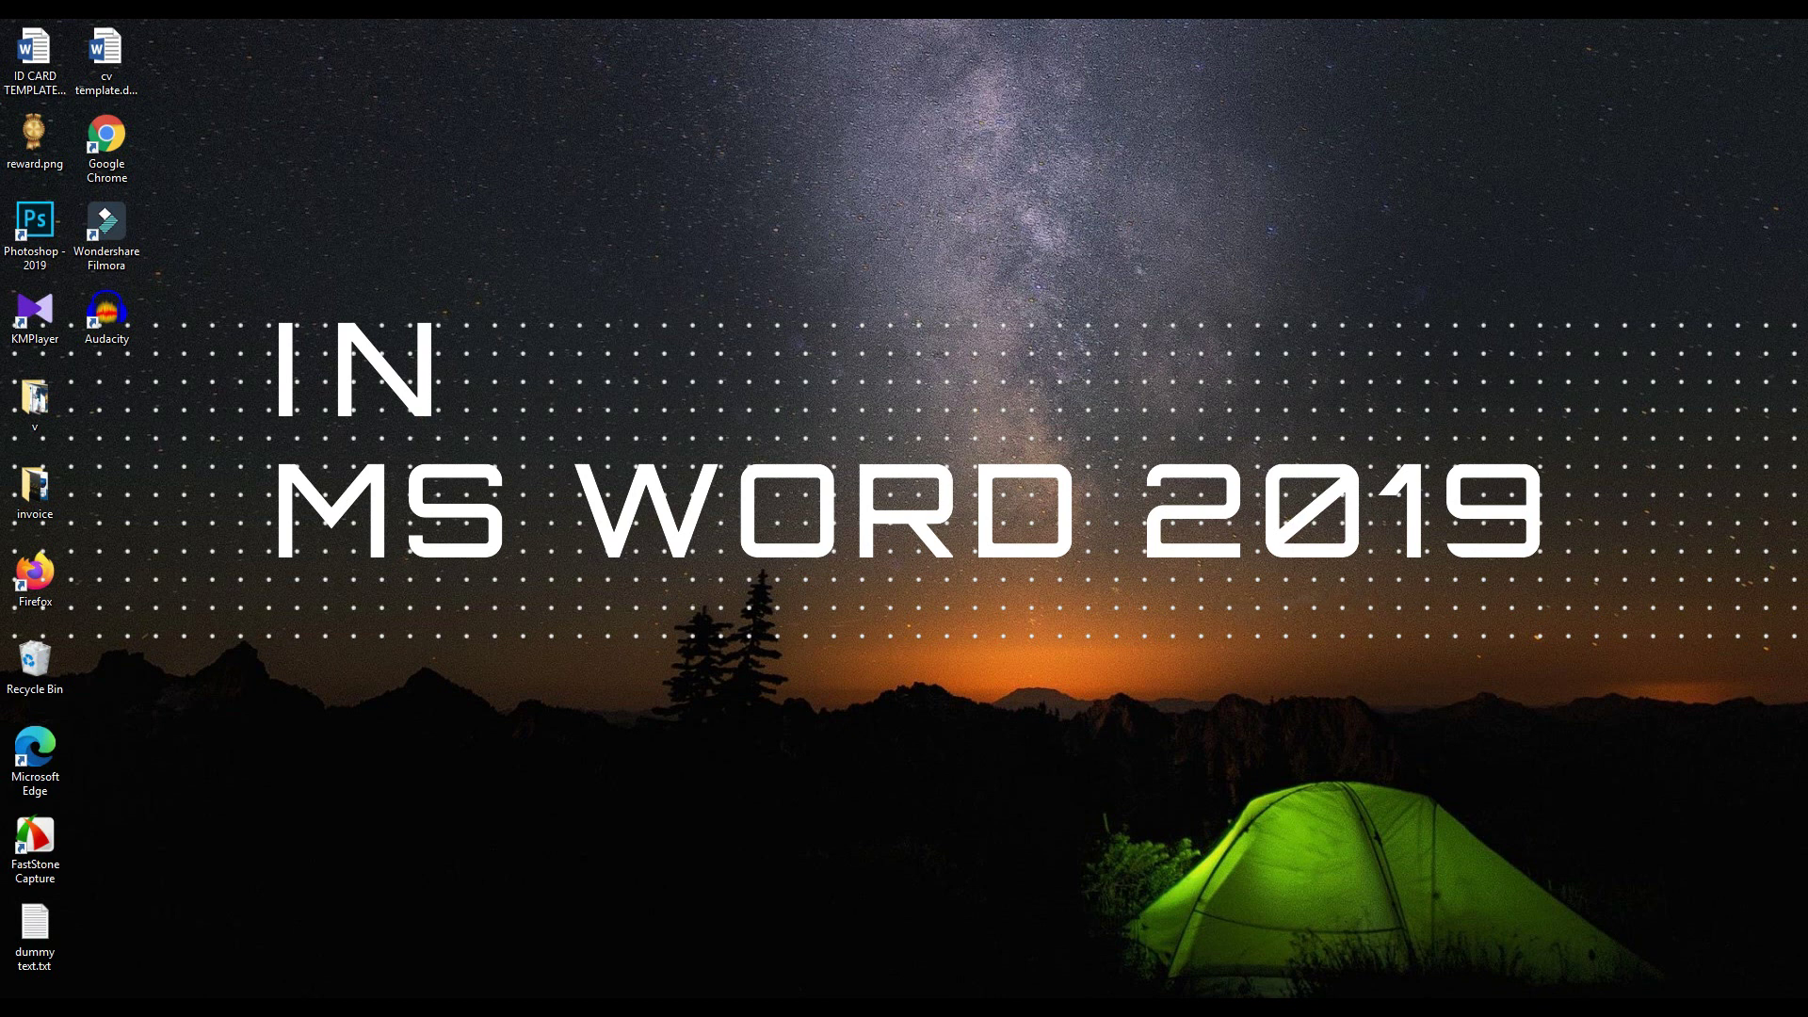
- Search the Start menu for 'word' and launch Microsoft Word
{"action": "key", "text": "super"}
{"action": "type", "text": "word"}
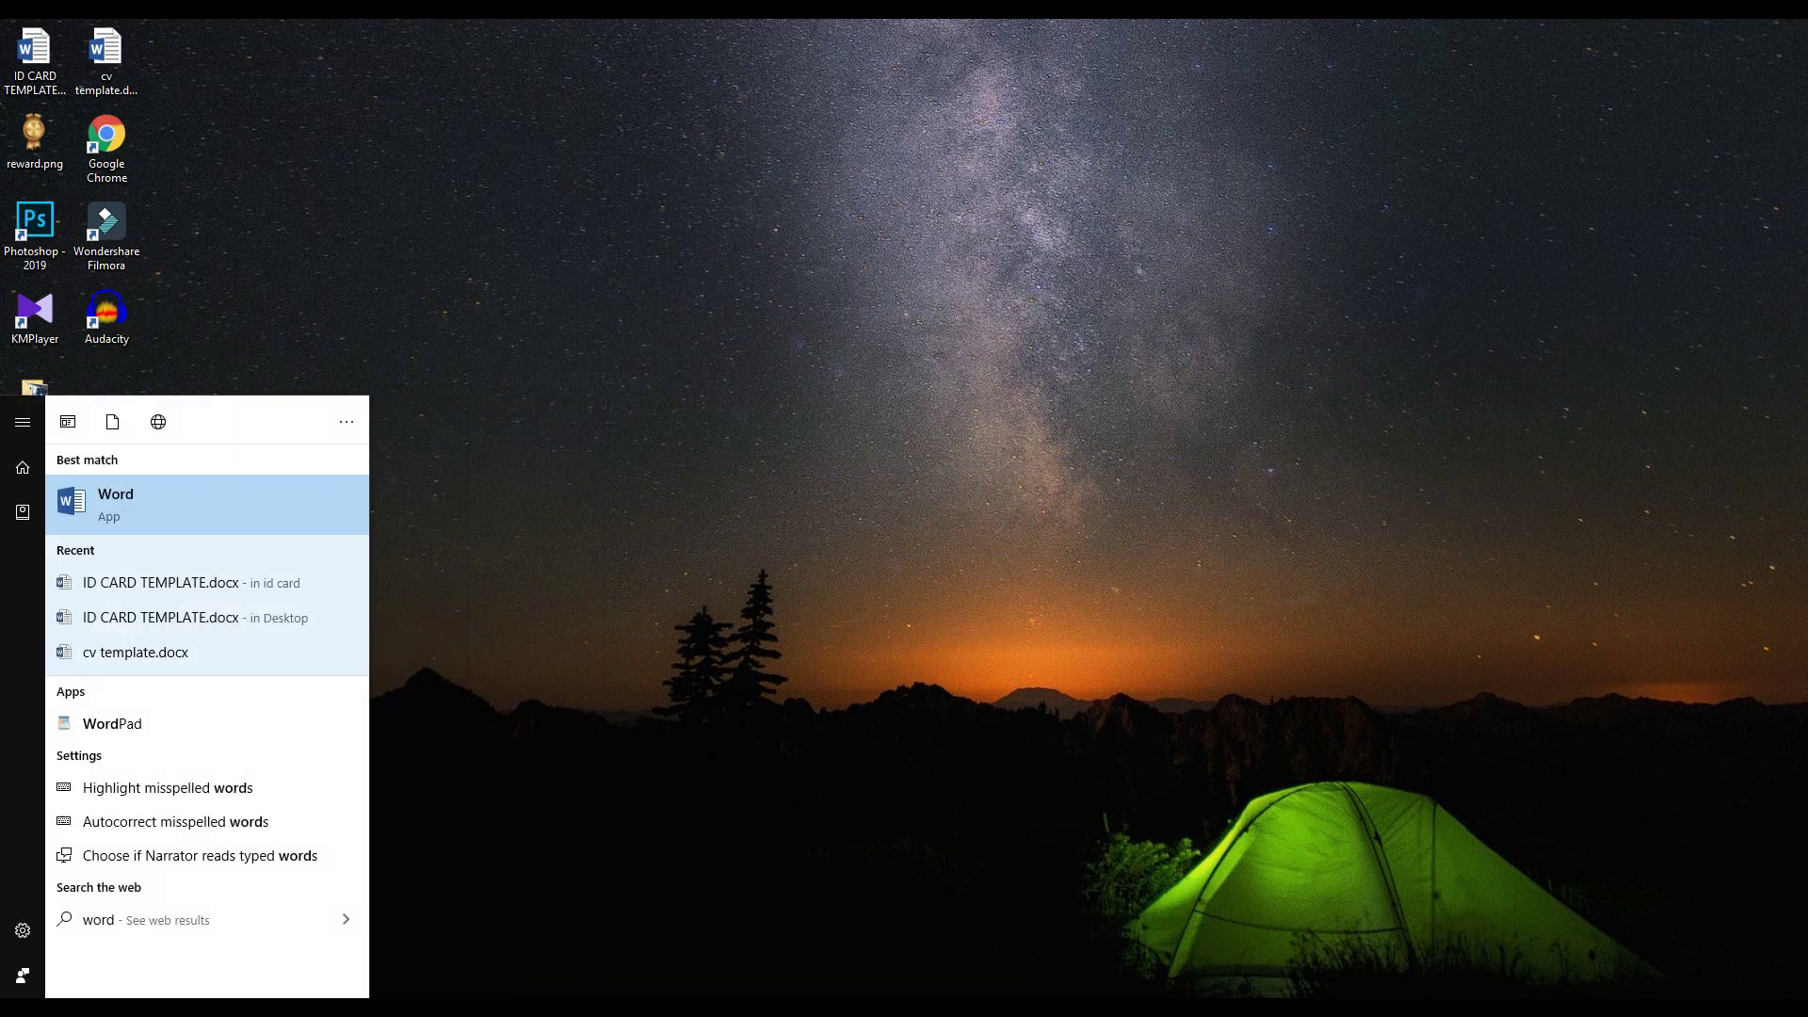
{"action": "key", "text": "Return"}
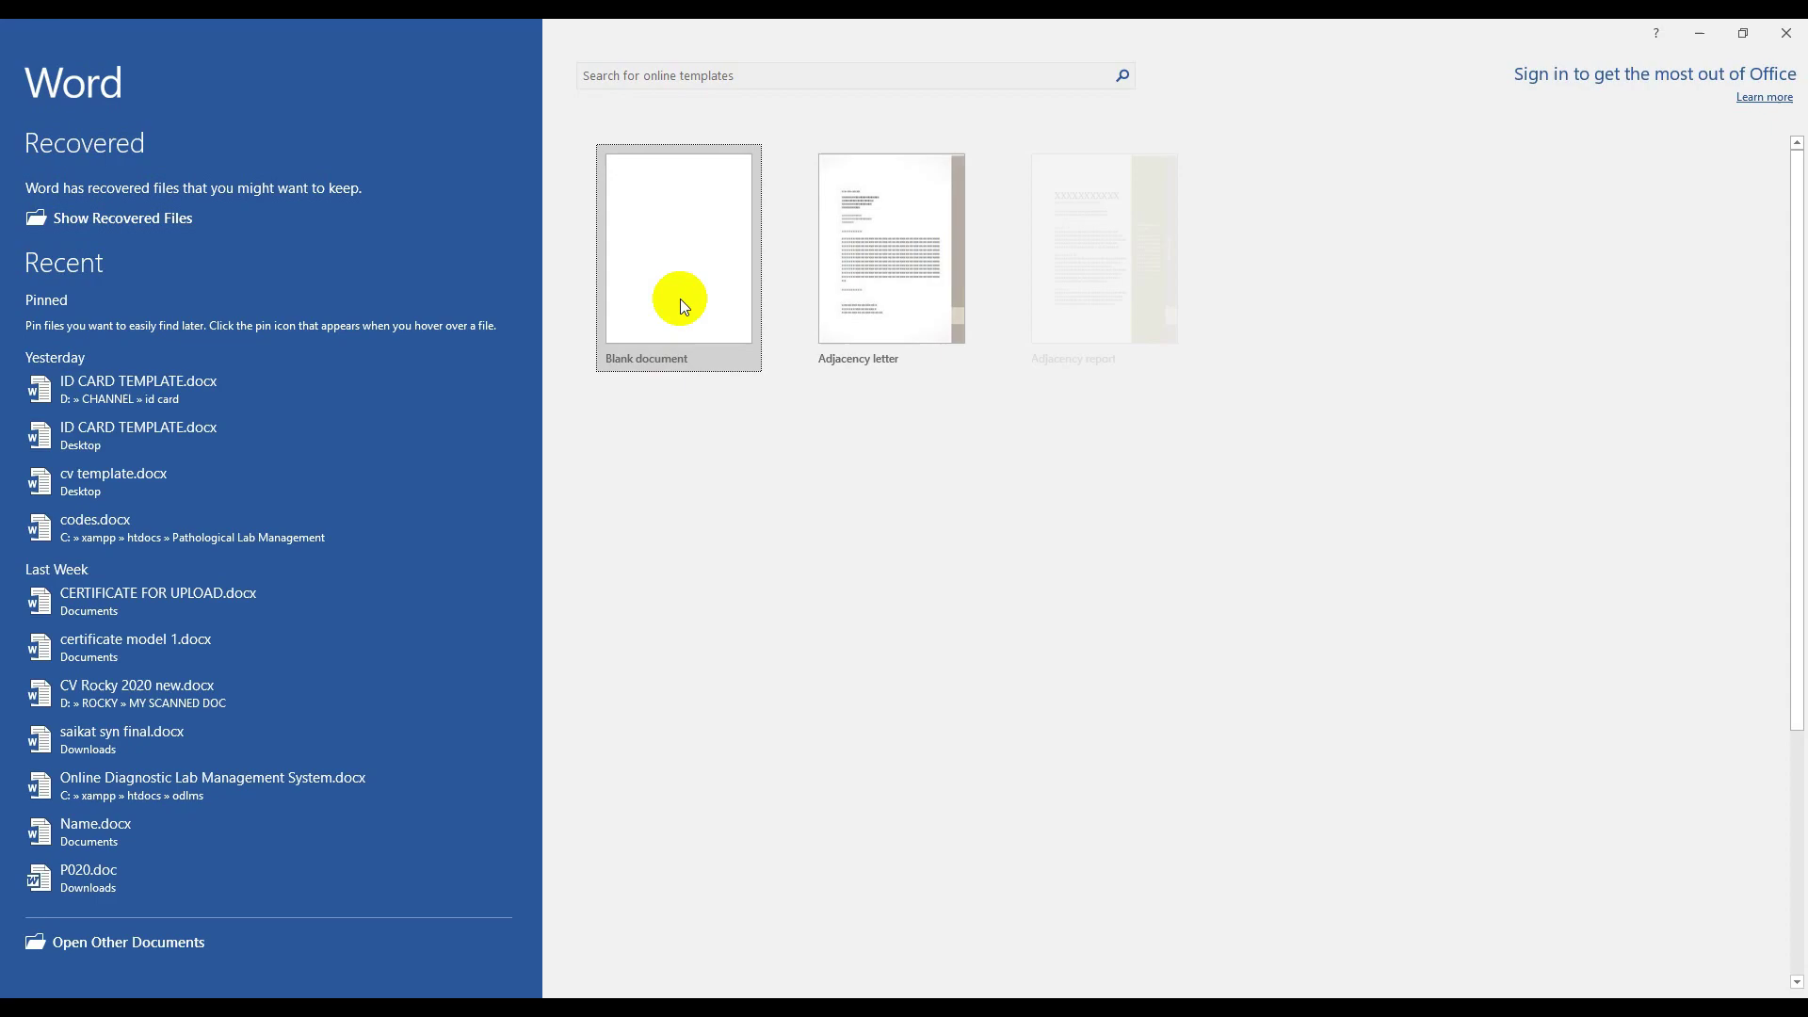
- Open a blank document and discard the recovered files from Document Recovery
{"action": "left_click", "coordinate": [687, 264]}
{"action": "left_click", "coordinate": [688, 264]}
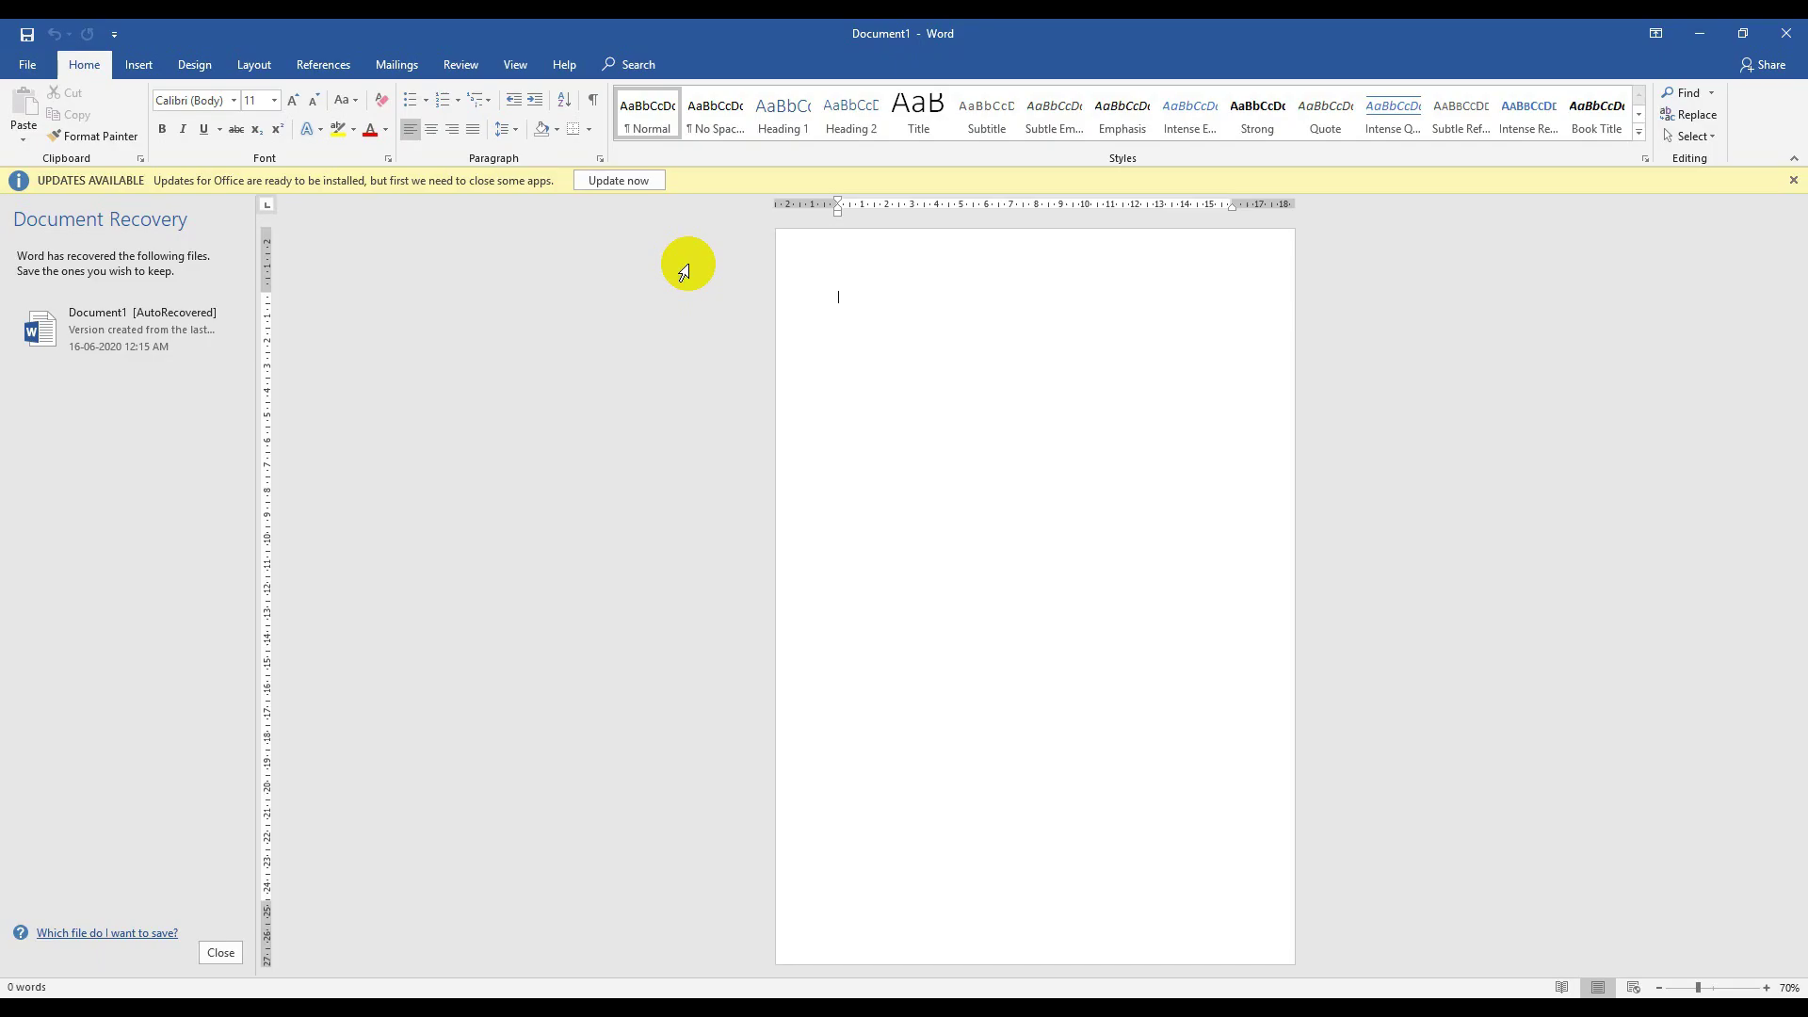
{"action": "left_click", "coordinate": [201, 952]}
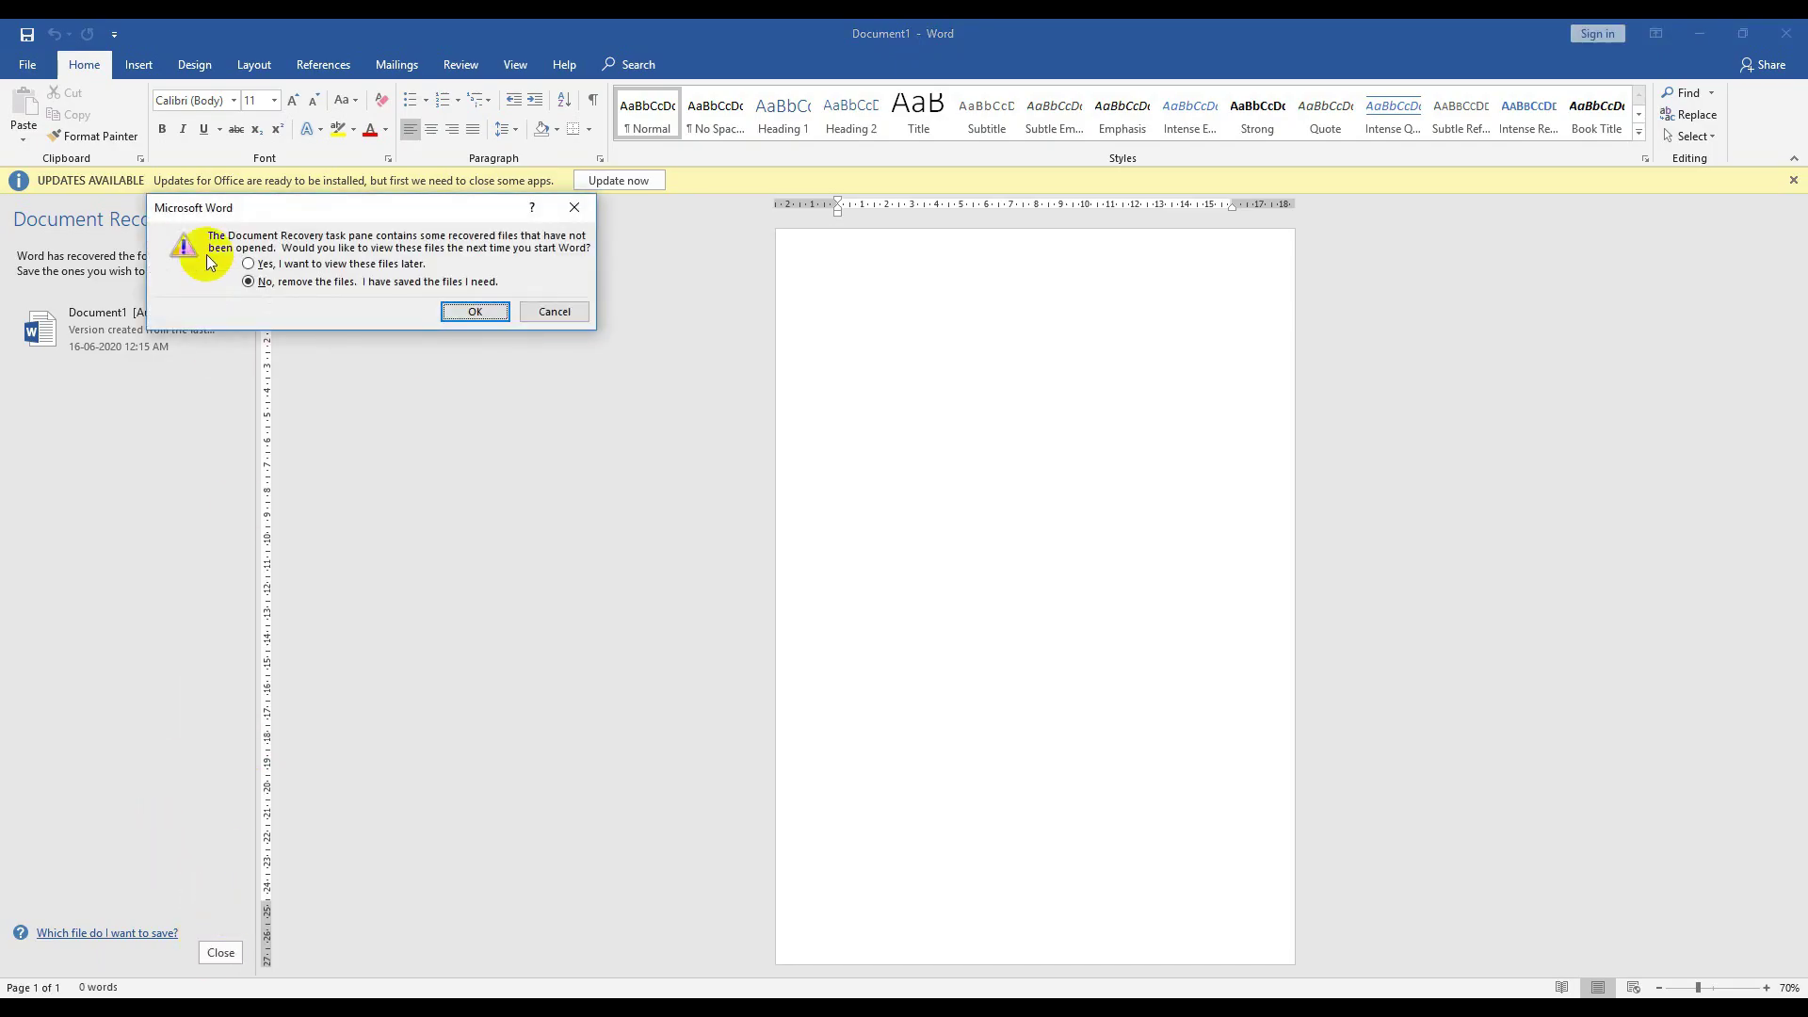
{"action": "left_click", "coordinate": [474, 311]}
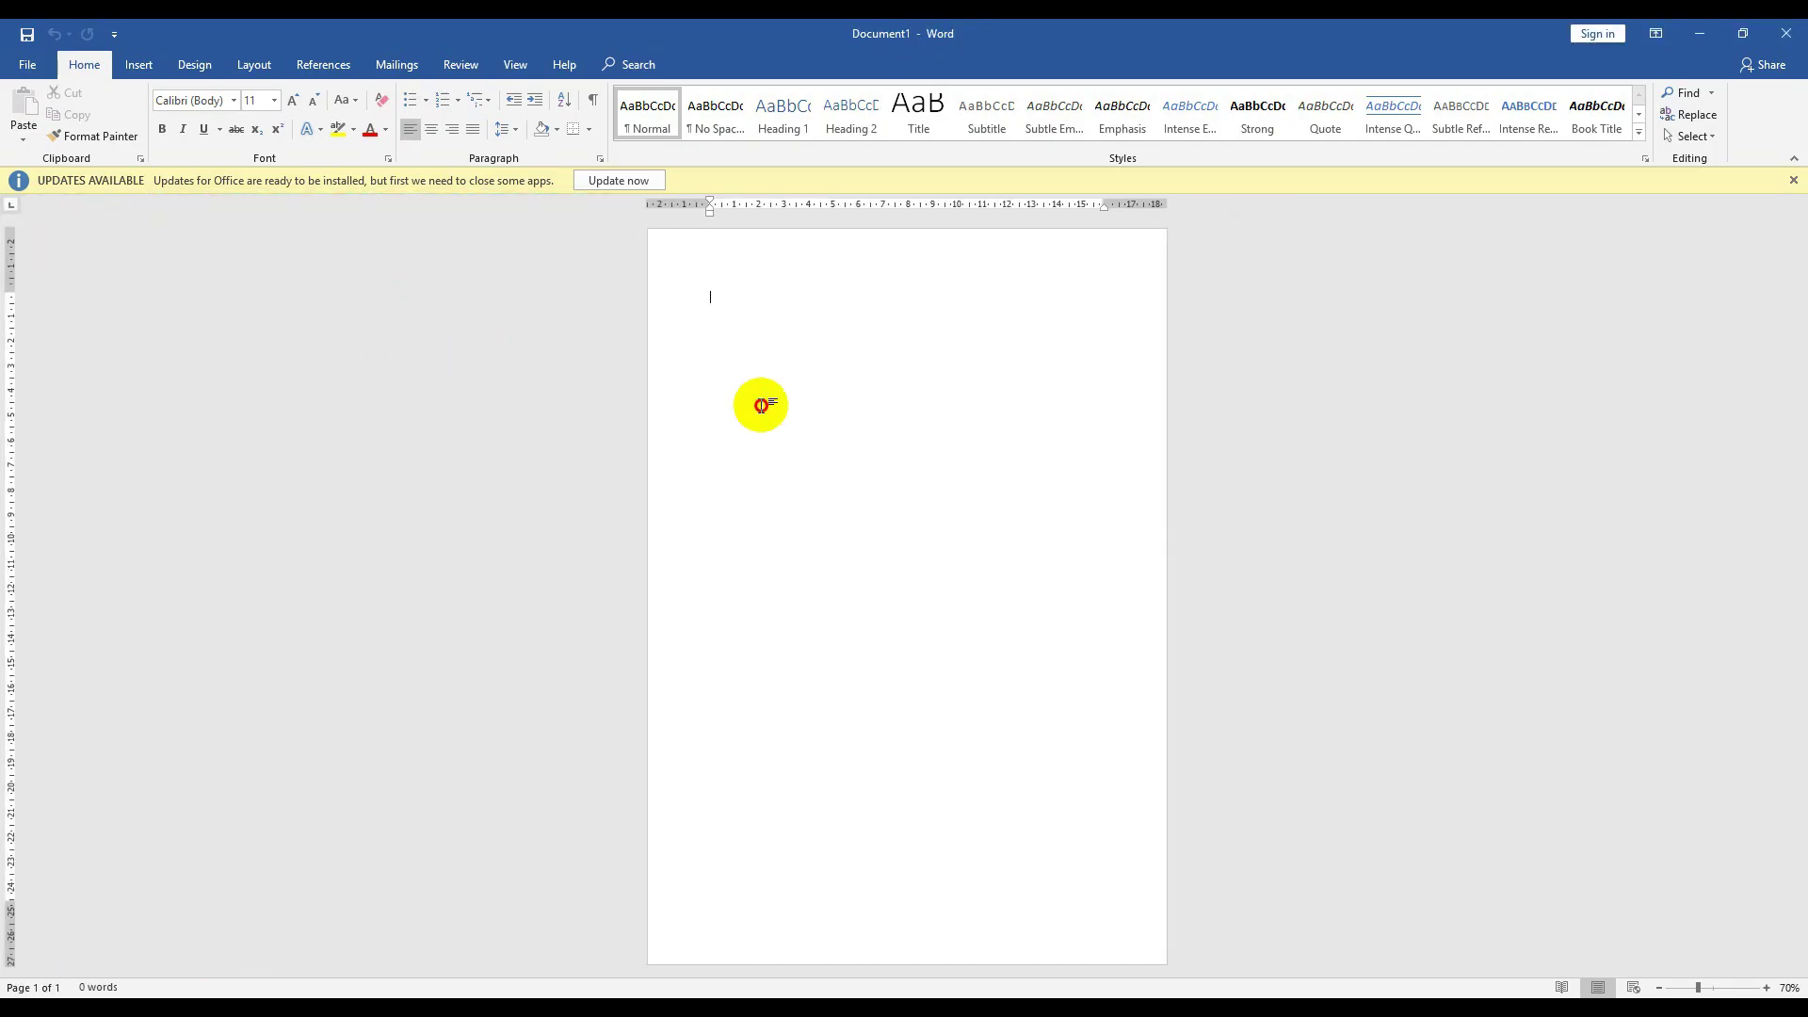
- Switch the page orientation to Landscape, leaving the paper size unchanged
{"action": "left_click", "coordinate": [252, 64]}
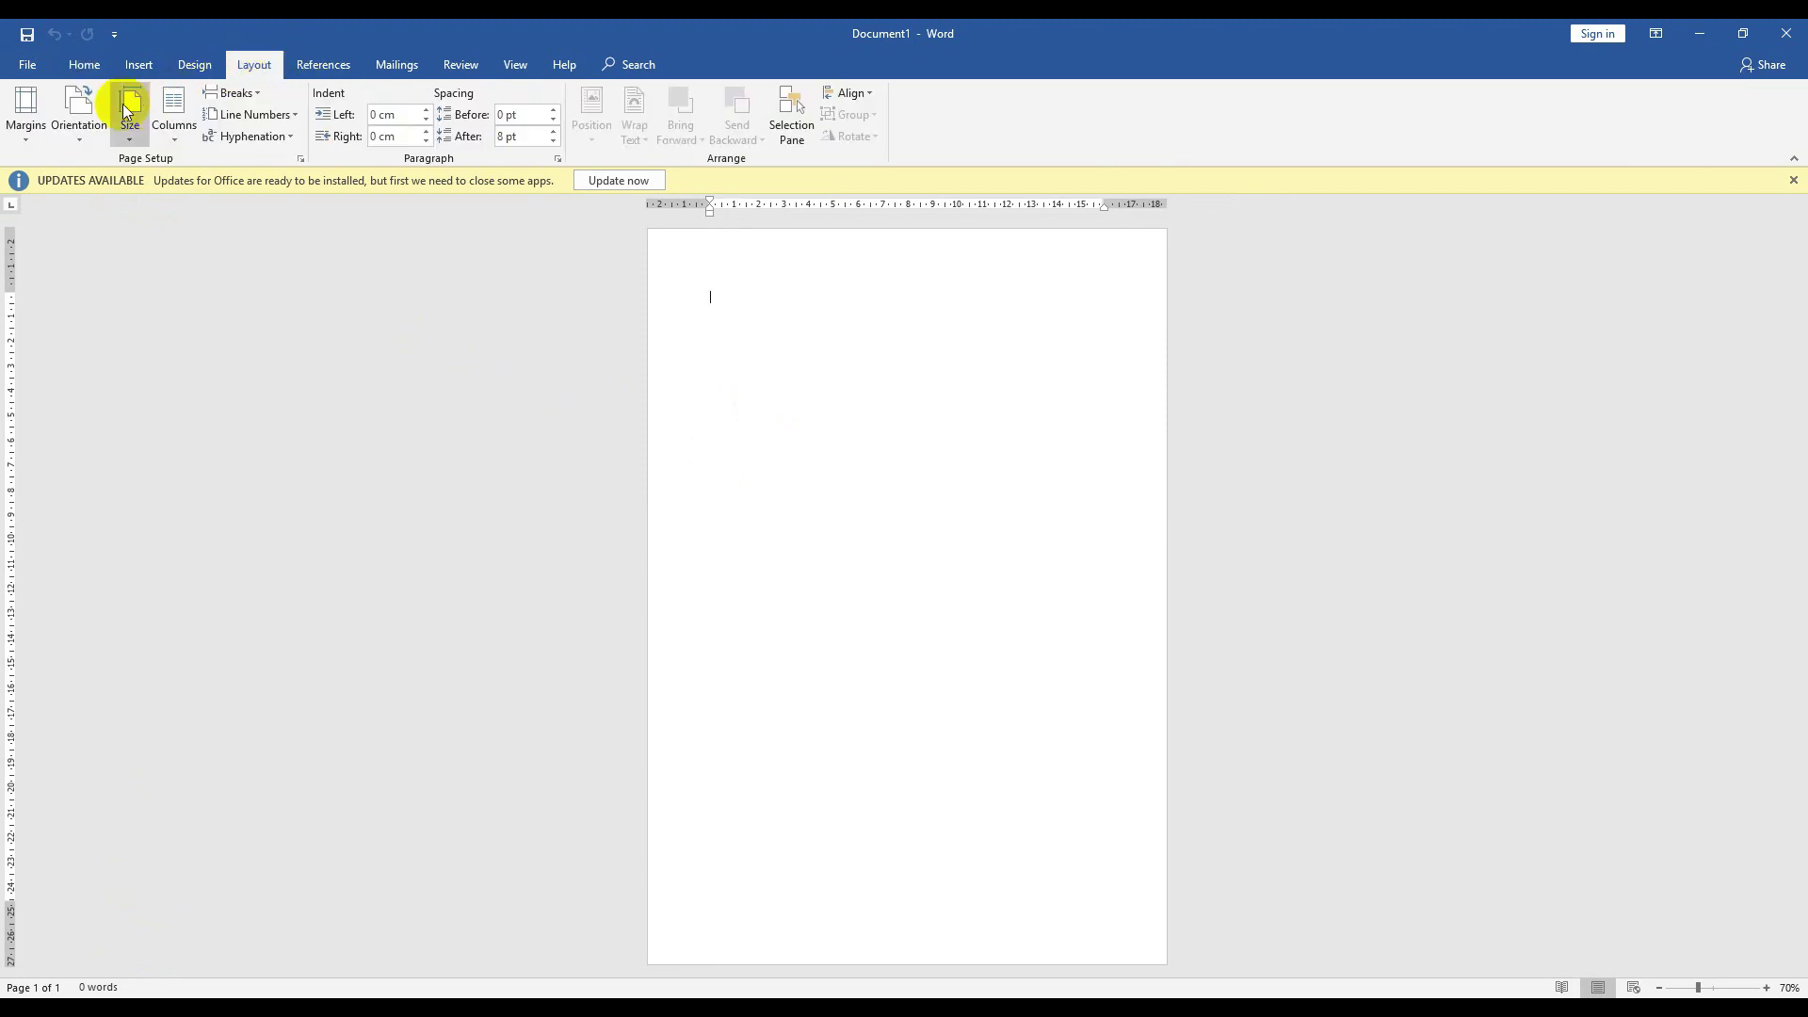
{"action": "left_click", "coordinate": [79, 113]}
{"action": "left_click", "coordinate": [88, 204]}
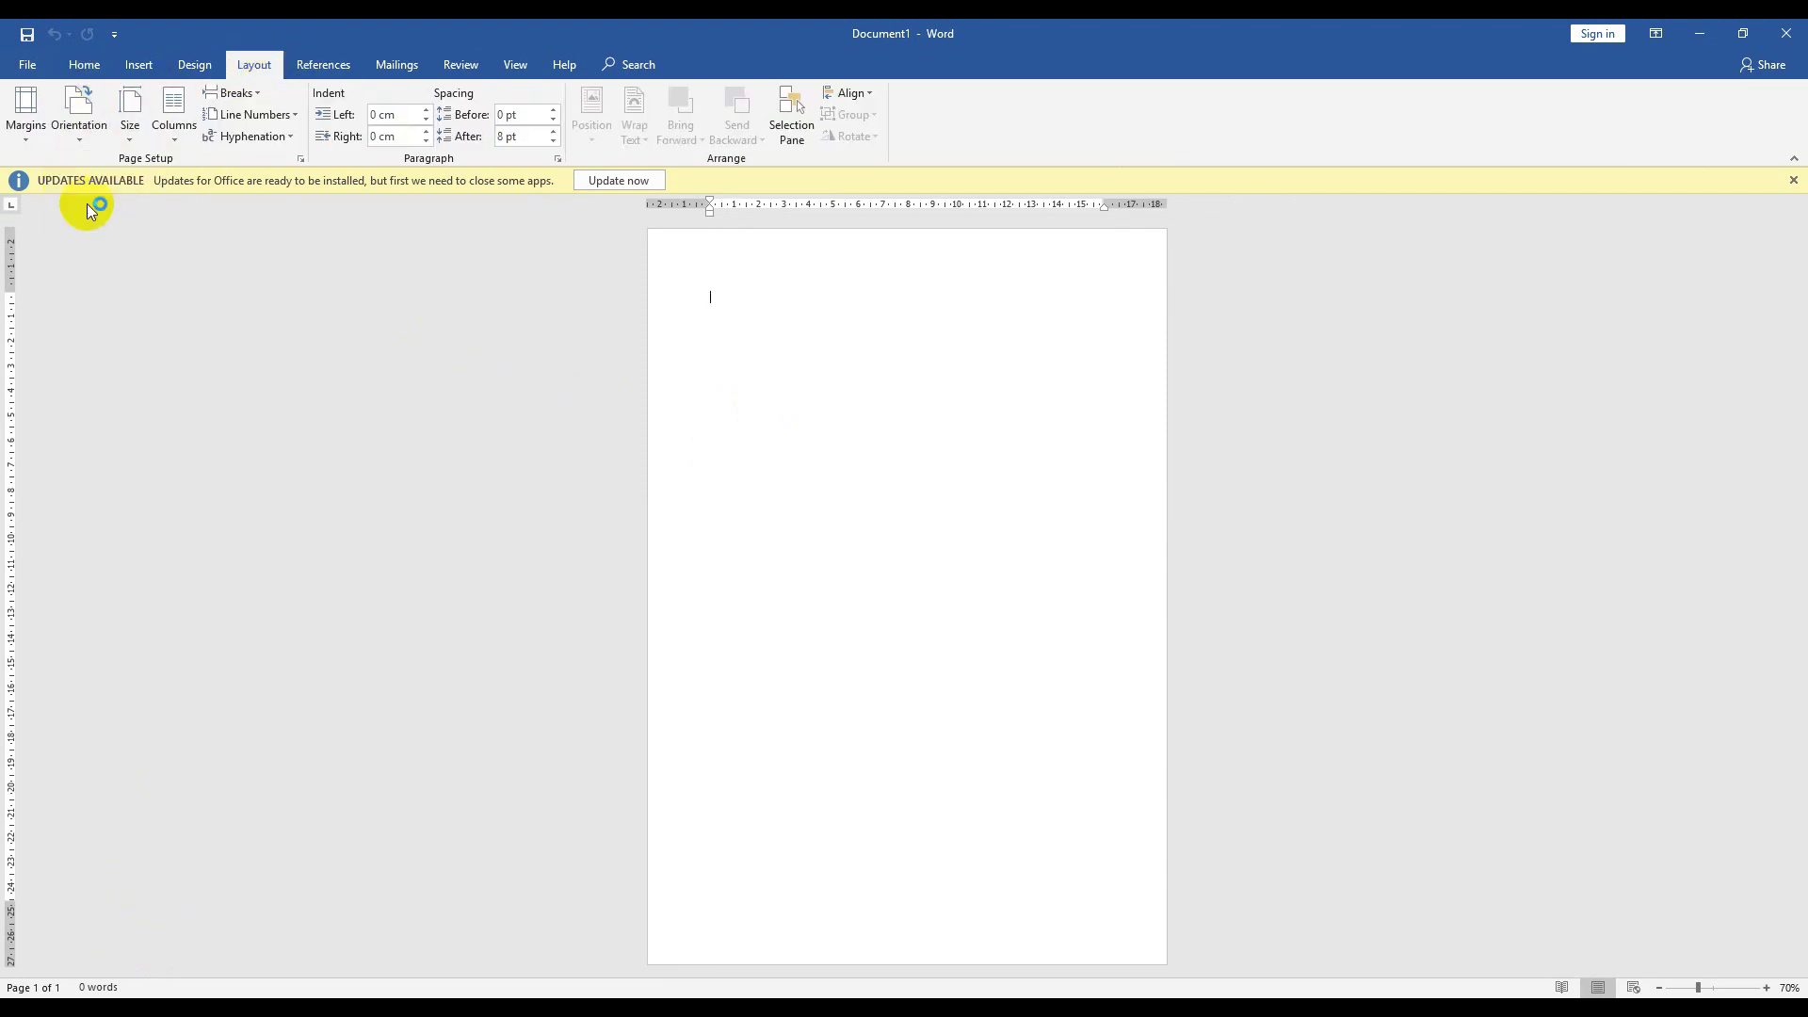
{"action": "left_click", "coordinate": [122, 132]}
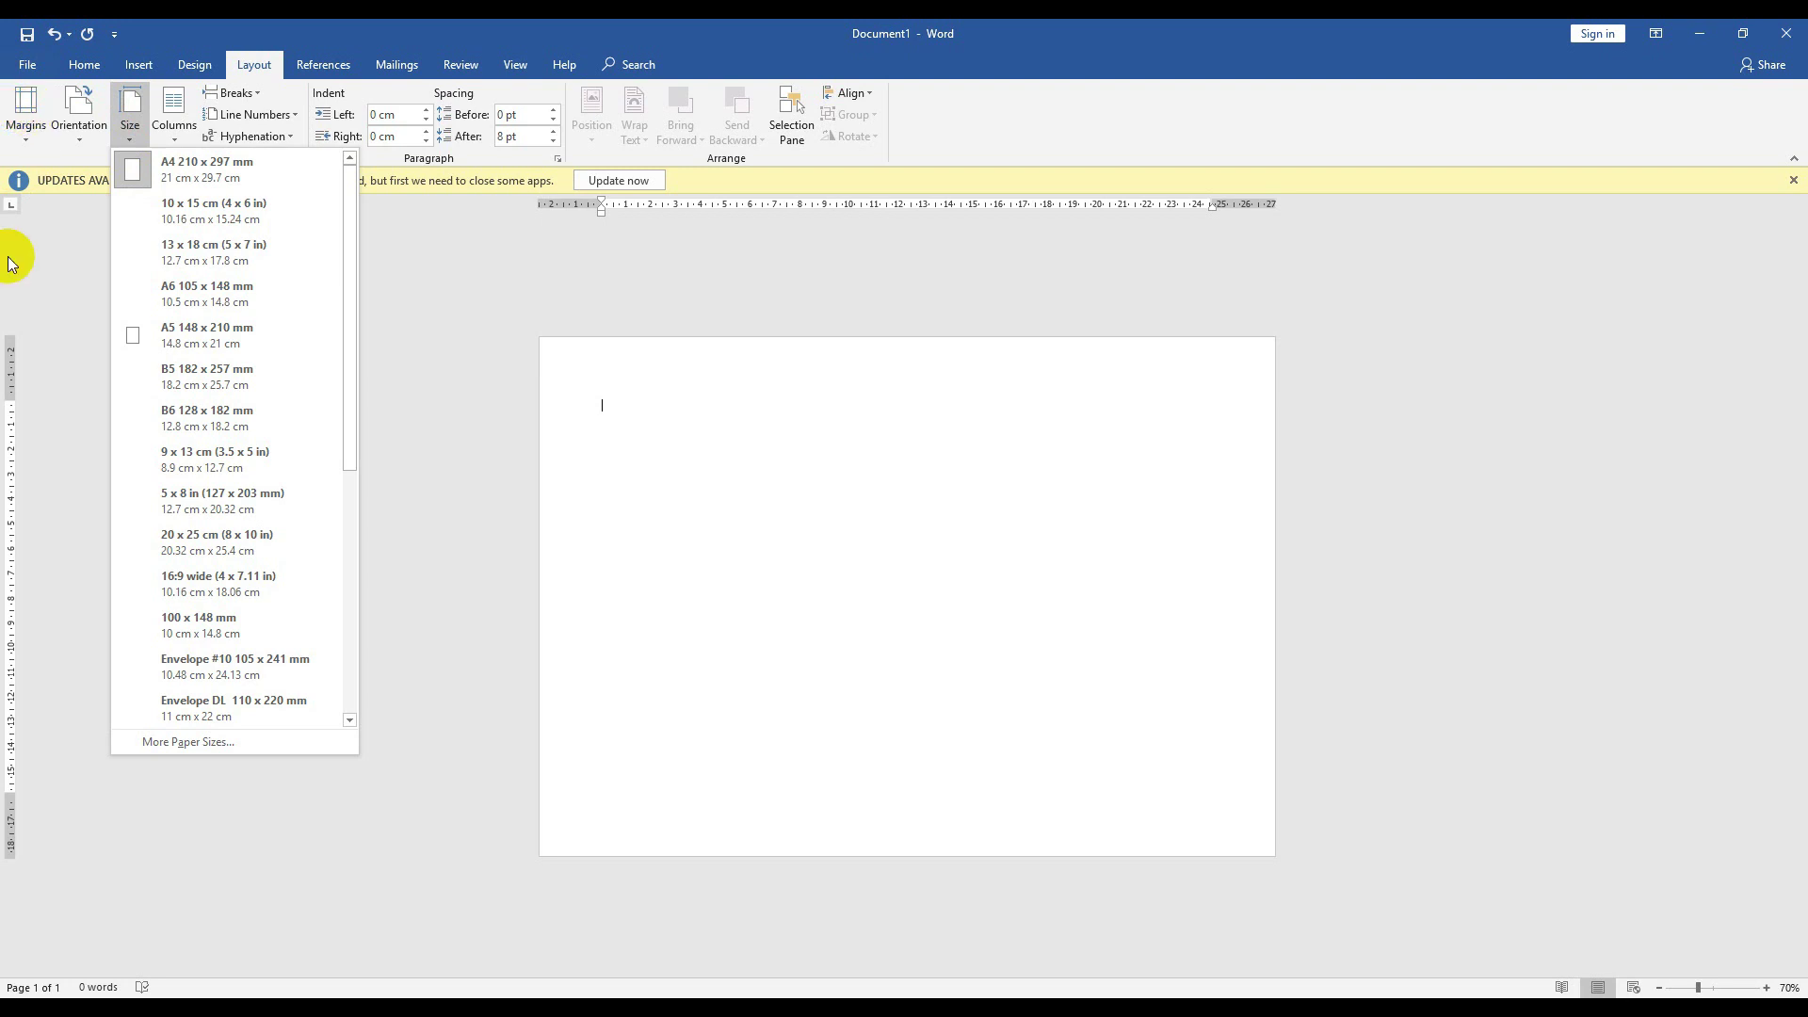
{"action": "left_click", "coordinate": [53, 417]}
- Set all four page margins to 0 in Page Setup and ignore the printable-area warning
{"action": "left_click", "coordinate": [27, 99]}
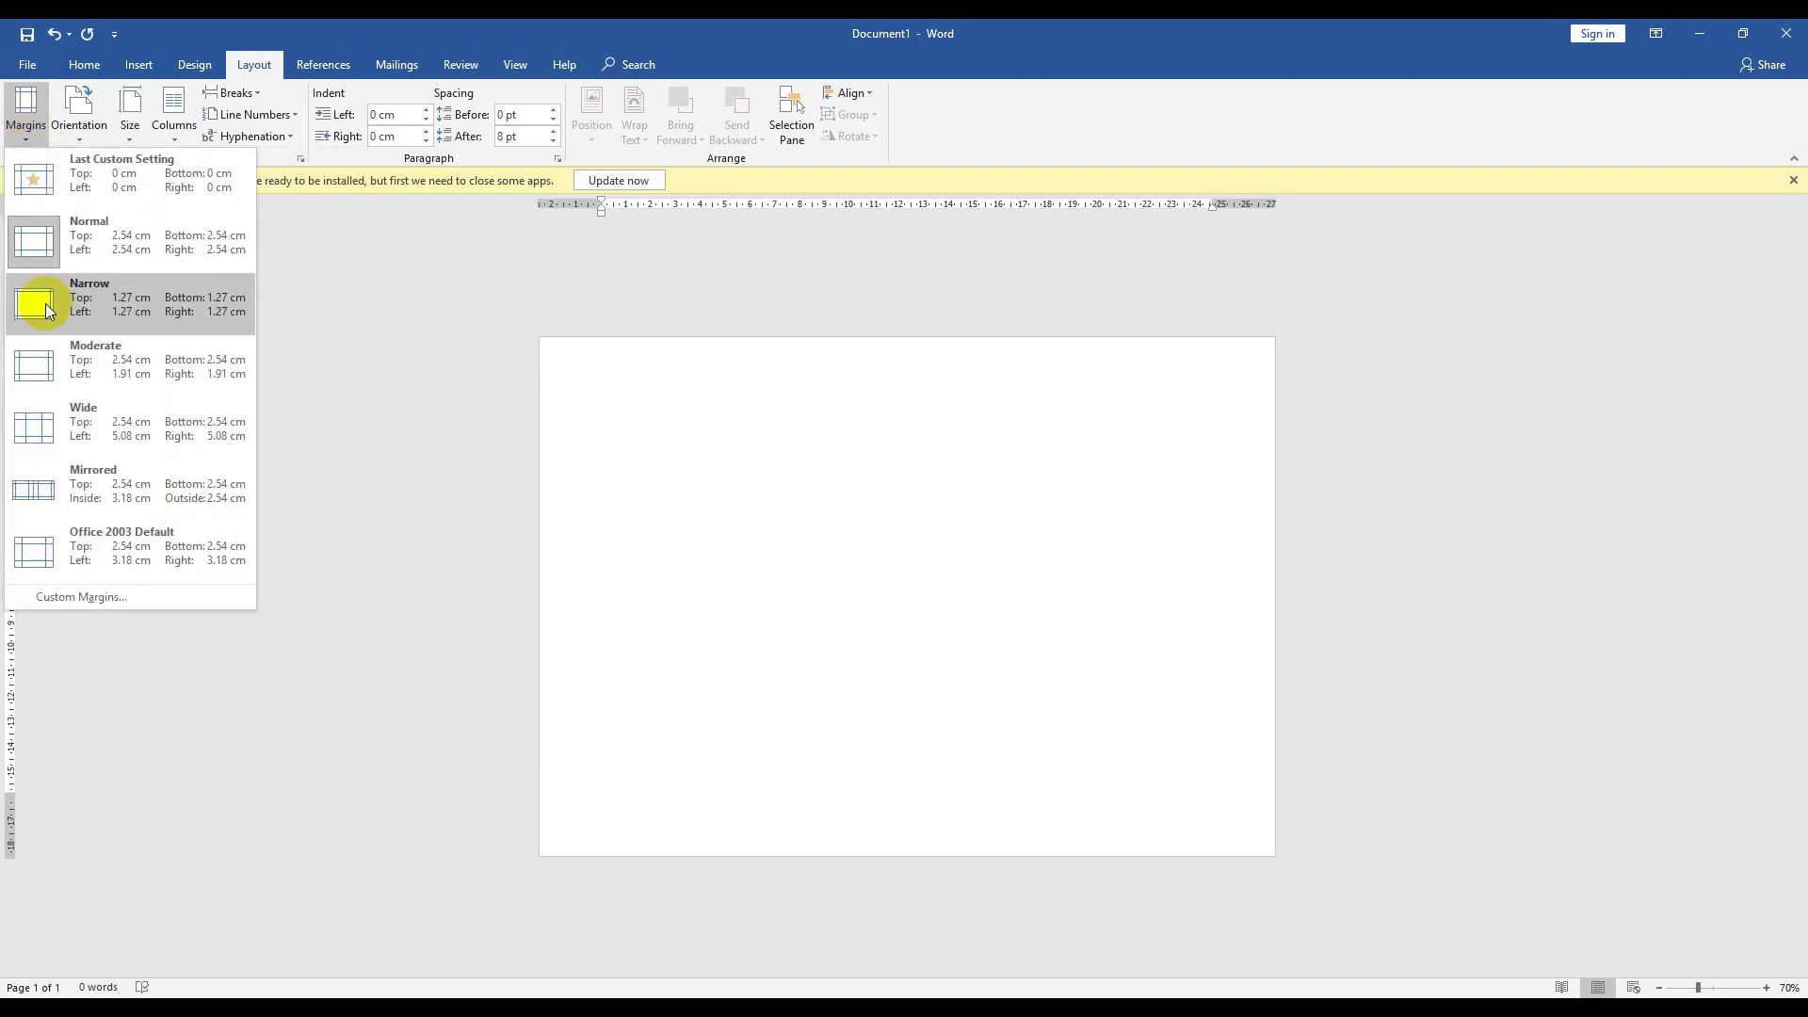
{"action": "left_click", "coordinate": [81, 596]}
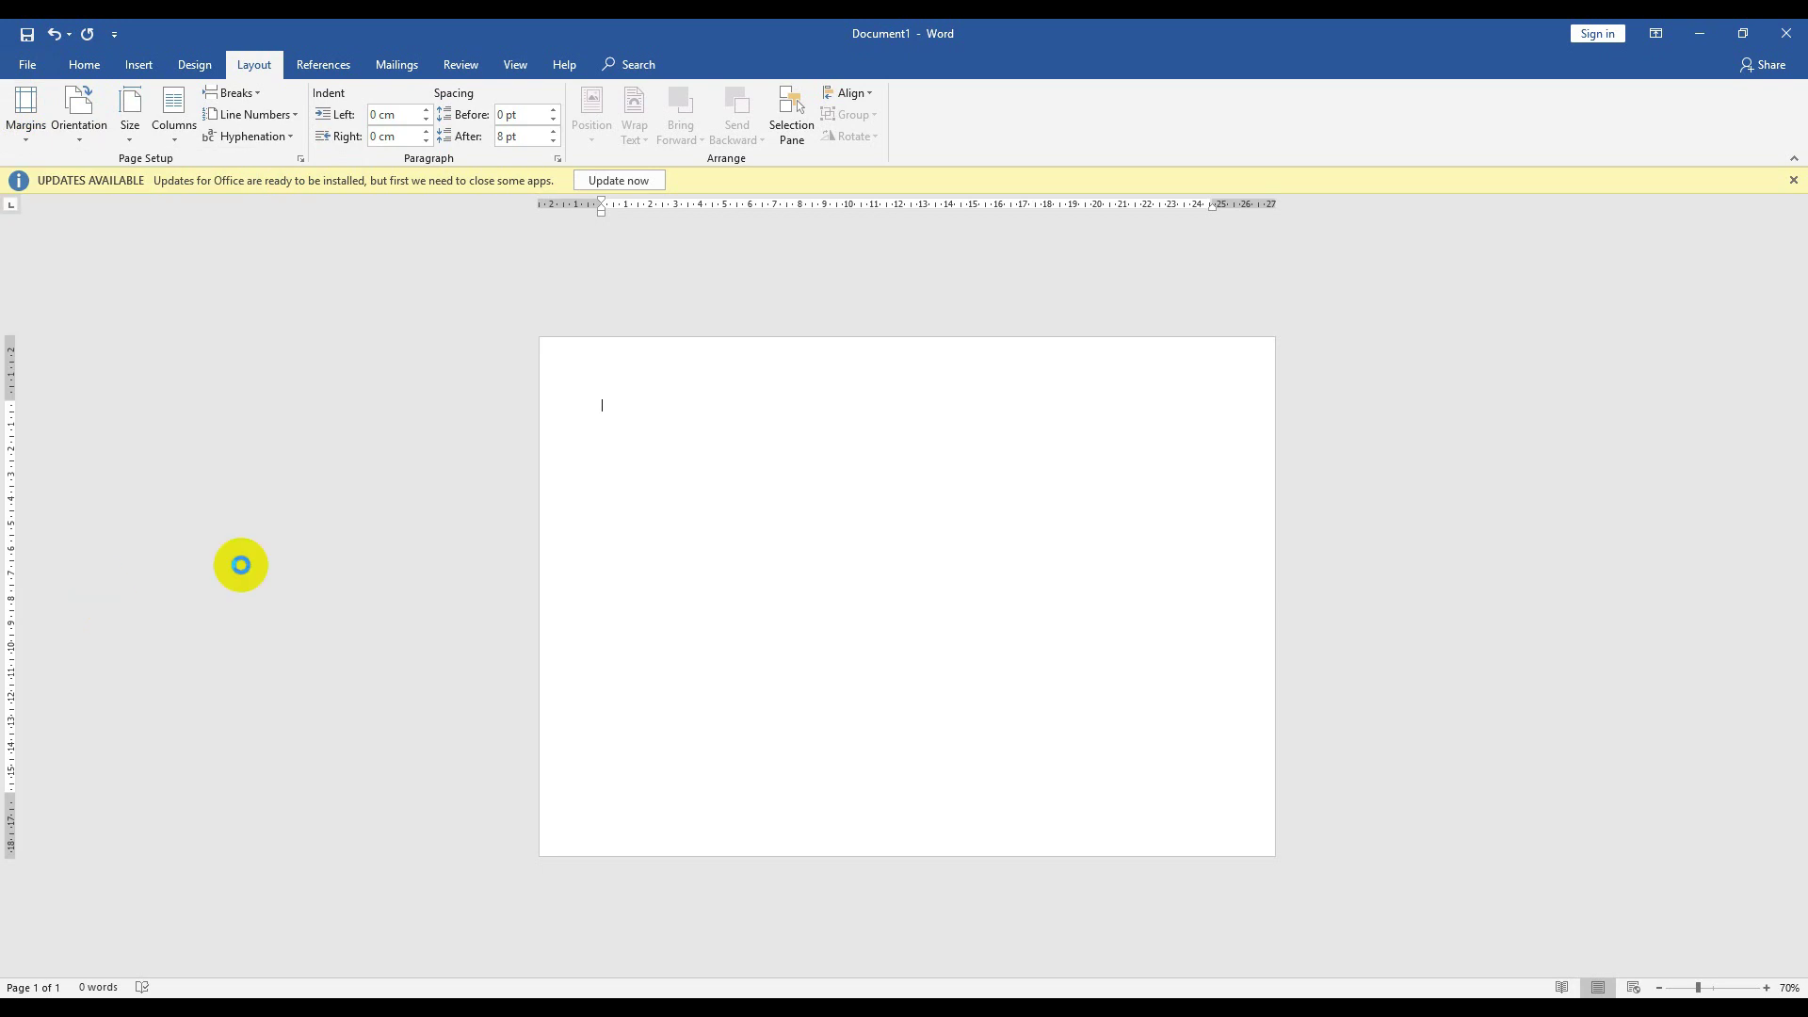
{"action": "left_click", "coordinate": [799, 433]}
{"action": "key", "text": "Tab"}
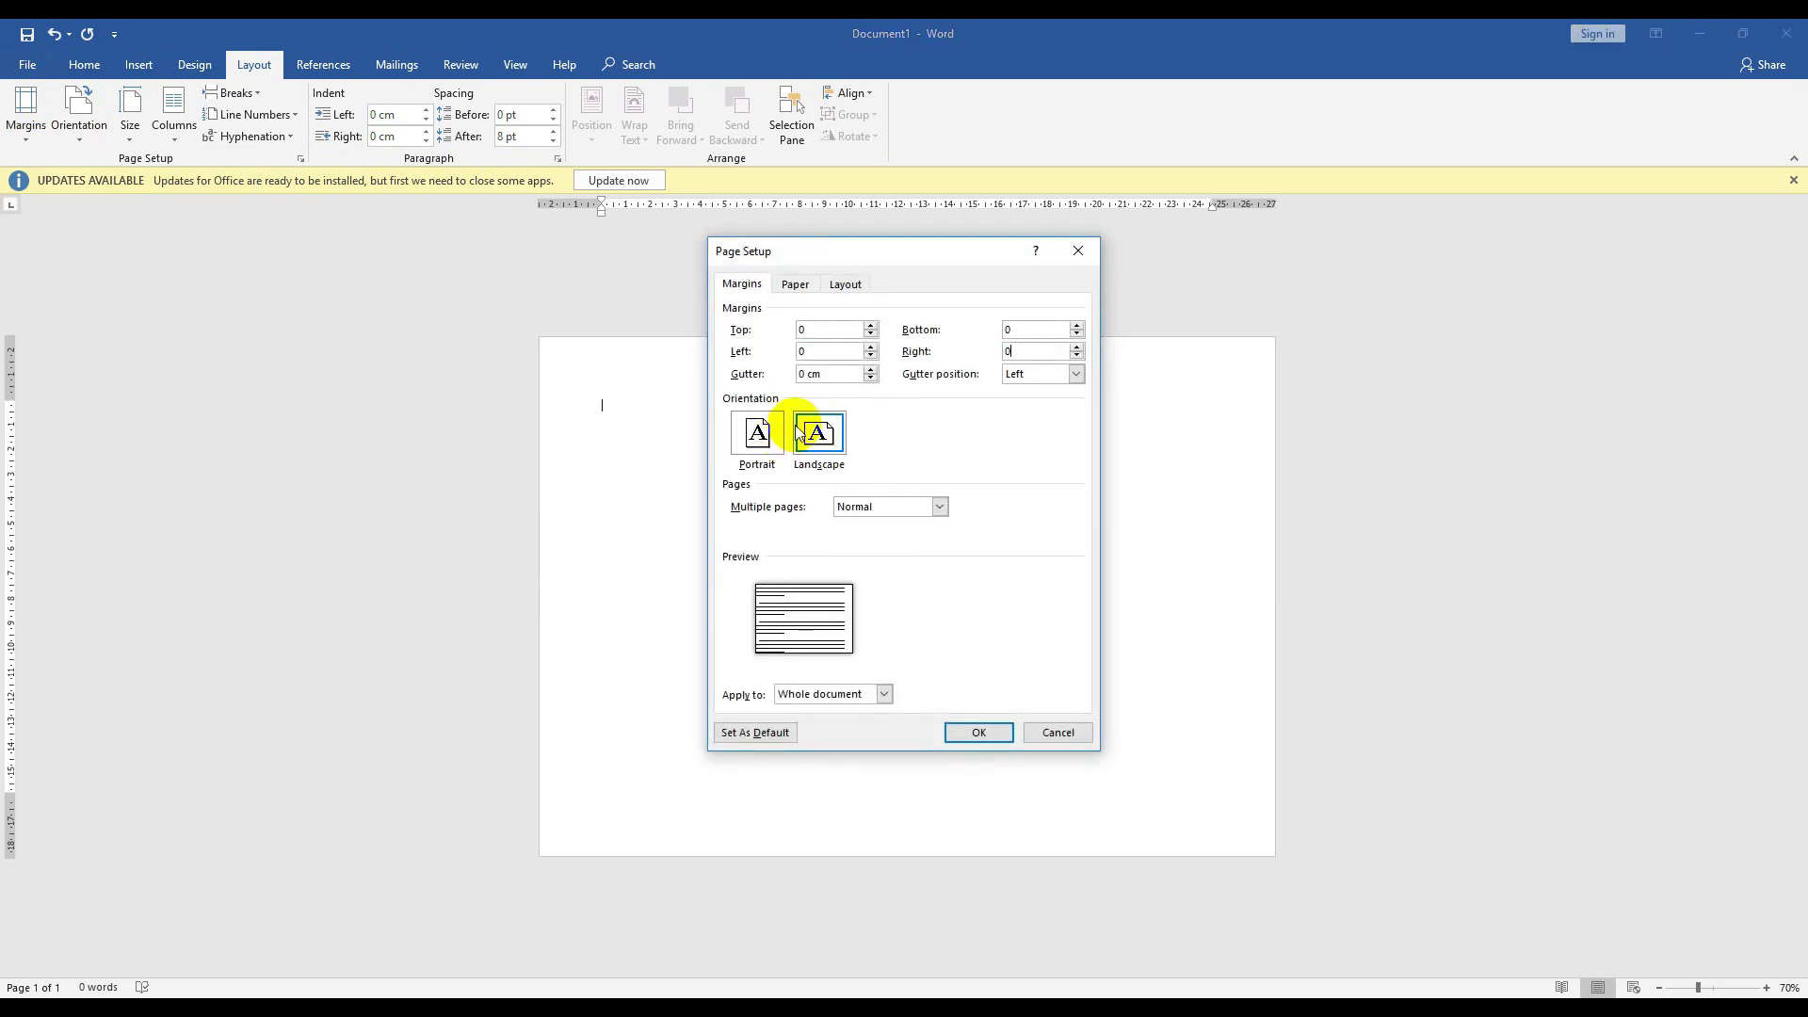
{"action": "left_click", "coordinate": [959, 733]}
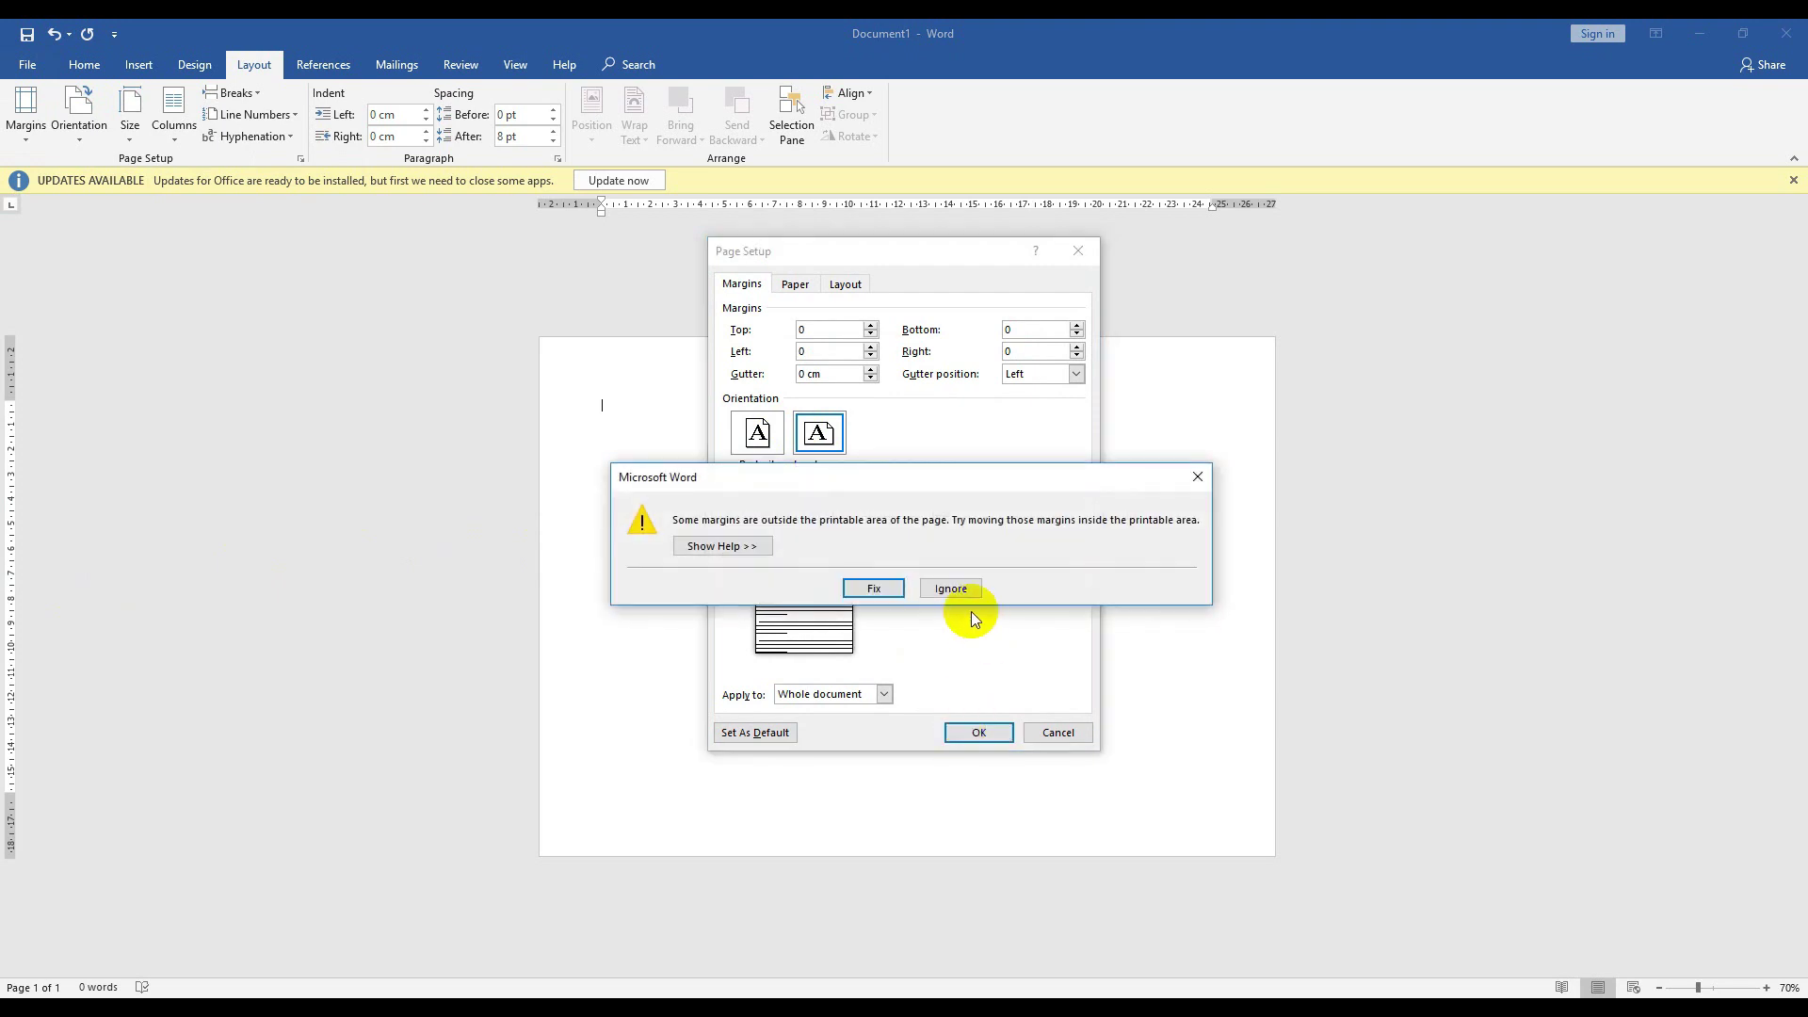
{"action": "left_click", "coordinate": [957, 582]}
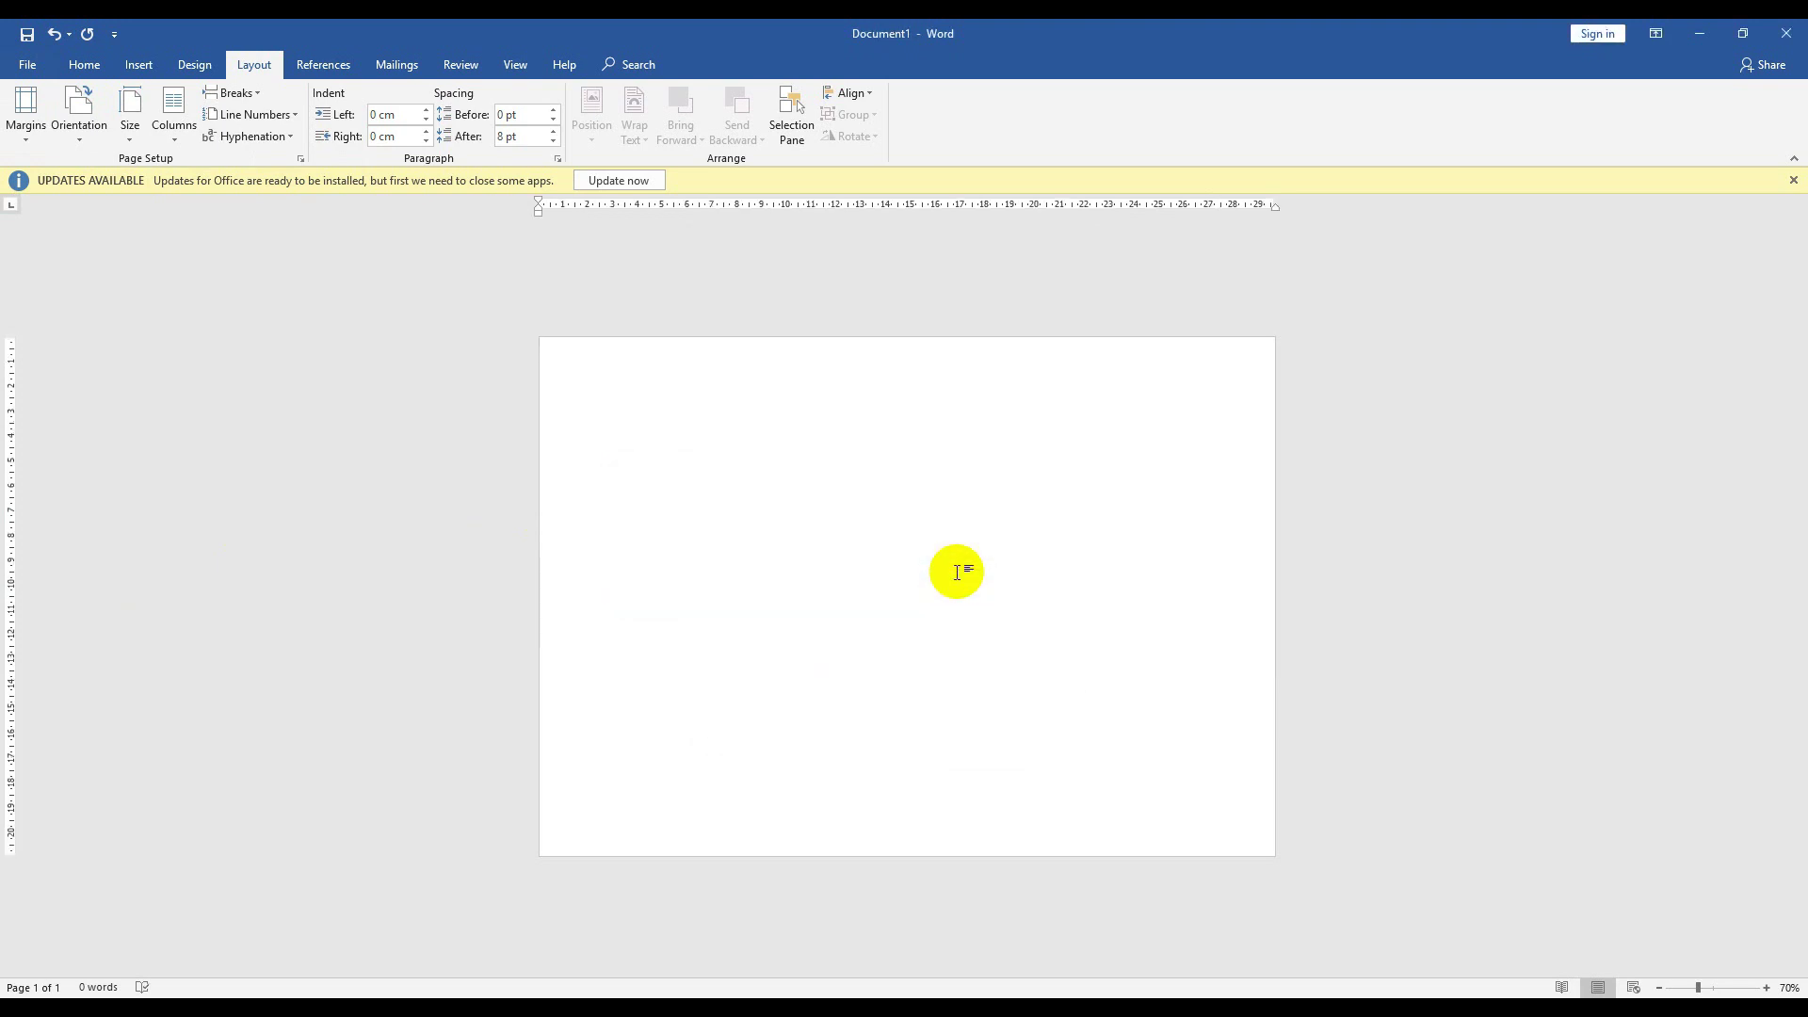
{"action": "double_click", "coordinate": [957, 572]}
{"action": "left_click", "coordinate": [1793, 180]}
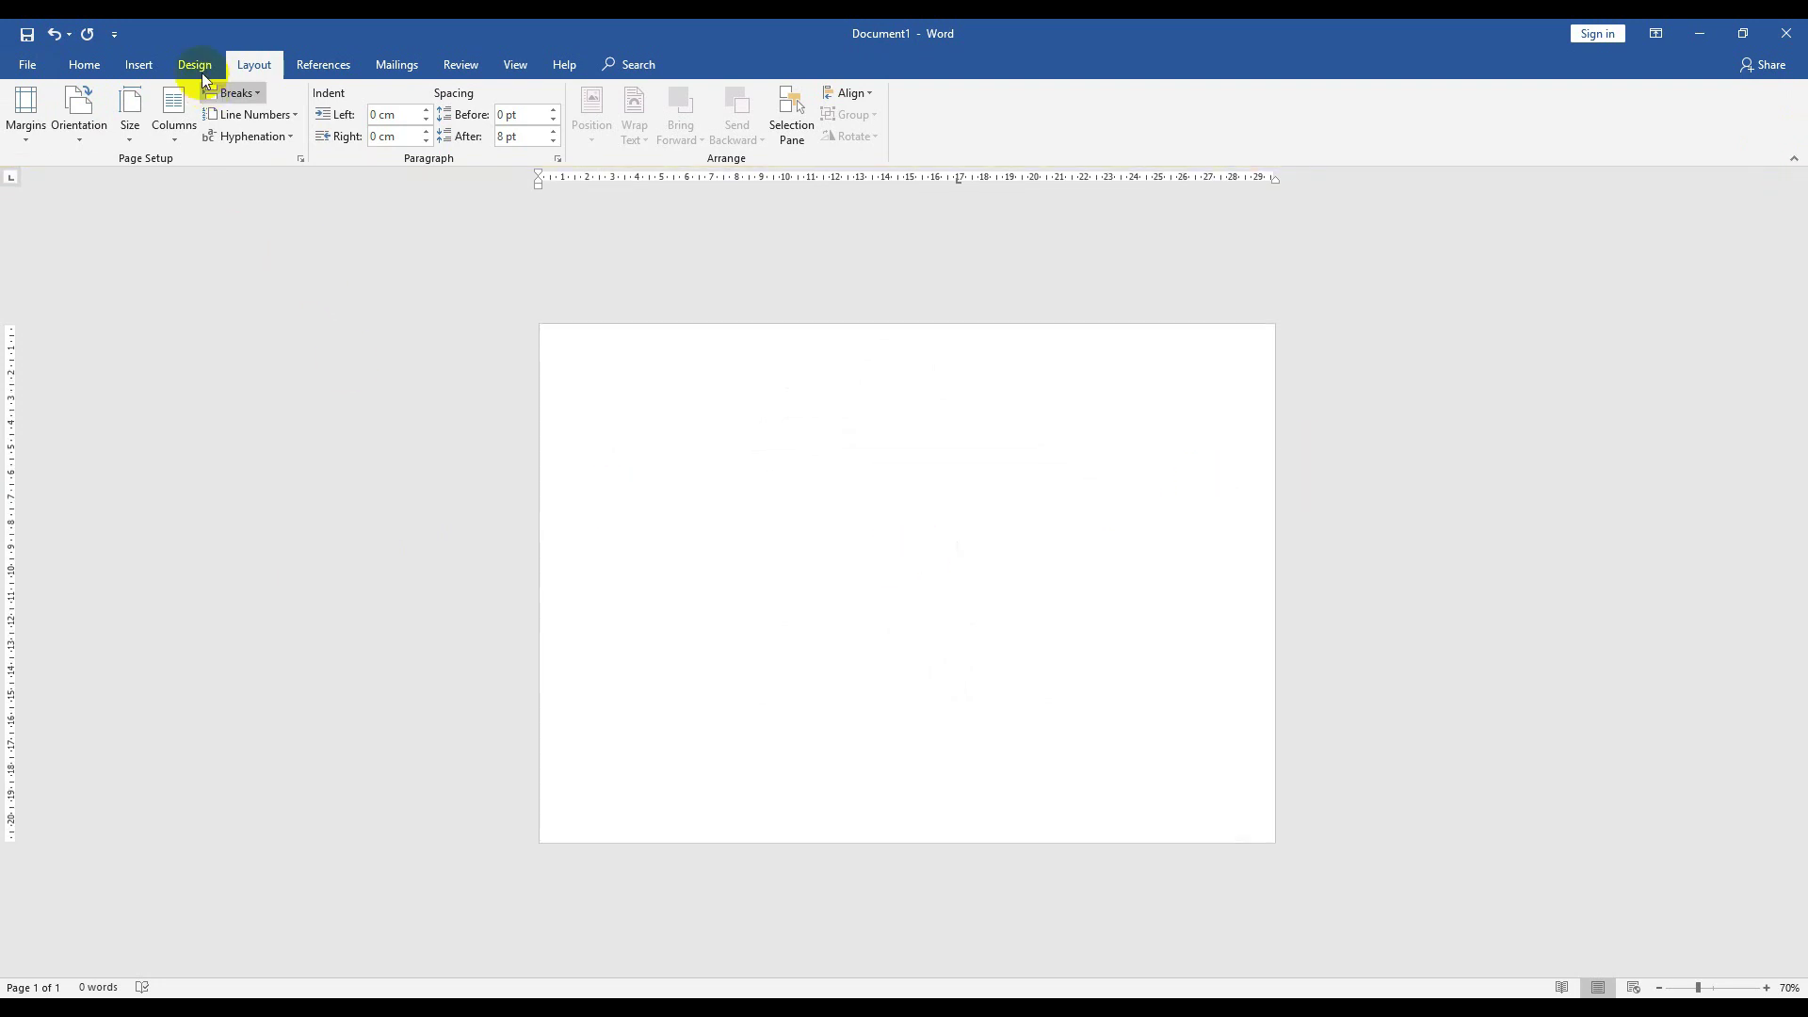
- Draw a 28.89 × 9.1 cm rectangle spanning the top of the page
{"action": "left_click", "coordinate": [159, 71]}
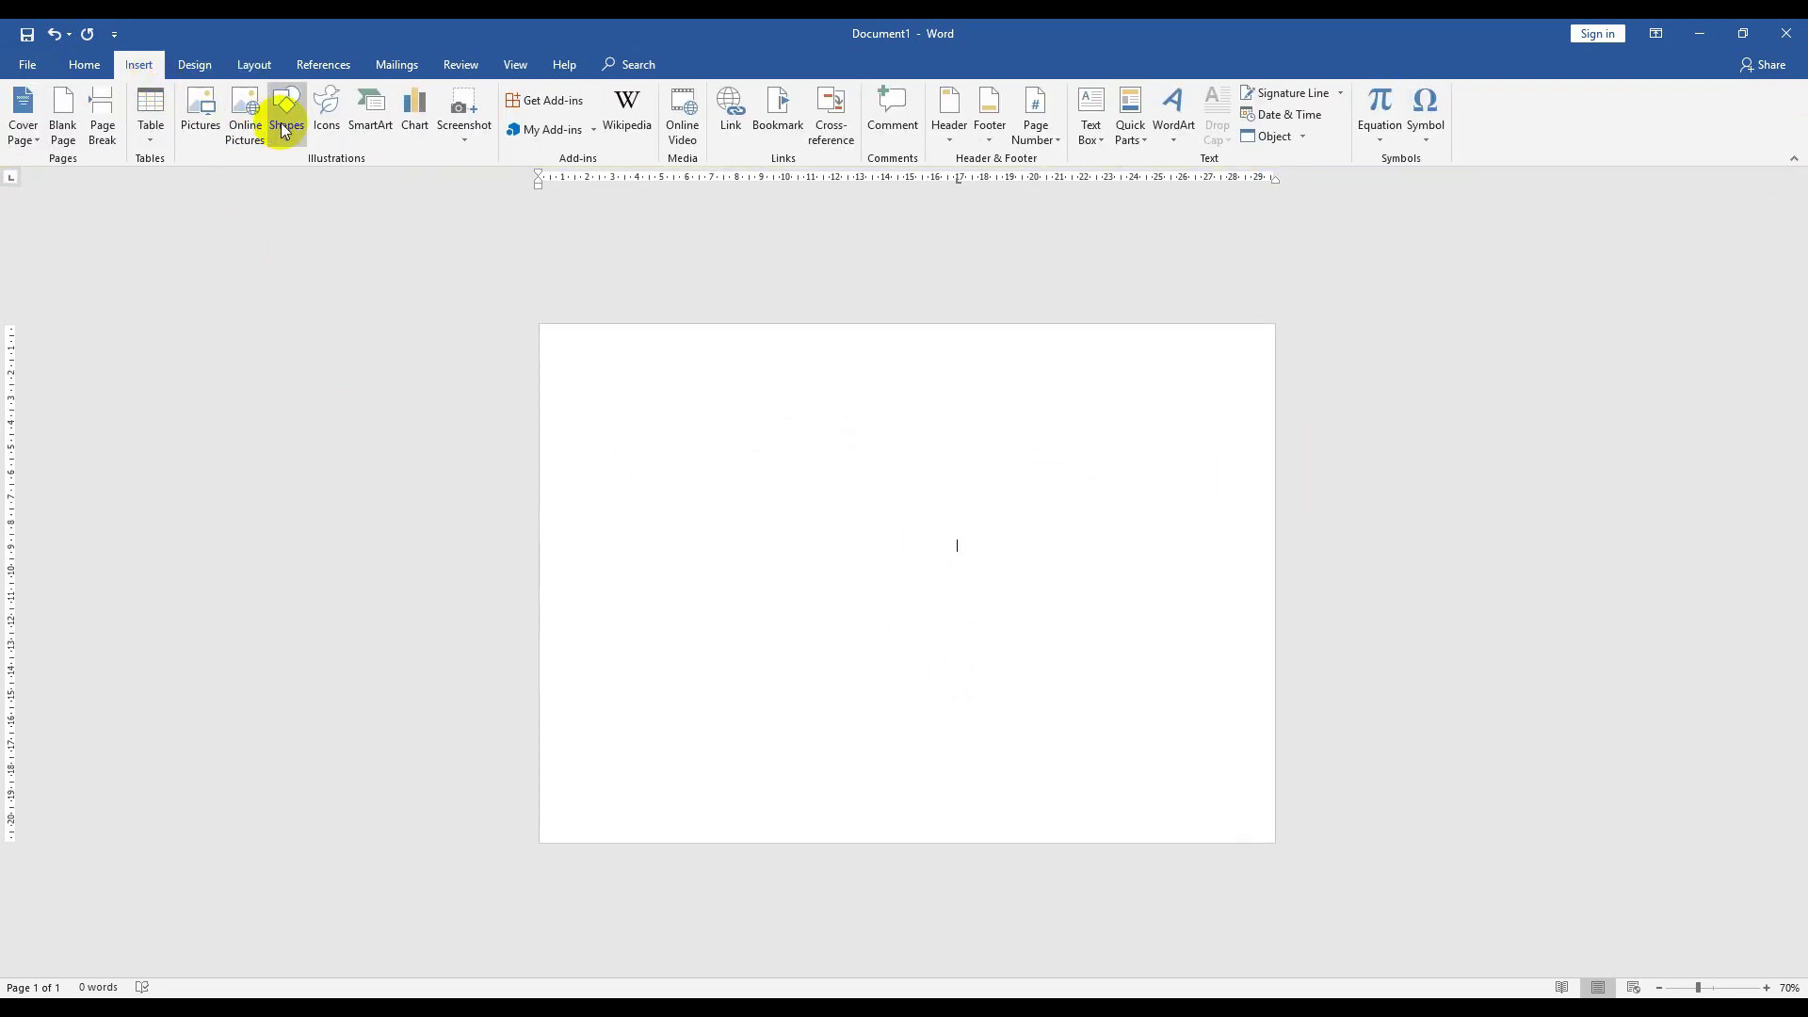
{"action": "left_click", "coordinate": [288, 121]}
{"action": "left_click", "coordinate": [335, 177]}
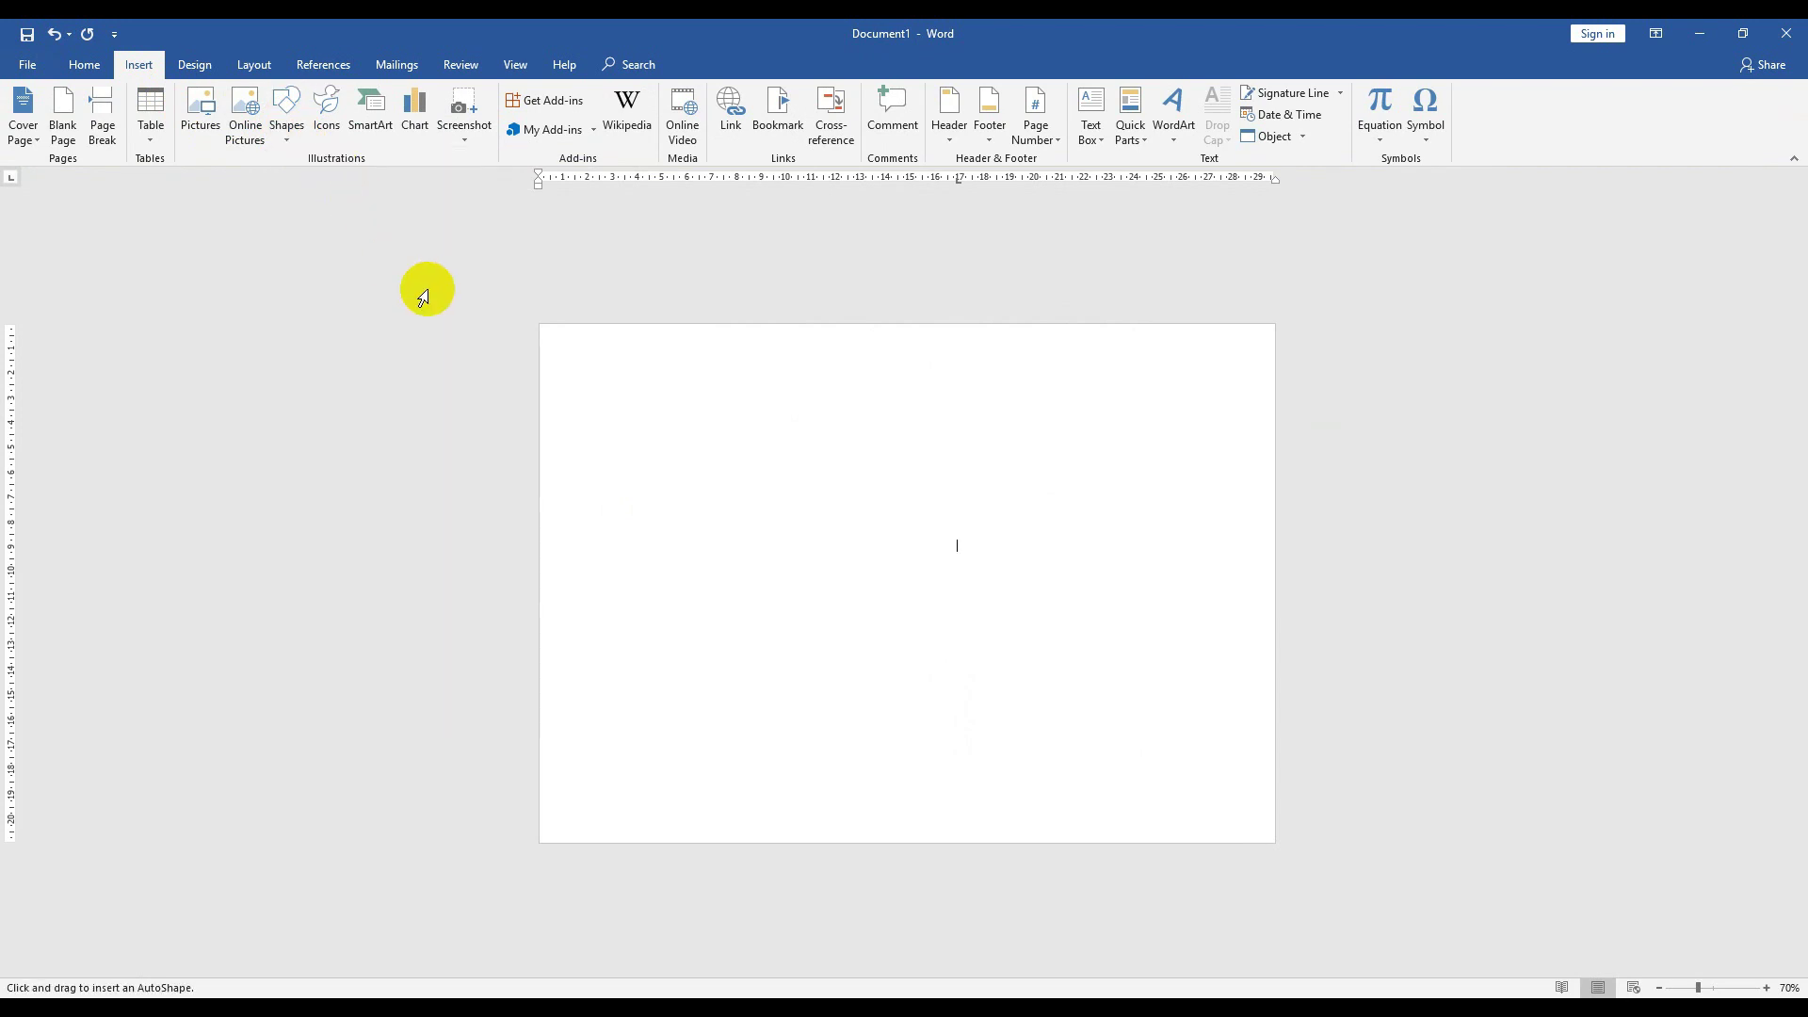
{"action": "mouse_move", "coordinate": [548, 337]}
{"action": "left_mouse_down"}
{"action": "mouse_move", "coordinate": [1175, 595]}
{"action": "mouse_move", "coordinate": [1266, 563]}
{"action": "left_mouse_up"}
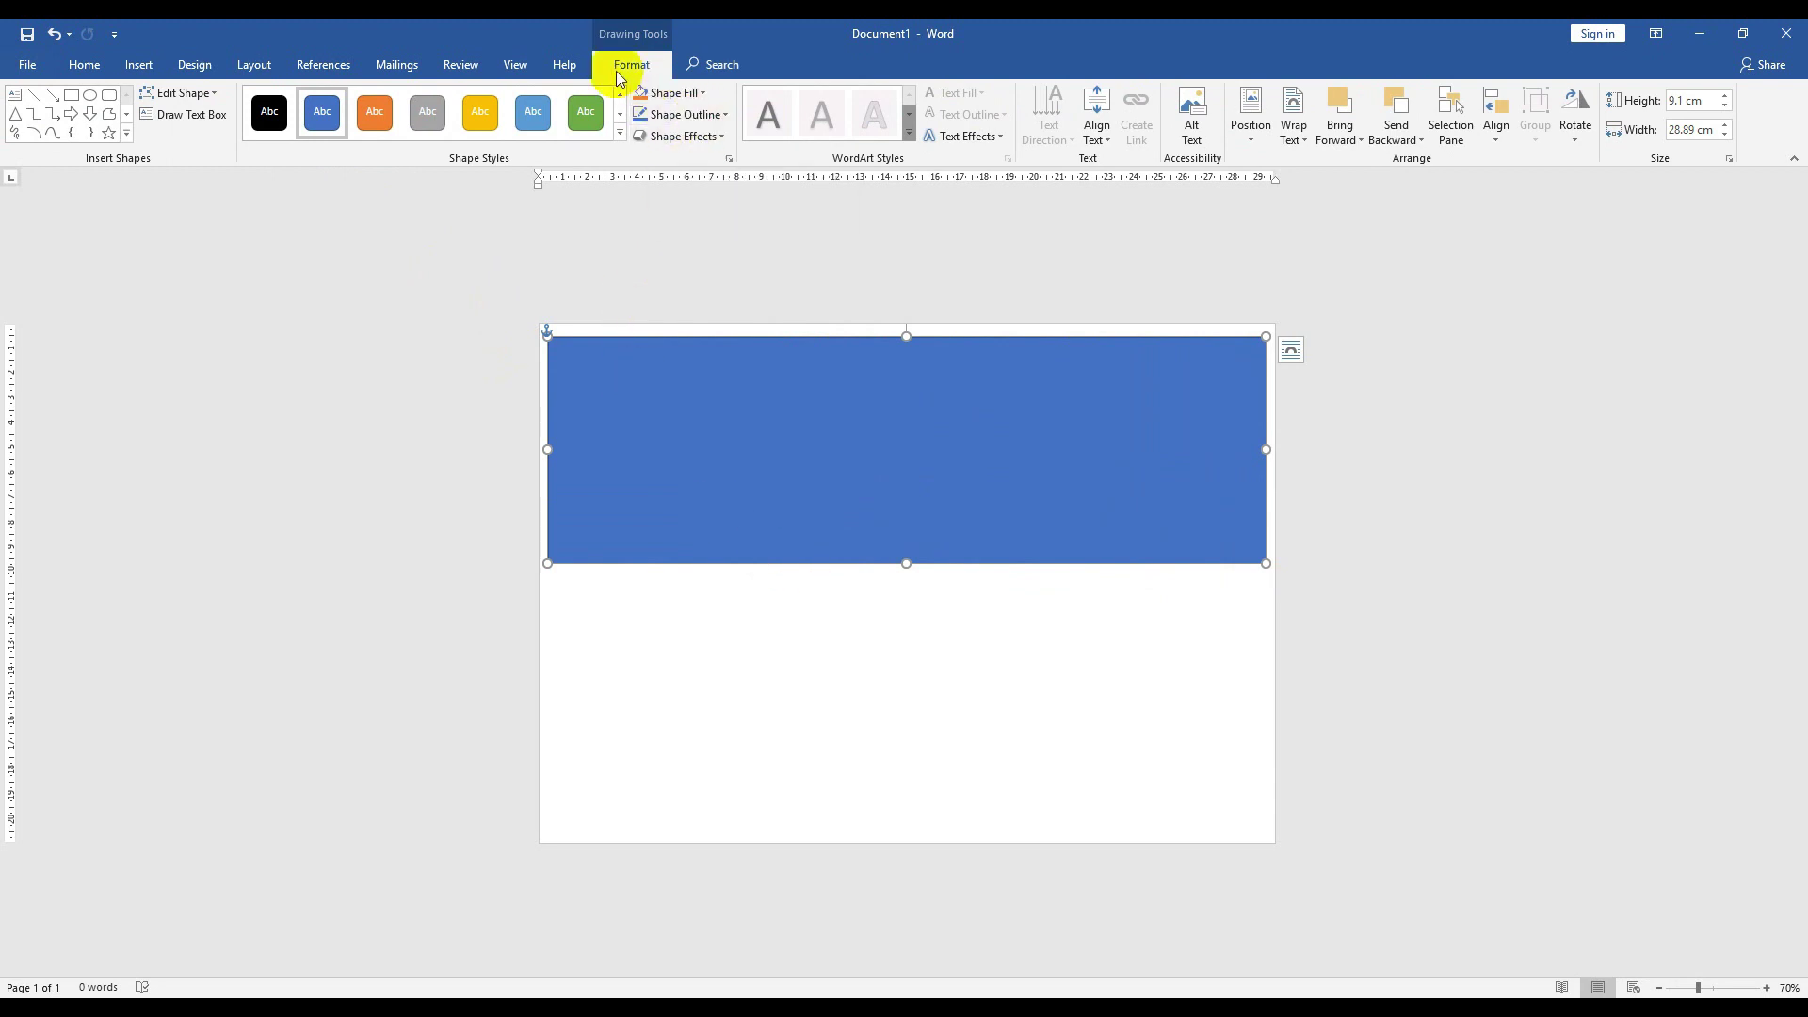
- Set the rectangle's outline to No Outline
{"action": "left_click", "coordinate": [684, 113]}
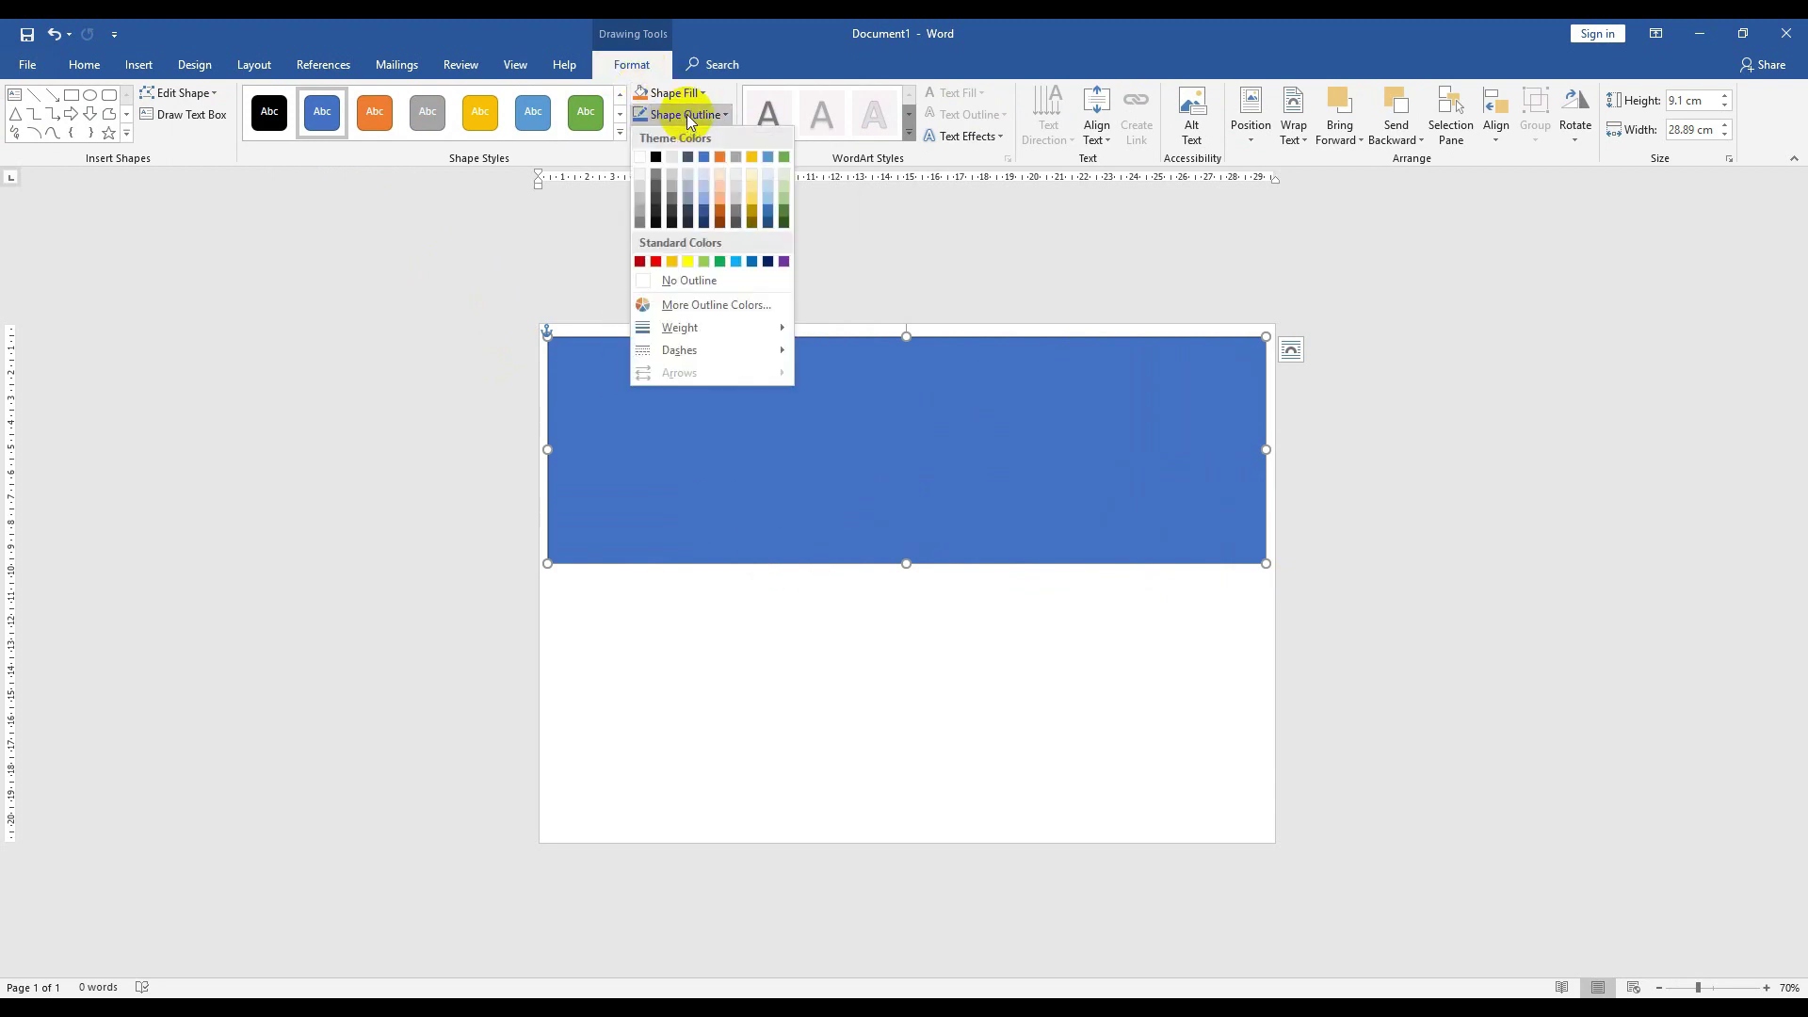
{"action": "left_click", "coordinate": [693, 282]}
{"action": "left_click", "coordinate": [701, 643]}
{"action": "scroll", "coordinate": [625, 685], "scroll_direction": "up", "scroll_amount": 1}
{"action": "scroll", "coordinate": [605, 678], "scroll_direction": "up", "scroll_amount": 5}
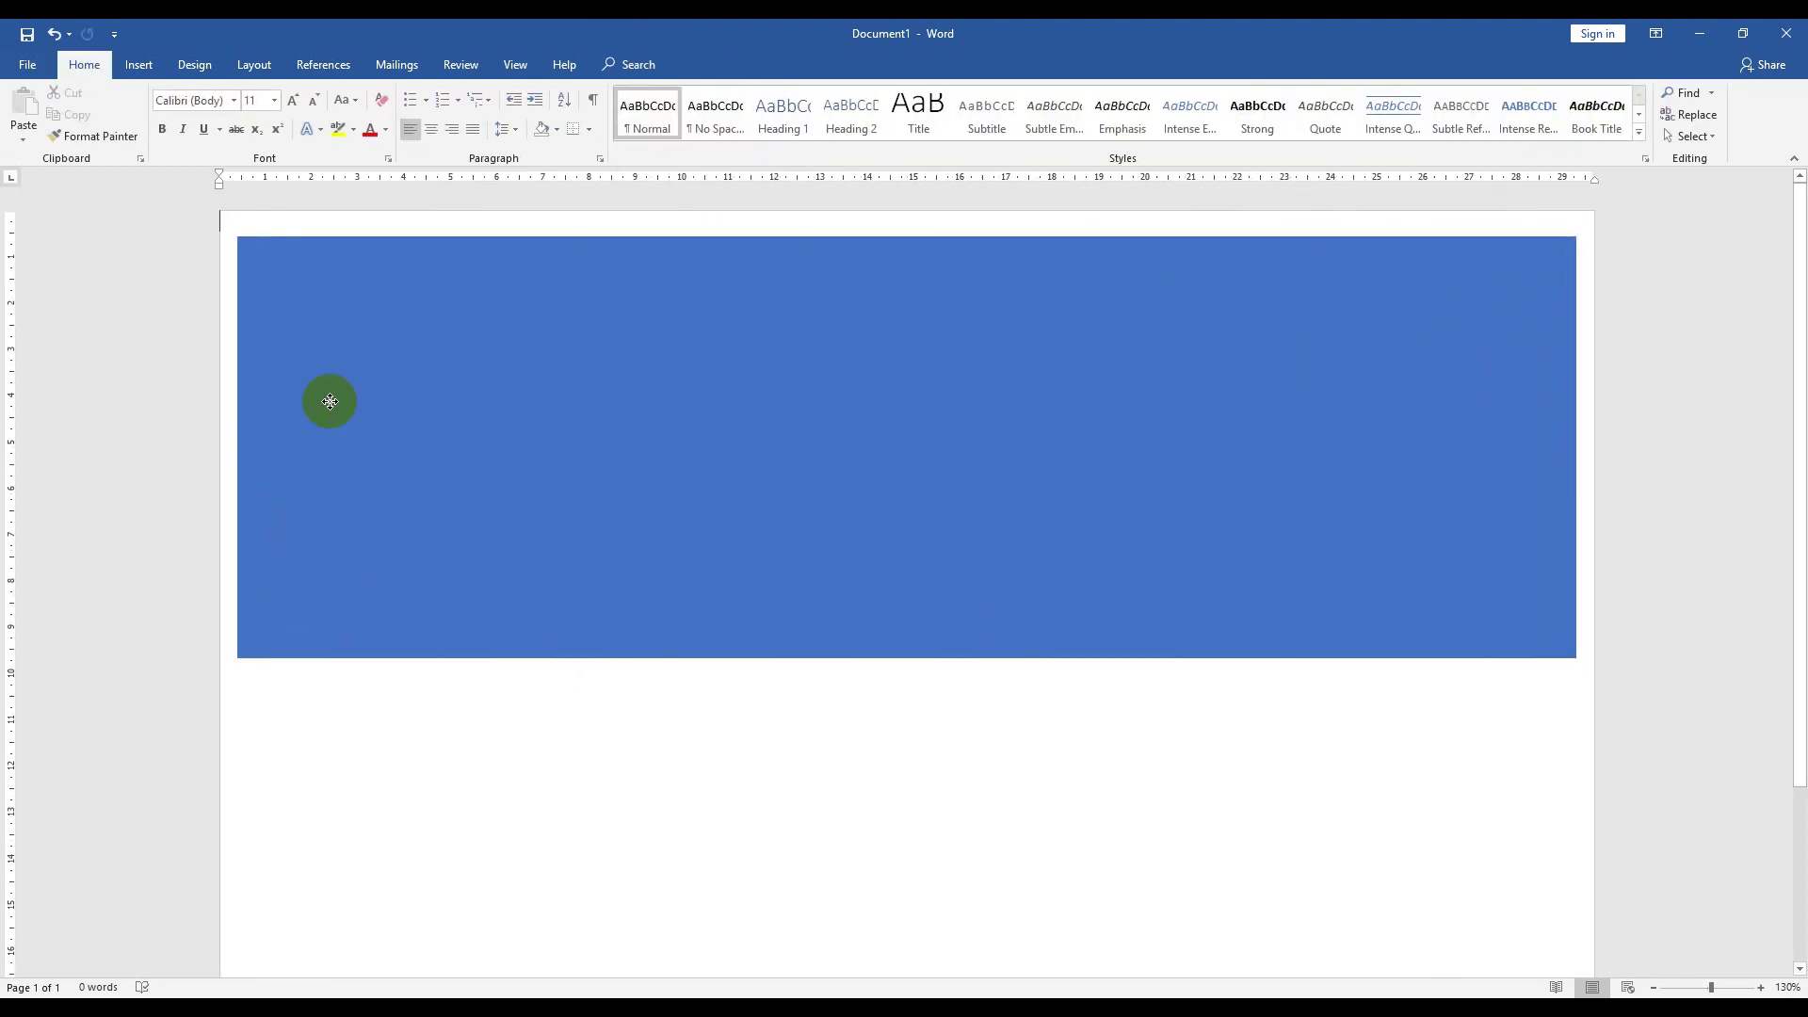
- Use Edit Points to raise the bottom-left corner and bend the bottom edge into a wave
{"action": "left_click", "coordinate": [330, 402]}
{"action": "right_click", "coordinate": [330, 401]}
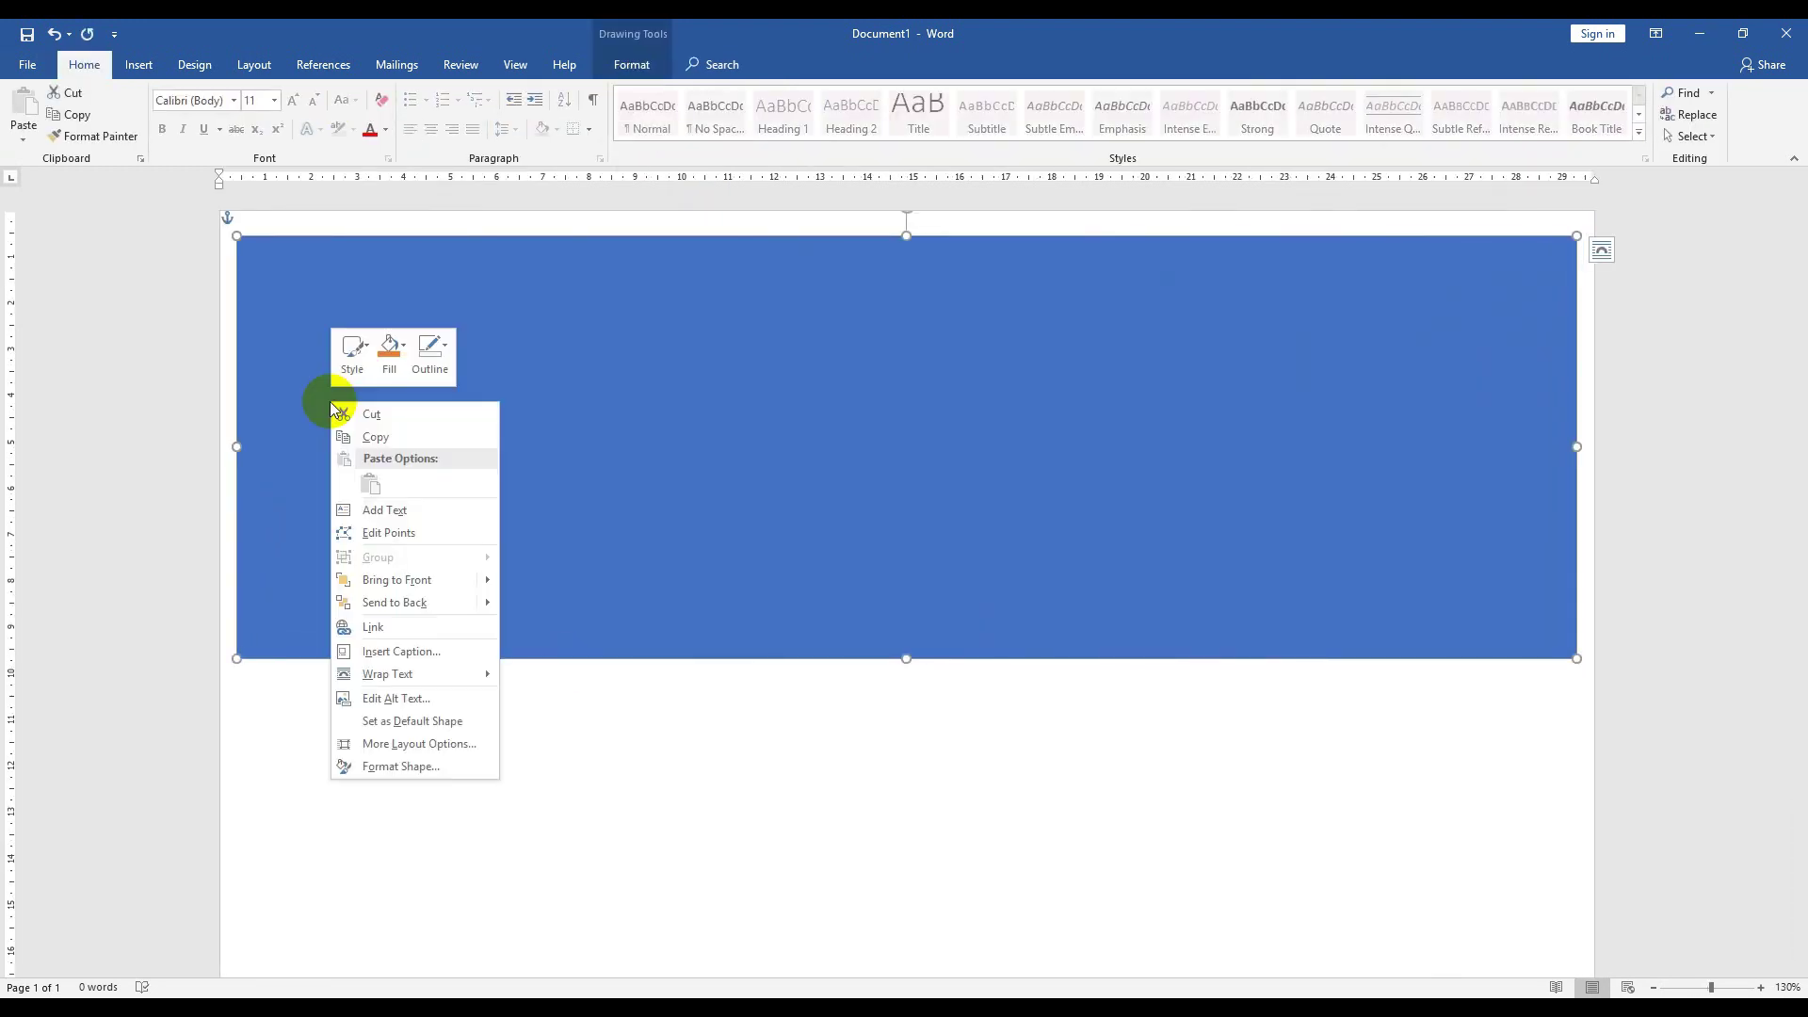
{"action": "left_click", "coordinate": [368, 535]}
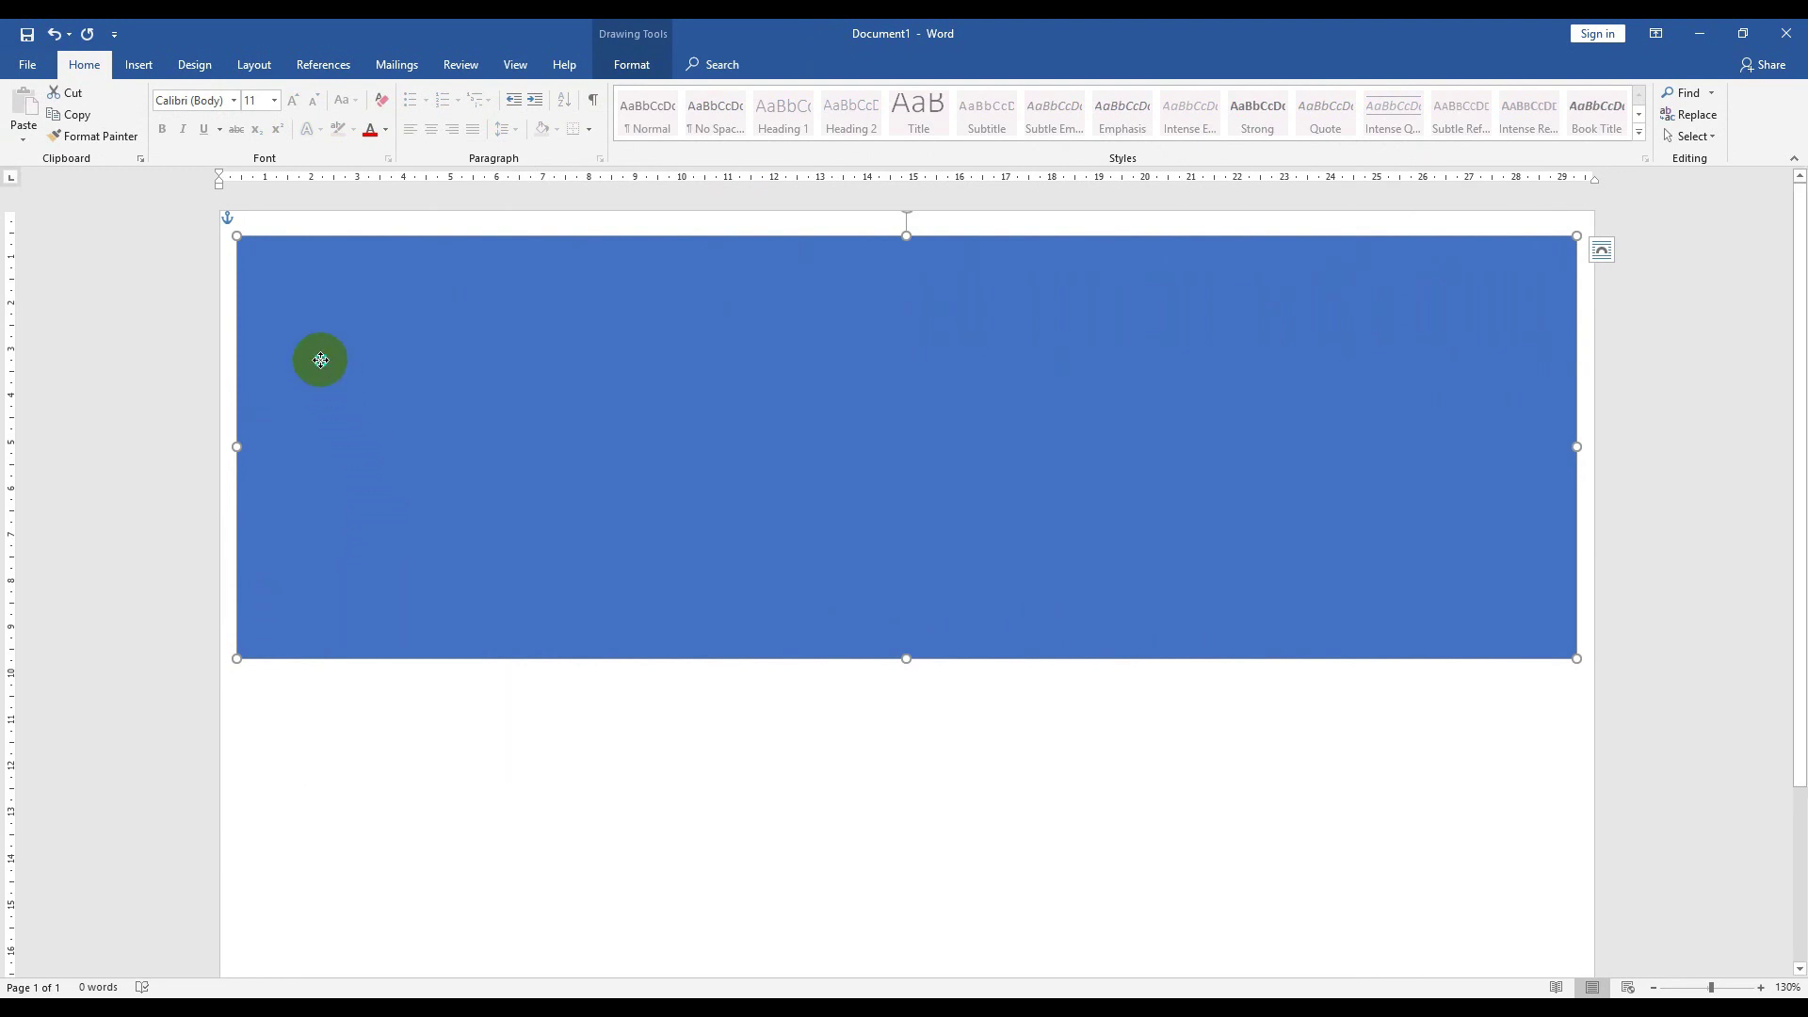
{"action": "right_click", "coordinate": [321, 360]}
{"action": "left_click", "coordinate": [380, 491]}
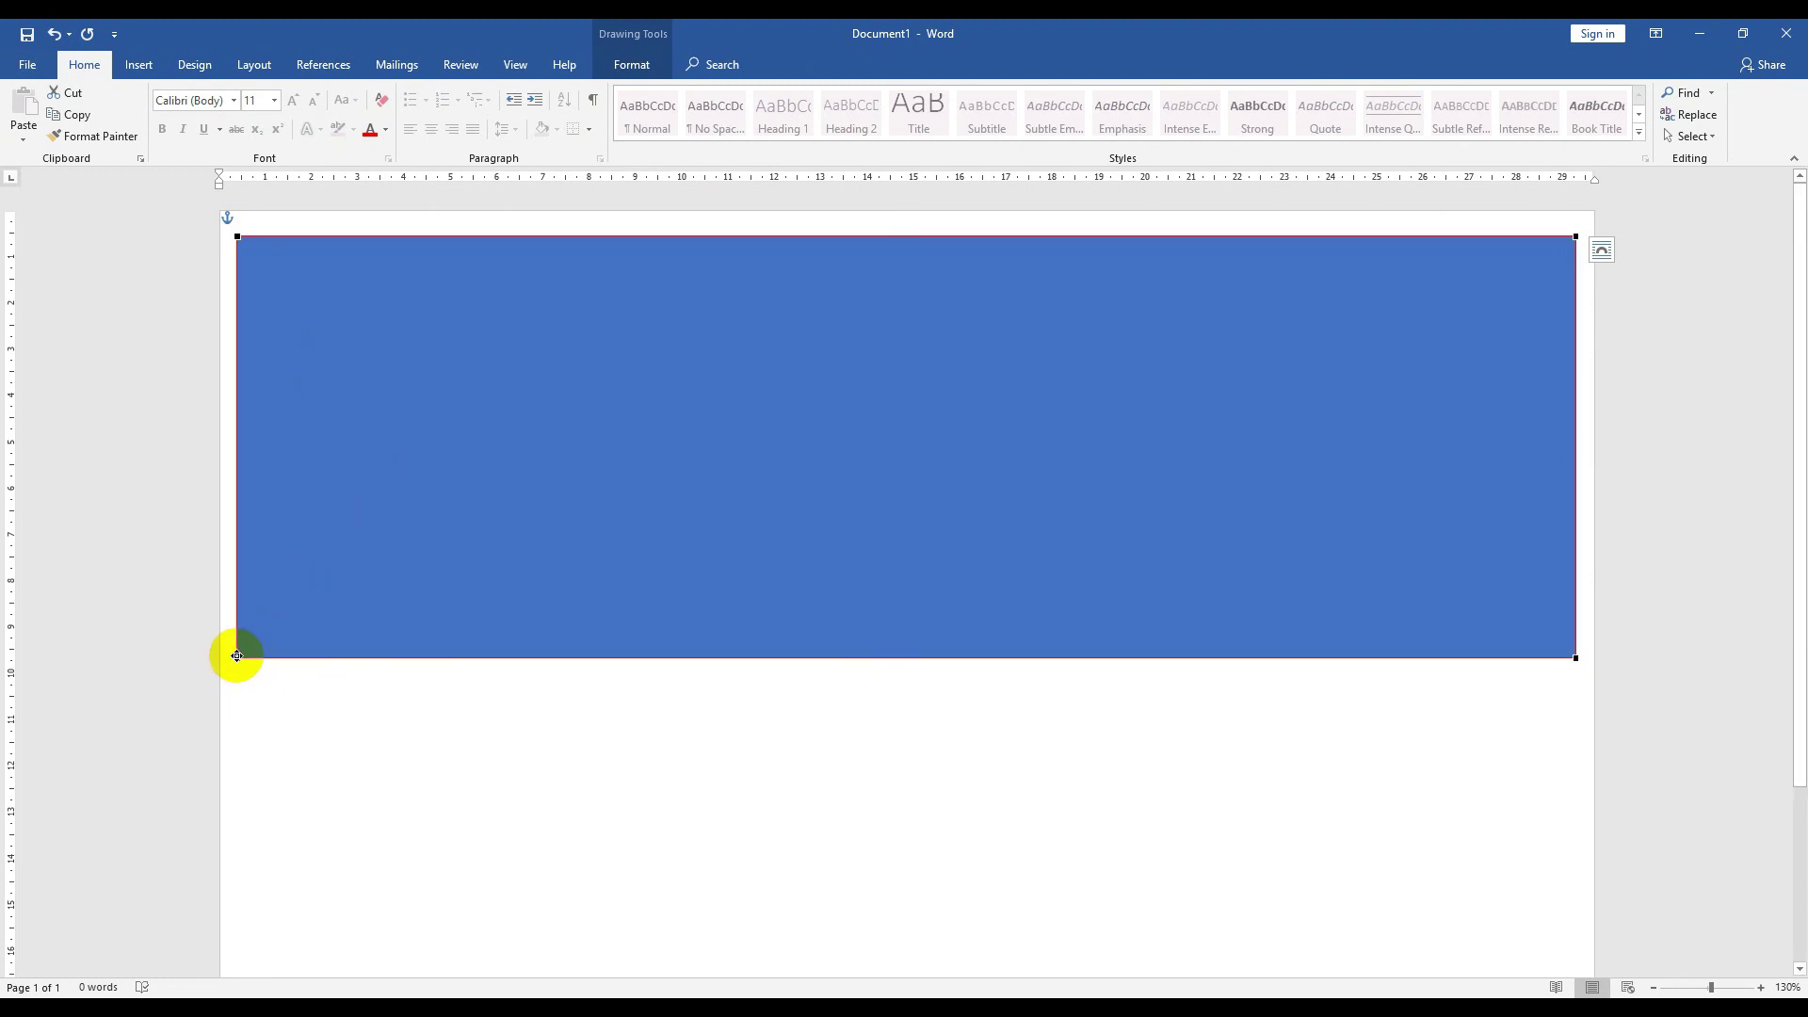
{"action": "left_click_drag", "start_coordinate": [238, 657], "coordinate": [238, 330]}
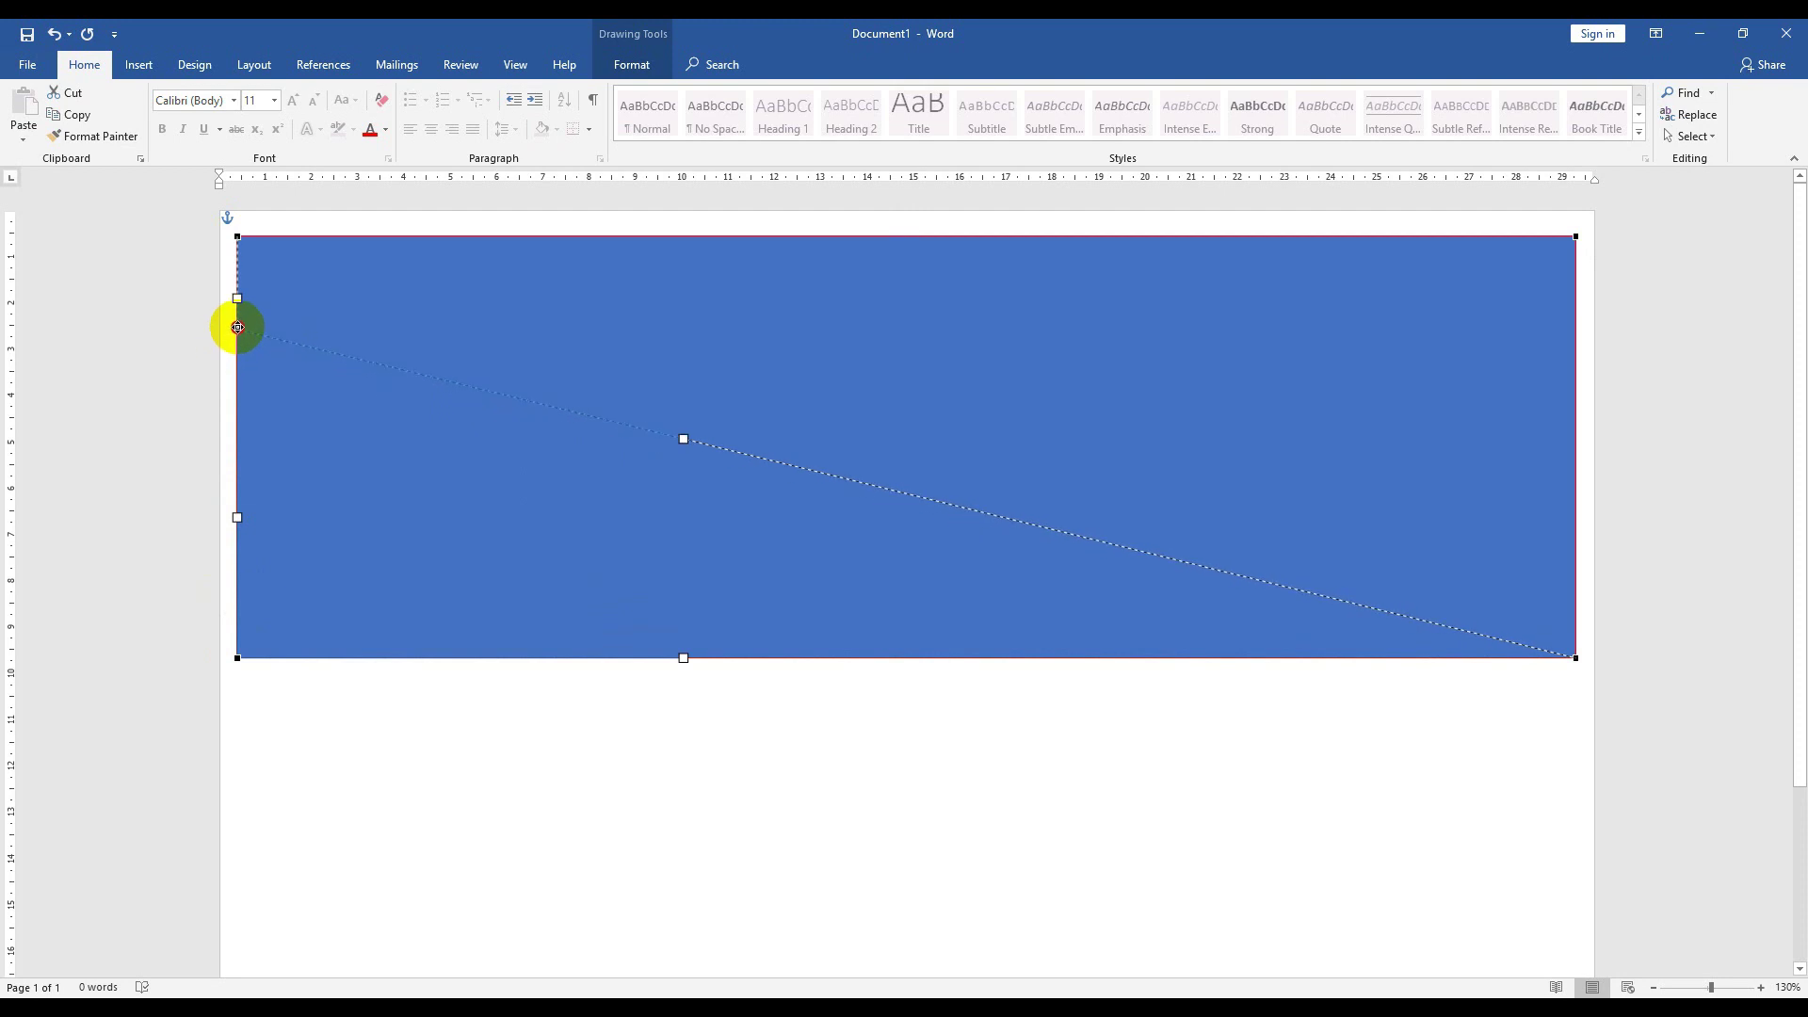
{"action": "left_click_drag", "start_coordinate": [238, 326], "coordinate": [237, 329]}
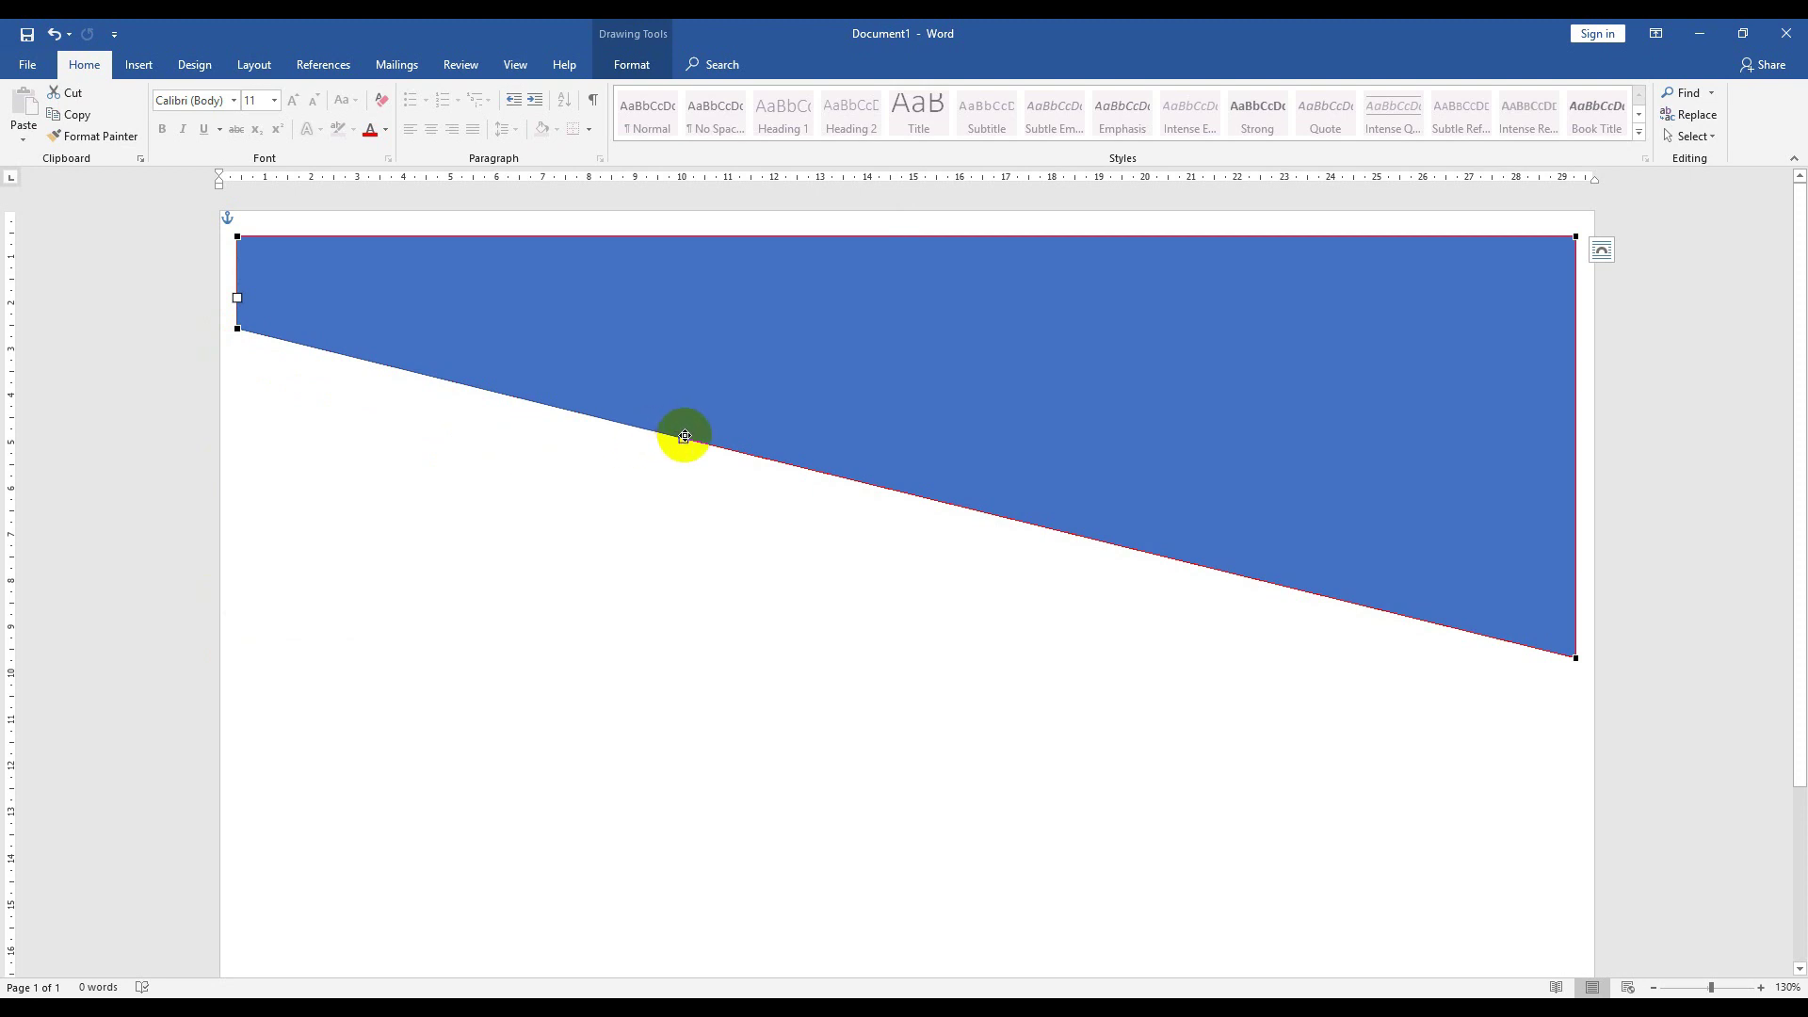
{"action": "left_click_drag", "start_coordinate": [685, 436], "coordinate": [751, 215]}
{"action": "left_click_drag", "start_coordinate": [753, 213], "coordinate": [751, 214]}
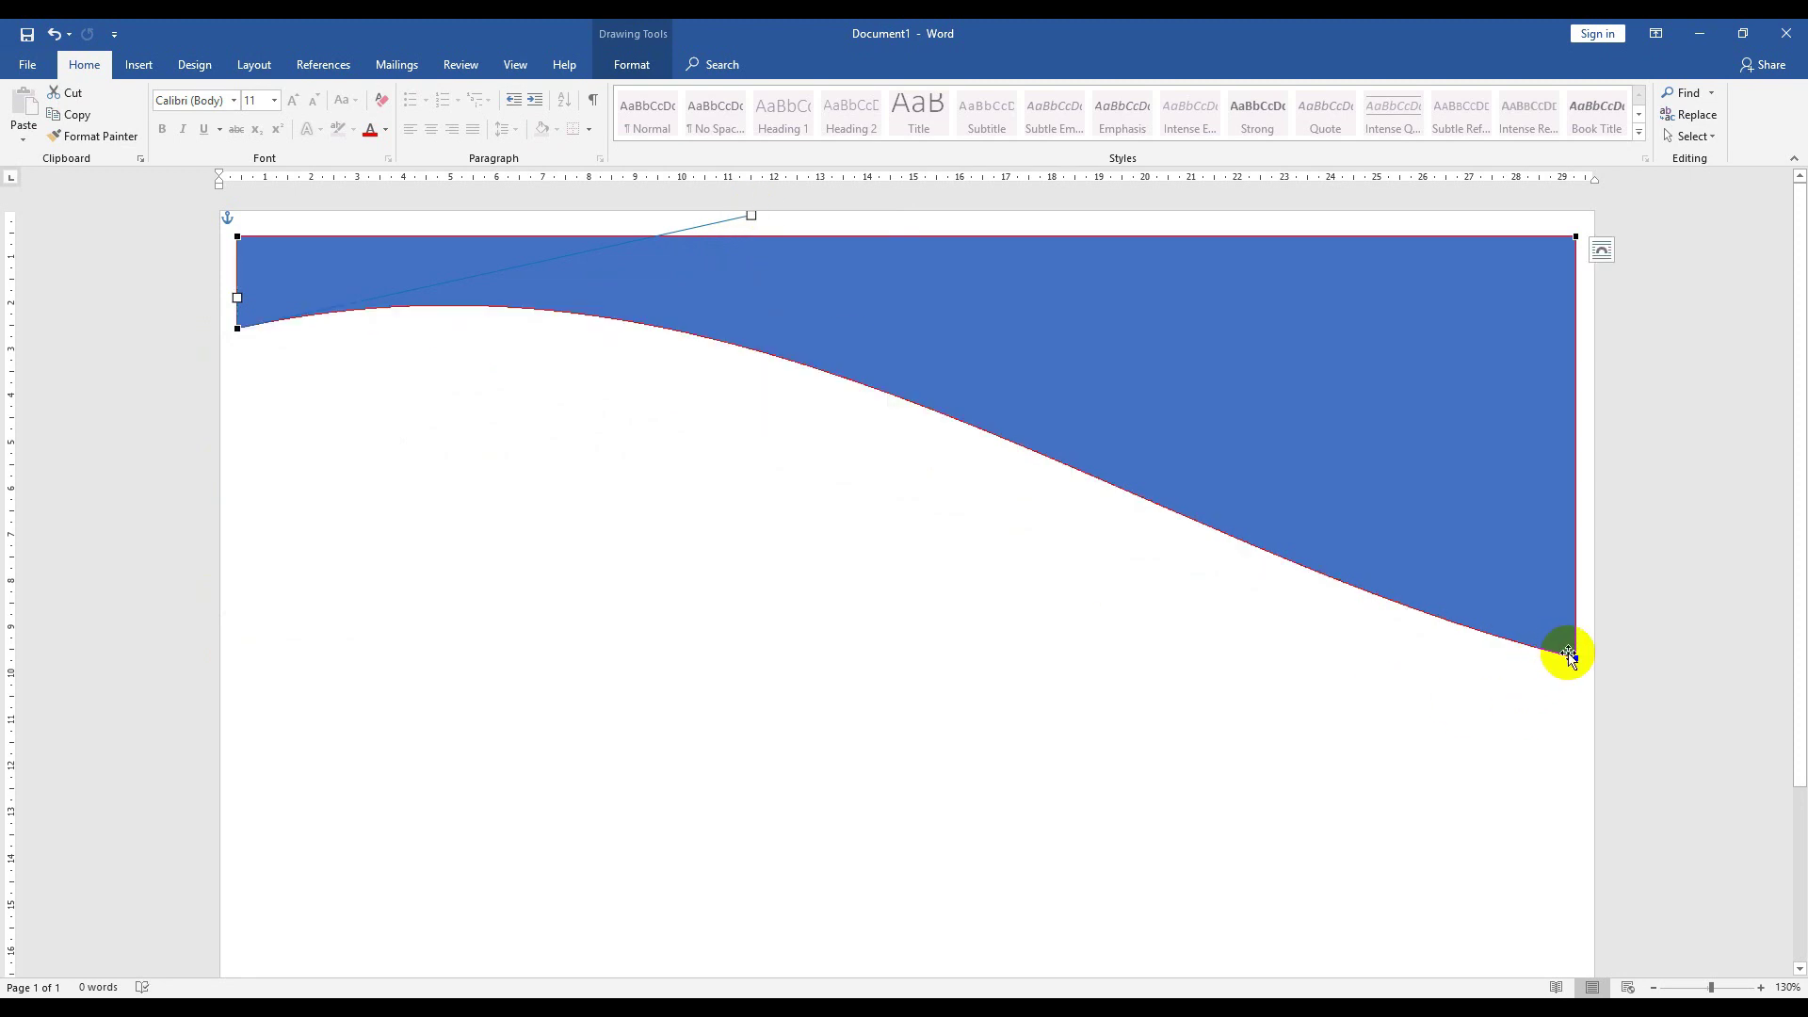
{"action": "left_click", "coordinate": [1578, 658]}
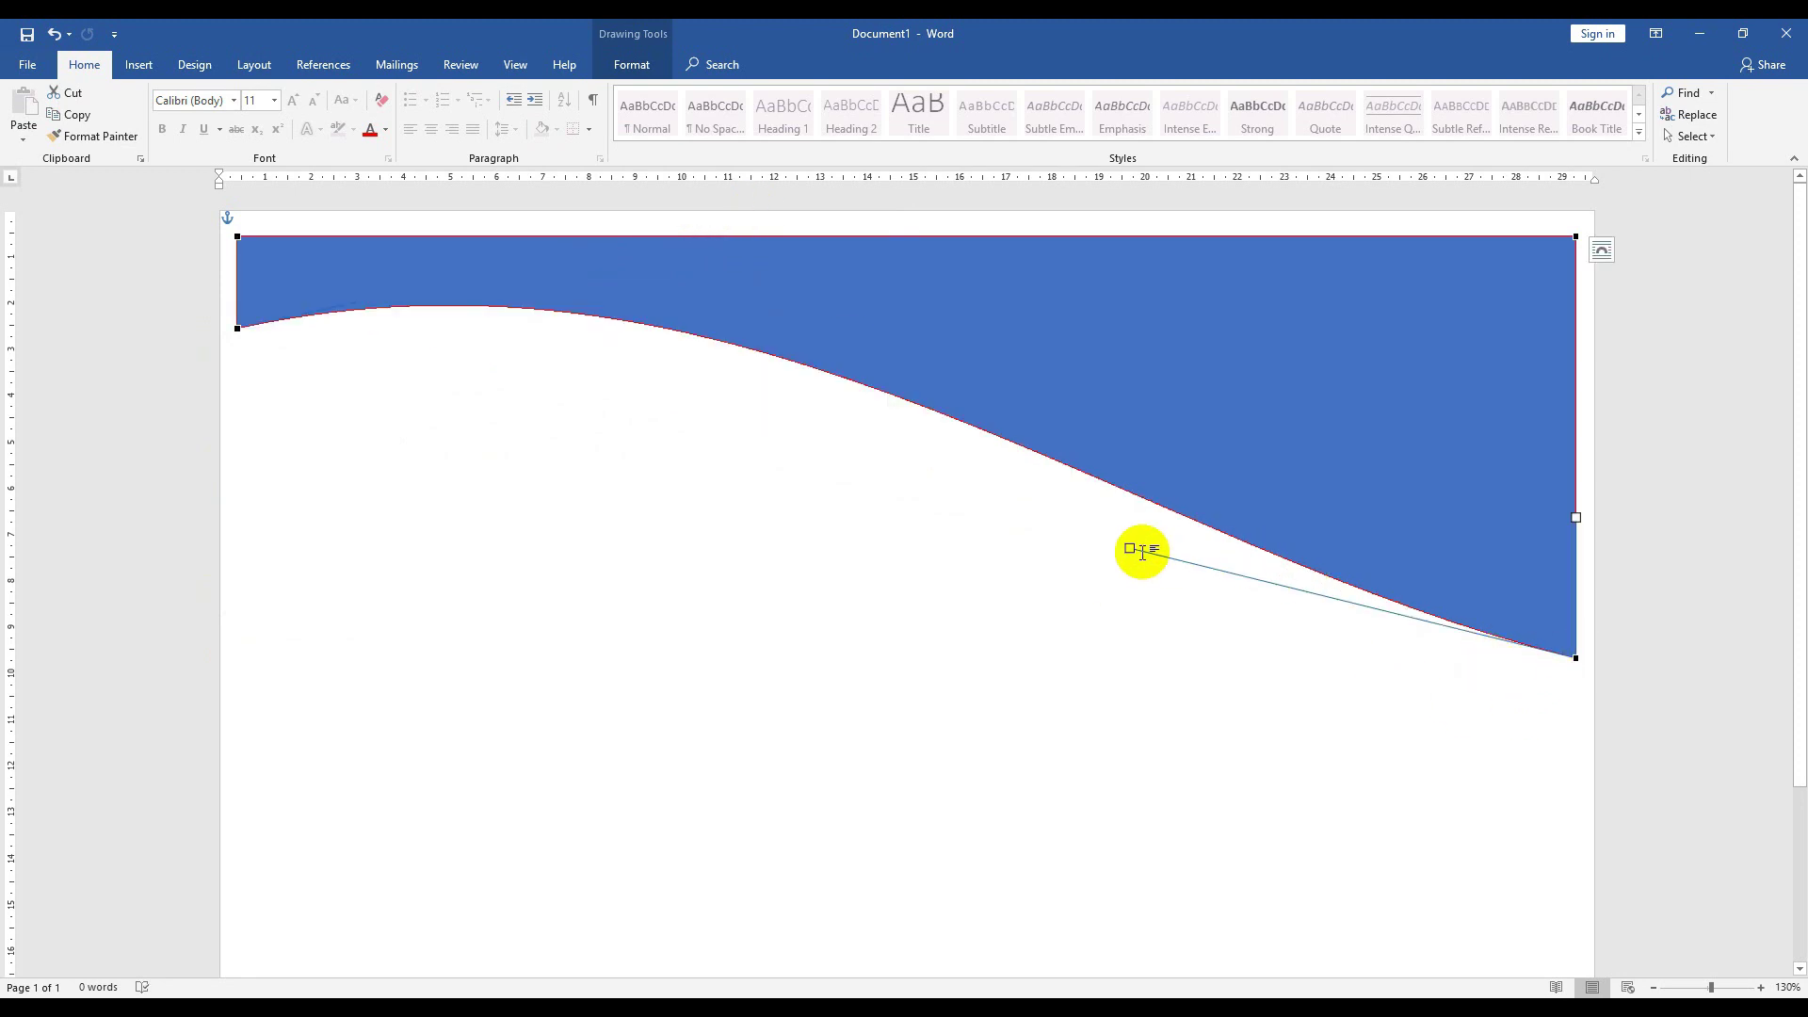
{"action": "left_click_drag", "start_coordinate": [1132, 545], "coordinate": [1127, 579]}
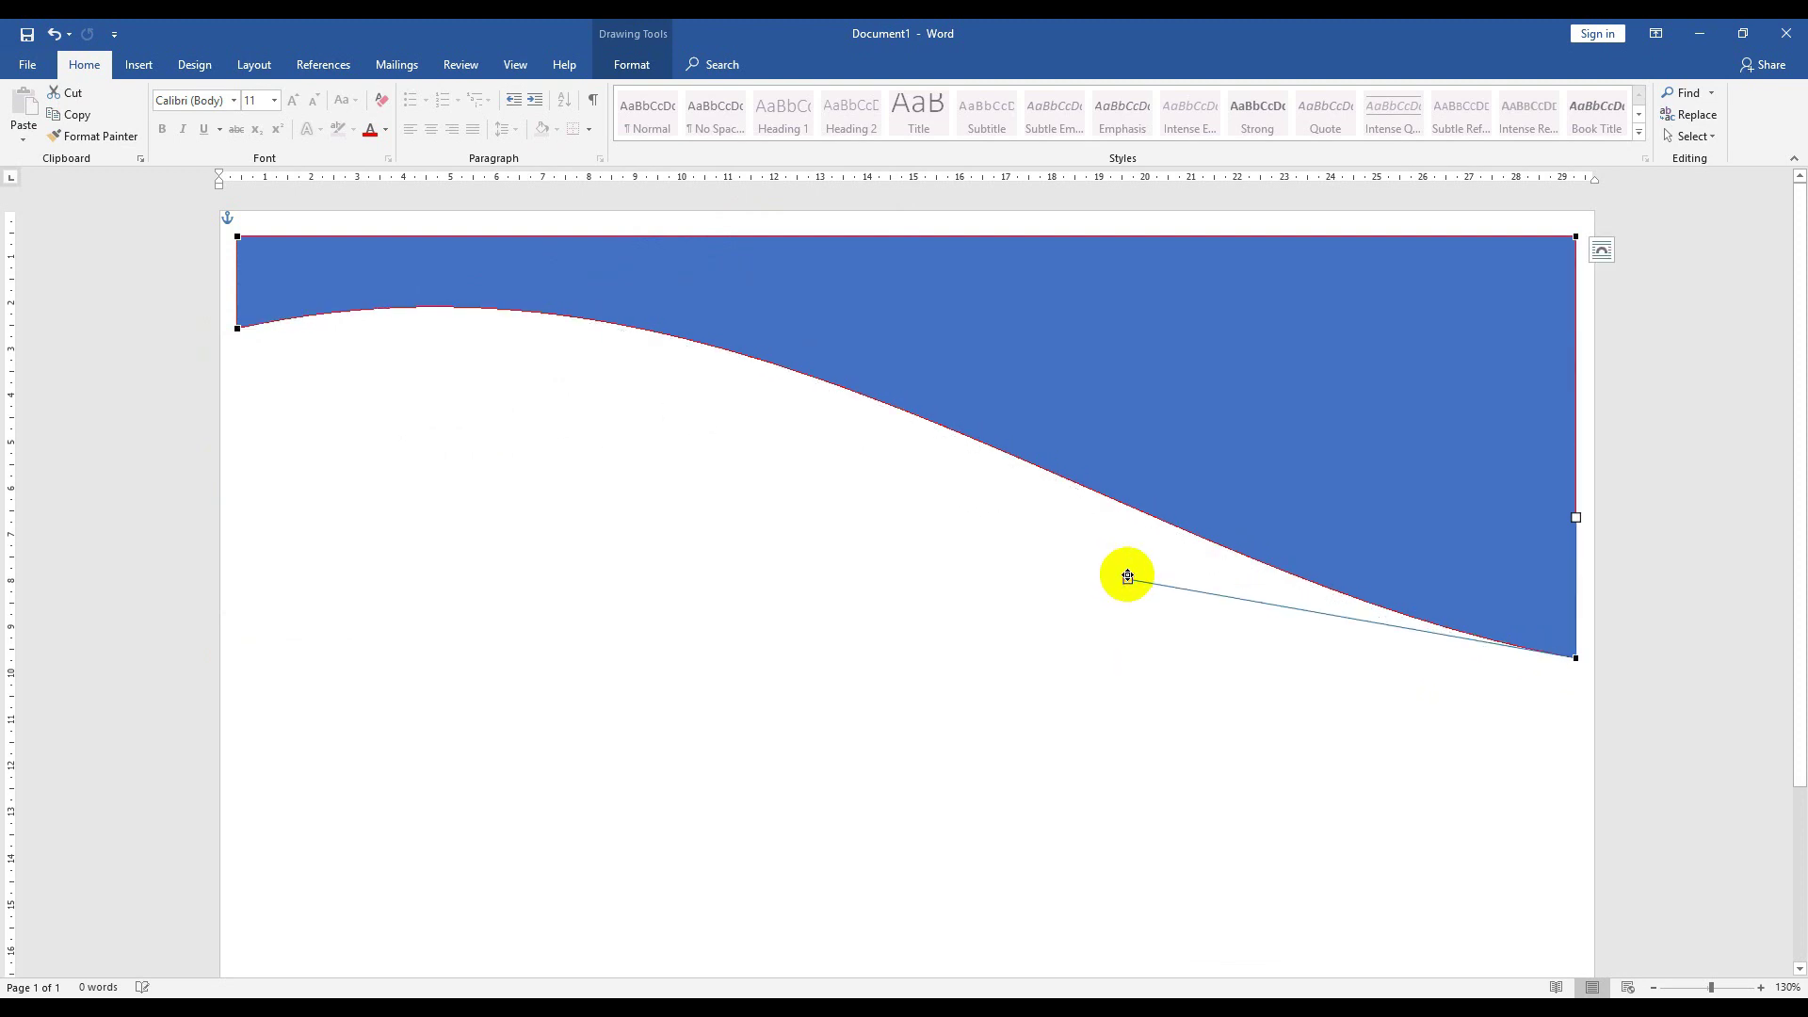
{"action": "left_click_drag", "start_coordinate": [657, 301], "coordinate": [665, 404]}
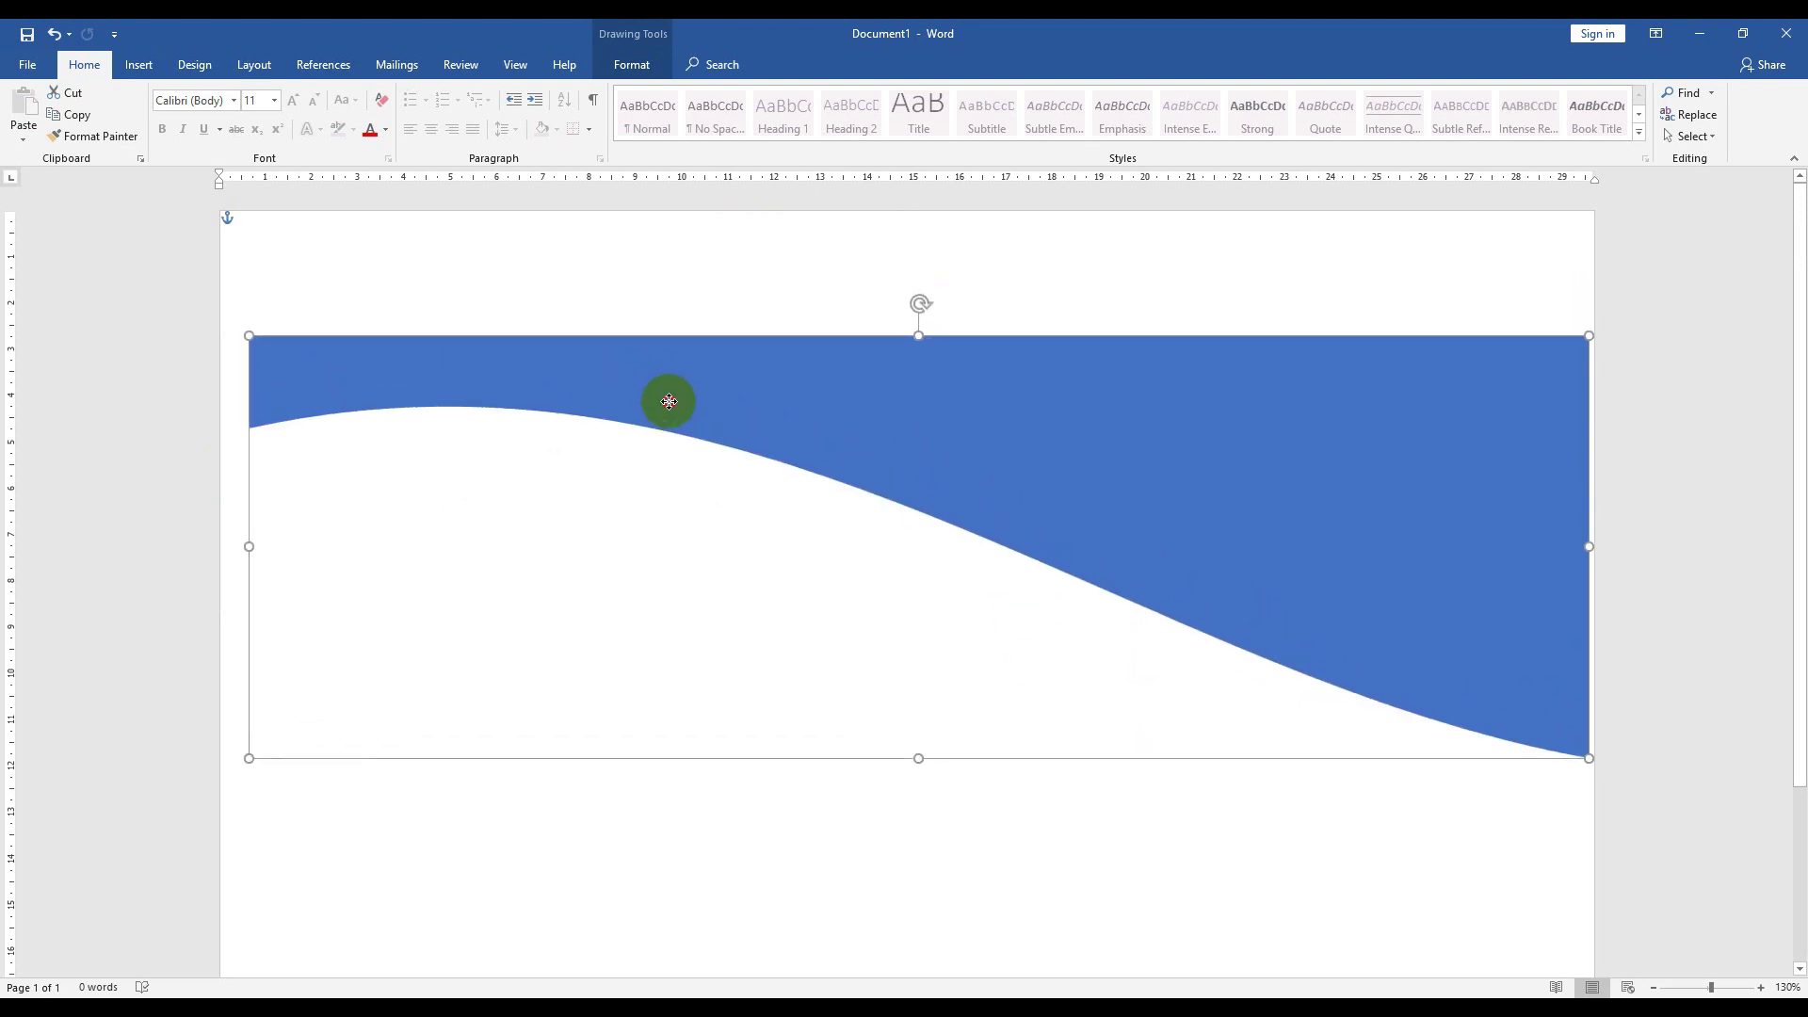
- Smooth the wave's left side by dragging its left vertex handle up-right
{"action": "right_click", "coordinate": [532, 377]}
{"action": "left_click", "coordinate": [537, 496]}
{"action": "left_click", "coordinate": [233, 432]}
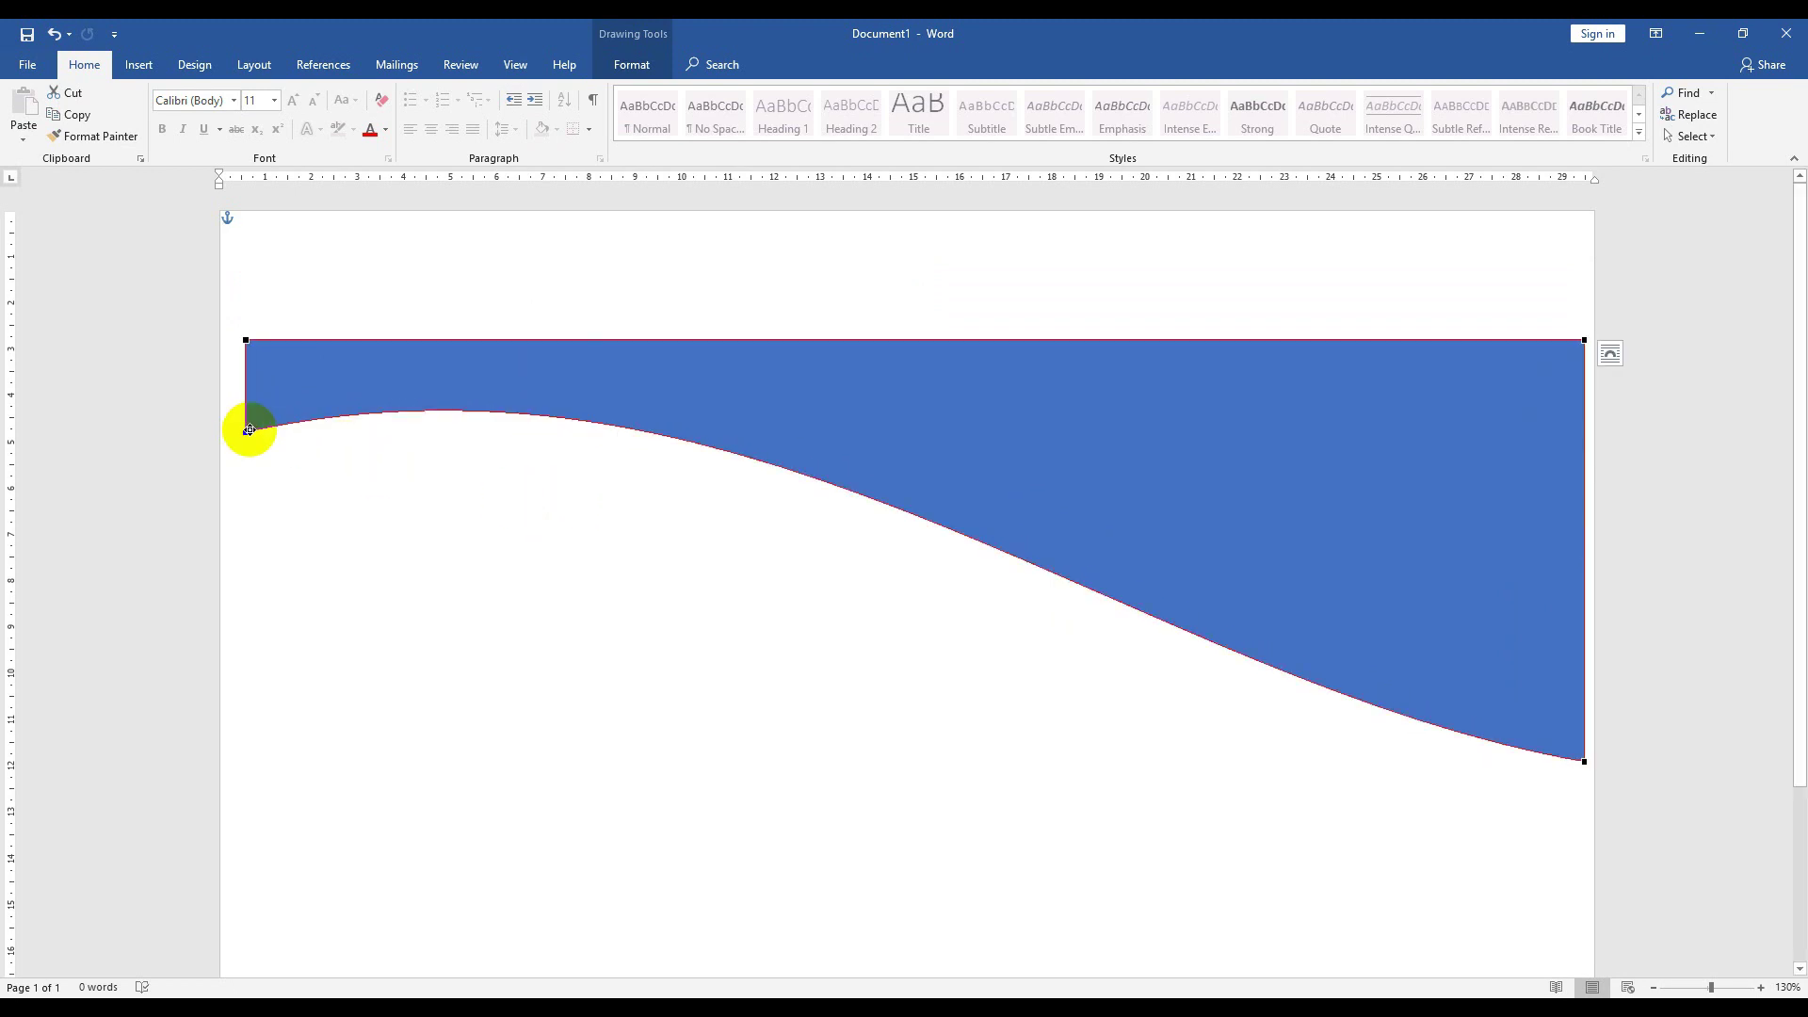
{"action": "left_click", "coordinate": [245, 433]}
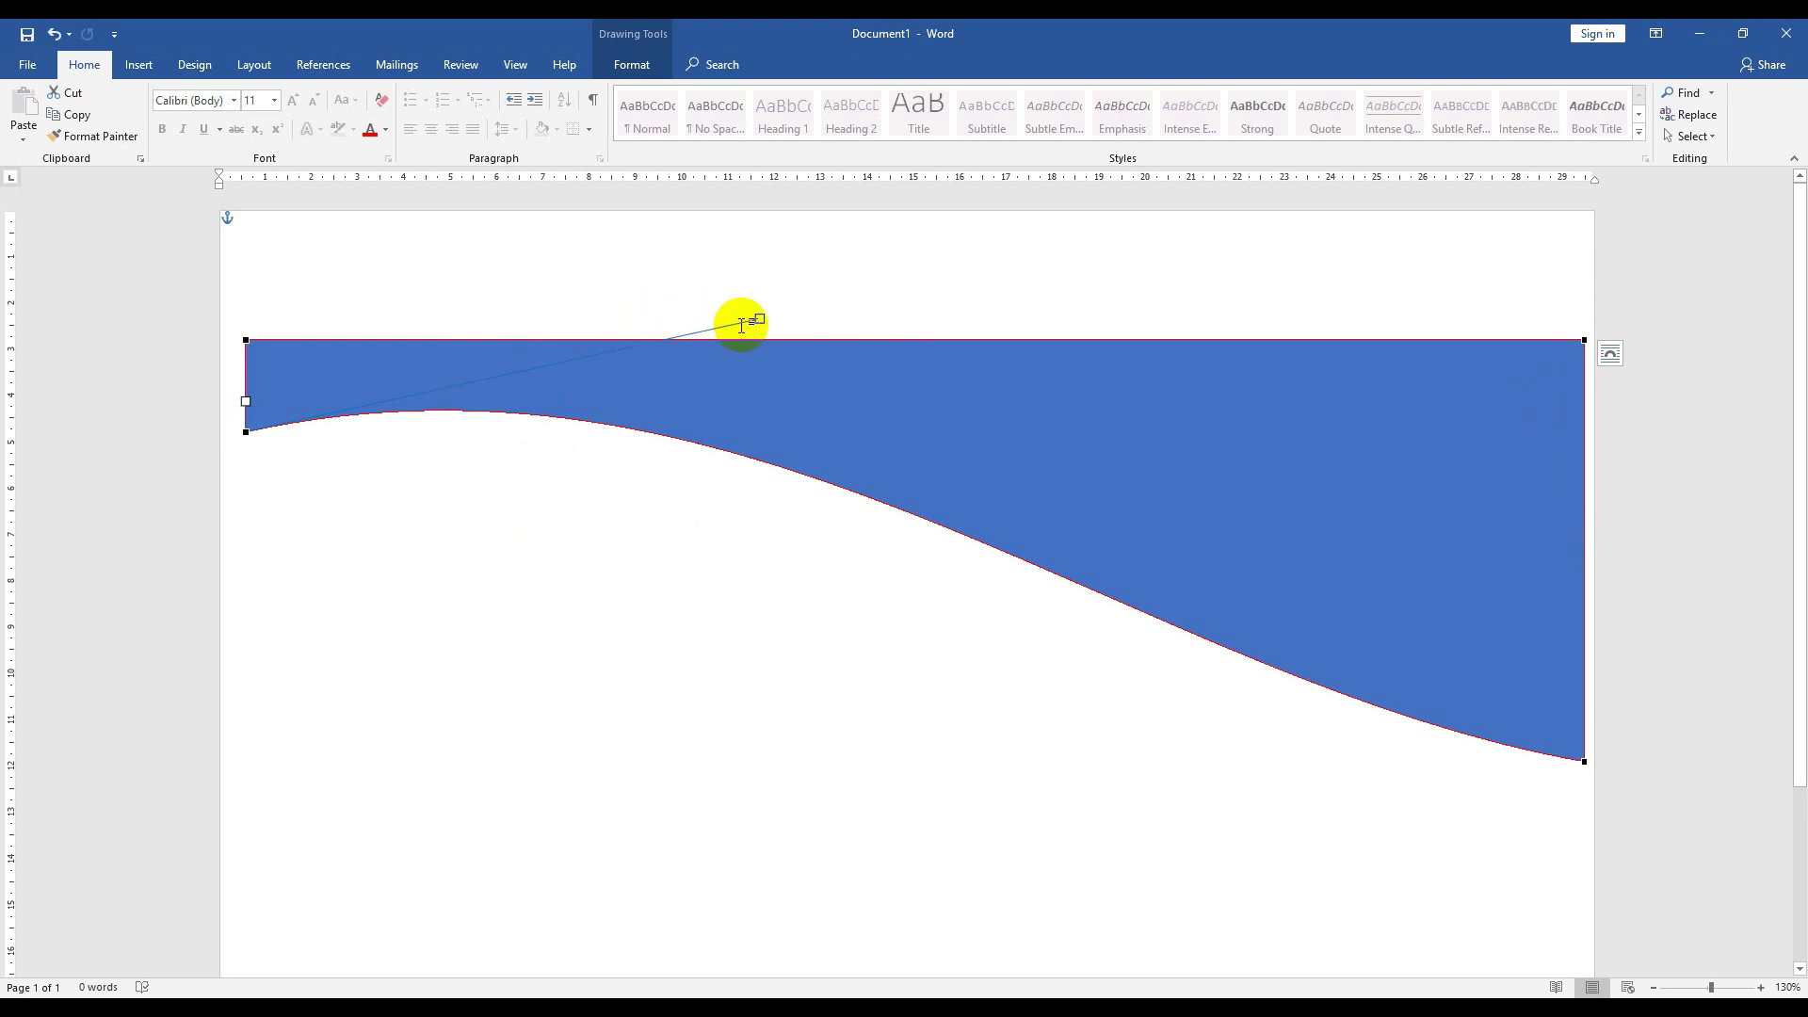
{"action": "left_click_drag", "start_coordinate": [768, 315], "coordinate": [805, 273]}
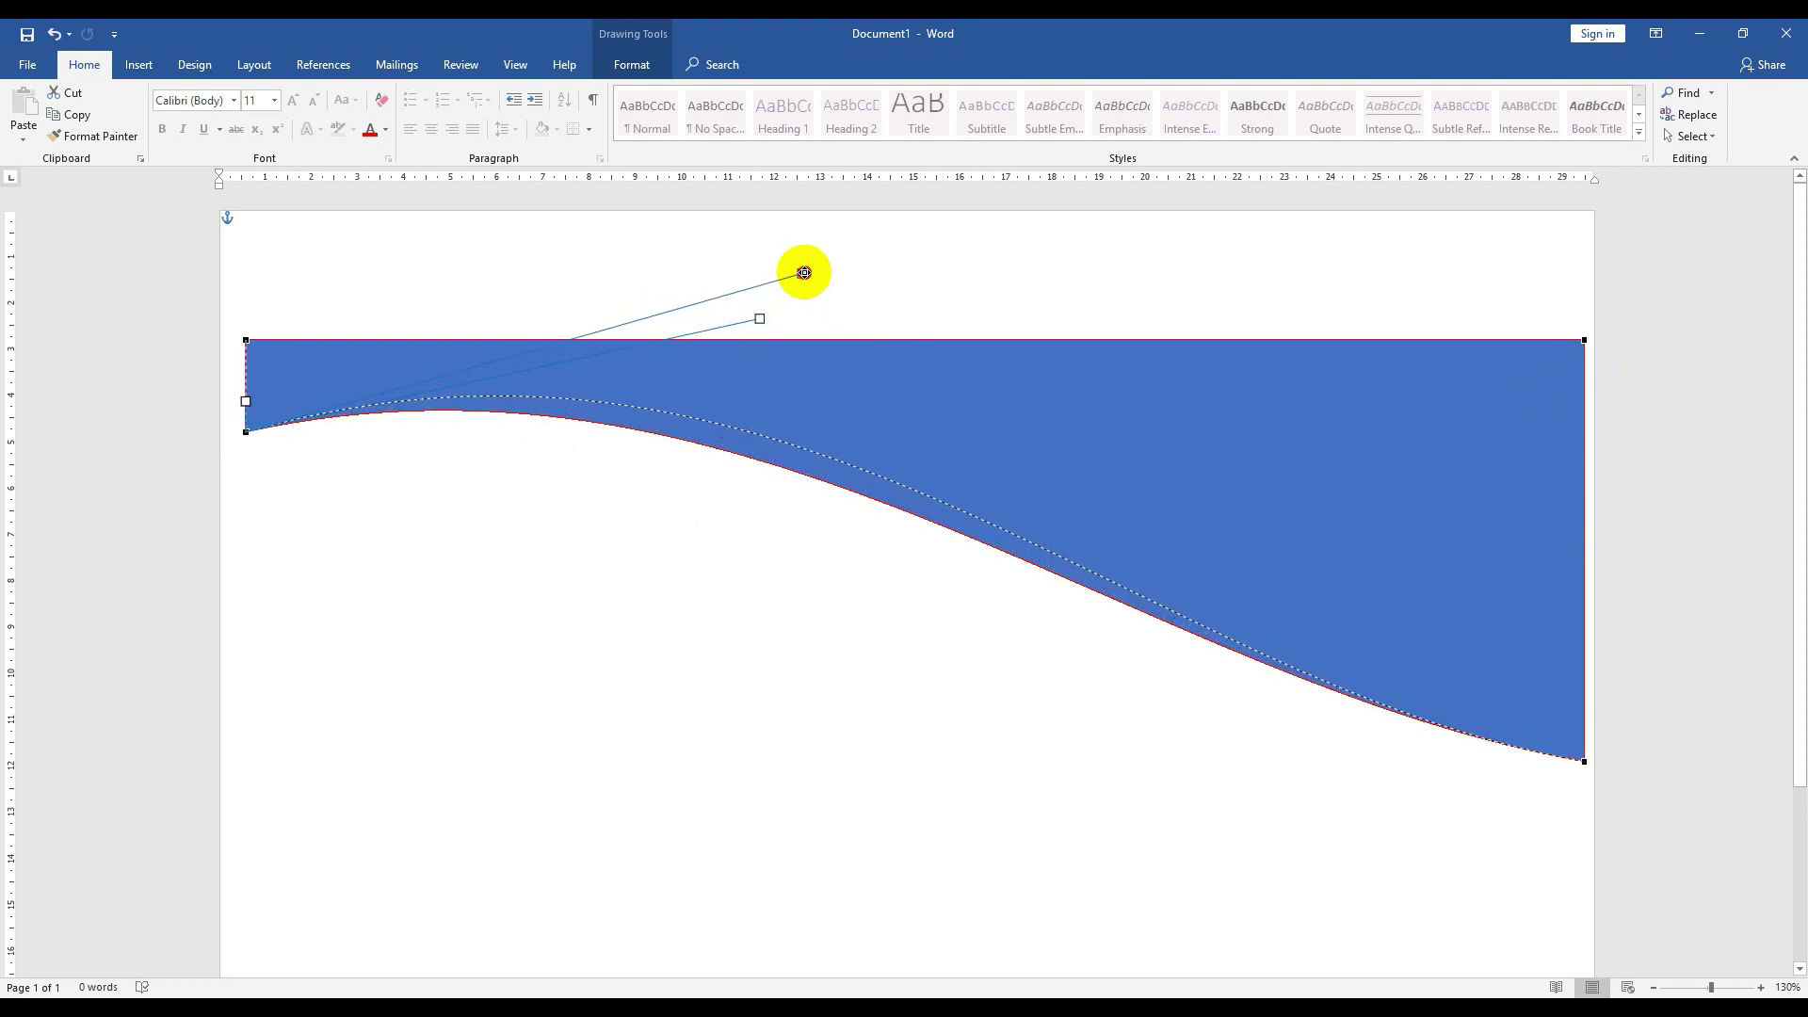
{"action": "left_click", "coordinate": [967, 538]}
- Move the wave shape up flush against the top edge of the page
{"action": "scroll", "coordinate": [968, 538], "scroll_direction": "down", "scroll_amount": 3}
{"action": "left_click", "coordinate": [1025, 371]}
{"action": "left_click_drag", "start_coordinate": [1024, 370], "coordinate": [1023, 283]}
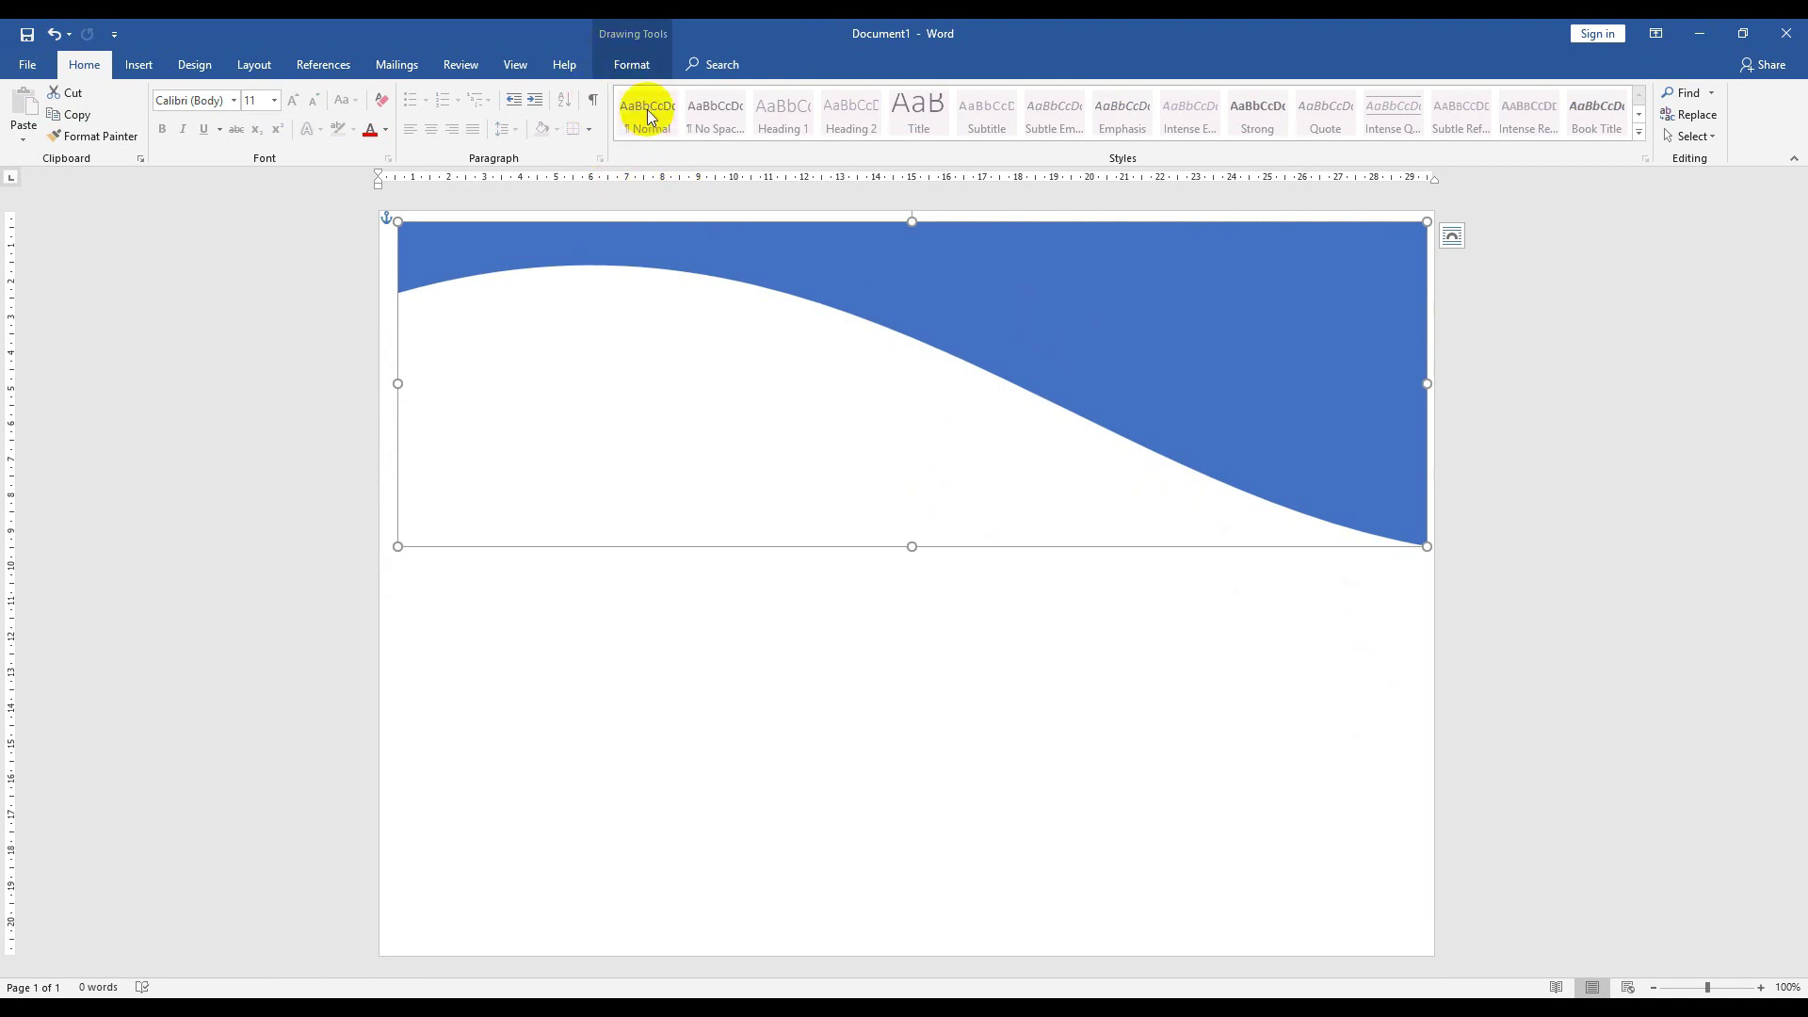
- Give the wave a gradient fill with Linear Right direction
{"action": "left_click", "coordinate": [643, 74]}
{"action": "left_click", "coordinate": [674, 93]}
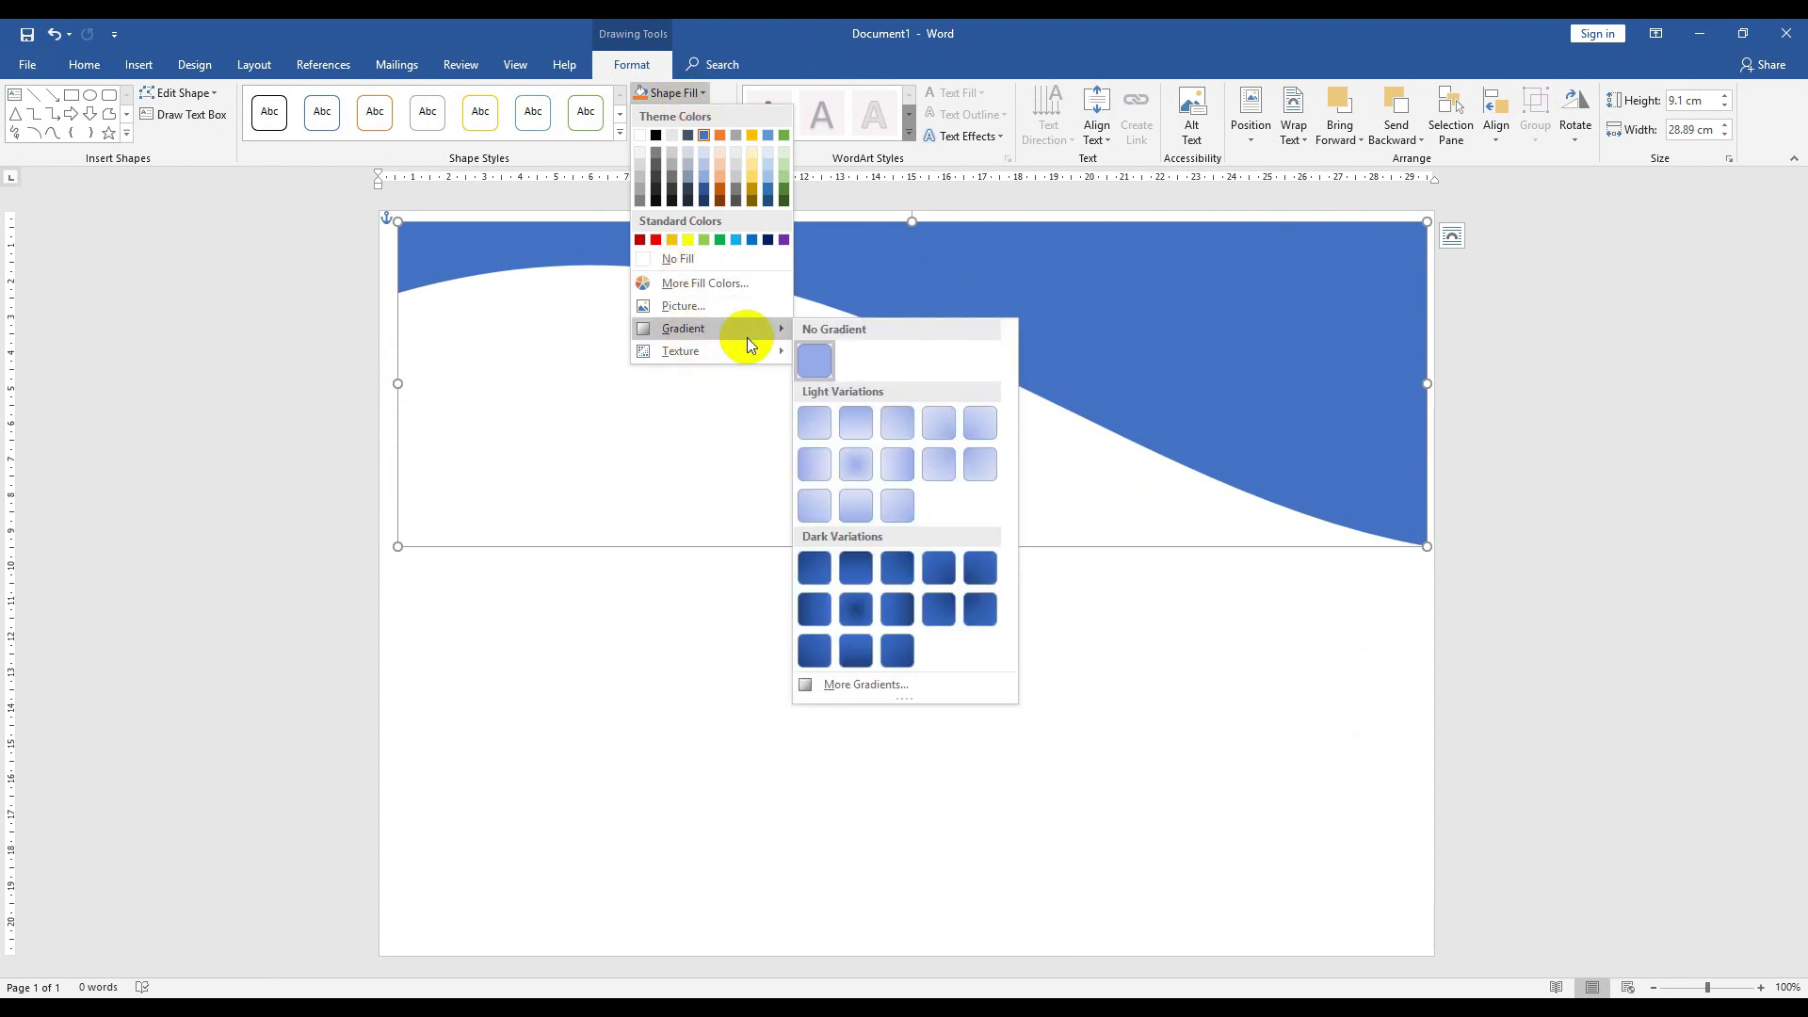
{"action": "mouse_move", "coordinate": [684, 328]}
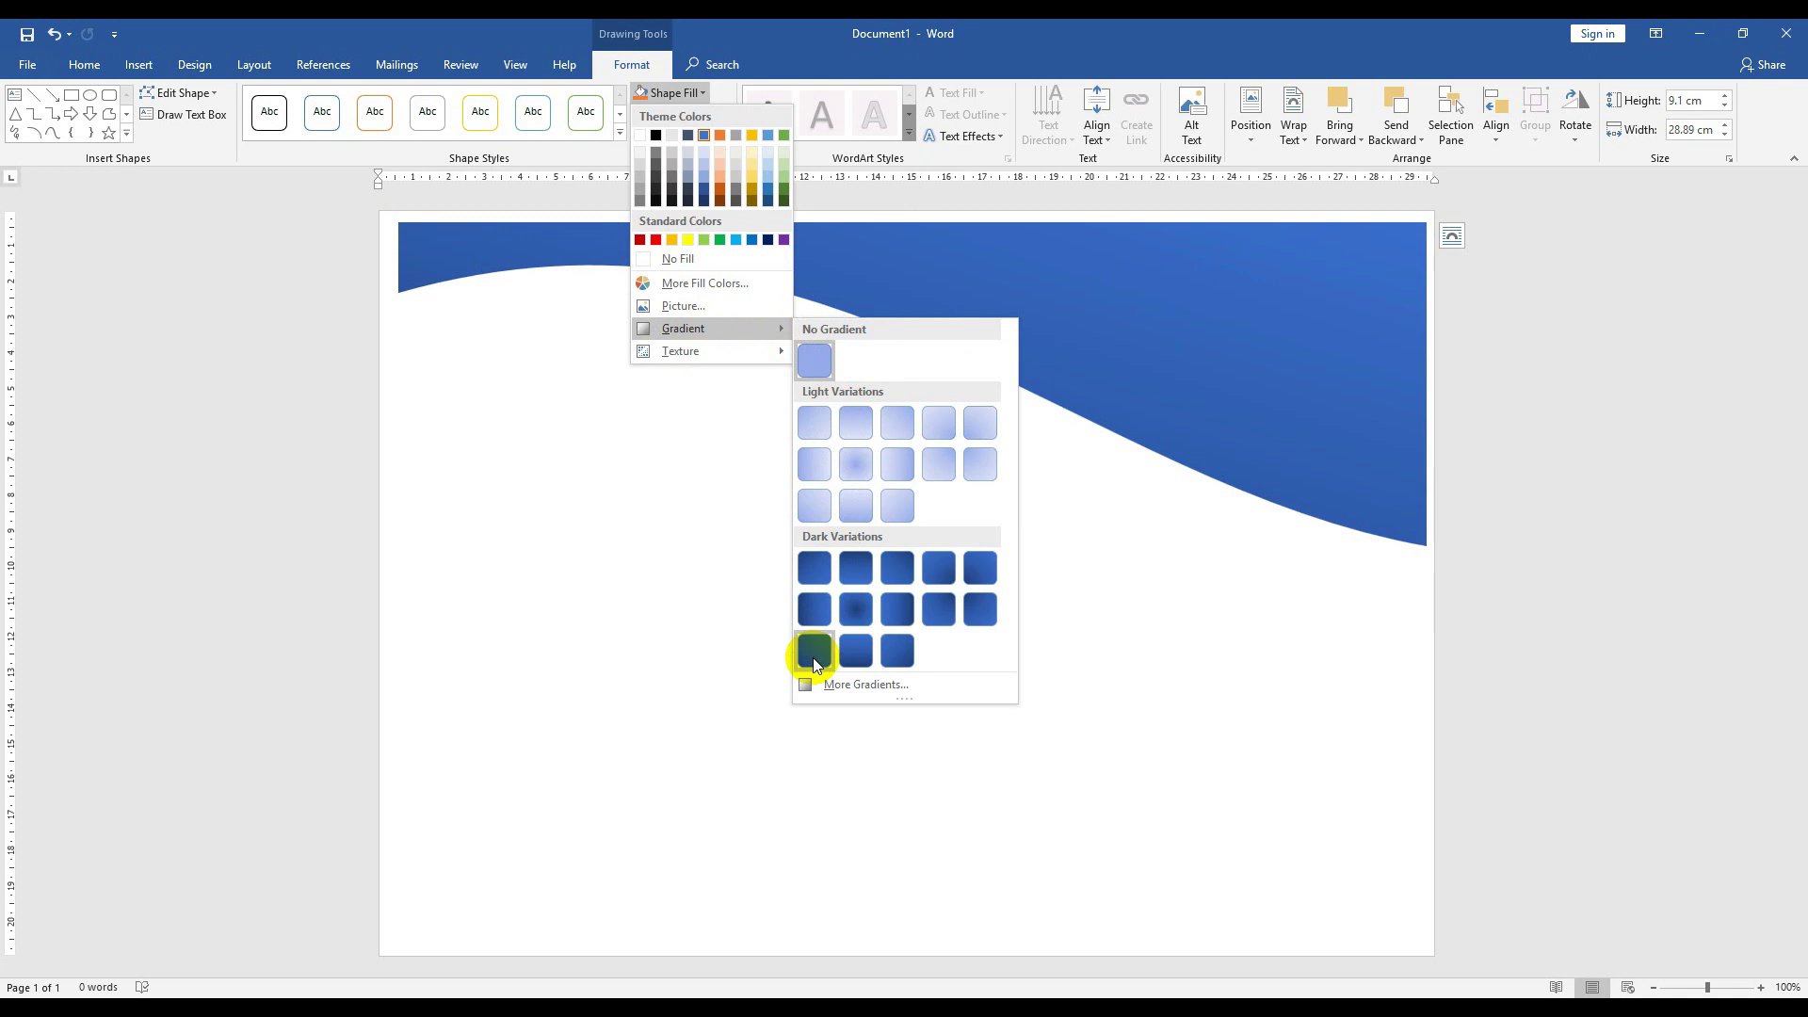
{"action": "left_click", "coordinate": [816, 689]}
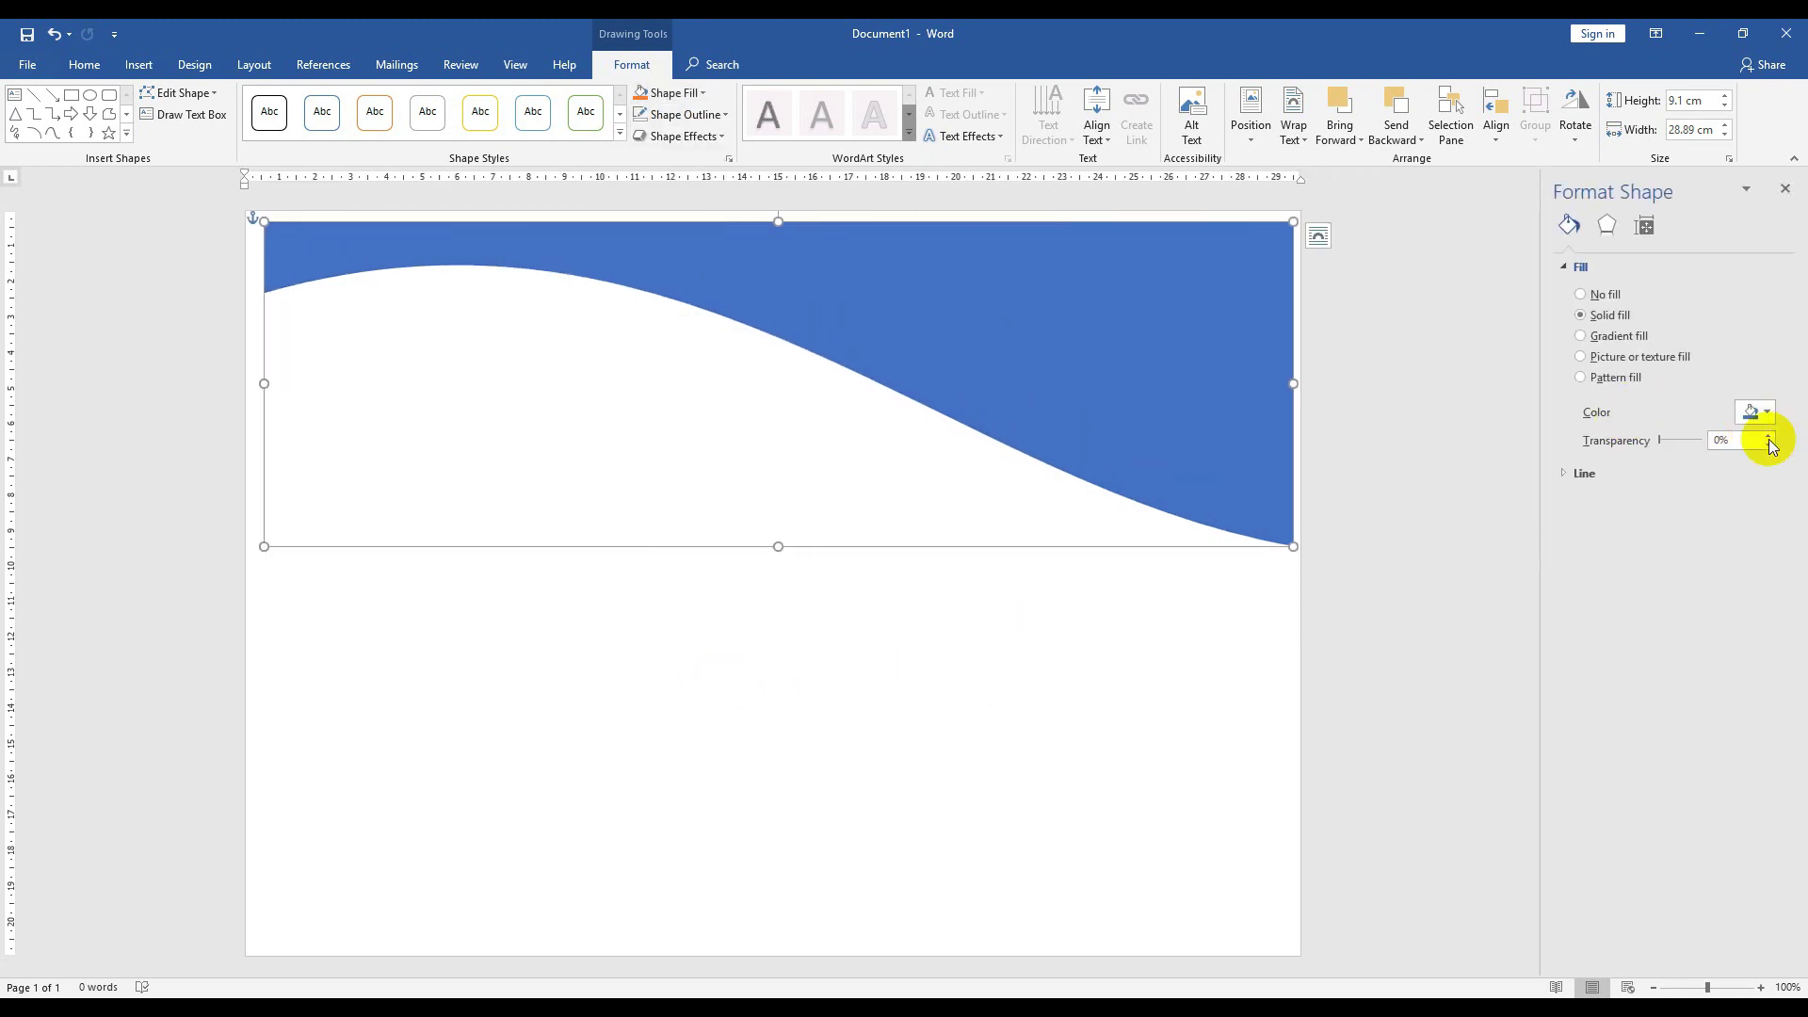
{"action": "left_click", "coordinate": [1582, 337]}
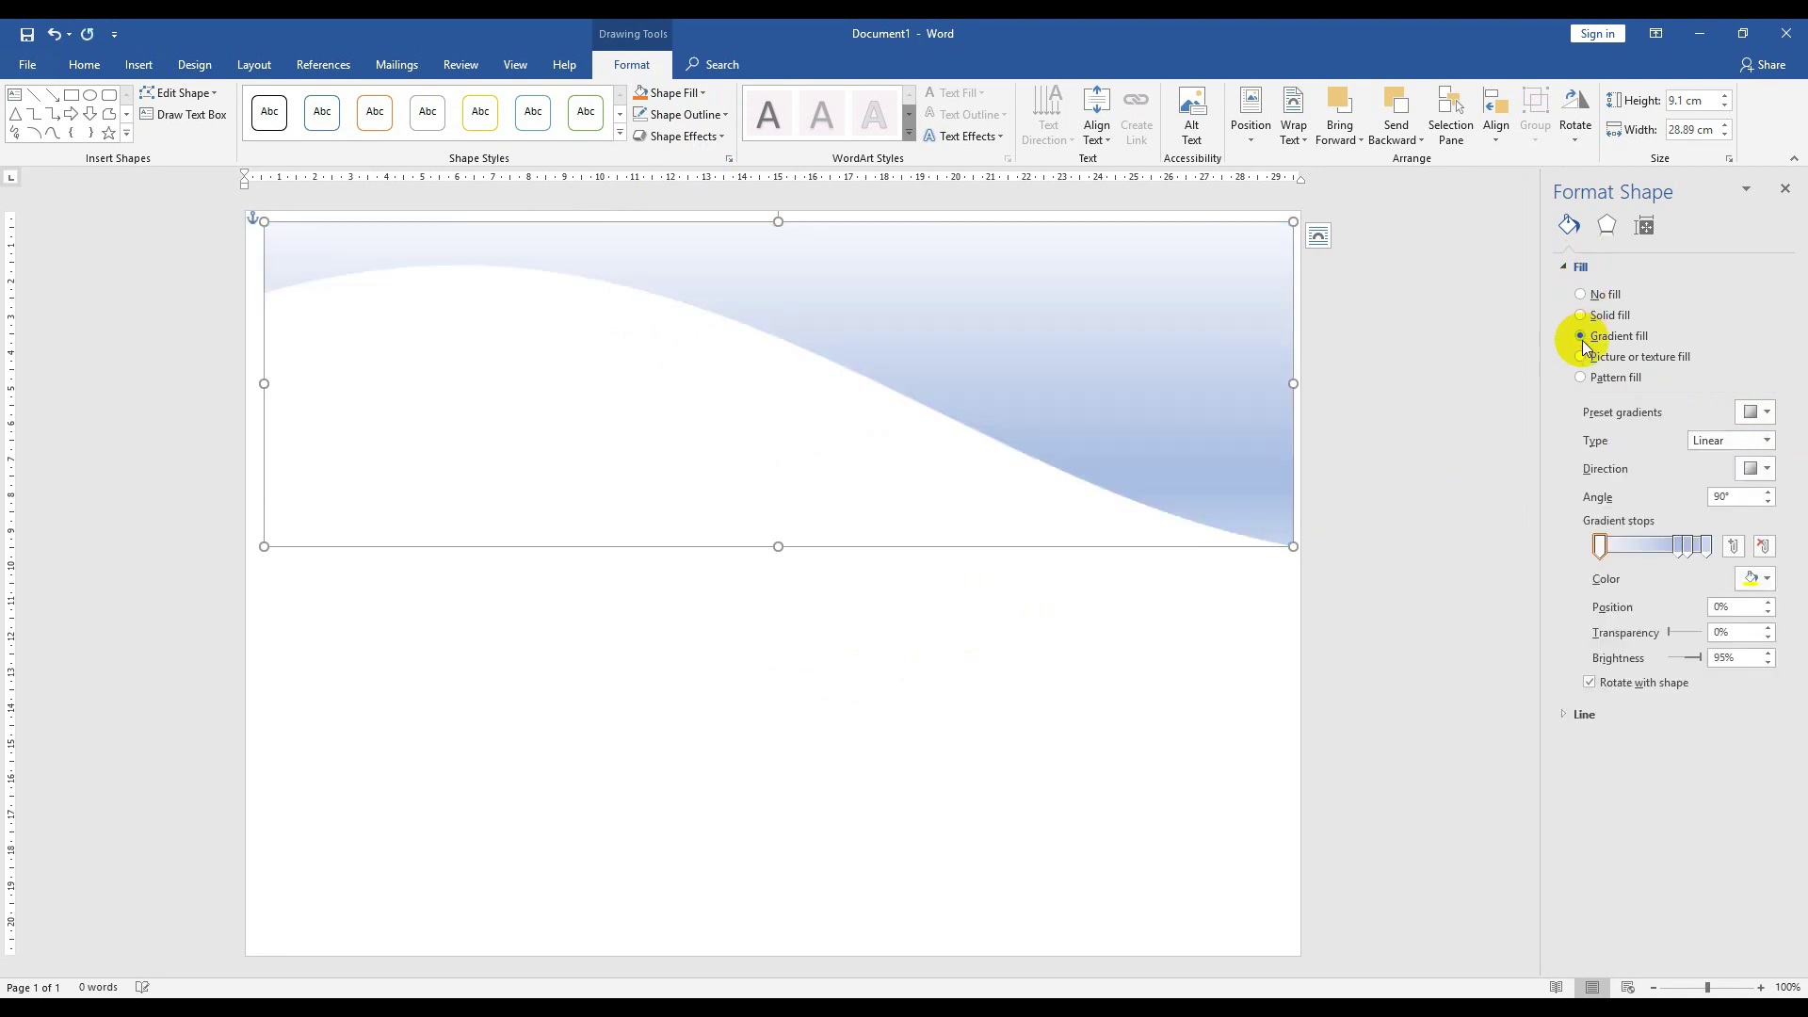
{"action": "left_click_drag", "start_coordinate": [1679, 546], "coordinate": [1640, 553]}
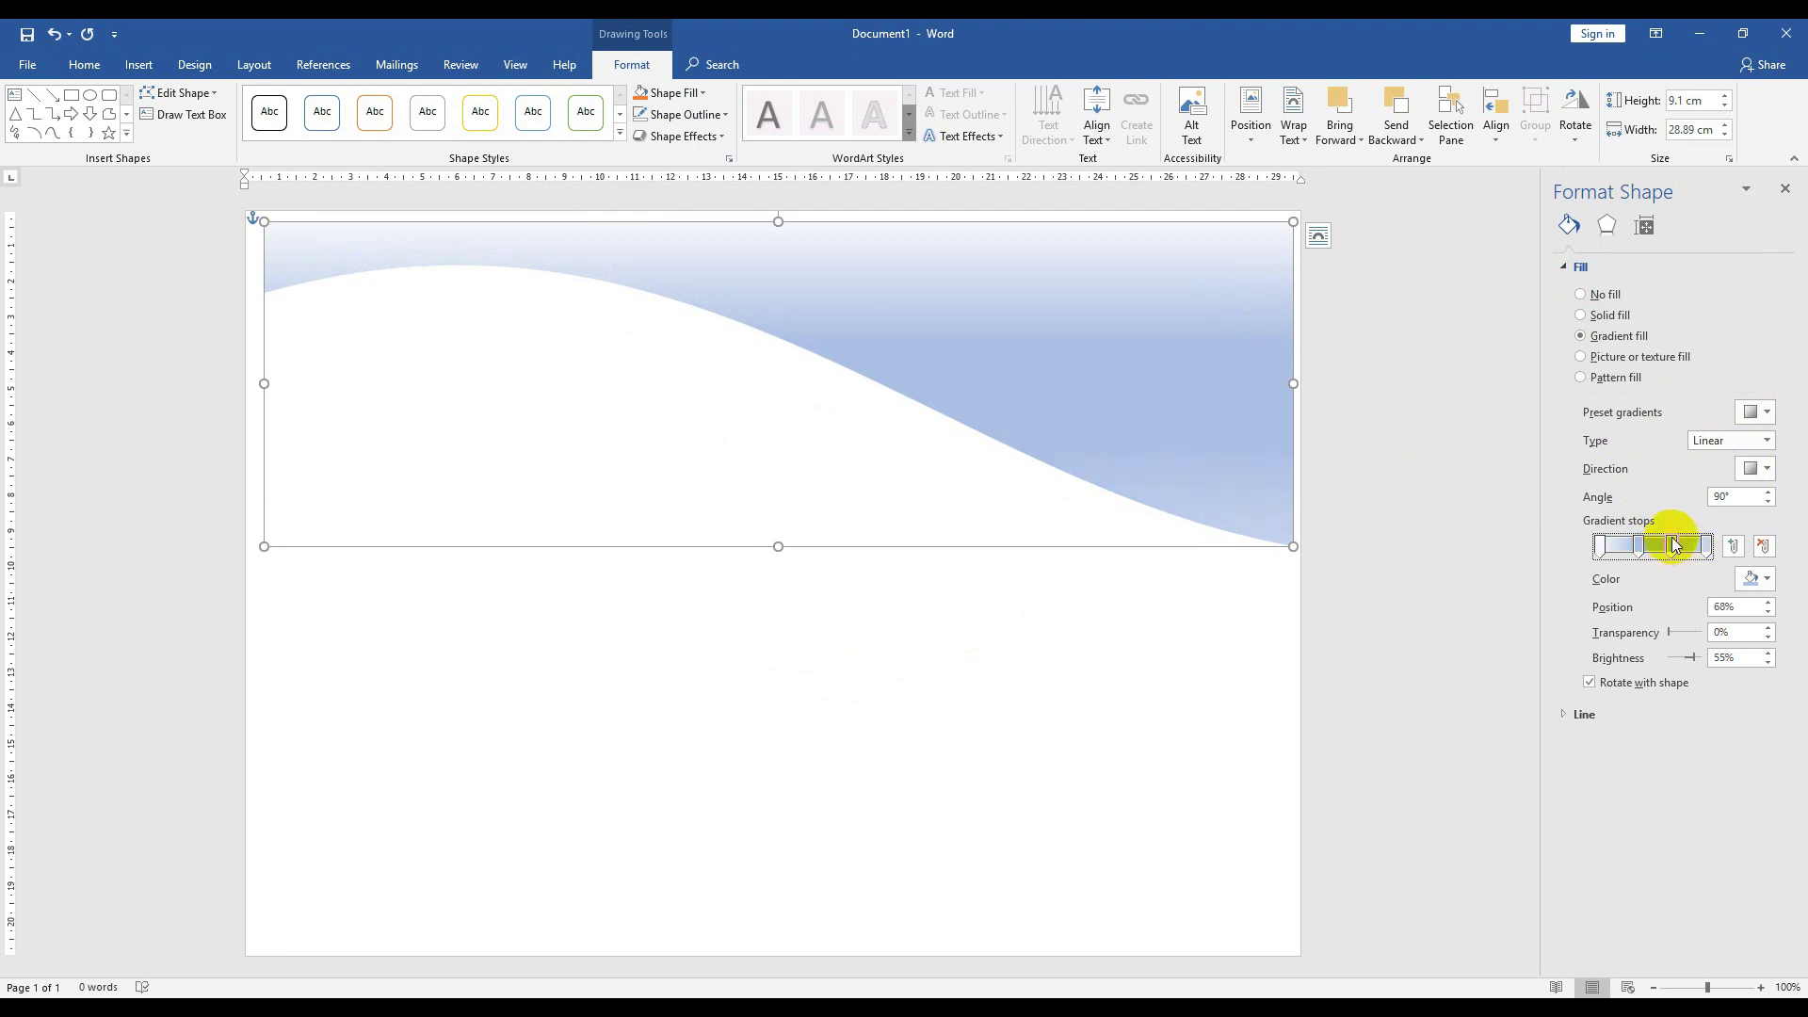
{"action": "left_click", "coordinate": [1755, 468]}
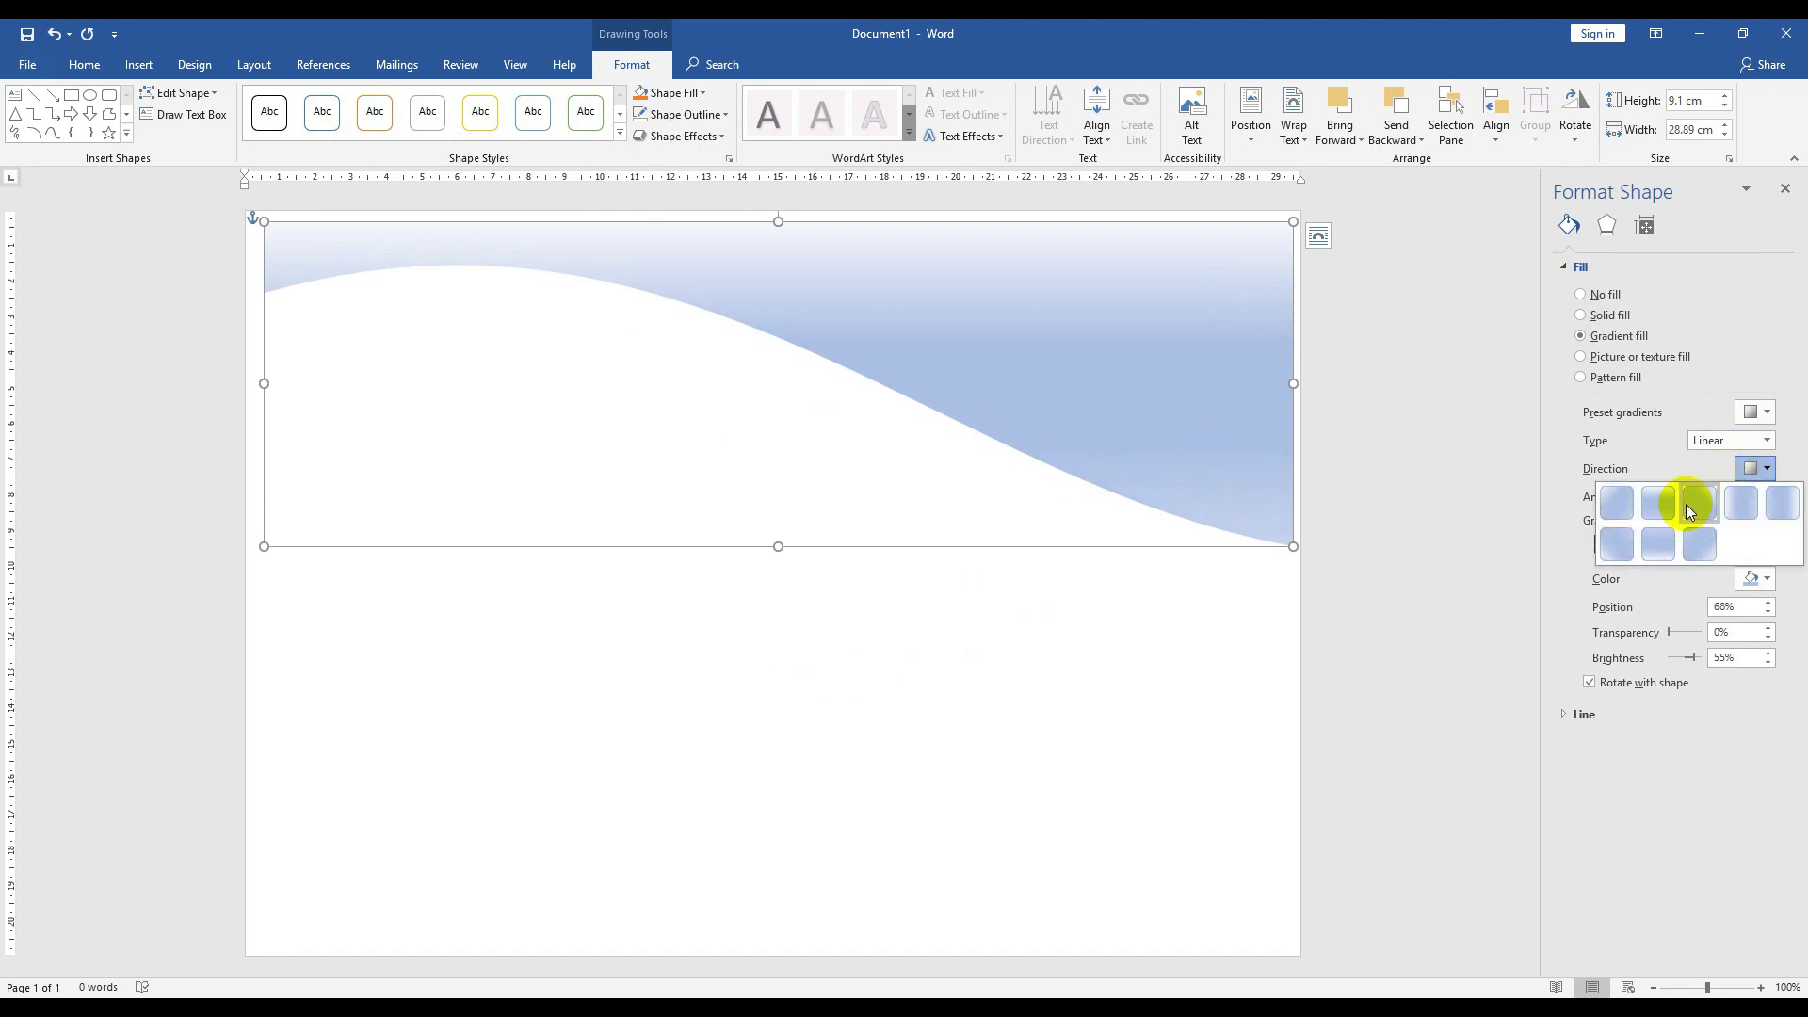
{"action": "left_click", "coordinate": [1738, 509]}
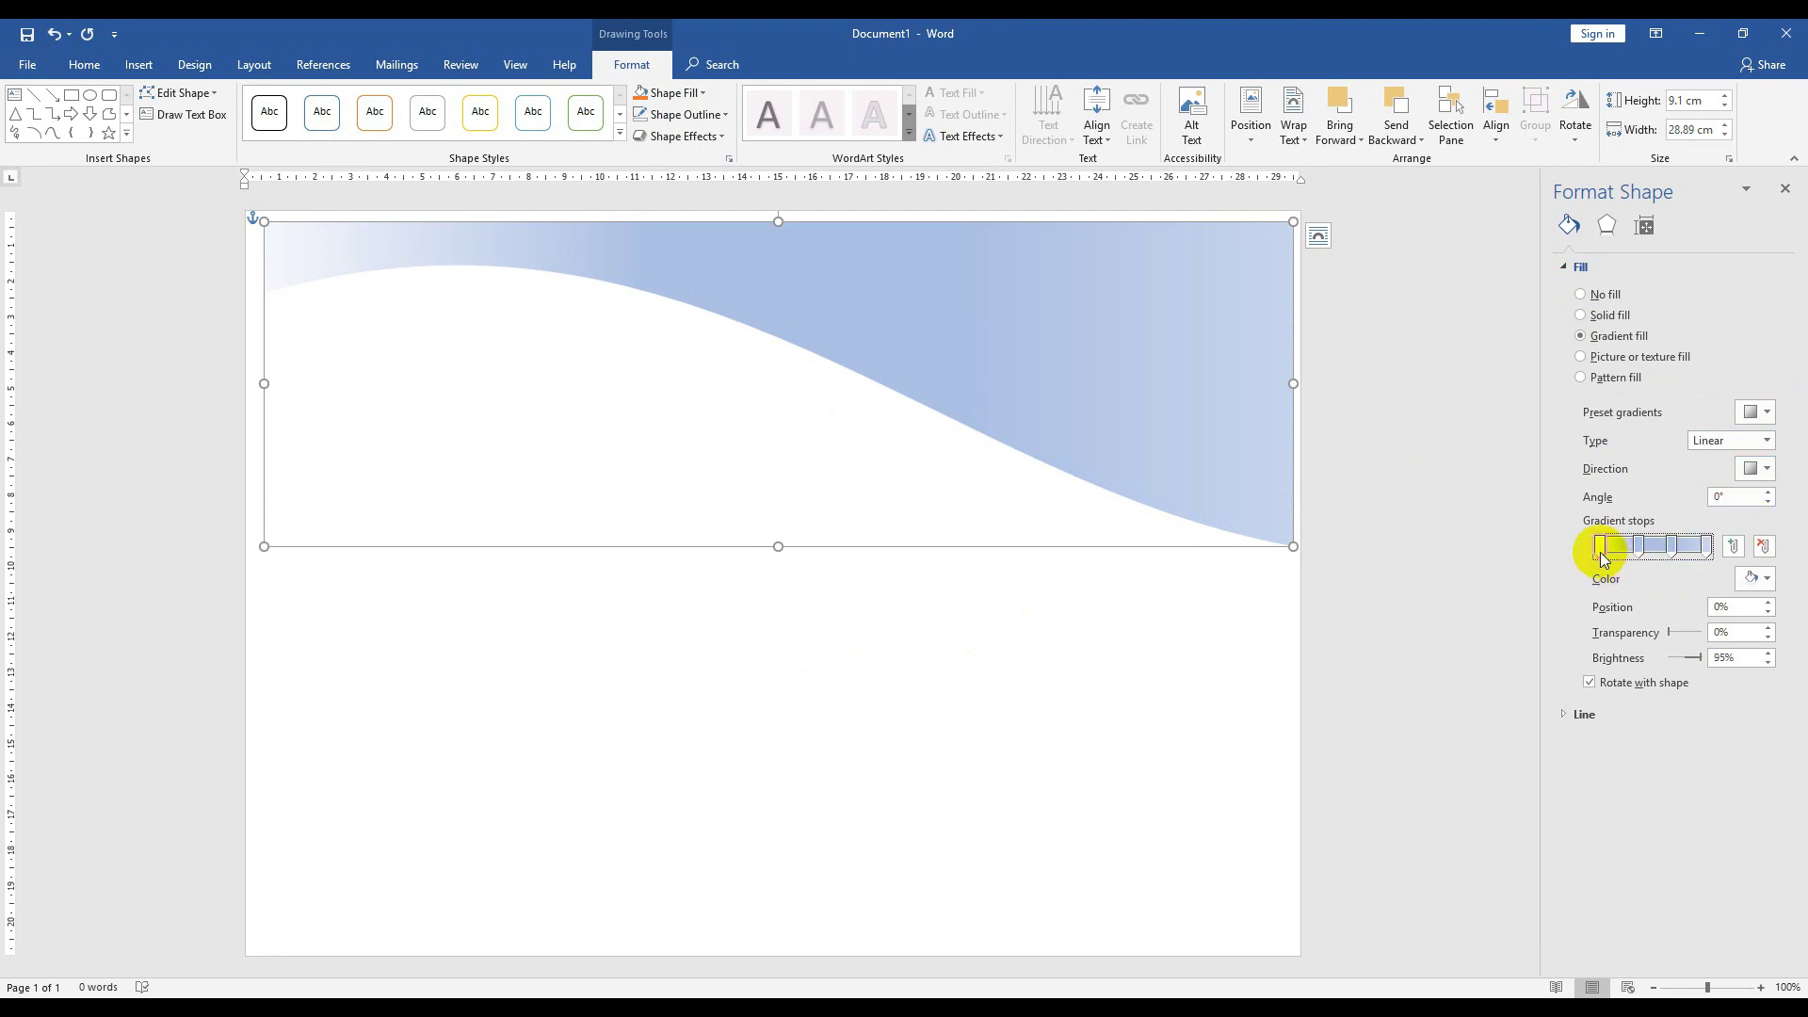
- Set the first gradient stop to a custom navy colour (values 368, 98)
{"action": "left_click", "coordinate": [1755, 578]}
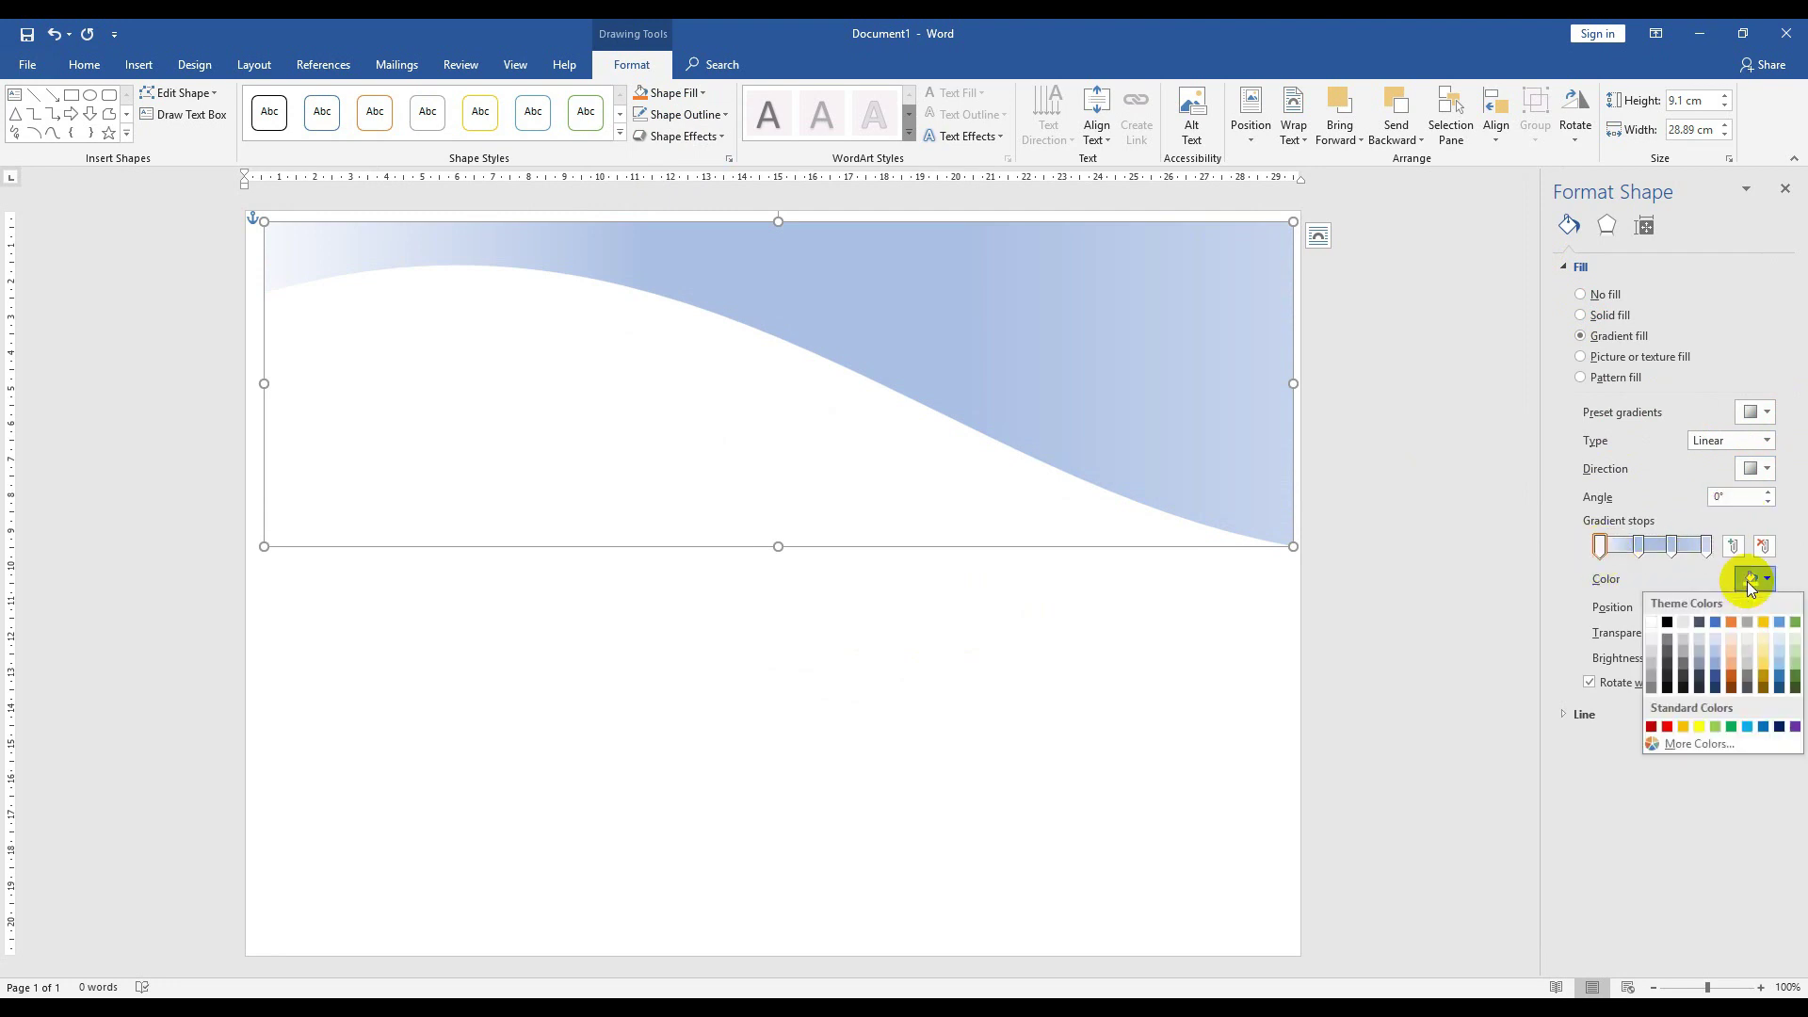
{"action": "left_click", "coordinate": [1700, 744]}
{"action": "double_click", "coordinate": [1322, 690]}
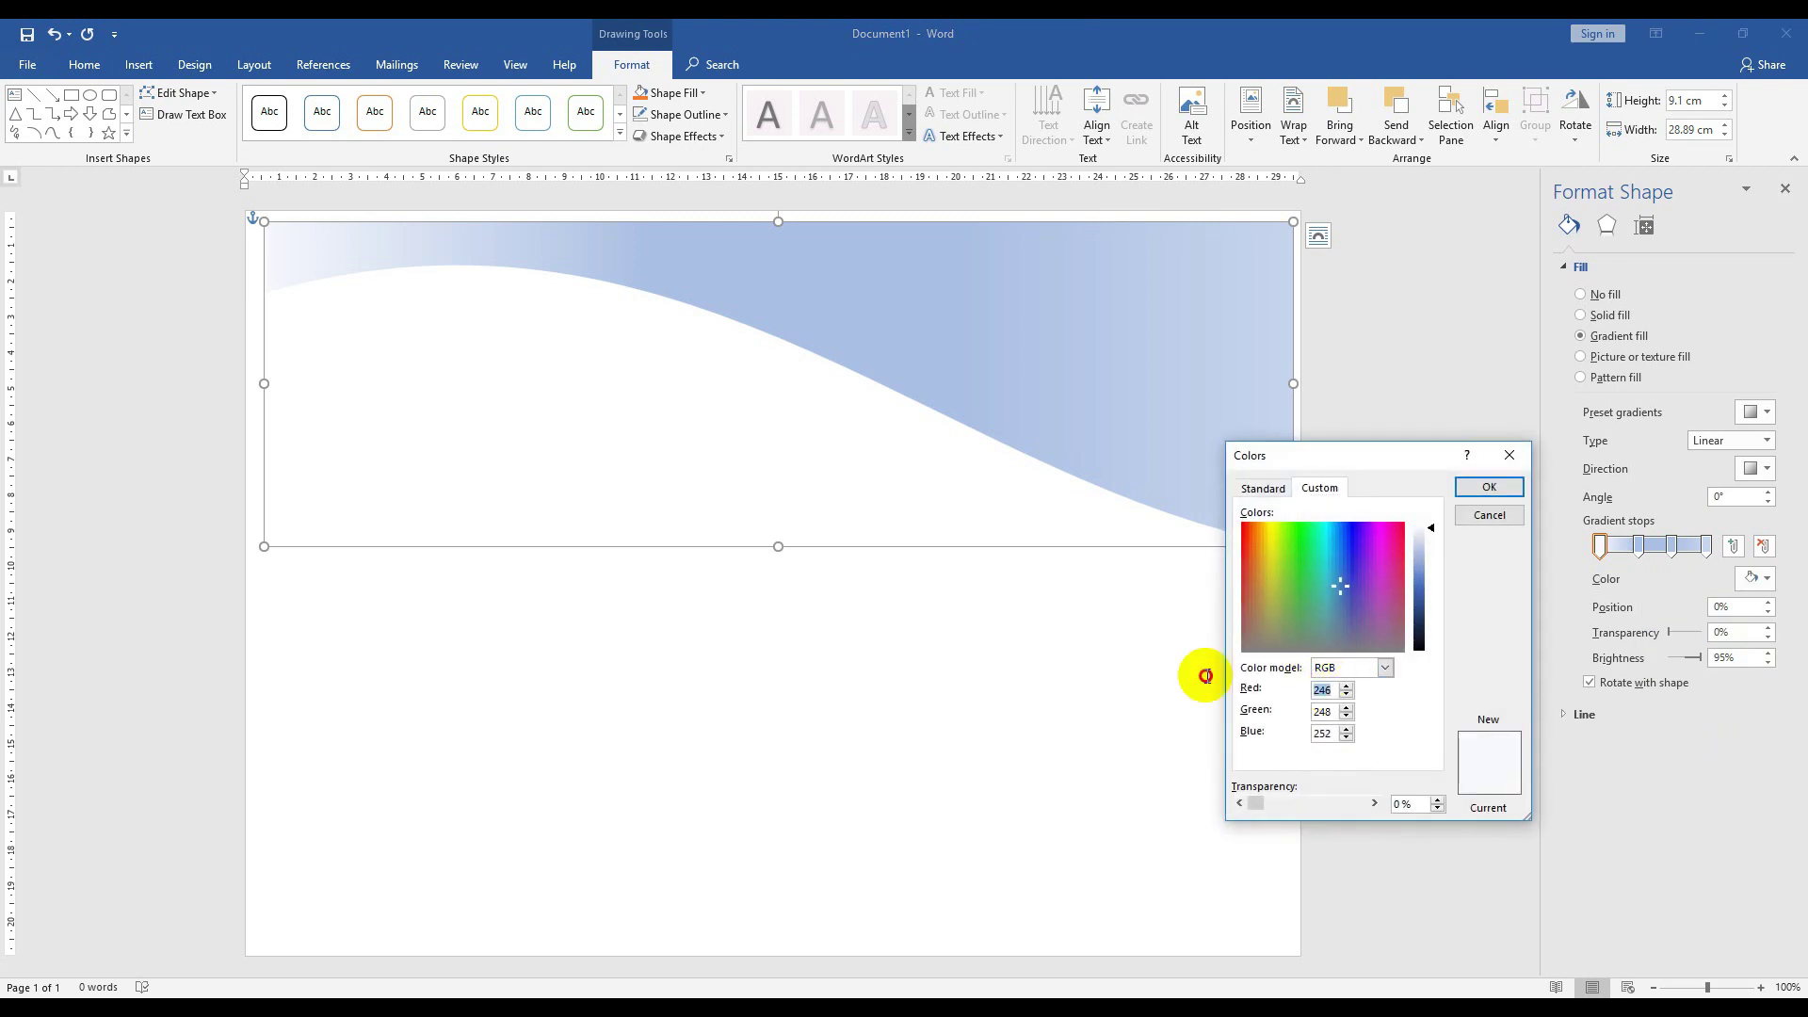
{"action": "type", "text": "3"}
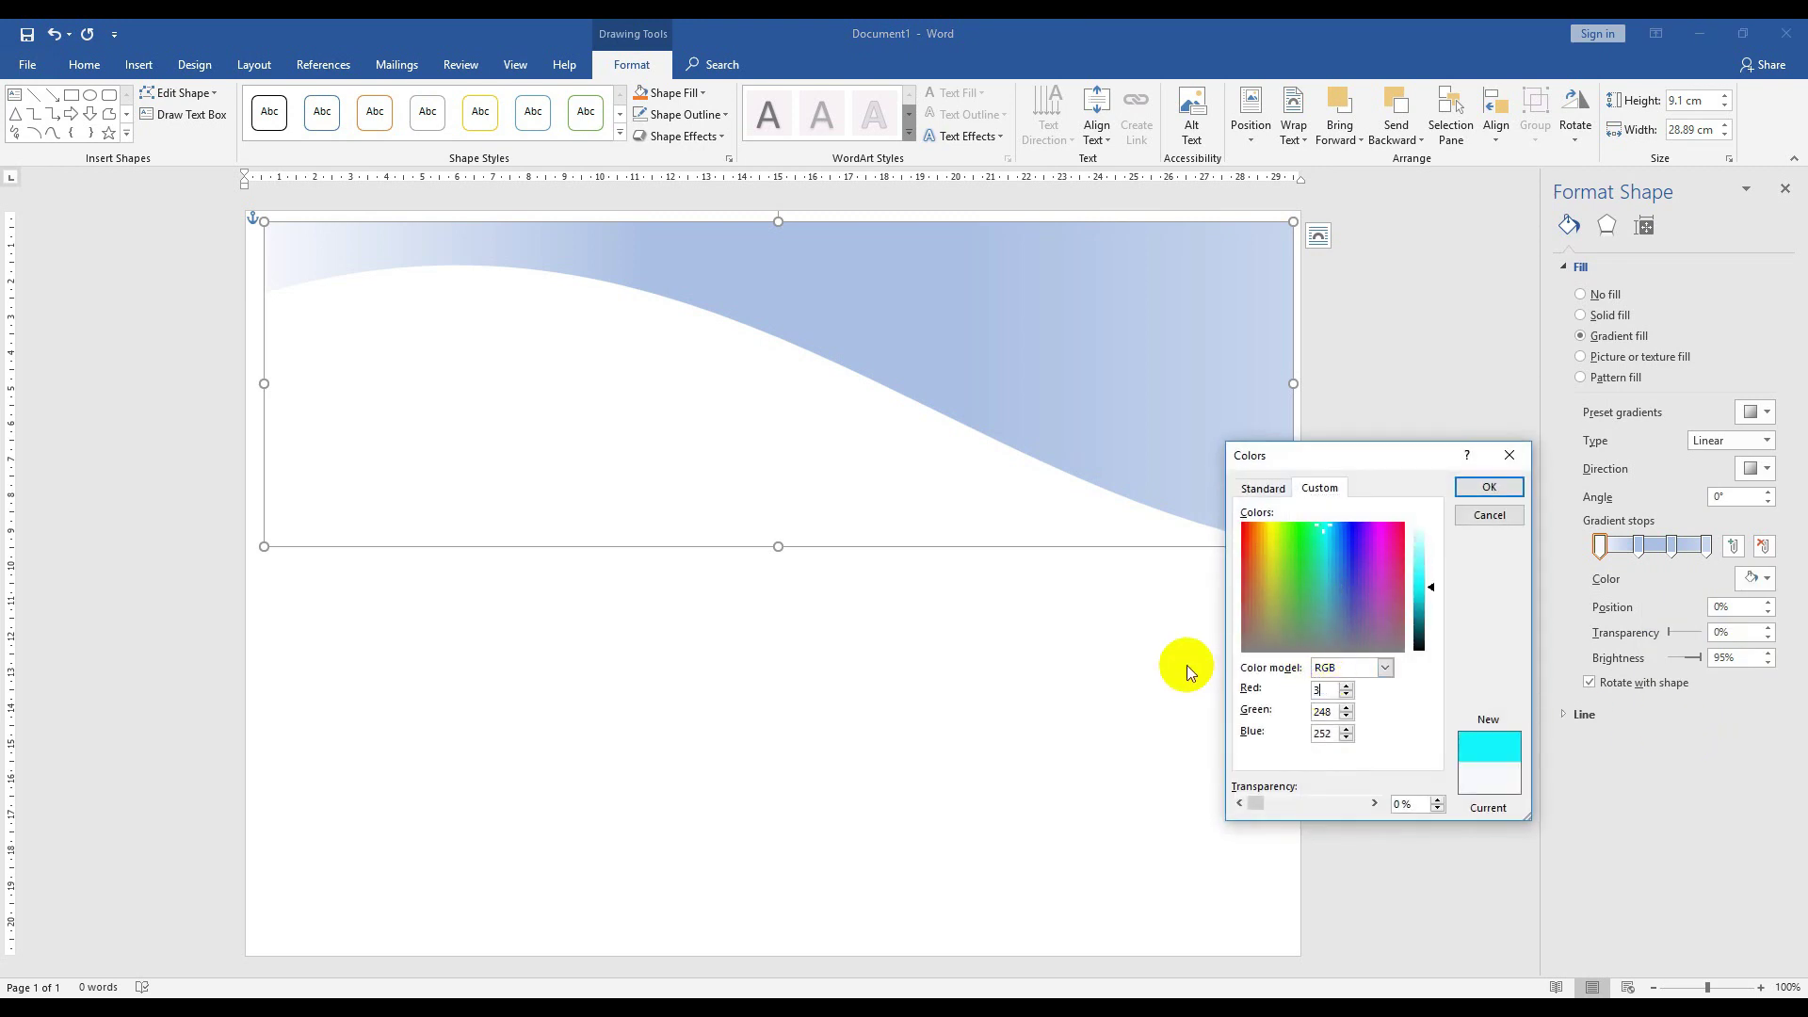
{"action": "type", "text": "68"}
{"action": "key", "text": "Tab"}
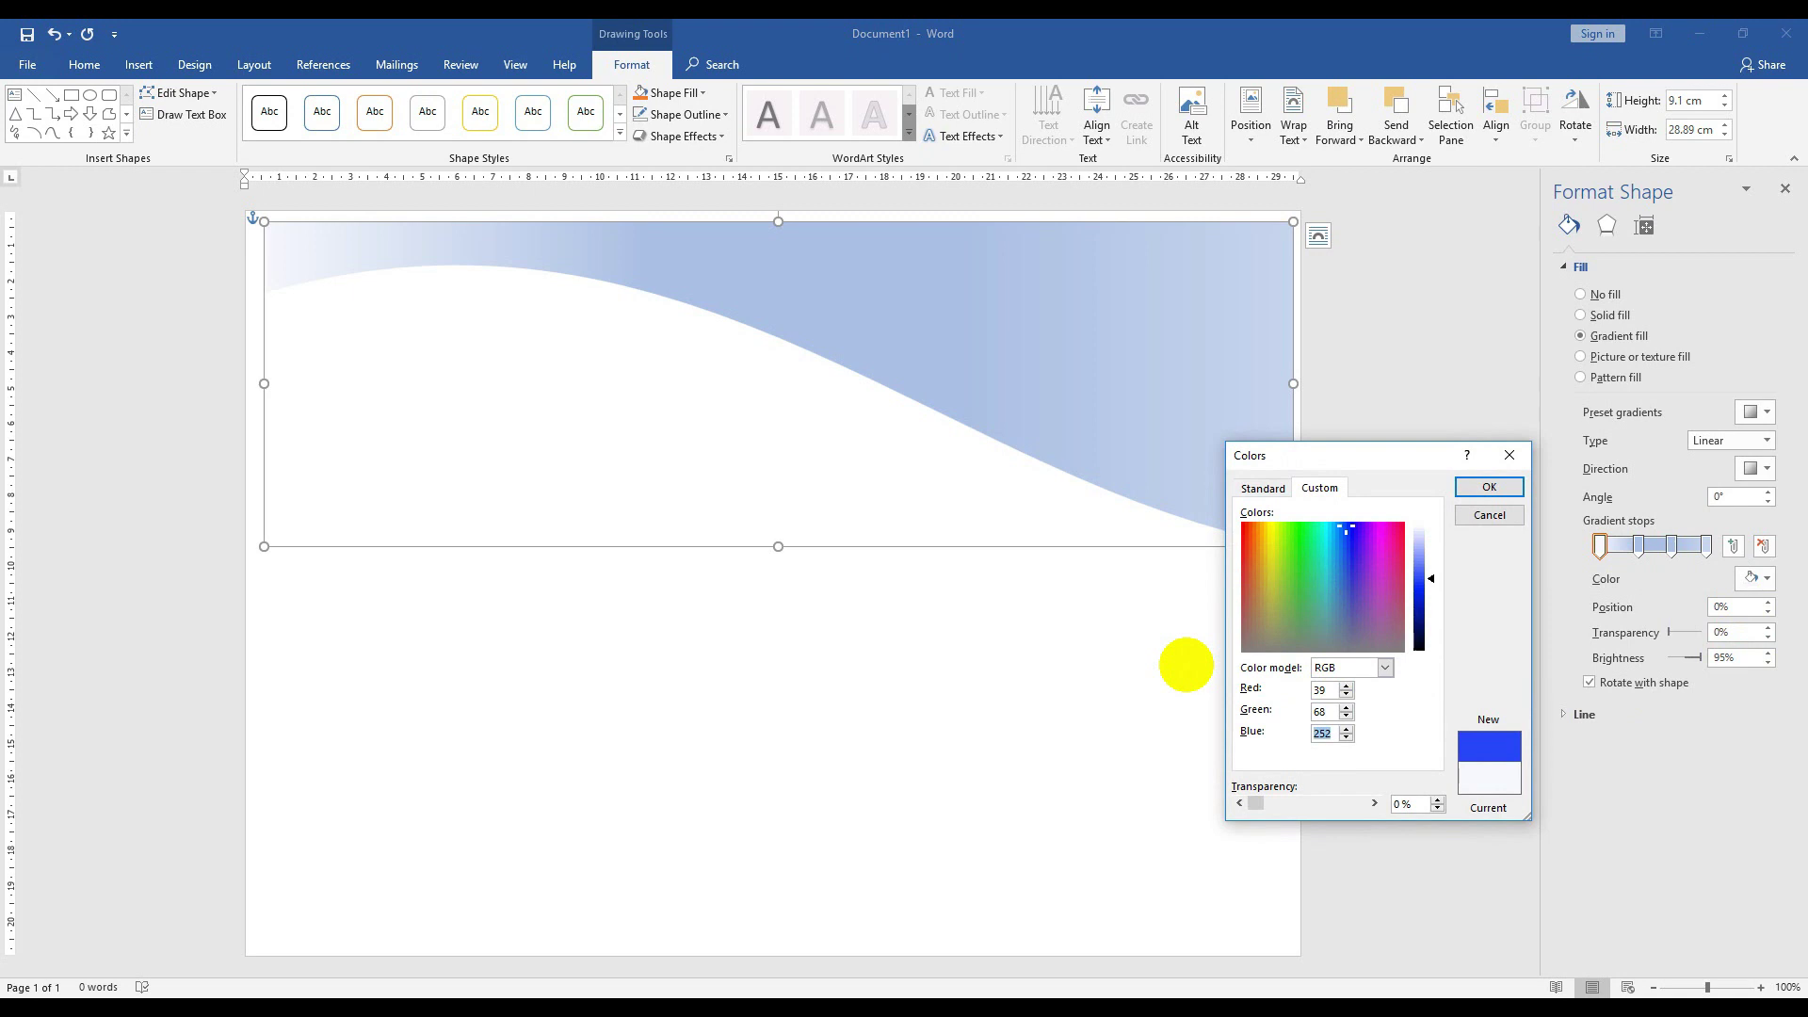
{"action": "type", "text": "98"}
{"action": "key", "text": "Return"}
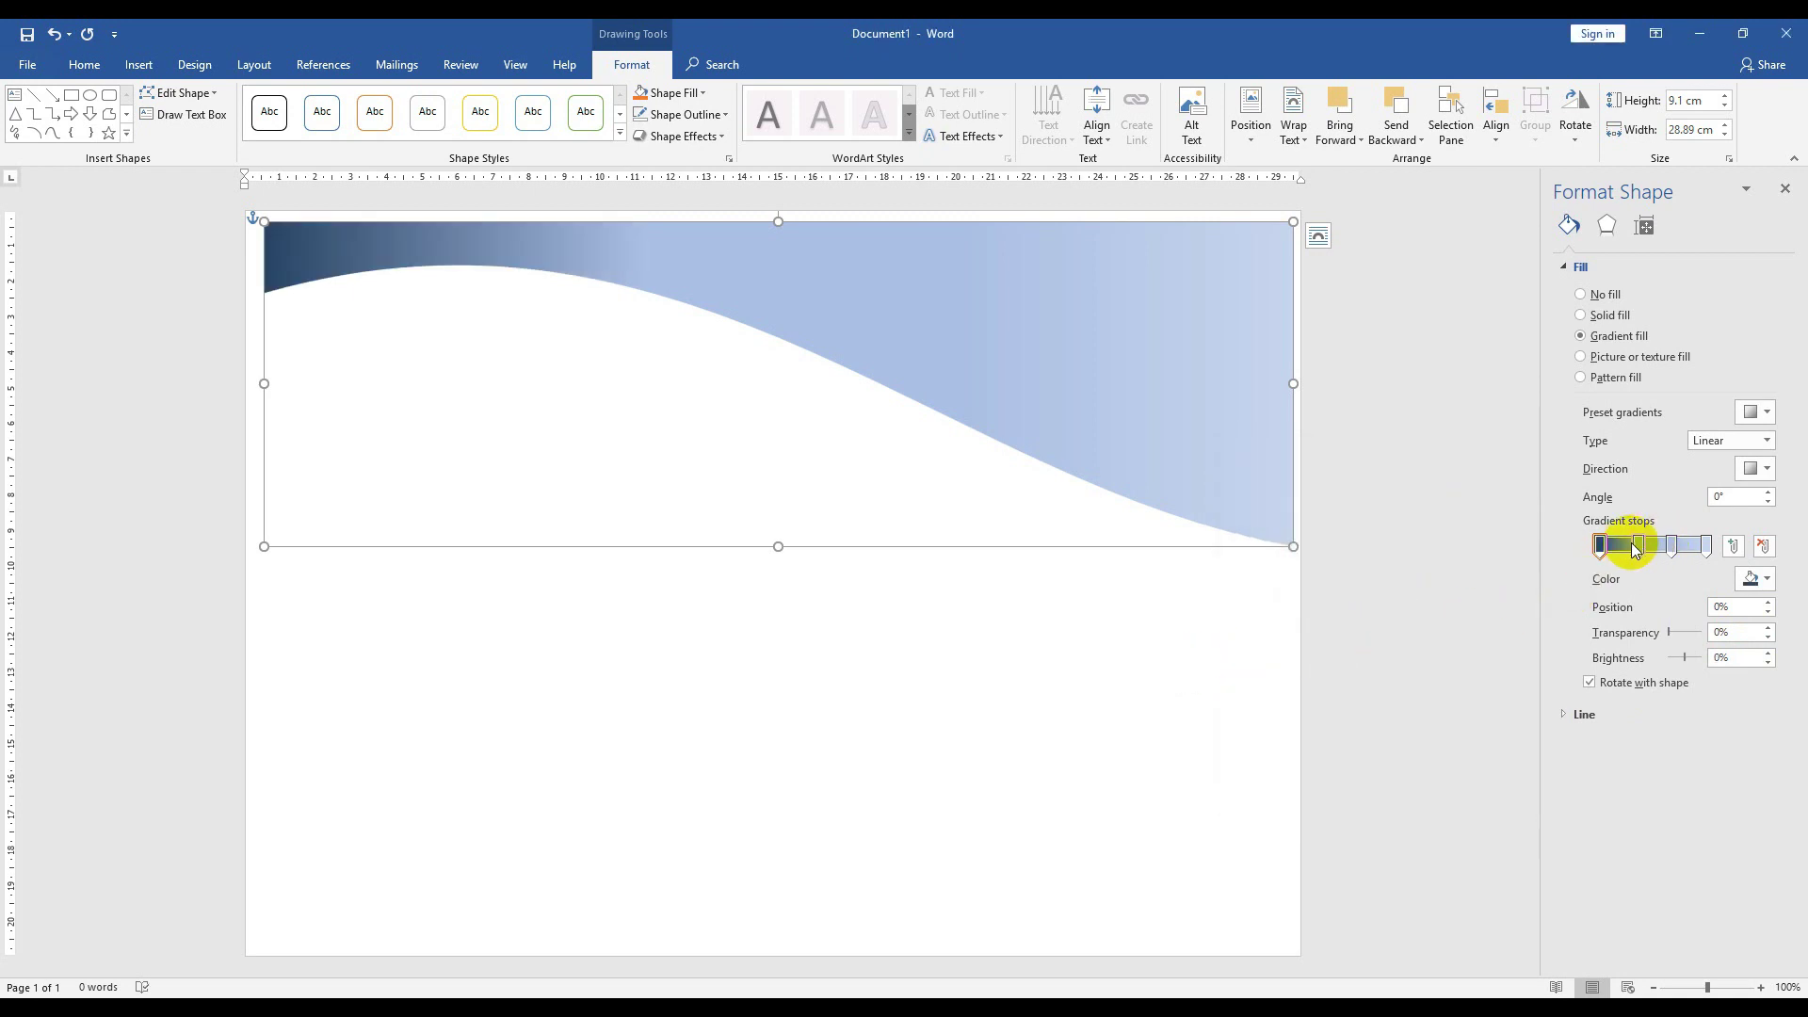
- Set the second gradient stop to RGB 33, 60, 93
{"action": "left_click", "coordinate": [1756, 578]}
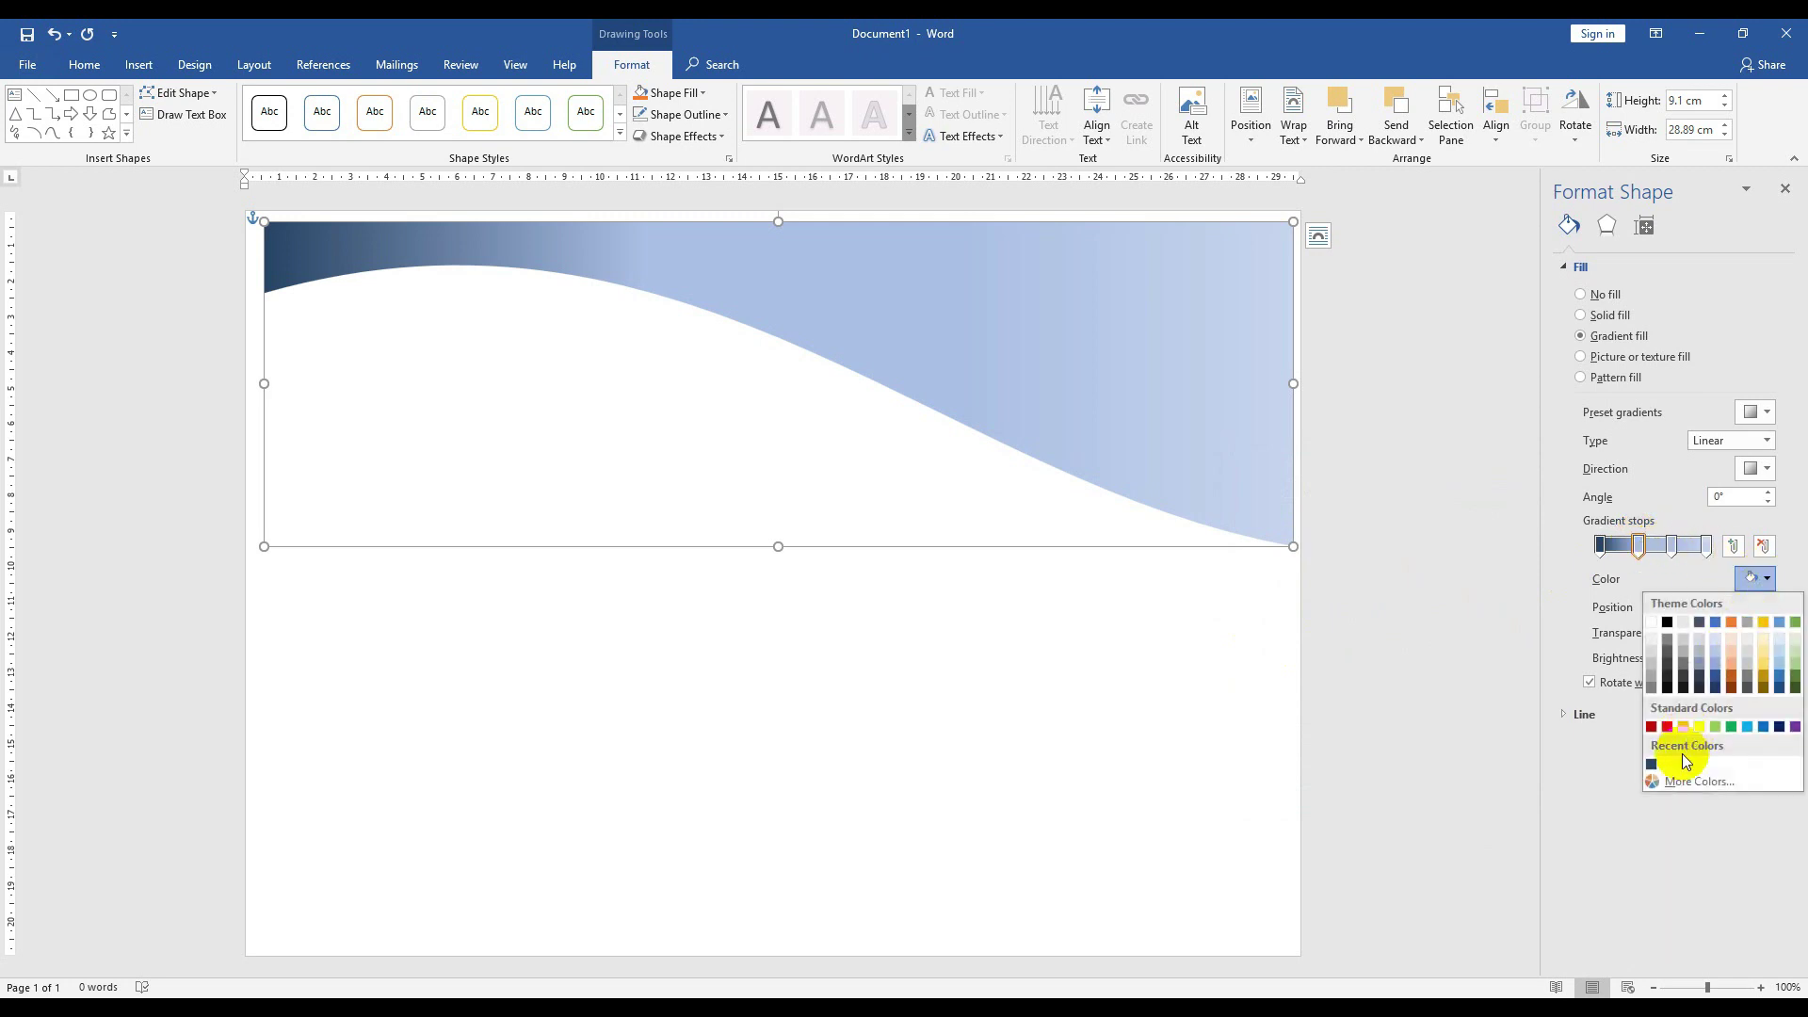
{"action": "left_click", "coordinate": [1690, 791]}
{"action": "left_click_drag", "start_coordinate": [1331, 688], "coordinate": [1296, 687]}
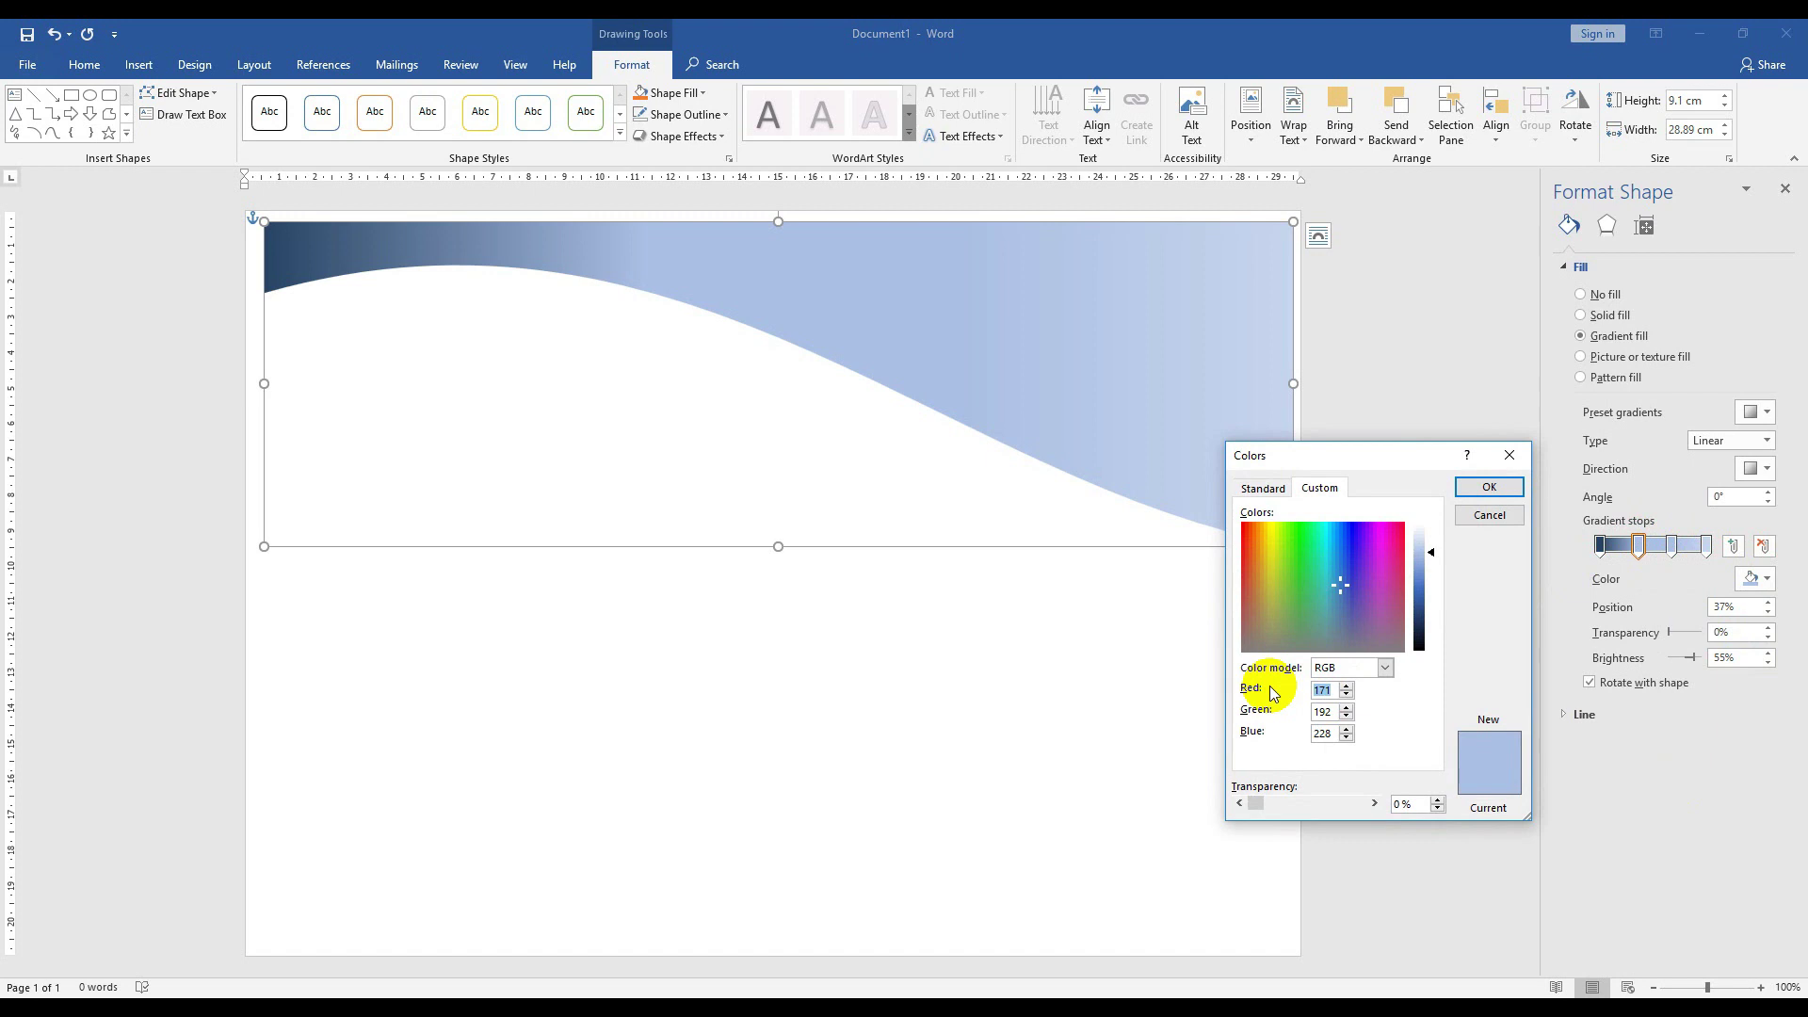
{"action": "type", "text": "33"}
{"action": "key", "text": "Tab"}
{"action": "type", "text": "60"}
{"action": "key", "text": "Tab"}
{"action": "type", "text": "93"}
{"action": "key", "text": "Return"}
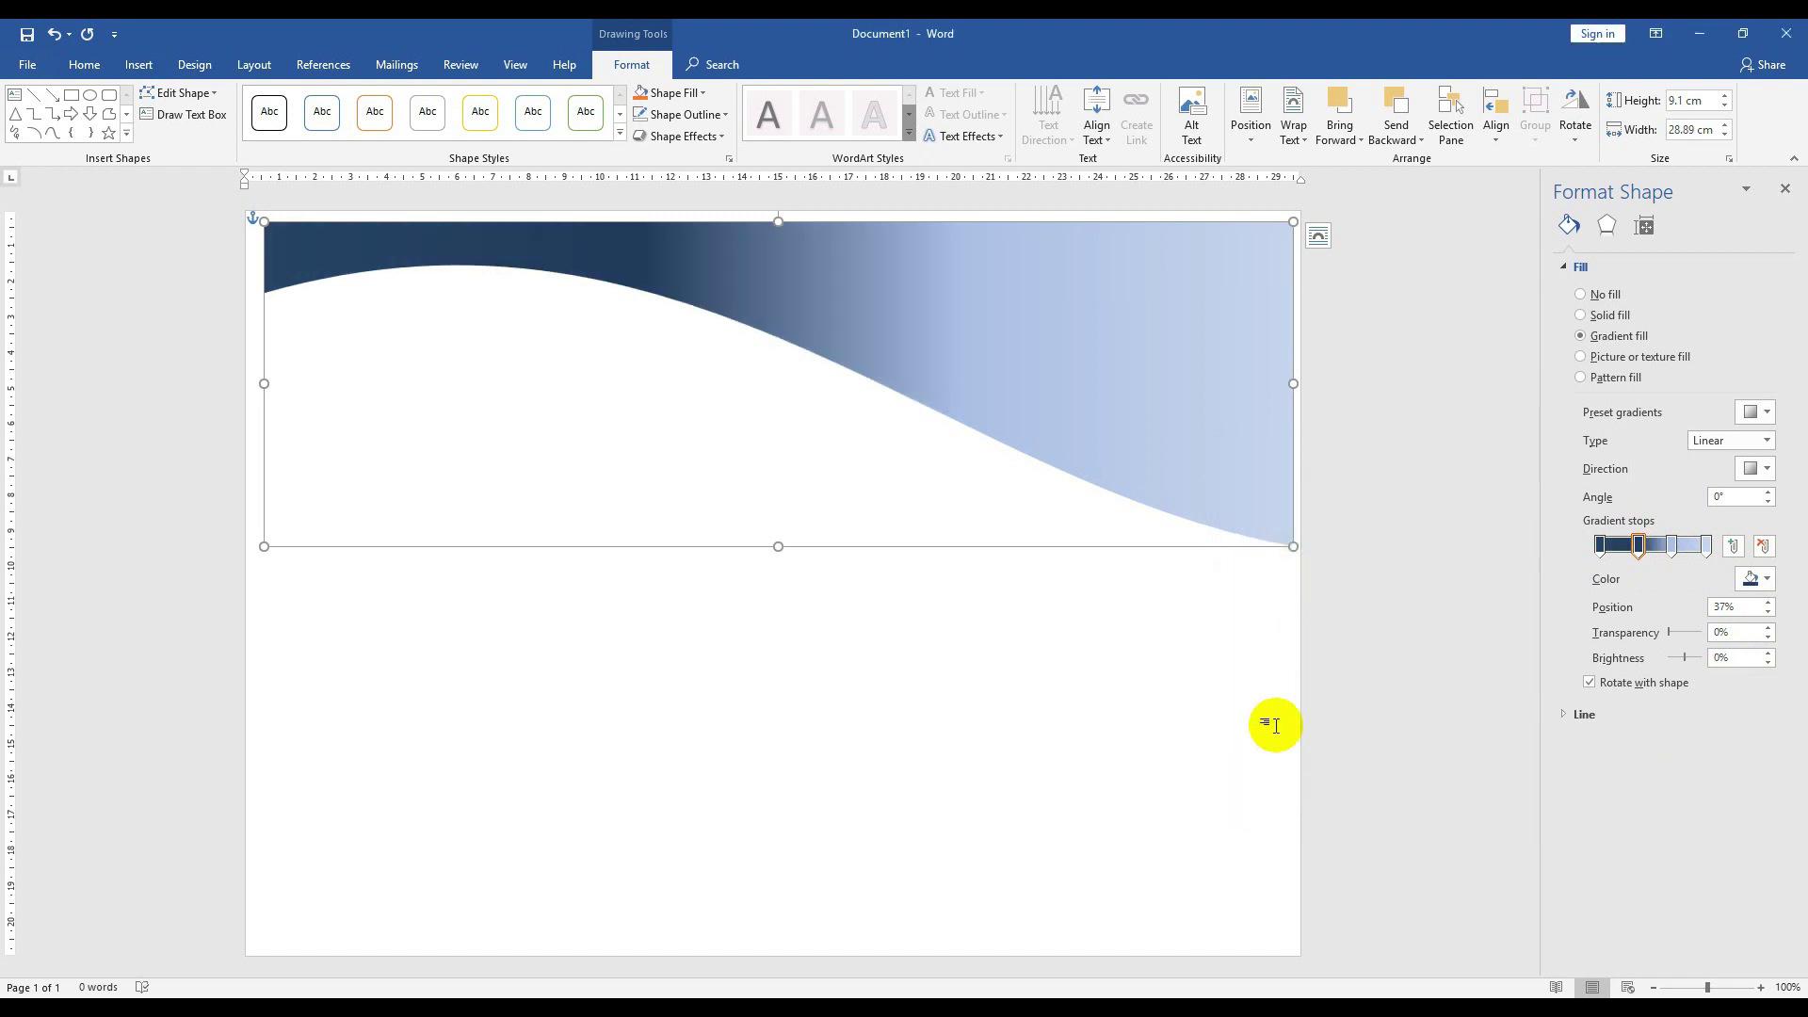
- Set the third gradient stop to RGB 28, 50, 70
{"action": "left_click", "coordinate": [1673, 547]}
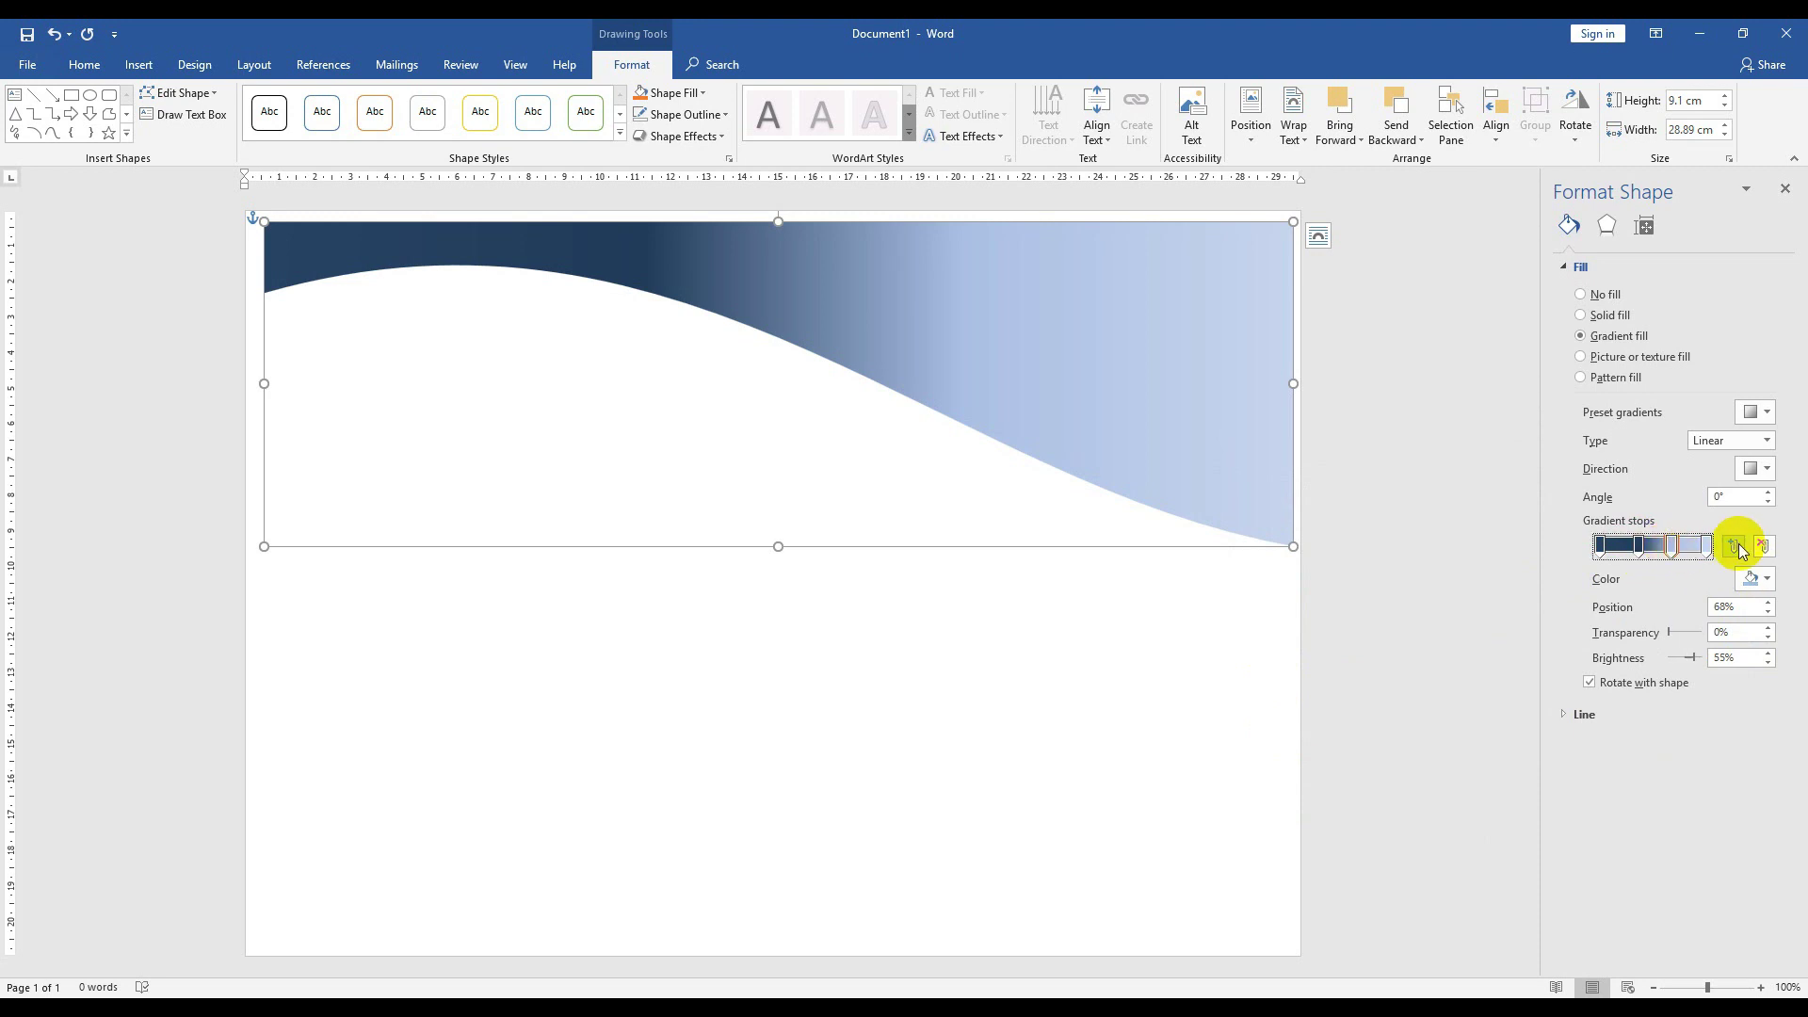
{"action": "left_click", "coordinate": [1758, 578]}
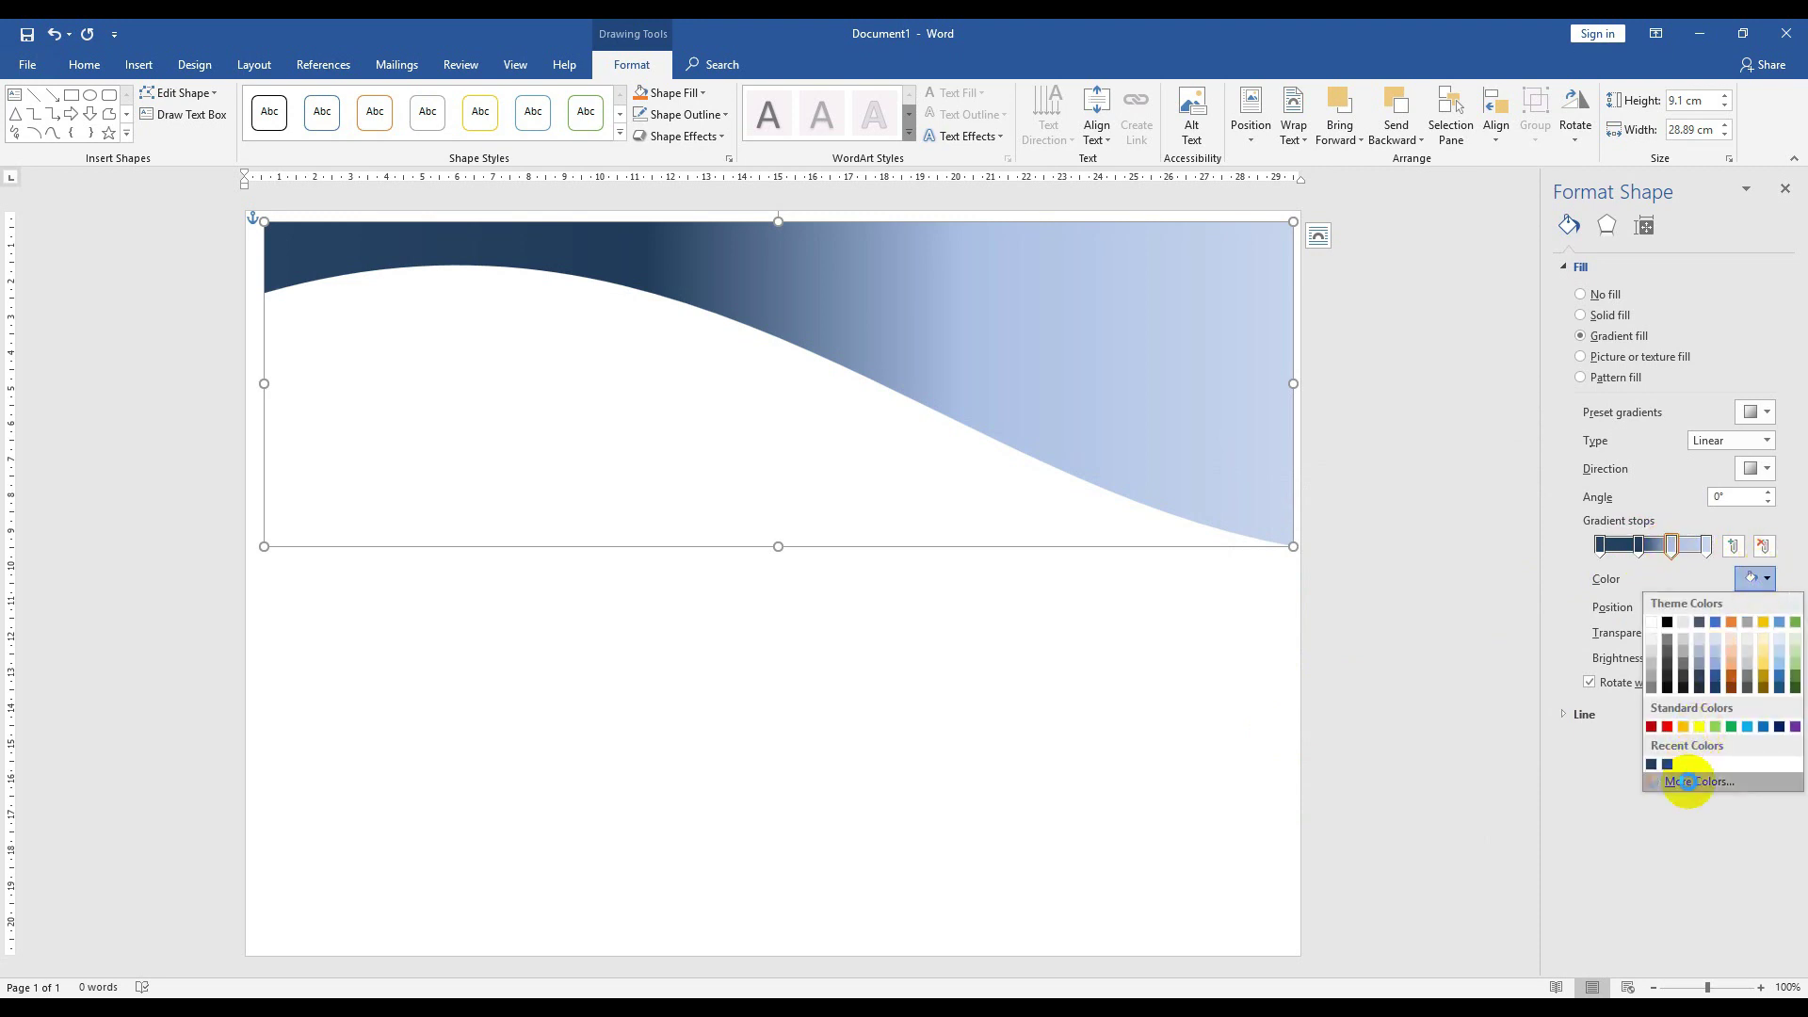
{"action": "left_click", "coordinate": [1695, 781]}
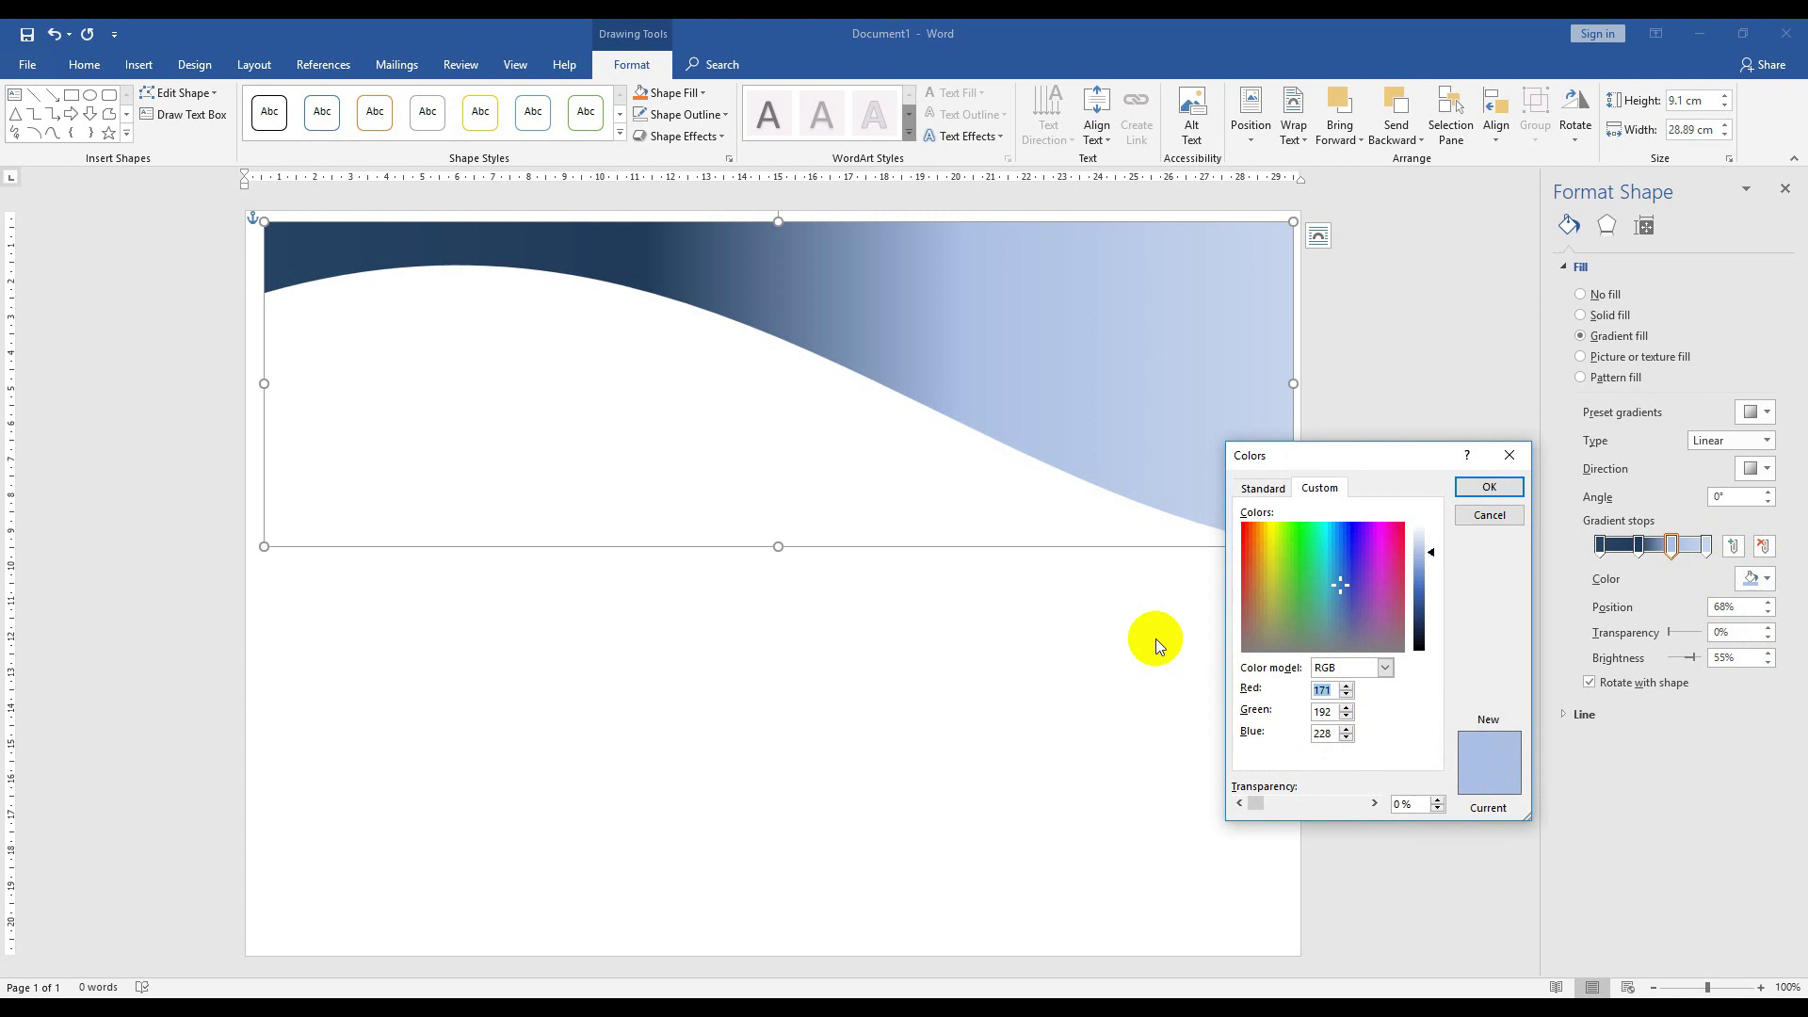
{"action": "type", "text": "28"}
{"action": "key", "text": "Tab"}
{"action": "type", "text": "50"}
{"action": "key", "text": "Tab"}
{"action": "type", "text": "70"}
{"action": "key", "text": "Return"}
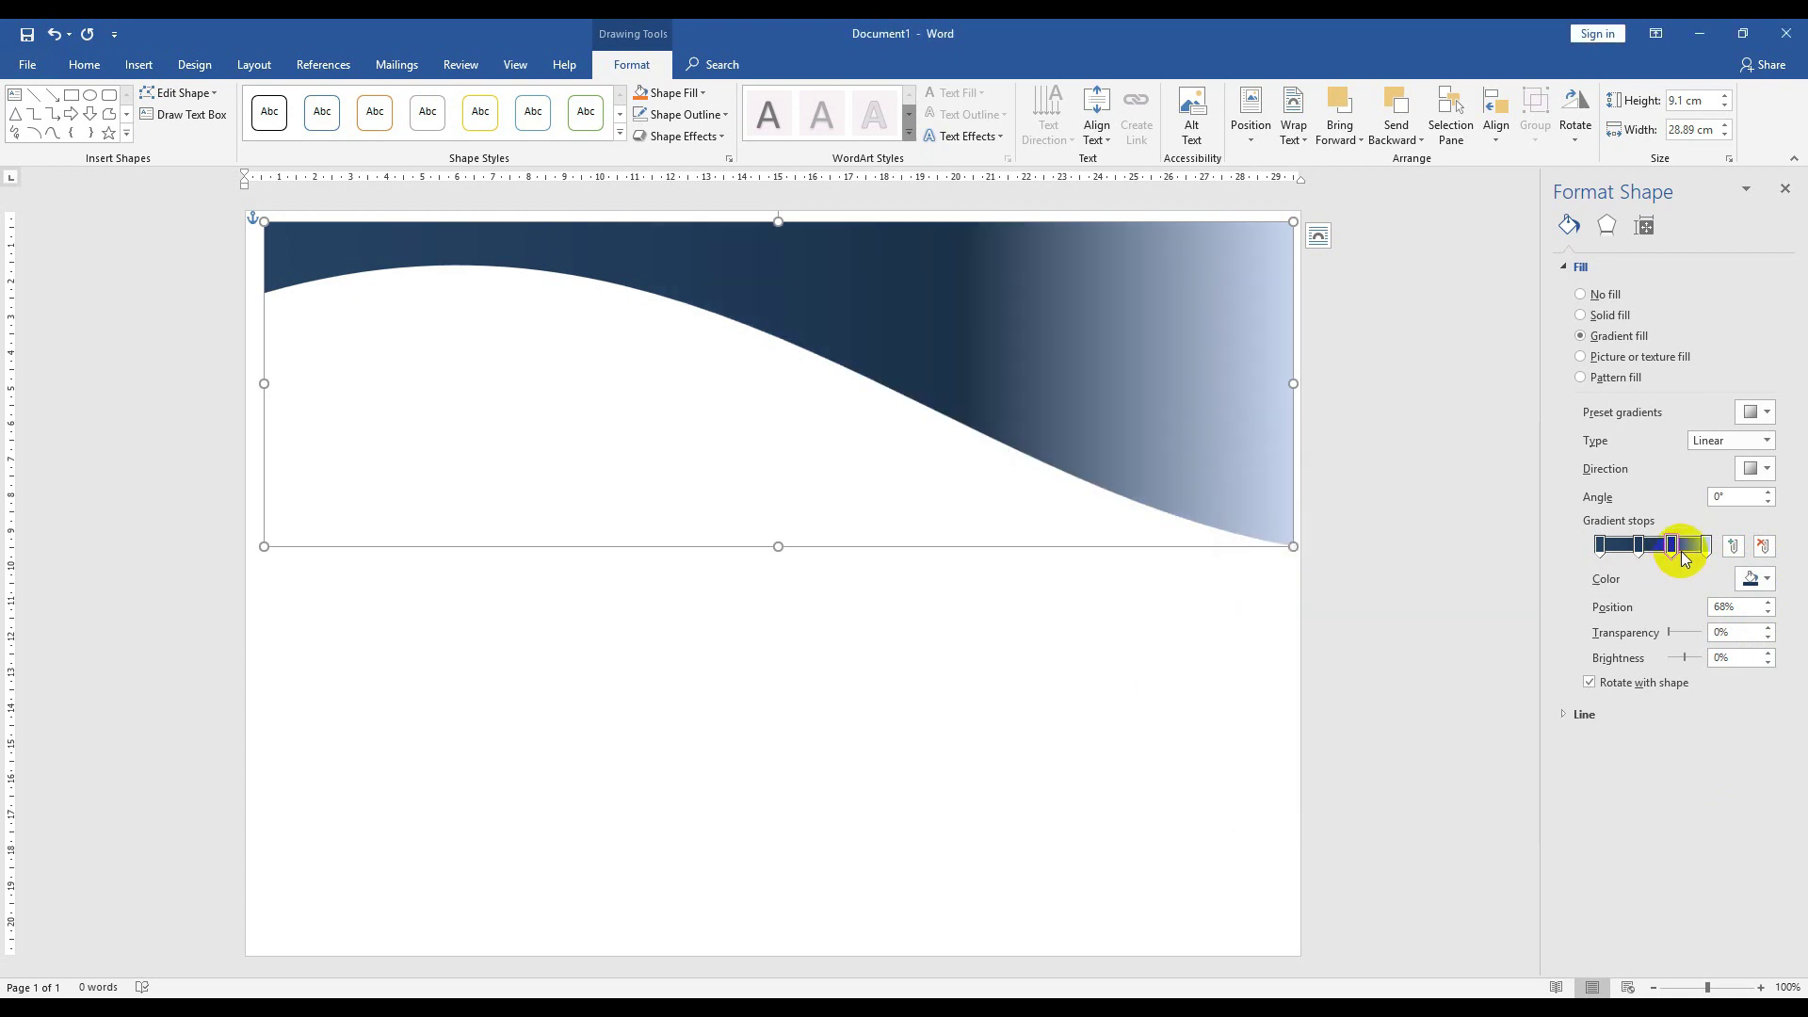
- Set the last stop to a dark navy (values 140, 6) and reposition a stop to even the blend
{"action": "left_click", "coordinate": [1707, 546]}
{"action": "left_click", "coordinate": [1757, 578]}
{"action": "left_click", "coordinate": [1695, 781]}
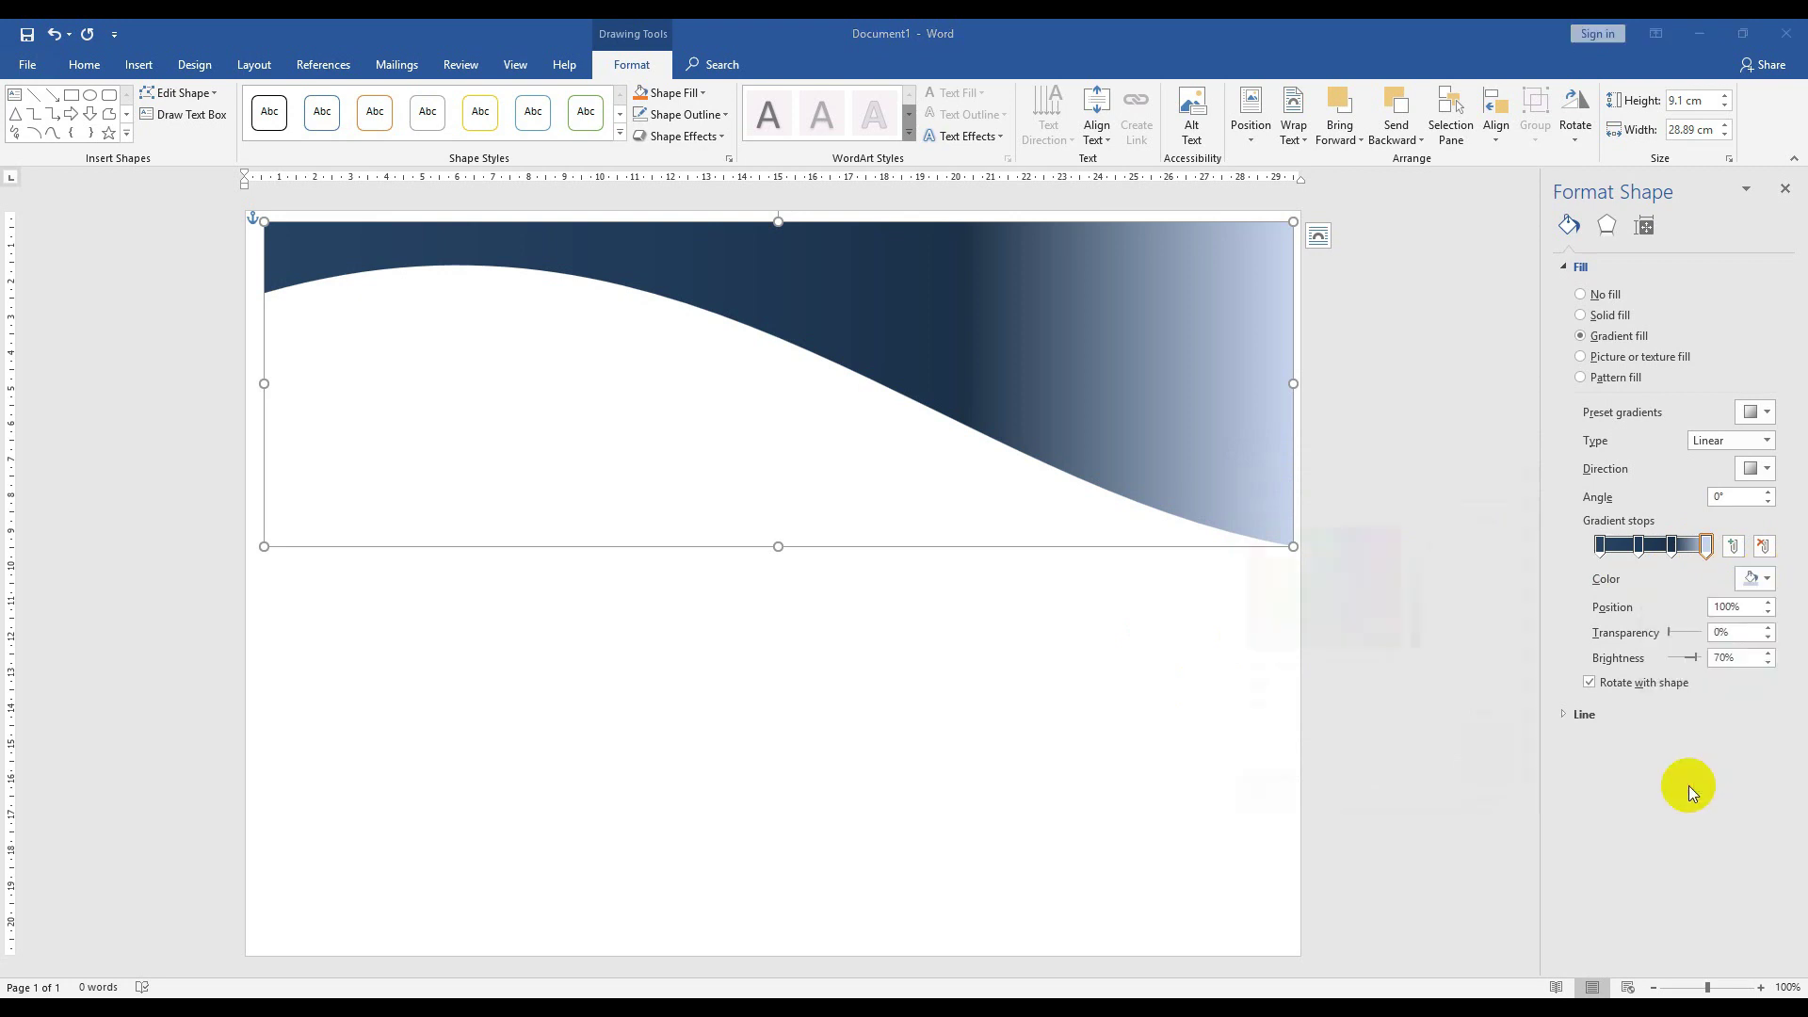
{"action": "double_click", "coordinate": [1308, 690]}
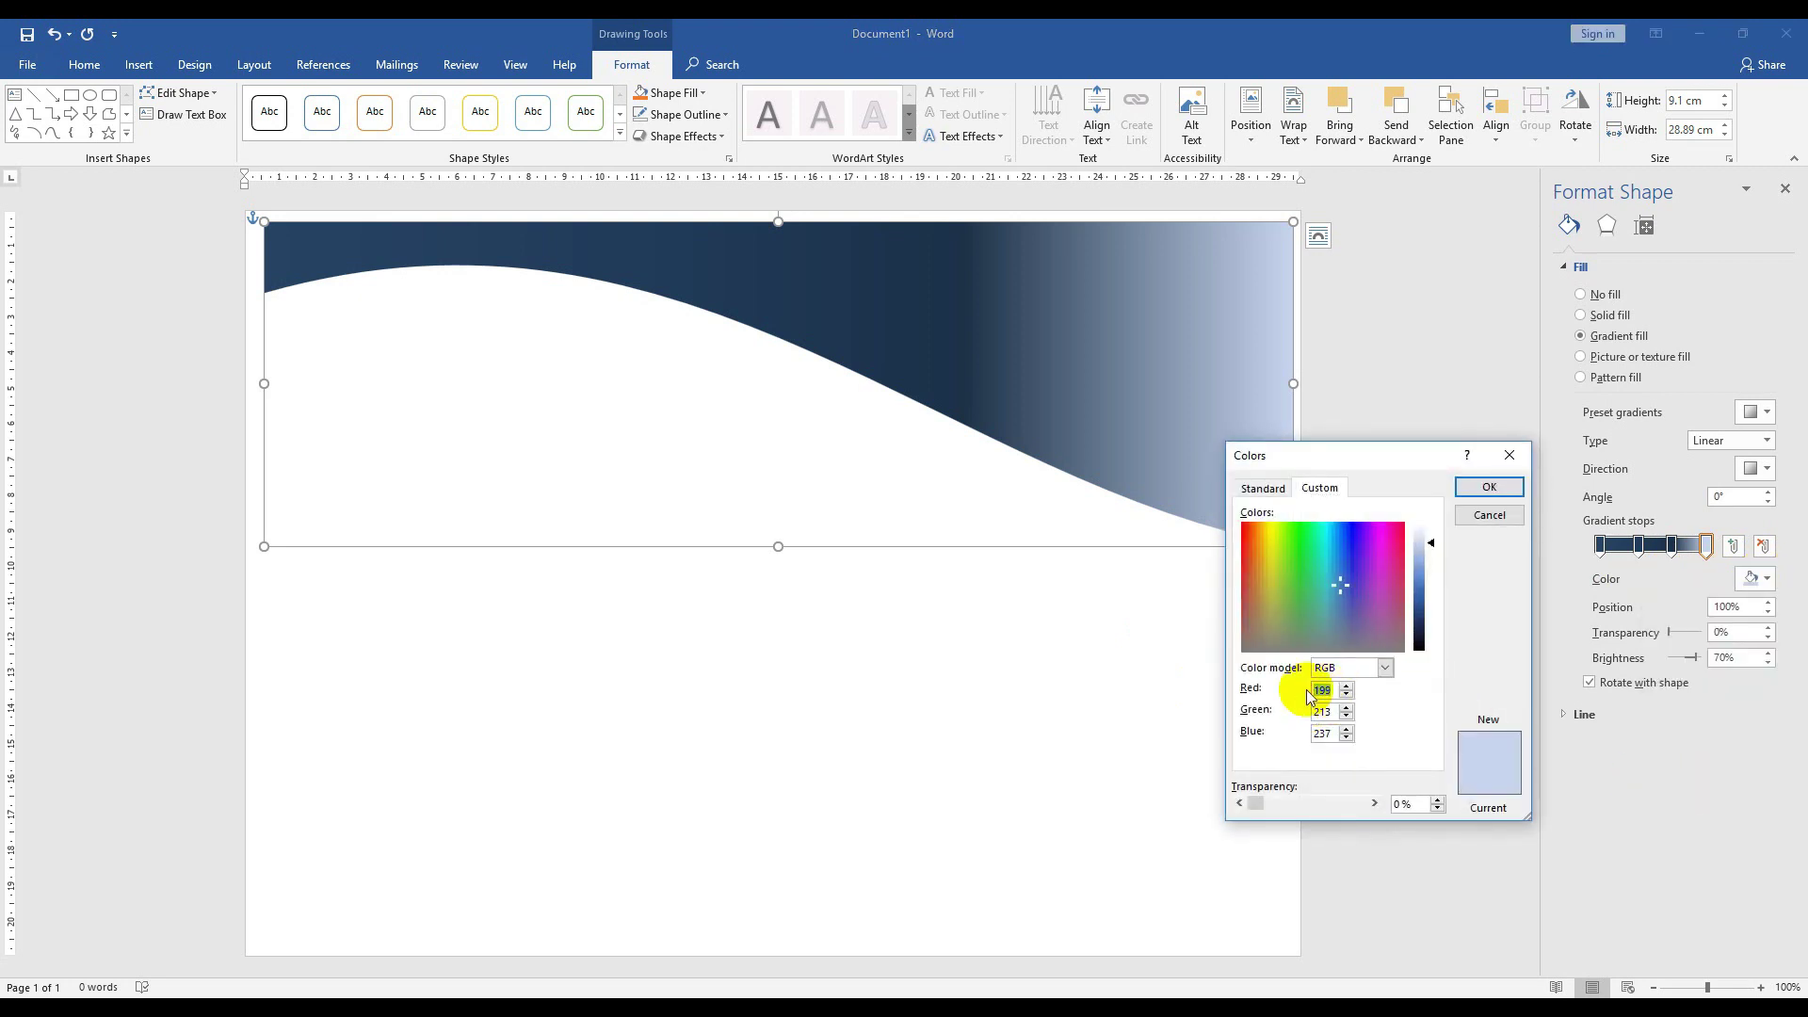
{"action": "type", "text": "1"}
{"action": "type", "text": "40"}
{"action": "key", "text": "Tab"}
{"action": "type", "text": "6"}
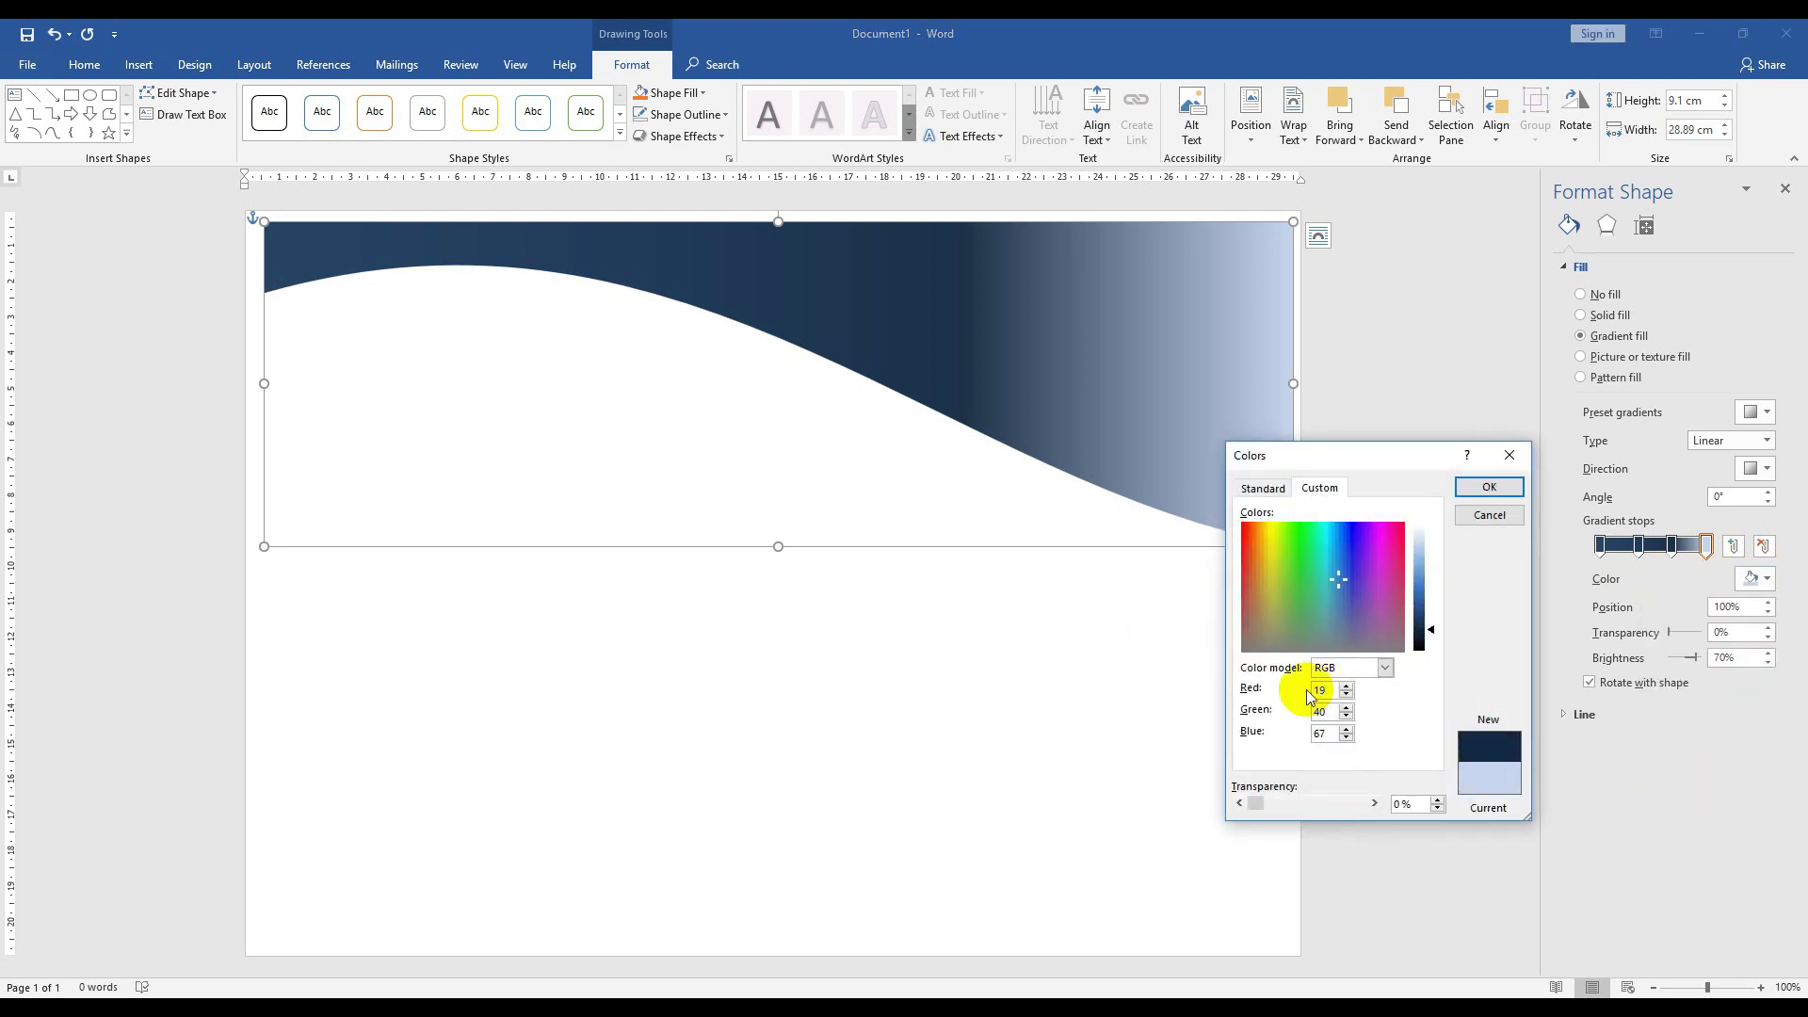
{"action": "key", "text": "Return"}
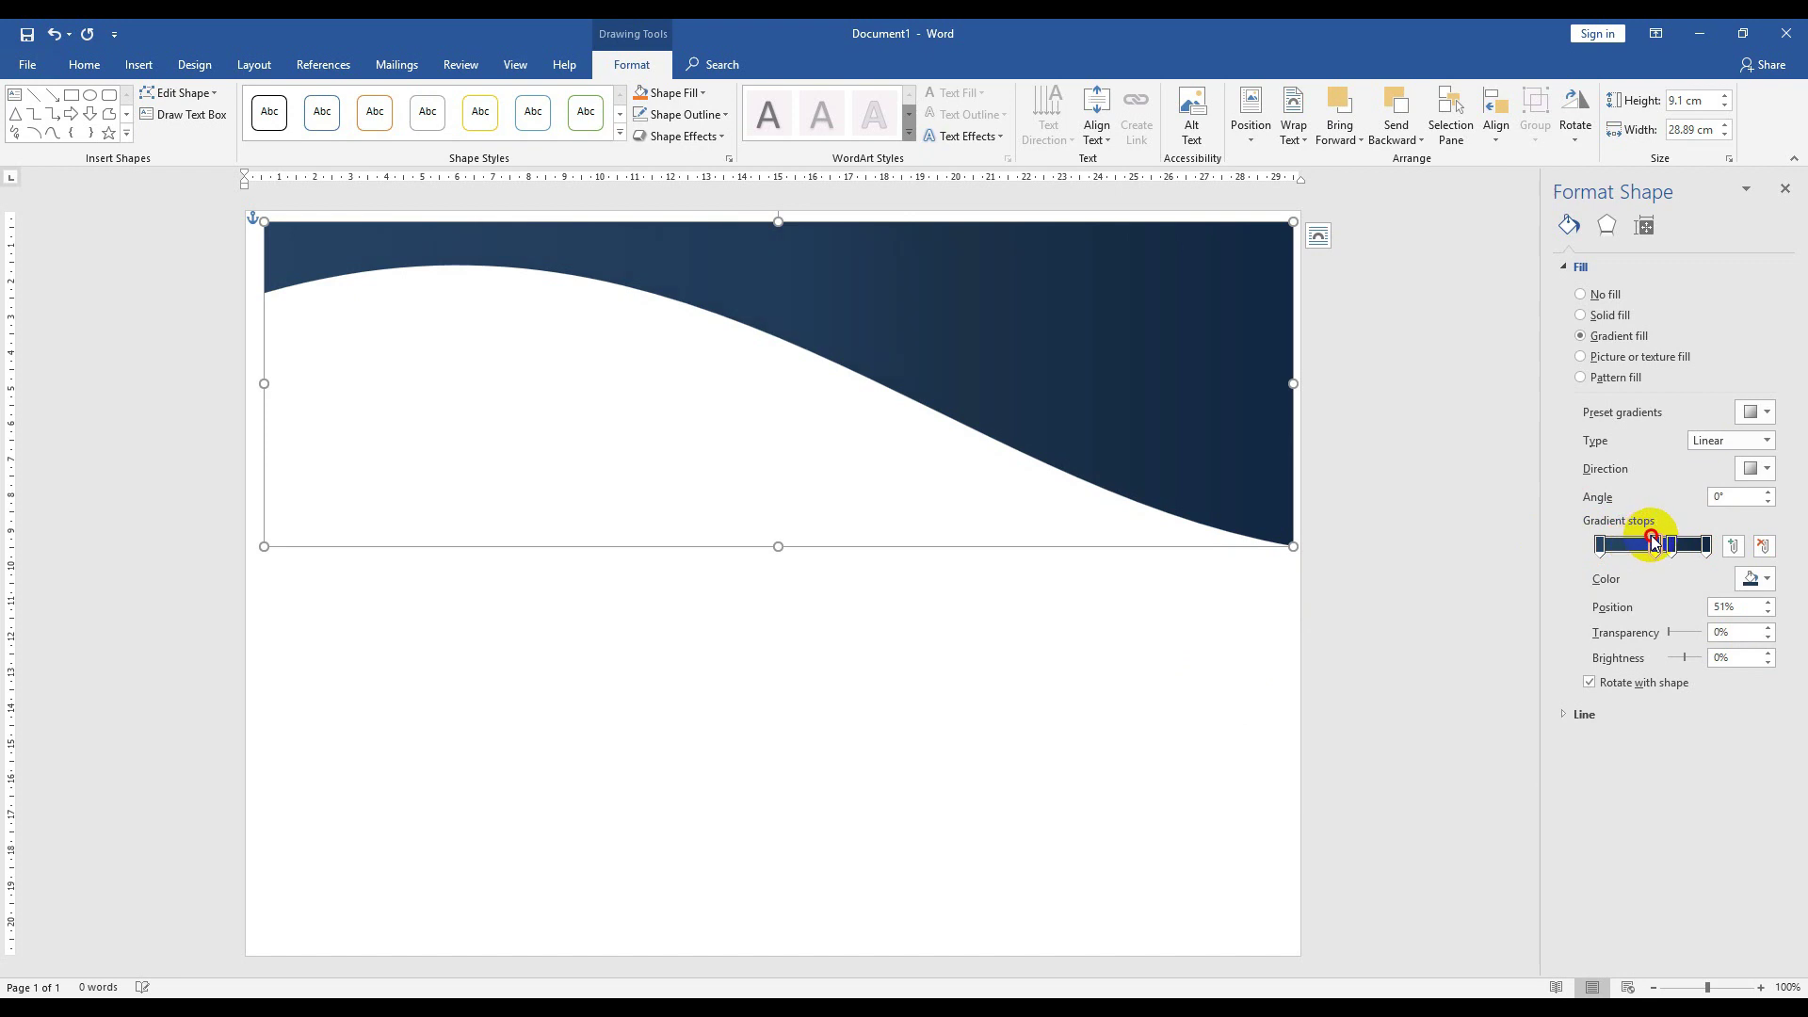
{"action": "left_click_drag", "start_coordinate": [1653, 541], "coordinate": [1683, 544]}
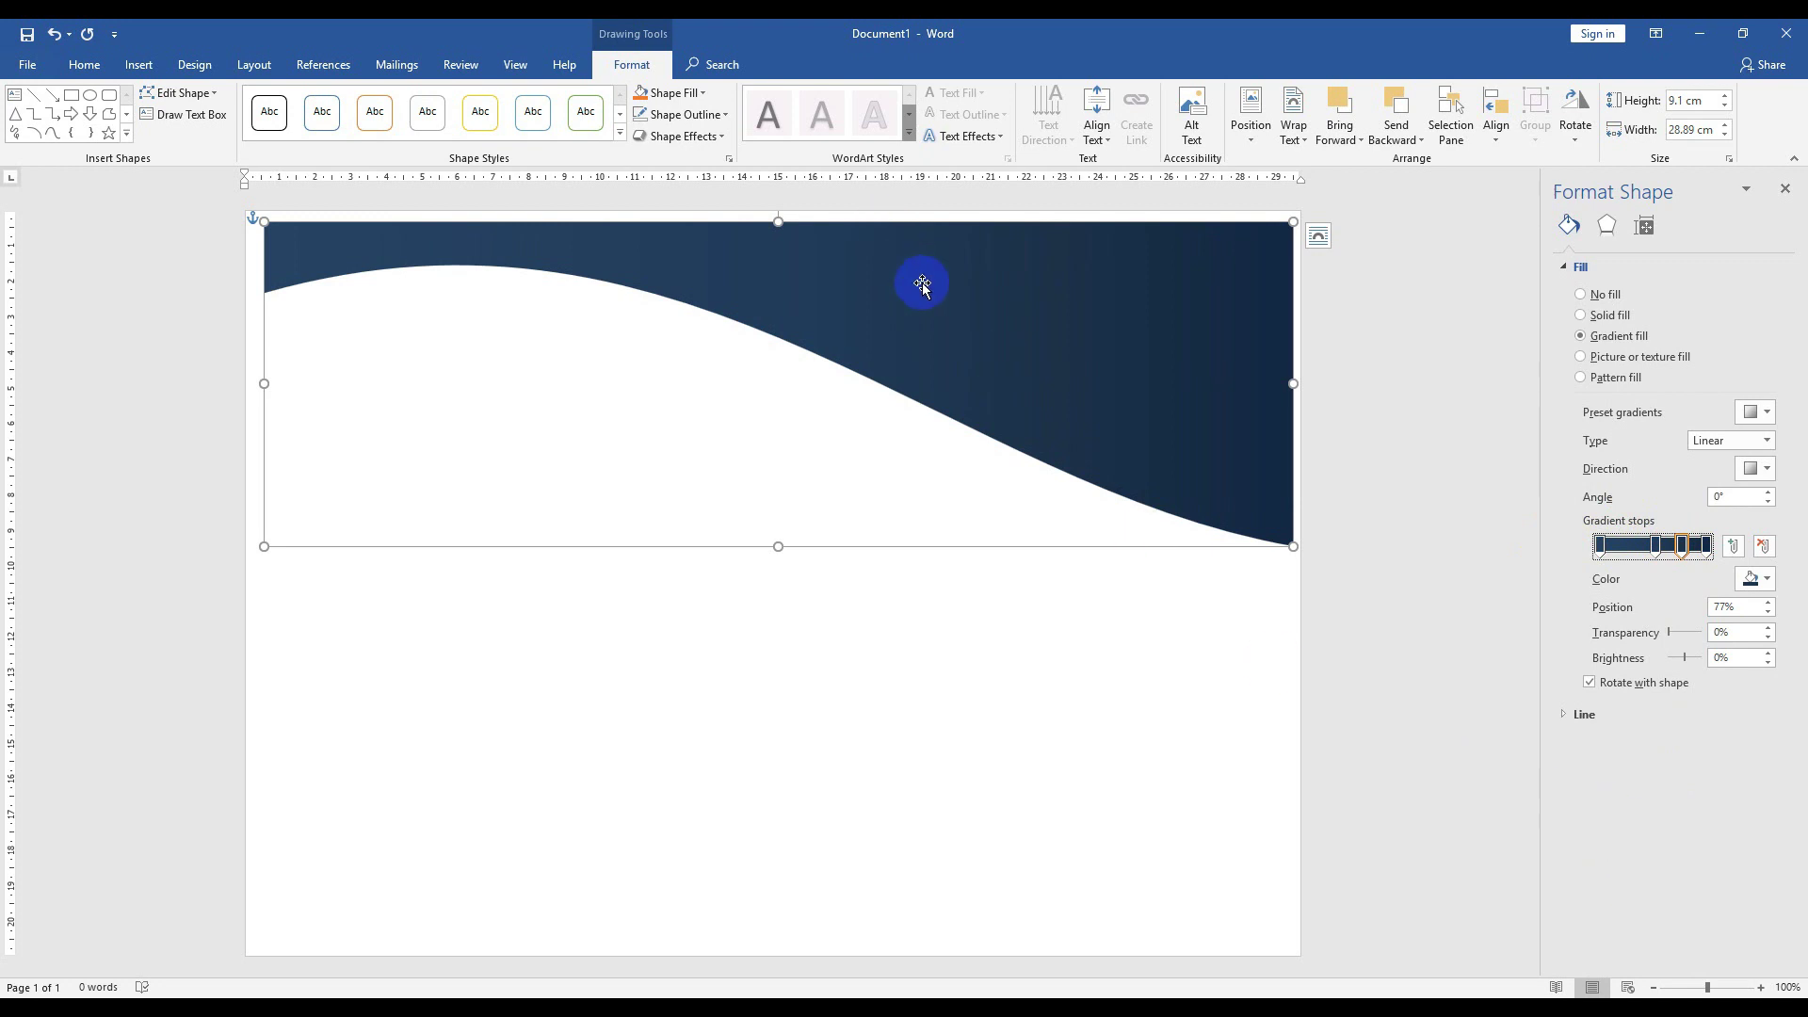
- Place the wave copy slightly lower and fill it solid black
{"action": "mouse_move", "coordinate": [922, 282]}
{"action": "left_mouse_down"}
{"action": "mouse_move", "coordinate": [925, 339]}
{"action": "mouse_move", "coordinate": [921, 323]}
{"action": "left_mouse_up"}
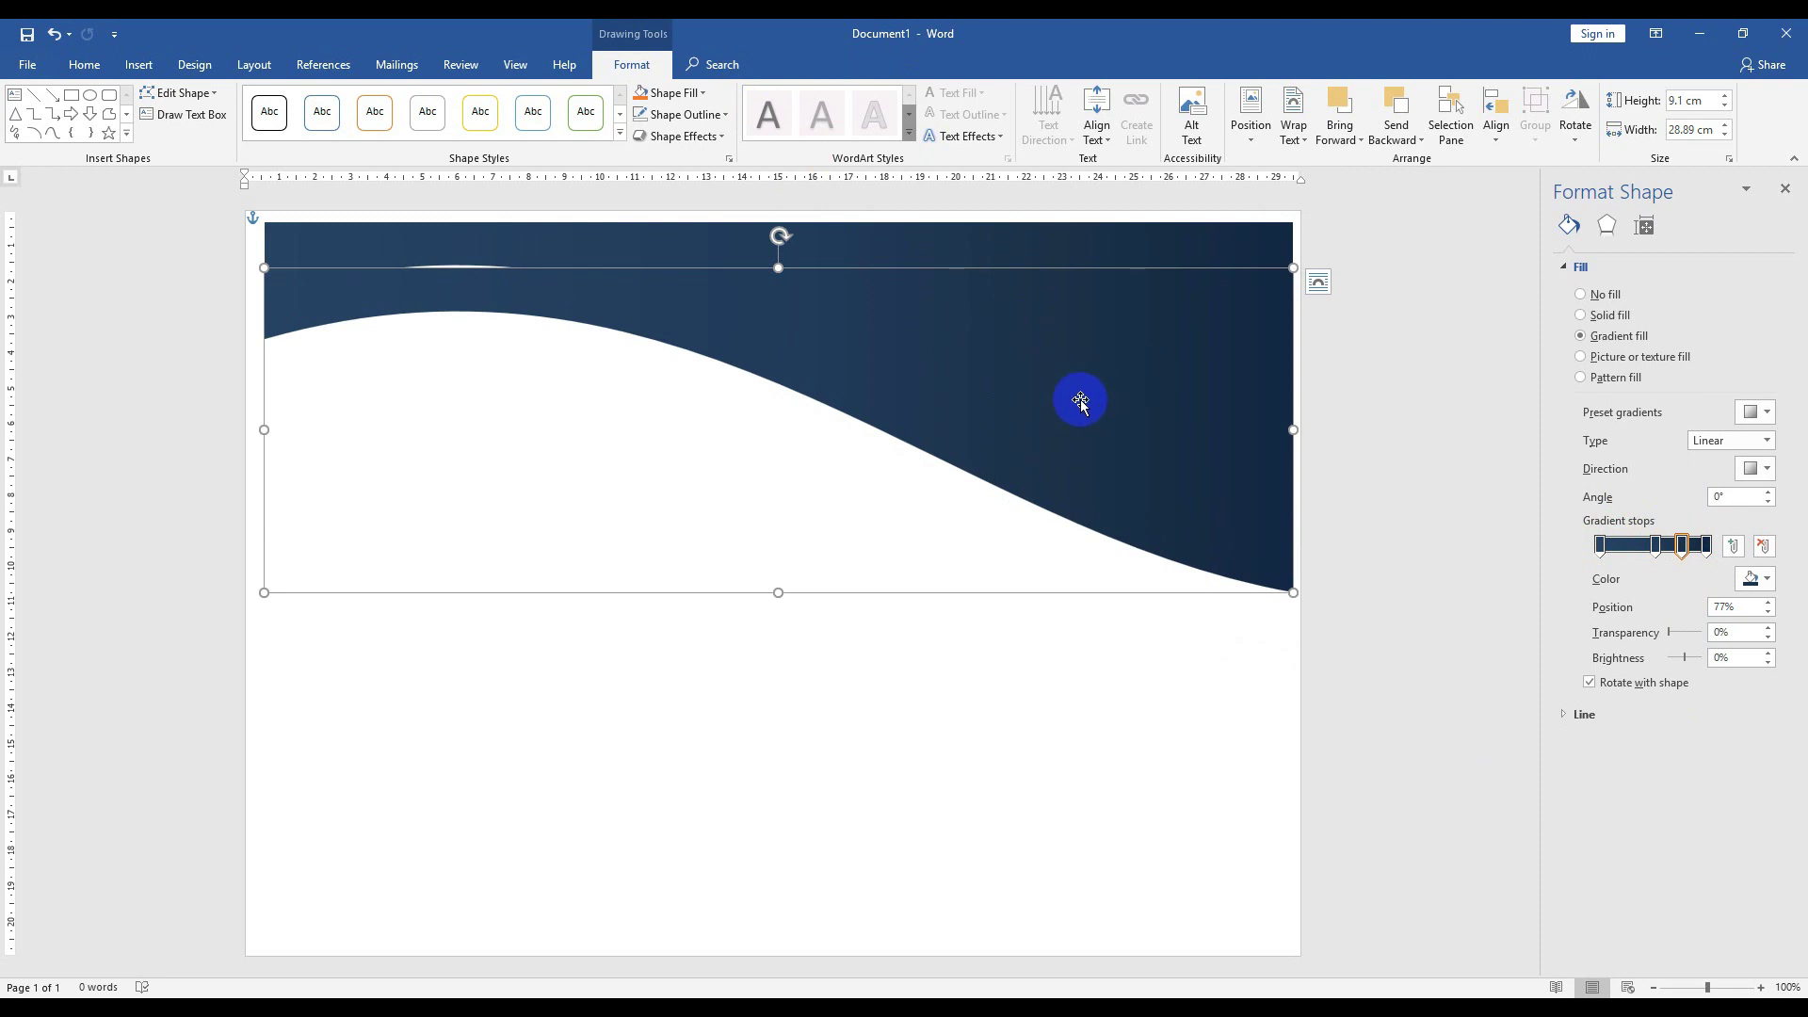
{"action": "left_click", "coordinate": [682, 92]}
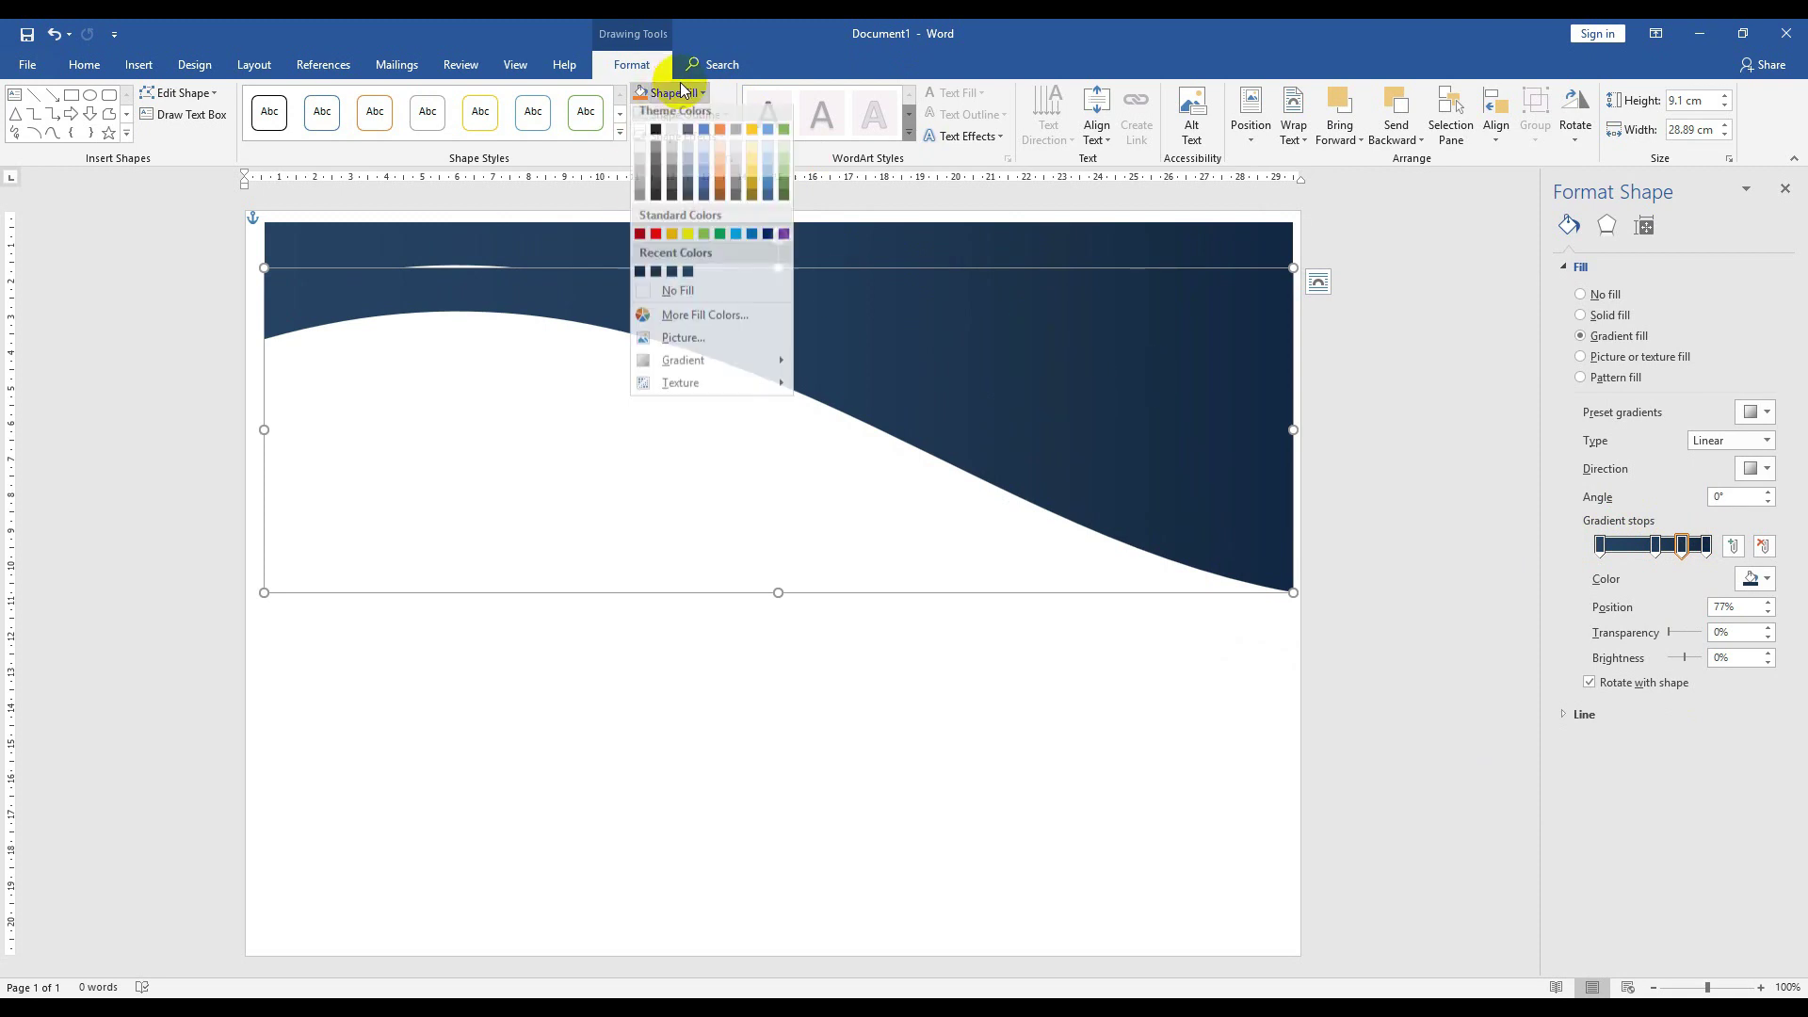
{"action": "left_click", "coordinate": [649, 130]}
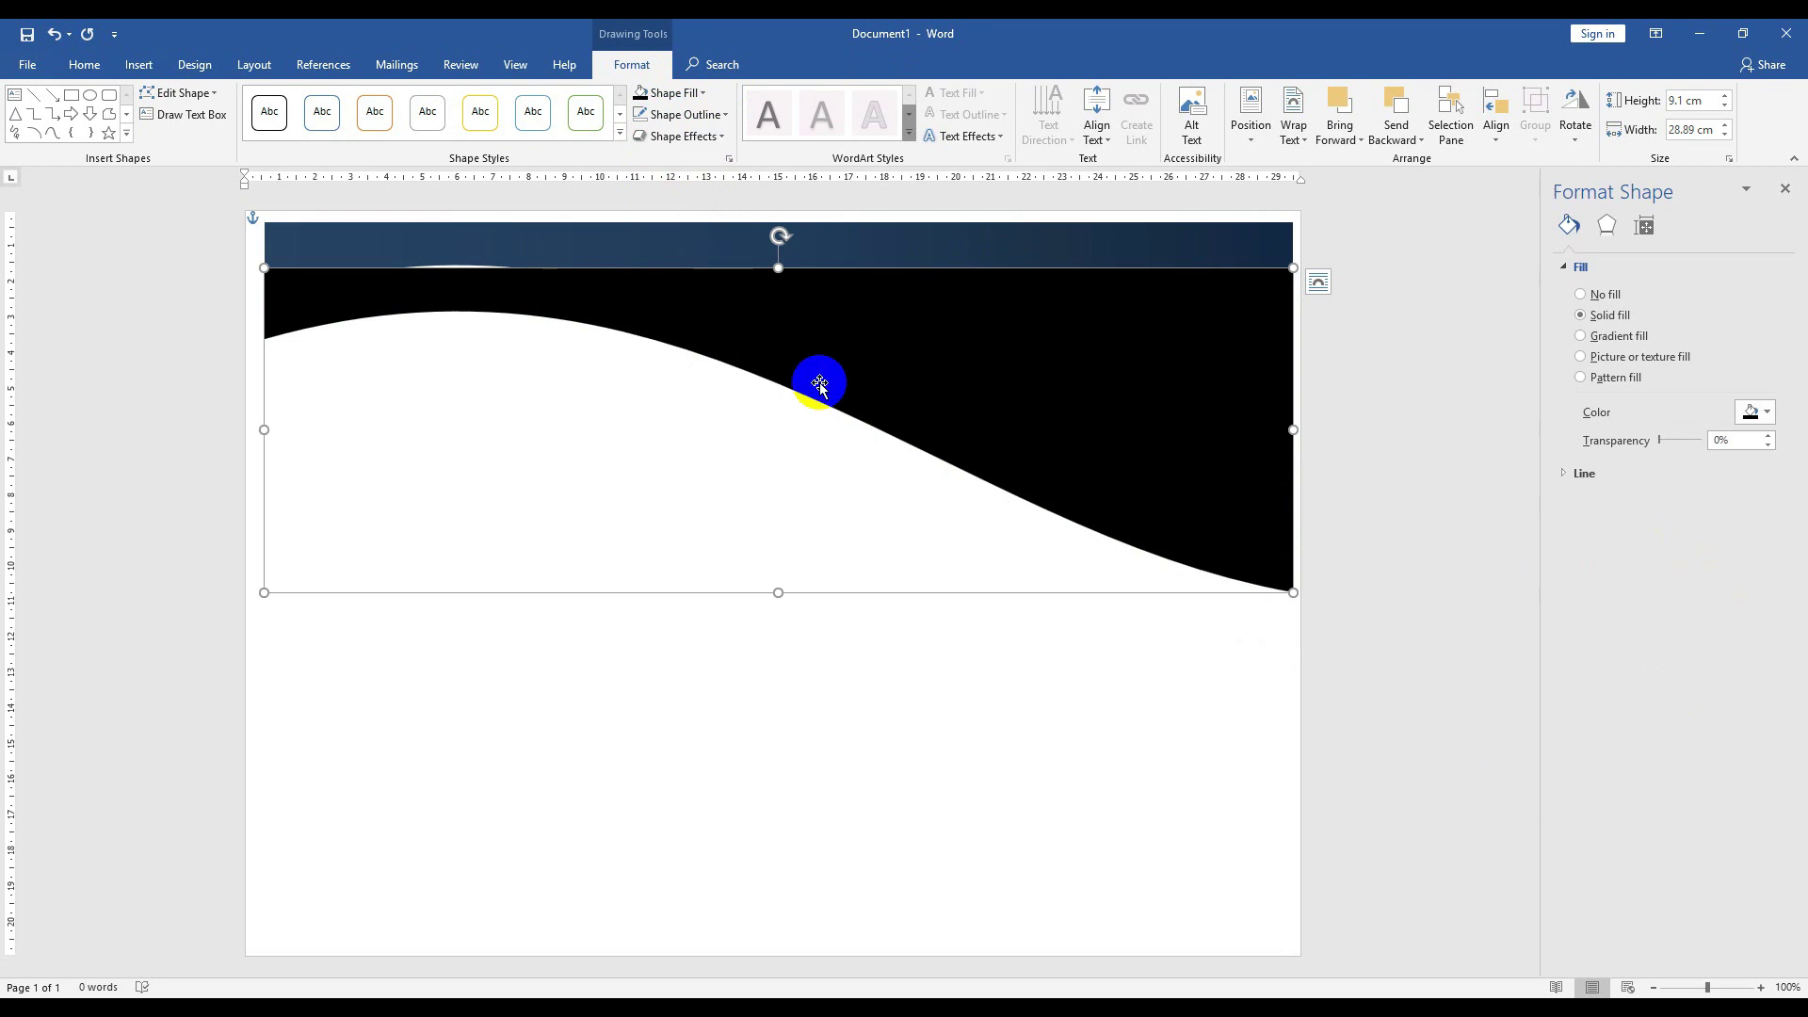
- Send the black wave behind the navy wave and nudge it into position
{"action": "right_click", "coordinate": [841, 377]}
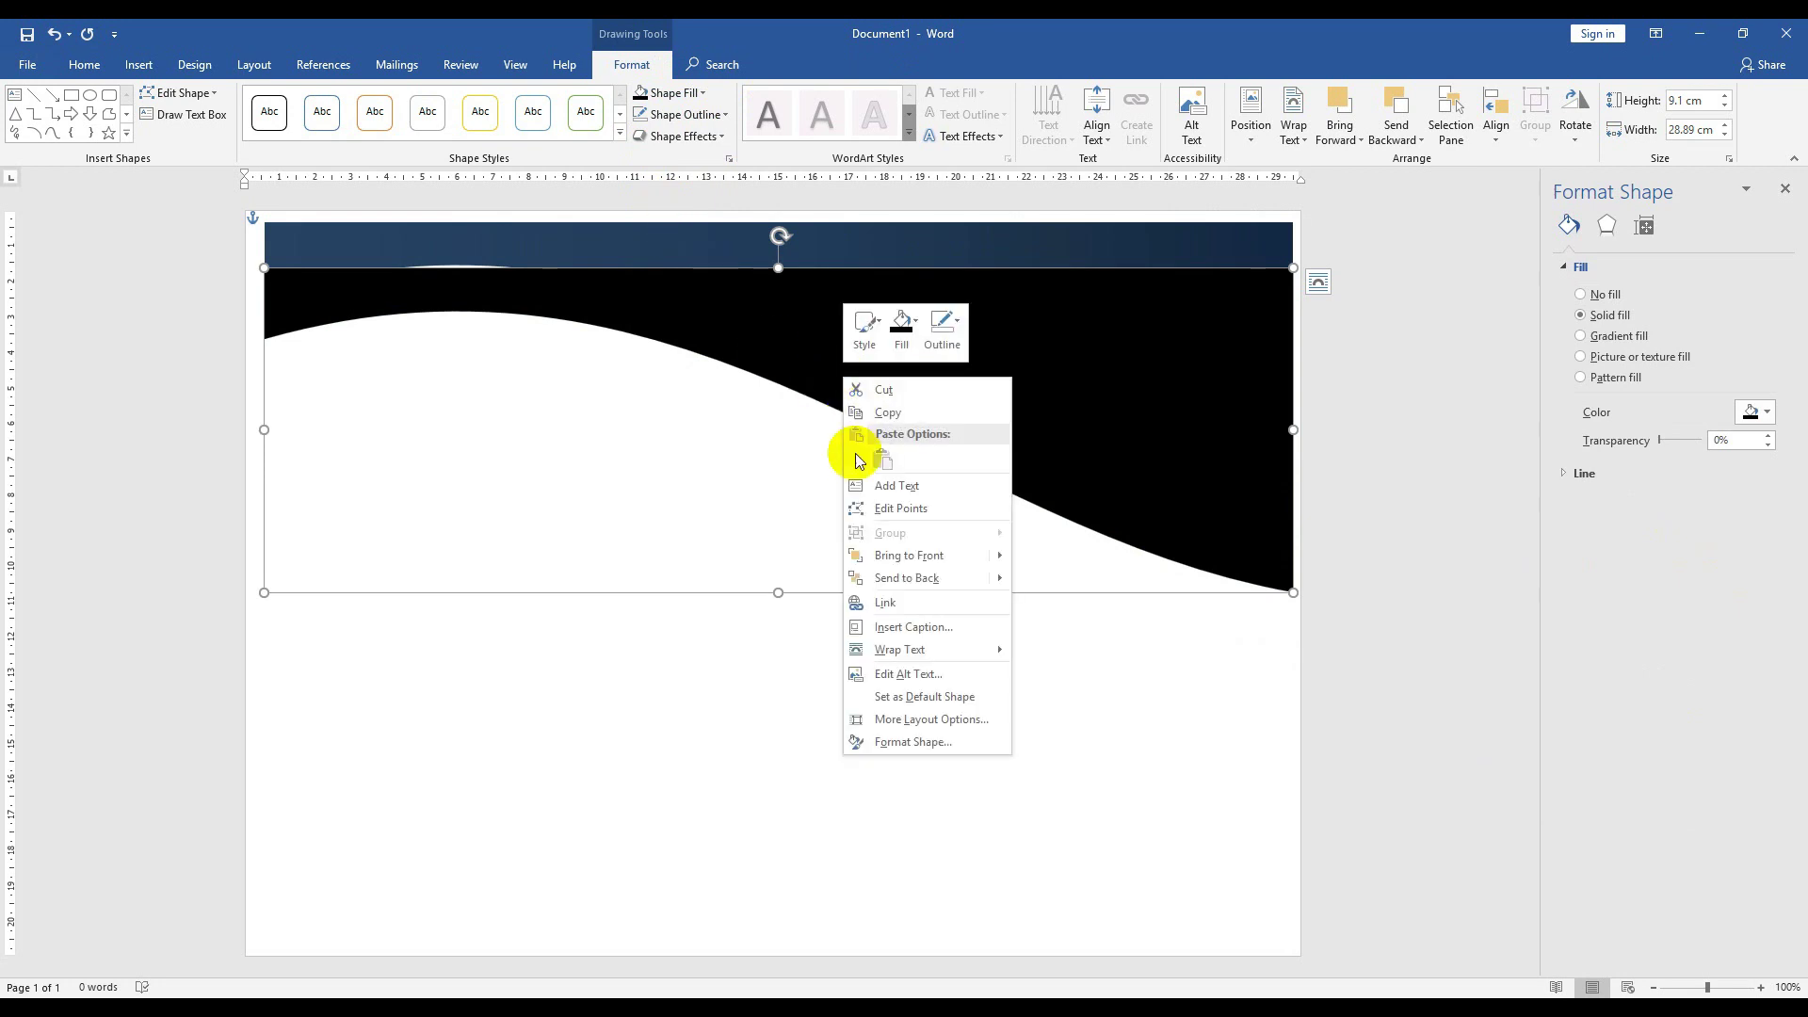
{"action": "left_click", "coordinate": [897, 578]}
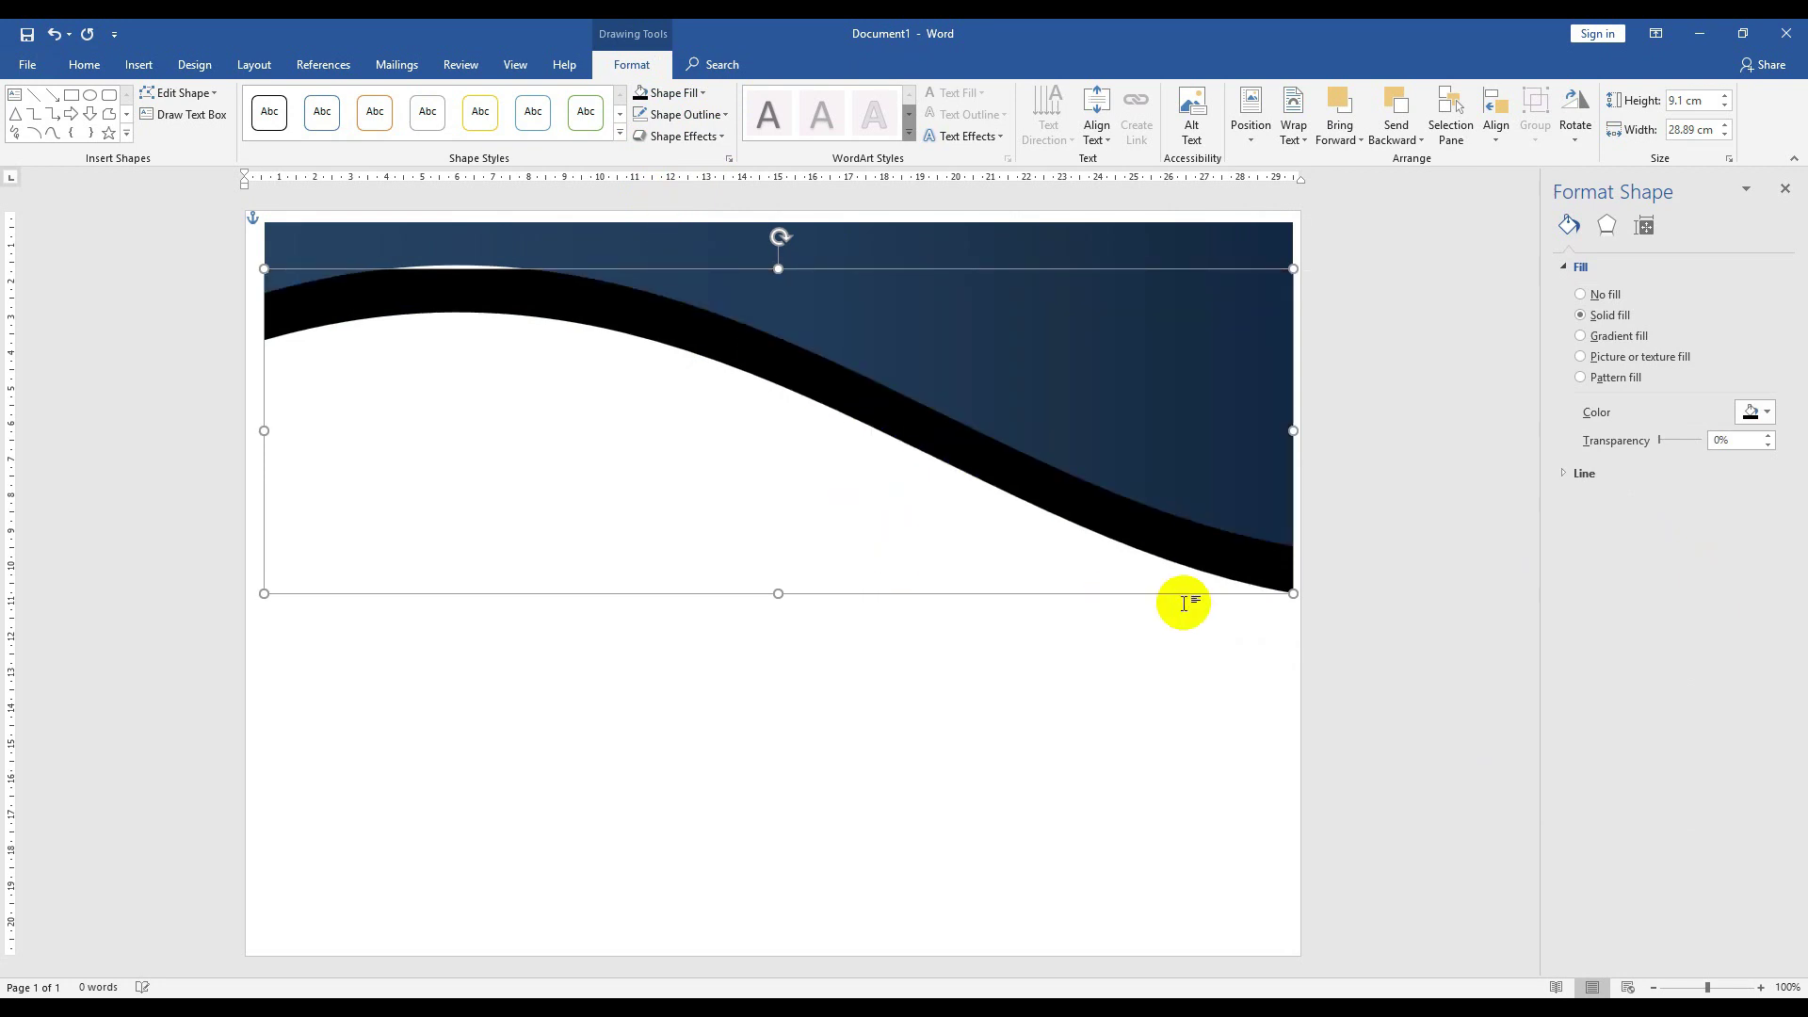
{"action": "key", "text": "Down"}
{"action": "key", "text": "Down"}
{"action": "key", "text": "Down"}
{"action": "key", "text": "Up"}
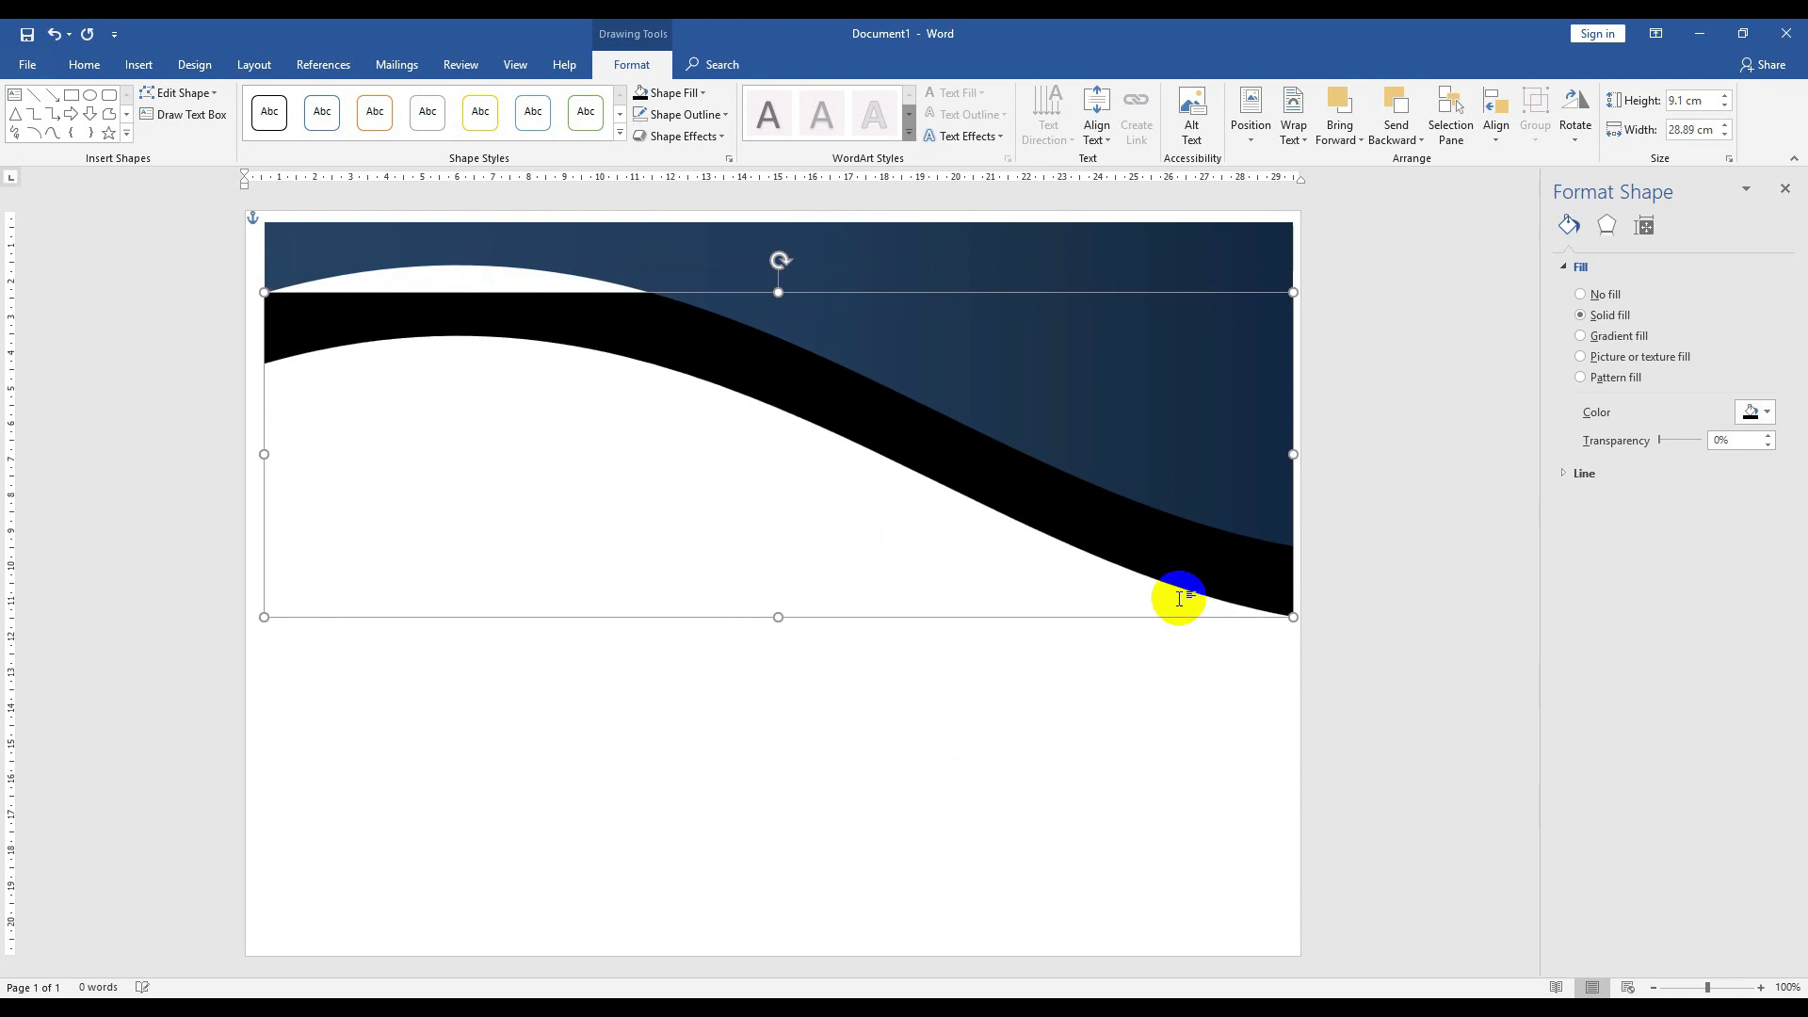
- With Edit Points, raise the black band's two left-edge points so it thins to a sliver at left
{"action": "scroll", "coordinate": [247, 268], "scroll_direction": "up", "scroll_amount": 3}
{"action": "scroll", "coordinate": [65, 266], "scroll_direction": "up", "scroll_amount": 5}
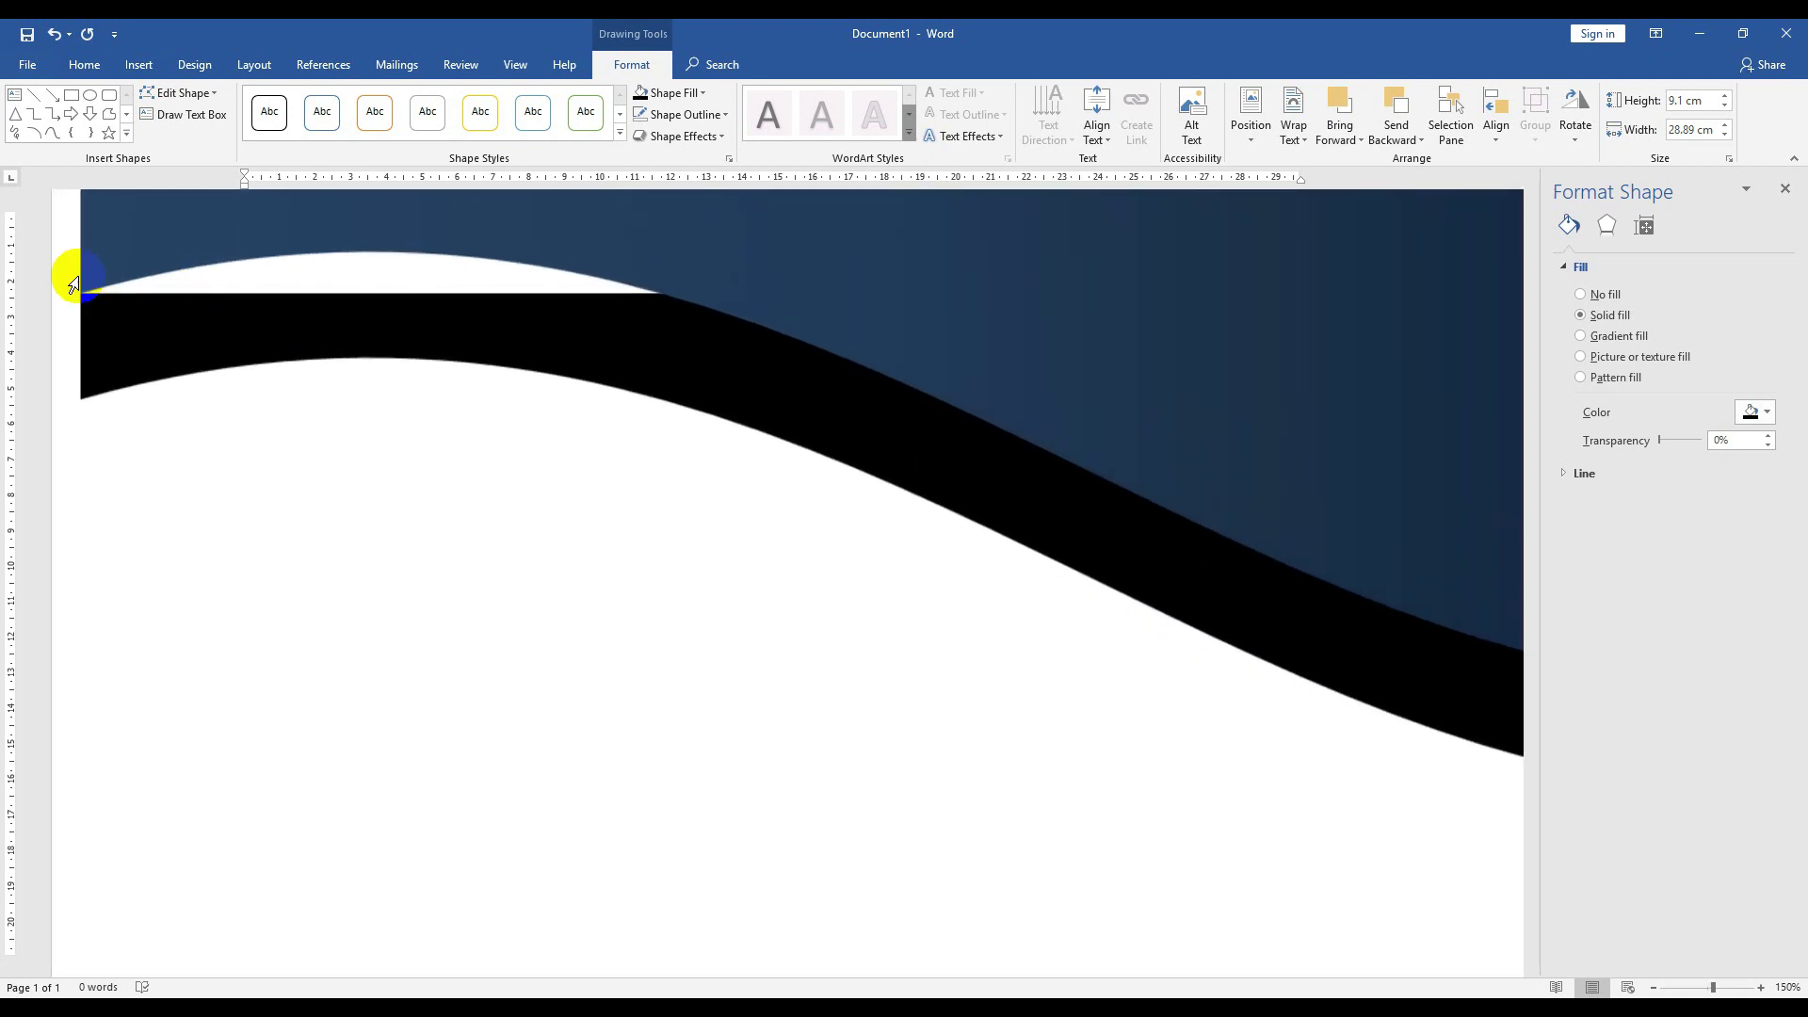
{"action": "right_click", "coordinate": [149, 313]}
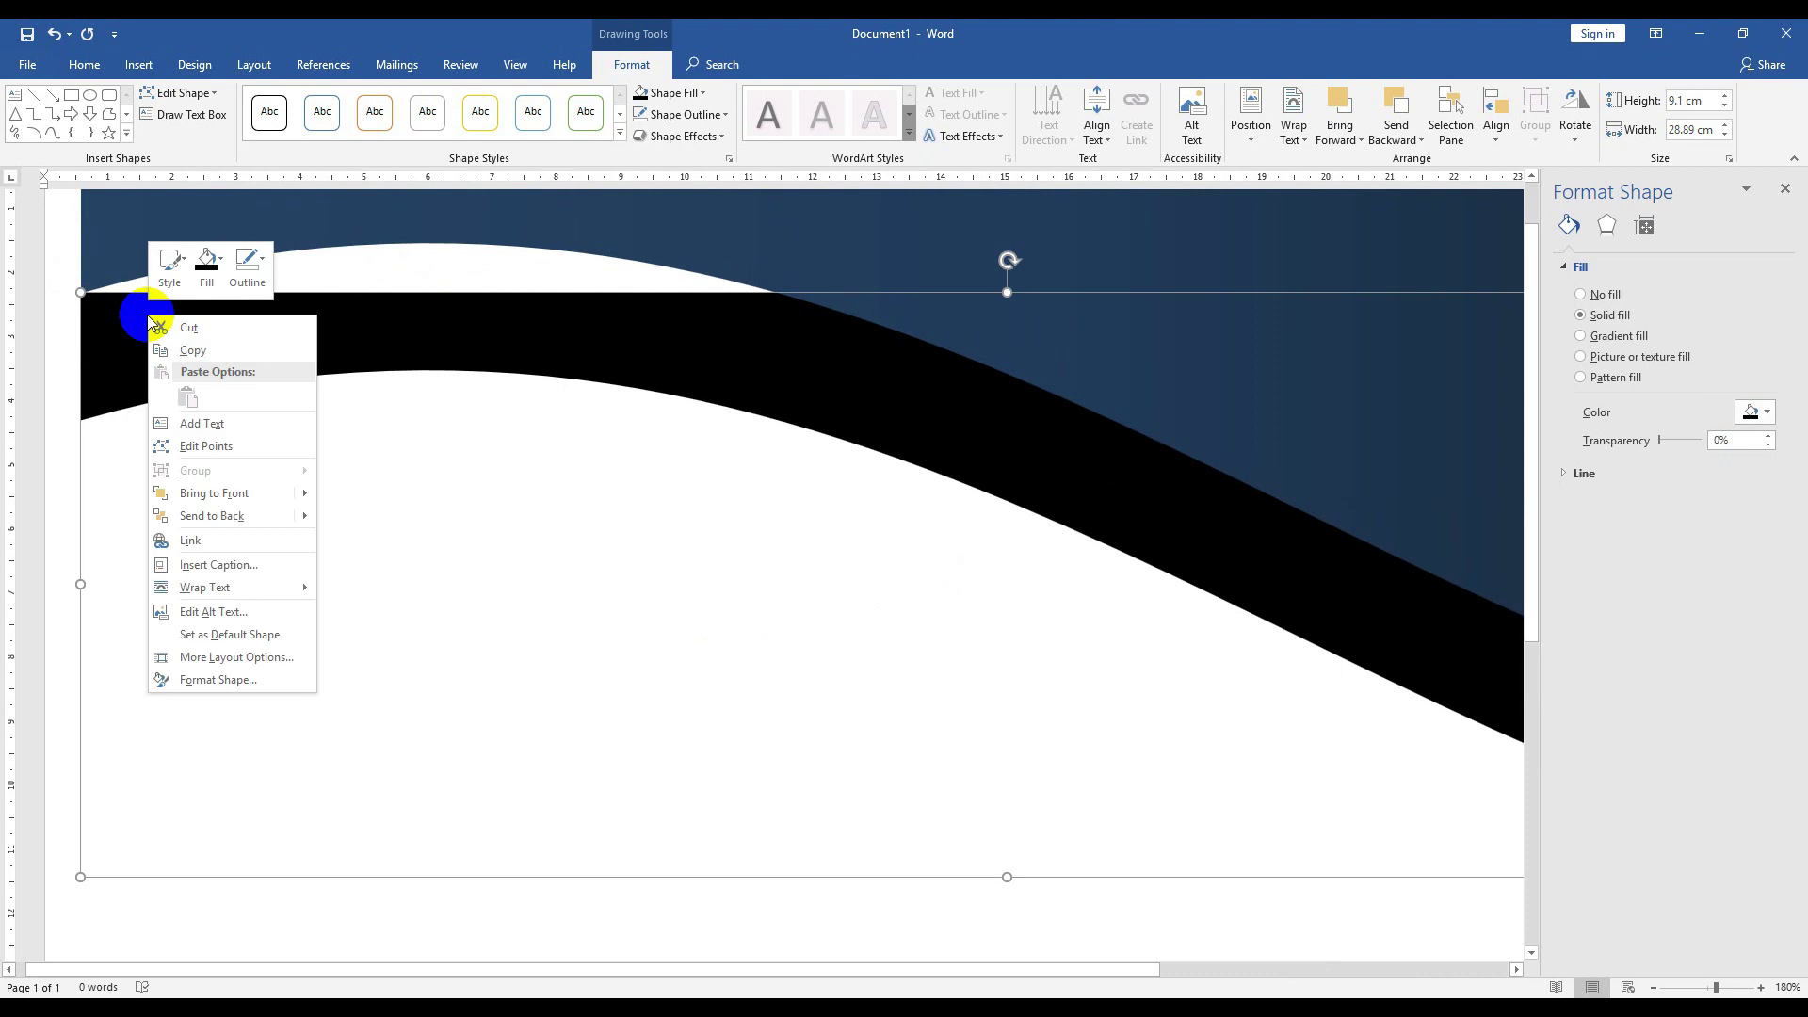
{"action": "left_click", "coordinate": [184, 440]}
{"action": "scroll", "coordinate": [161, 420], "scroll_direction": "up", "scroll_amount": 1}
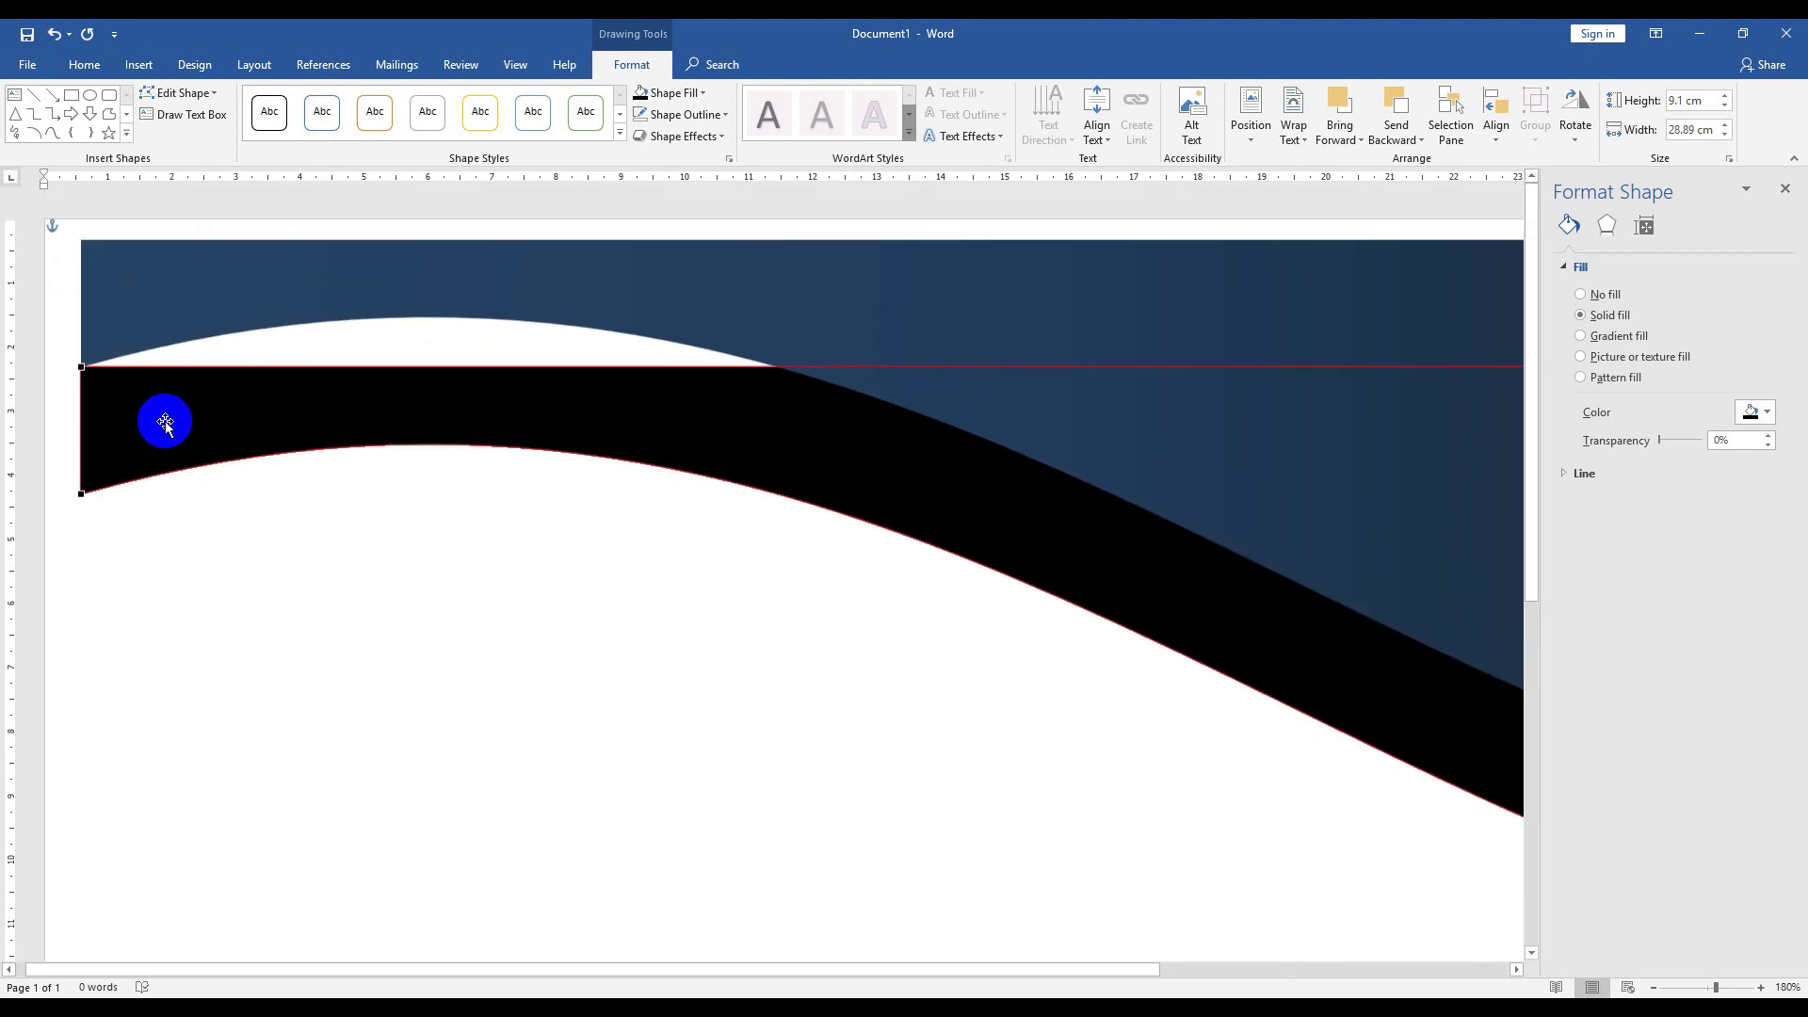
{"action": "left_click_drag", "start_coordinate": [82, 366], "coordinate": [81, 279]}
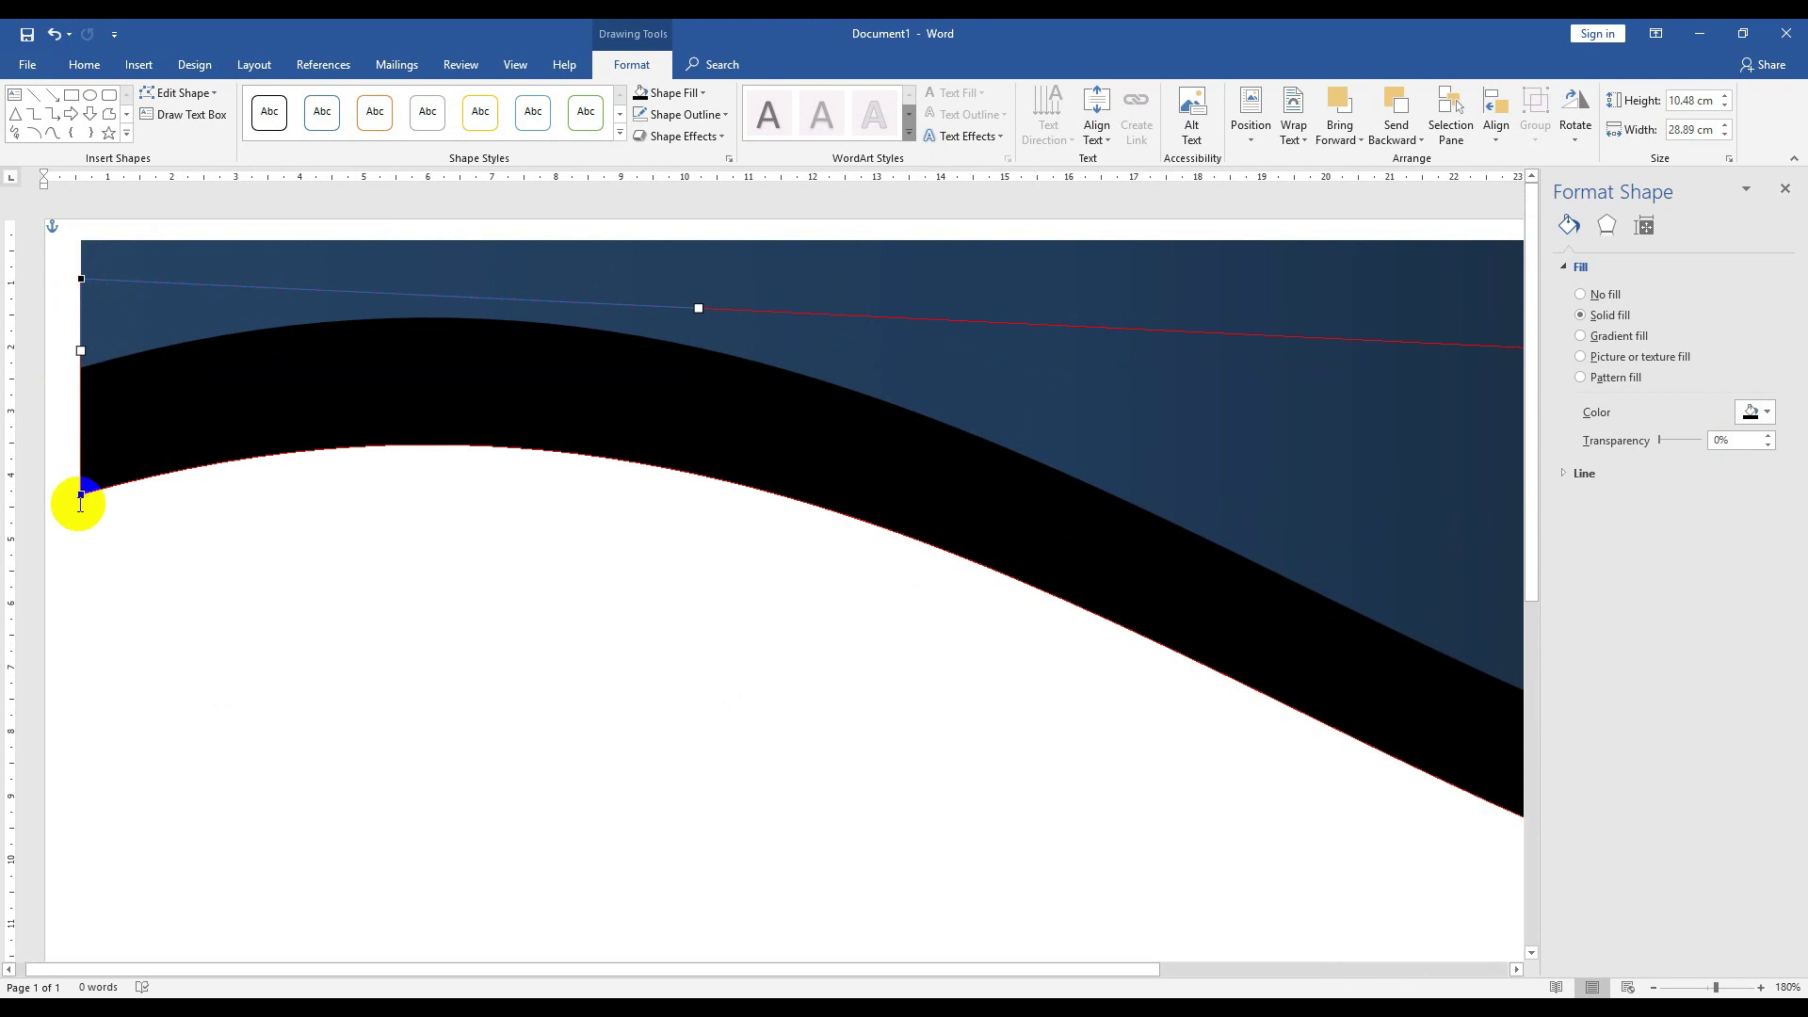
{"action": "left_click_drag", "start_coordinate": [80, 495], "coordinate": [81, 396]}
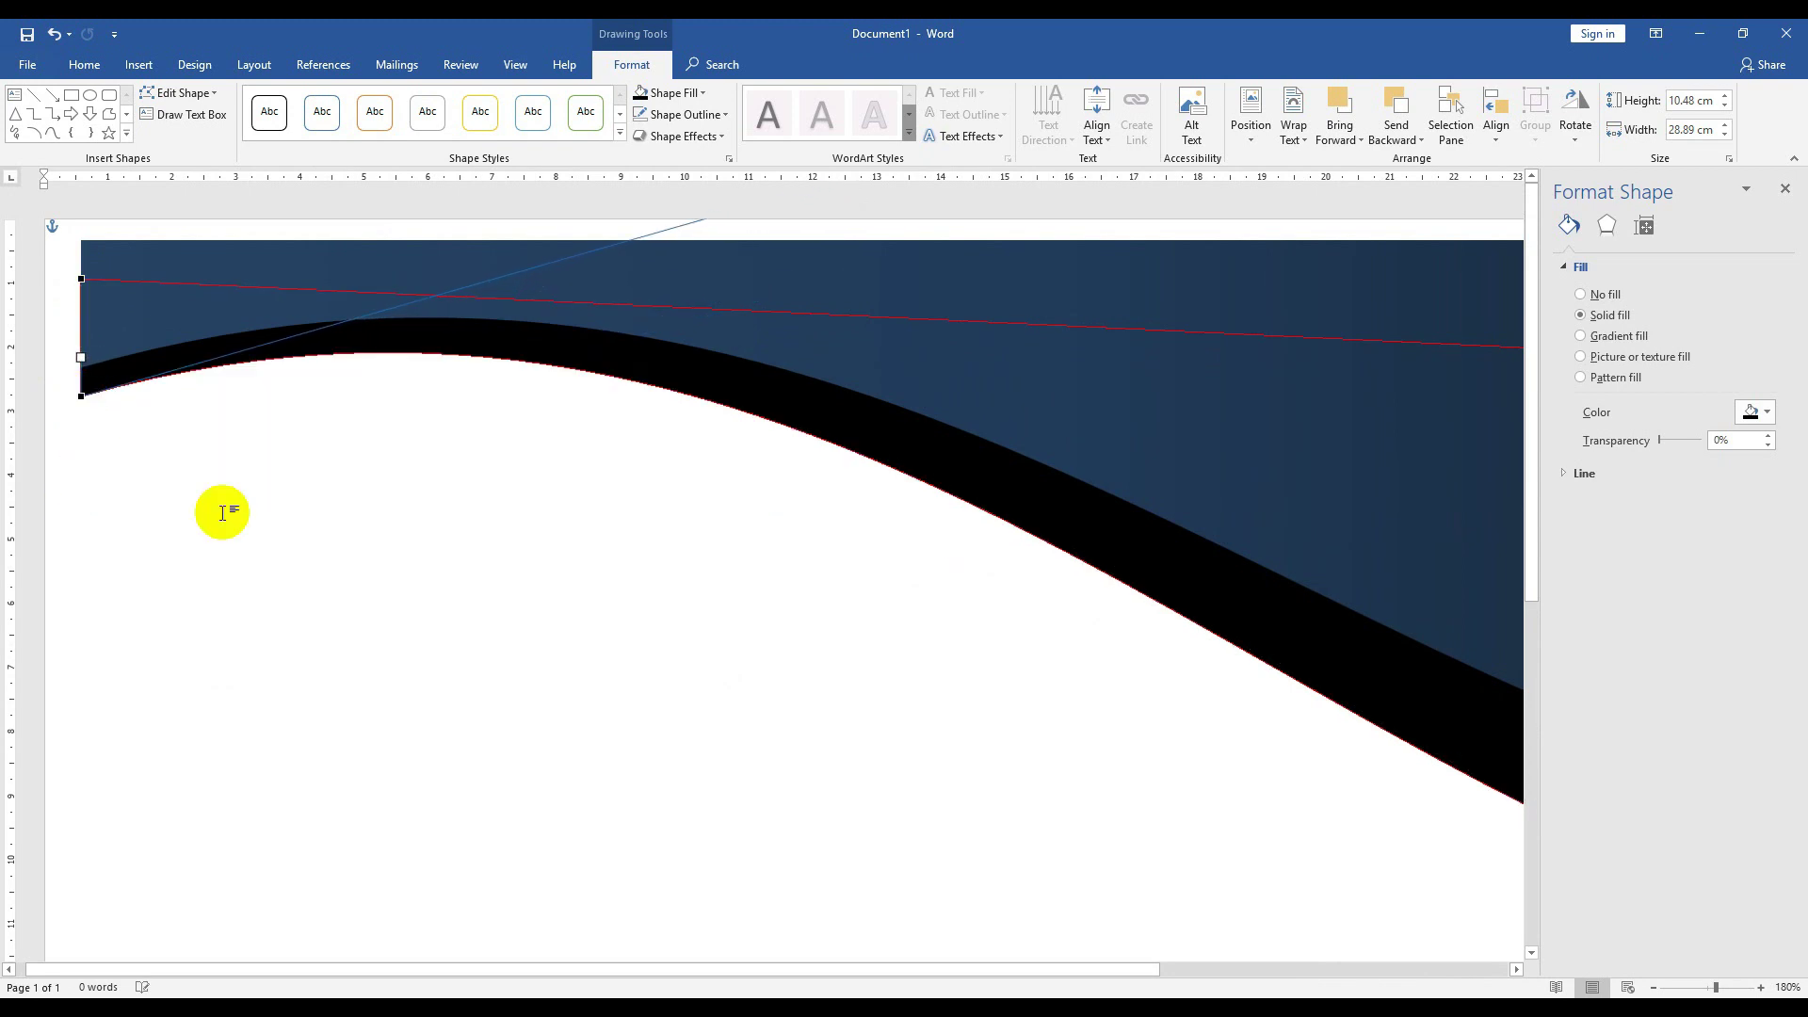
{"action": "scroll", "coordinate": [222, 517], "scroll_direction": "down", "scroll_amount": 5, "text": "ctrl"}
{"action": "scroll", "coordinate": [223, 520], "scroll_direction": "down", "scroll_amount": 4, "text": "ctrl"}
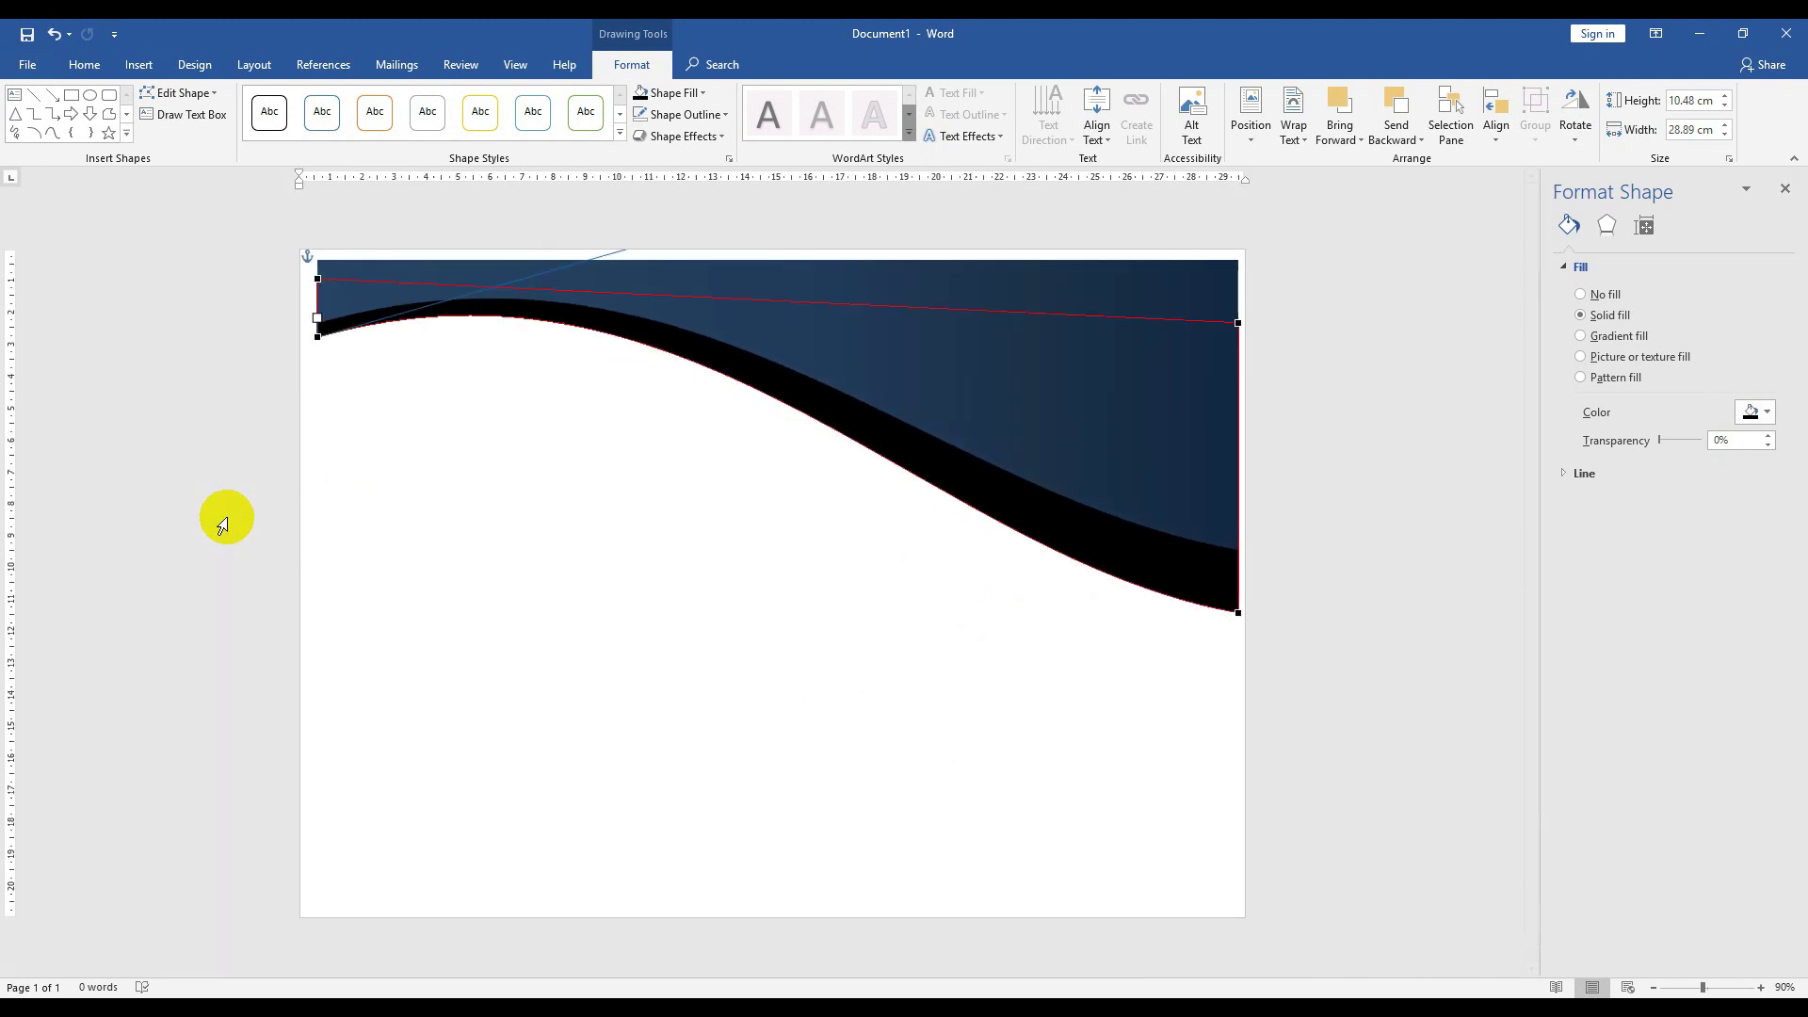
{"action": "scroll", "coordinate": [223, 516], "scroll_direction": "down", "scroll_amount": 1, "text": "ctrl"}
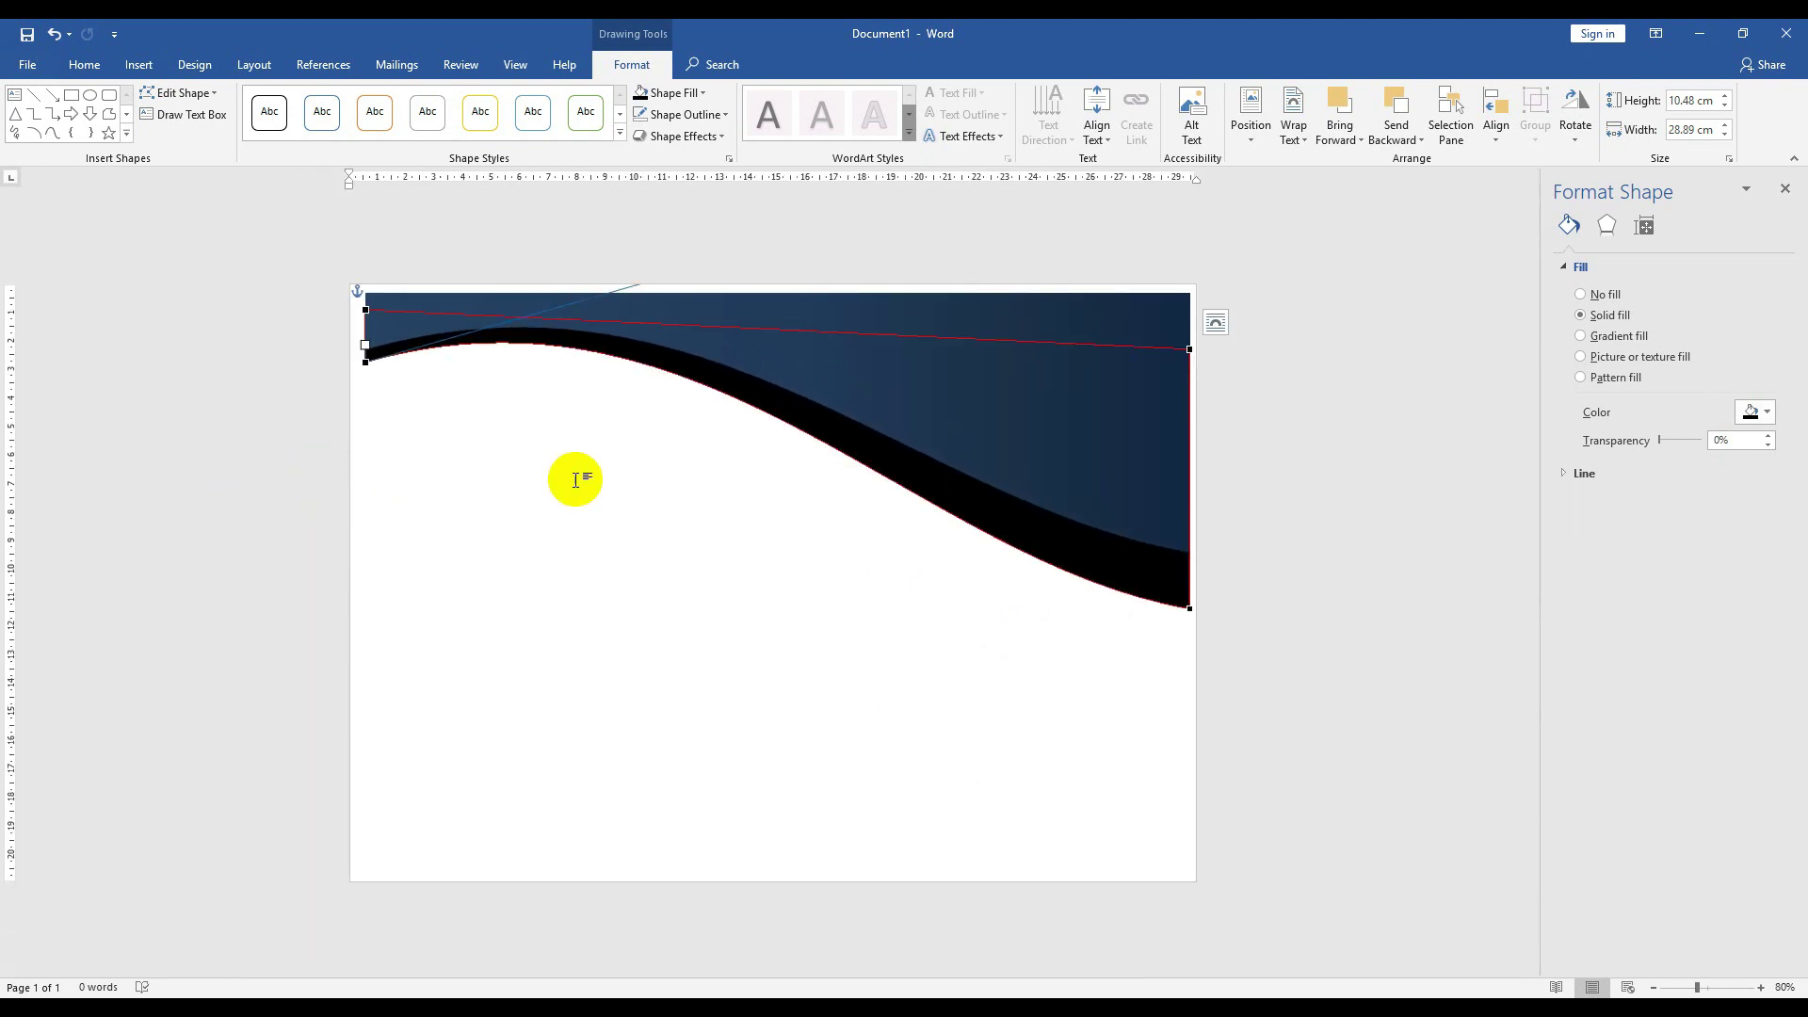
{"action": "left_click", "coordinate": [1012, 694]}
- Switch the lower wave band to a gradient fill
{"action": "scroll", "coordinate": [861, 593], "scroll_direction": "up", "scroll_amount": 2, "text": "ctrl"}
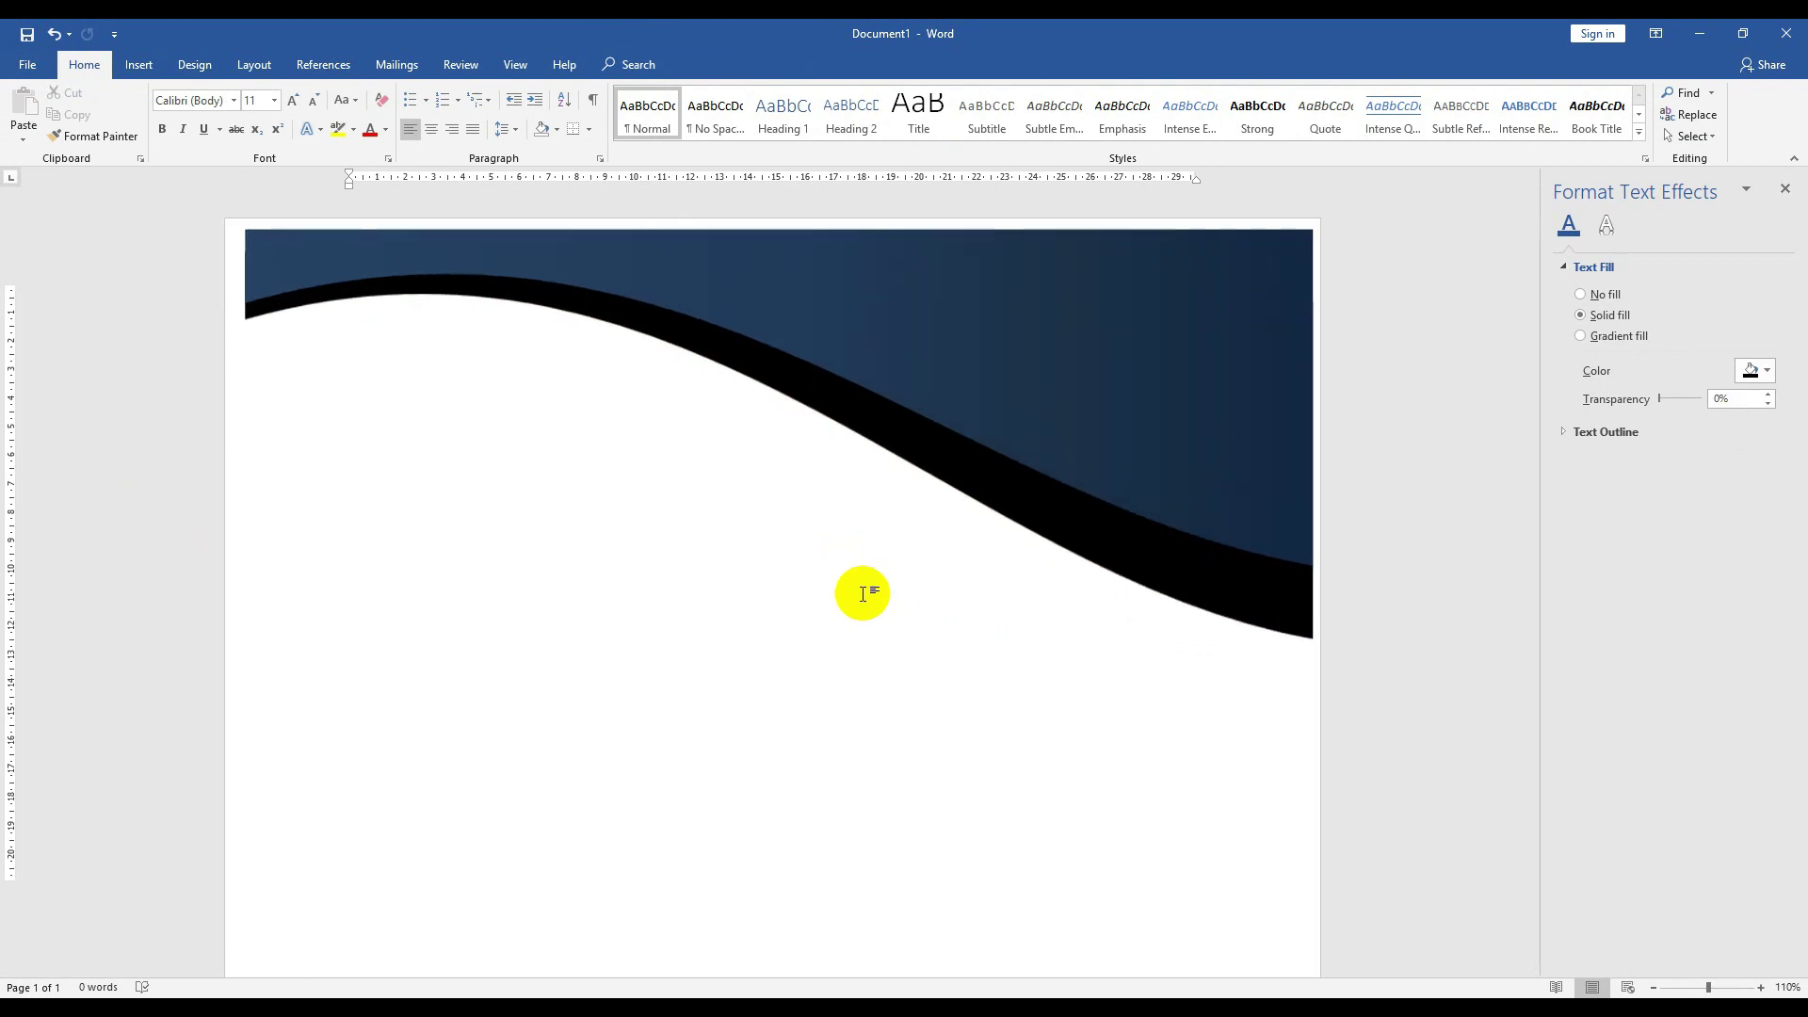
{"action": "scroll", "coordinate": [1078, 546], "scroll_direction": "up", "scroll_amount": 2, "text": "ctrl"}
{"action": "left_click", "coordinate": [1092, 550]}
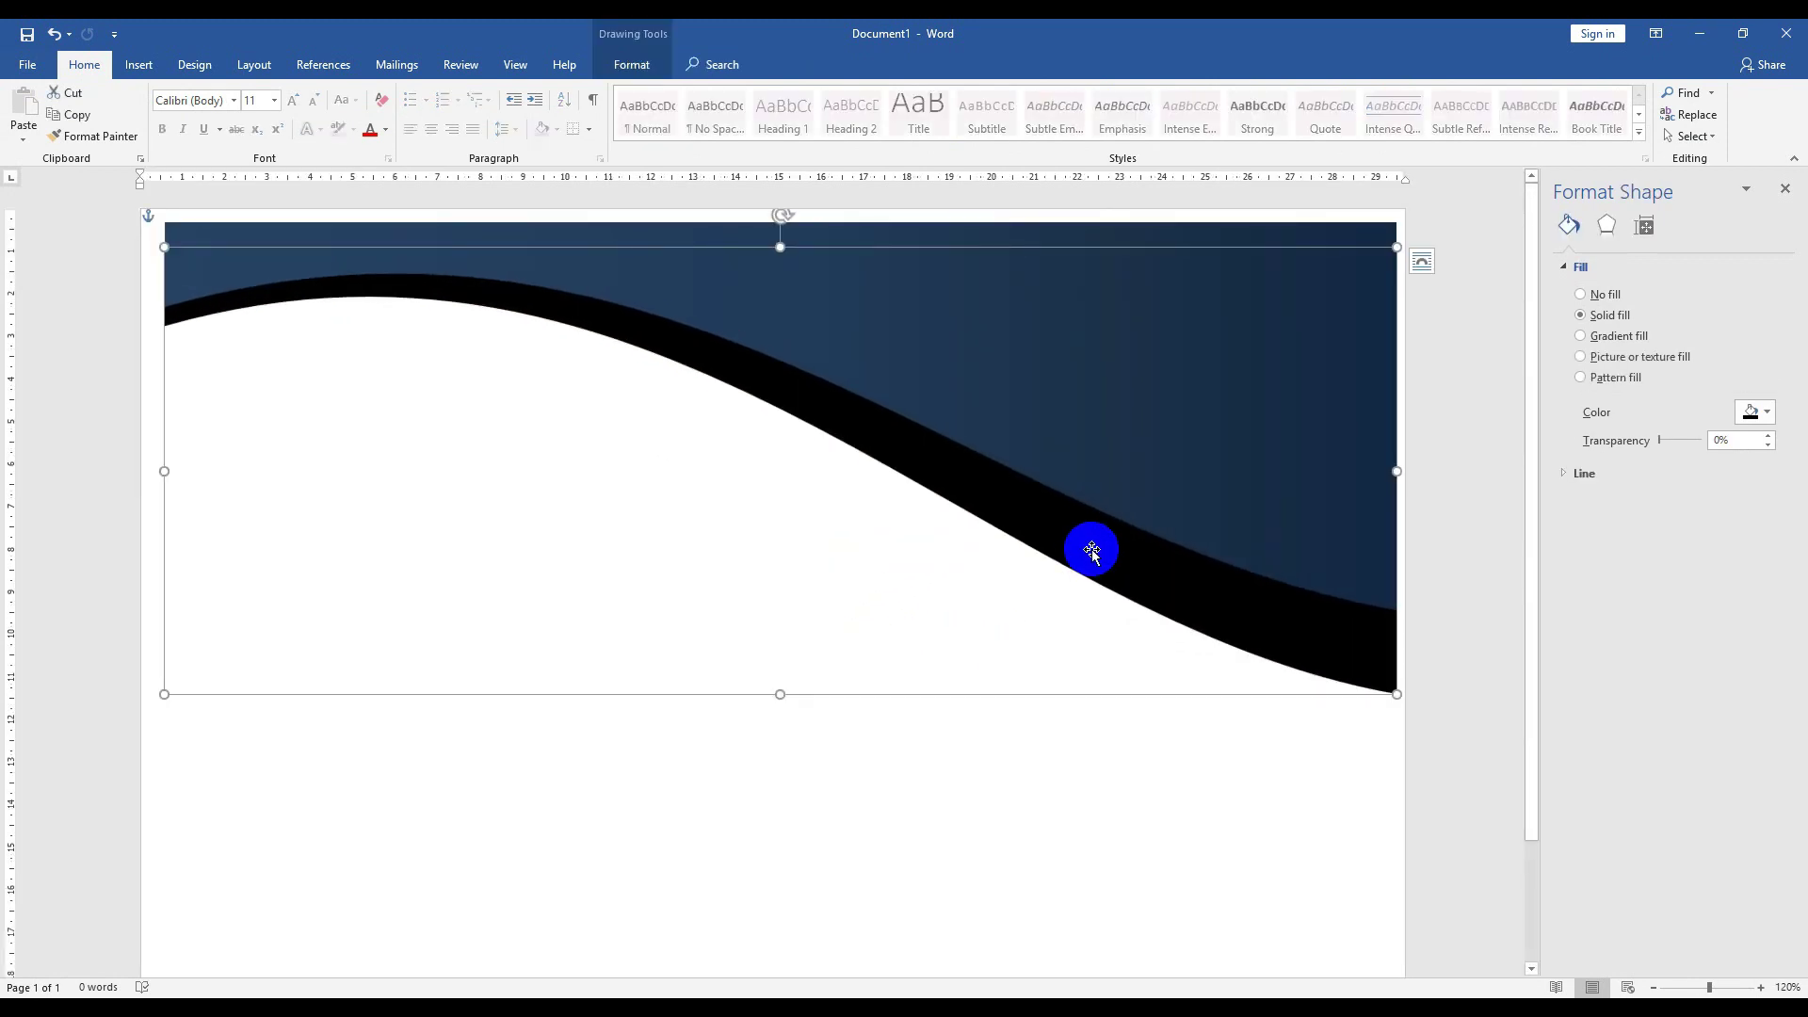
{"action": "left_click", "coordinate": [1592, 338]}
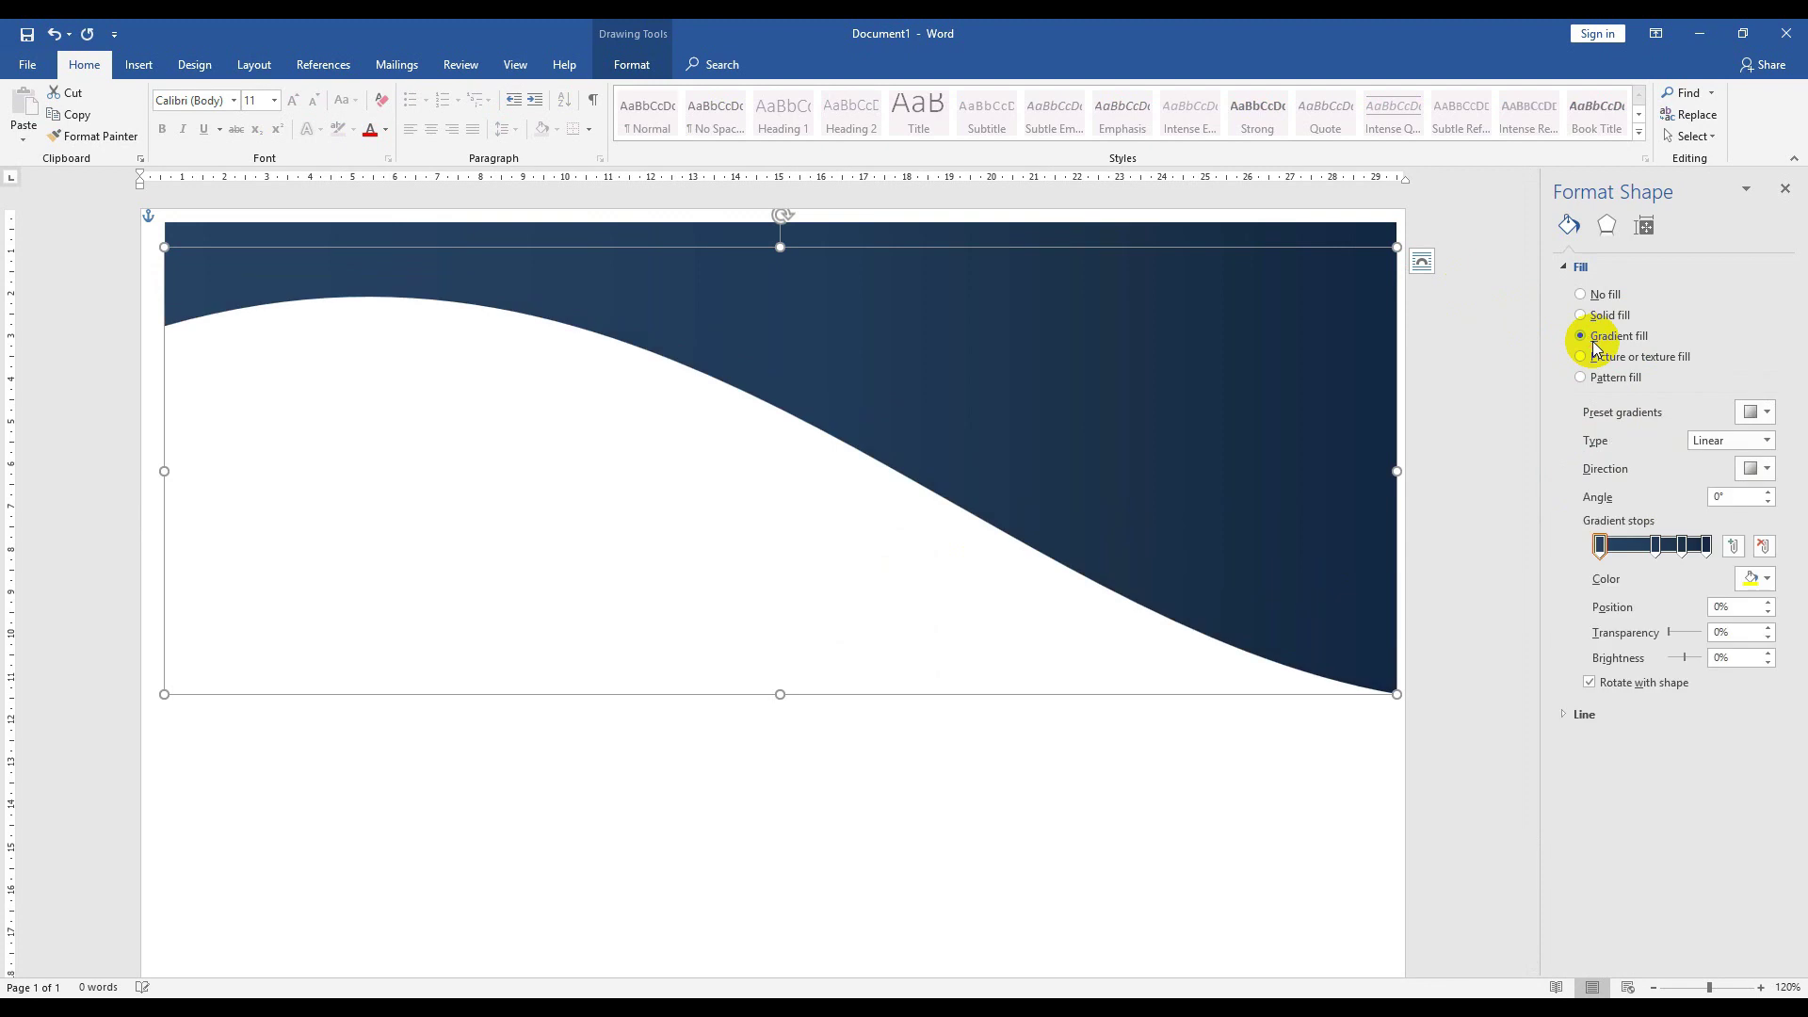
- Set the first gradient stop's colour with Green 35 and Blue 59
{"action": "left_click", "coordinate": [1602, 546]}
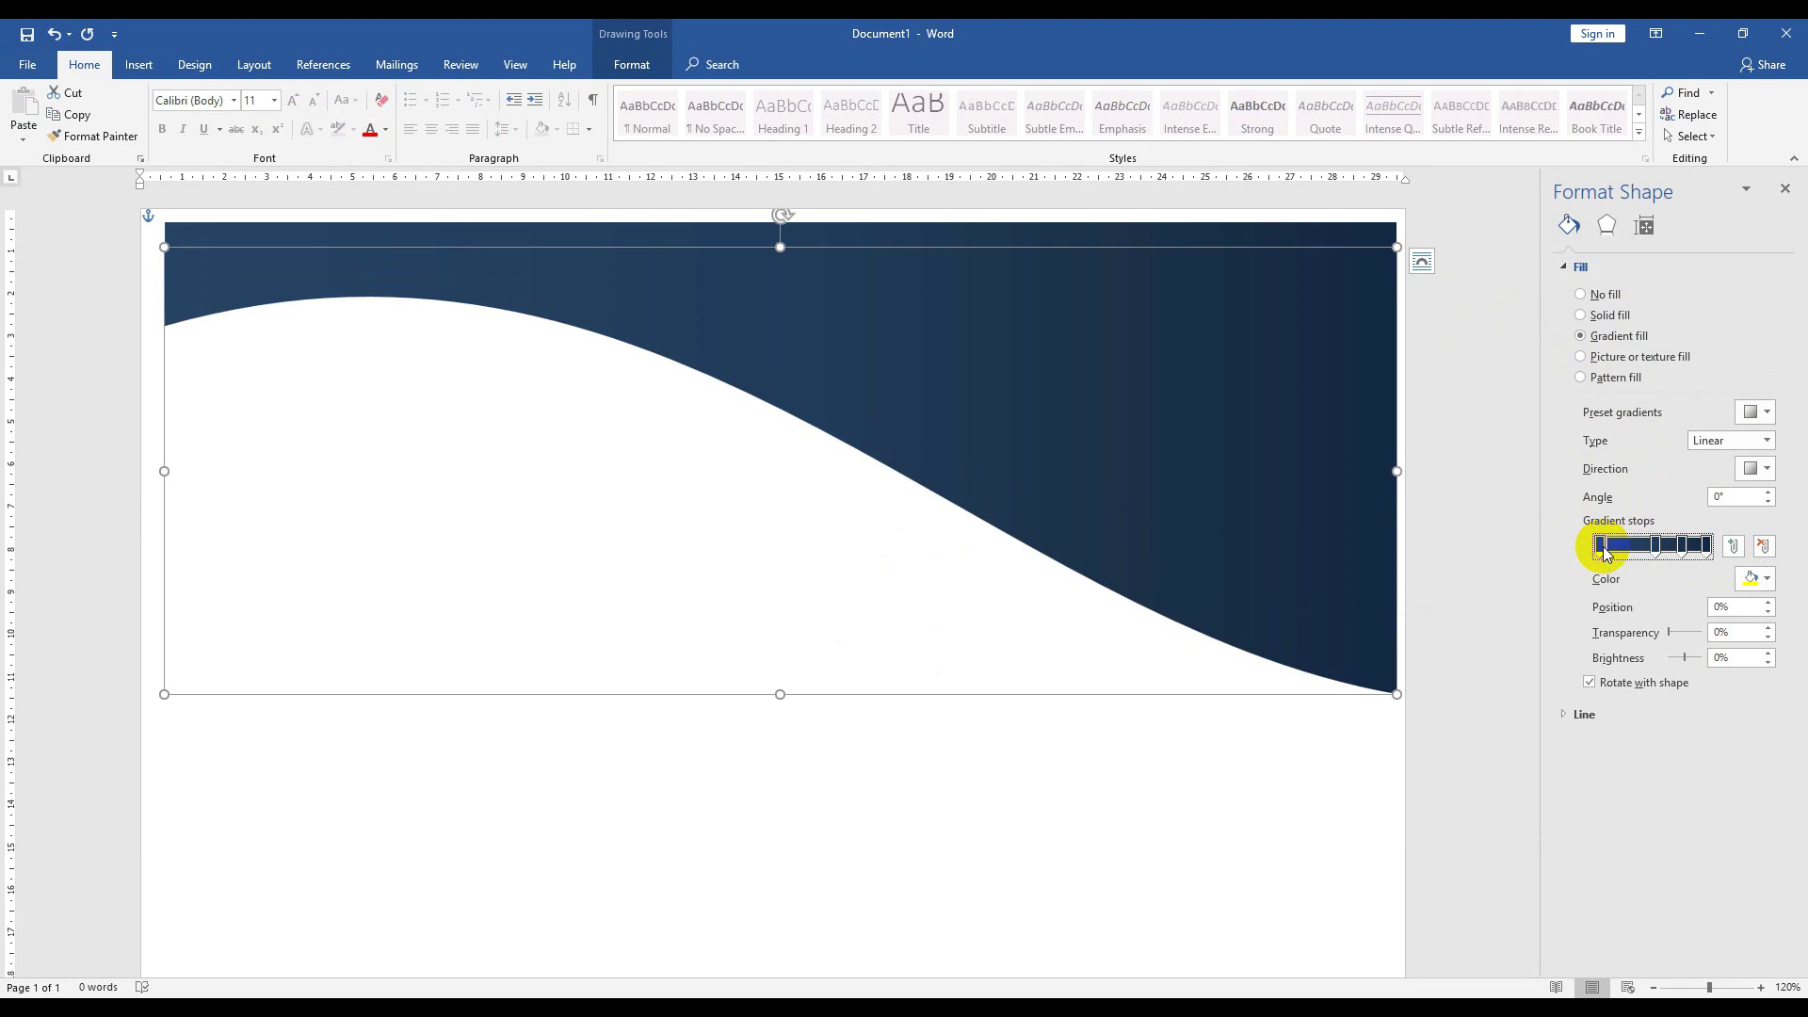
{"action": "left_click", "coordinate": [1754, 578]}
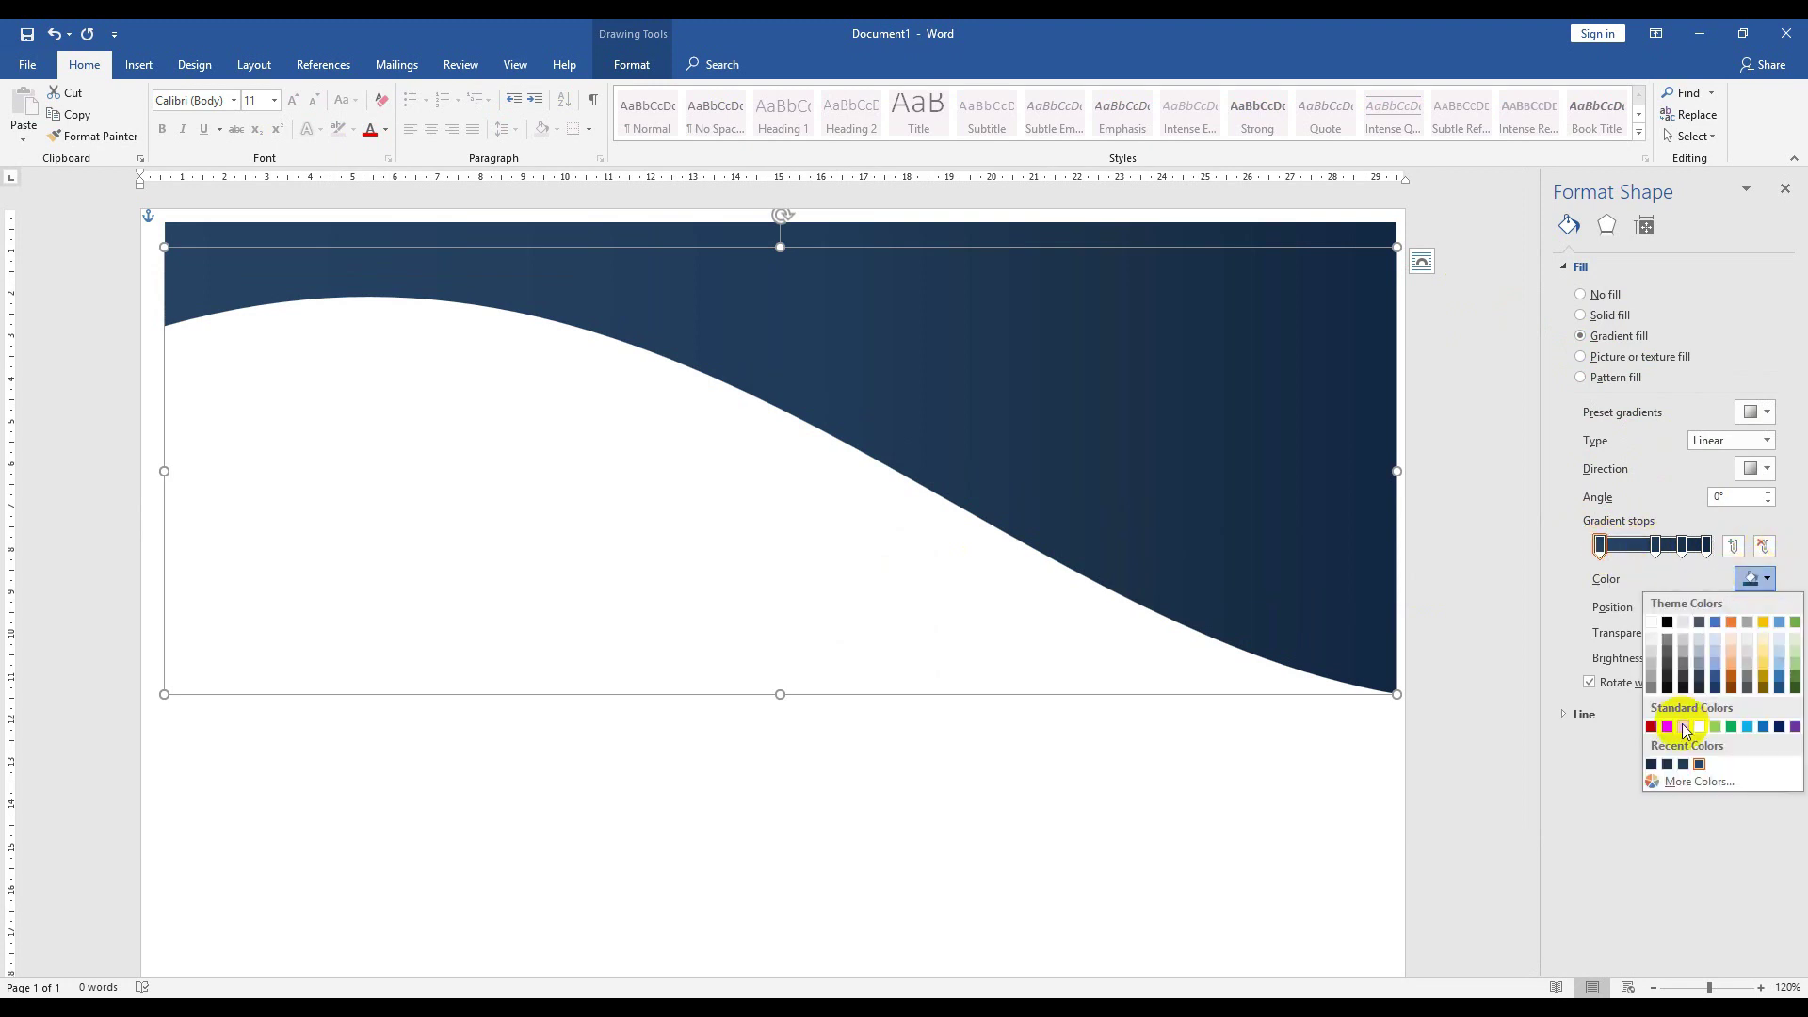
{"action": "left_click", "coordinate": [1676, 781]}
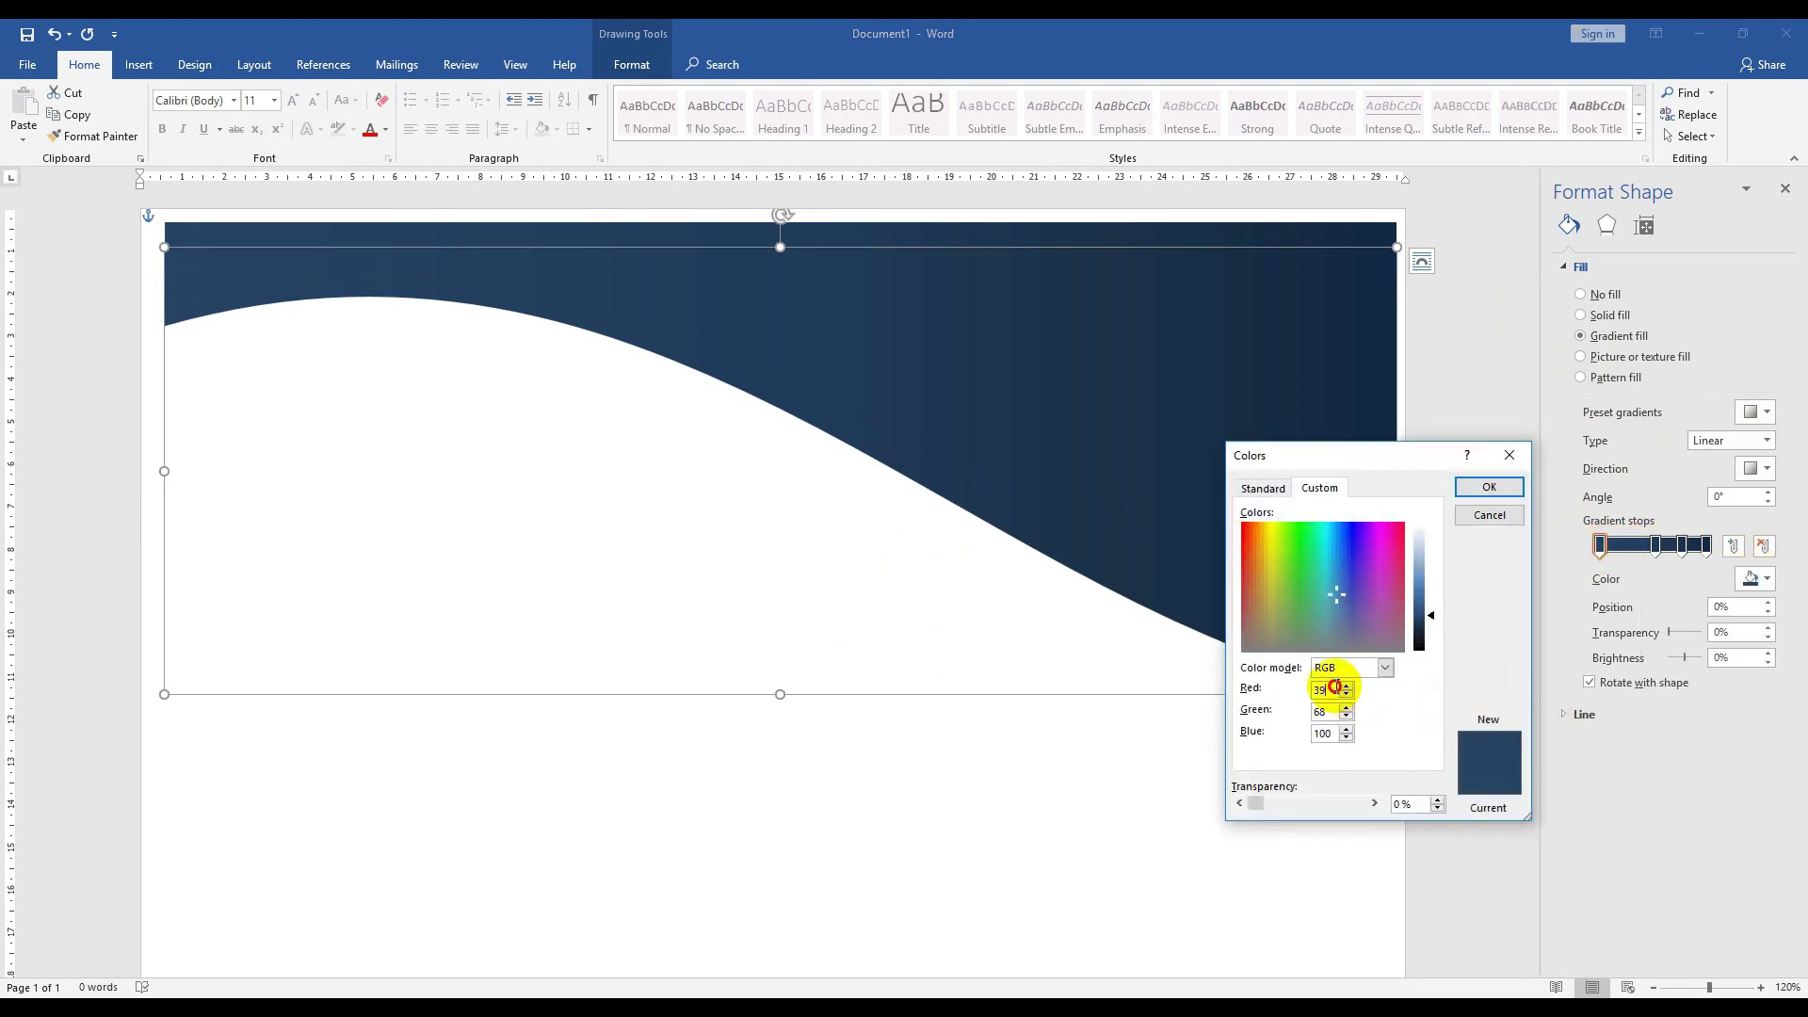
{"action": "left_click_drag", "start_coordinate": [1334, 688], "coordinate": [1255, 676]}
{"action": "type", "text": "13"}
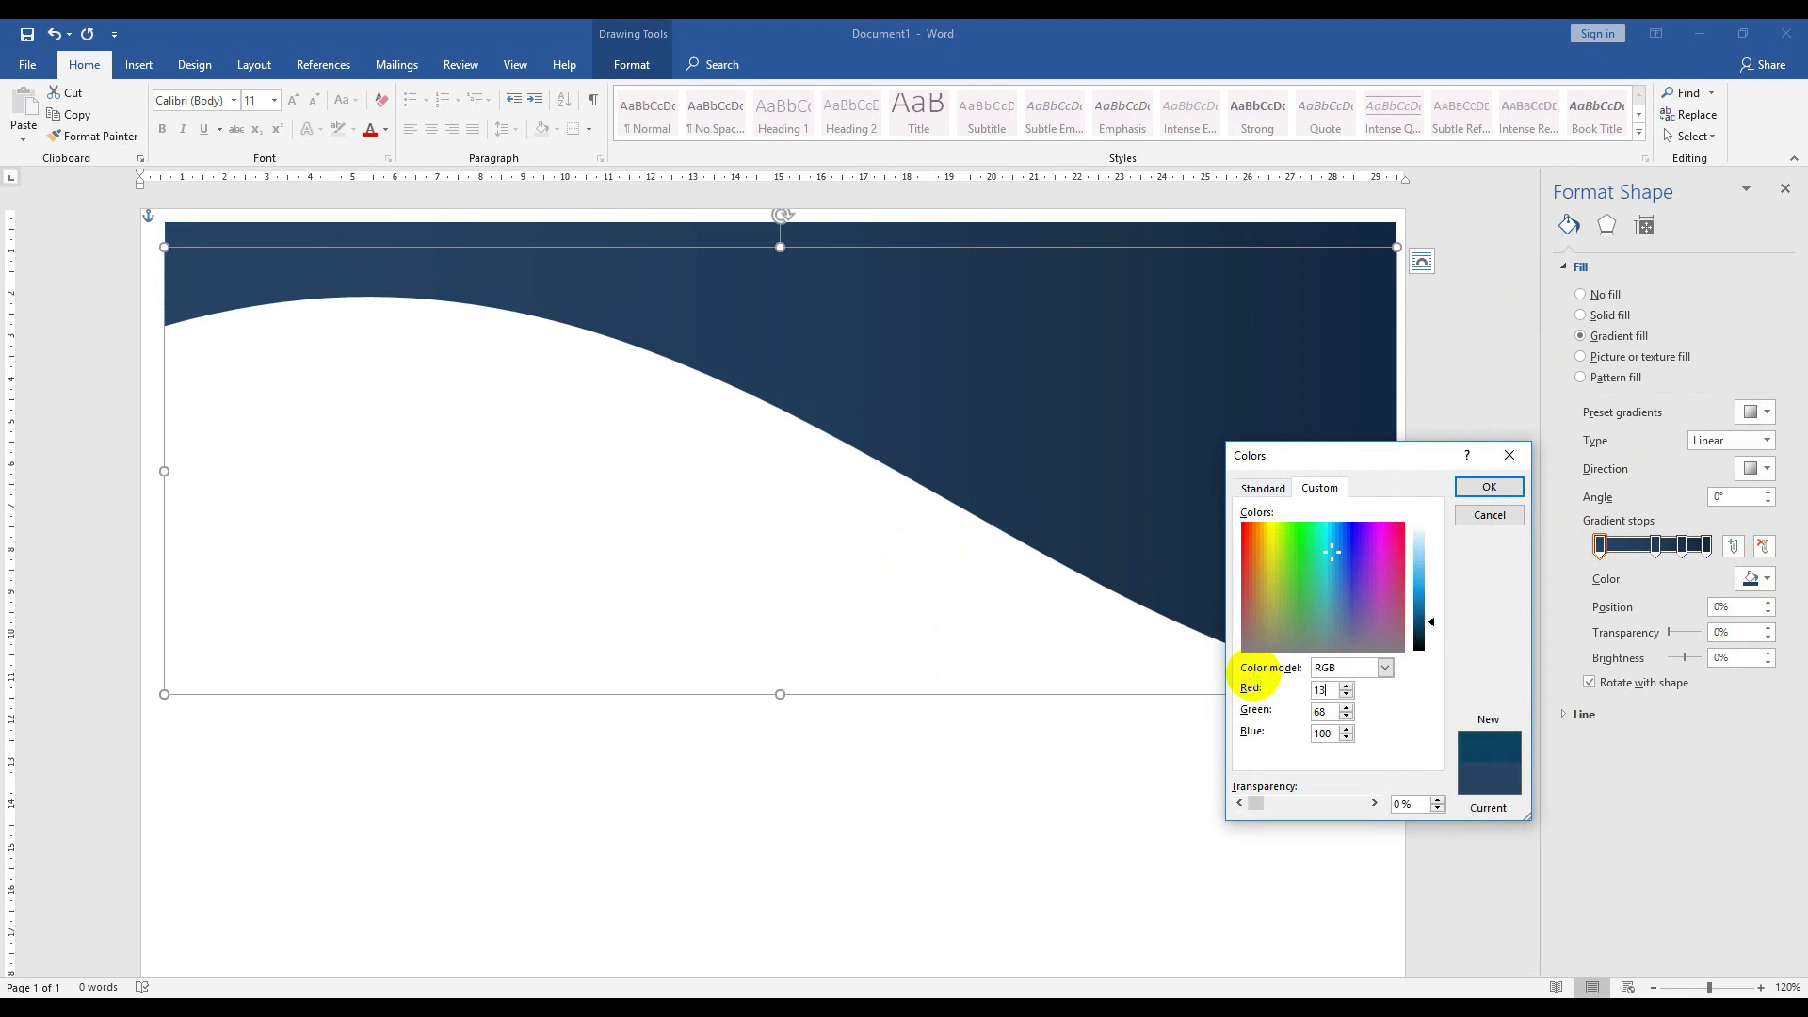
{"action": "key", "text": "Tab"}
{"action": "type", "text": "35"}
{"action": "key", "text": "Tab"}
{"action": "type", "text": "59"}
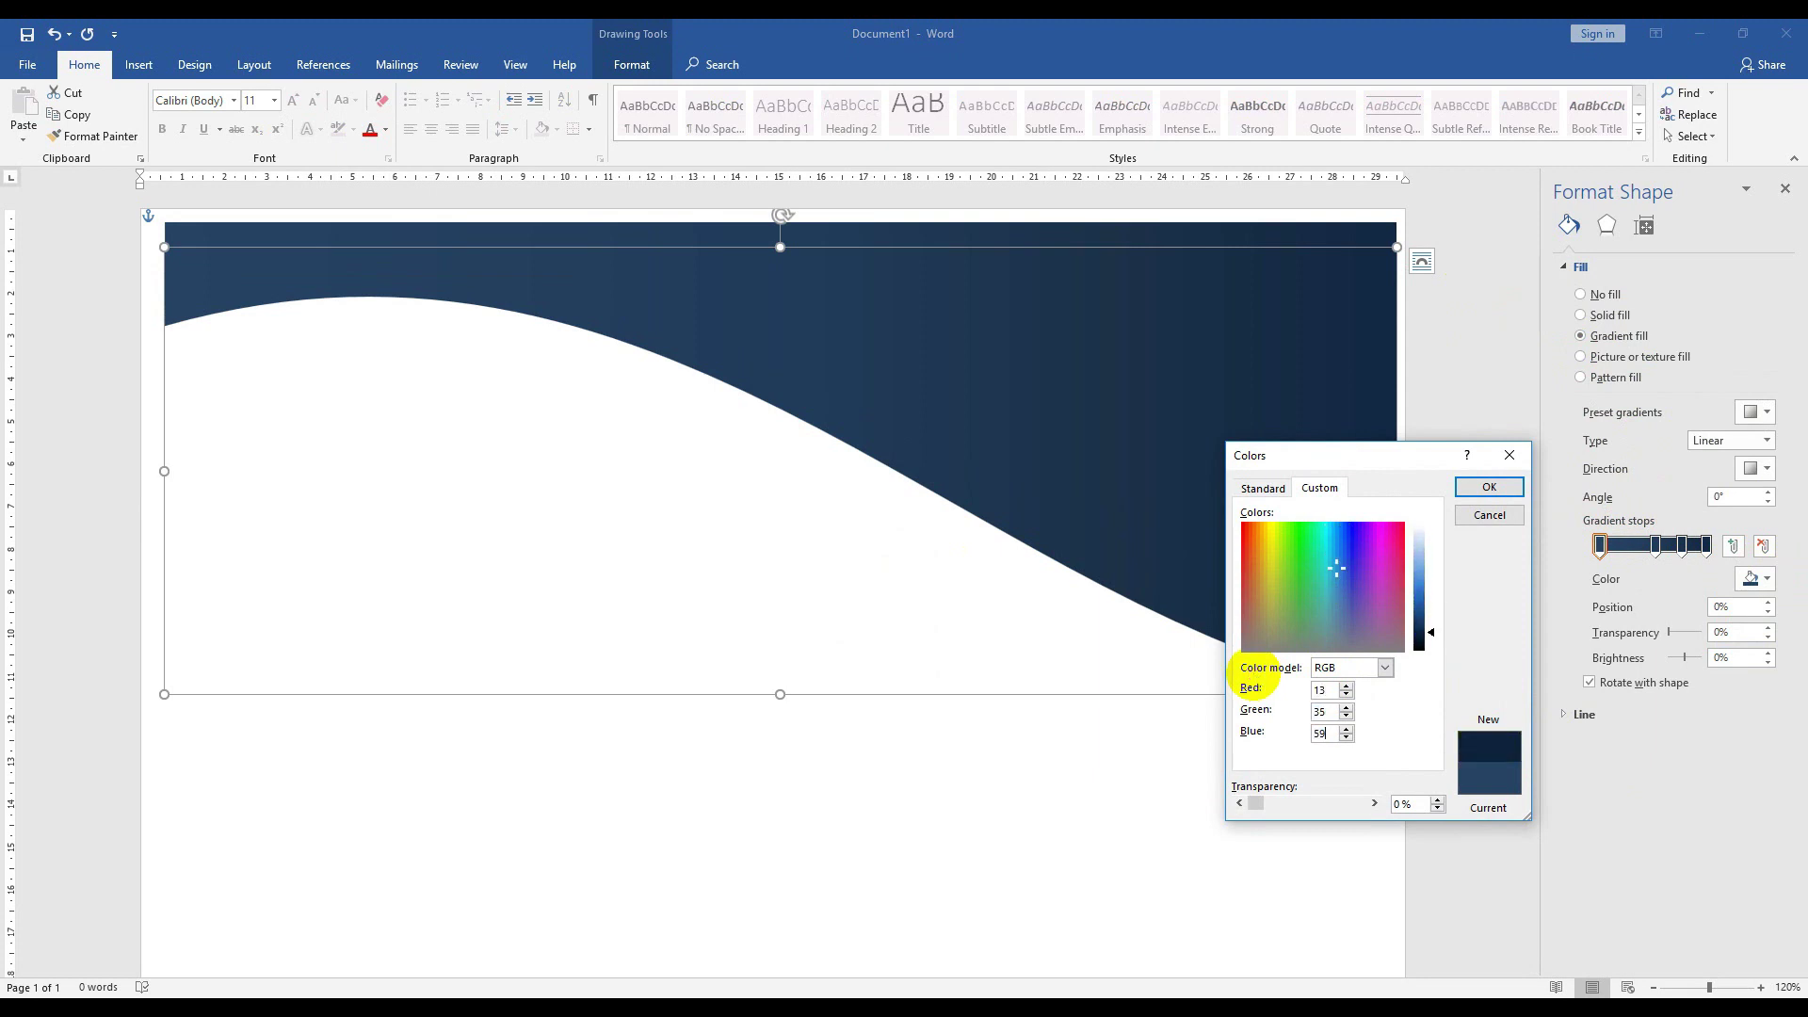
{"action": "key", "text": "Return"}
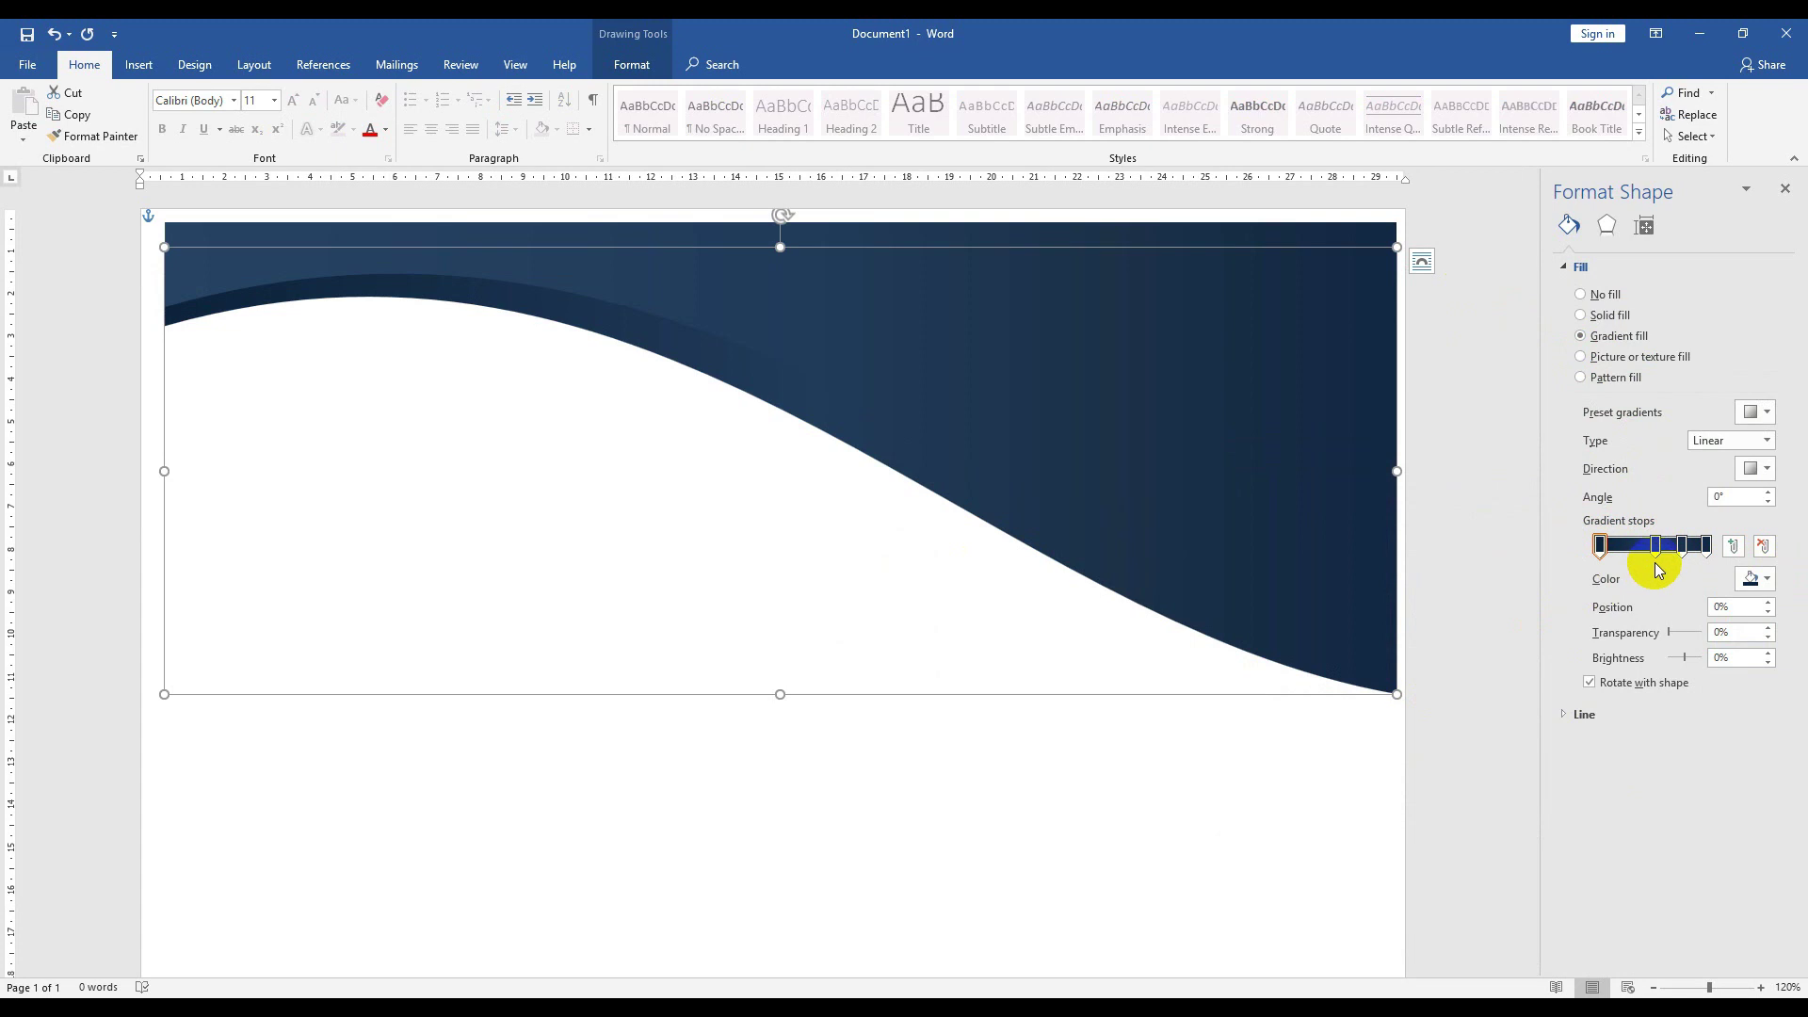
- Change the middle gradient stop's Red value to 3
{"action": "left_click", "coordinate": [1657, 547]}
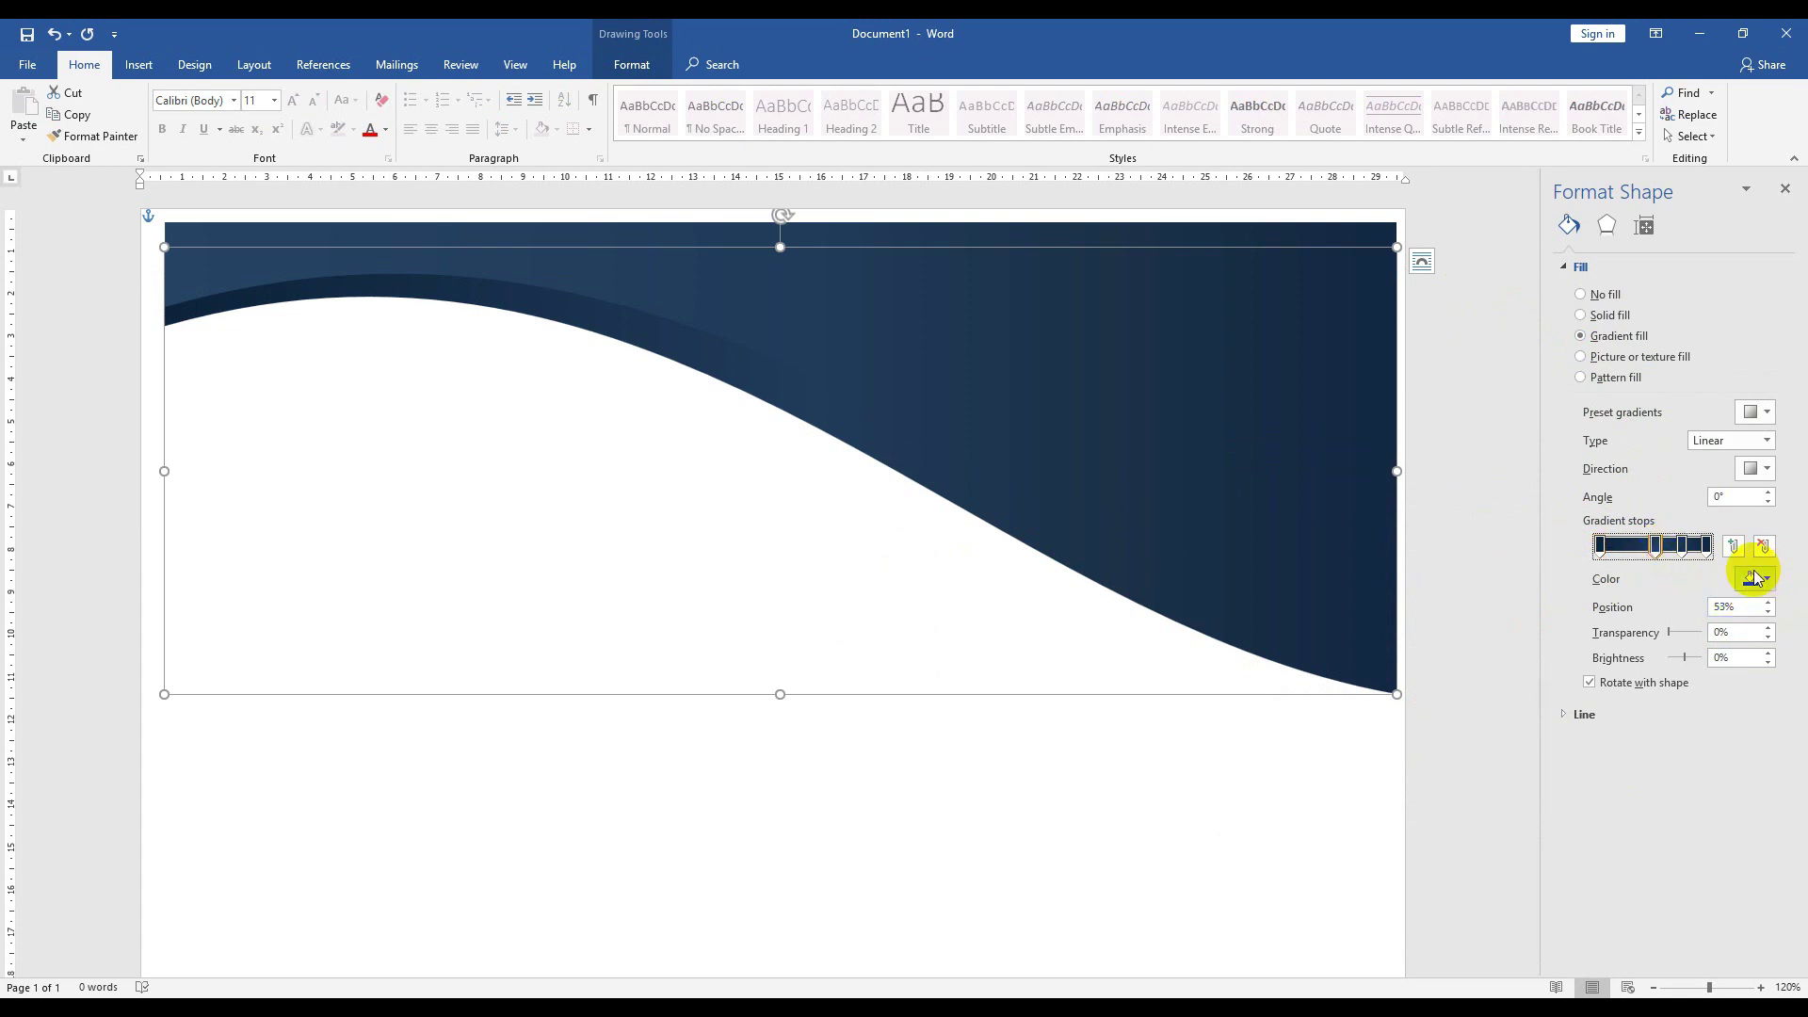
{"action": "left_click", "coordinate": [1753, 578]}
{"action": "left_click", "coordinate": [1699, 782]}
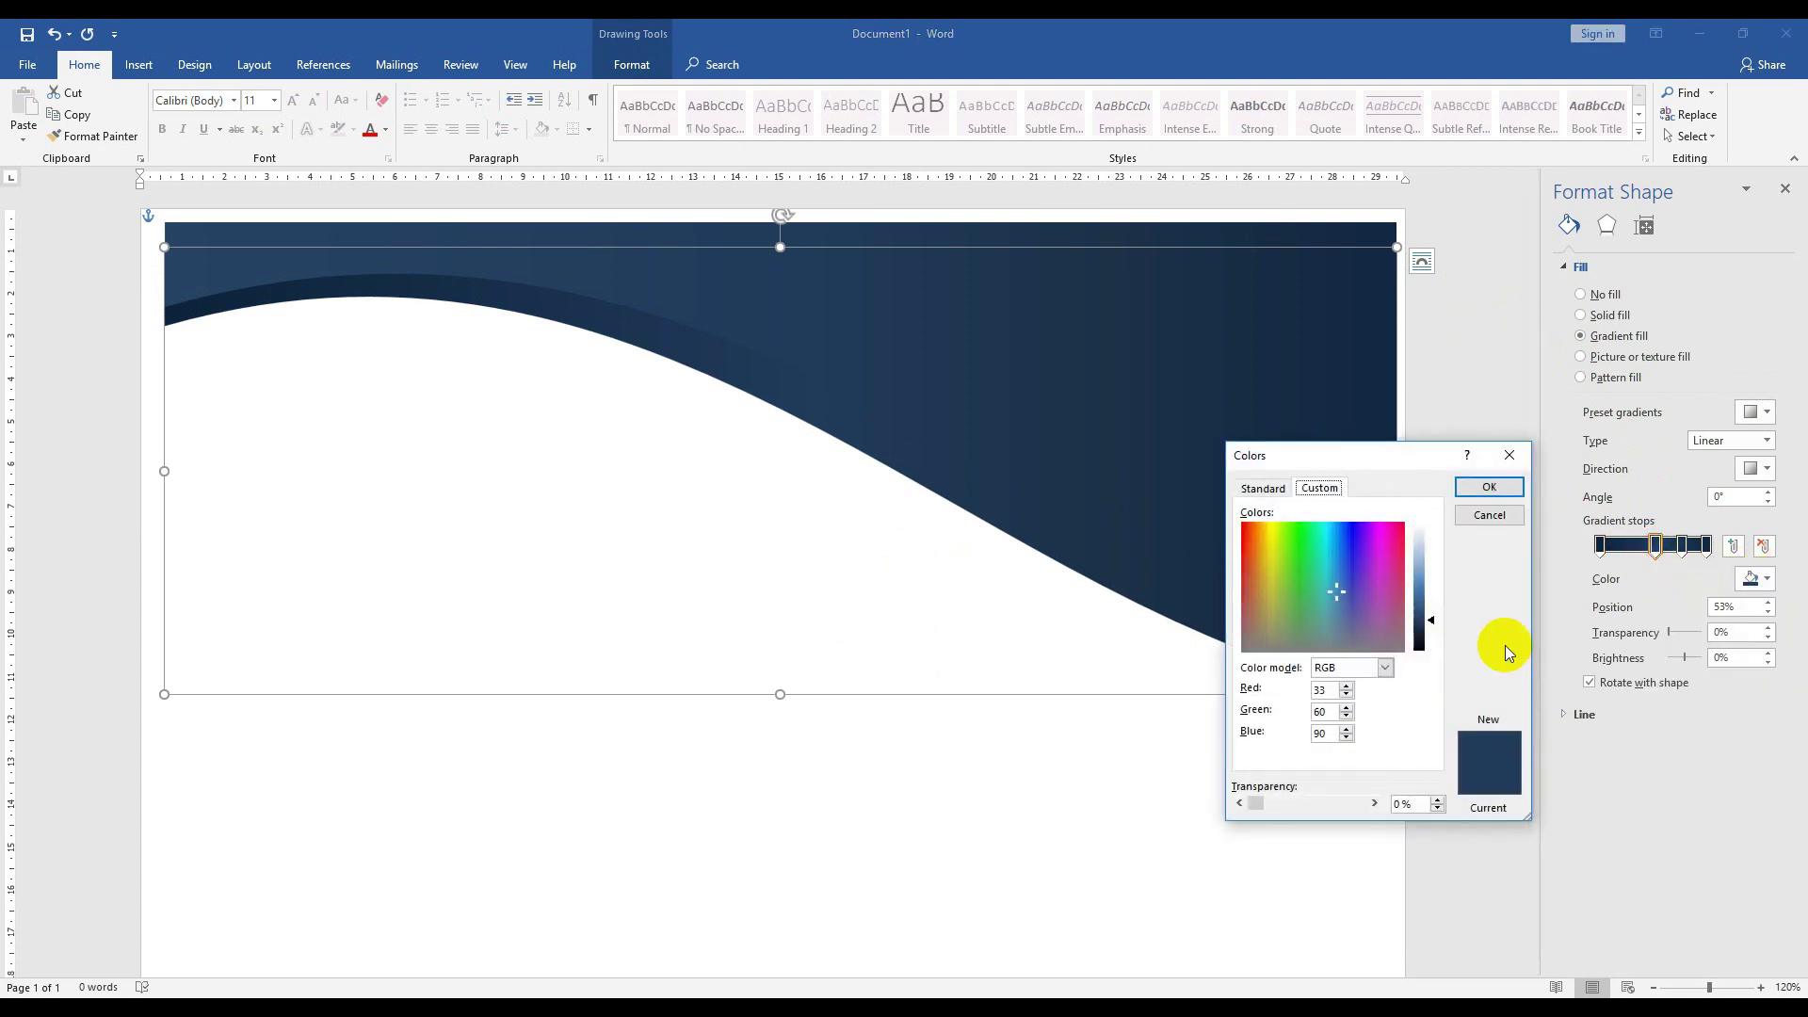
{"action": "left_click_drag", "start_coordinate": [1326, 690], "coordinate": [1290, 699]}
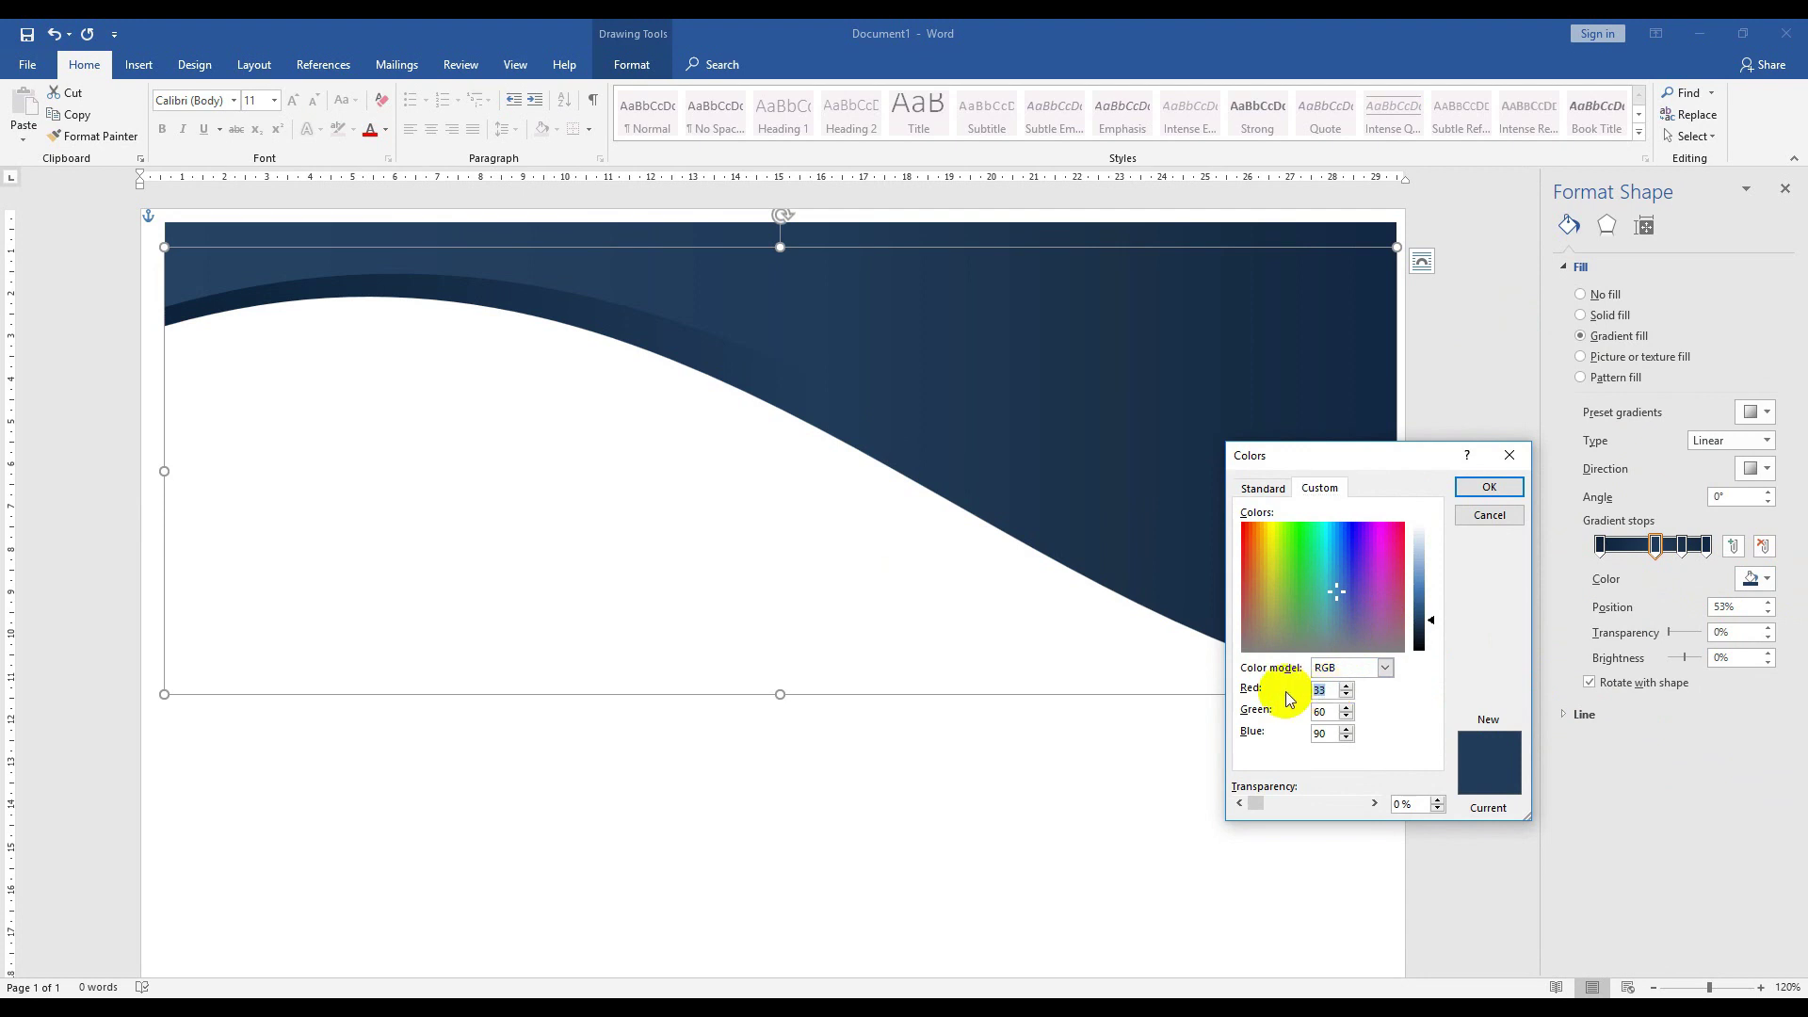
{"action": "type", "text": "3"}
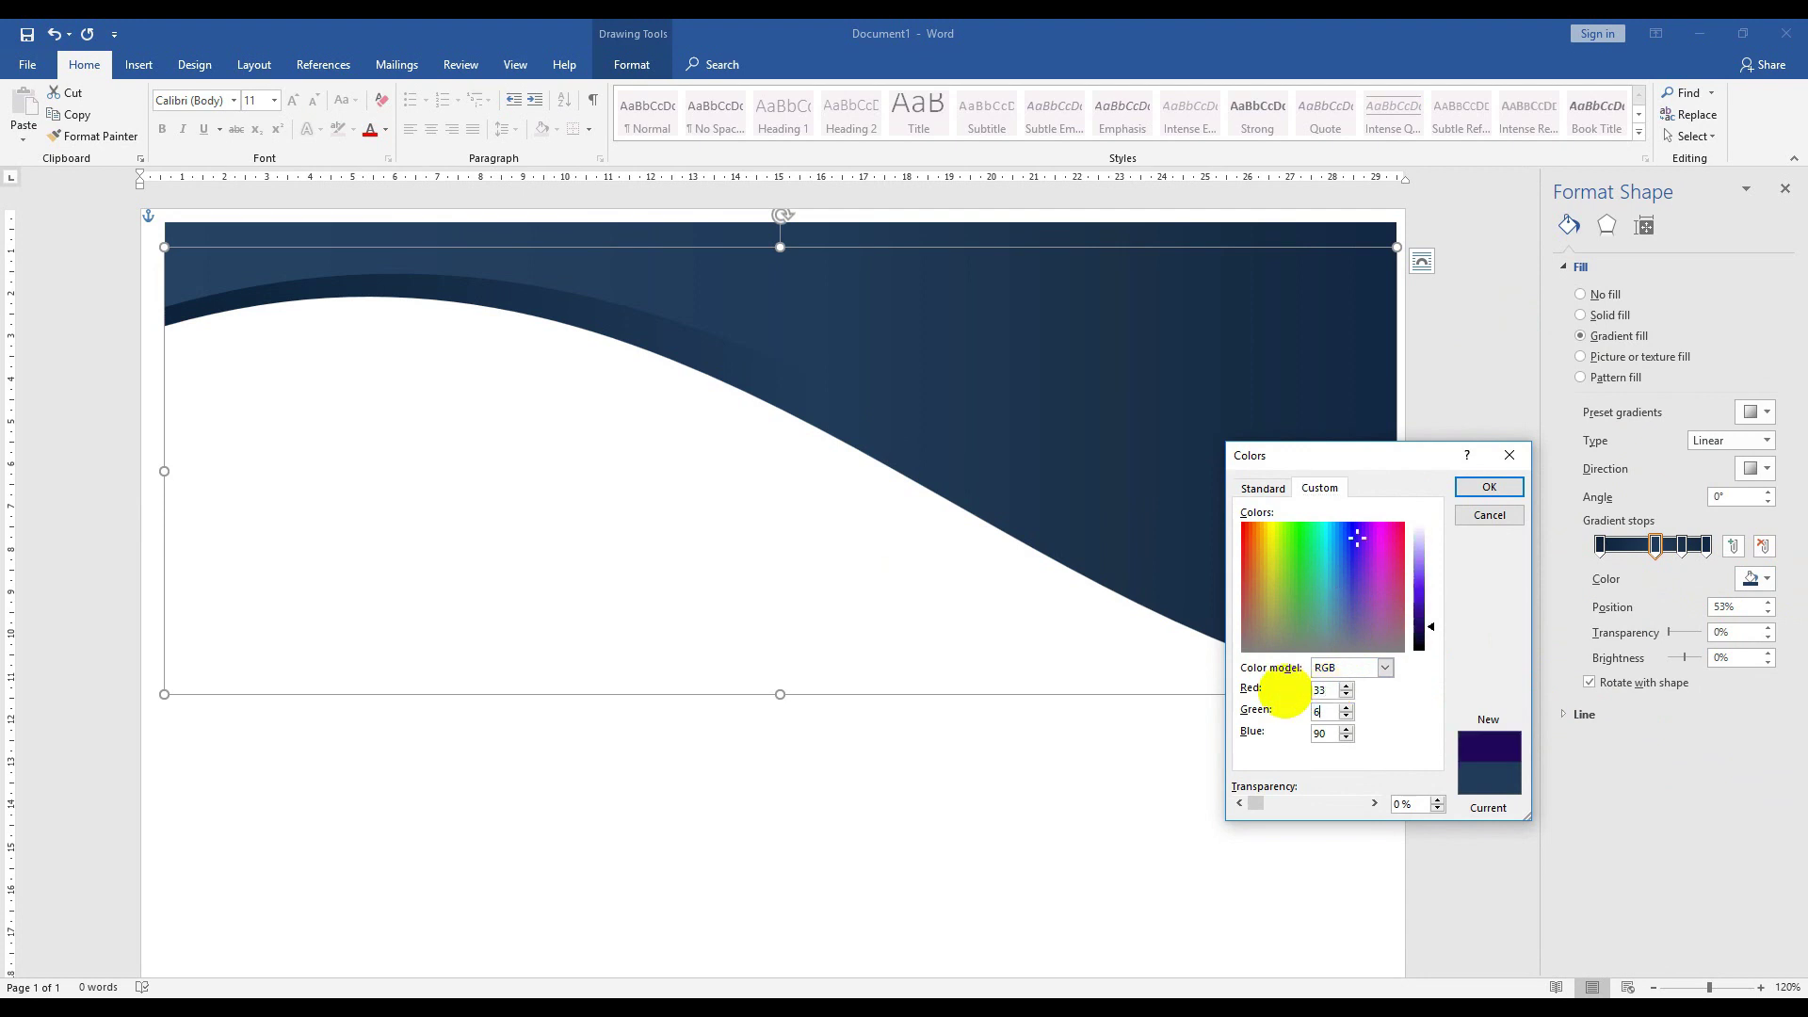
{"action": "key", "text": "Return"}
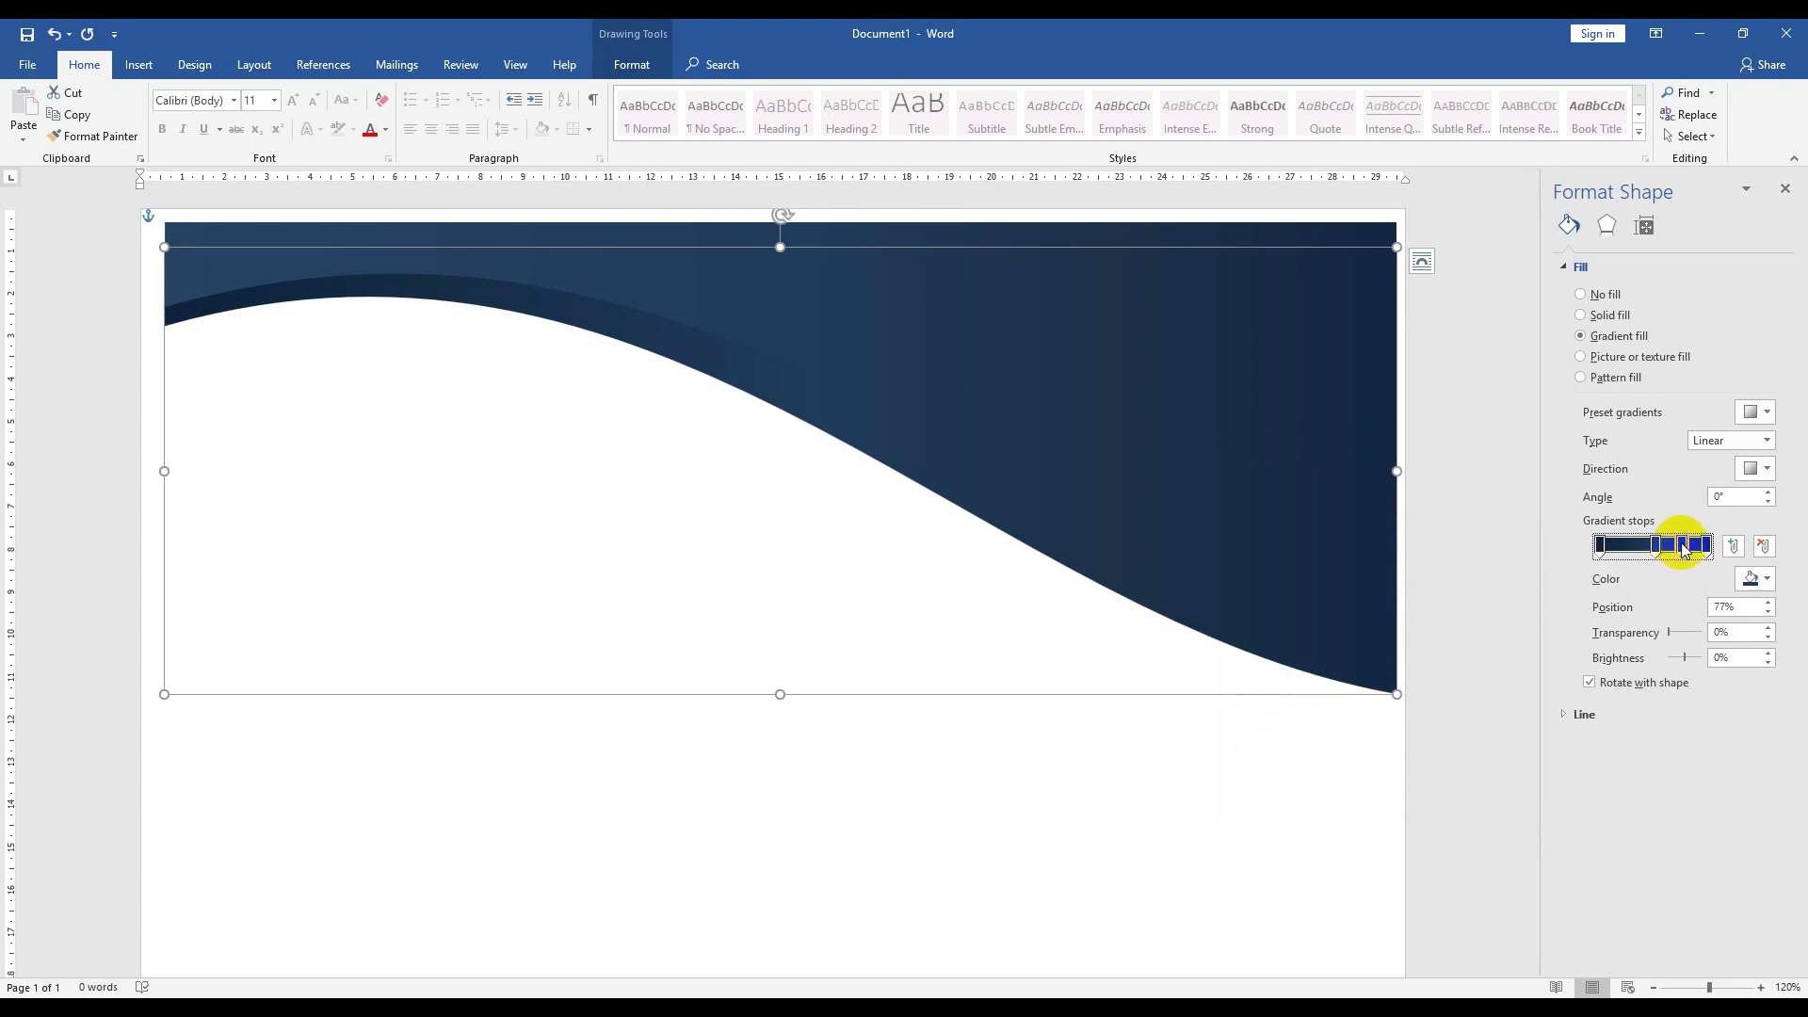
- Give the 77% gradient stop a dark navy colour, entering 654 for Red
{"action": "left_click", "coordinate": [1755, 578]}
{"action": "left_click", "coordinate": [1685, 784]}
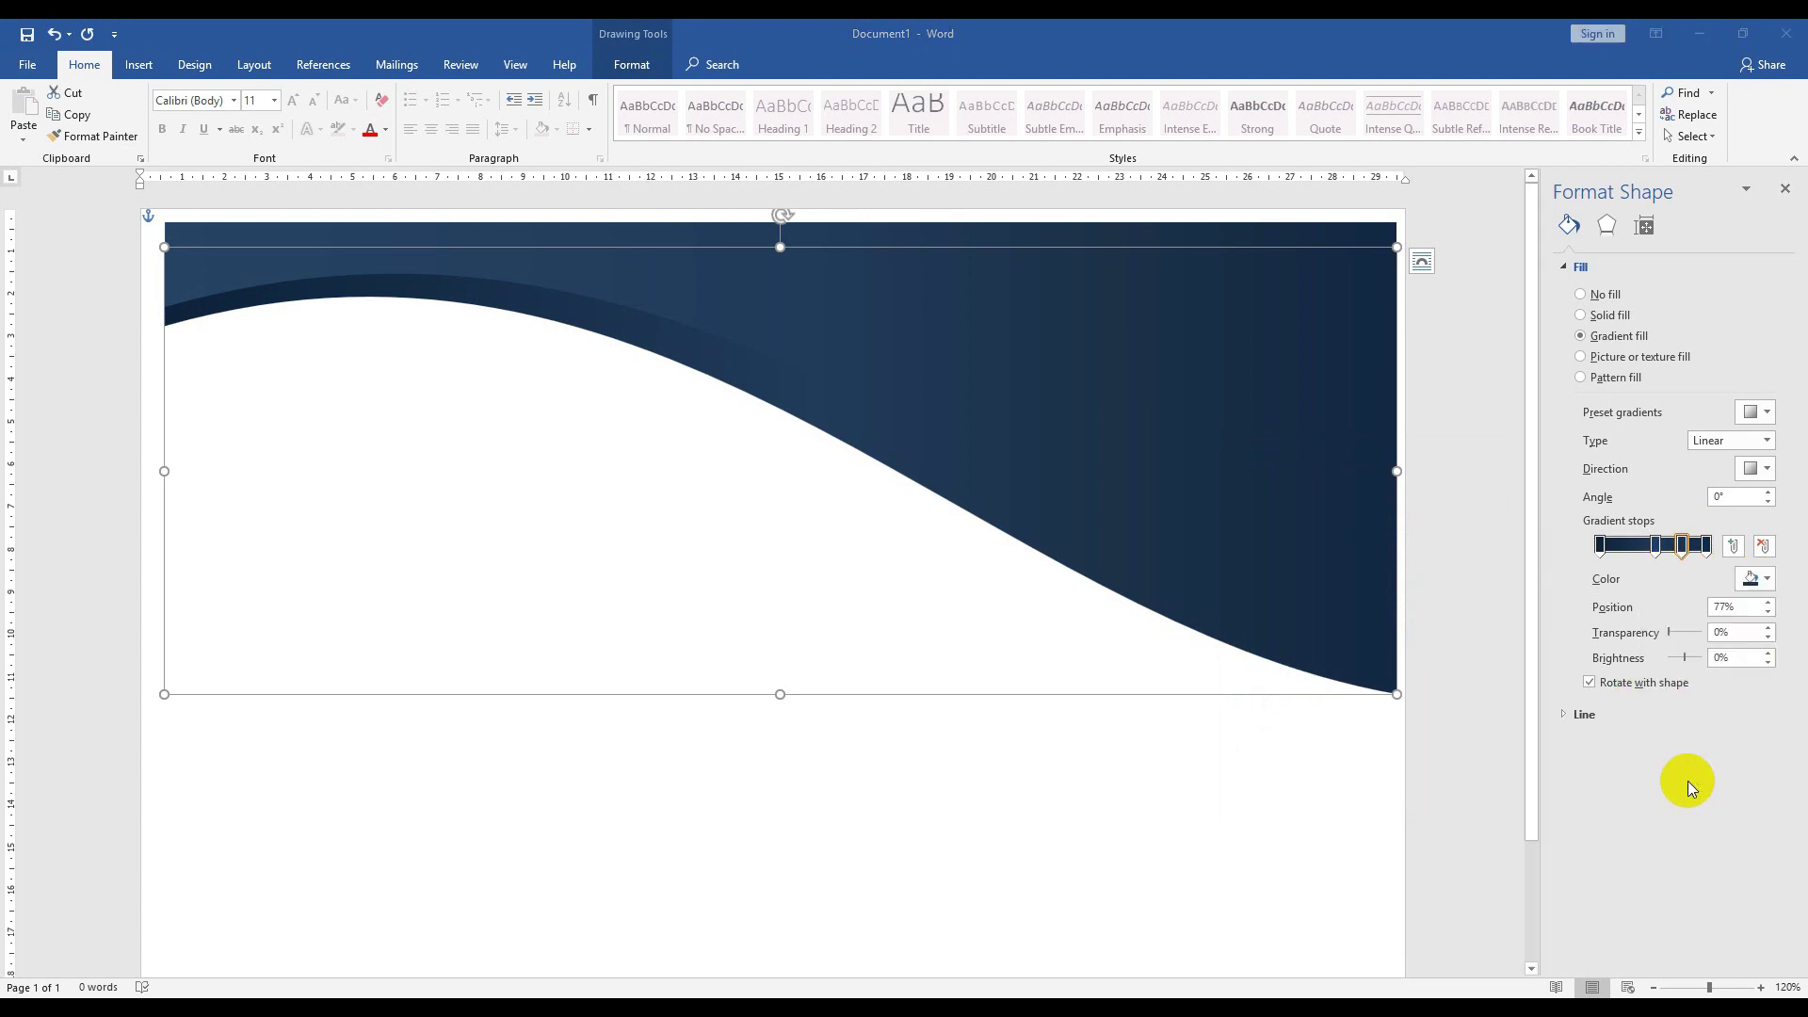
{"action": "left_click_drag", "start_coordinate": [1332, 692], "coordinate": [1243, 691]}
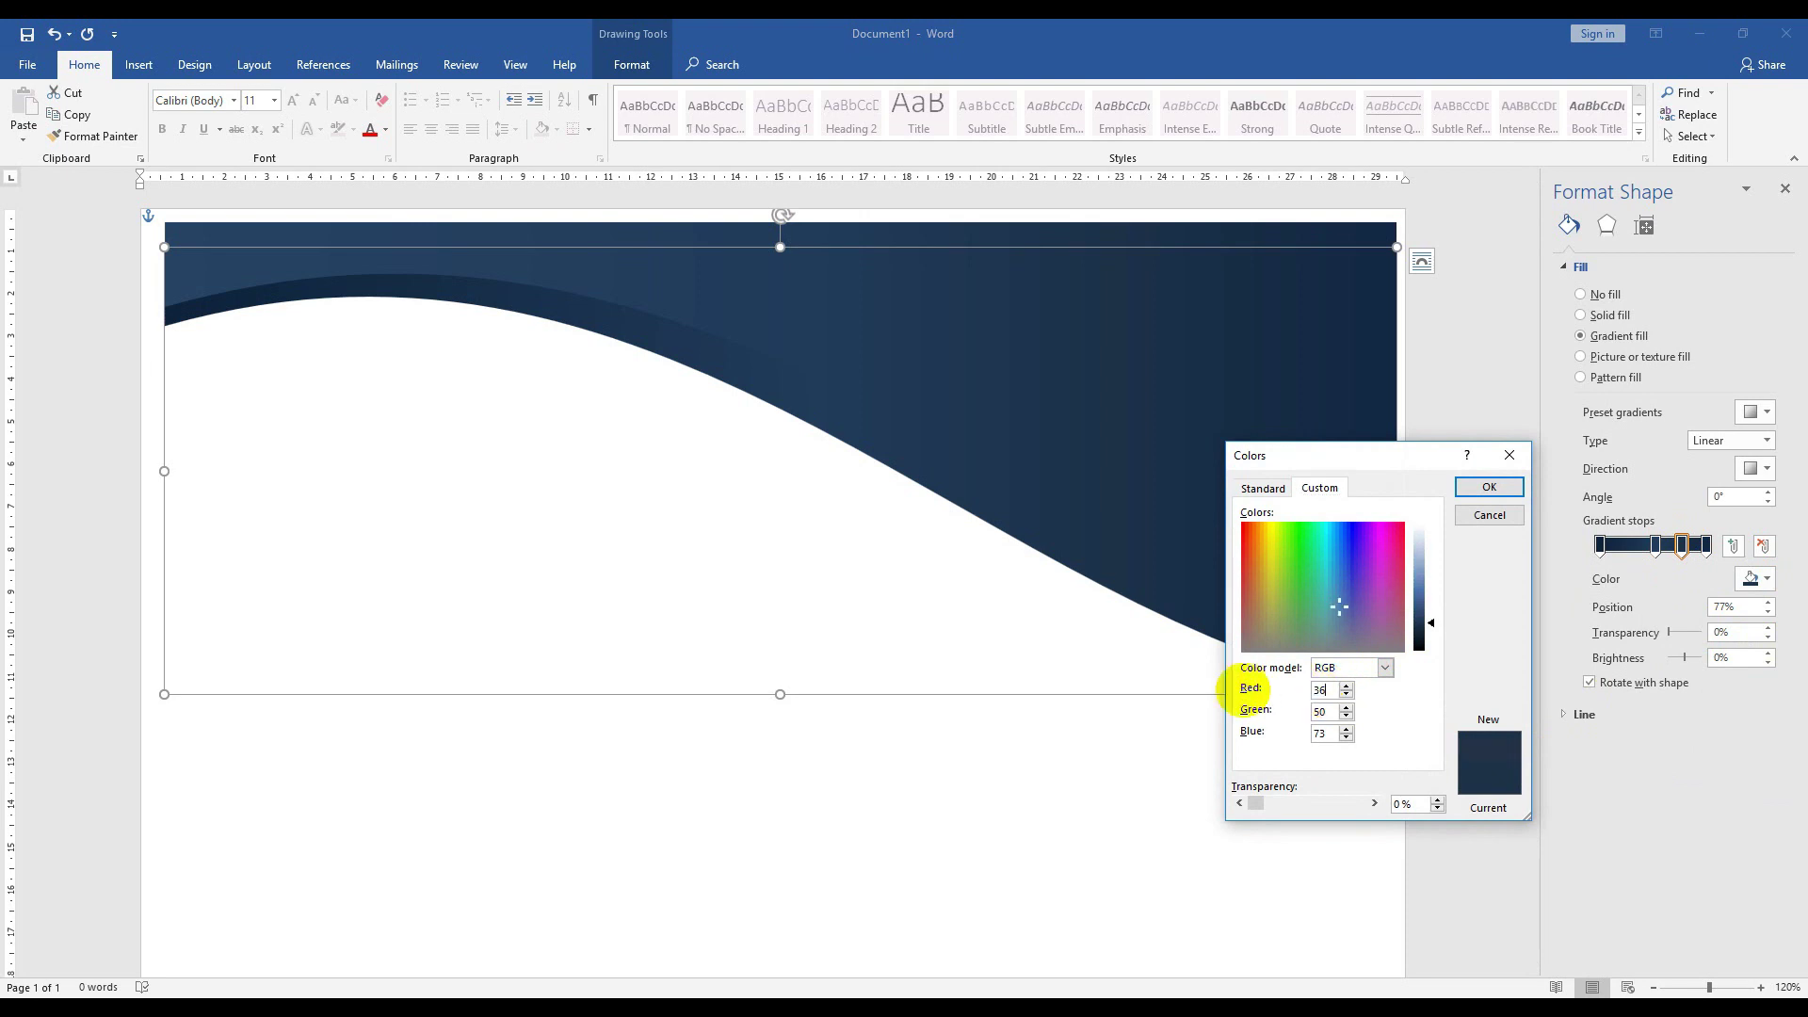
{"action": "type", "text": "65"}
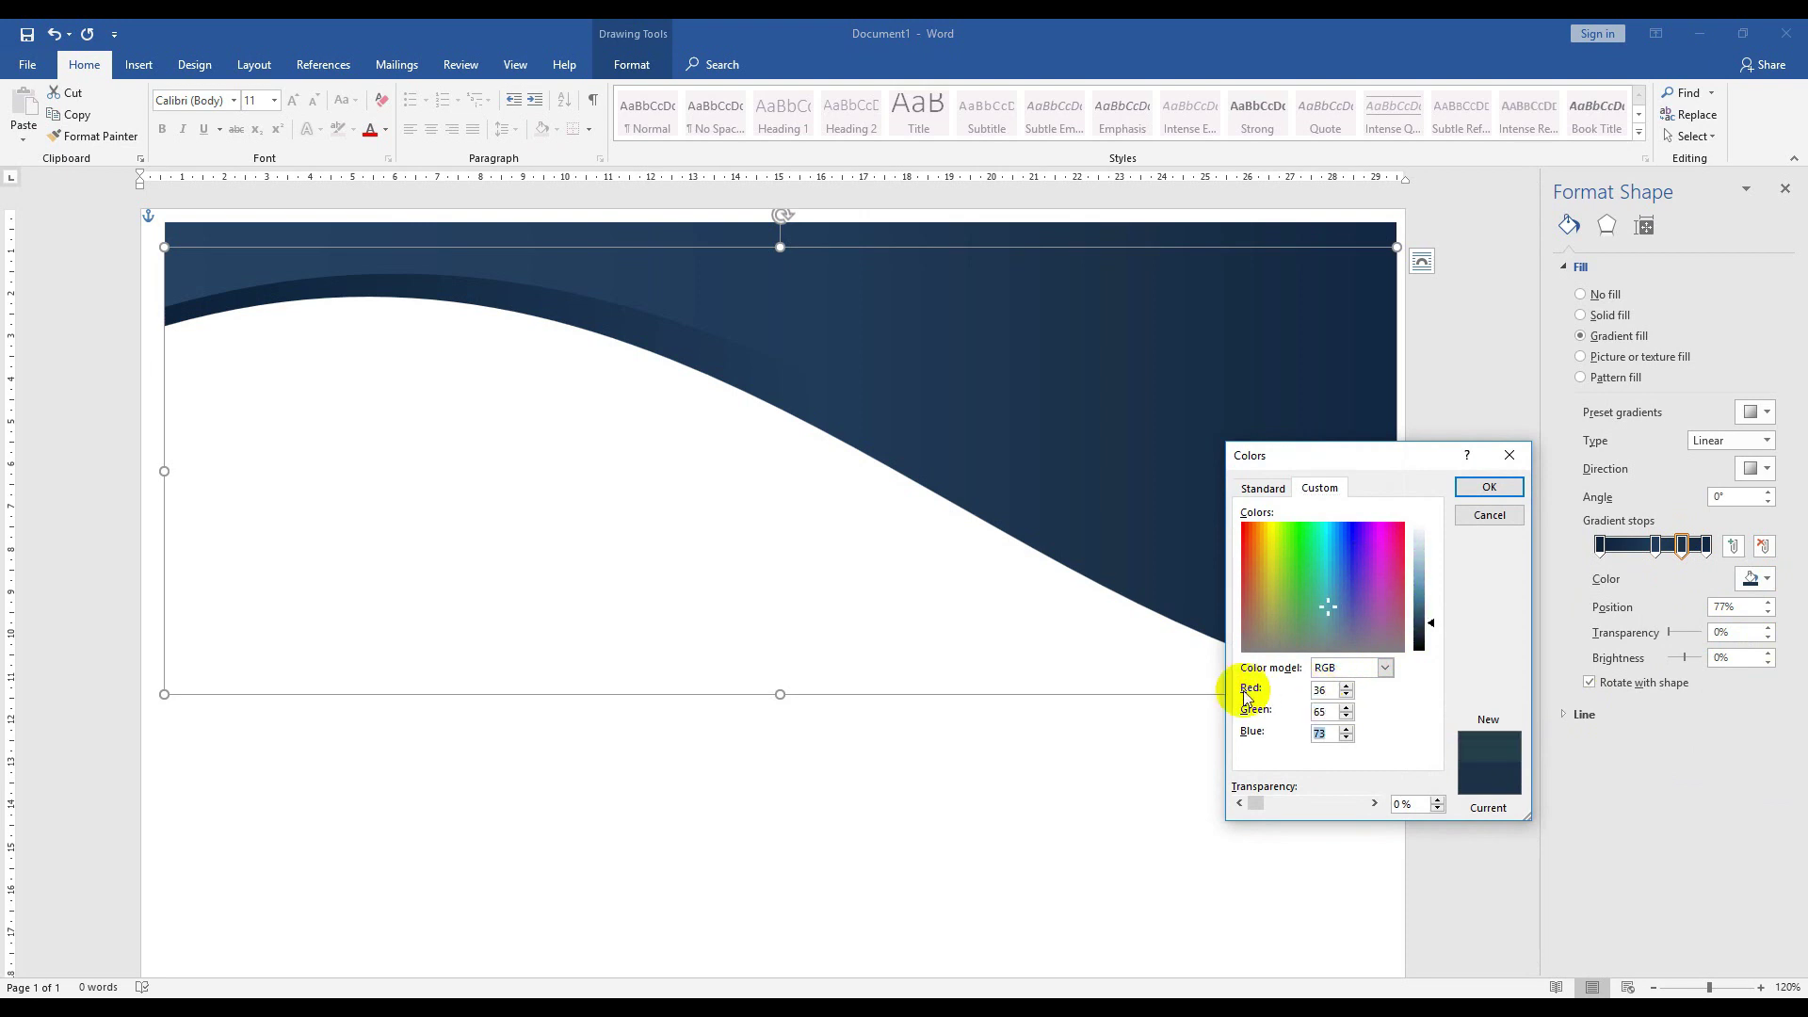
{"action": "type", "text": "4"}
{"action": "key", "text": "Return"}
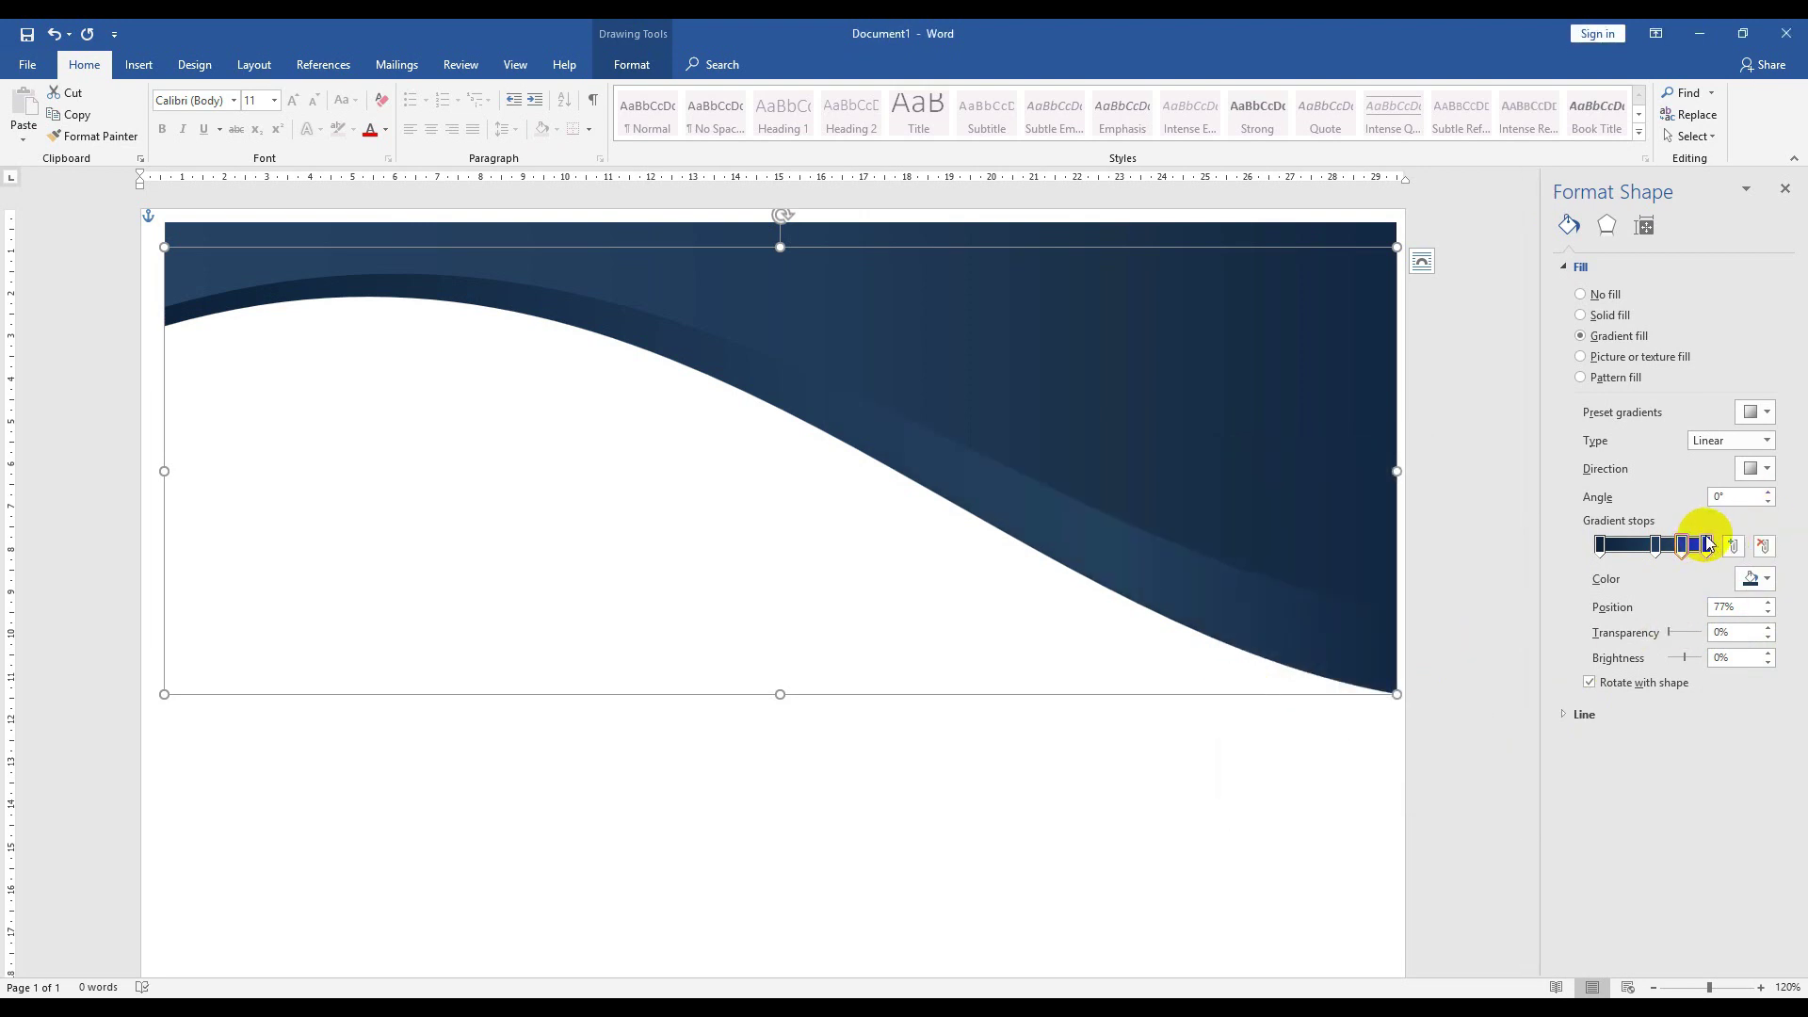
- Set the last gradient stop's Red value to 52
{"action": "left_click", "coordinate": [1754, 578]}
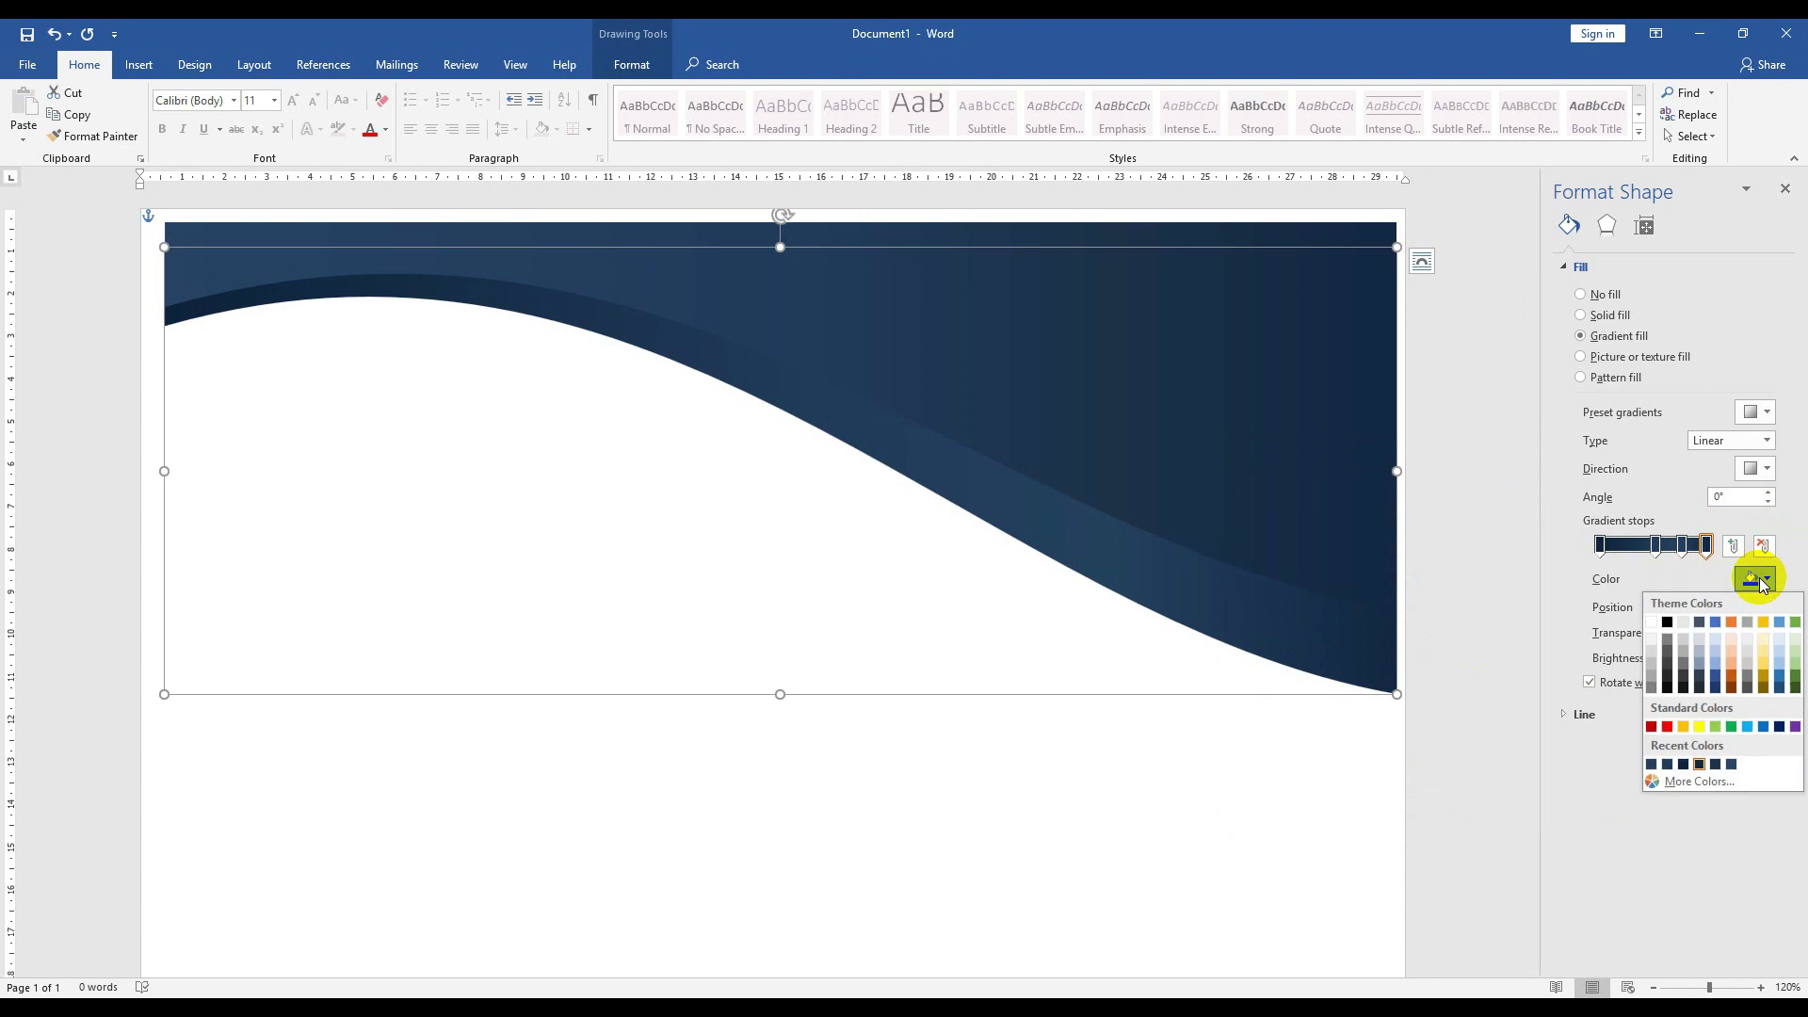
{"action": "left_click", "coordinate": [1683, 789]}
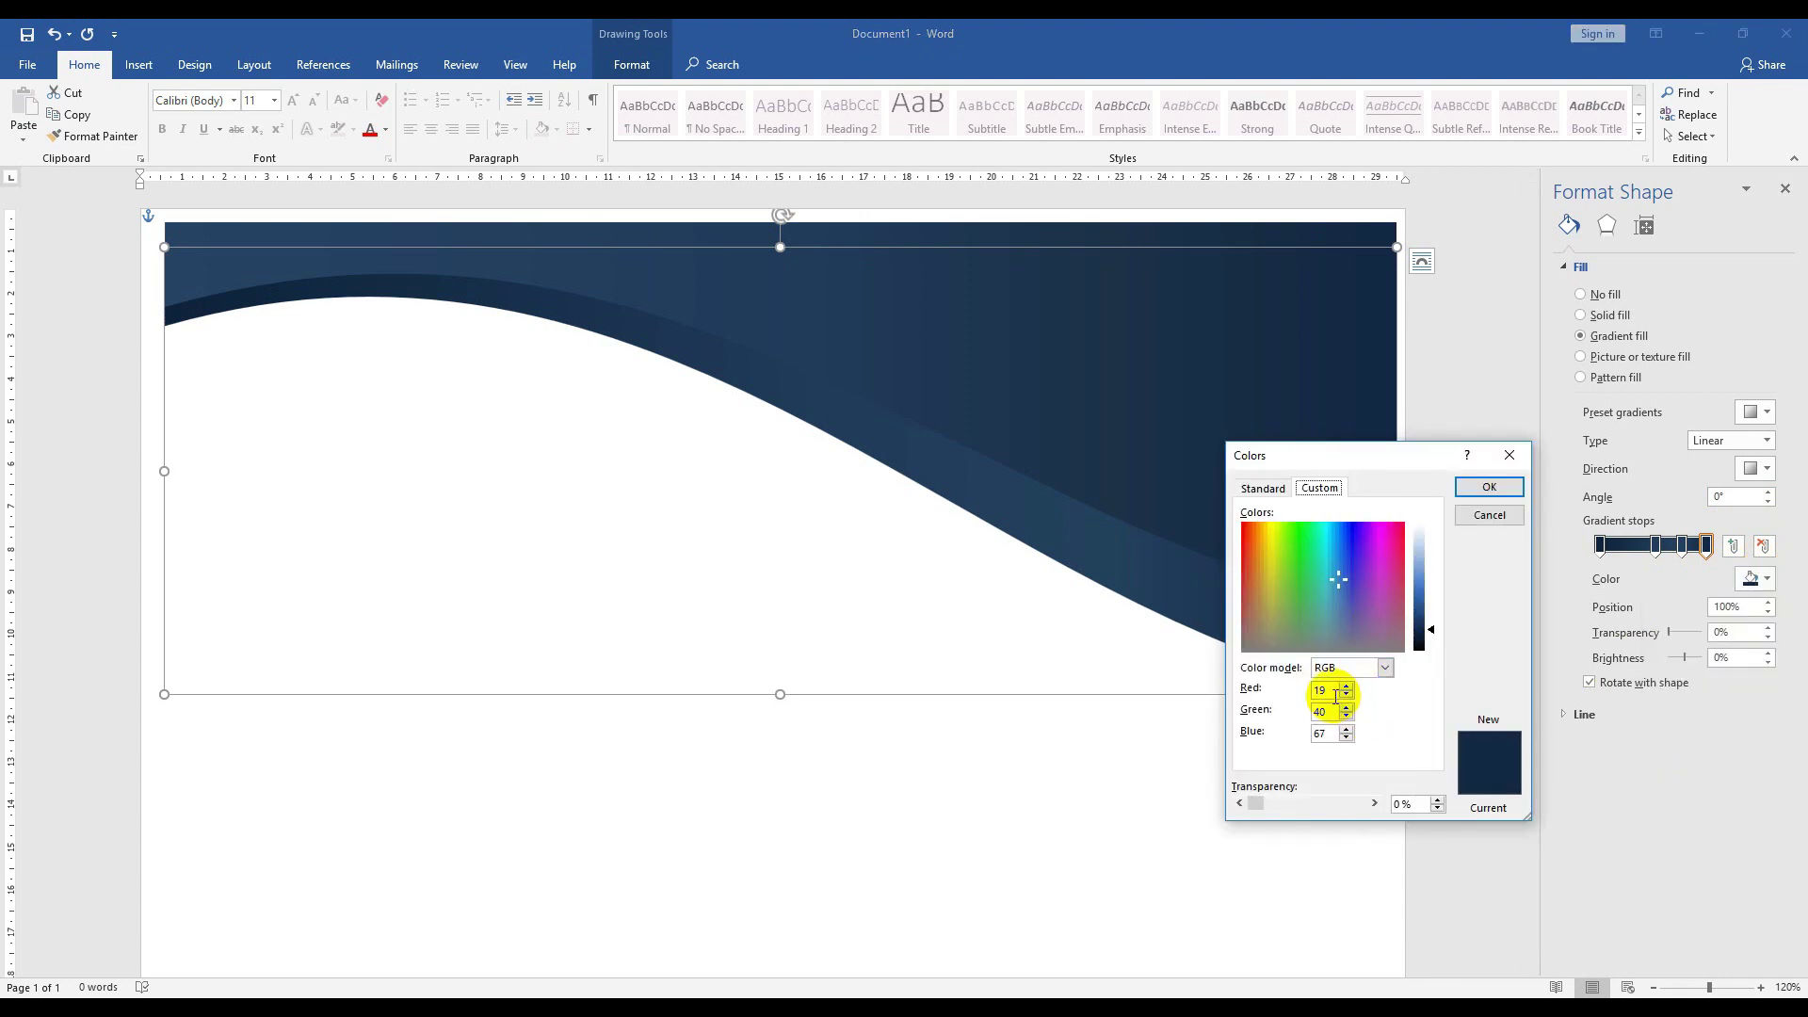
{"action": "left_click_drag", "start_coordinate": [1336, 697], "coordinate": [1302, 691]}
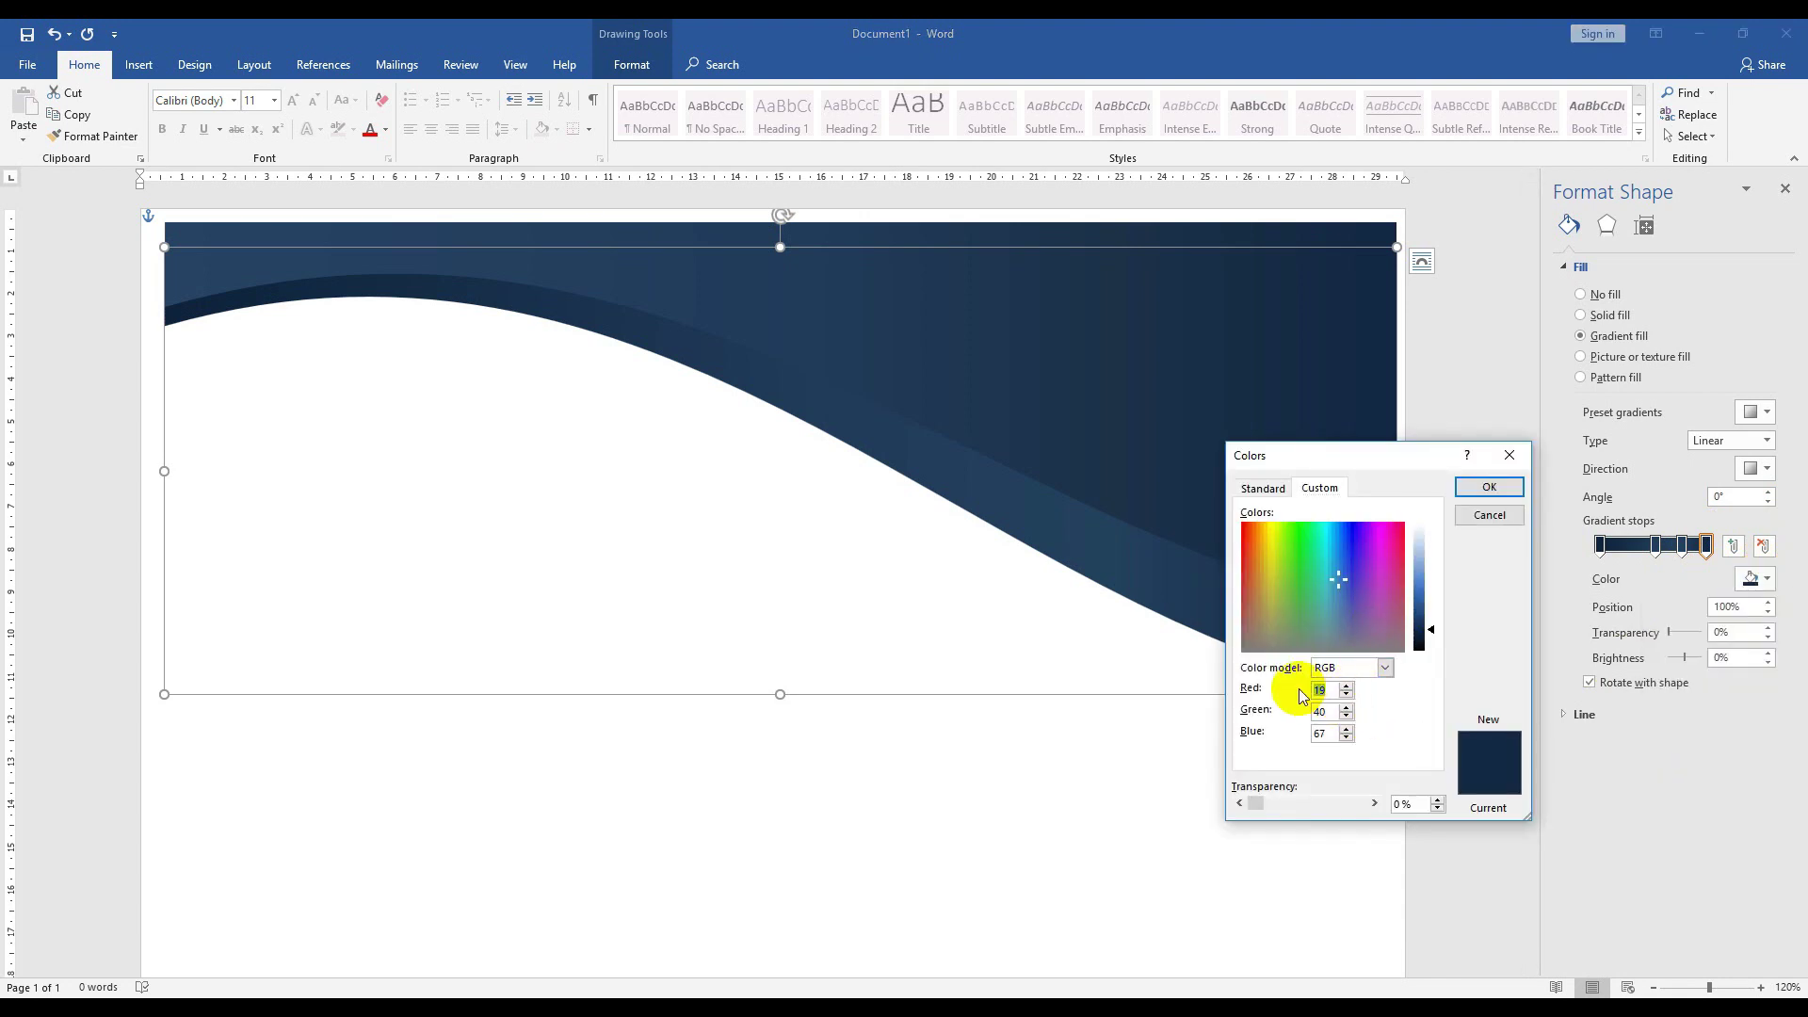
{"action": "type", "text": "52"}
{"action": "key", "text": "Tab"}
{"action": "key", "text": "Return"}
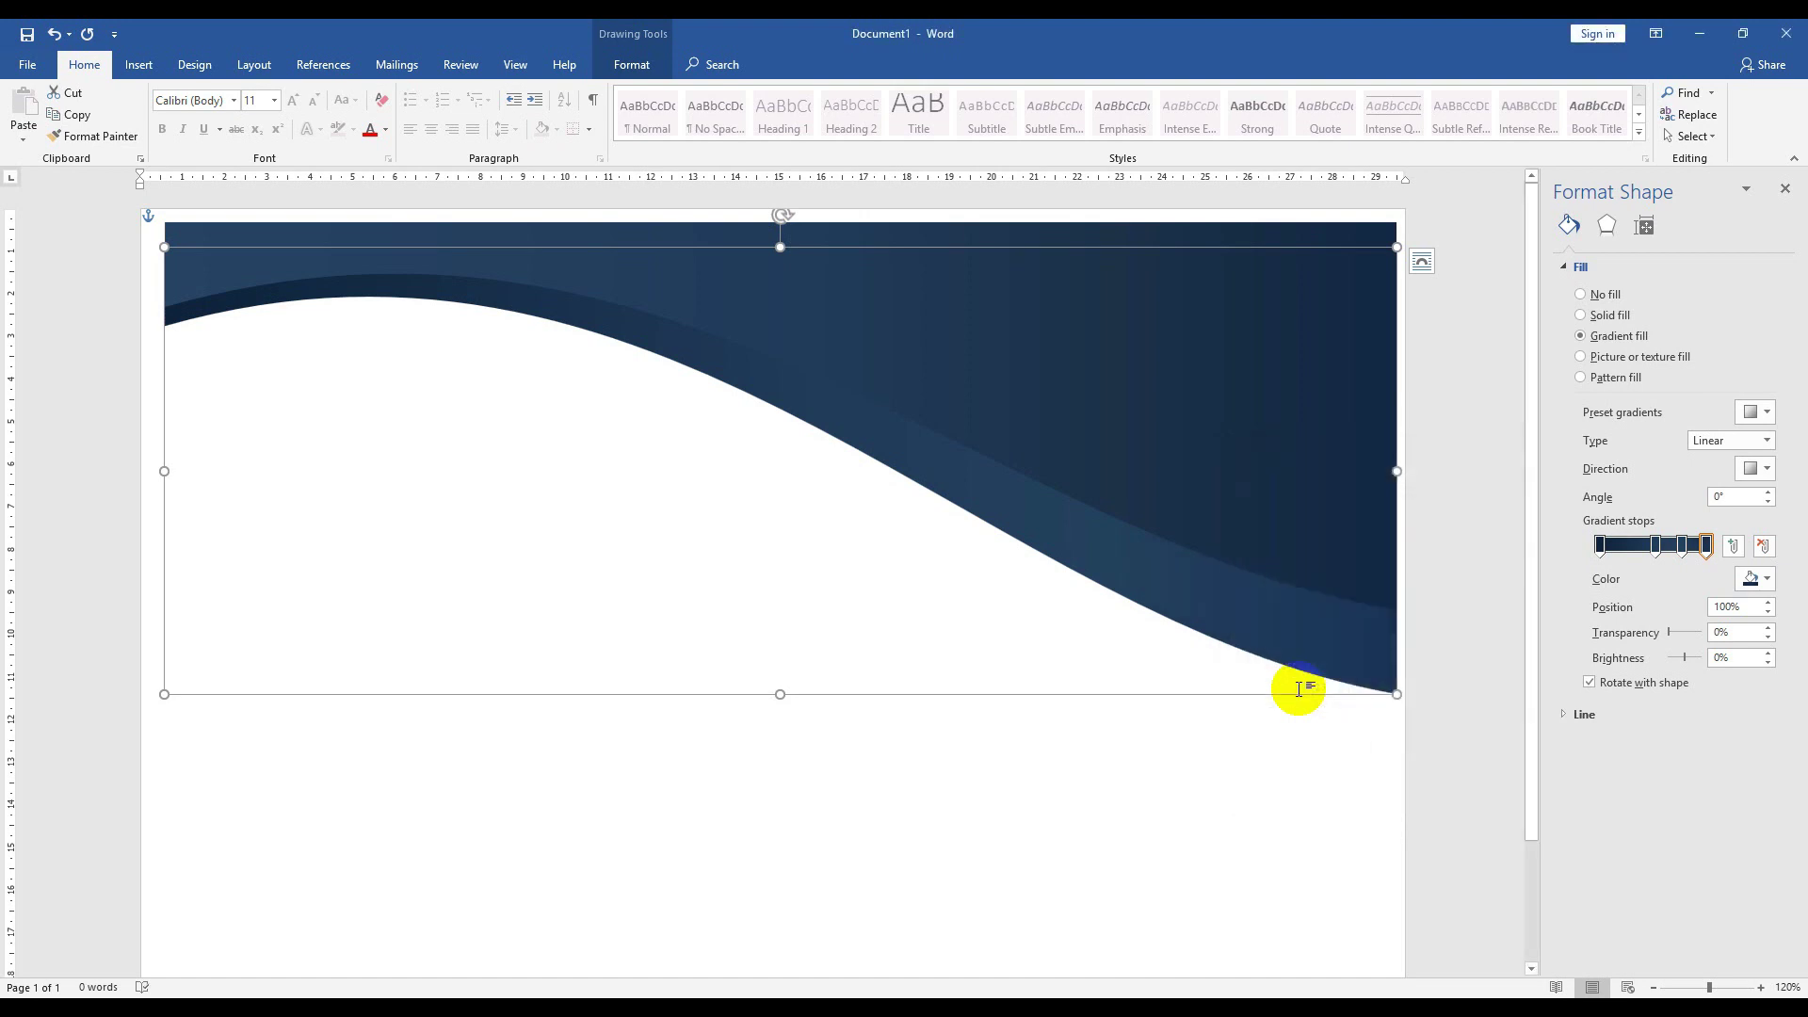
{"action": "scroll", "coordinate": [1300, 689], "scroll_direction": "down", "scroll_amount": 7}
- Draw a Frame shape over the whole page (28.94 × 20.14 cm), widen it slightly, and thin its border
{"action": "left_click", "coordinate": [998, 671]}
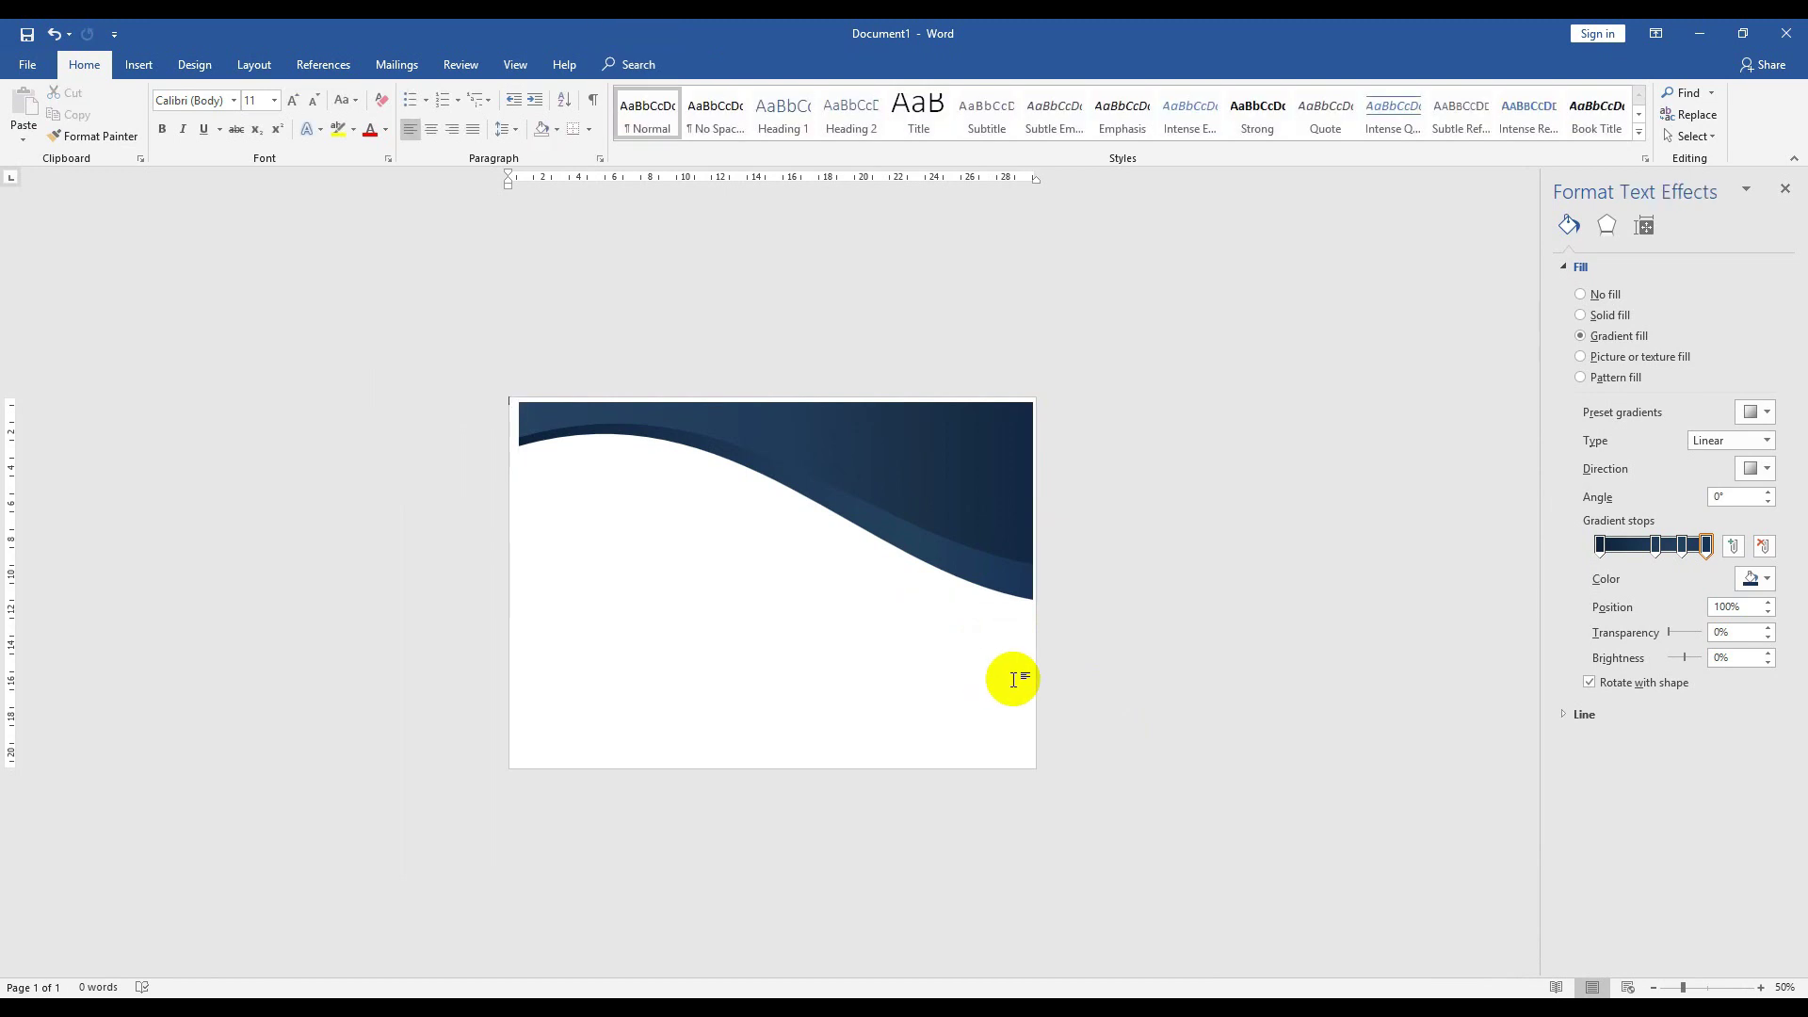
{"action": "scroll", "coordinate": [517, 505], "scroll_direction": "up", "scroll_amount": 2}
{"action": "scroll", "coordinate": [517, 505], "scroll_direction": "up", "scroll_amount": 2}
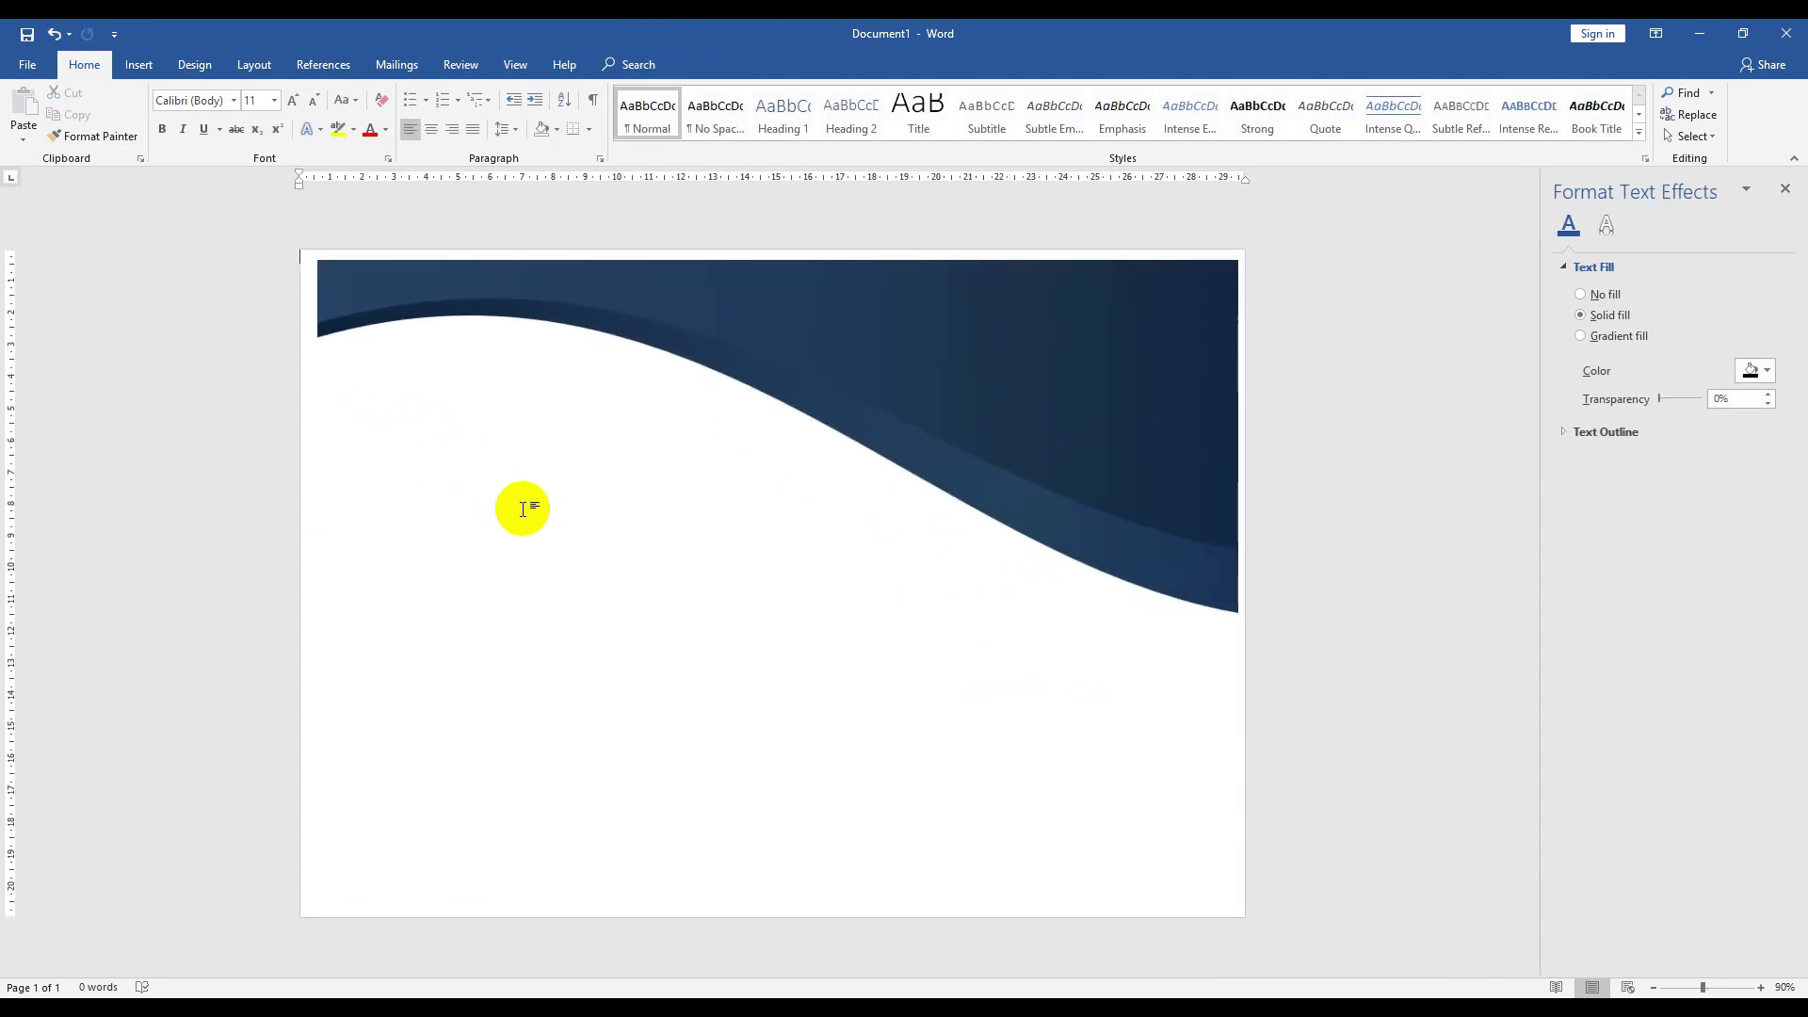
{"action": "left_click", "coordinate": [137, 66]}
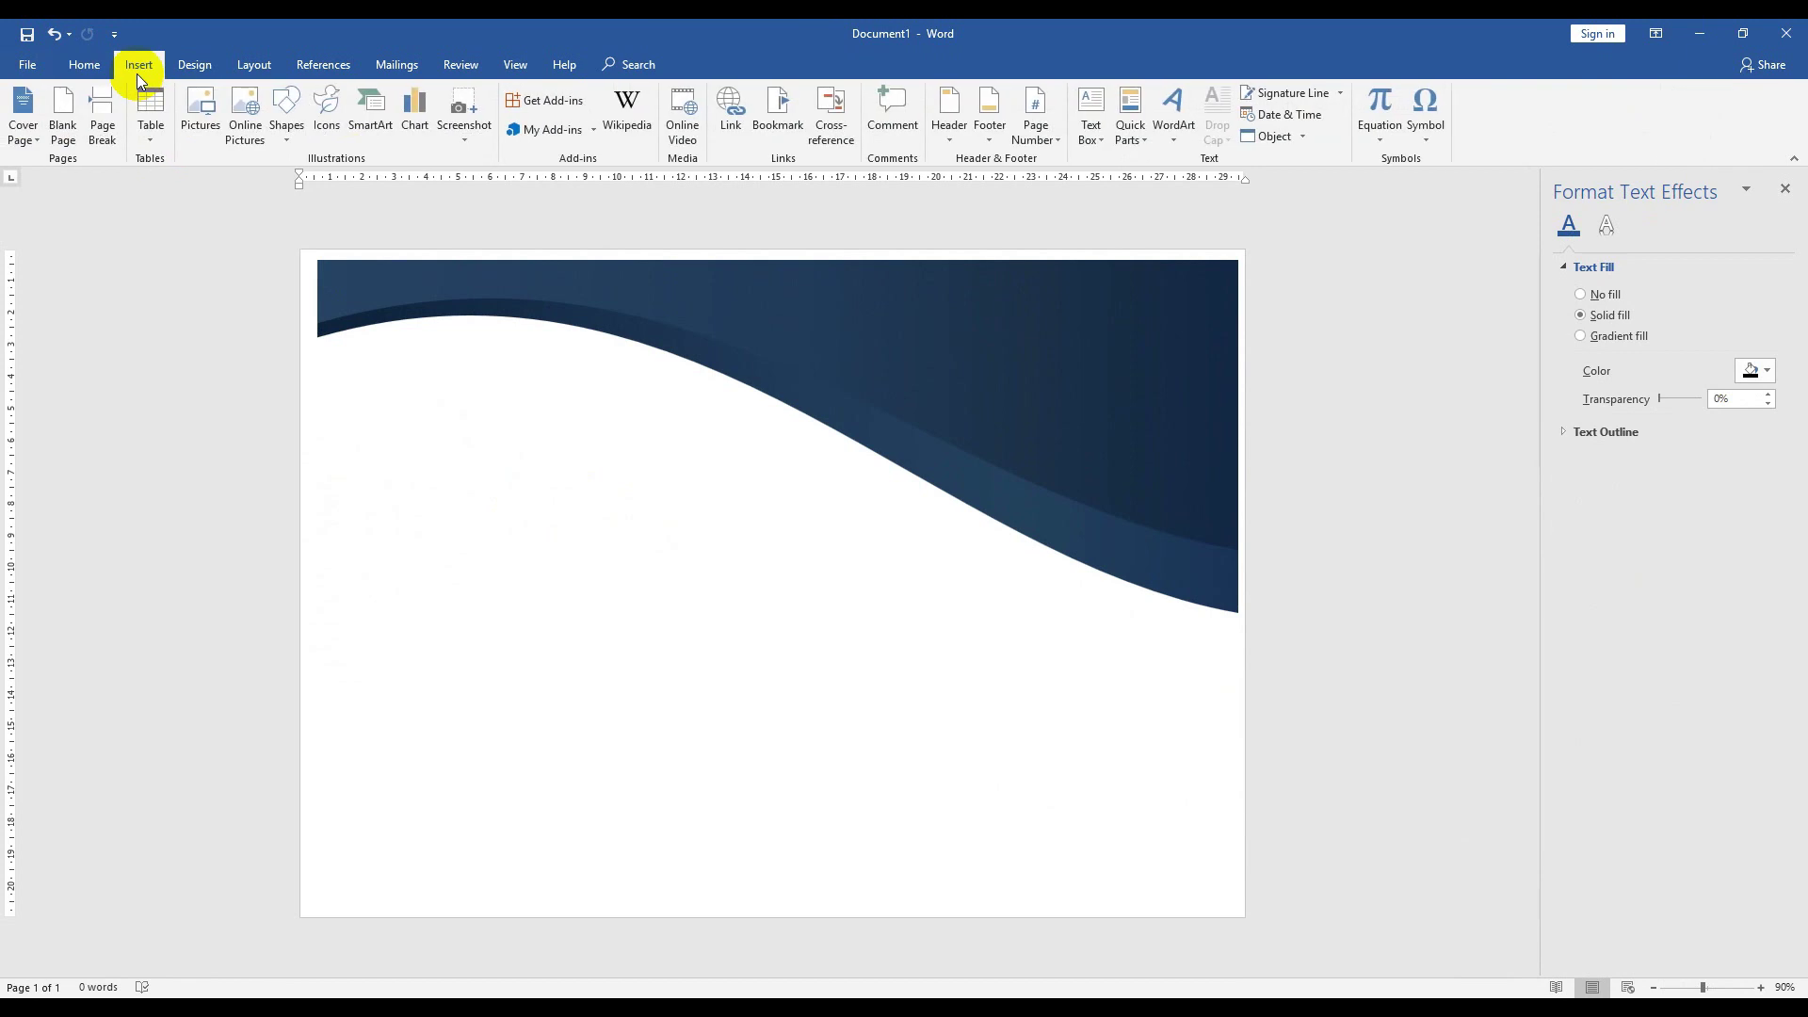
{"action": "left_click", "coordinate": [284, 141]}
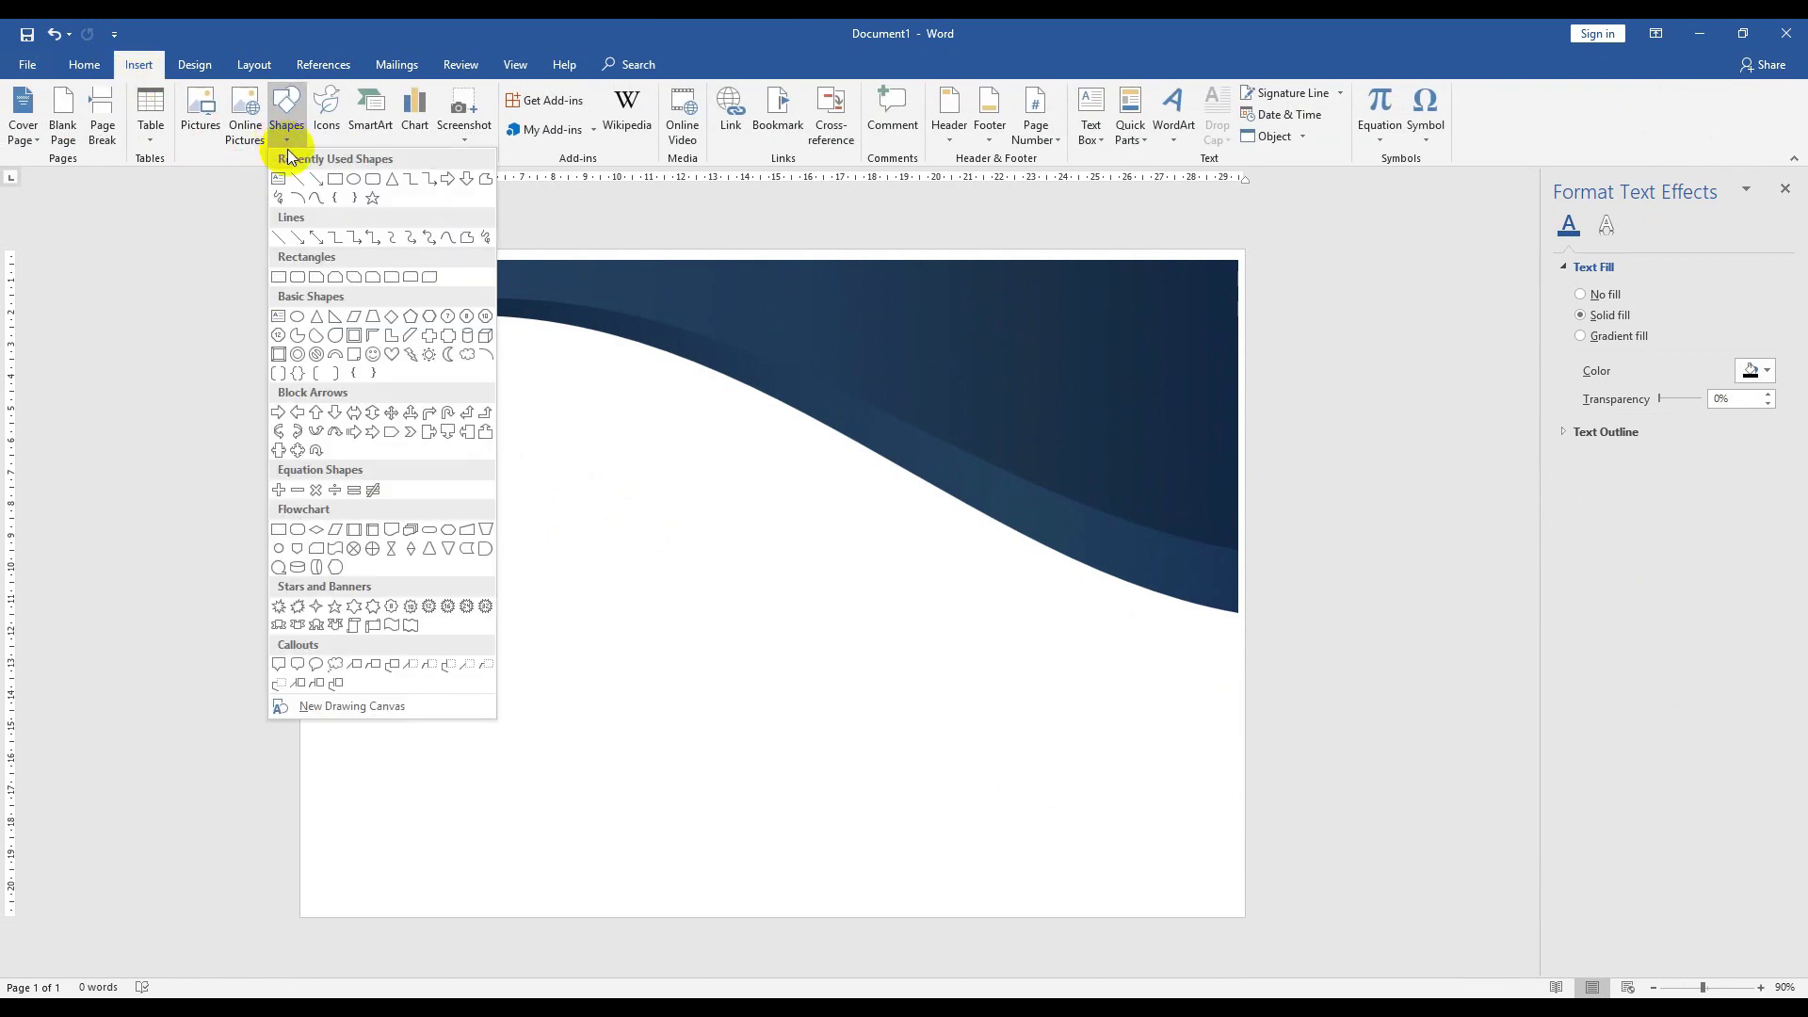
{"action": "left_click", "coordinate": [355, 337]}
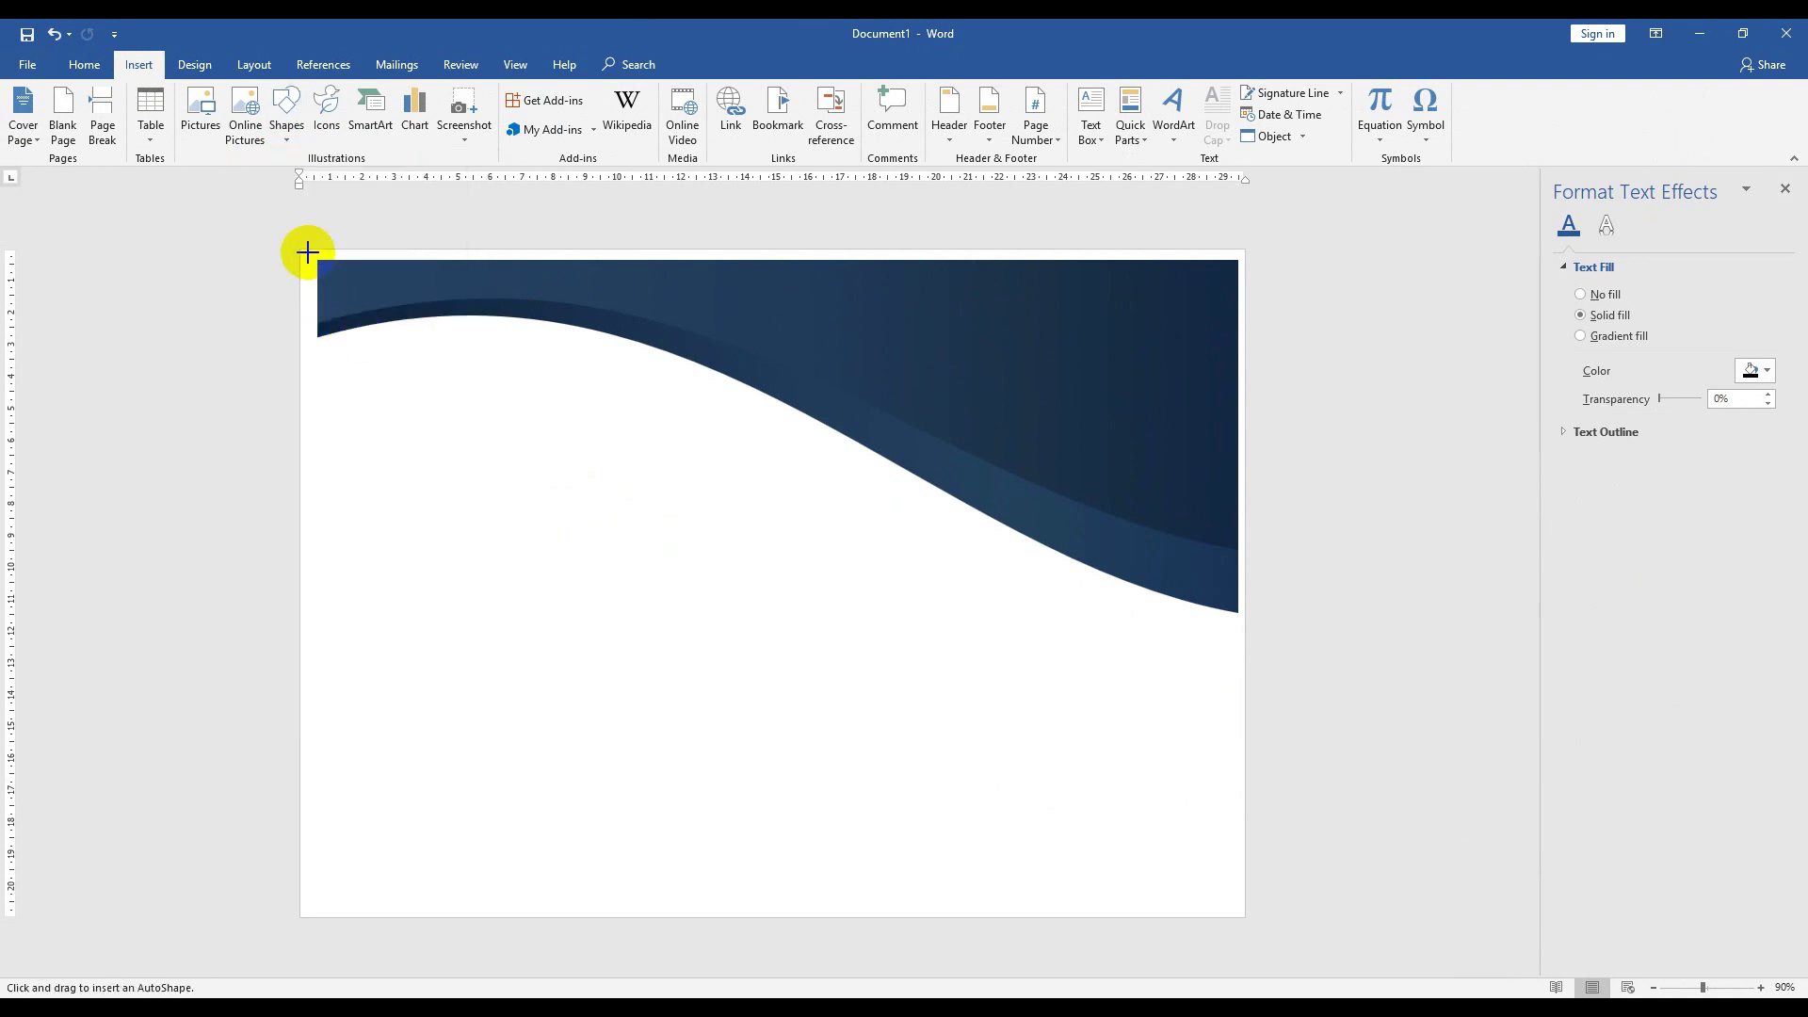
{"action": "left_click_drag", "start_coordinate": [314, 258], "coordinate": [1214, 843]}
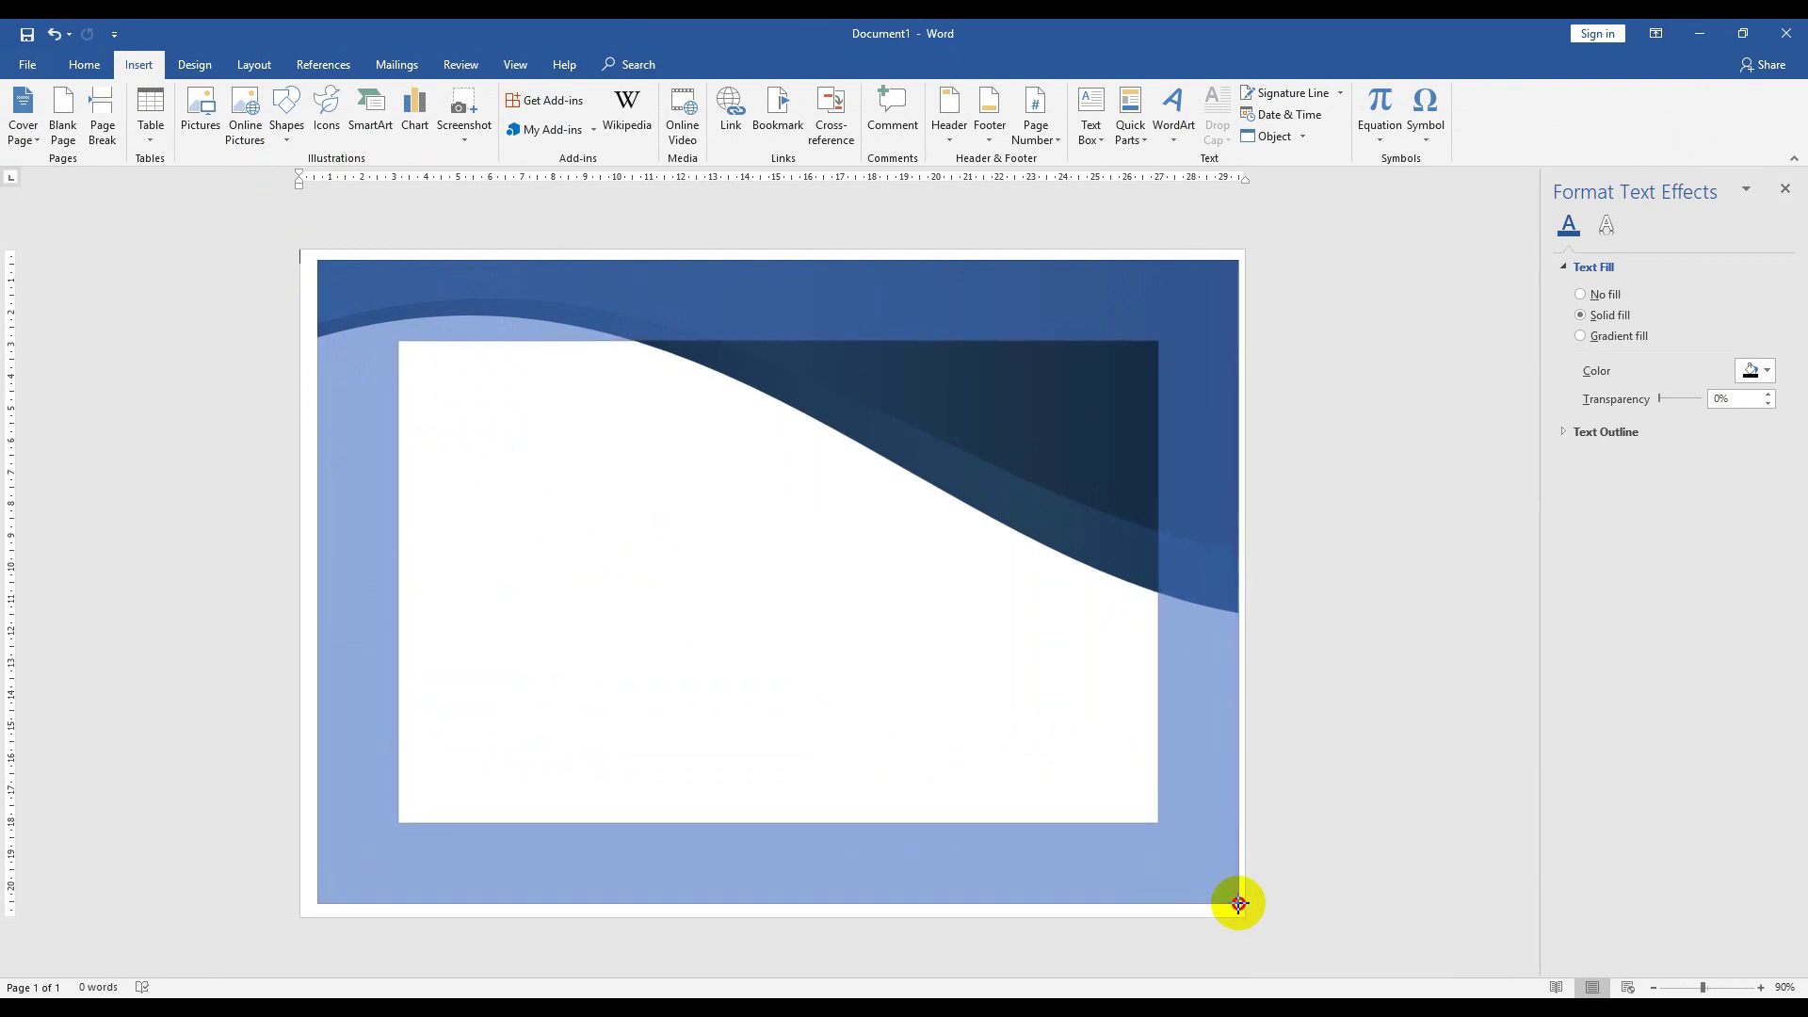
{"action": "left_click_drag", "start_coordinate": [1214, 842], "coordinate": [1227, 896]}
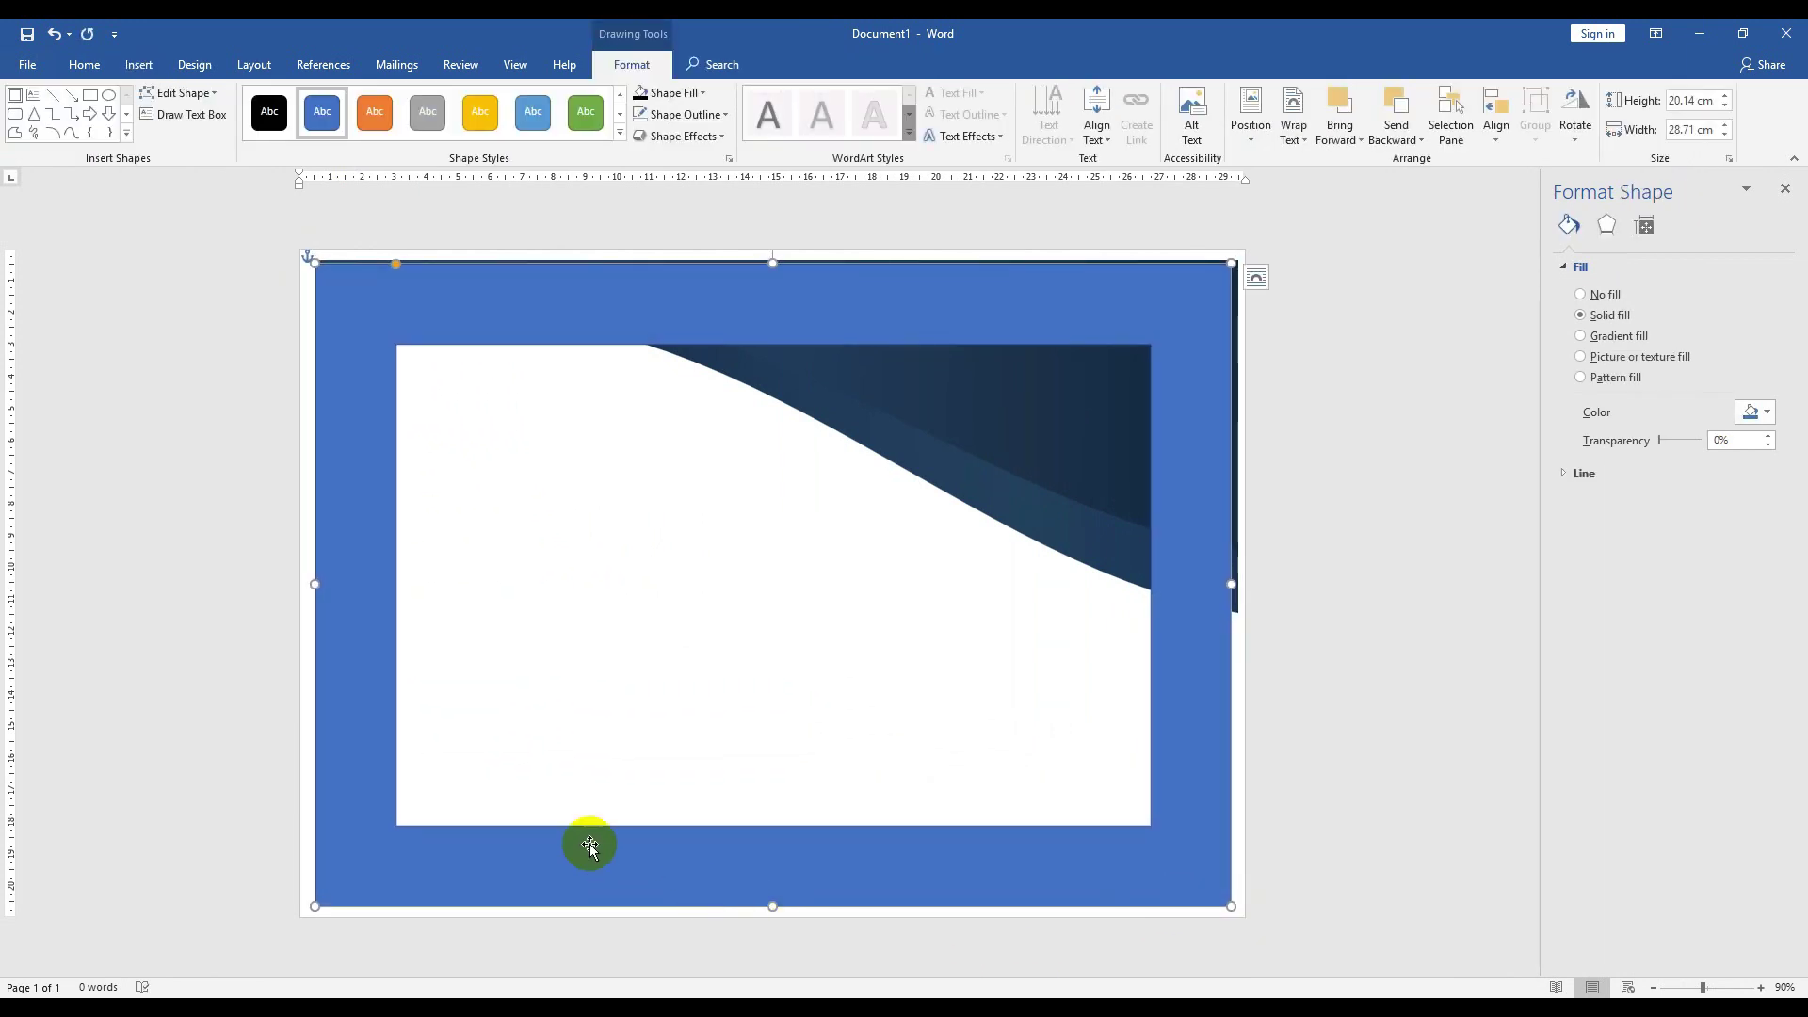
{"action": "left_click_drag", "start_coordinate": [318, 584], "coordinate": [299, 593]}
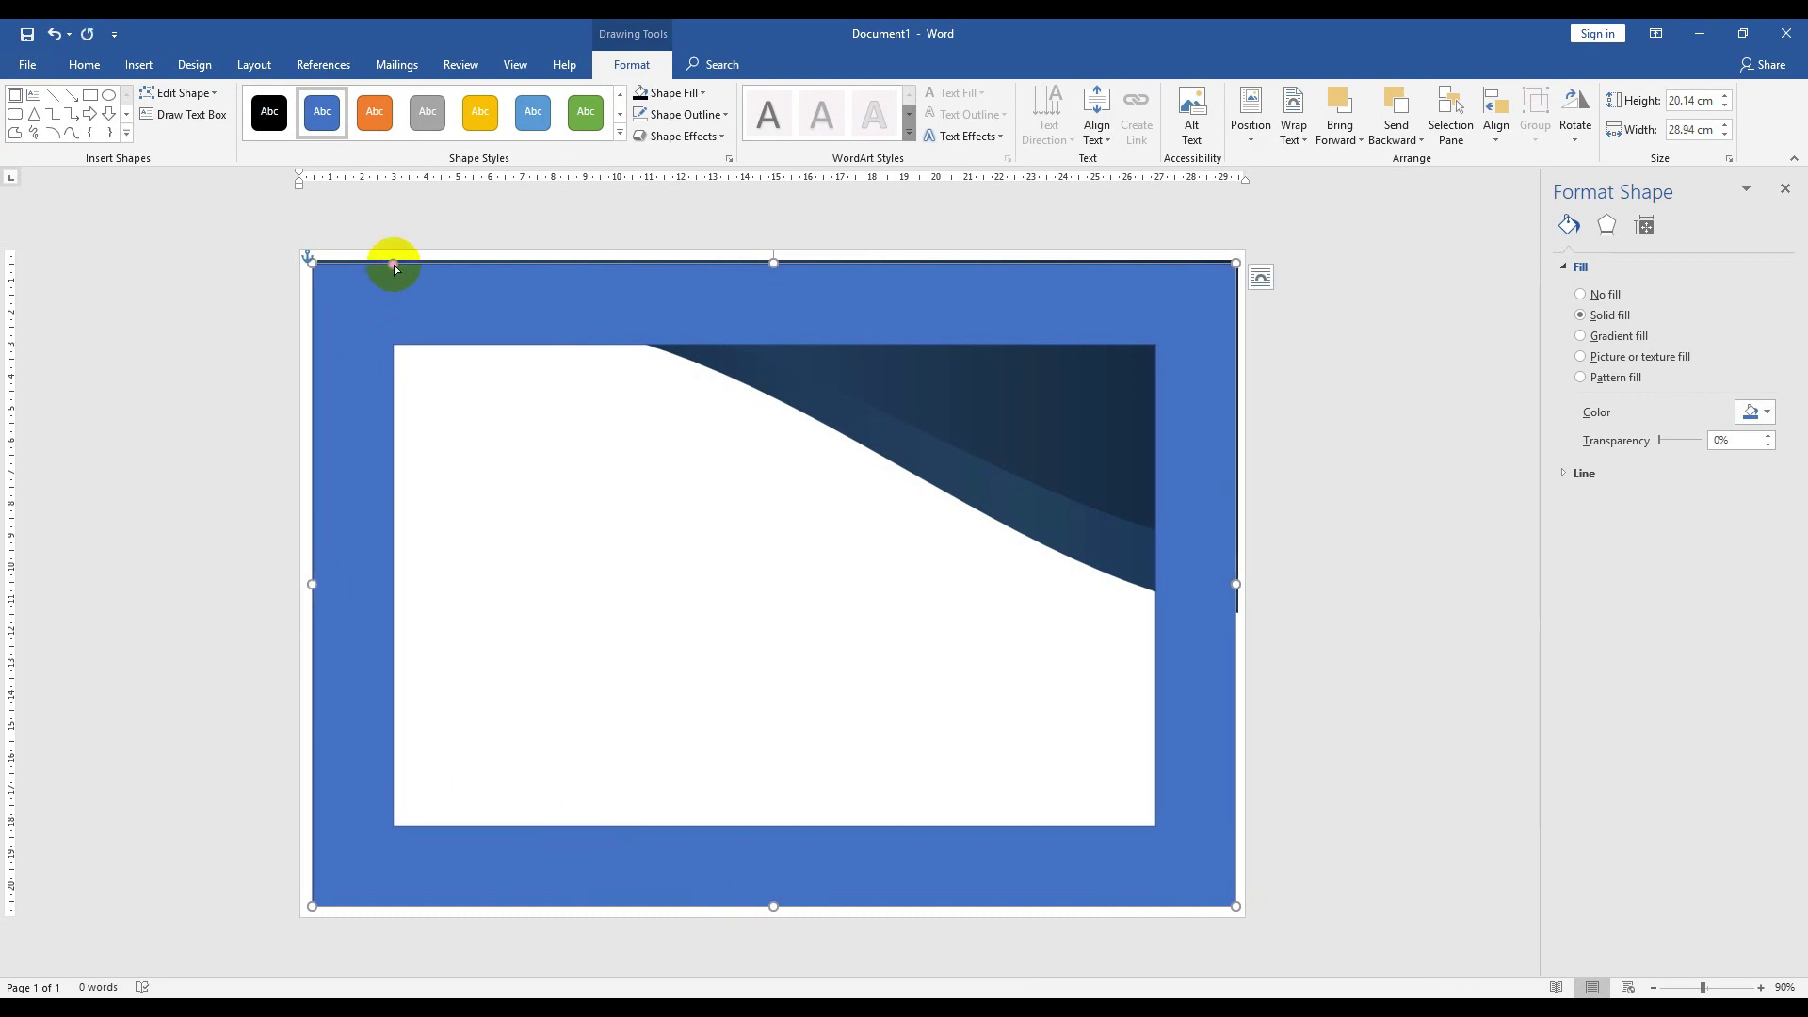
{"action": "left_click_drag", "start_coordinate": [395, 268], "coordinate": [317, 261]}
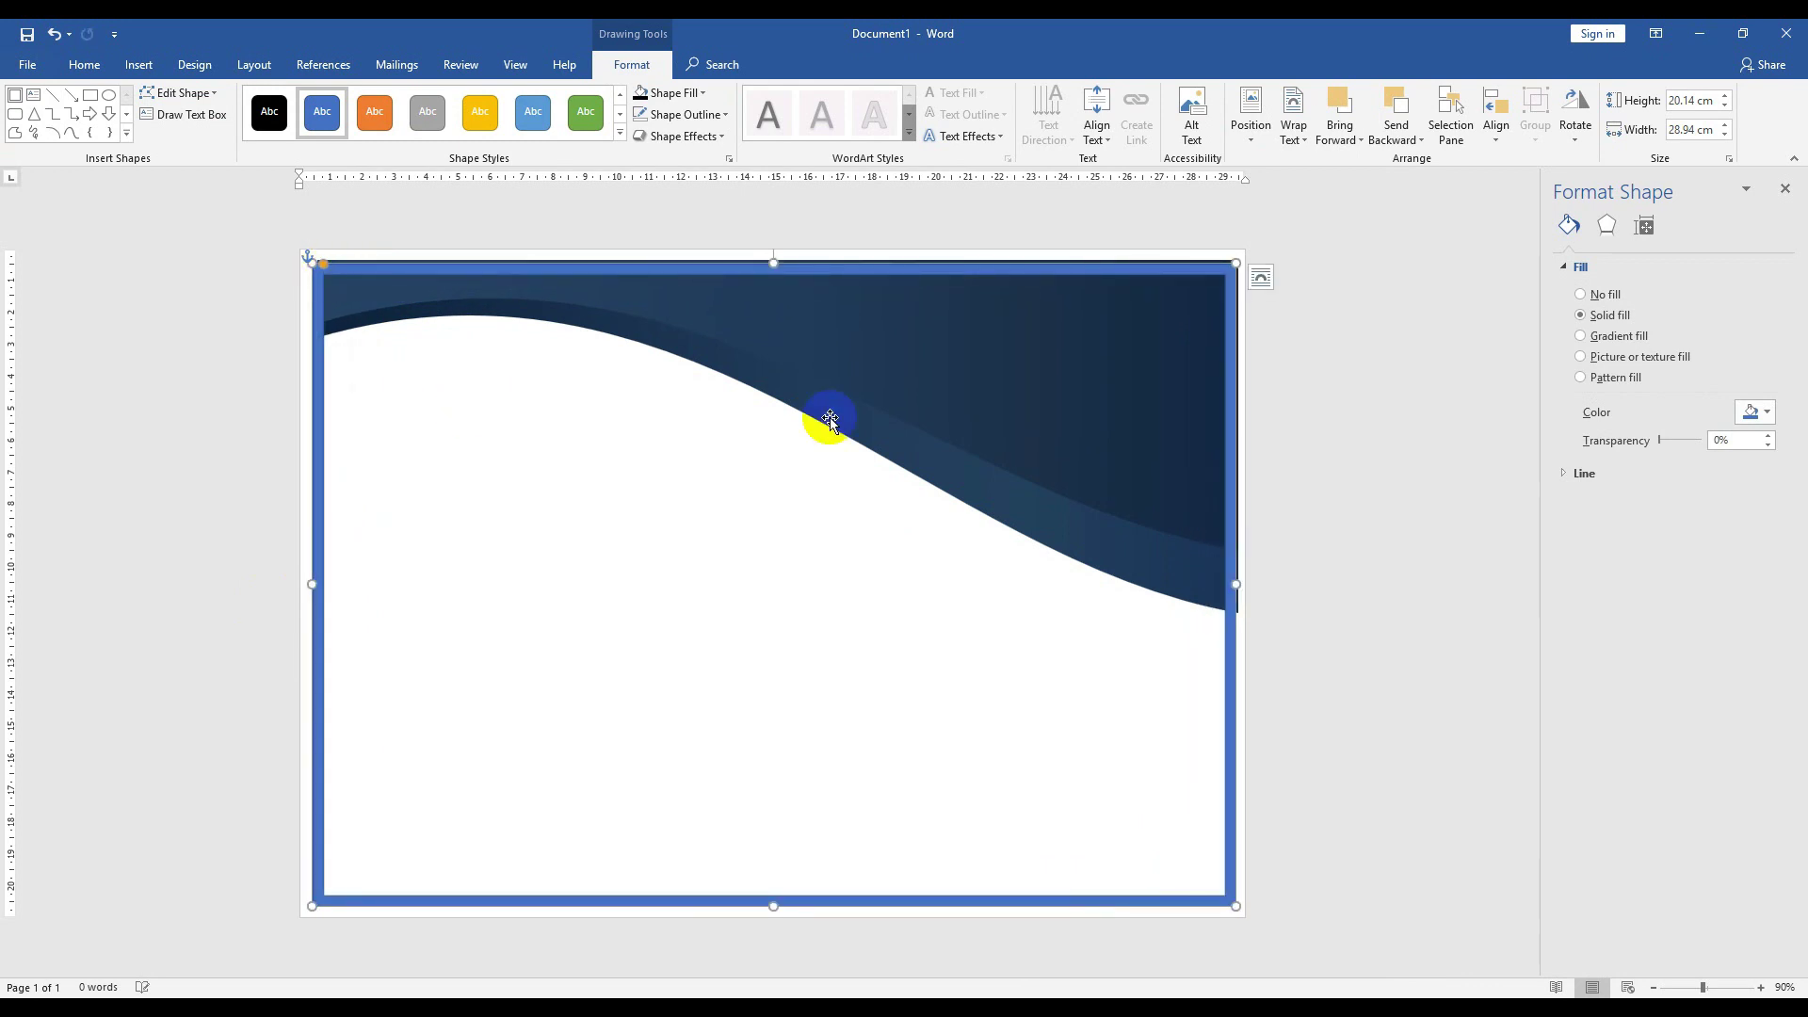
- Select both navy wave shapes and group them into one object
{"action": "left_click", "coordinate": [1090, 369]}
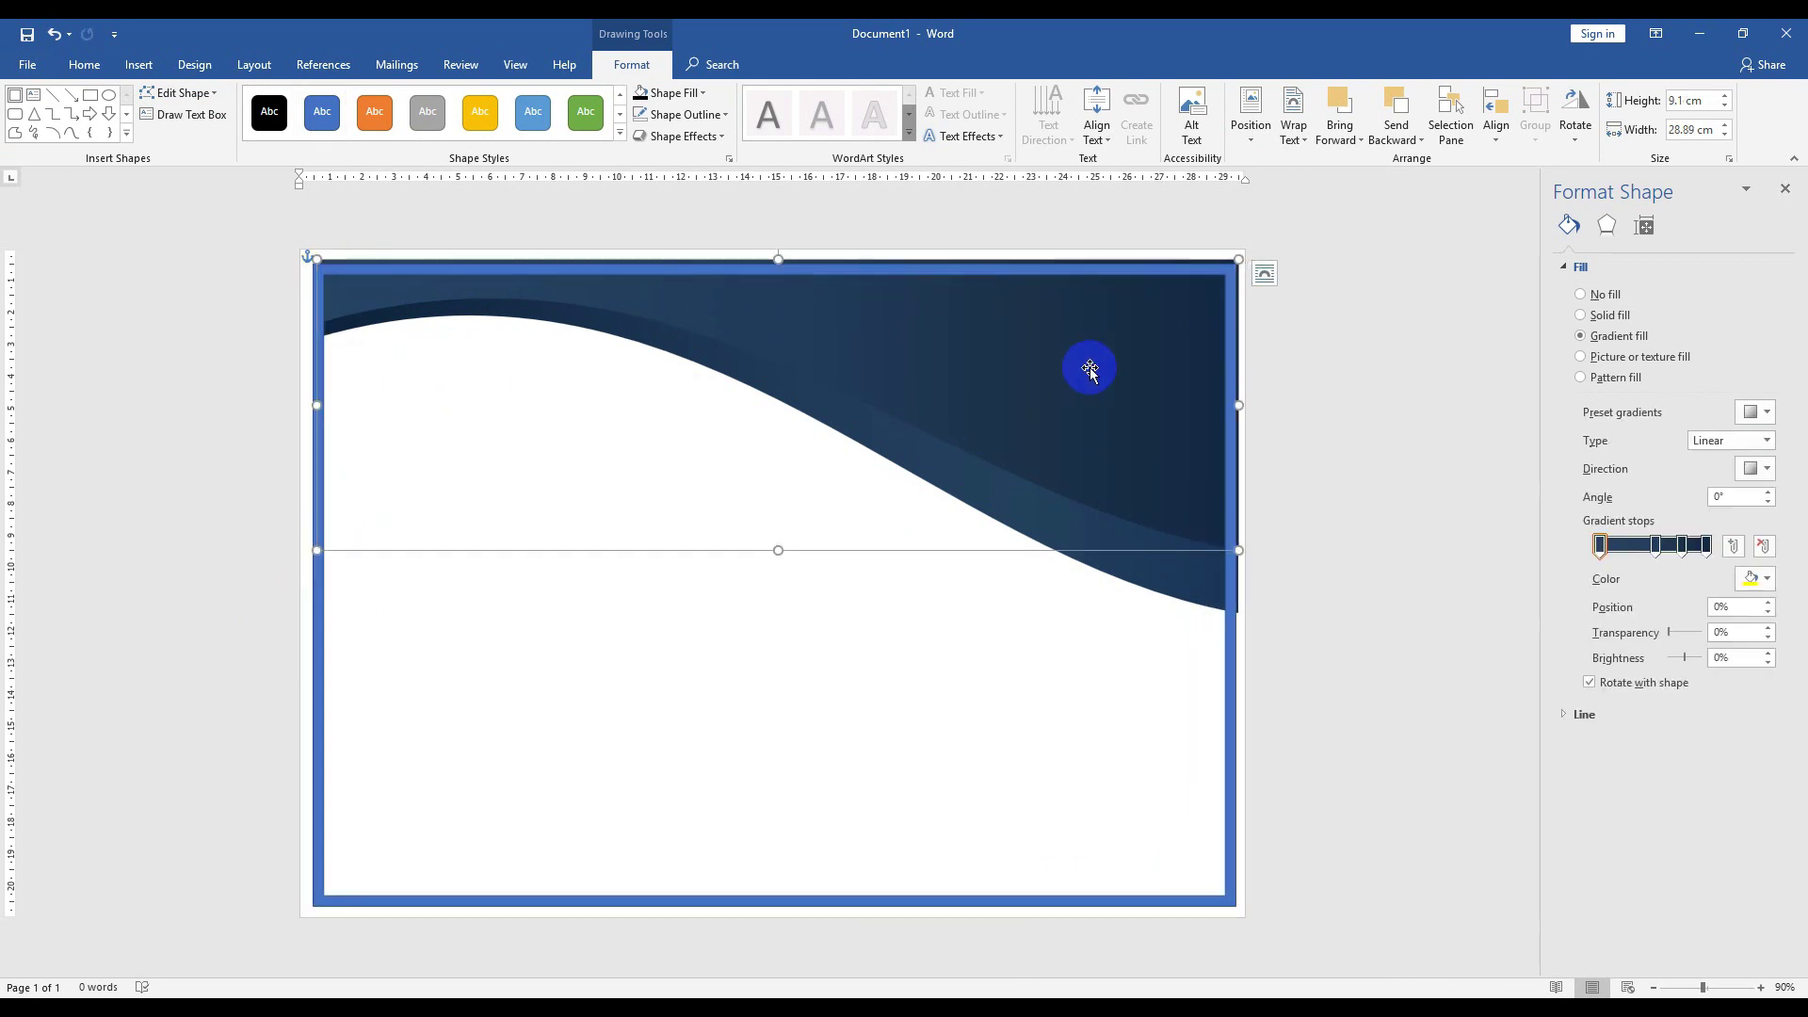
{"action": "left_click", "coordinate": [1165, 553]}
{"action": "left_click", "coordinate": [1168, 582], "text": "shift"}
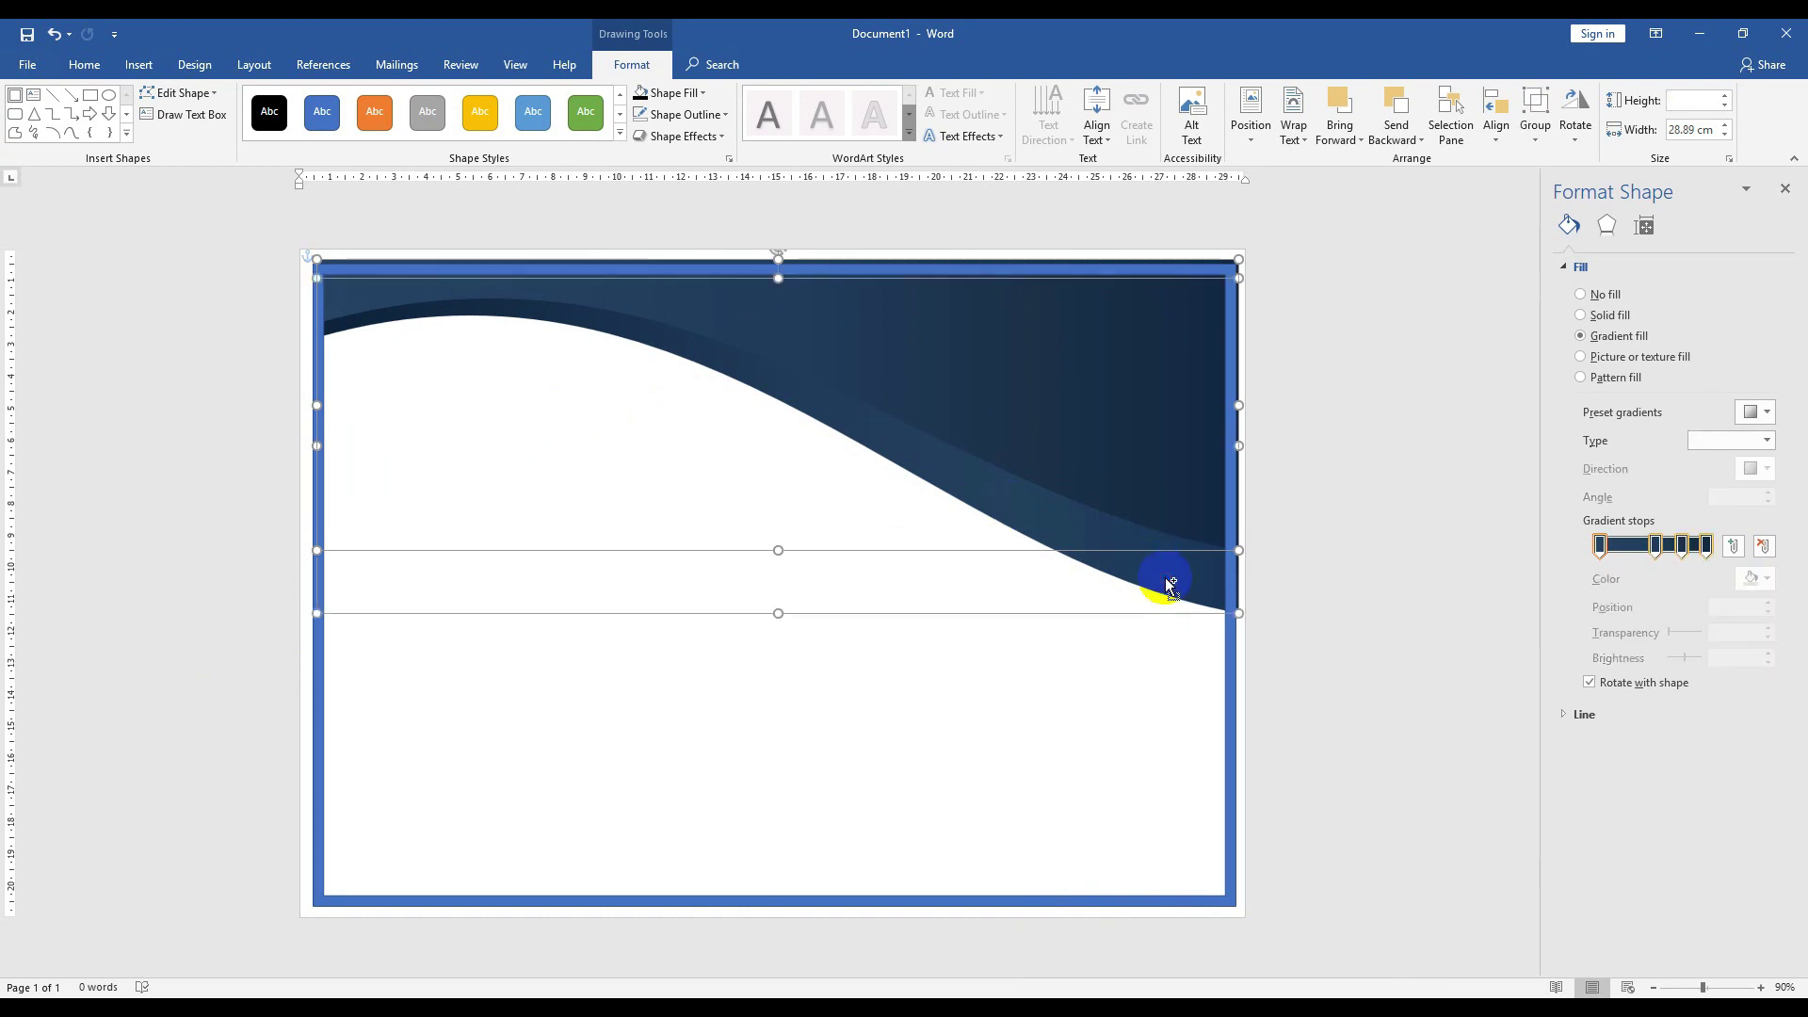
{"action": "right_click", "coordinate": [1166, 581]}
{"action": "mouse_move", "coordinate": [1213, 686]}
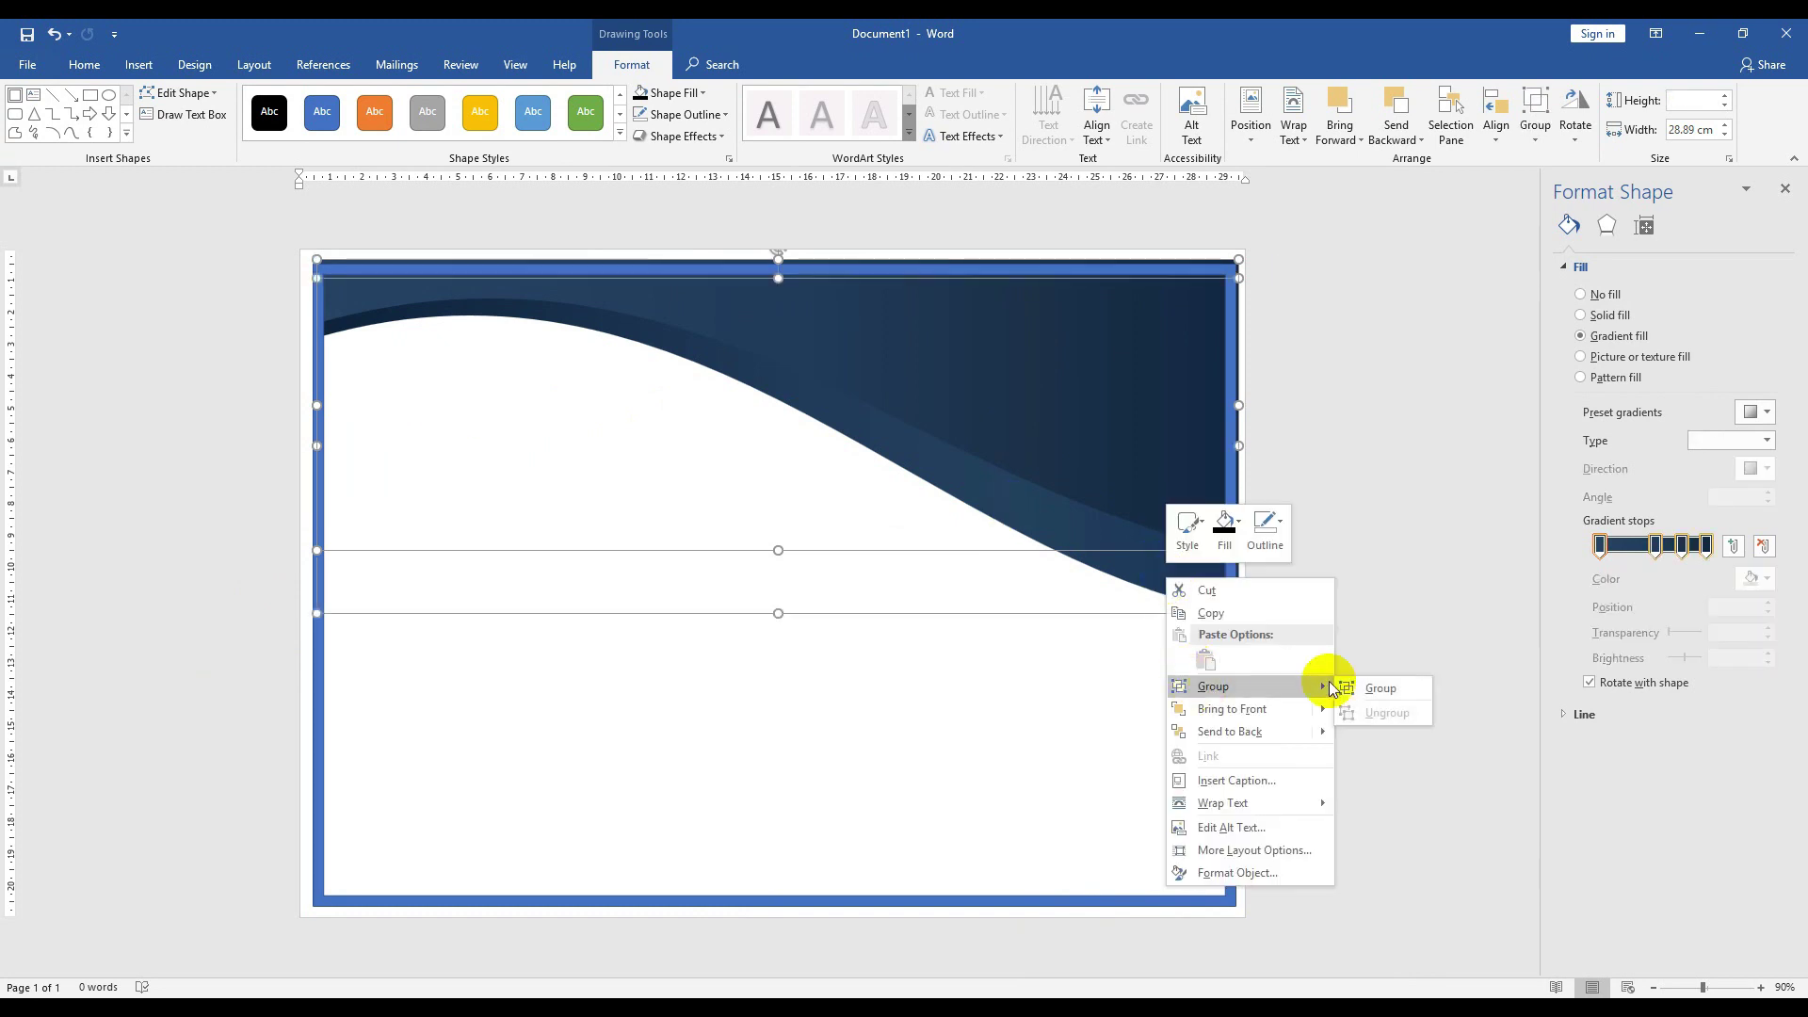
{"action": "left_click", "coordinate": [1356, 688]}
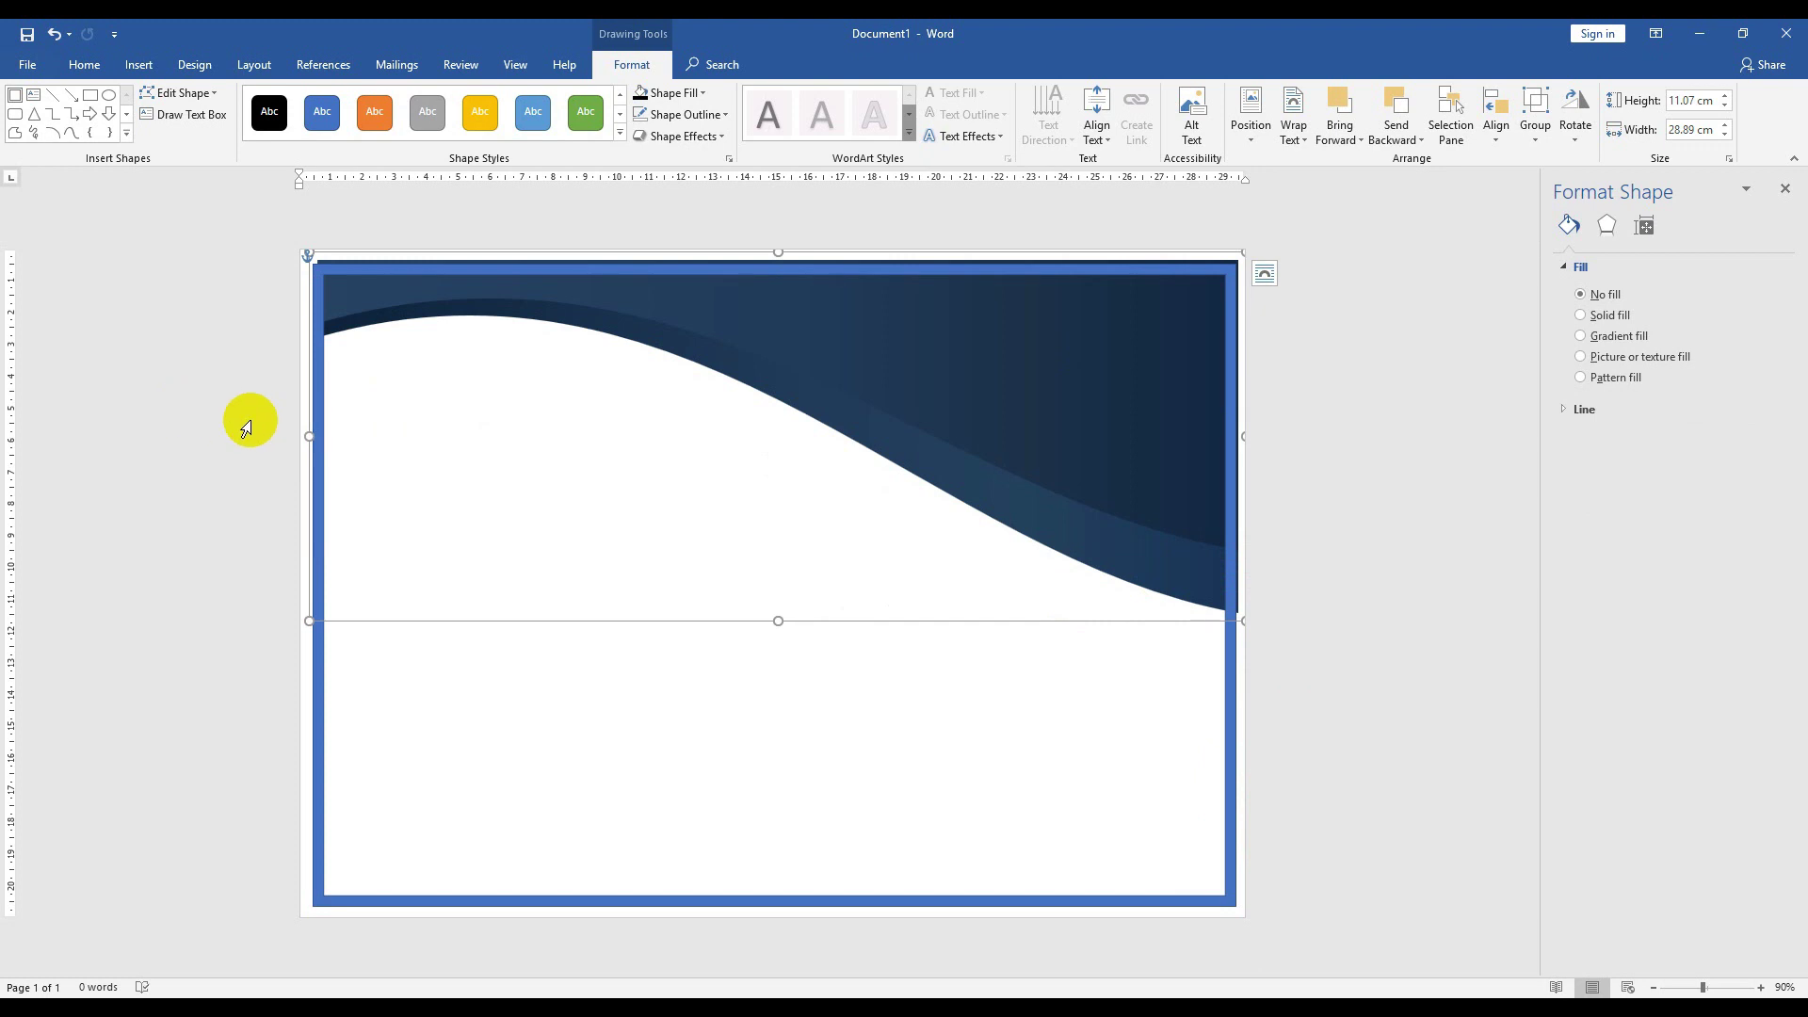
- Nudge and resize the wave group to 28.62 × 10.69 cm inside the frame's border
{"action": "left_click_drag", "start_coordinate": [303, 430], "coordinate": [304, 431]}
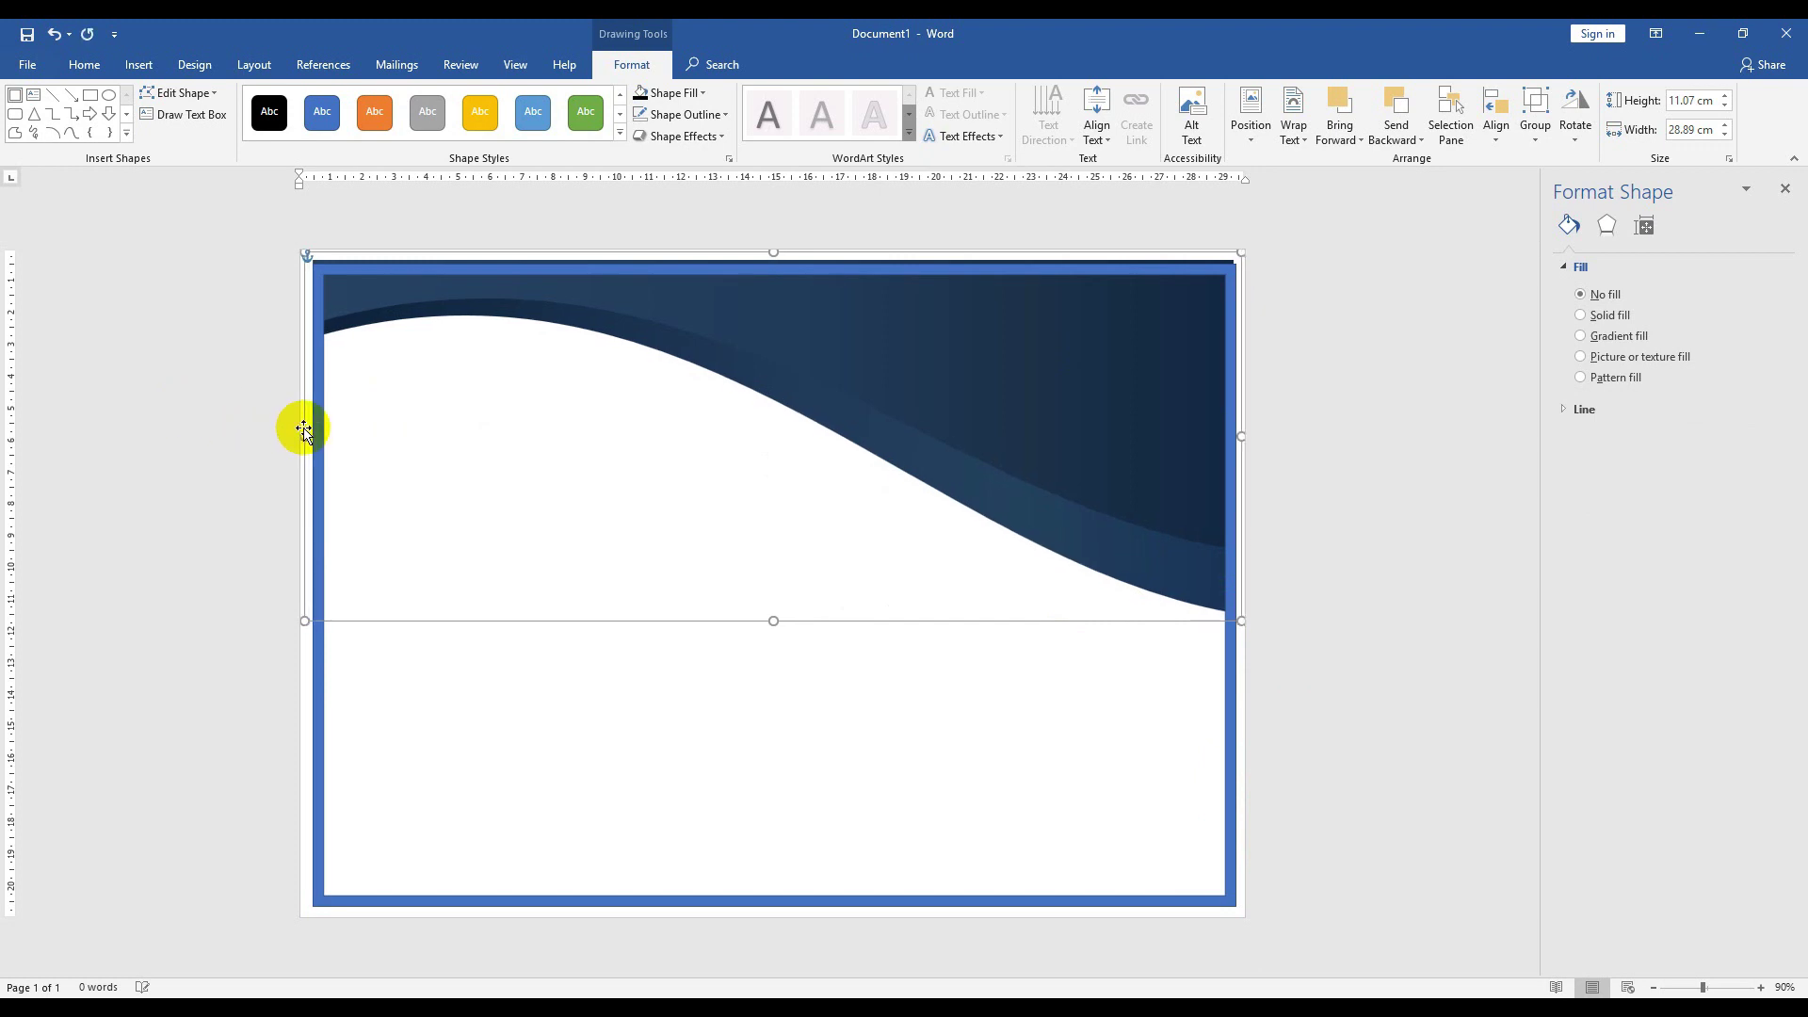
{"action": "key", "text": "ctrl+Down"}
{"action": "key", "text": "ctrl+Down"}
{"action": "key", "text": "ctrl+Down"}
{"action": "key", "text": "ctrl+Down"}
{"action": "key", "text": "ctrl+Down"}
{"action": "key", "text": "ctrl+Down"}
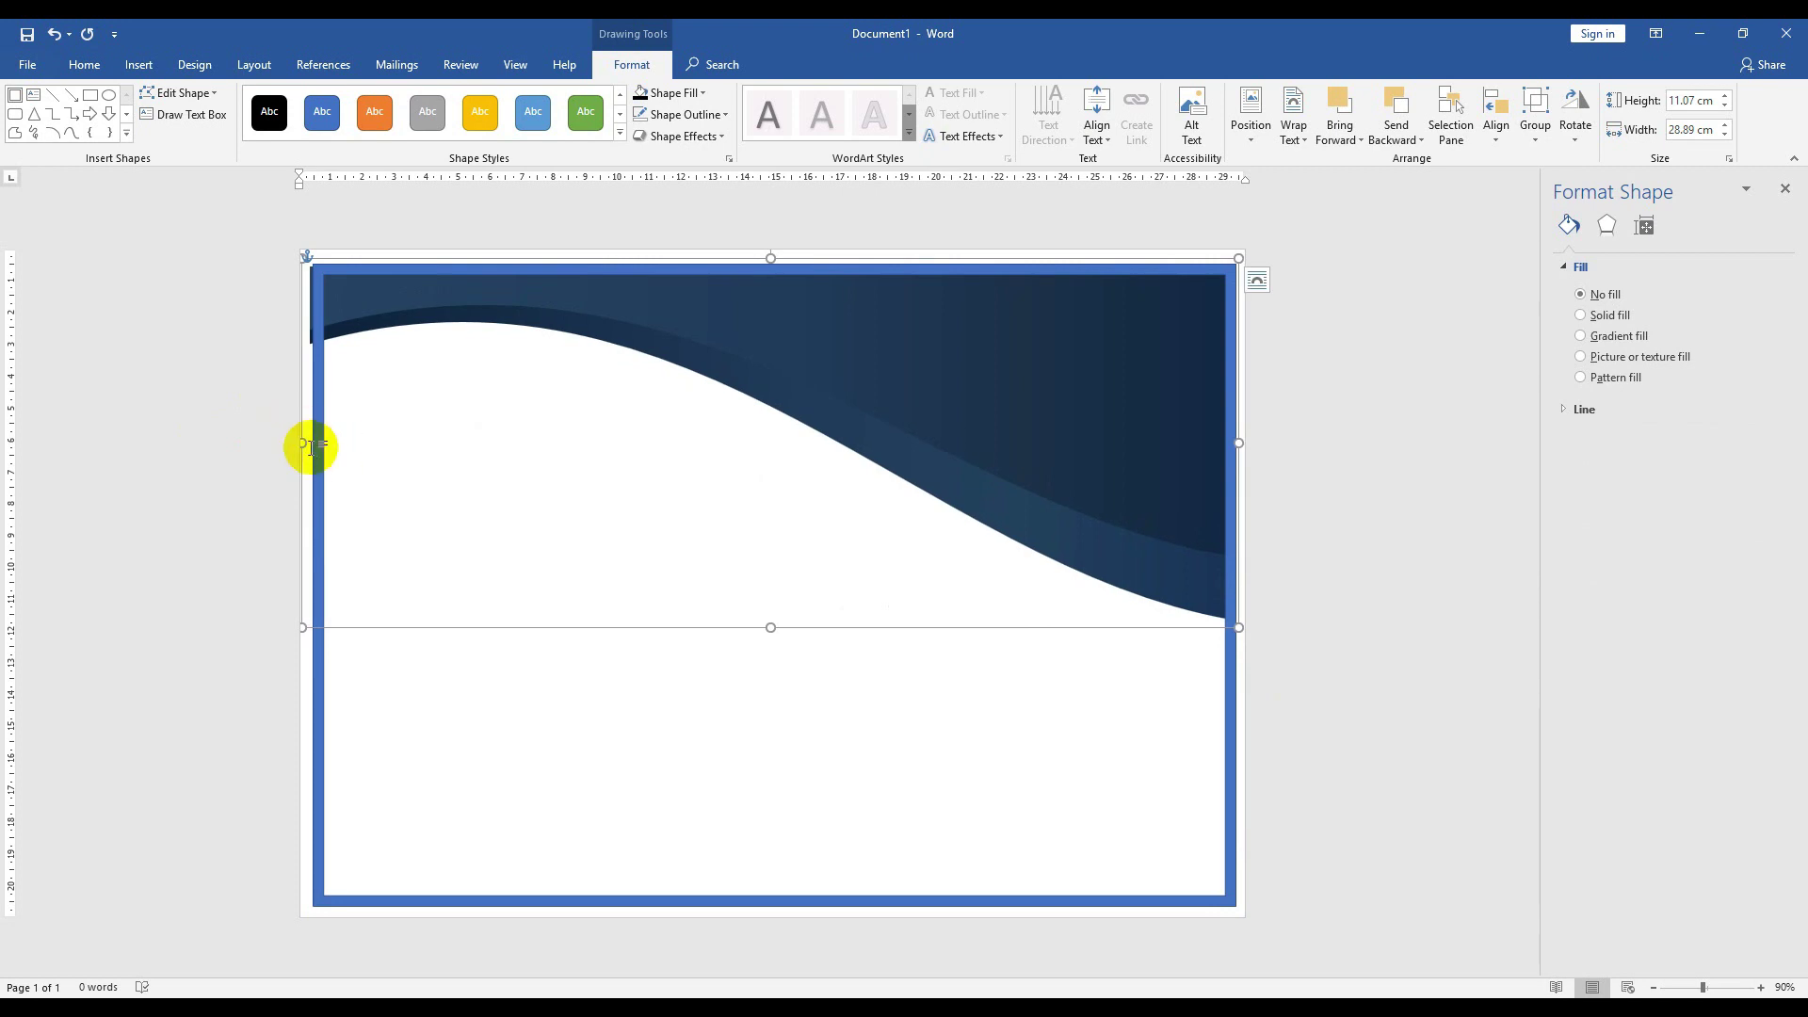
{"action": "left_click_drag", "start_coordinate": [302, 443], "coordinate": [316, 440]}
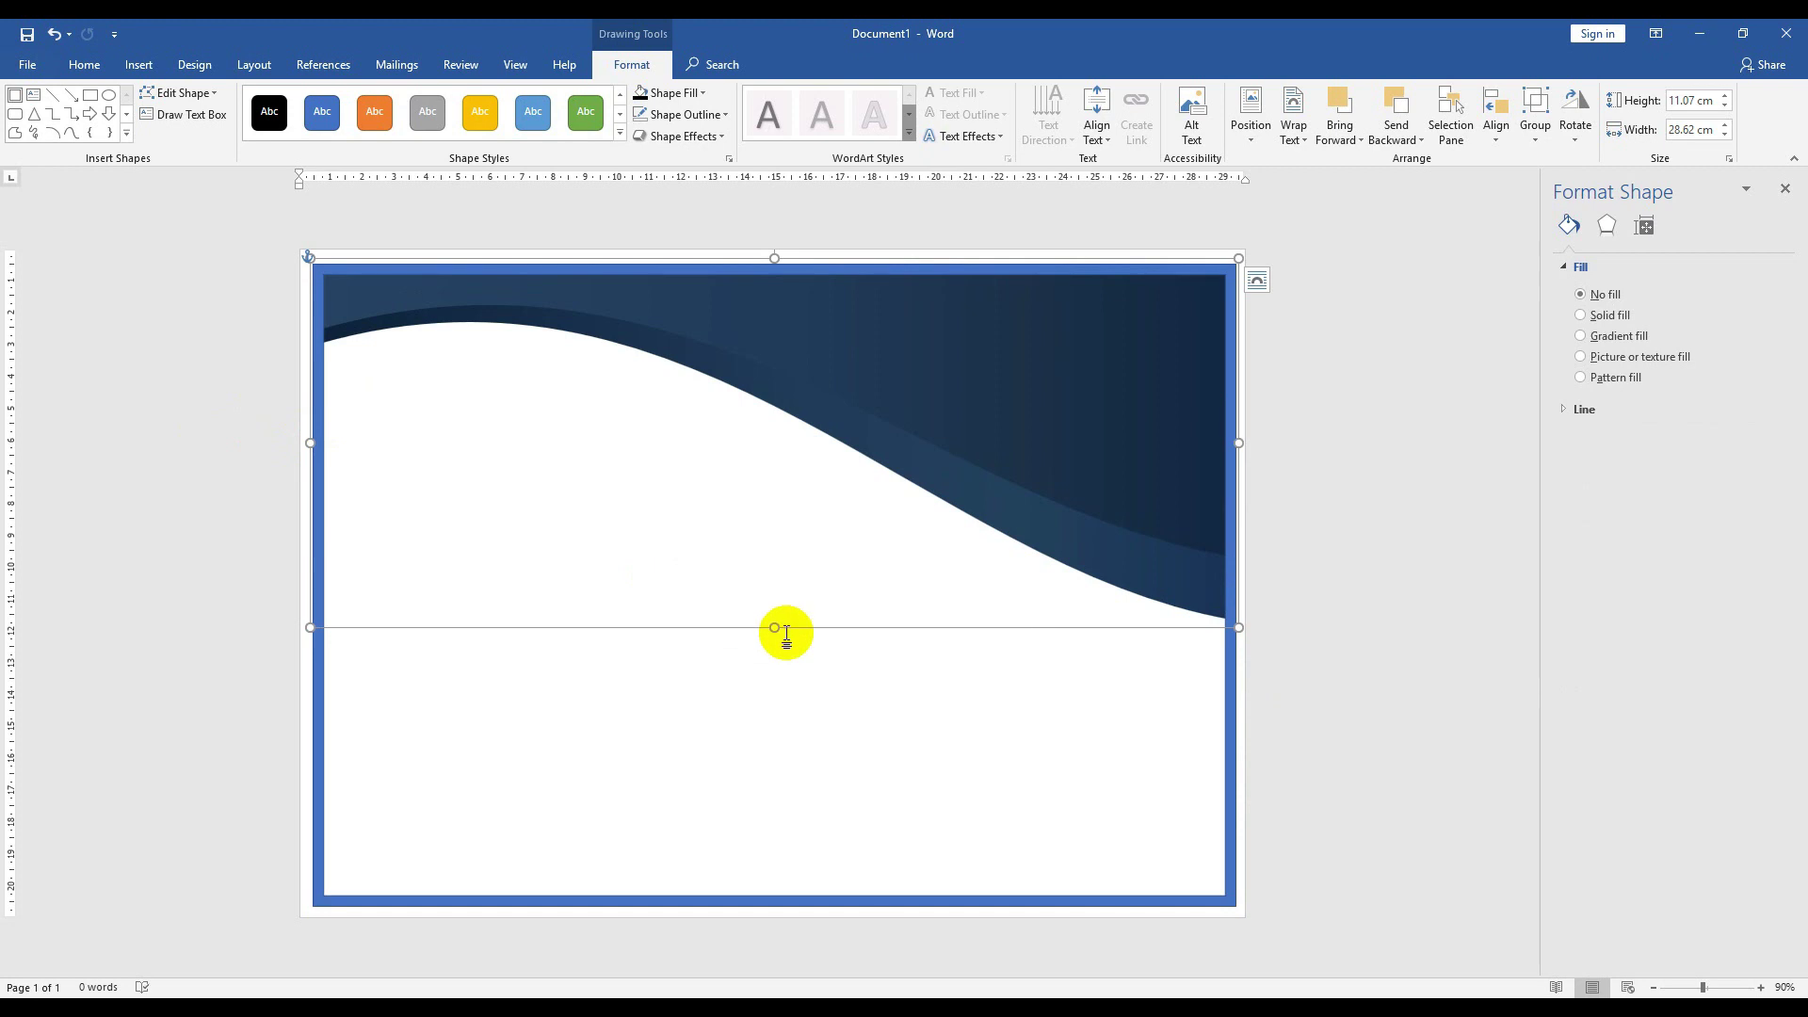
{"action": "left_click_drag", "start_coordinate": [775, 628], "coordinate": [776, 612]}
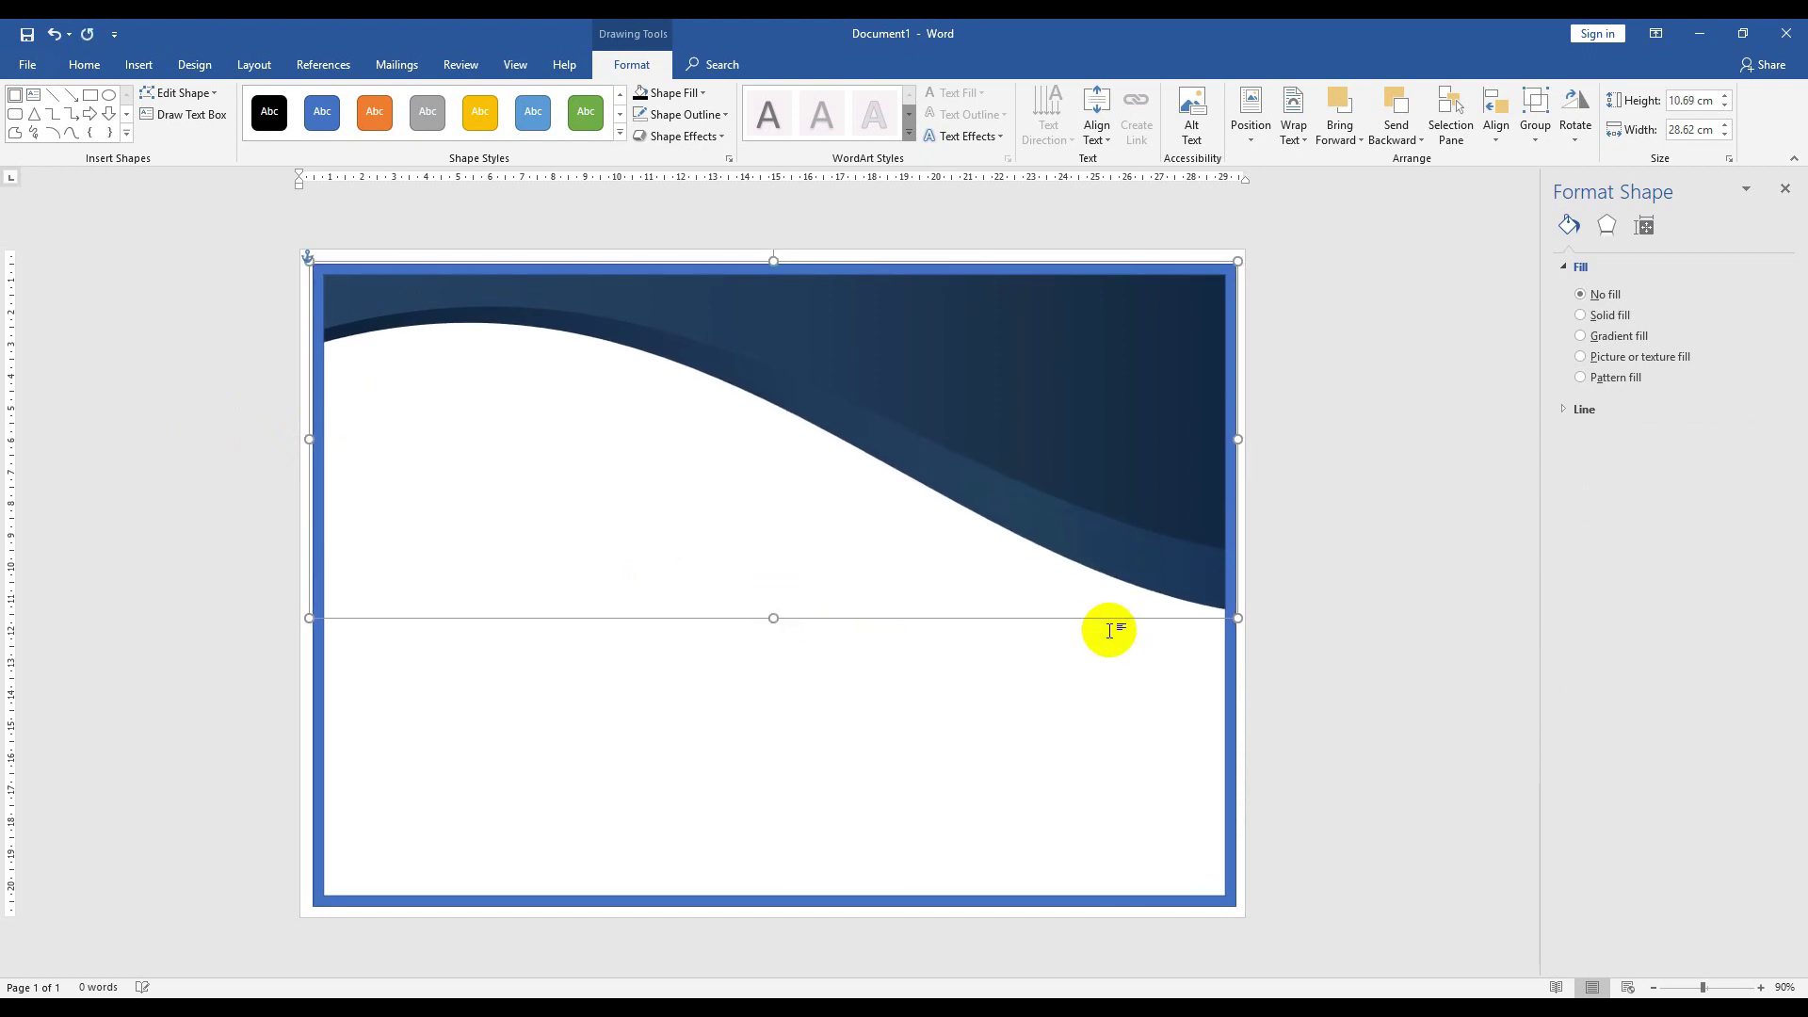
{"action": "left_click_drag", "start_coordinate": [1105, 623], "coordinate": [1104, 628]}
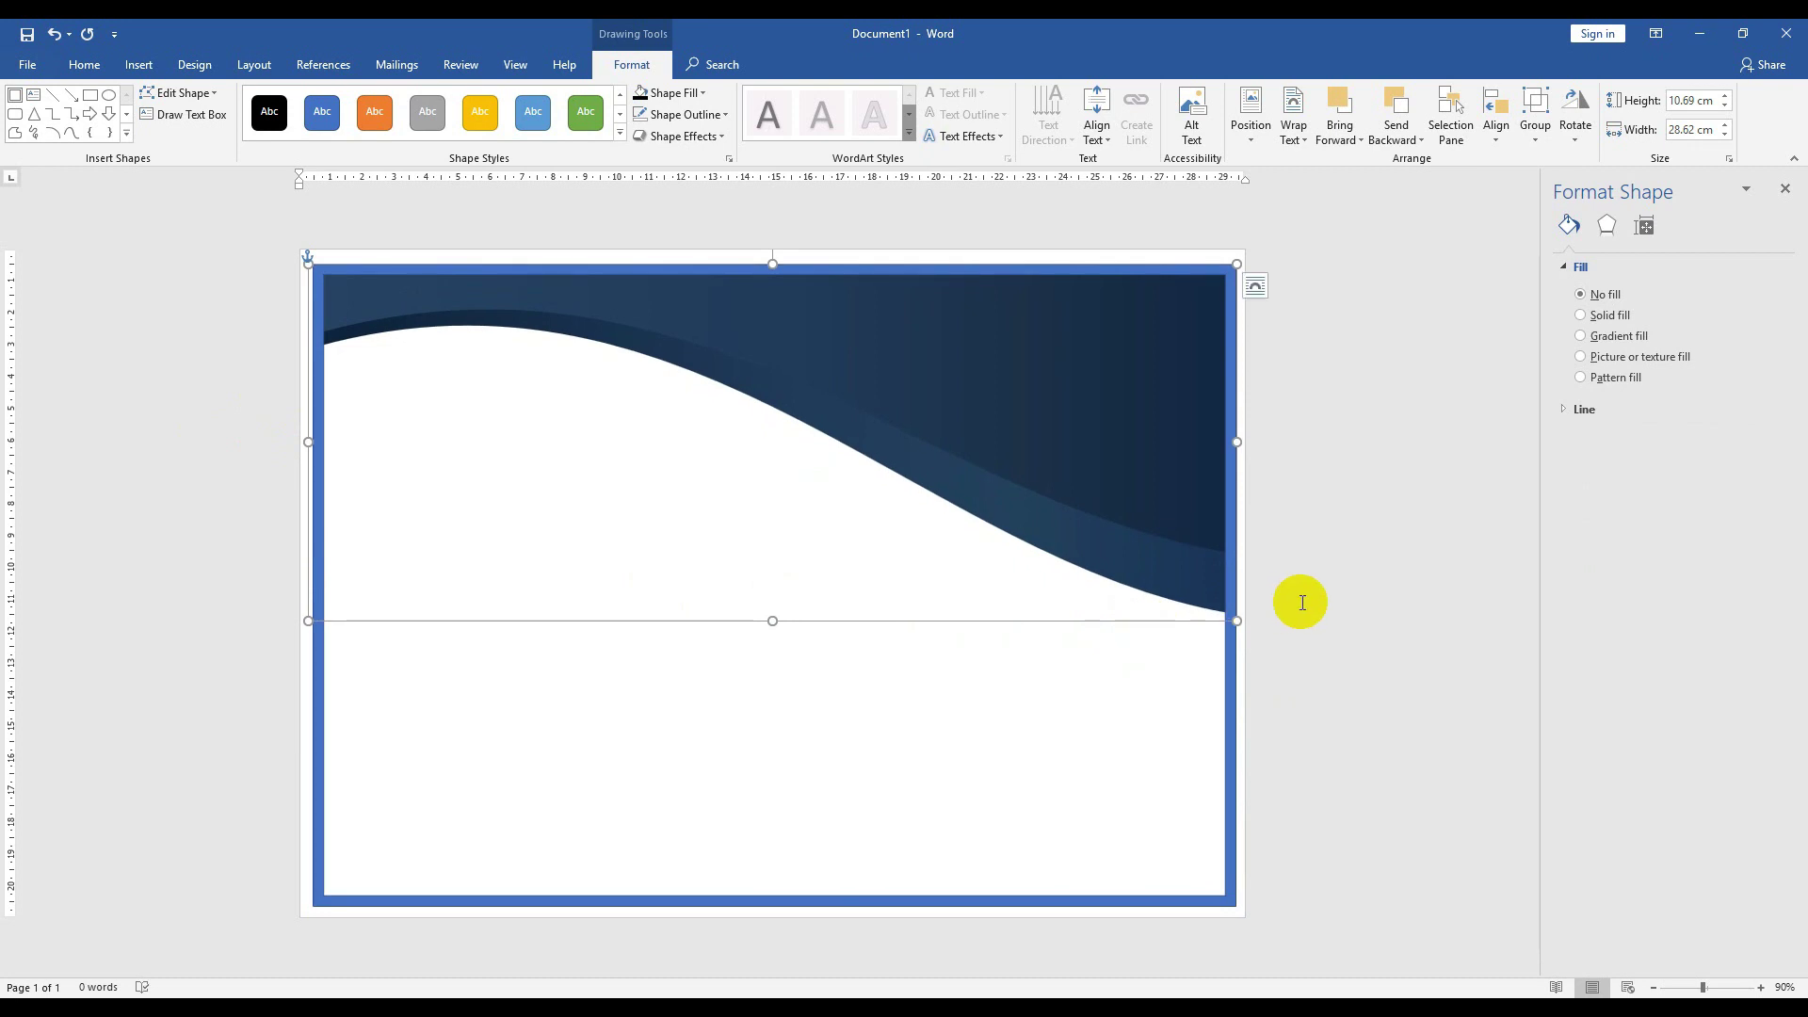
{"action": "left_click", "coordinate": [1302, 602]}
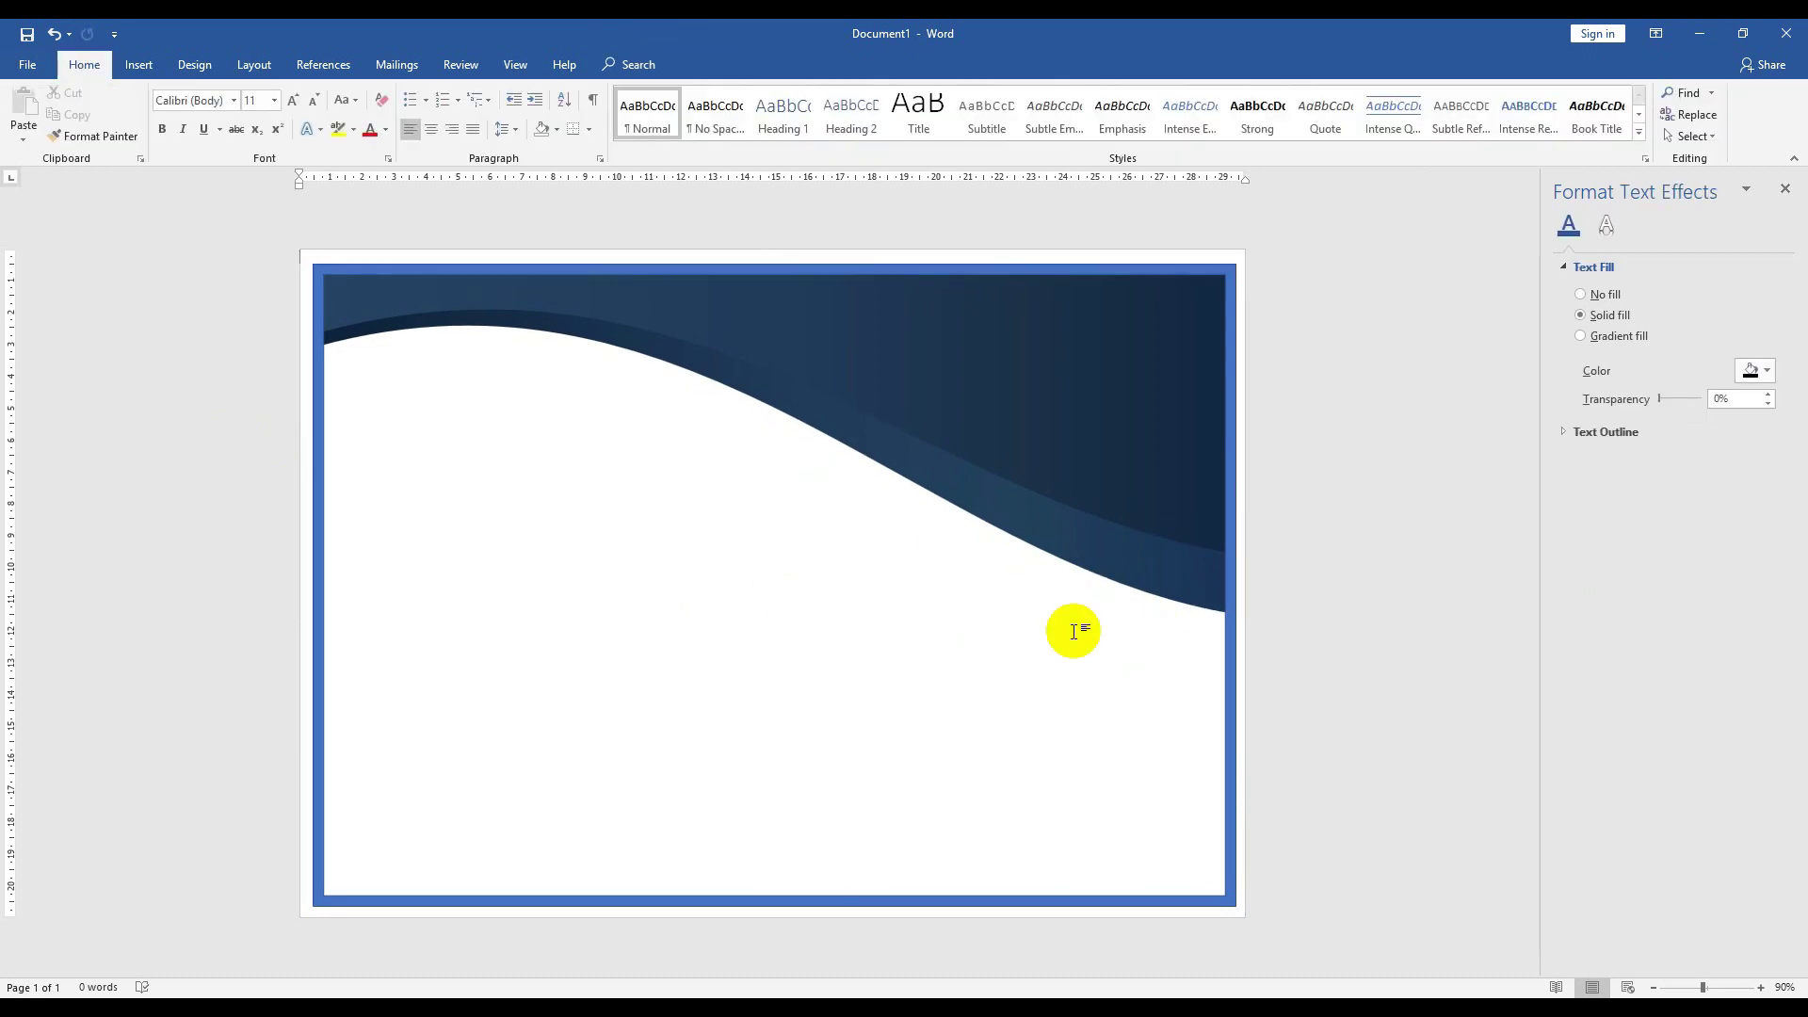
- Give the page frame a gradient fill in the Format Shape pane
{"action": "left_click", "coordinate": [1228, 819]}
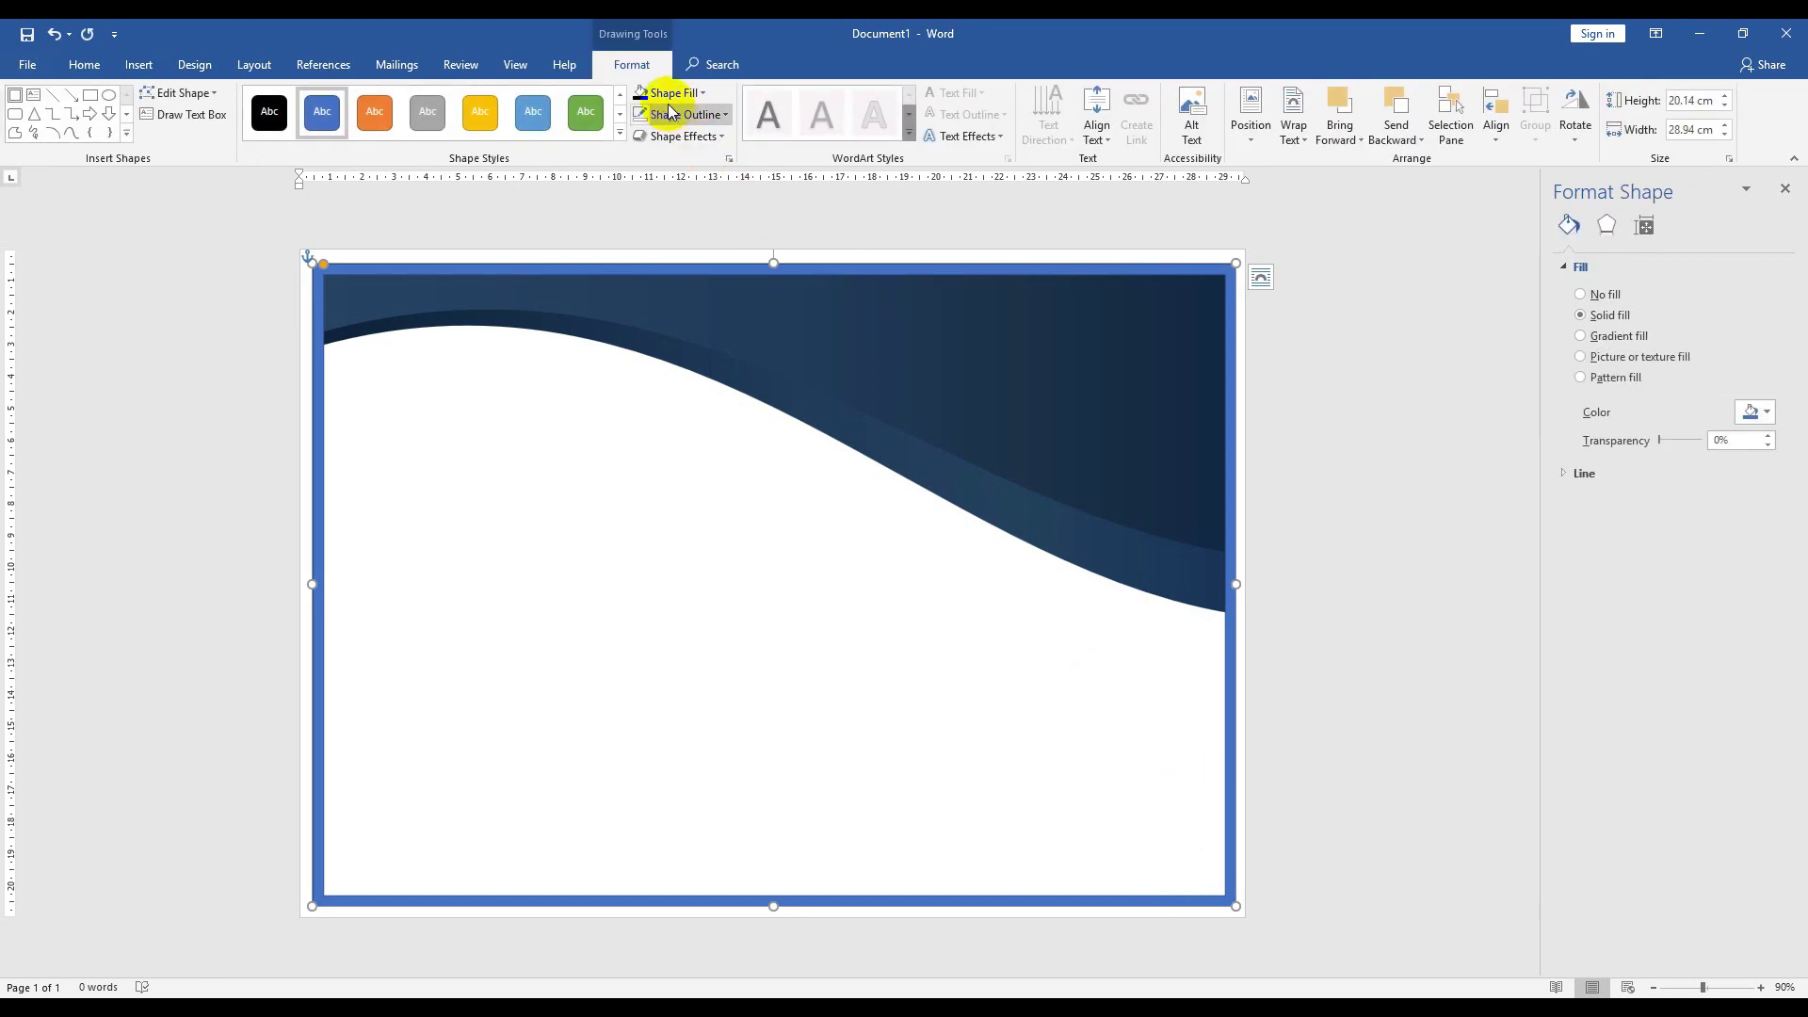
{"action": "left_click", "coordinate": [669, 111]}
{"action": "left_click", "coordinate": [659, 315]}
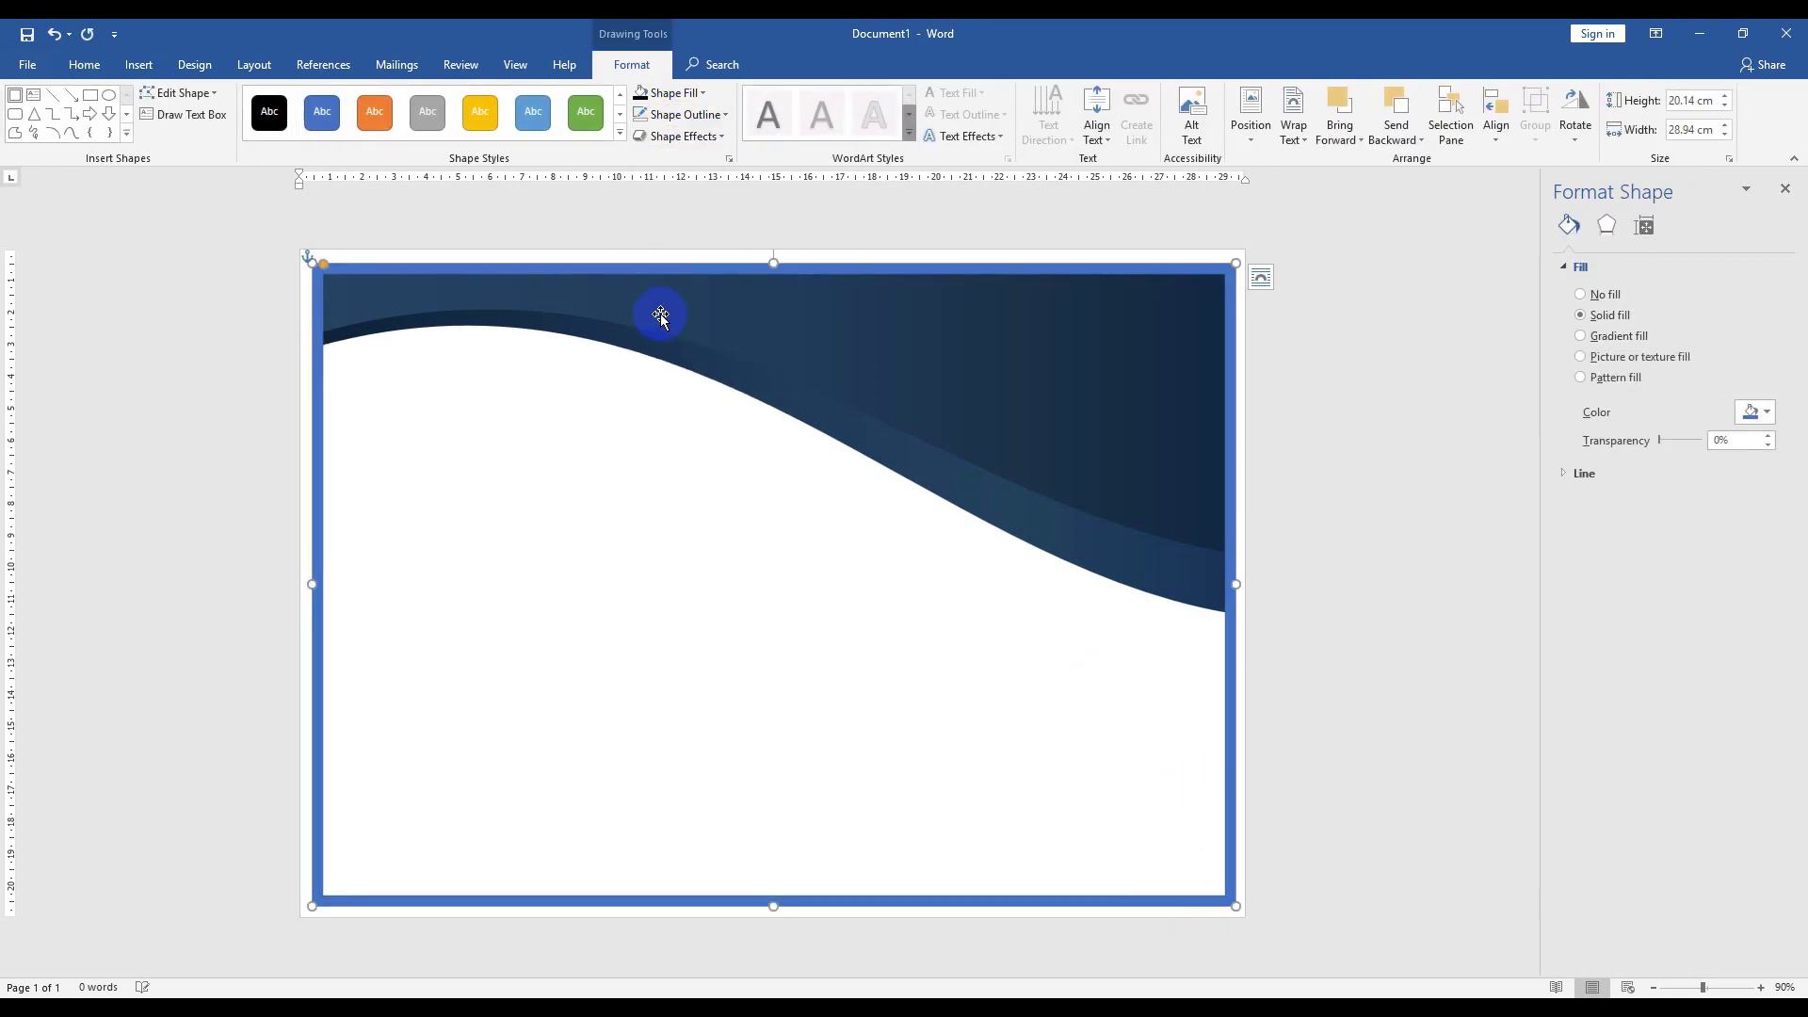
{"action": "left_click", "coordinate": [669, 92]}
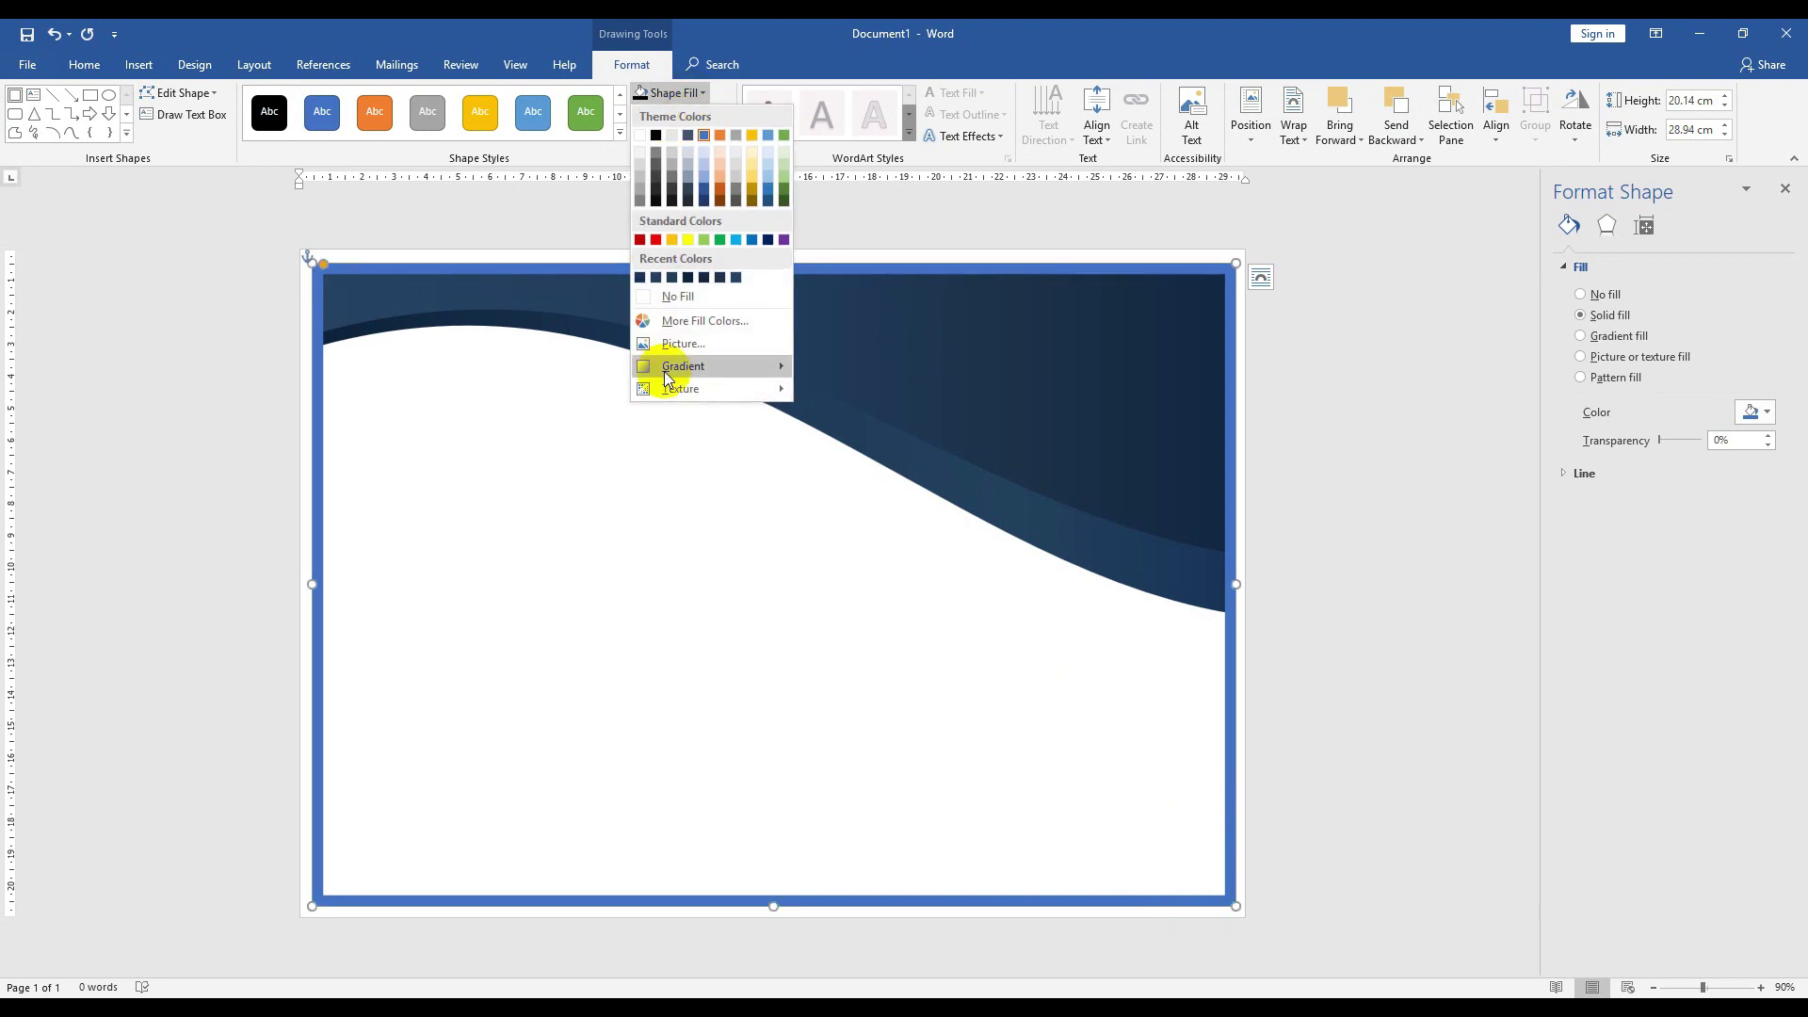
{"action": "mouse_move", "coordinate": [684, 366]}
{"action": "left_click", "coordinate": [848, 713]}
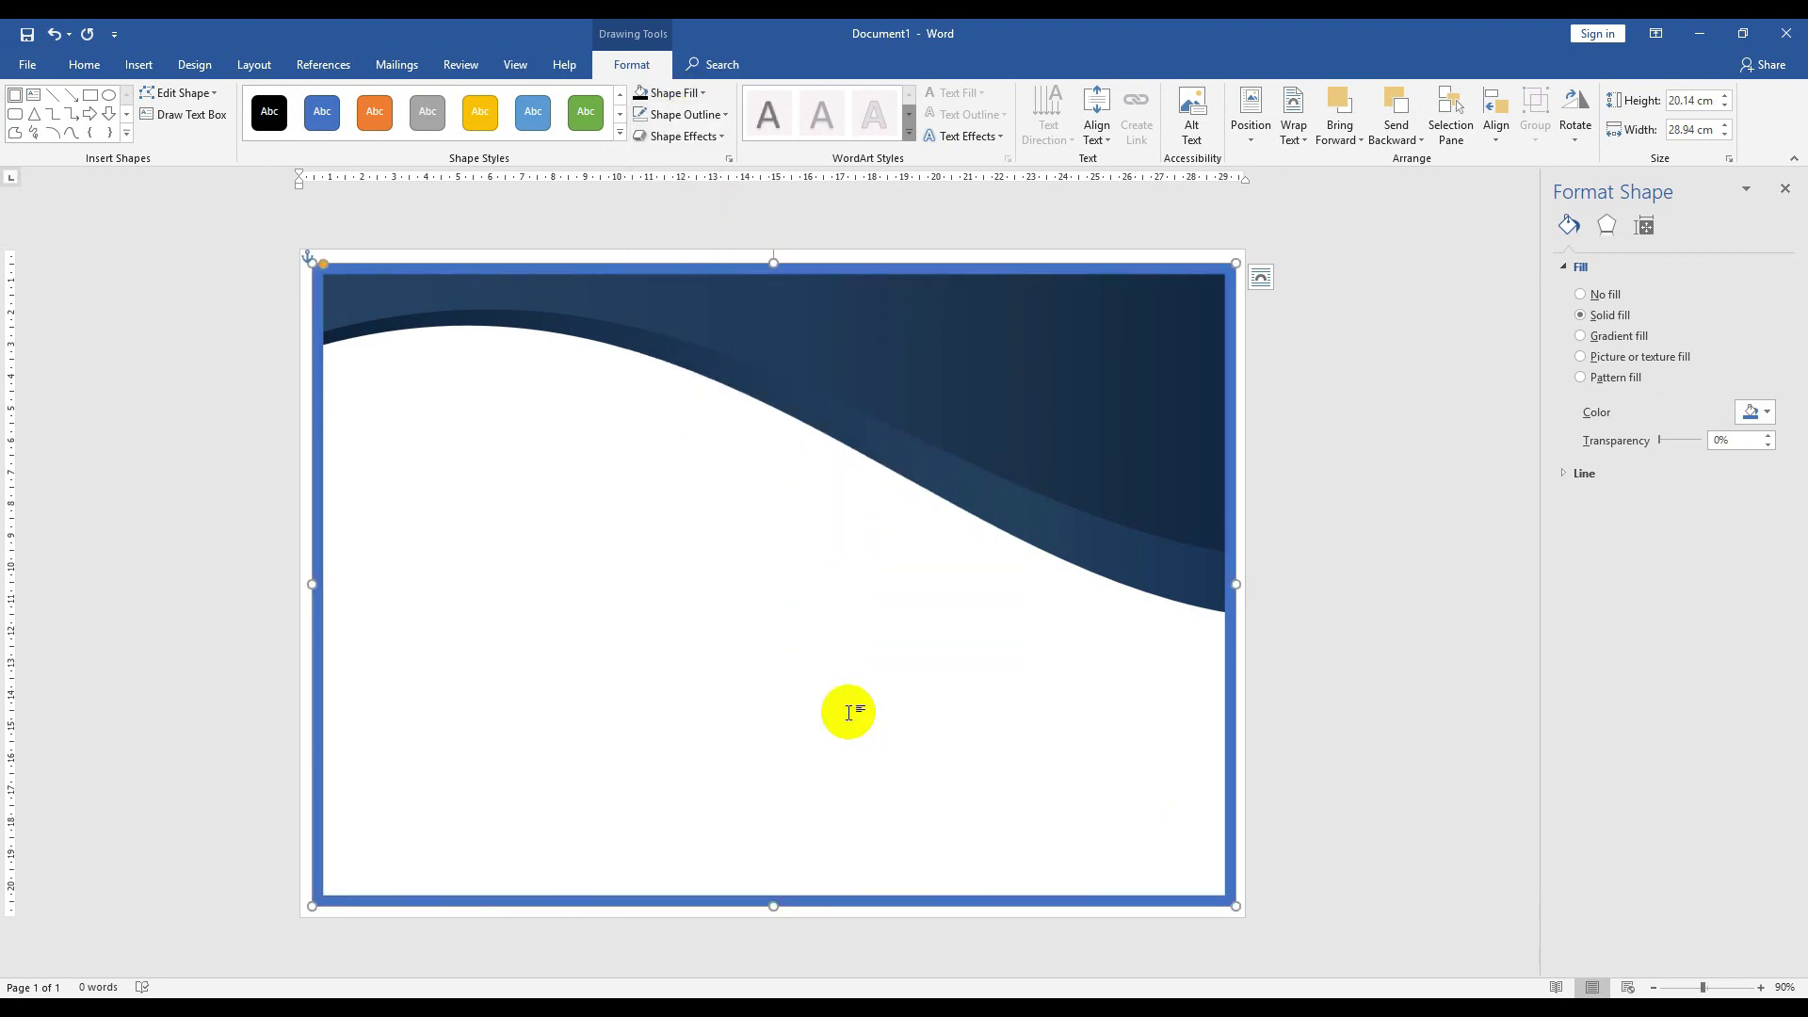
{"action": "left_click", "coordinate": [1605, 336]}
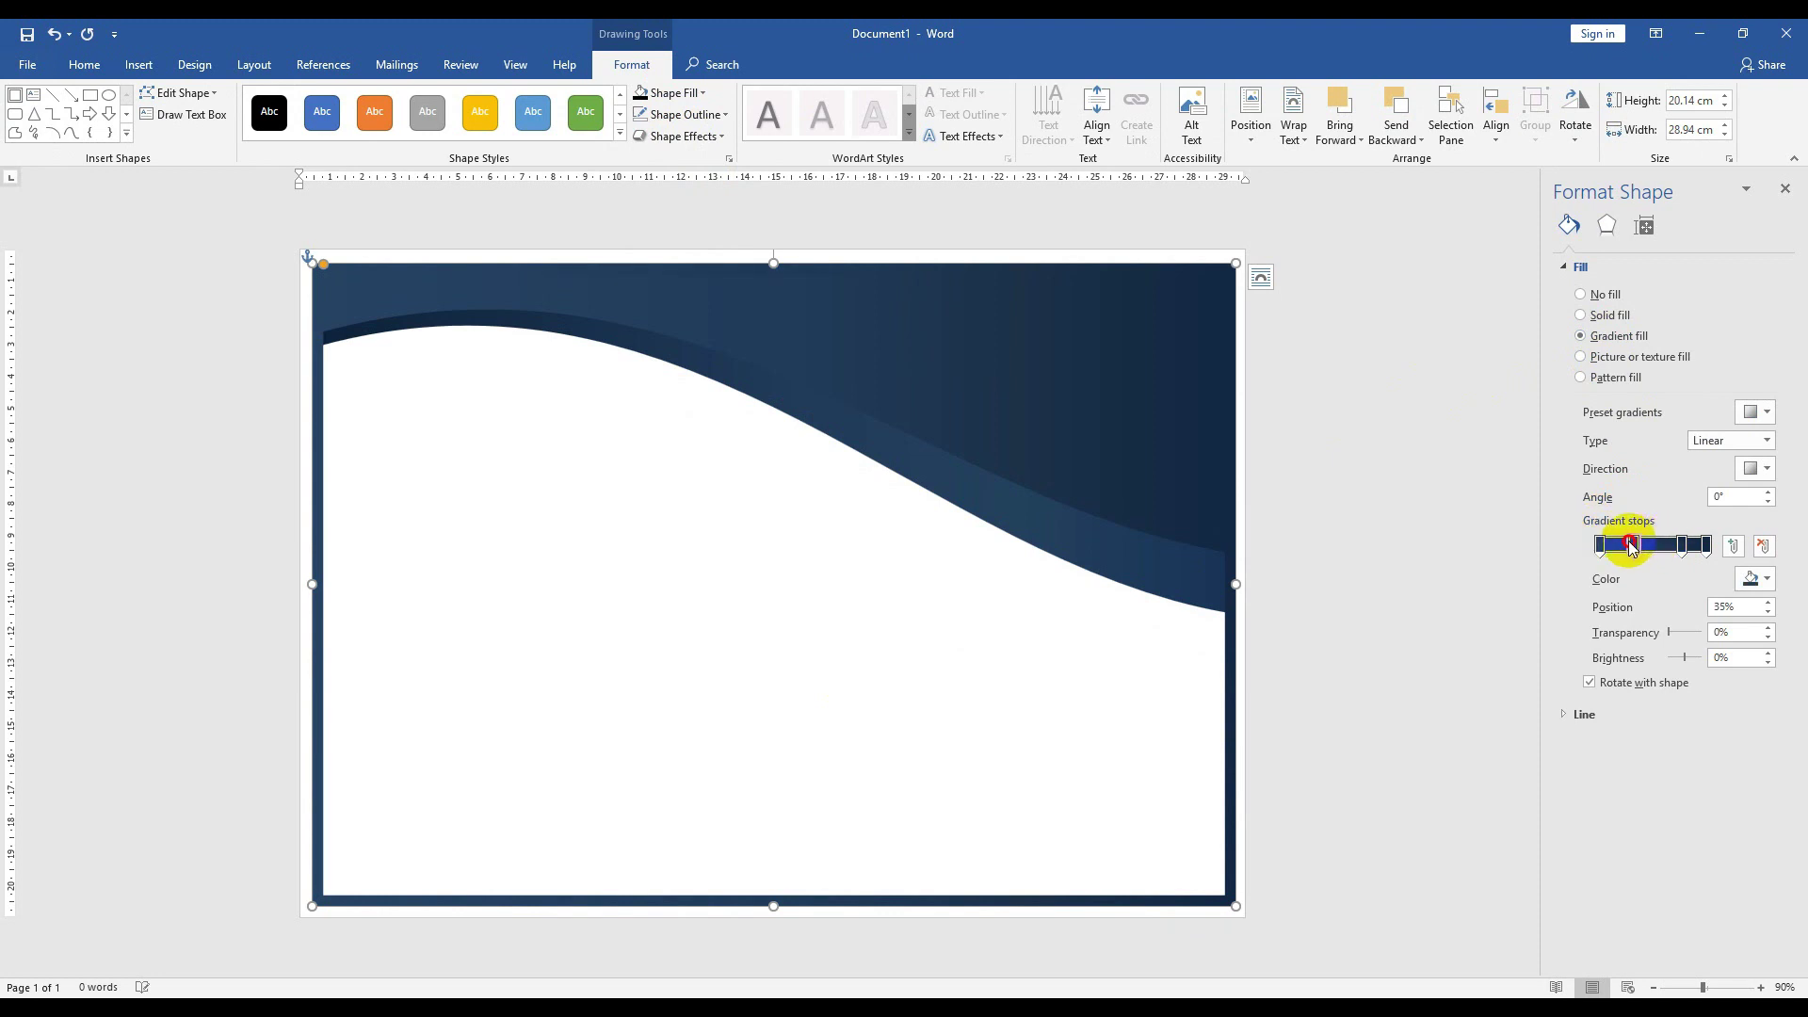
- Set the first gradient stop's colour to gold RGB 219, 171, 100
{"action": "left_click", "coordinate": [1764, 579]}
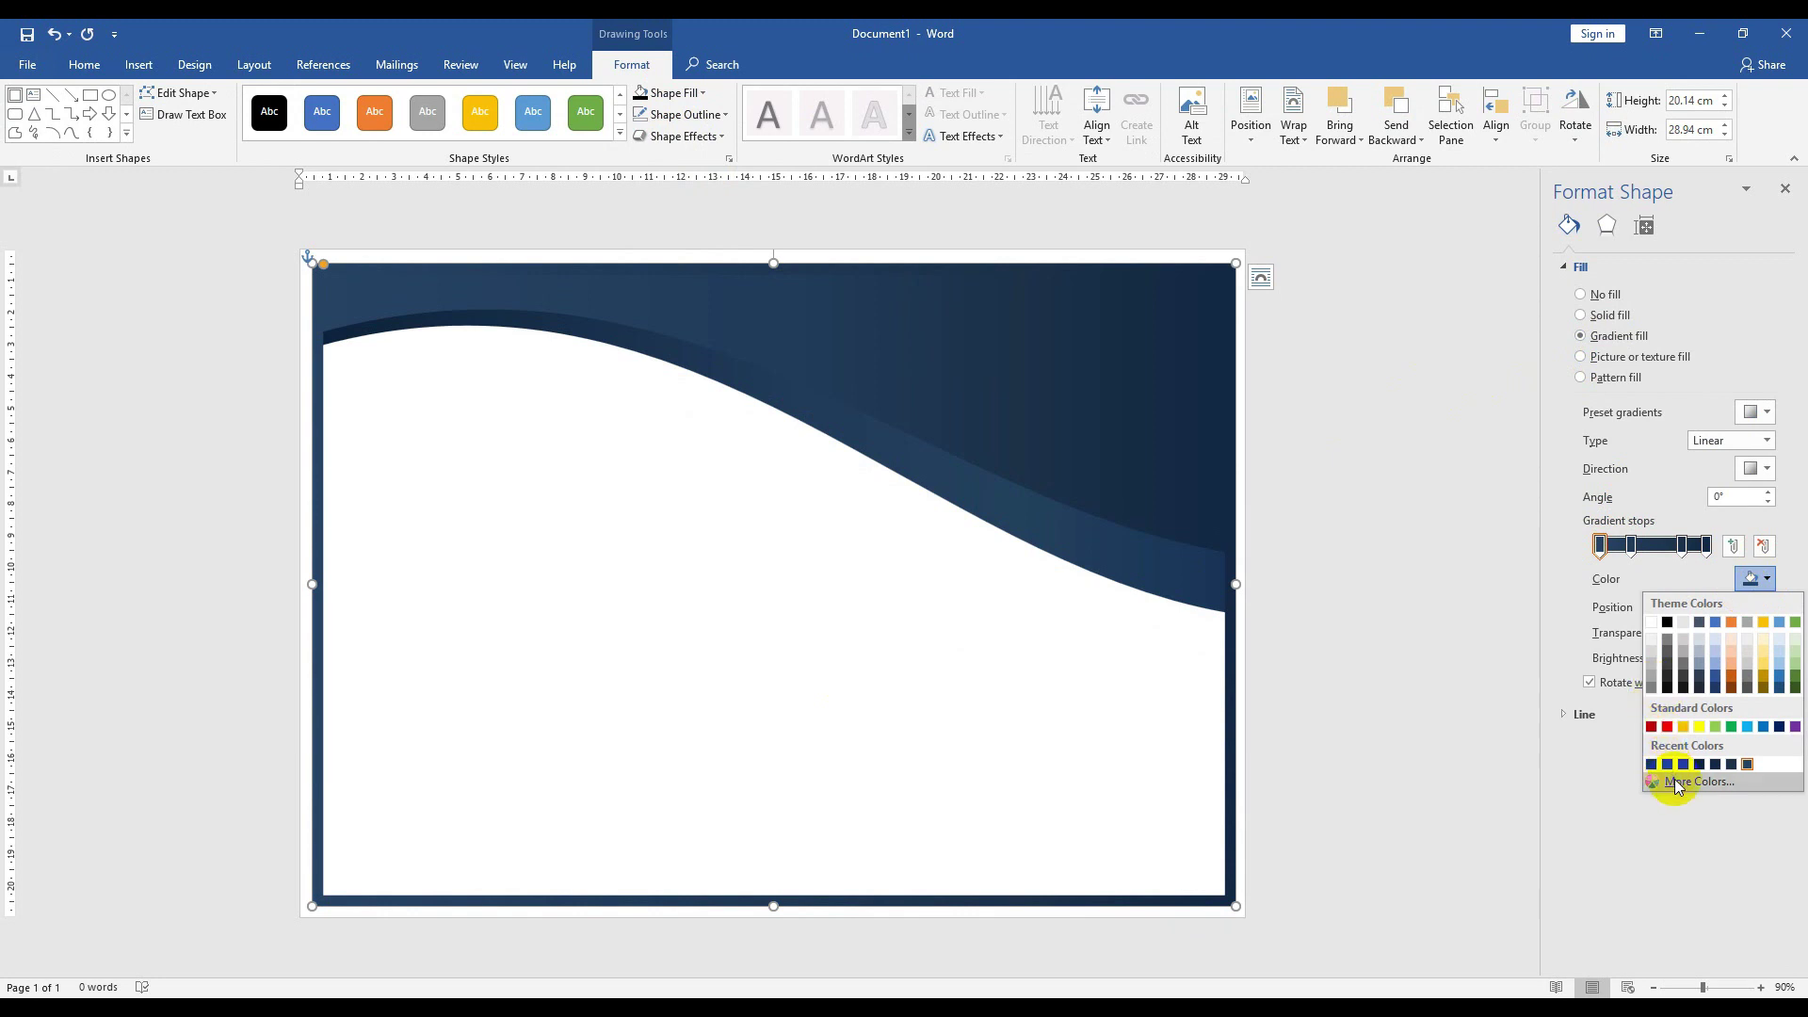
{"action": "left_click", "coordinate": [1672, 780]}
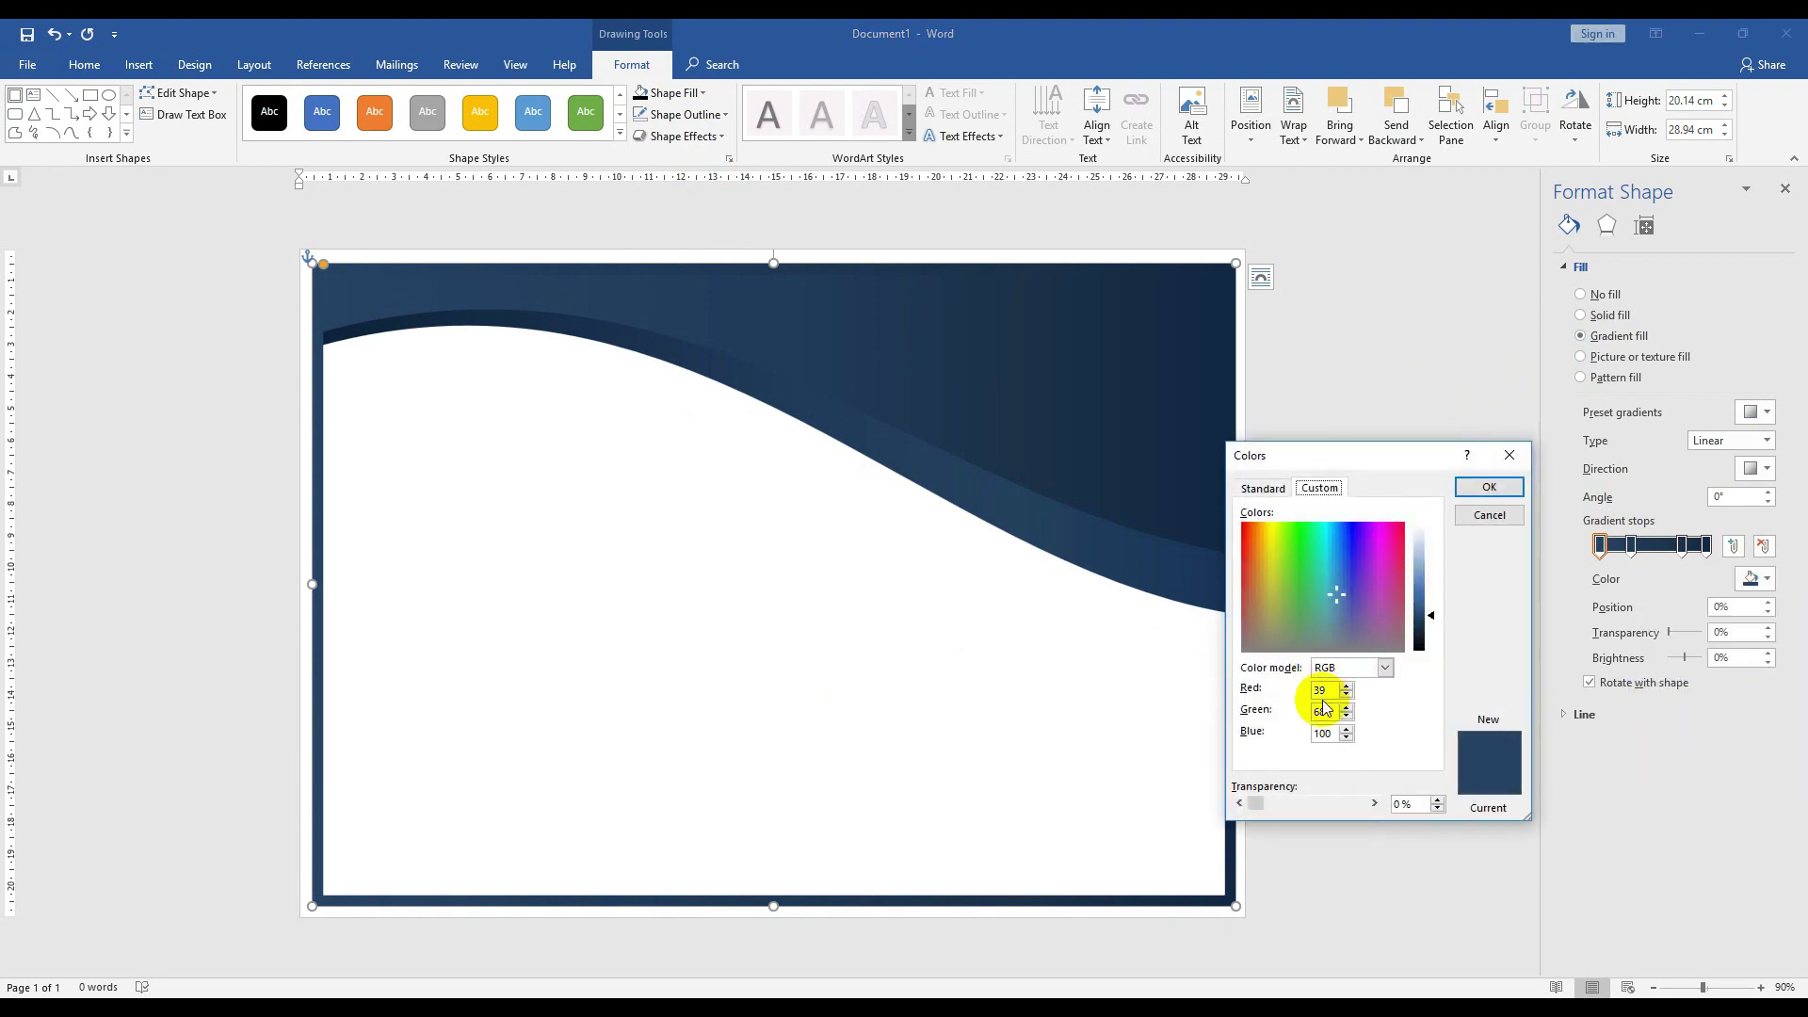
{"action": "left_click_drag", "start_coordinate": [1328, 691], "coordinate": [1295, 688]}
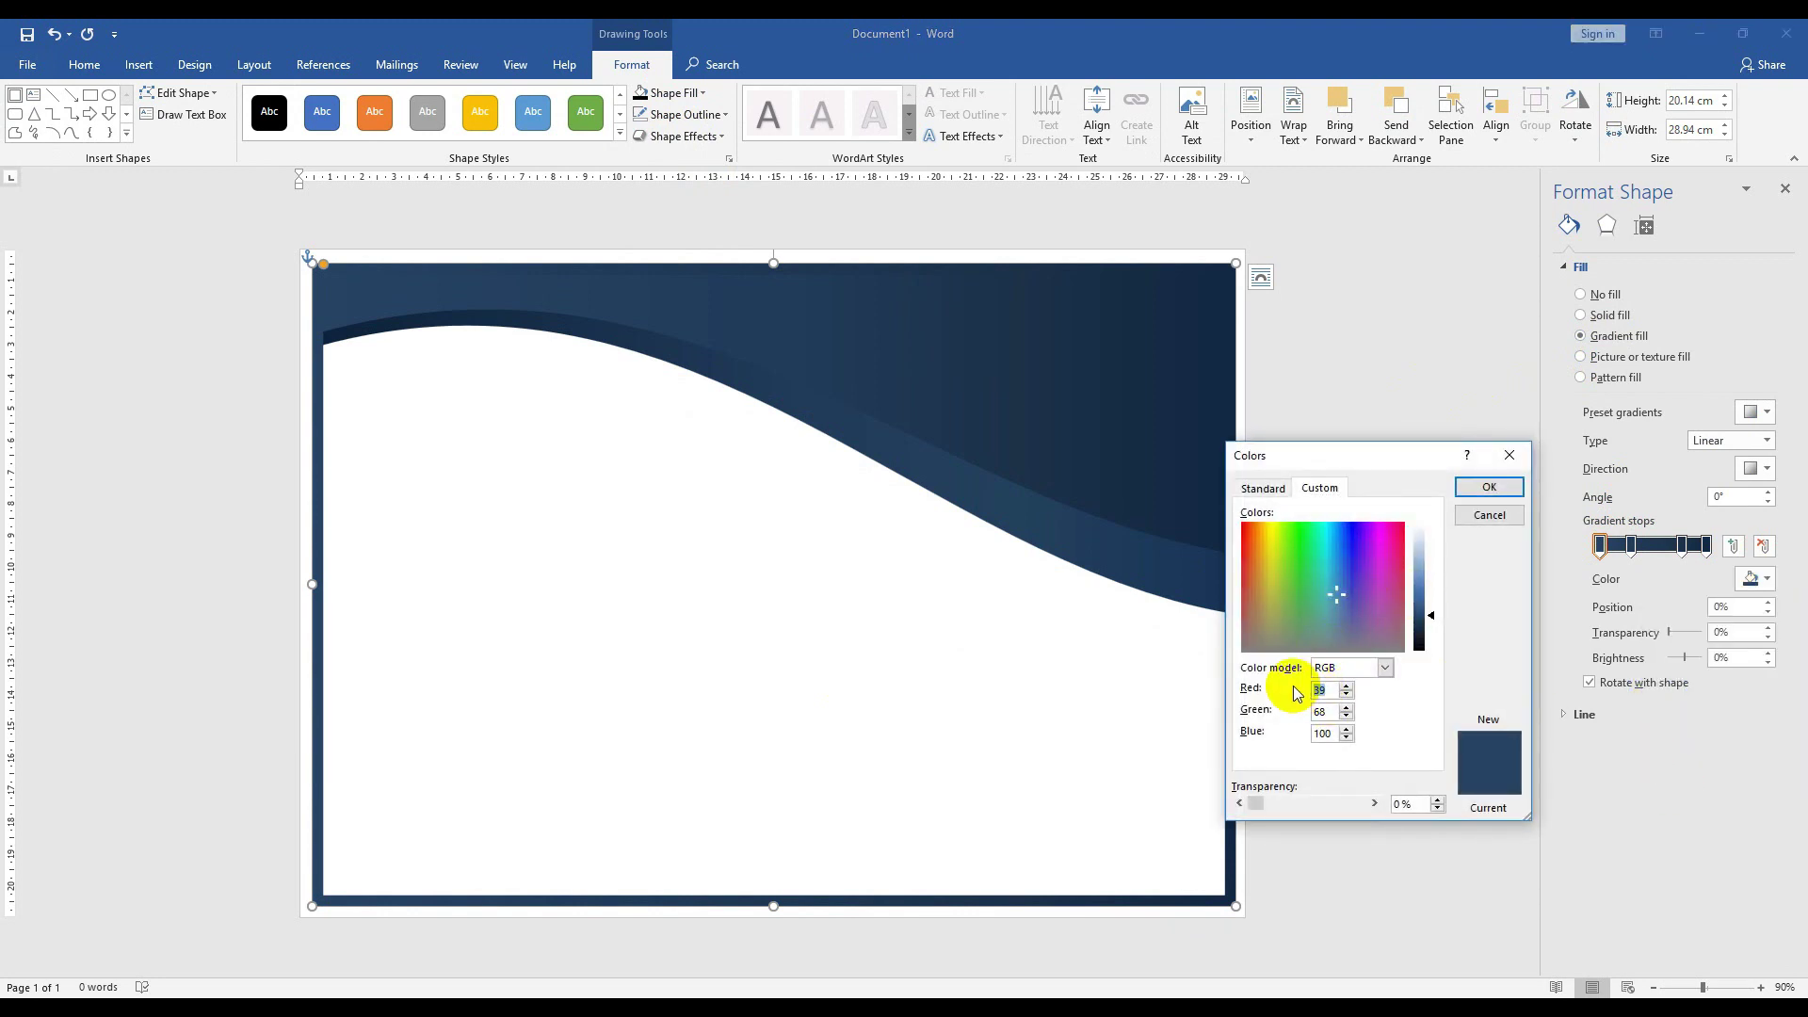
{"action": "type", "text": "219"}
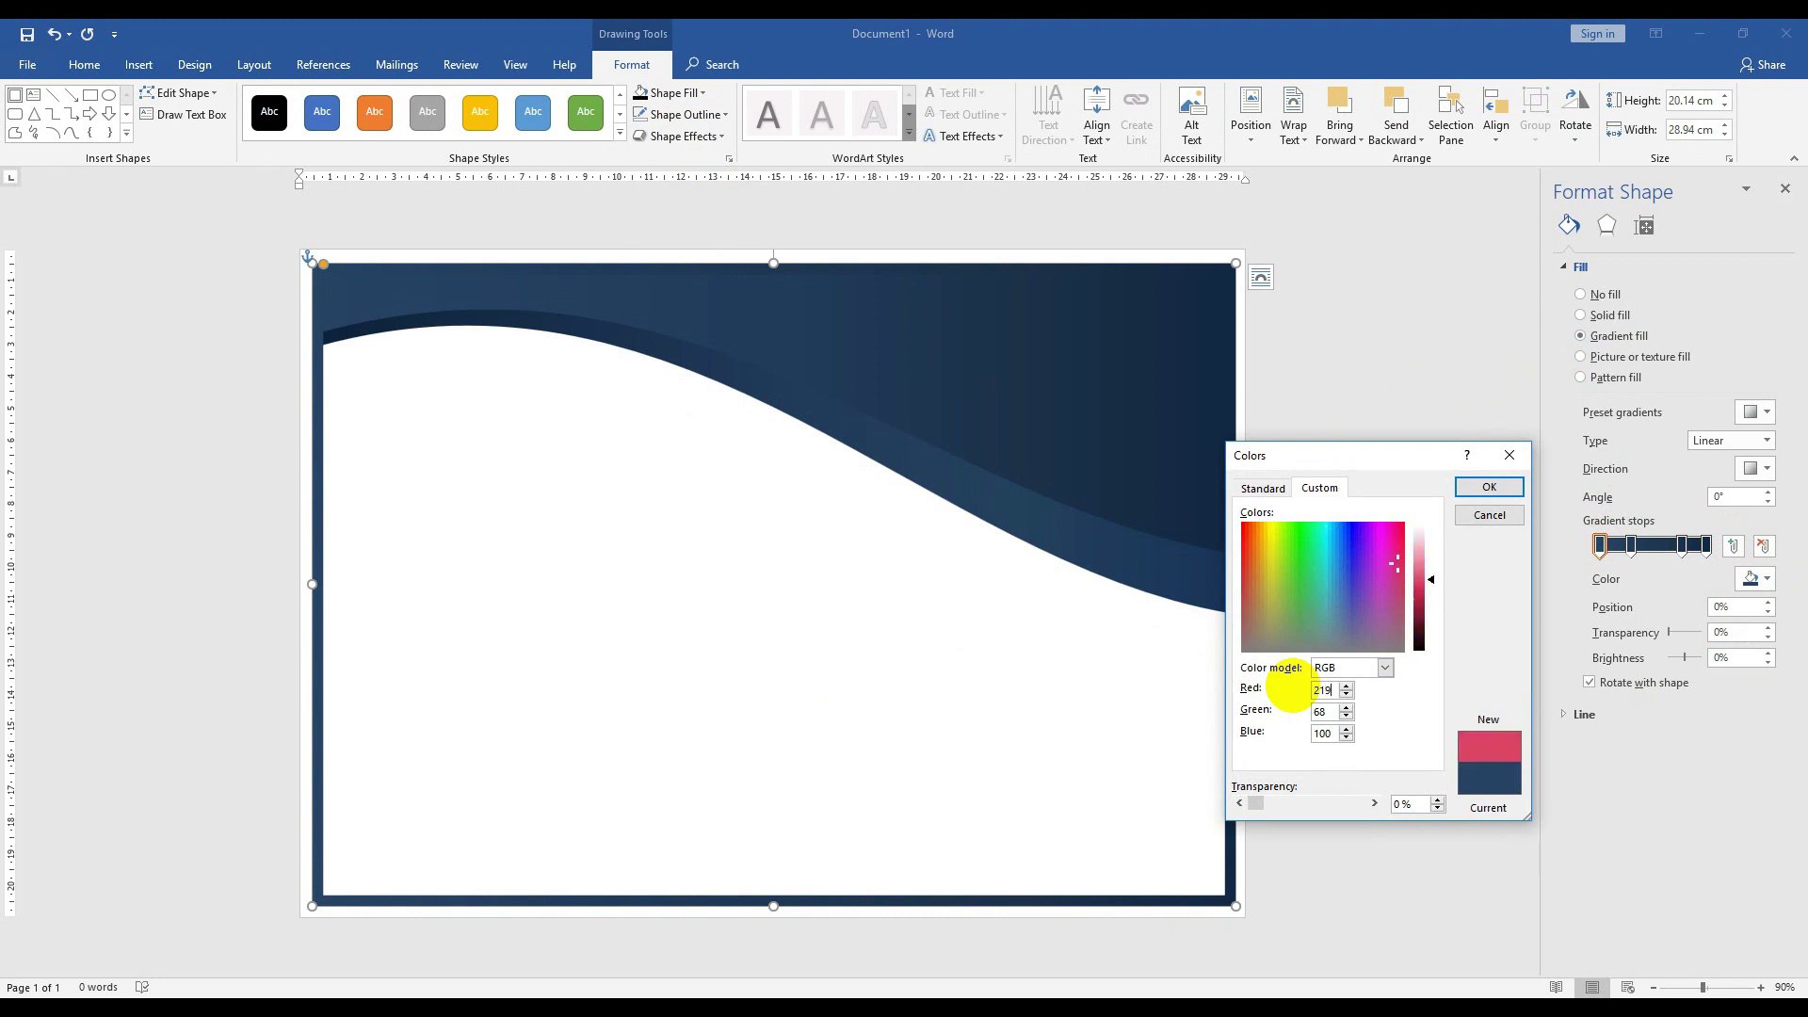
{"action": "type", "text": "171"}
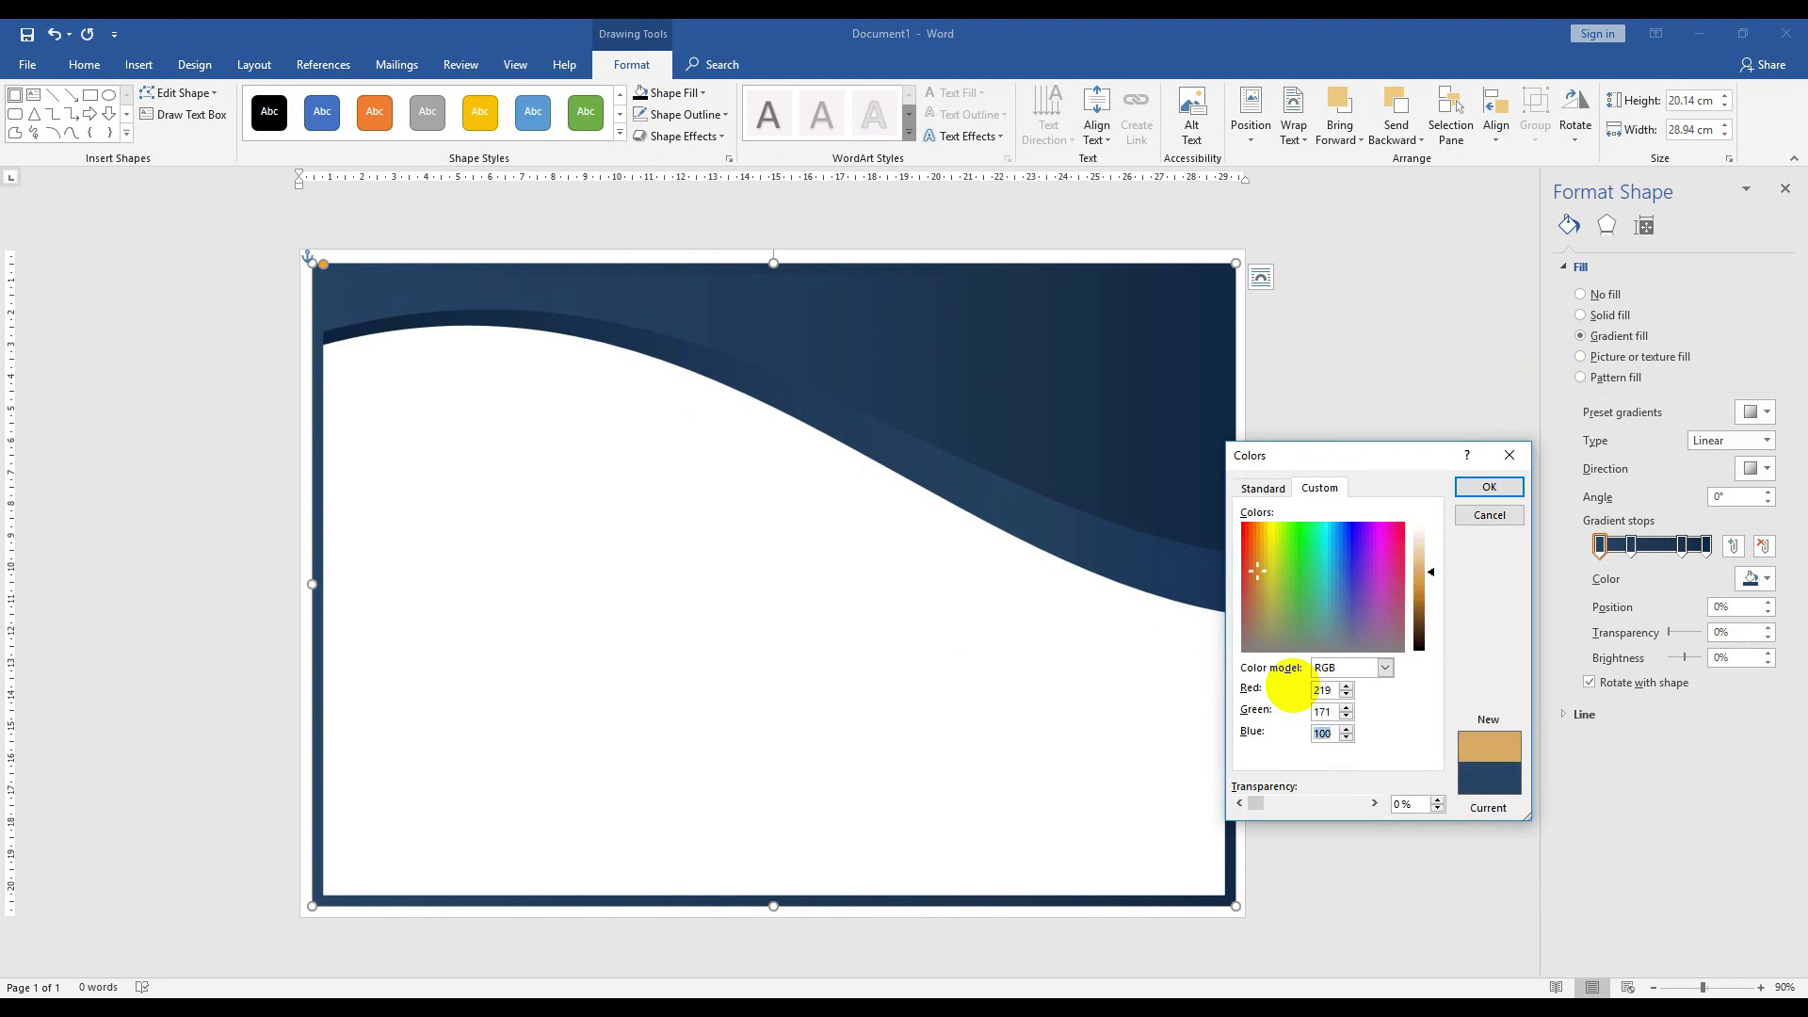
{"action": "key", "text": "Return"}
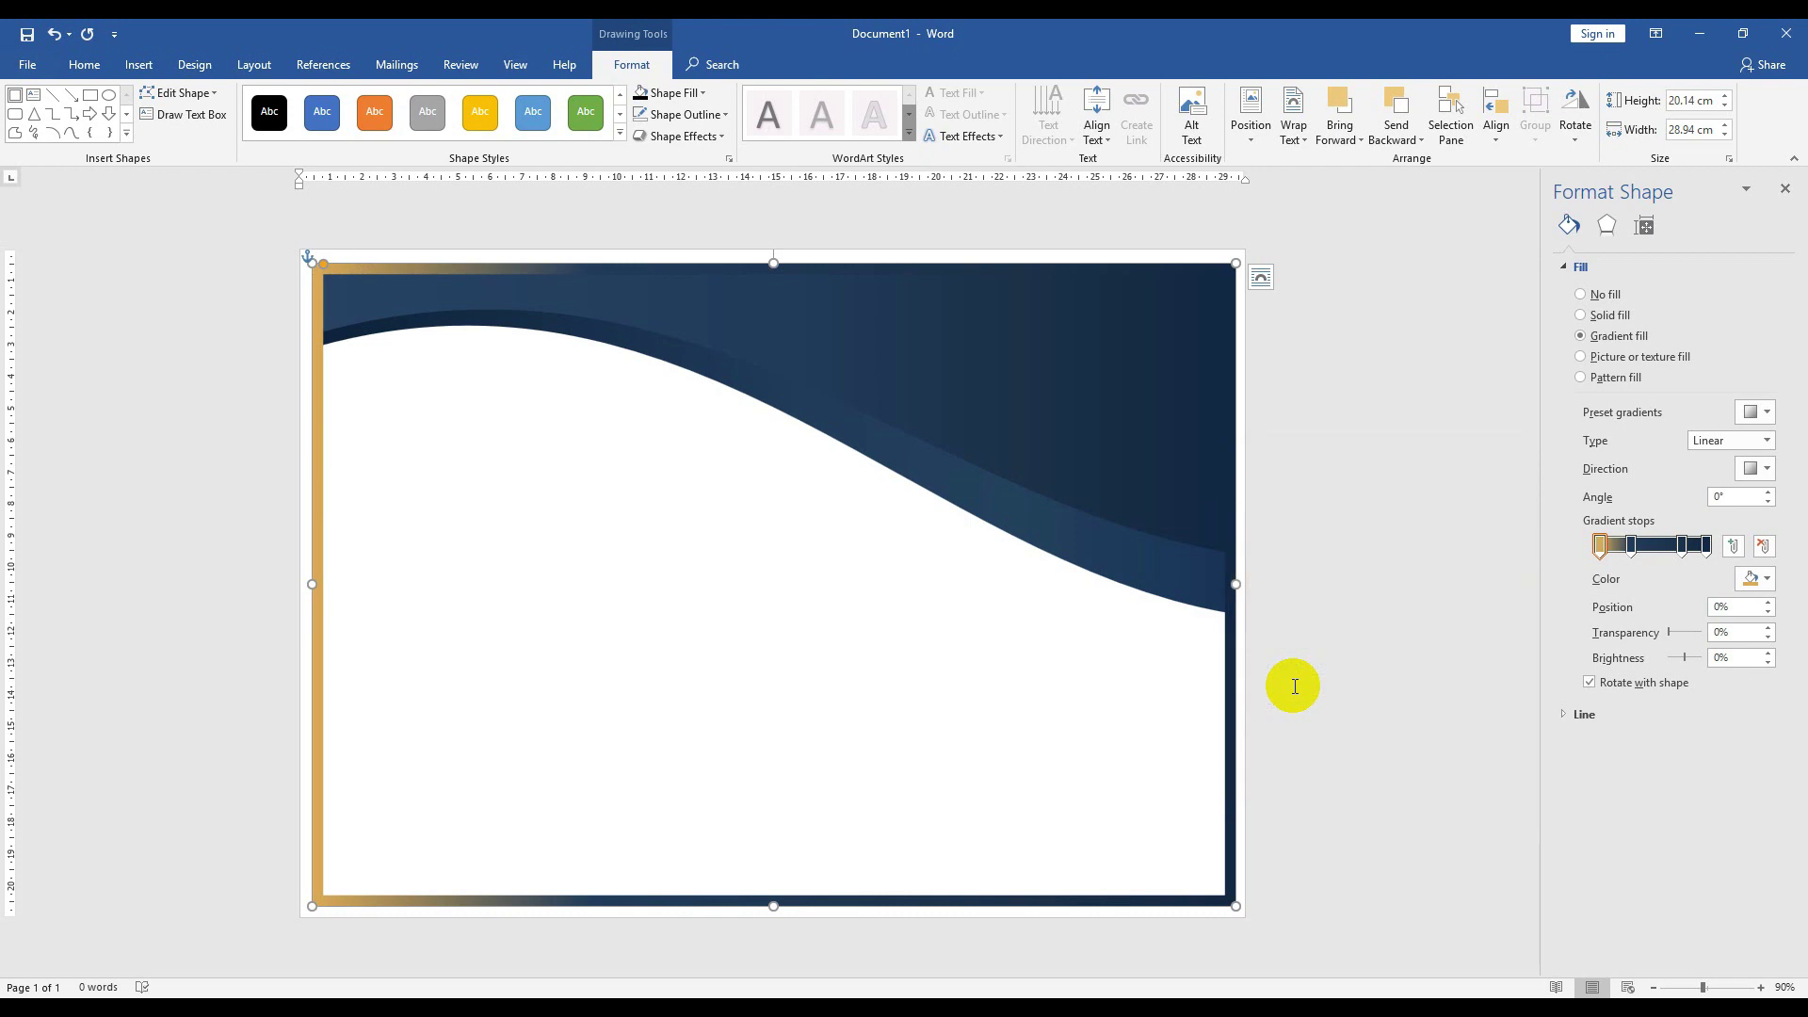
- Recolour the second gradient stop to a custom gold shade
{"action": "left_click", "coordinate": [1631, 544]}
{"action": "left_click", "coordinate": [1756, 578]}
{"action": "left_click", "coordinate": [1671, 781]}
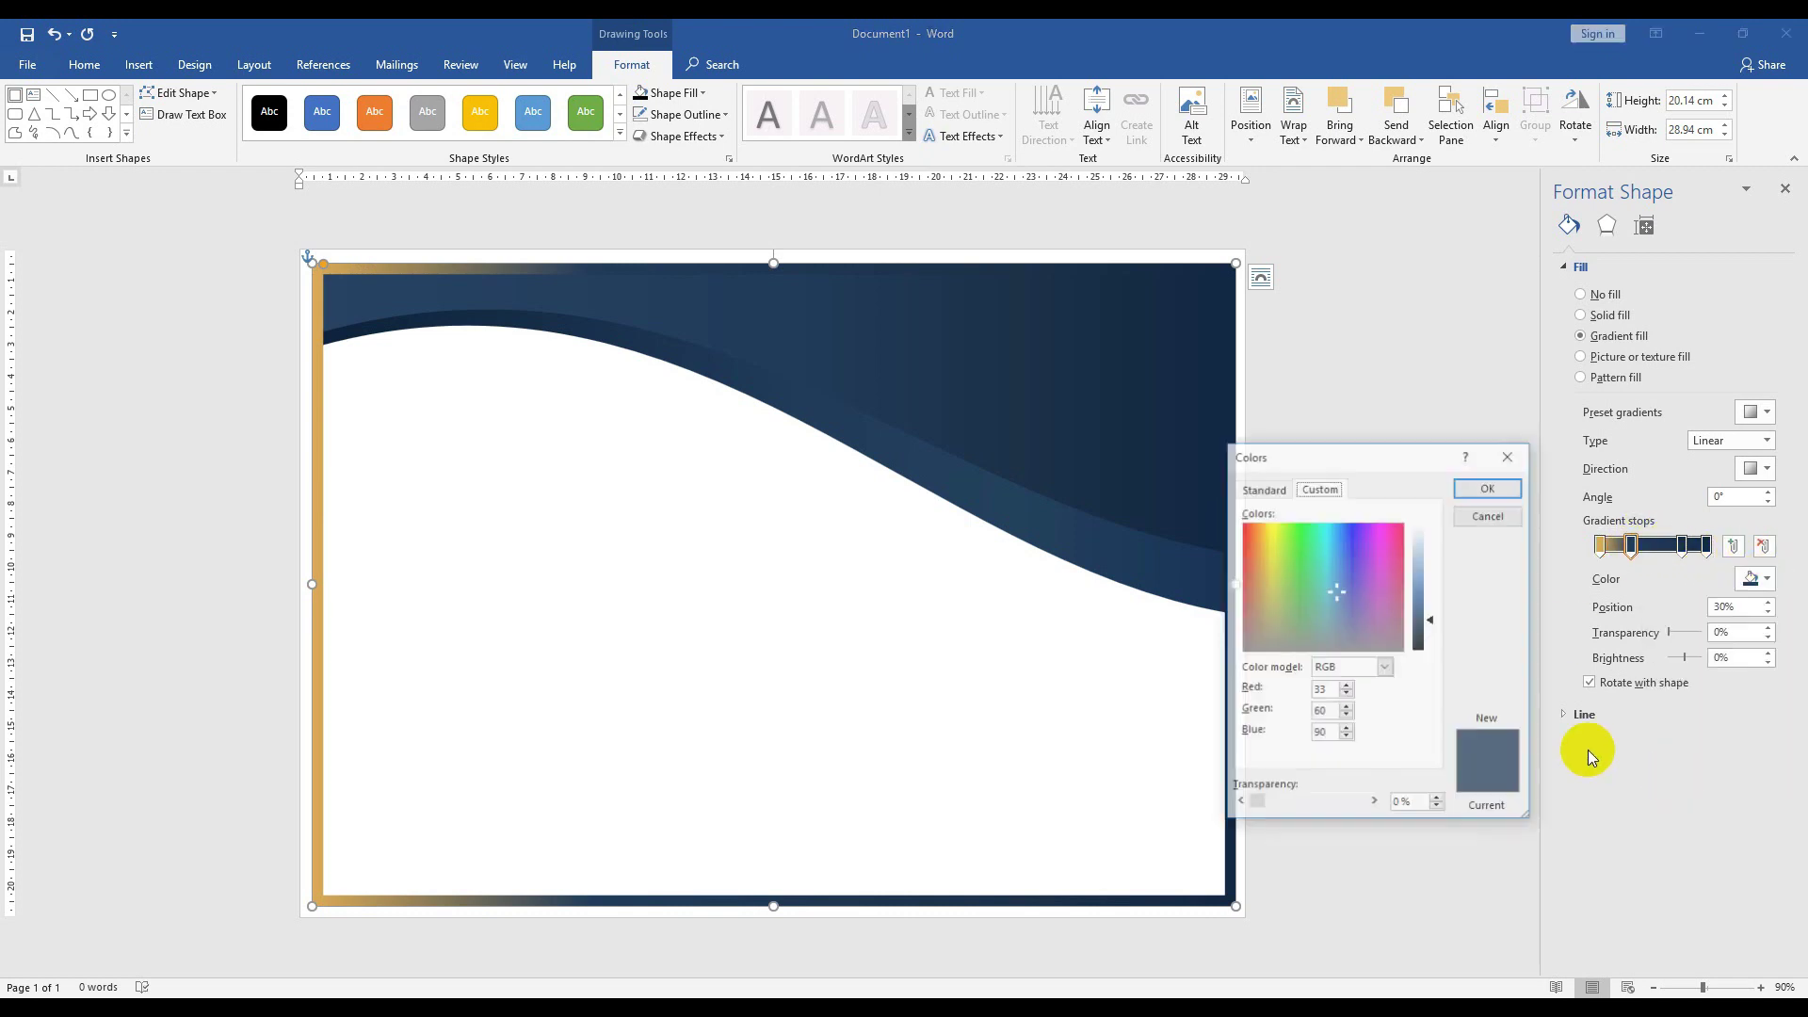
{"action": "type", "text": "4"}
{"action": "key", "text": "Tab"}
{"action": "type", "text": "160"}
{"action": "key", "text": "Return"}
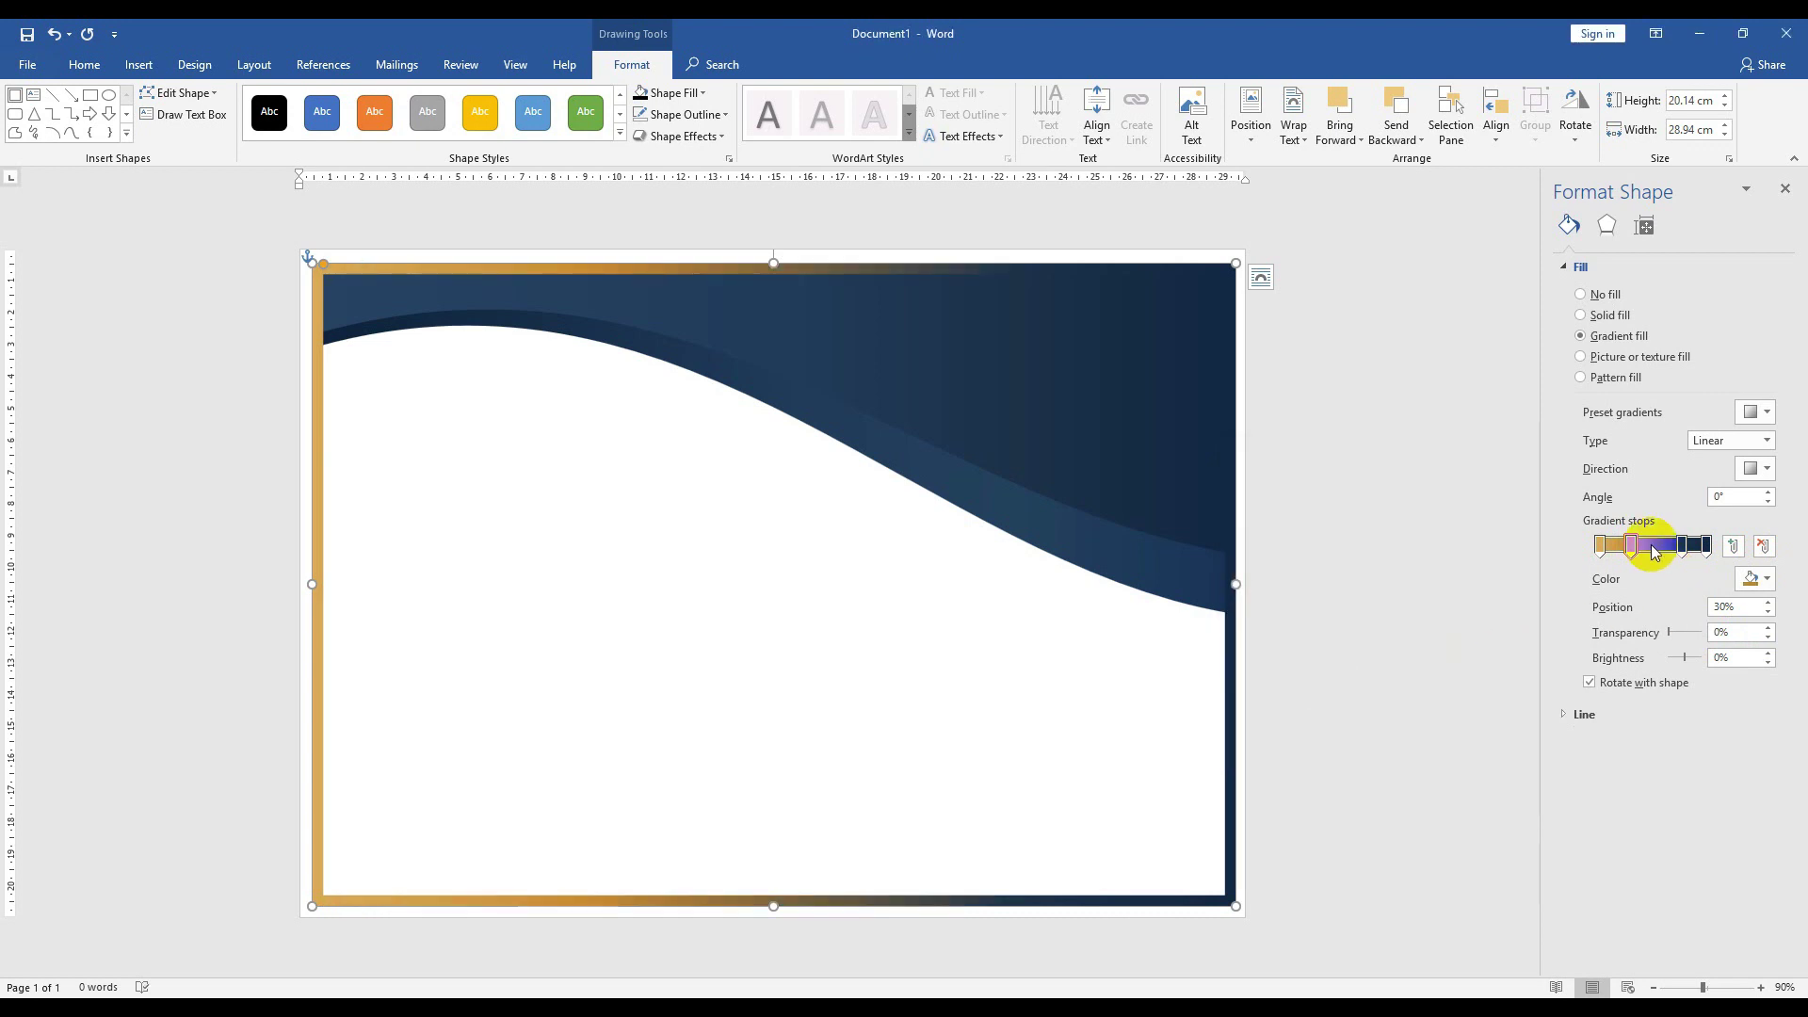
- Set the next gradient stop to gold RGB 210, 156, 64
{"action": "left_click", "coordinate": [1755, 578]}
{"action": "left_click", "coordinate": [1667, 782]}
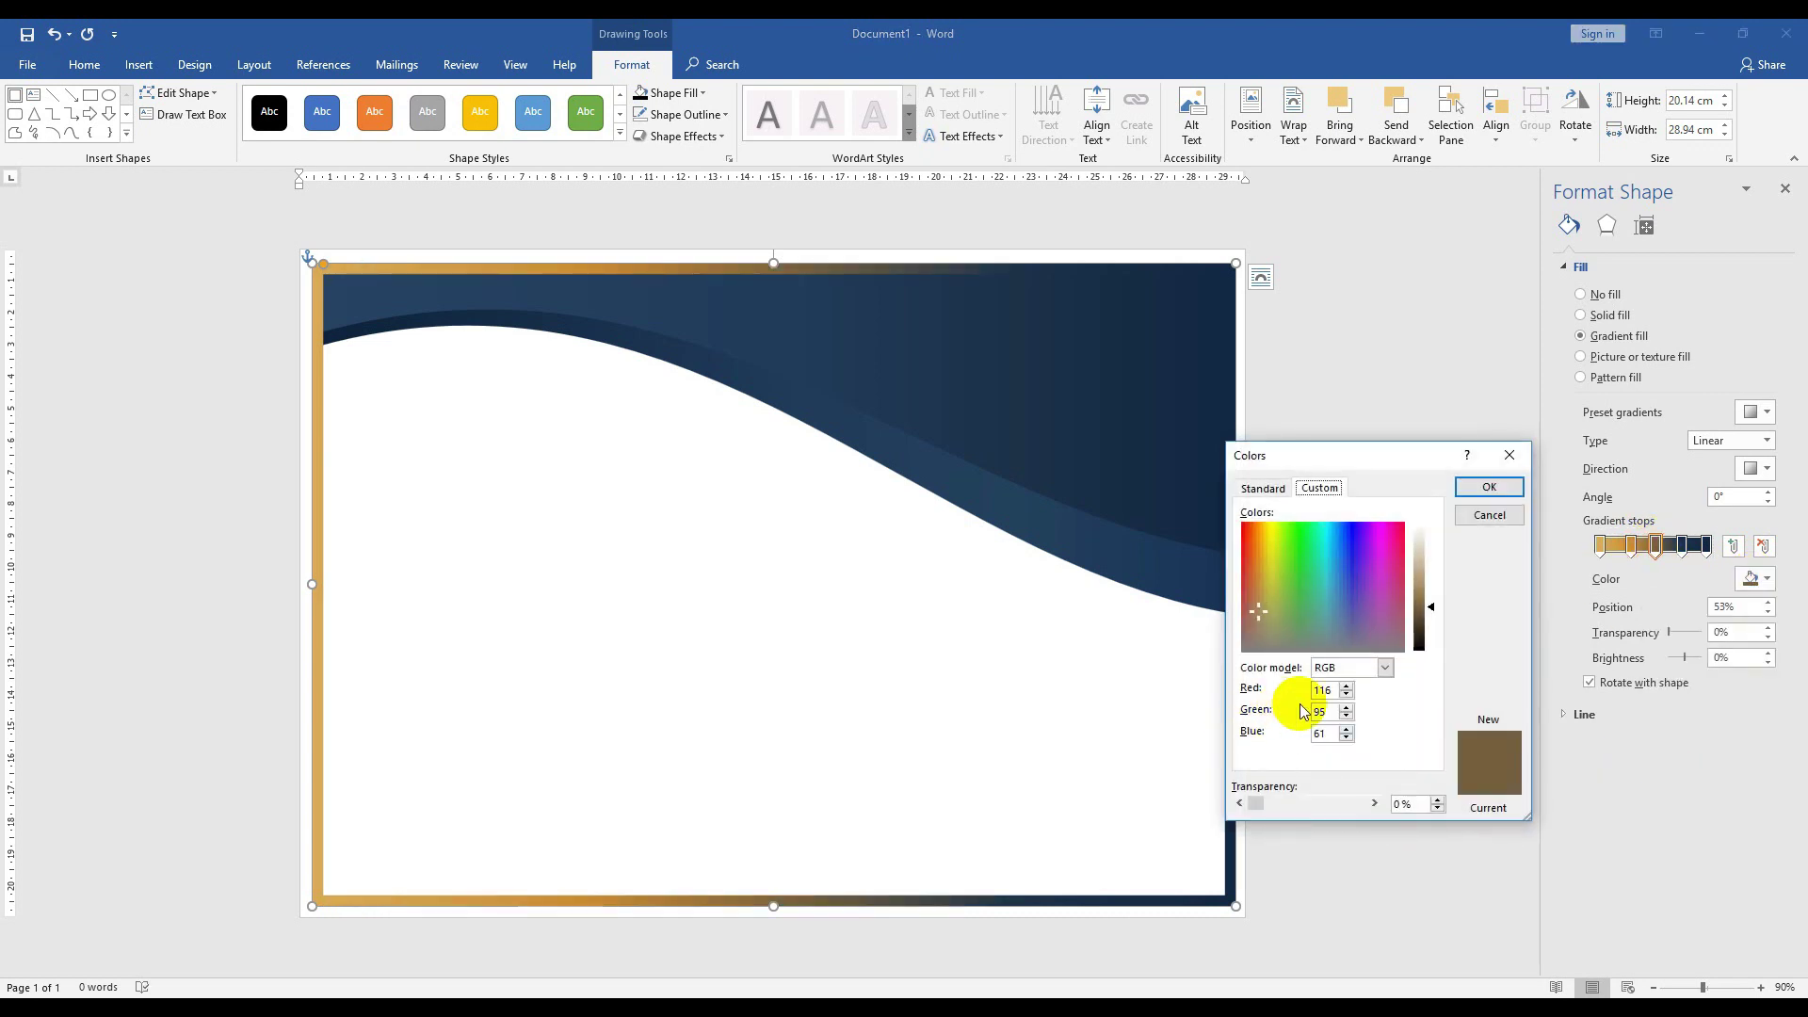
{"action": "type", "text": "210"}
{"action": "key", "text": "Tab"}
{"action": "type", "text": "156"}
{"action": "key", "text": "Tab"}
{"action": "type", "text": "64"}
{"action": "key", "text": "Return"}
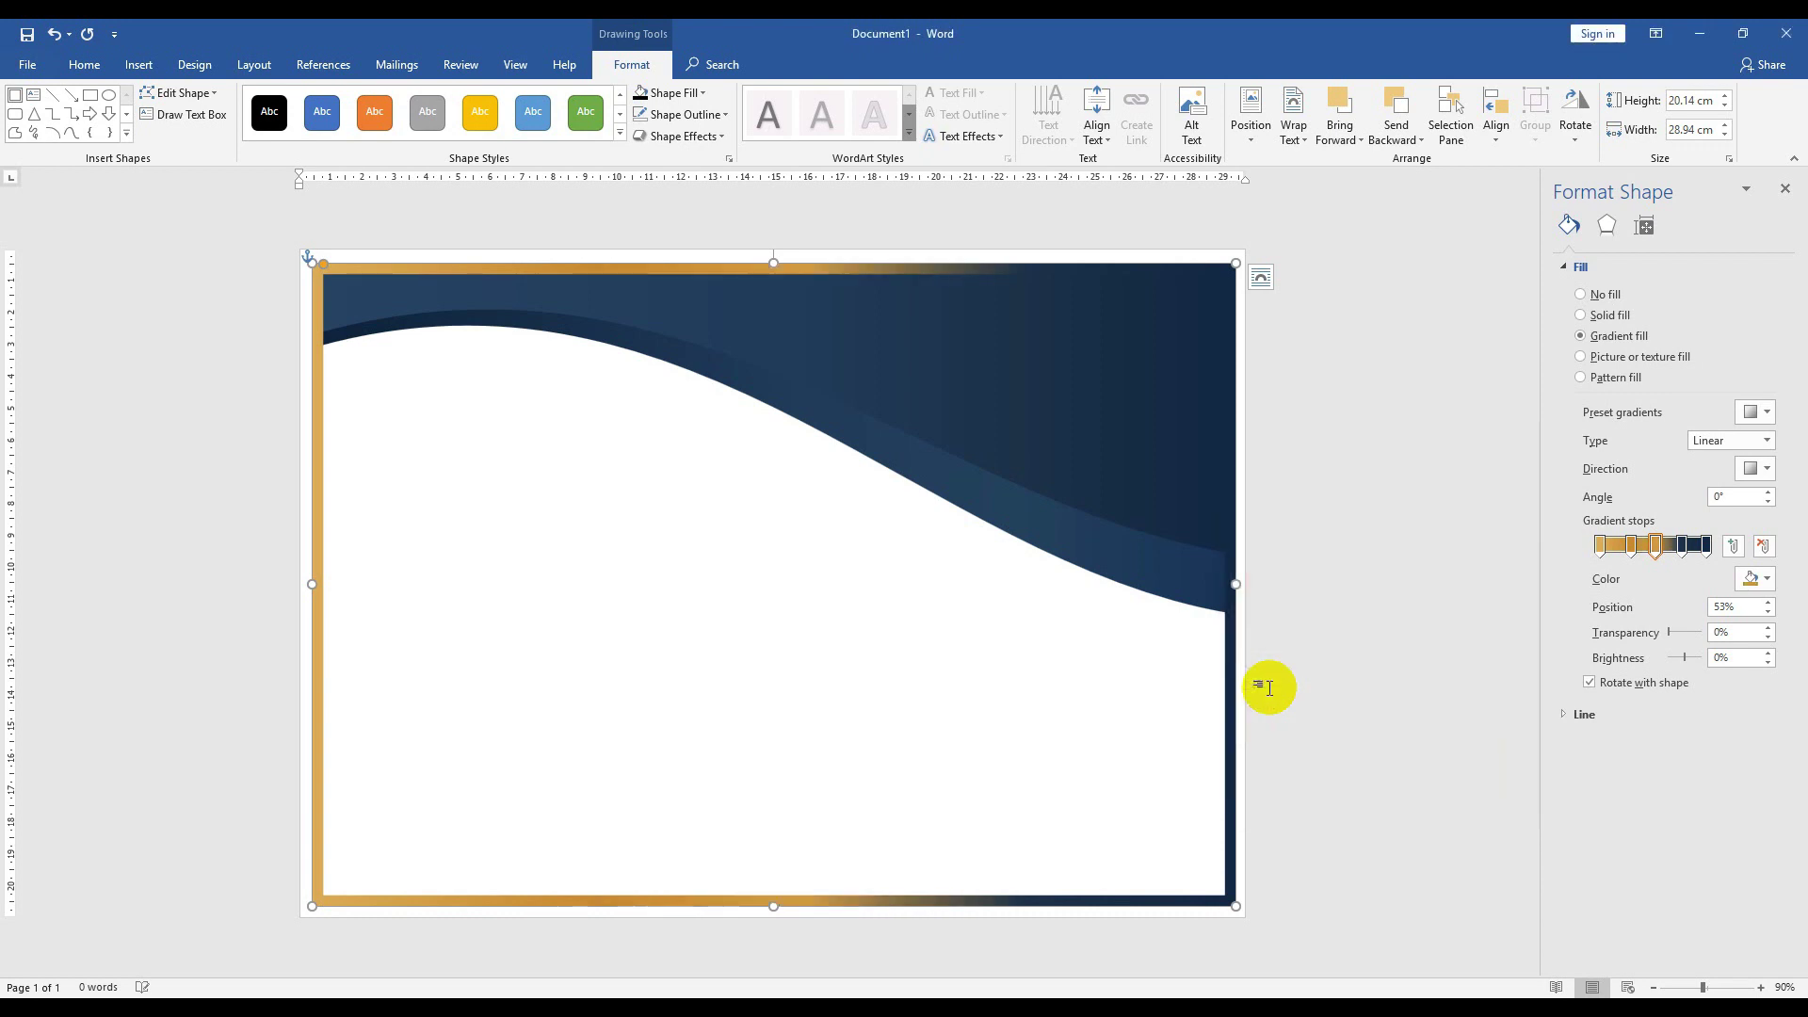
- Recolour the third gradient stop to pale gold with red 249 and green 213
{"action": "left_click", "coordinate": [1683, 544]}
{"action": "left_click", "coordinate": [1755, 578]}
{"action": "left_click", "coordinate": [1700, 782]}
{"action": "double_click", "coordinate": [1328, 691]}
{"action": "type", "text": "9"}
{"action": "key", "text": "Tab"}
{"action": "type", "text": "213"}
{"action": "key", "text": "Tab"}
{"action": "key", "text": "Return"}
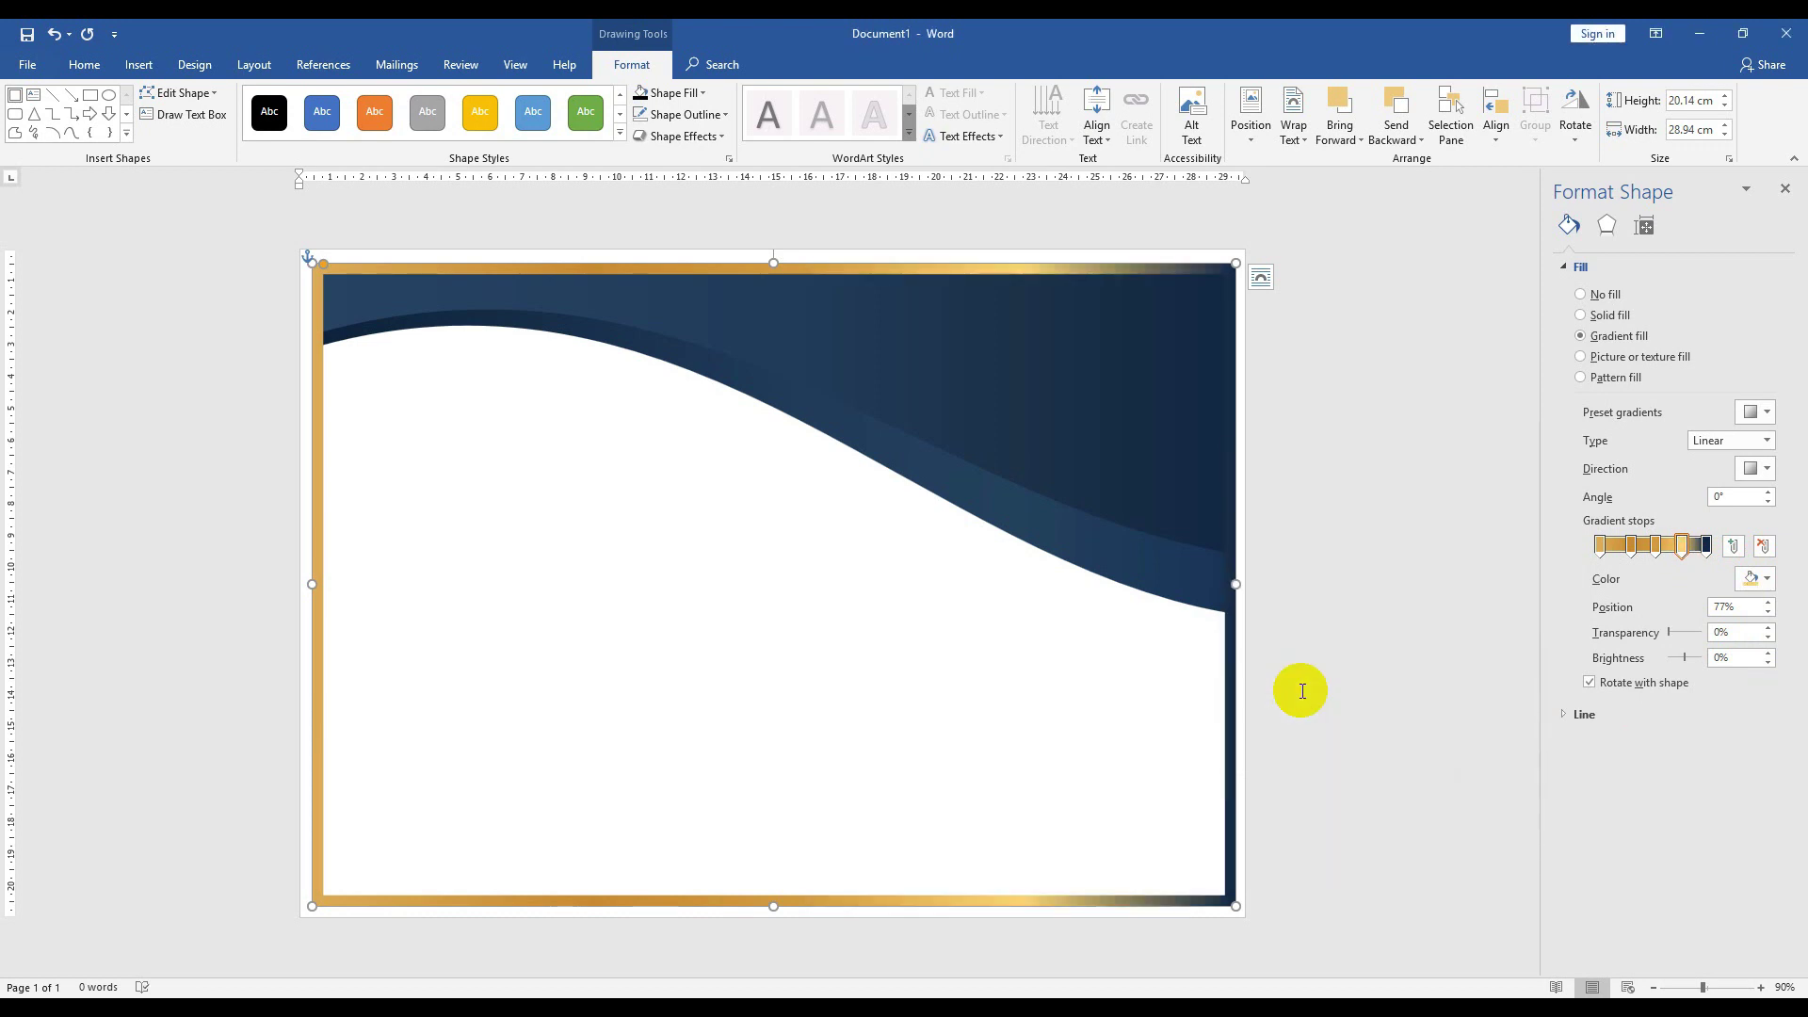
- Recolour the last gradient stop to gold with red 204 and green 152
{"action": "left_click", "coordinate": [1707, 545]}
{"action": "left_click", "coordinate": [1754, 579]}
{"action": "left_click", "coordinate": [1696, 781]}
{"action": "double_click", "coordinate": [1324, 690]}
{"action": "type", "text": "204"}
{"action": "key", "text": "Tab"}
{"action": "type", "text": "152"}
{"action": "key", "text": "Return"}
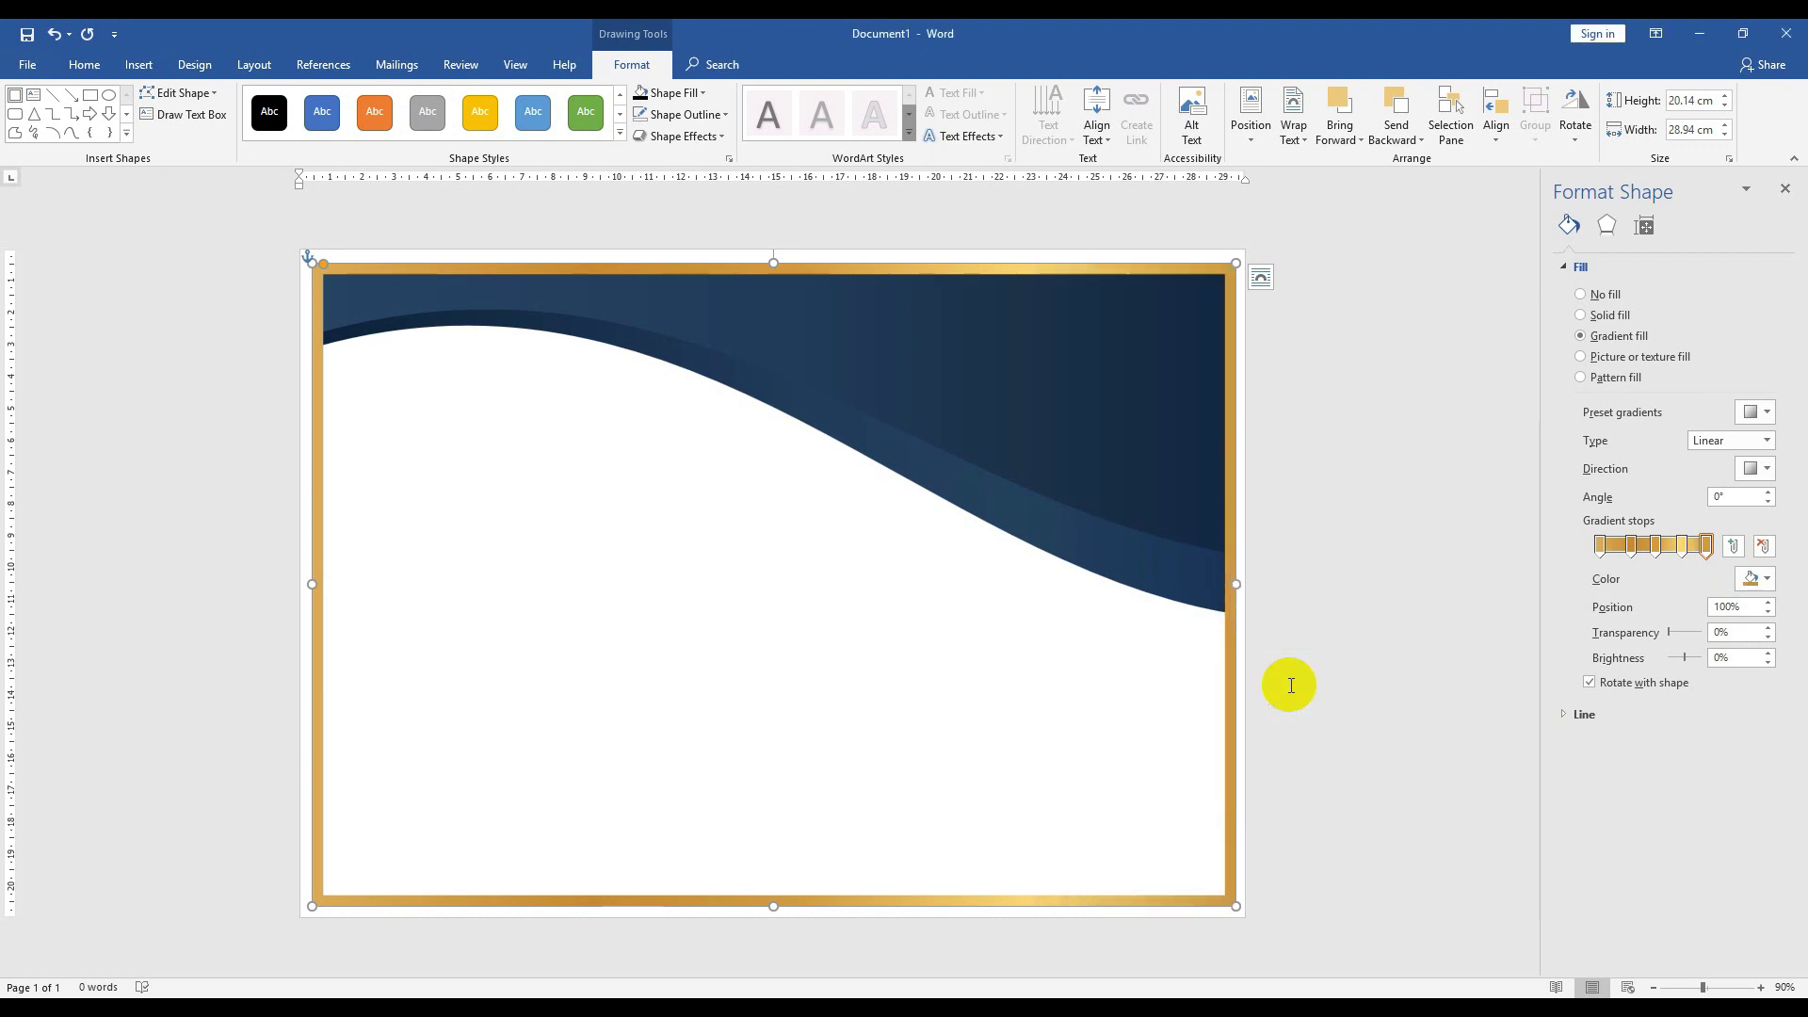
- Reposition the gold stops and set the gradient direction to Linear Up (270°)
{"action": "mouse_move", "coordinate": [1672, 553]}
{"action": "left_mouse_down"}
{"action": "mouse_move", "coordinate": [1647, 557]}
{"action": "mouse_move", "coordinate": [1706, 552]}
{"action": "left_mouse_up"}
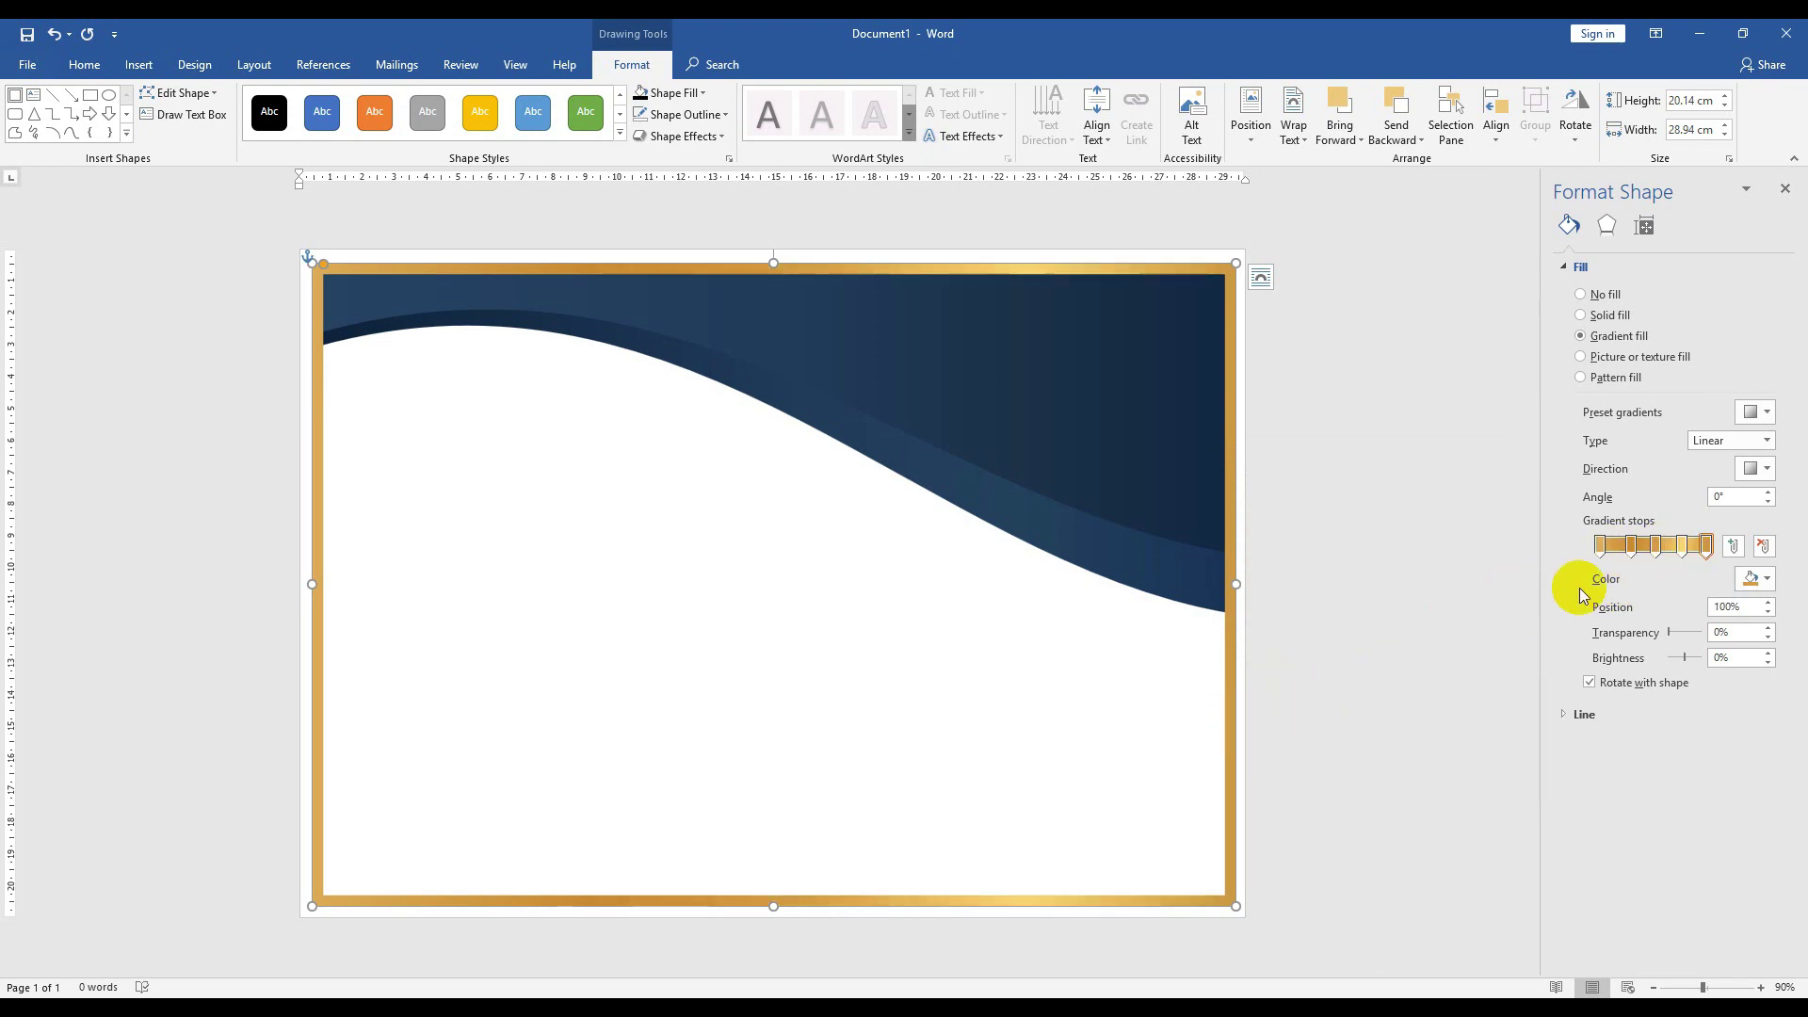
{"action": "left_click_drag", "start_coordinate": [1686, 556], "coordinate": [1629, 556]}
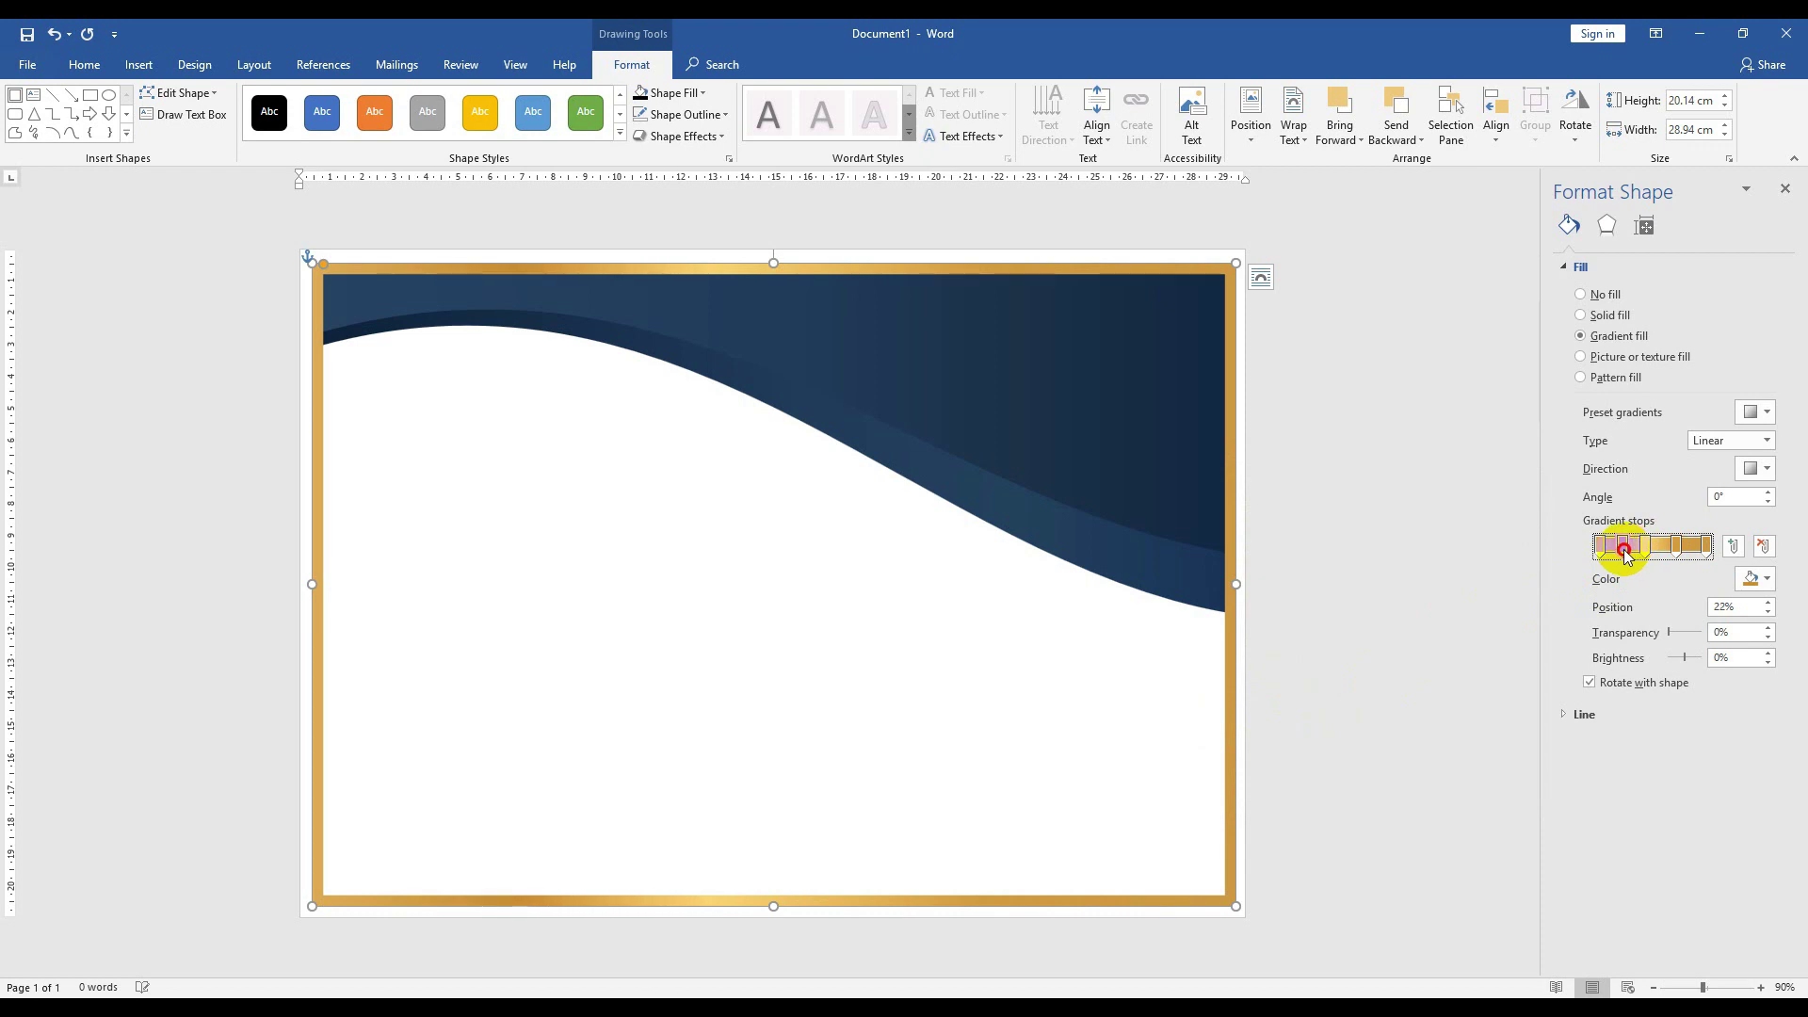
{"action": "left_click", "coordinate": [1766, 470]}
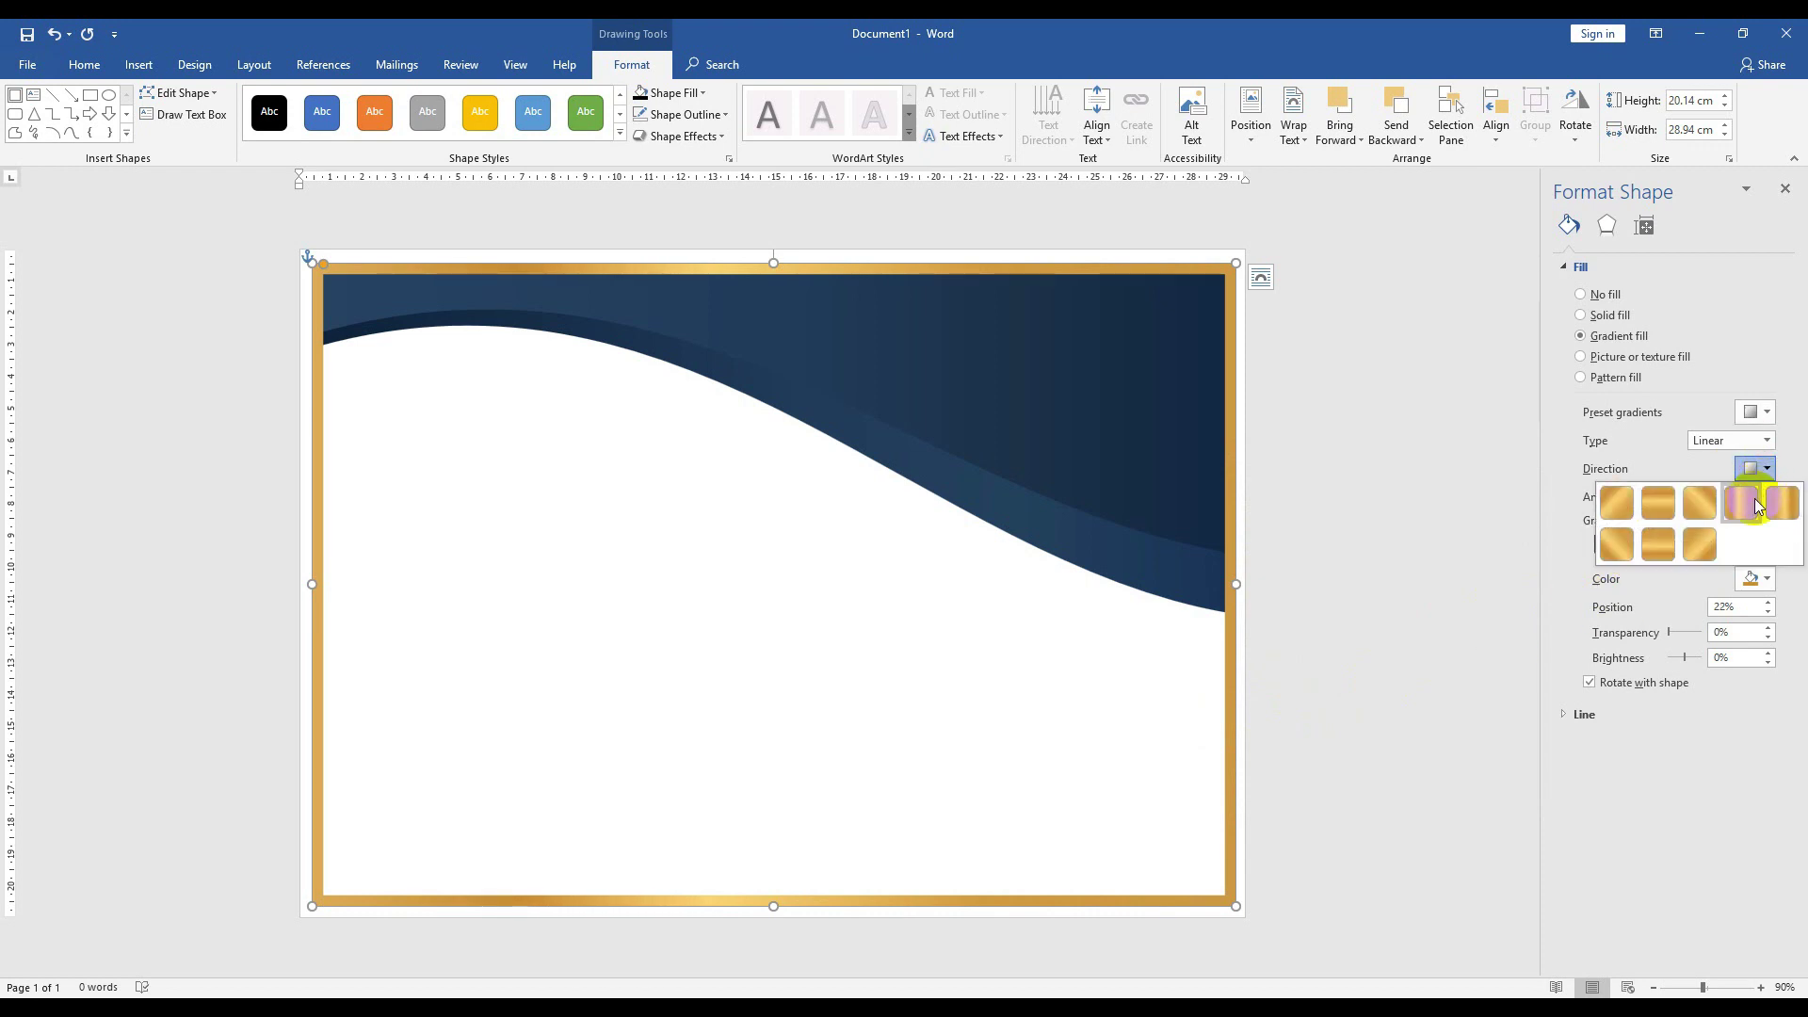
{"action": "left_click", "coordinate": [1741, 503]}
{"action": "left_click", "coordinate": [1759, 469]}
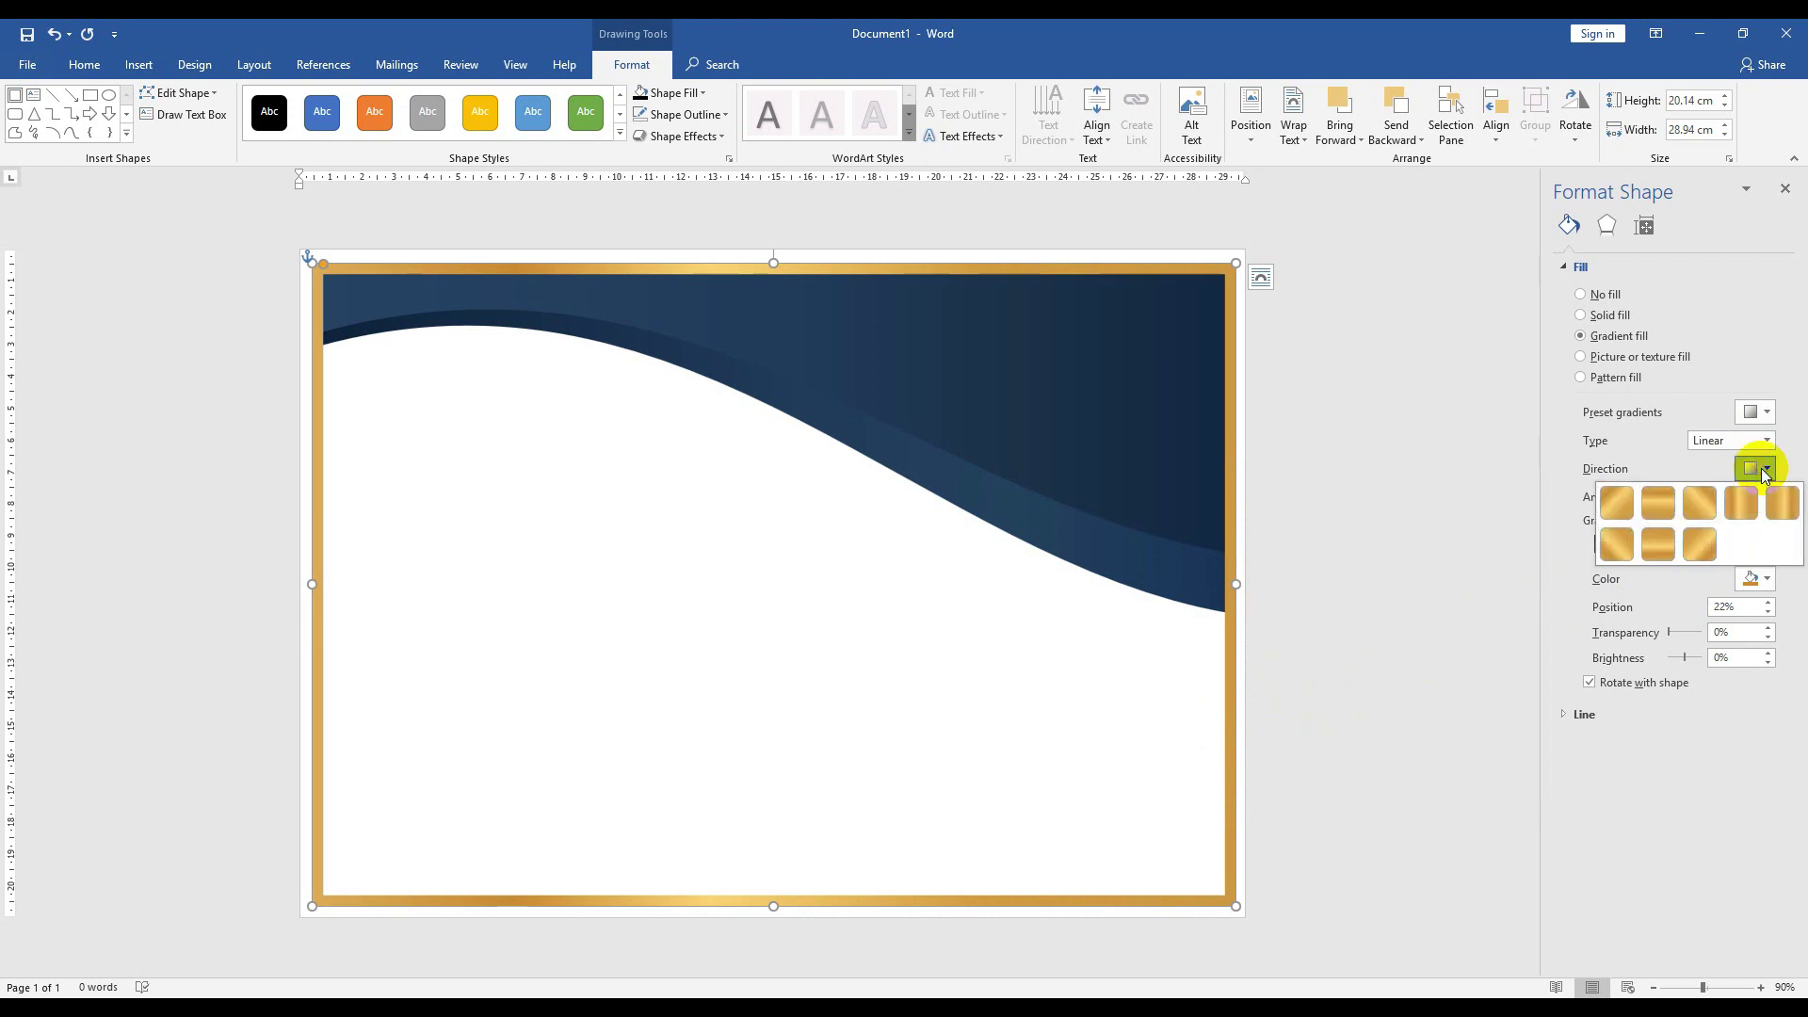
{"action": "left_click", "coordinate": [1668, 538]}
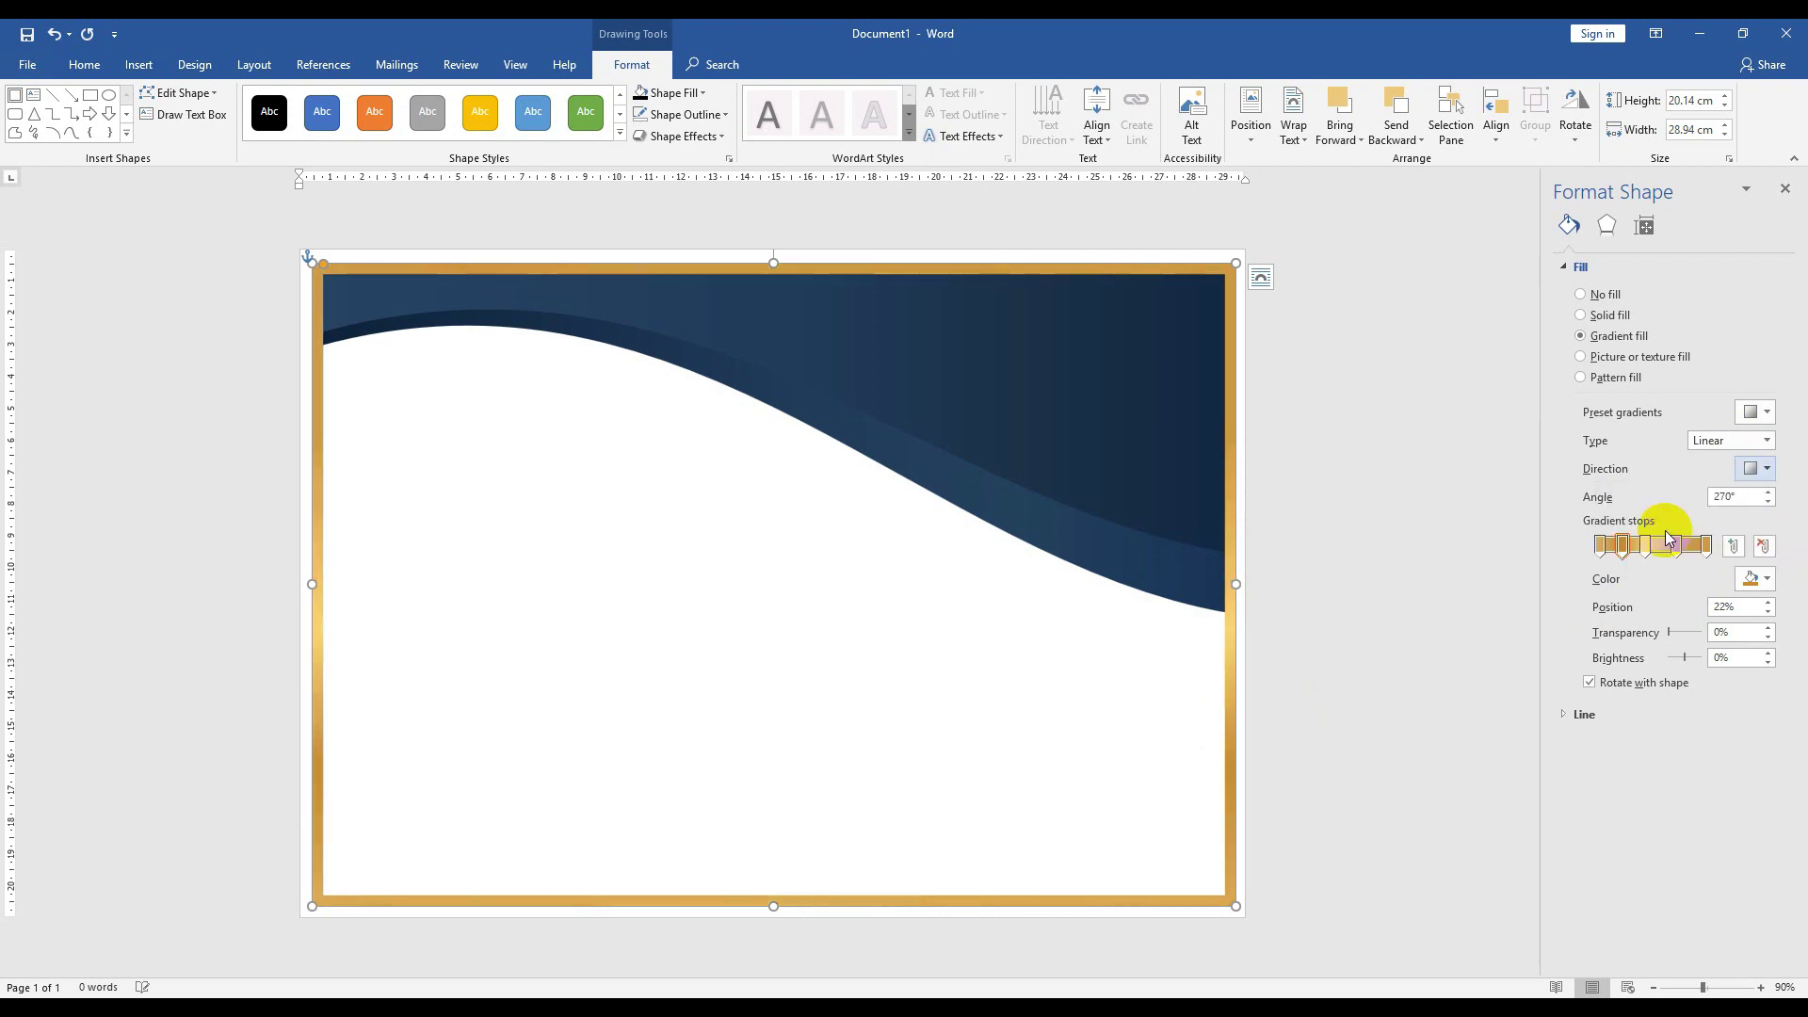
{"action": "left_click", "coordinate": [1406, 629]}
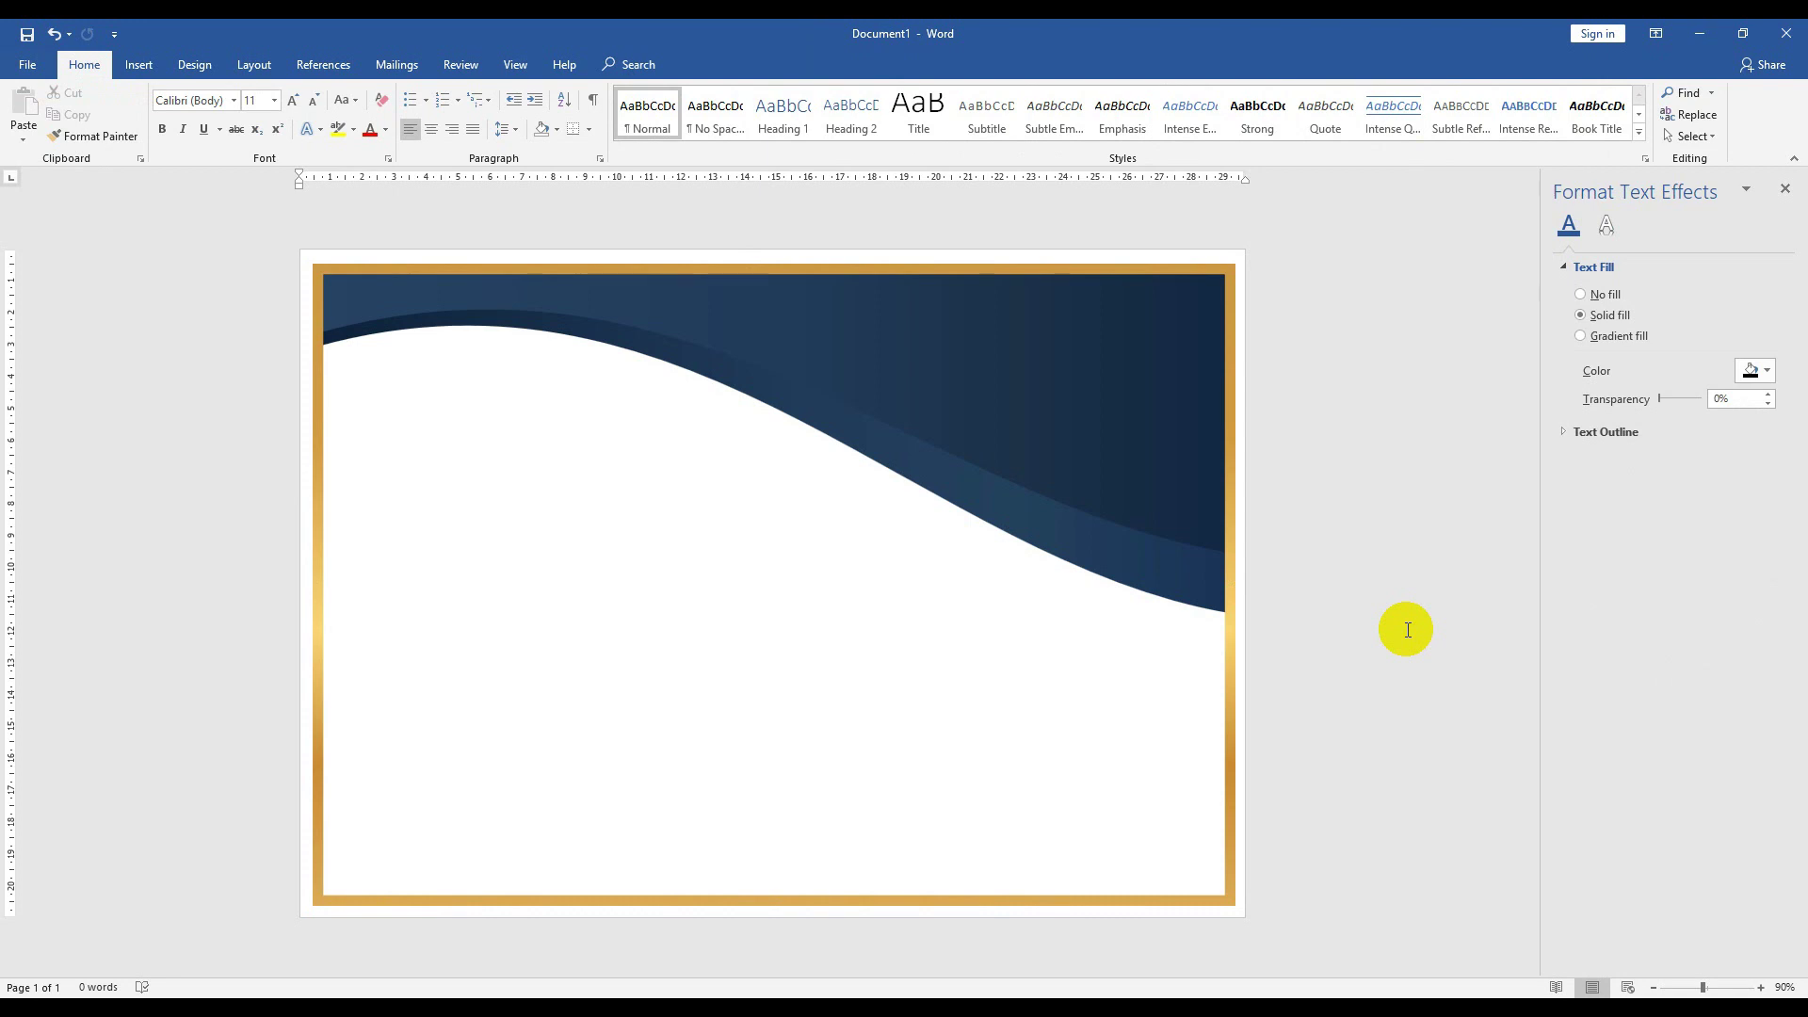
- Draw an isosceles triangle at the upper left, just below the navy wave
{"action": "scroll", "coordinate": [1406, 629], "scroll_direction": "down", "scroll_amount": 1, "text": "ctrl"}
{"action": "left_click", "coordinate": [138, 64]}
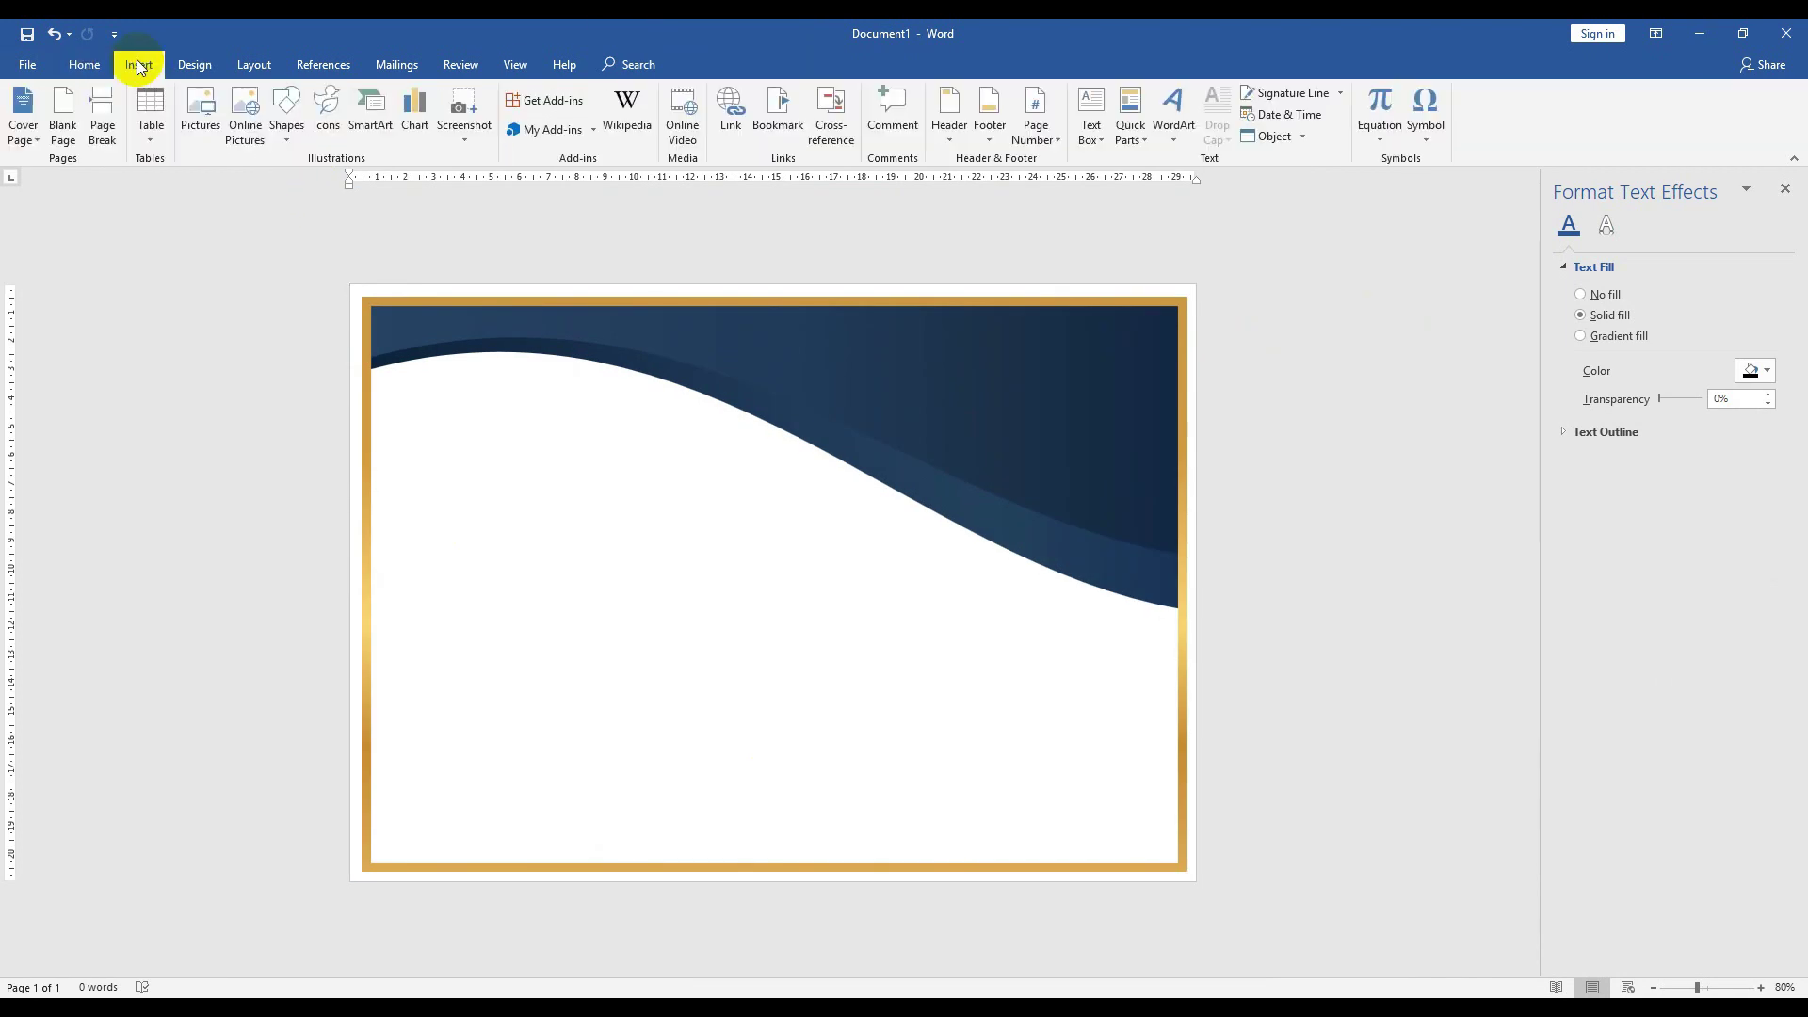
{"action": "left_click", "coordinate": [300, 125]}
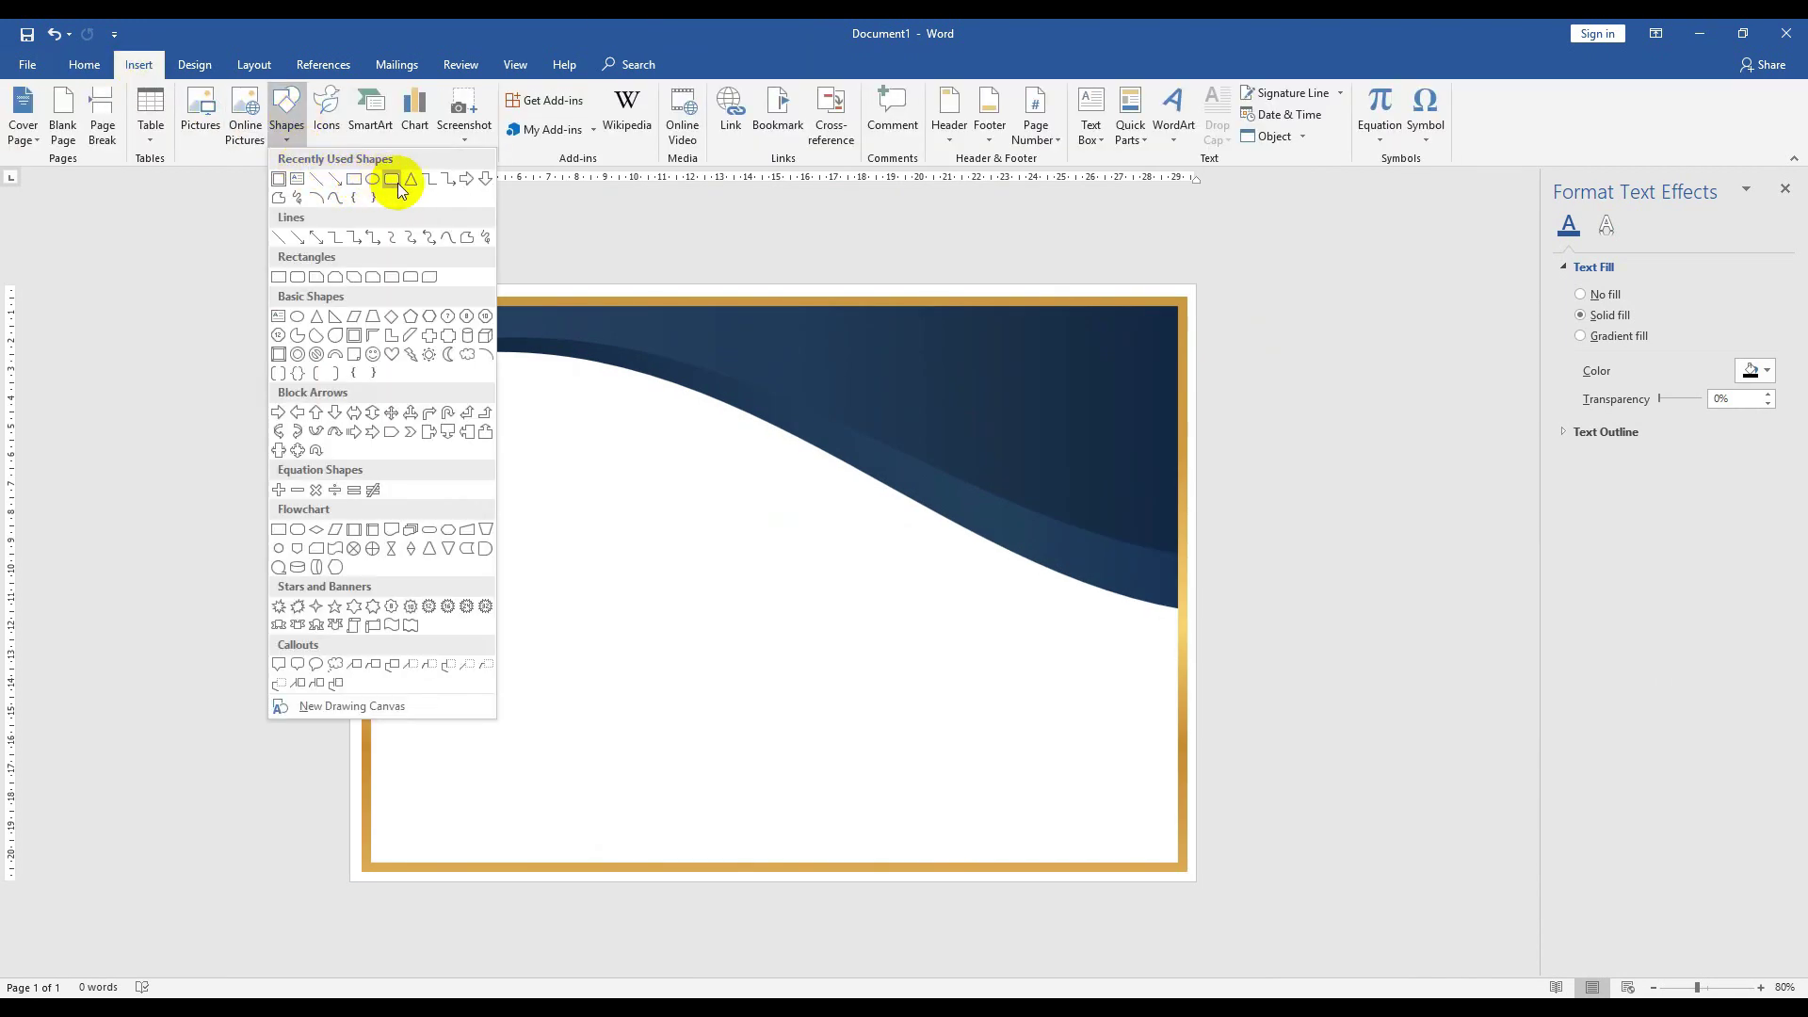
{"action": "left_click", "coordinate": [410, 184]}
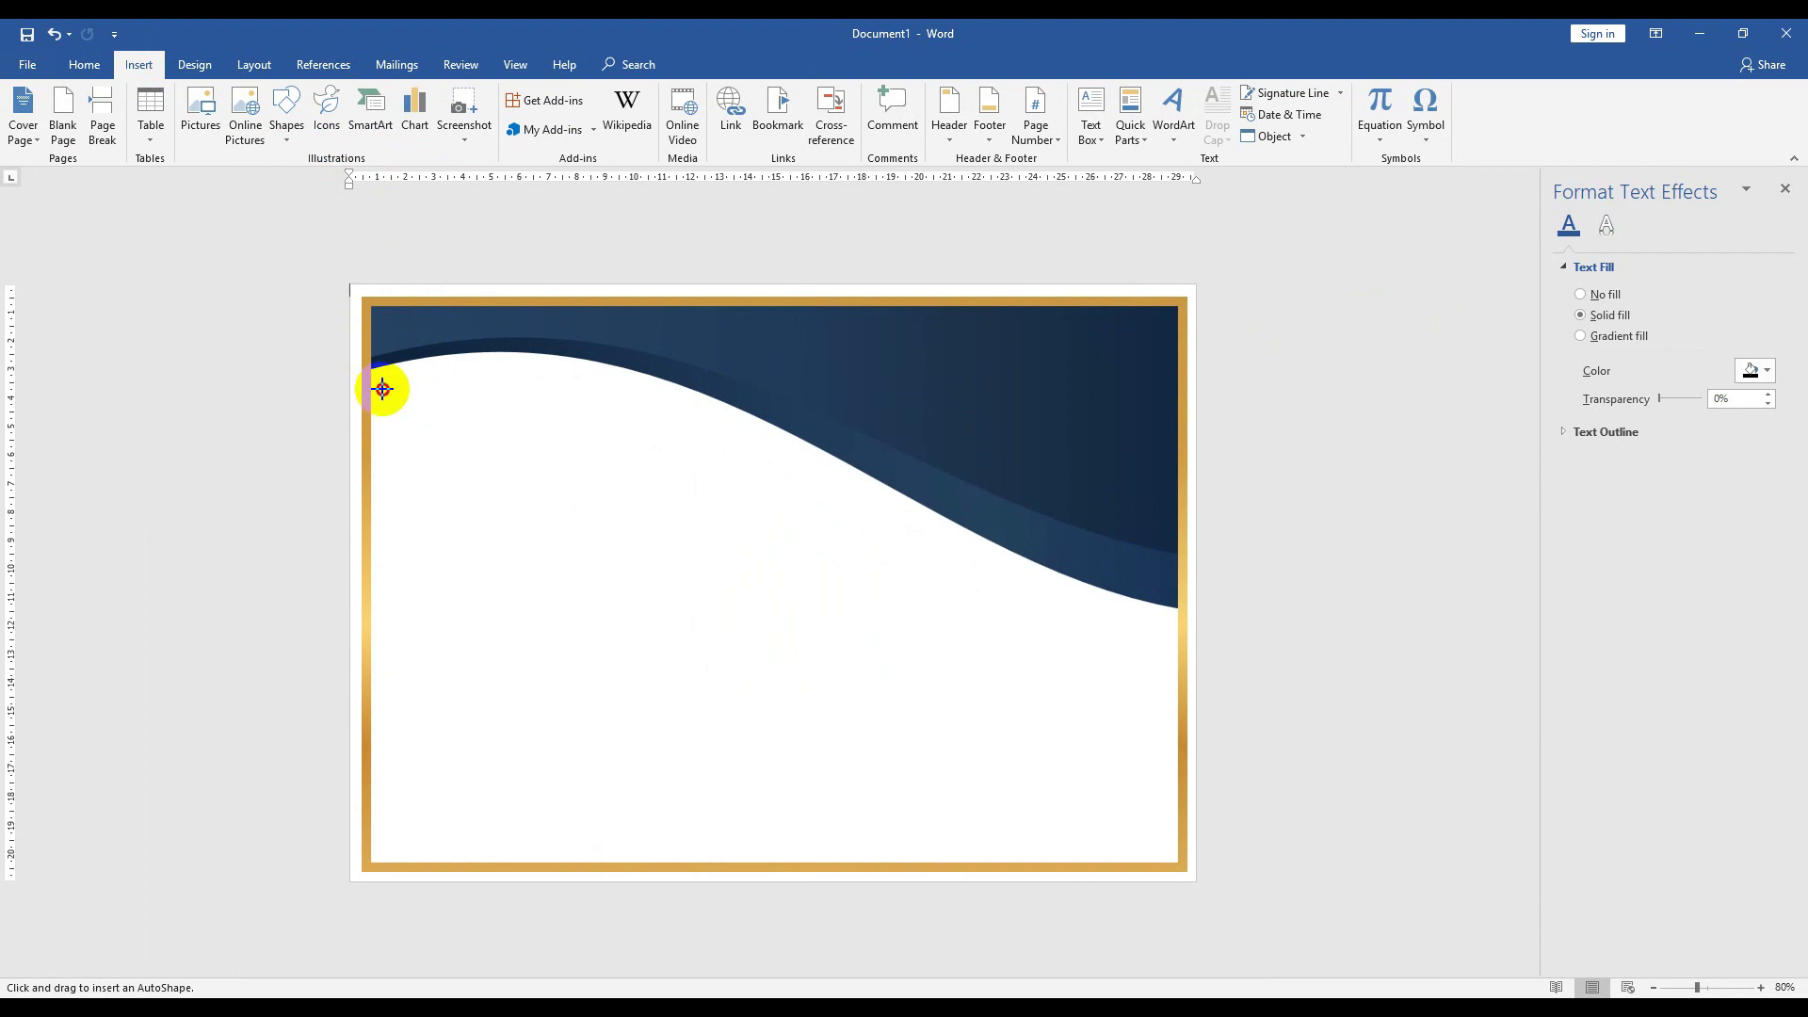
{"action": "left_click_drag", "start_coordinate": [382, 389], "coordinate": [751, 491]}
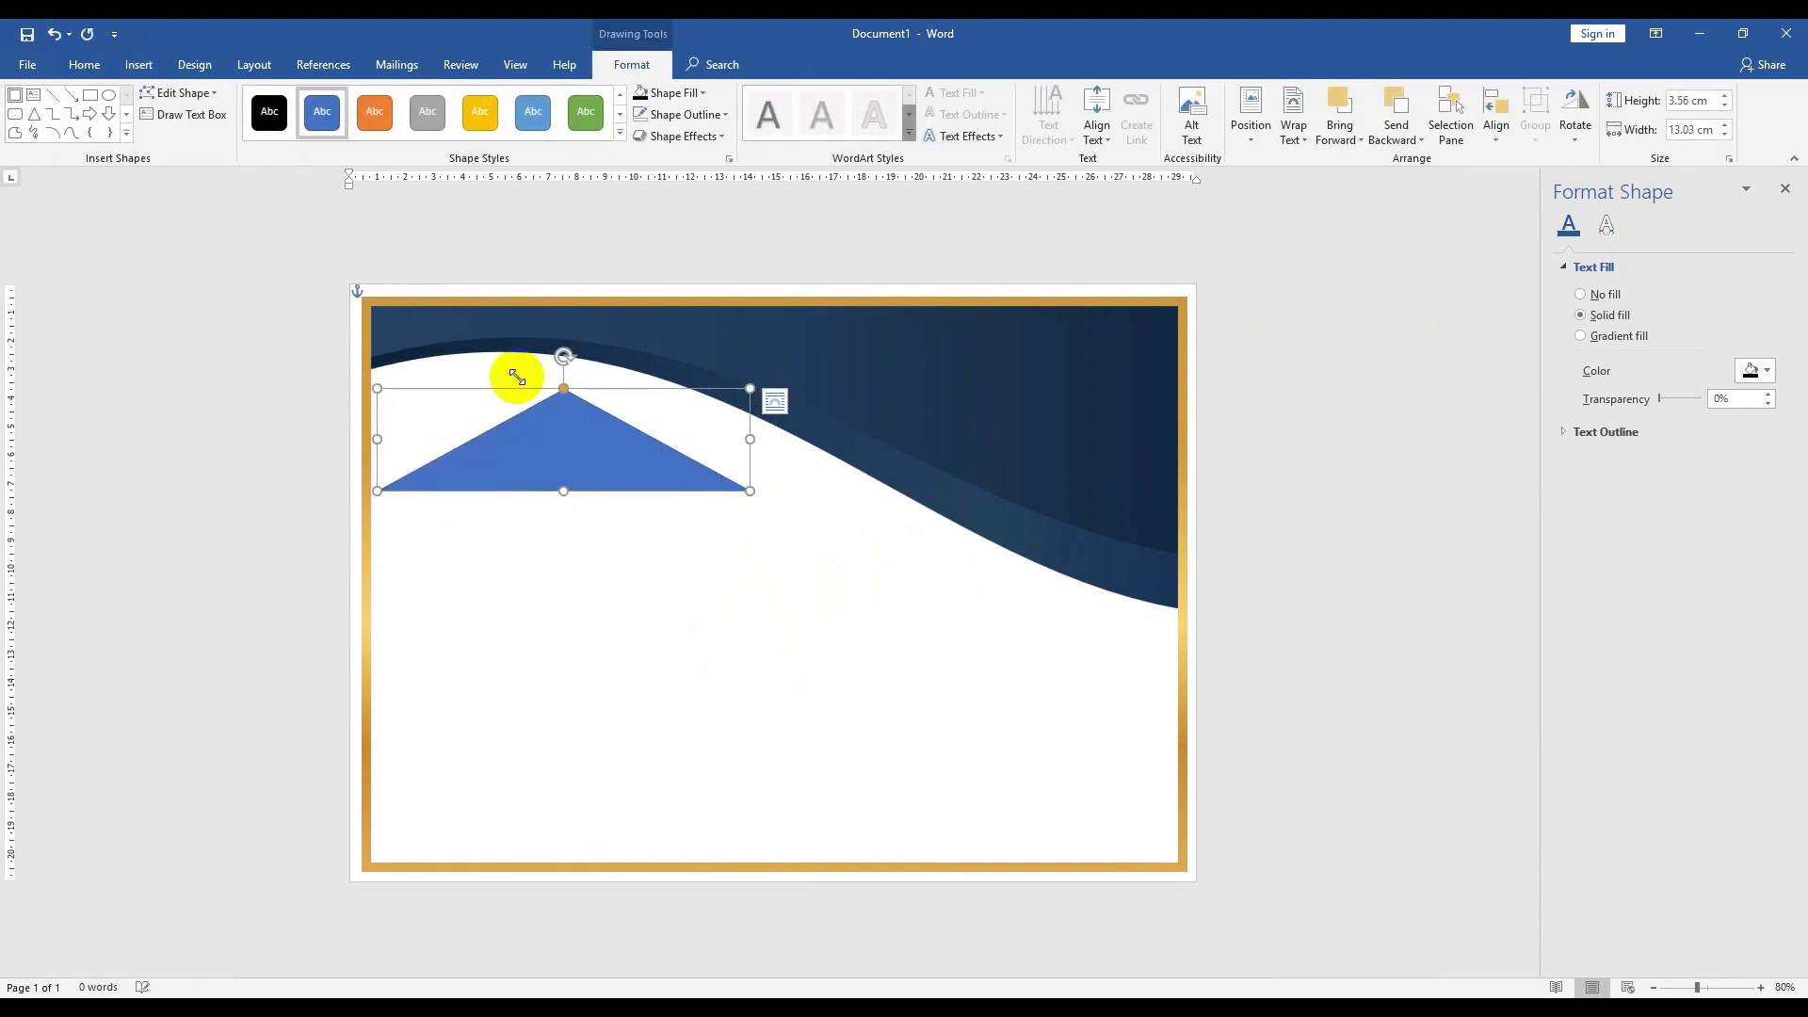
- Move the apex to the corner, flip the triangle, and narrow it to 3.83 × 11.38 cm
{"action": "left_click", "coordinate": [576, 398]}
{"action": "left_click_drag", "start_coordinate": [569, 391], "coordinate": [359, 392]}
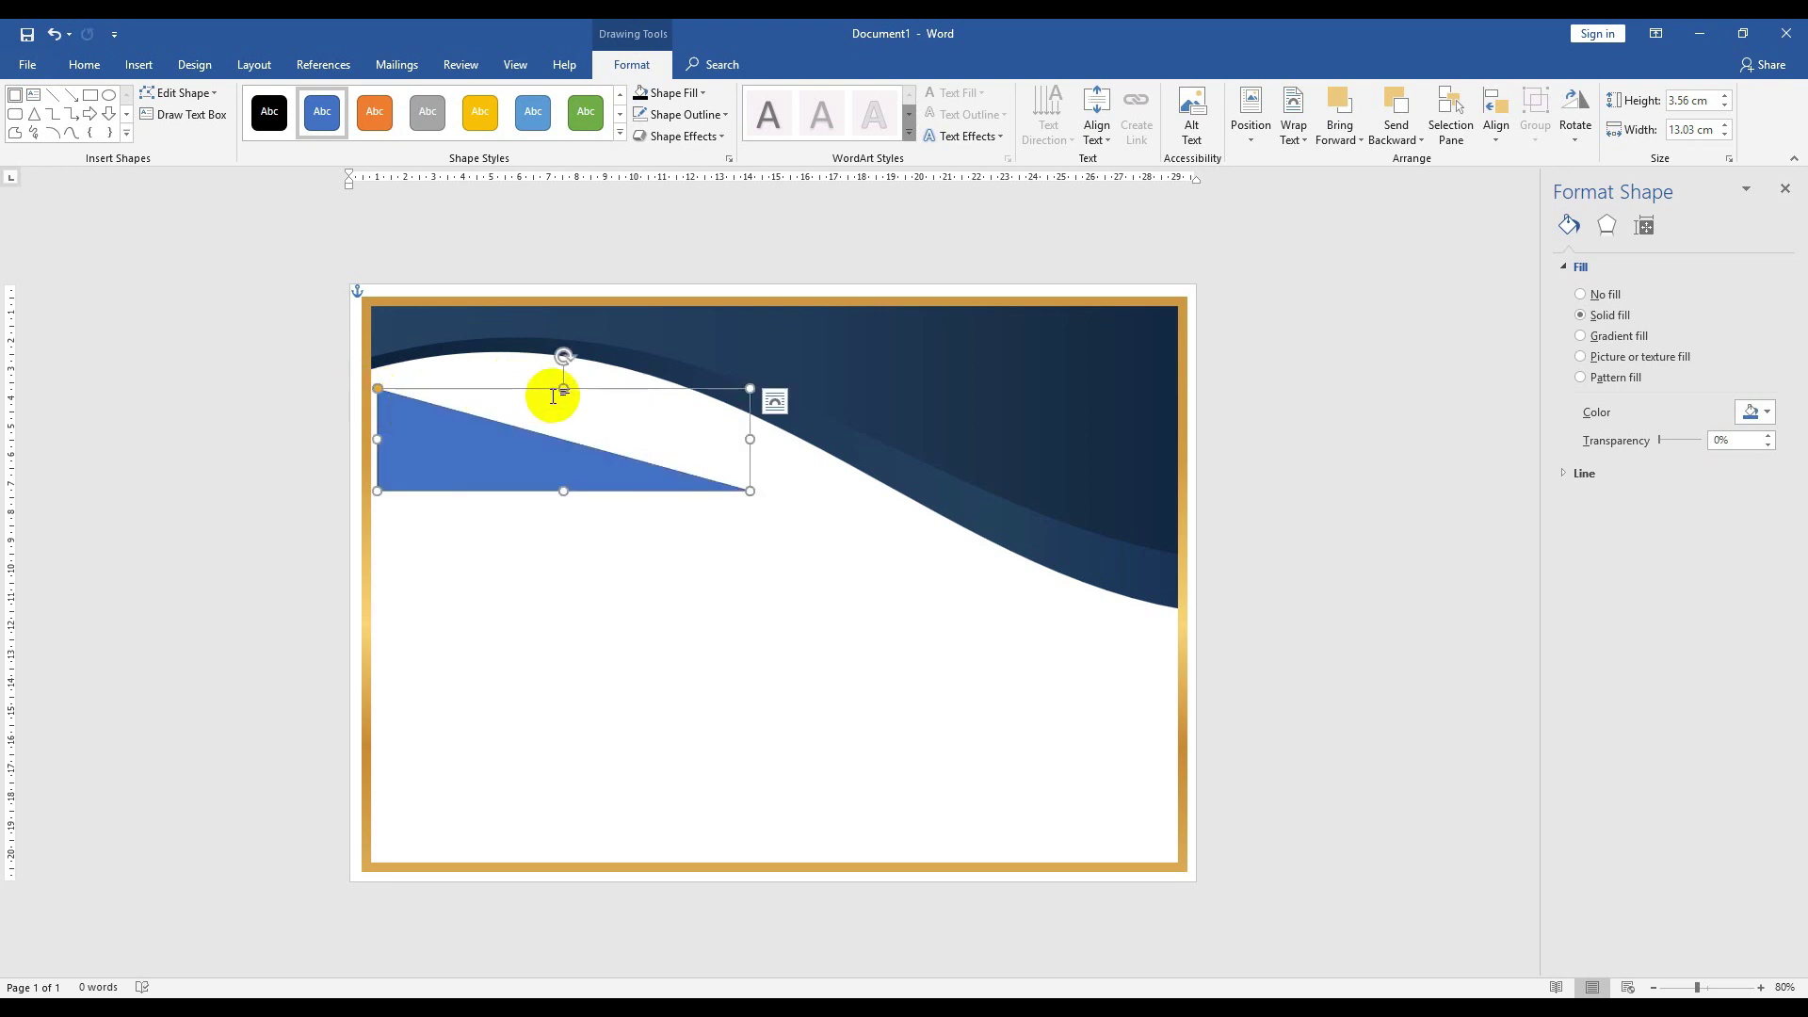
{"action": "left_click_drag", "start_coordinate": [560, 391], "coordinate": [514, 599]}
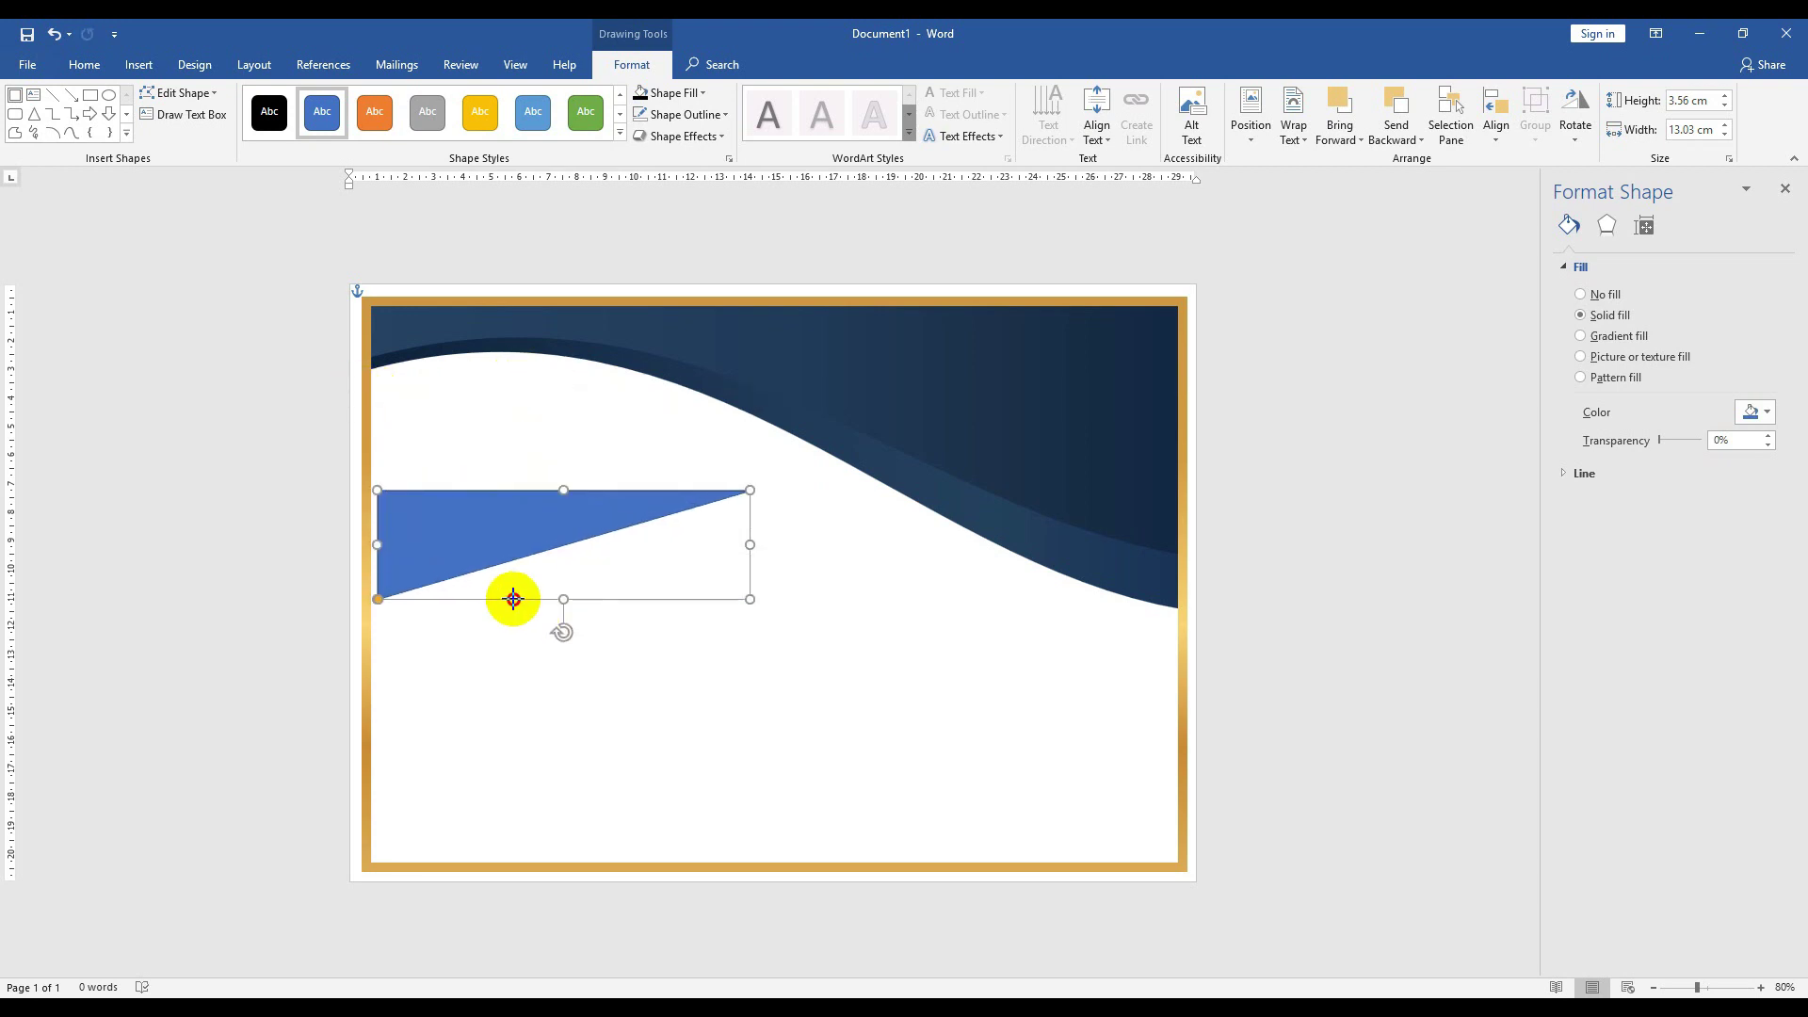
{"action": "left_click_drag", "start_coordinate": [505, 529], "coordinate": [502, 429]}
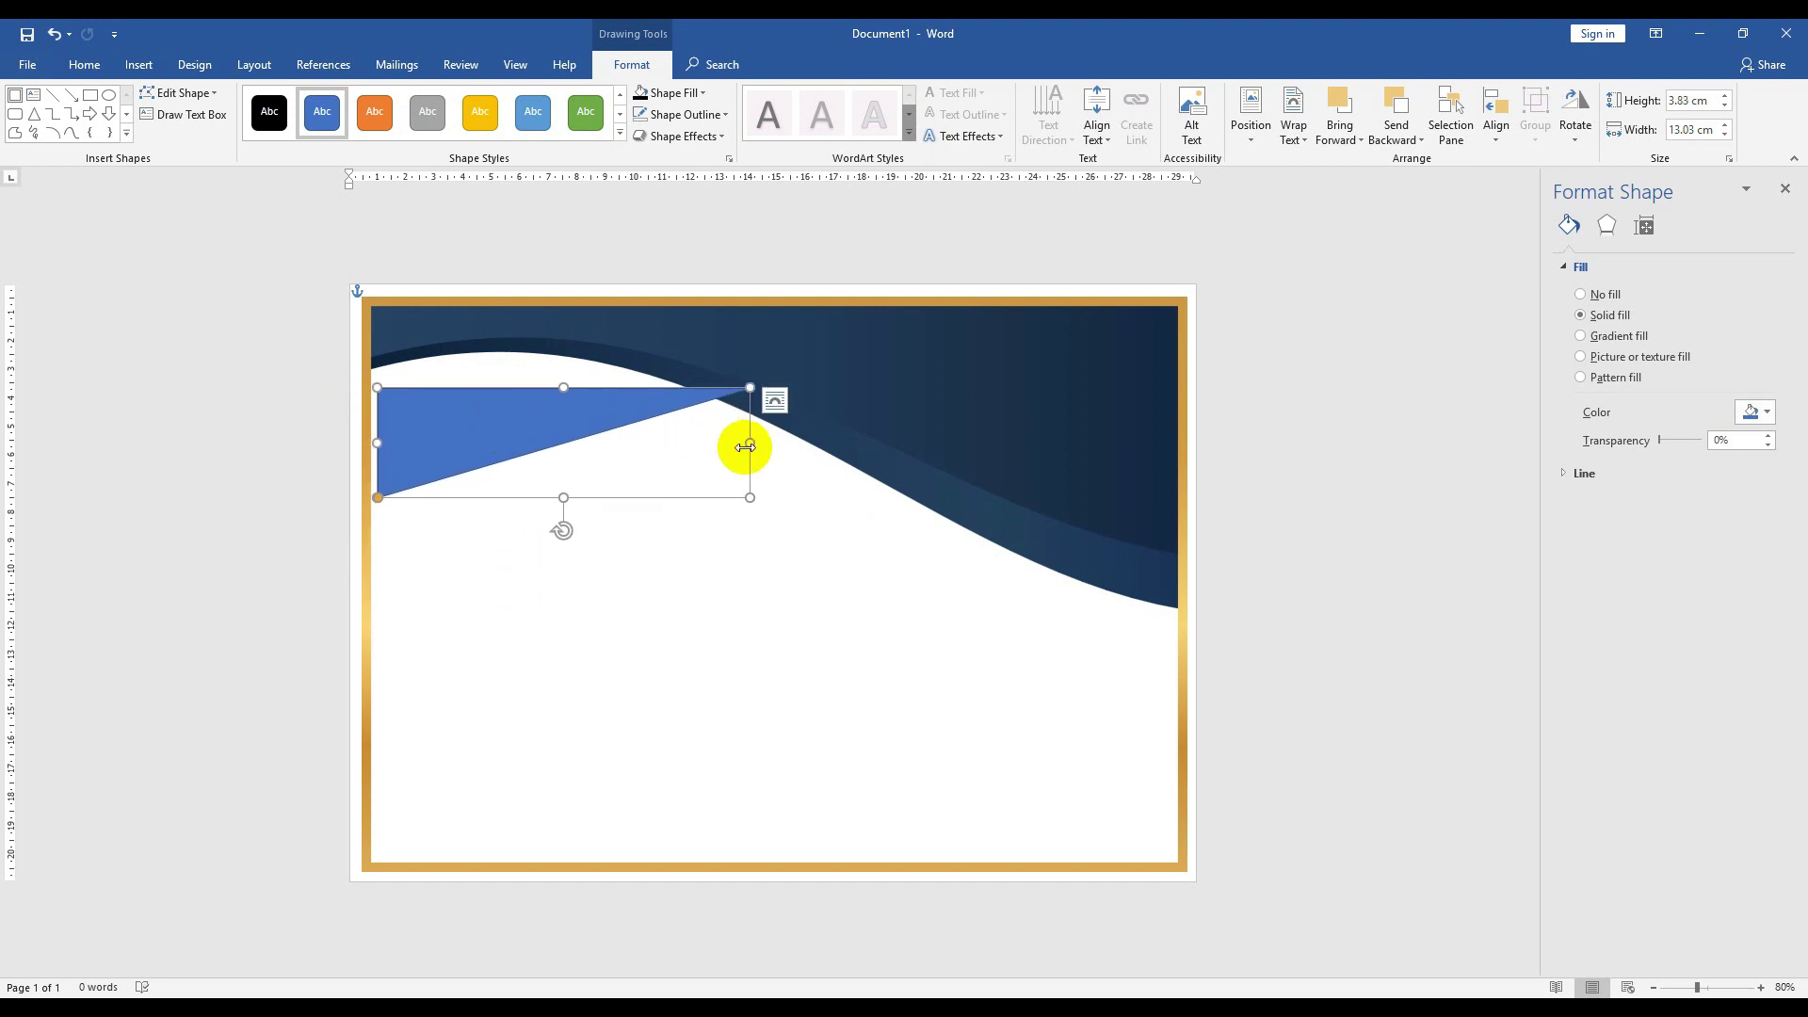
{"action": "left_click_drag", "start_coordinate": [749, 443], "coordinate": [703, 443]}
- Remove the triangle's outline
{"action": "scroll", "coordinate": [478, 382], "scroll_direction": "up", "scroll_amount": 4, "text": "ctrl"}
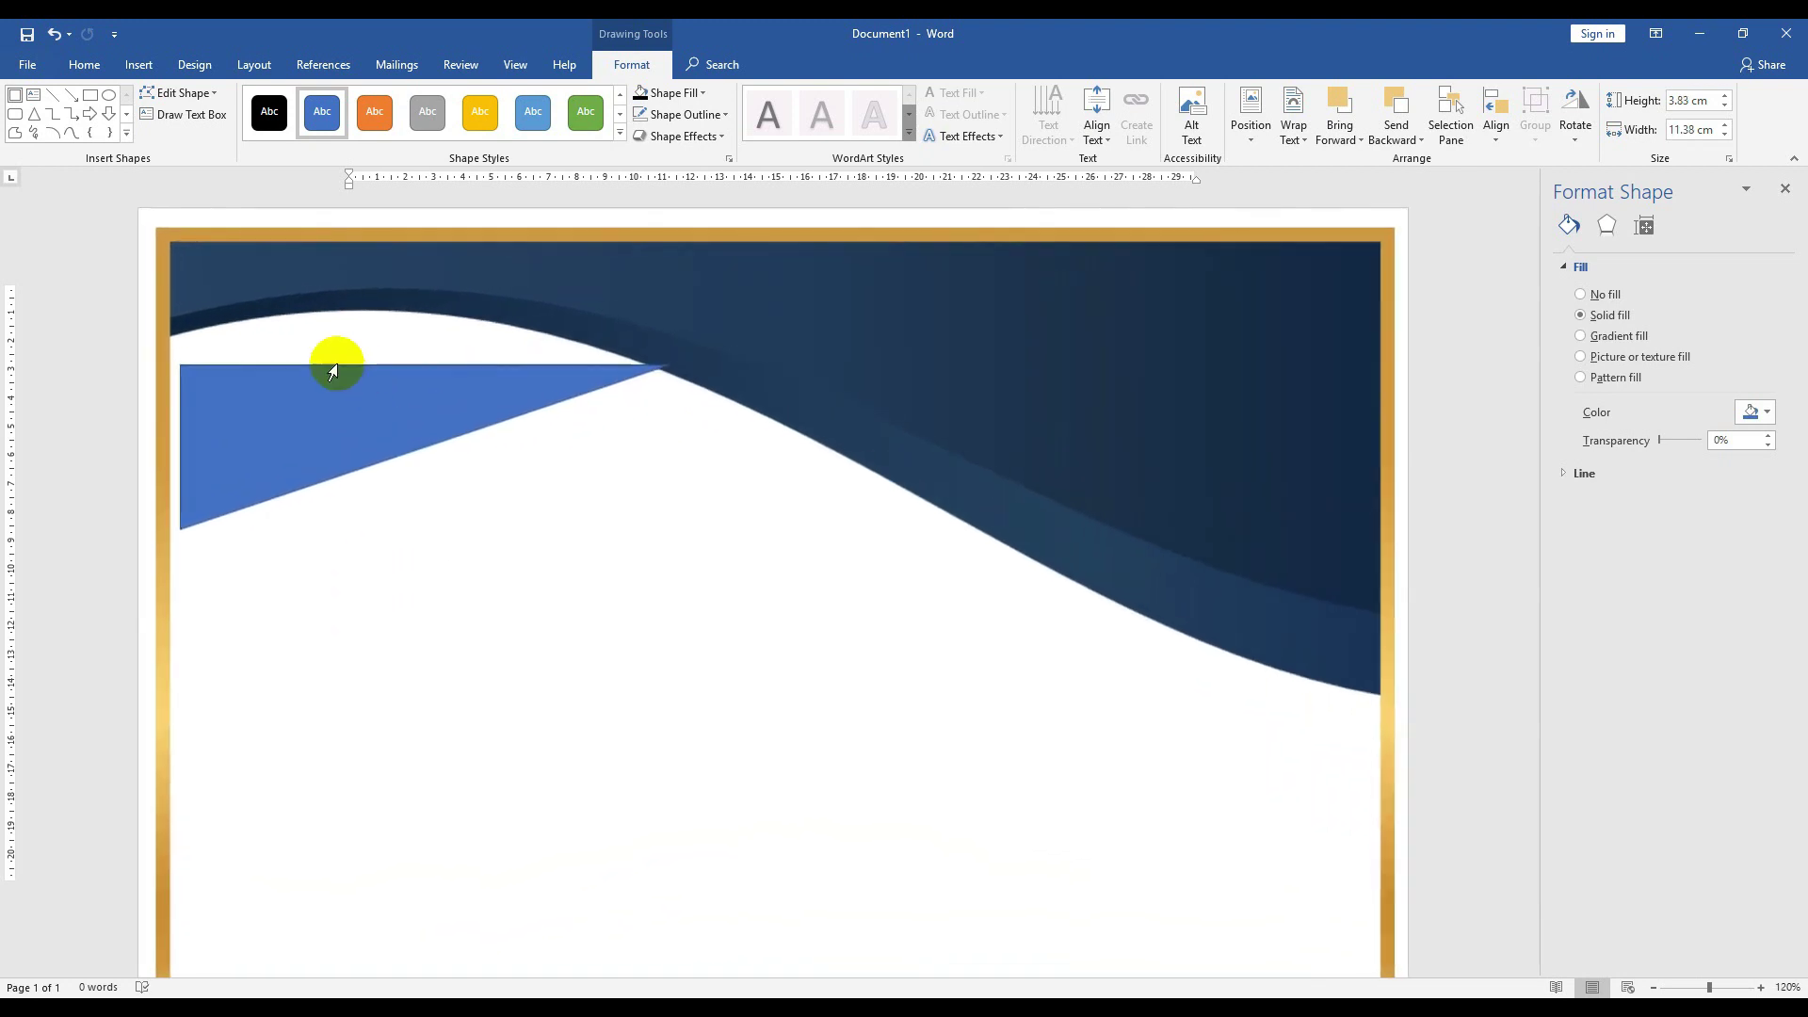
{"action": "scroll", "coordinate": [335, 363], "scroll_direction": "up", "scroll_amount": 4, "text": "ctrl"}
{"action": "scroll", "coordinate": [129, 339], "scroll_direction": "up", "scroll_amount": 4, "text": "ctrl"}
{"action": "scroll", "coordinate": [105, 361], "scroll_direction": "up", "scroll_amount": 3, "text": "ctrl"}
{"action": "left_click", "coordinate": [172, 405]}
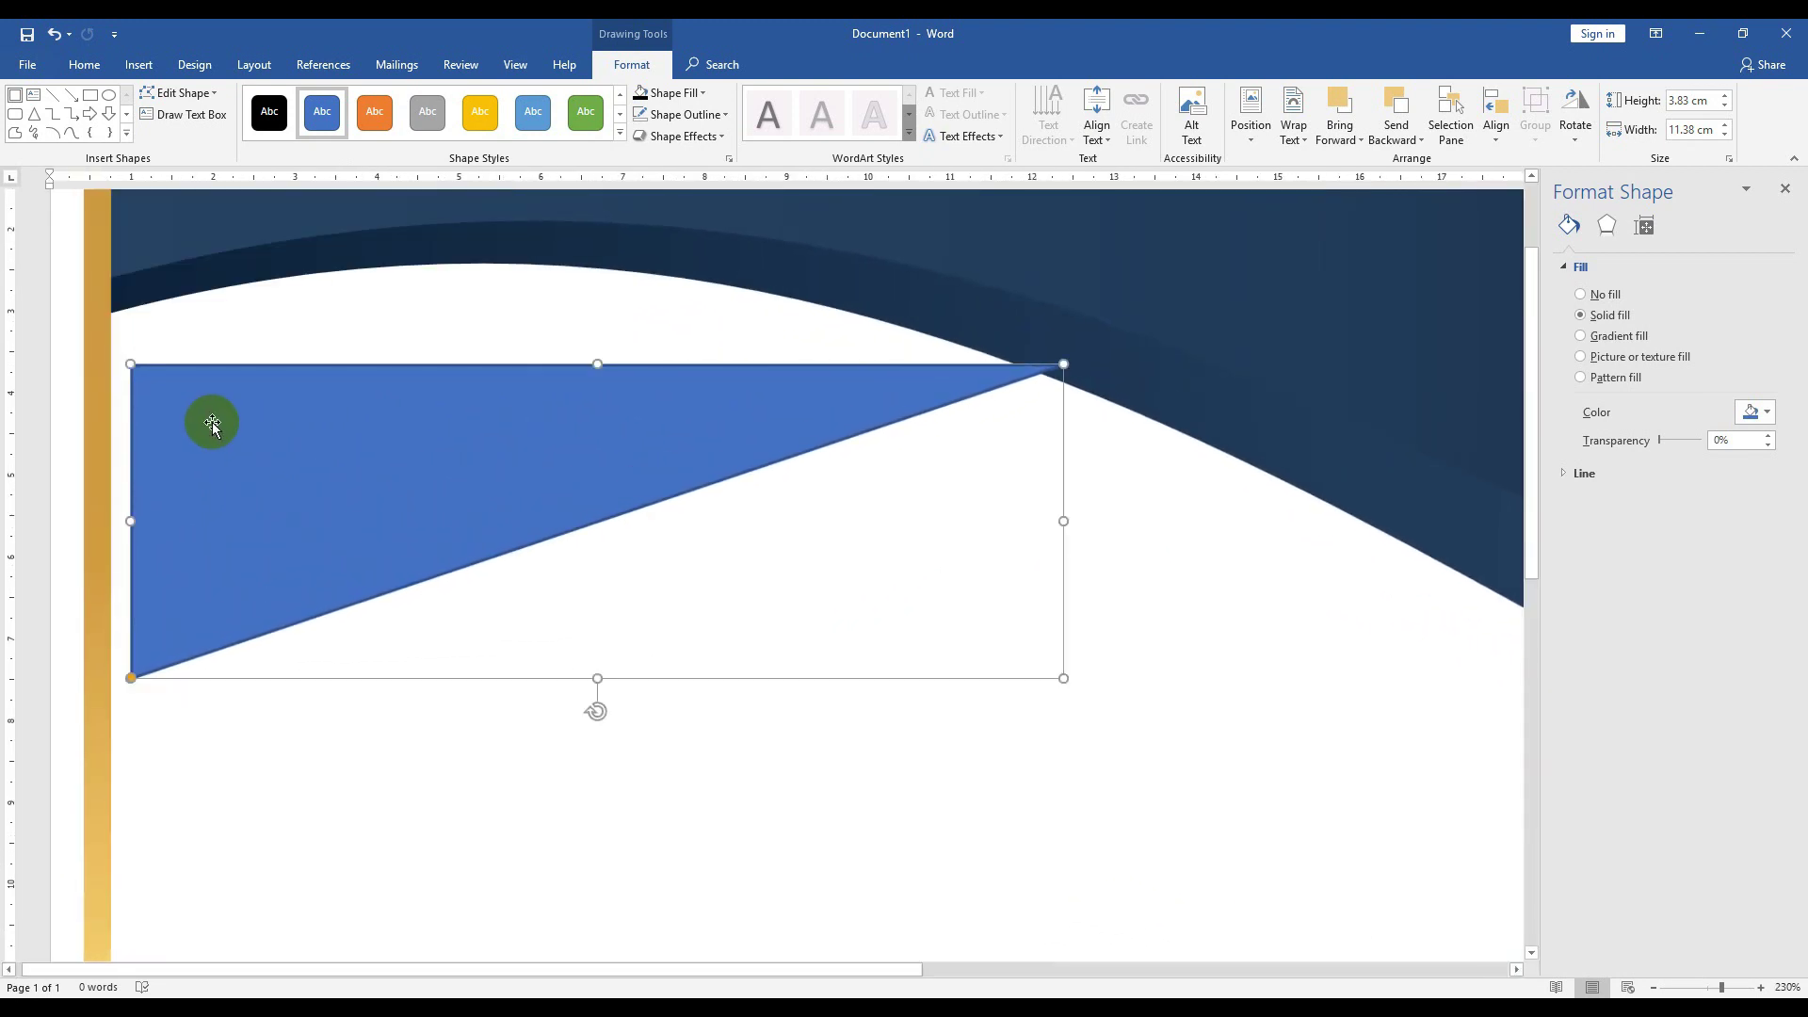
{"action": "left_click", "coordinate": [679, 117]}
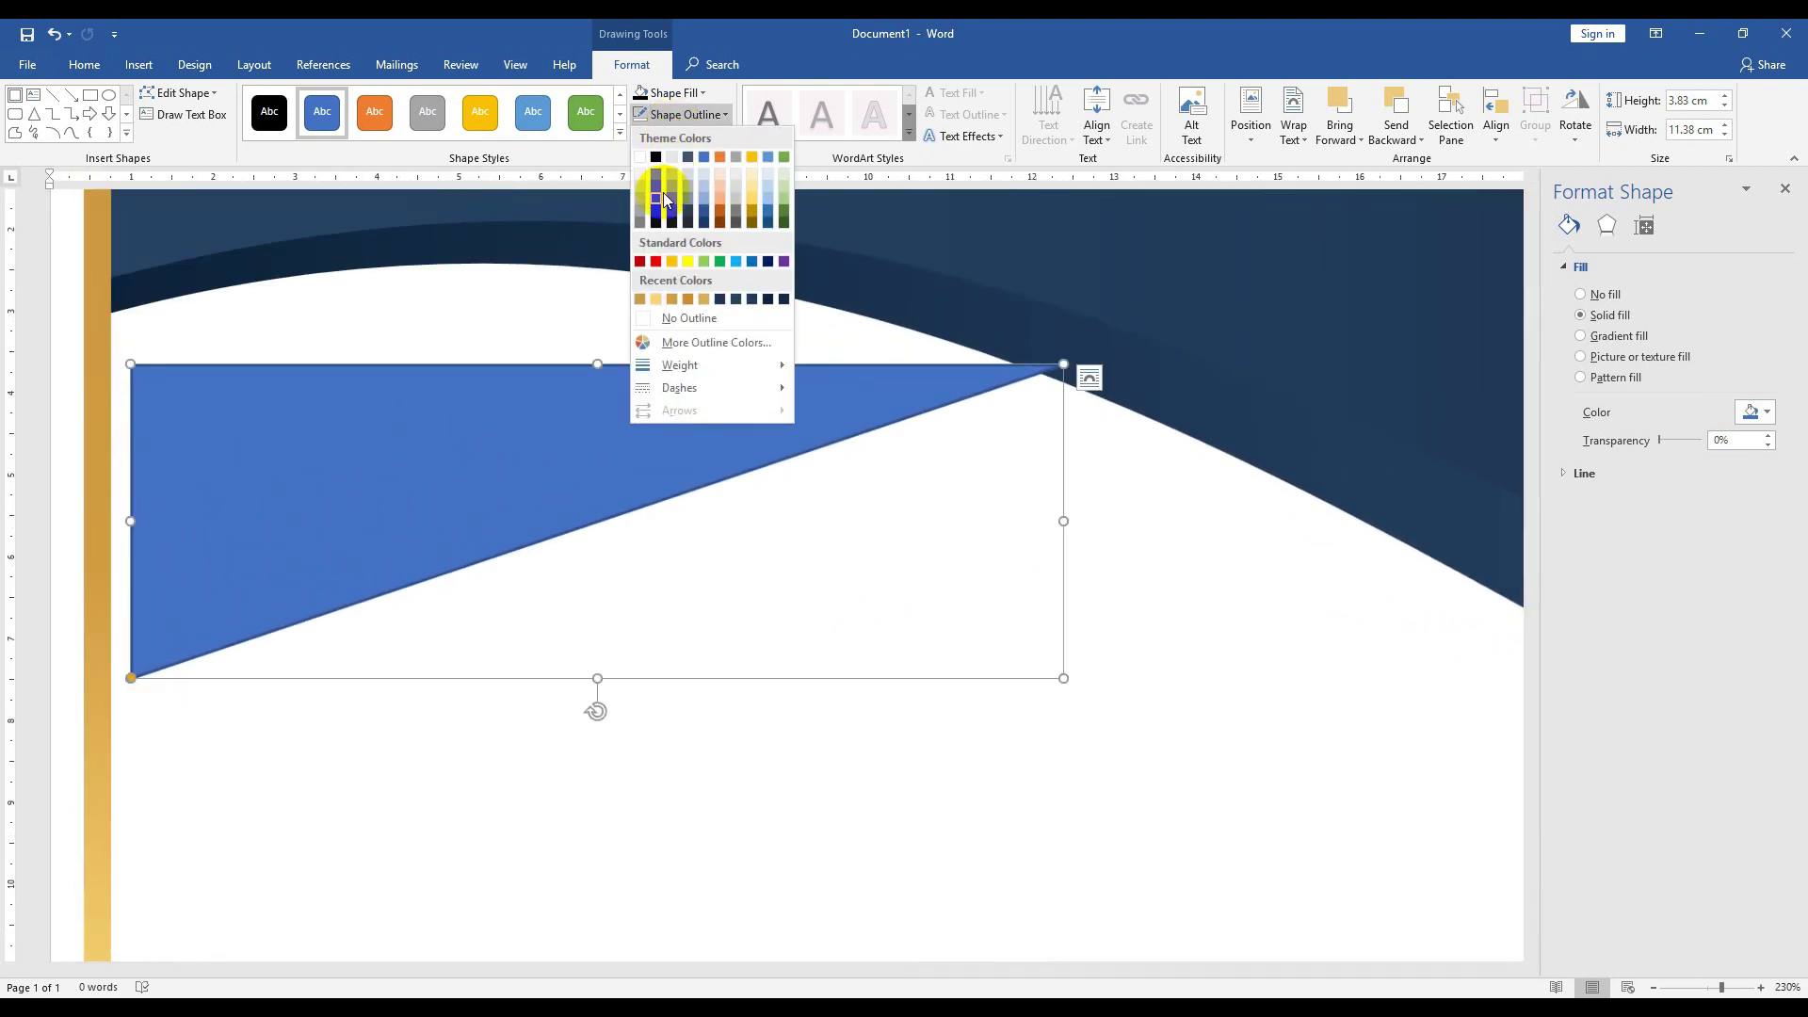
{"action": "left_click", "coordinate": [670, 322]}
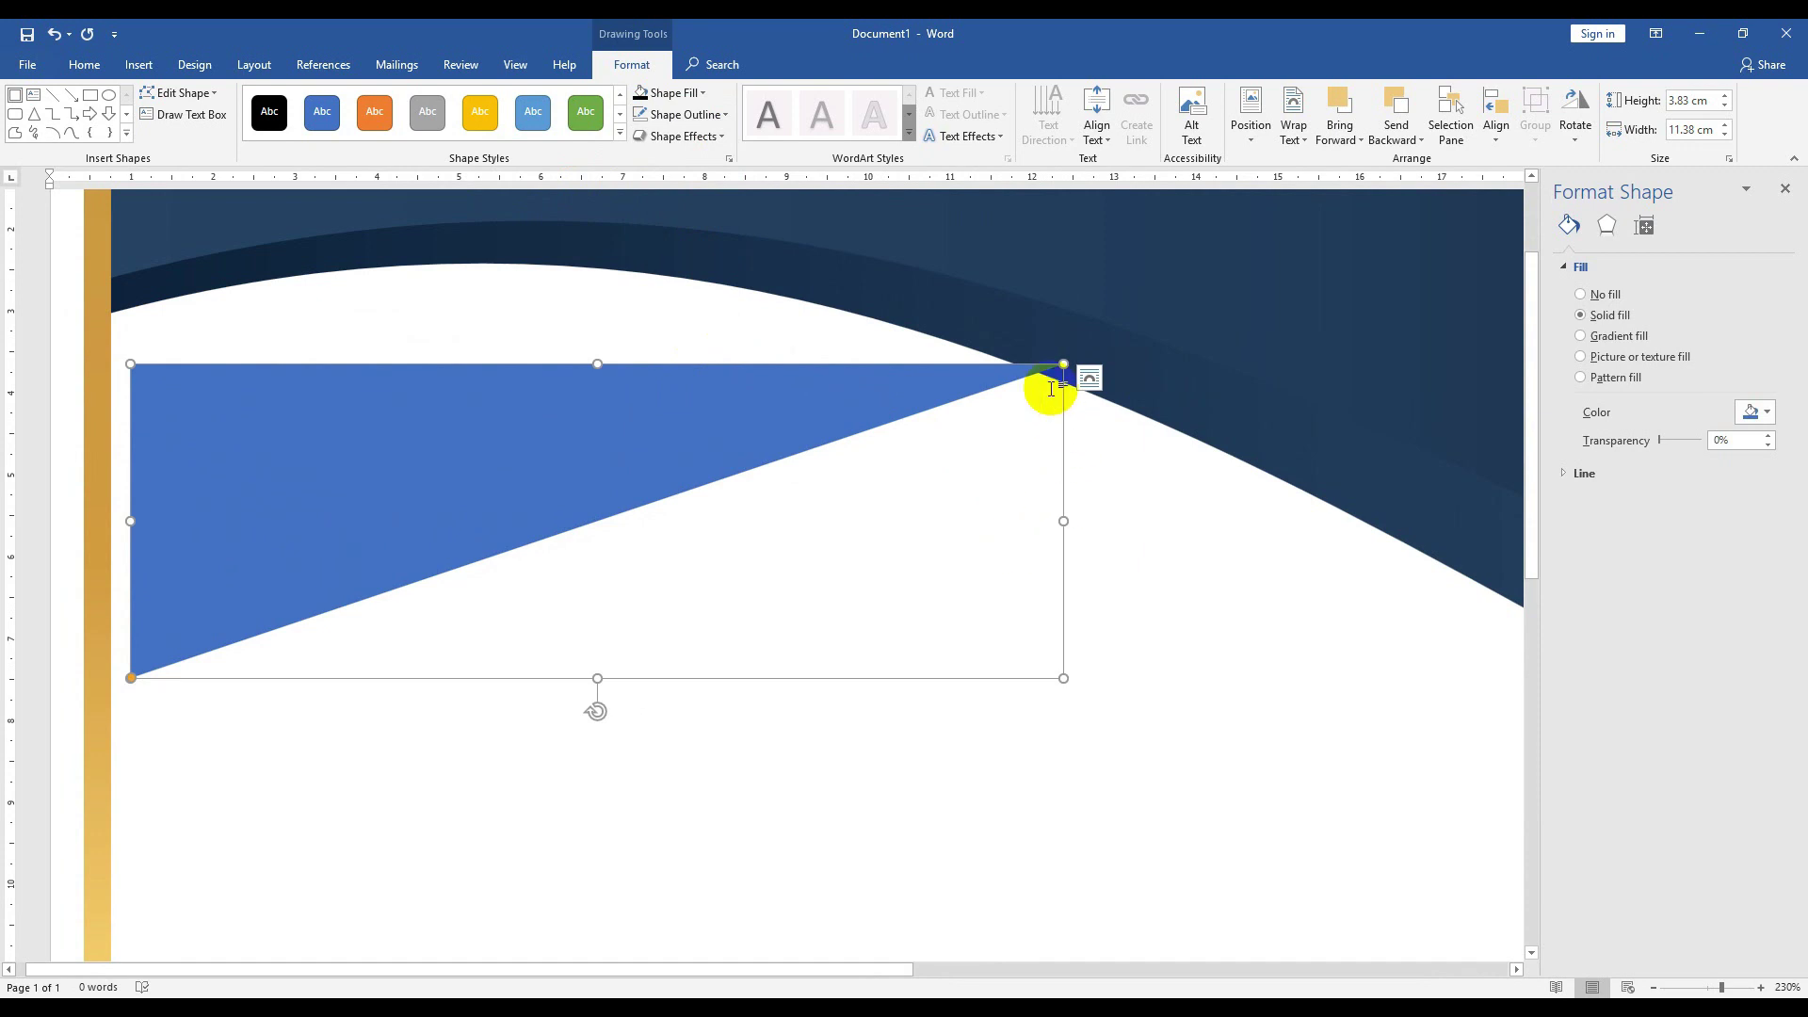
- In Edit Points mode, lower the triangle's right tip and curve its top edge upward
{"action": "right_click", "coordinate": [764, 428]}
{"action": "left_click", "coordinate": [796, 553]}
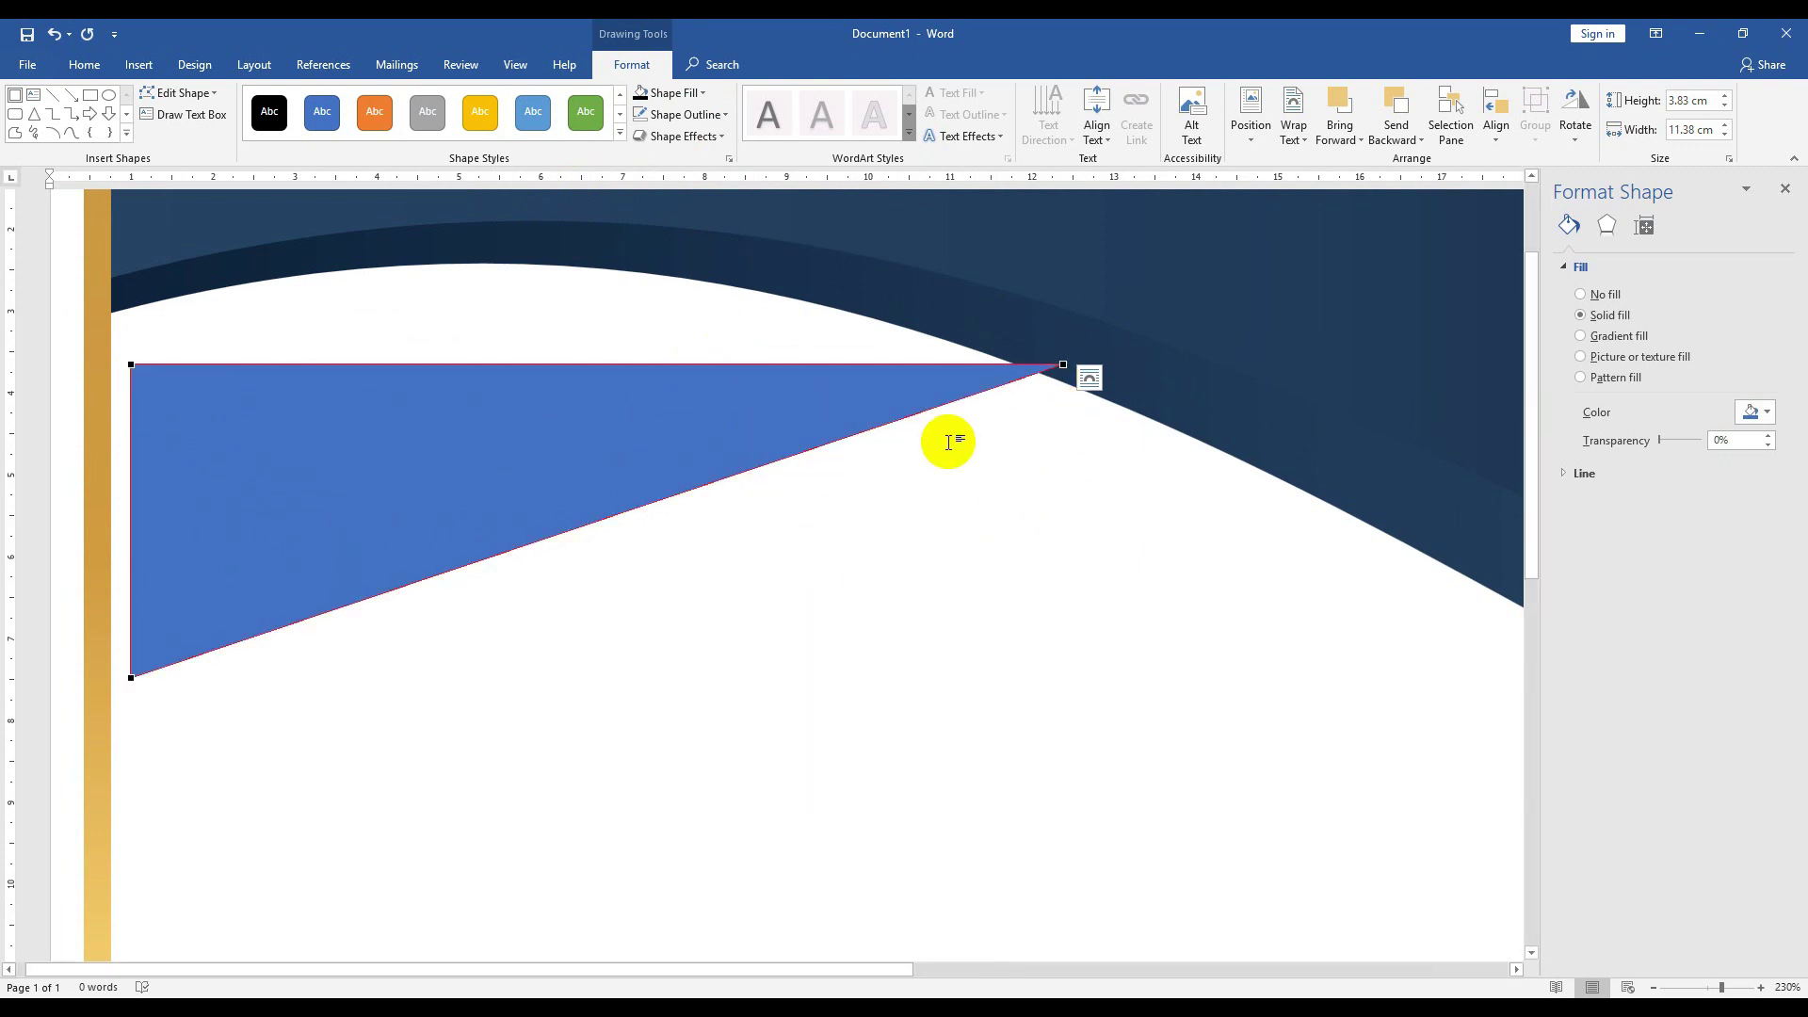
{"action": "left_click_drag", "start_coordinate": [1062, 365], "coordinate": [1049, 420]}
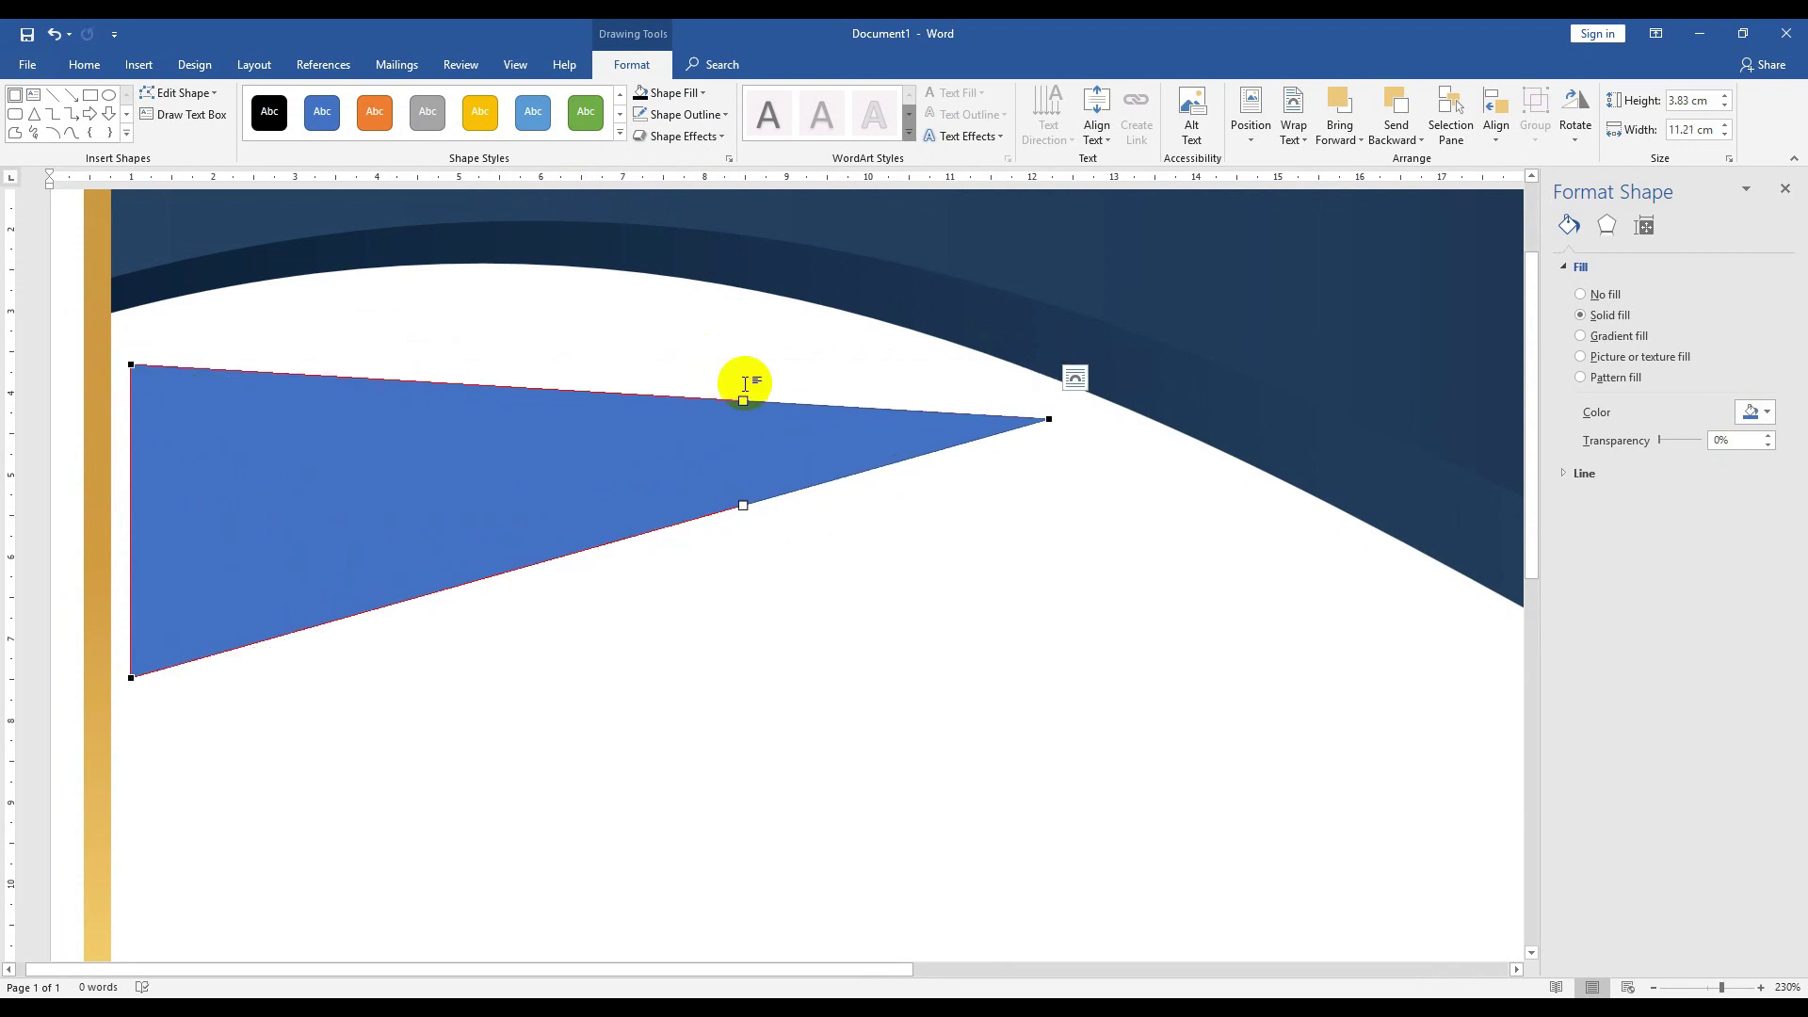
{"action": "left_click_drag", "start_coordinate": [738, 404], "coordinate": [704, 313]}
{"action": "mouse_move", "coordinate": [132, 366]}
{"action": "left_mouse_down"}
{"action": "mouse_move", "coordinate": [441, 387]}
{"action": "mouse_move", "coordinate": [439, 310]}
{"action": "left_mouse_up"}
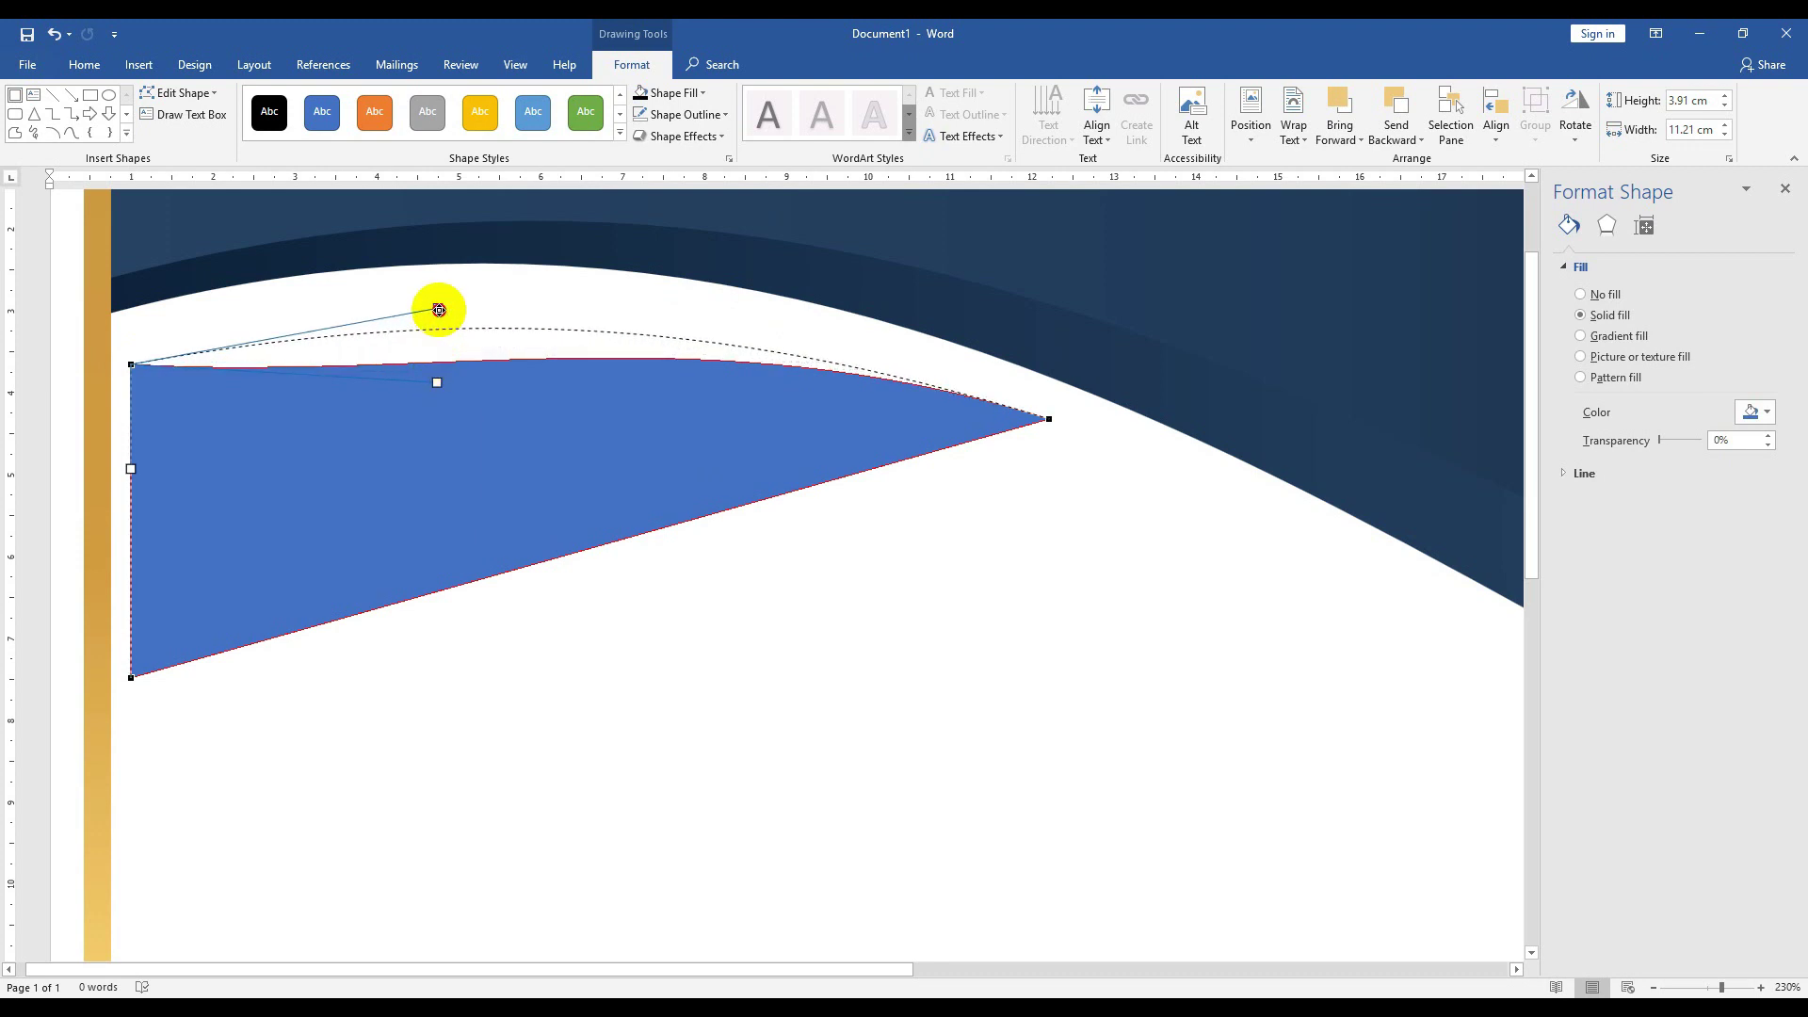
{"action": "left_click_drag", "start_coordinate": [435, 310], "coordinate": [432, 306]}
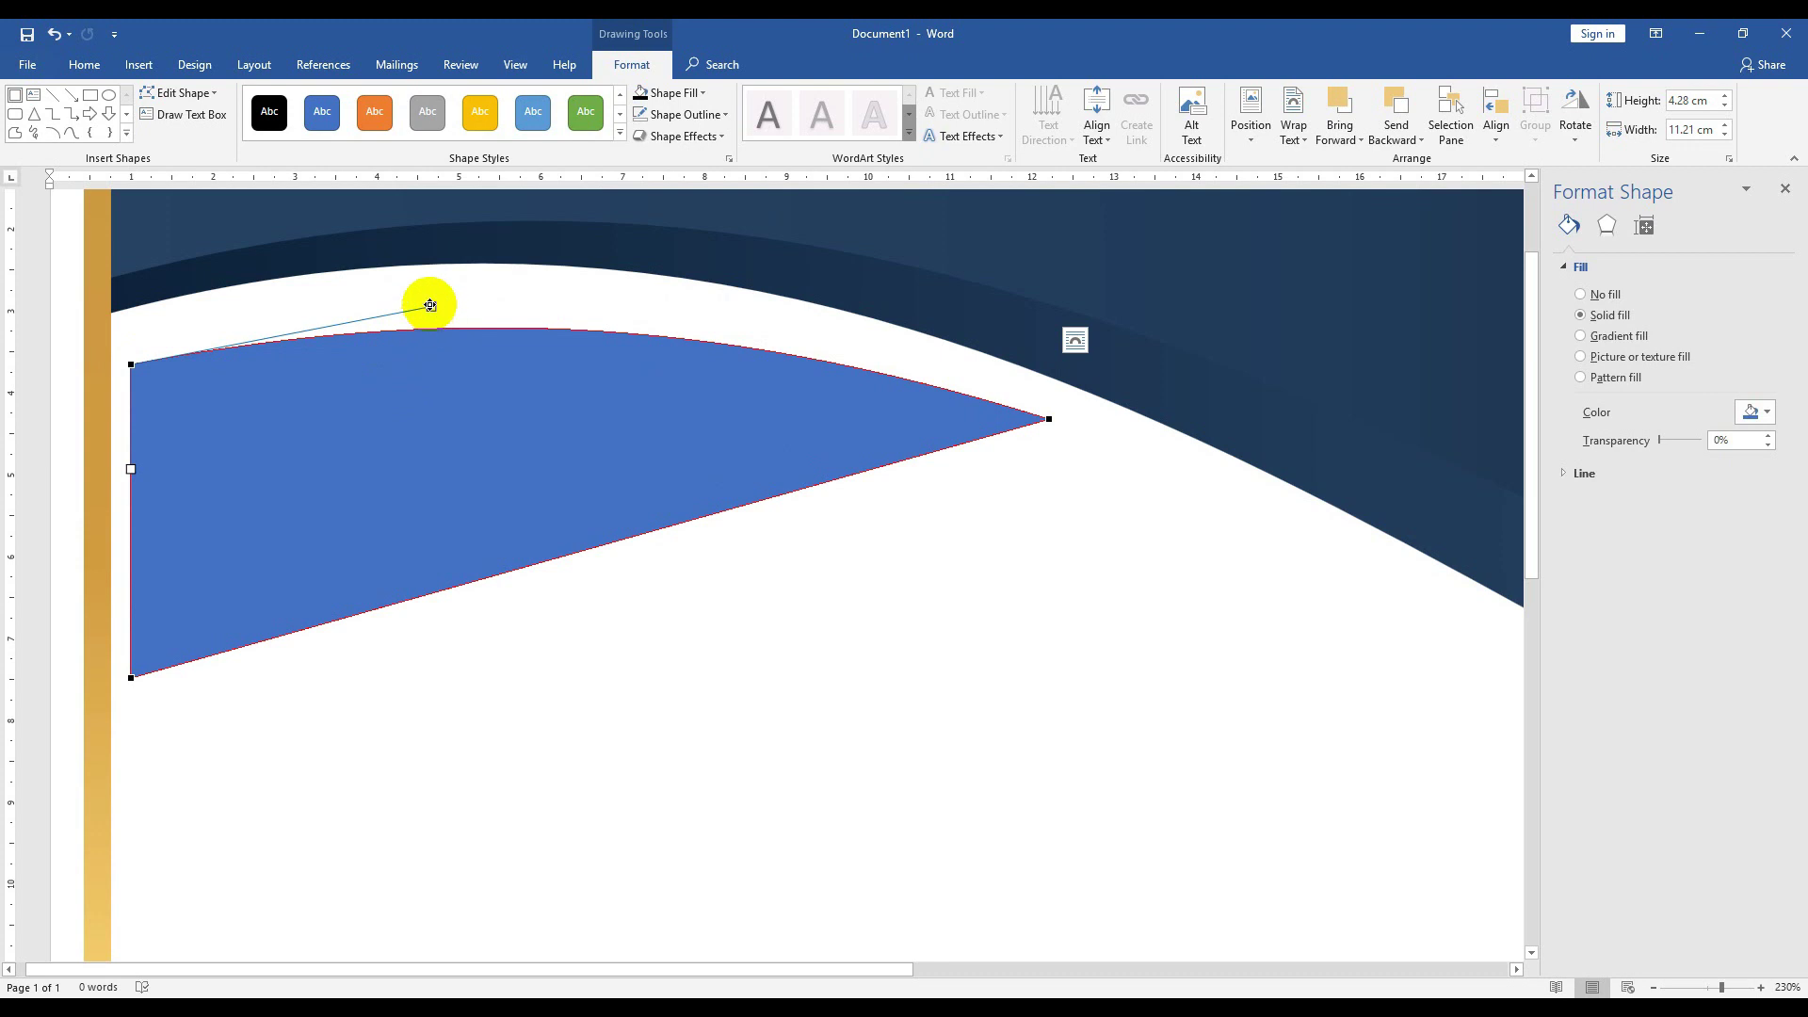
{"action": "left_click_drag", "start_coordinate": [428, 305], "coordinate": [432, 299]}
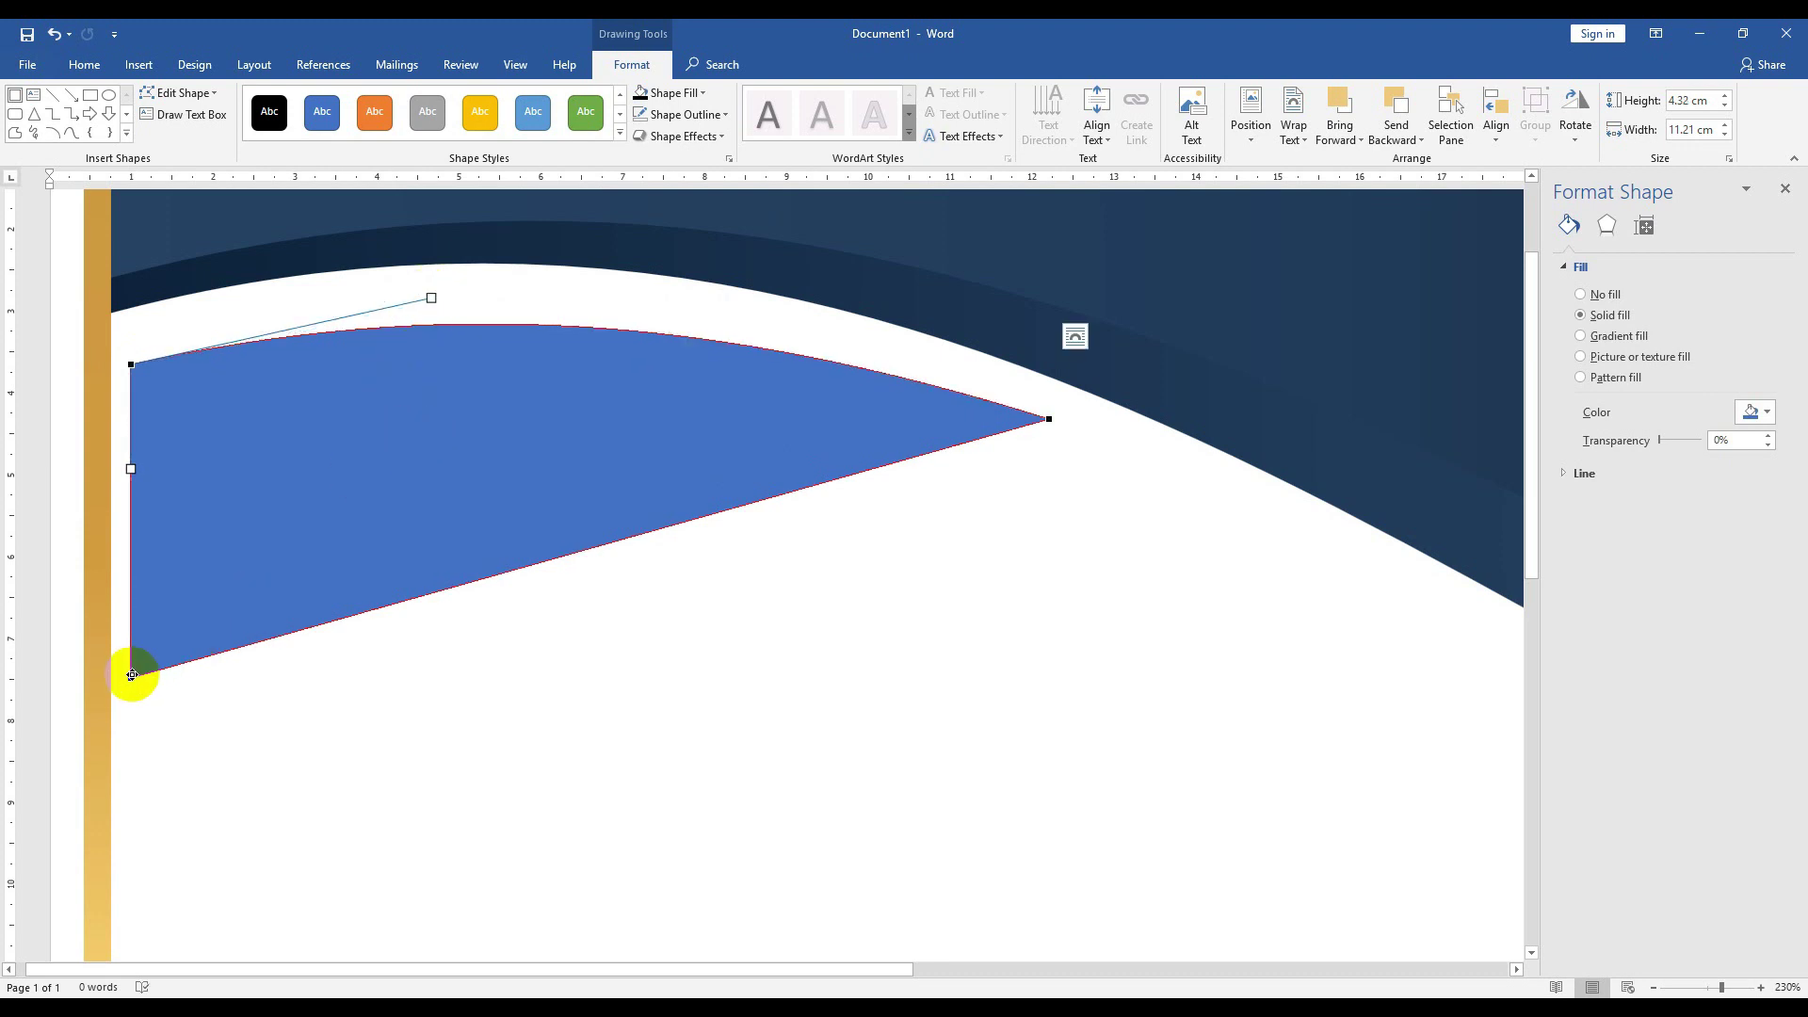
- Curve the lower edge into a thin 4.32 × 11.21 cm swoosh and reselect it
{"action": "left_click_drag", "start_coordinate": [435, 593], "coordinate": [439, 344]}
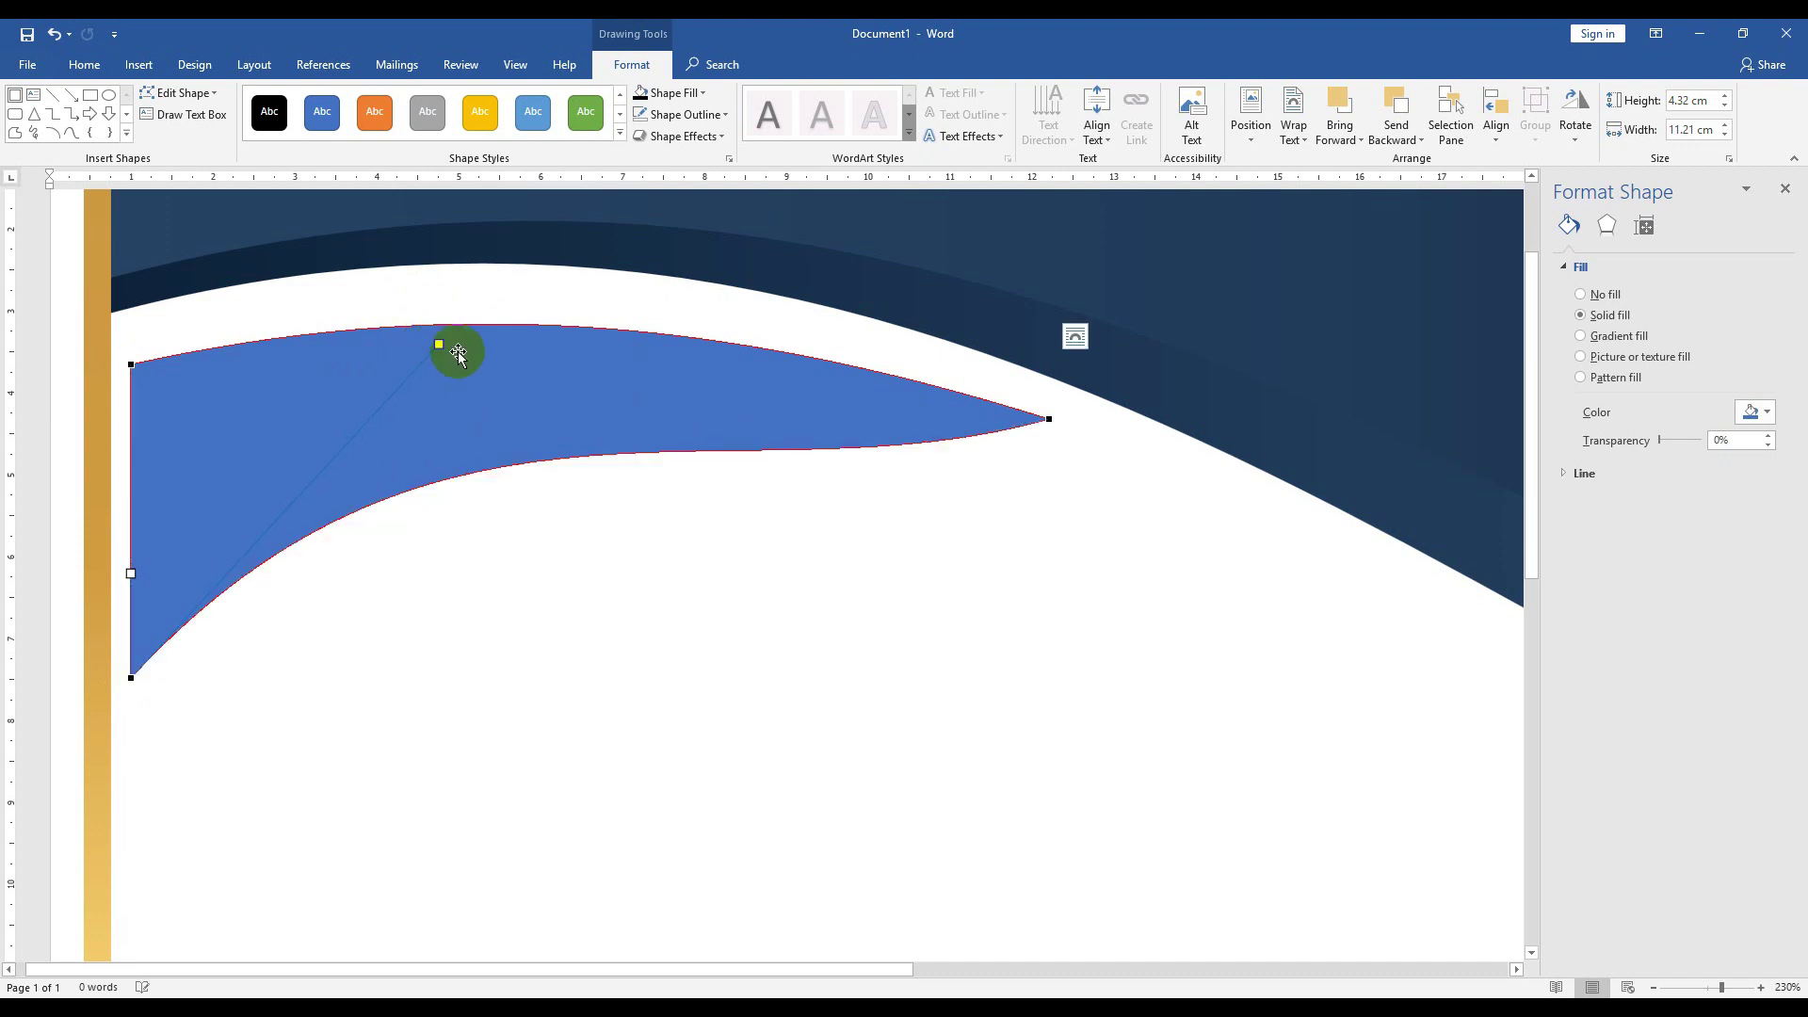
{"action": "left_click", "coordinate": [1047, 420]}
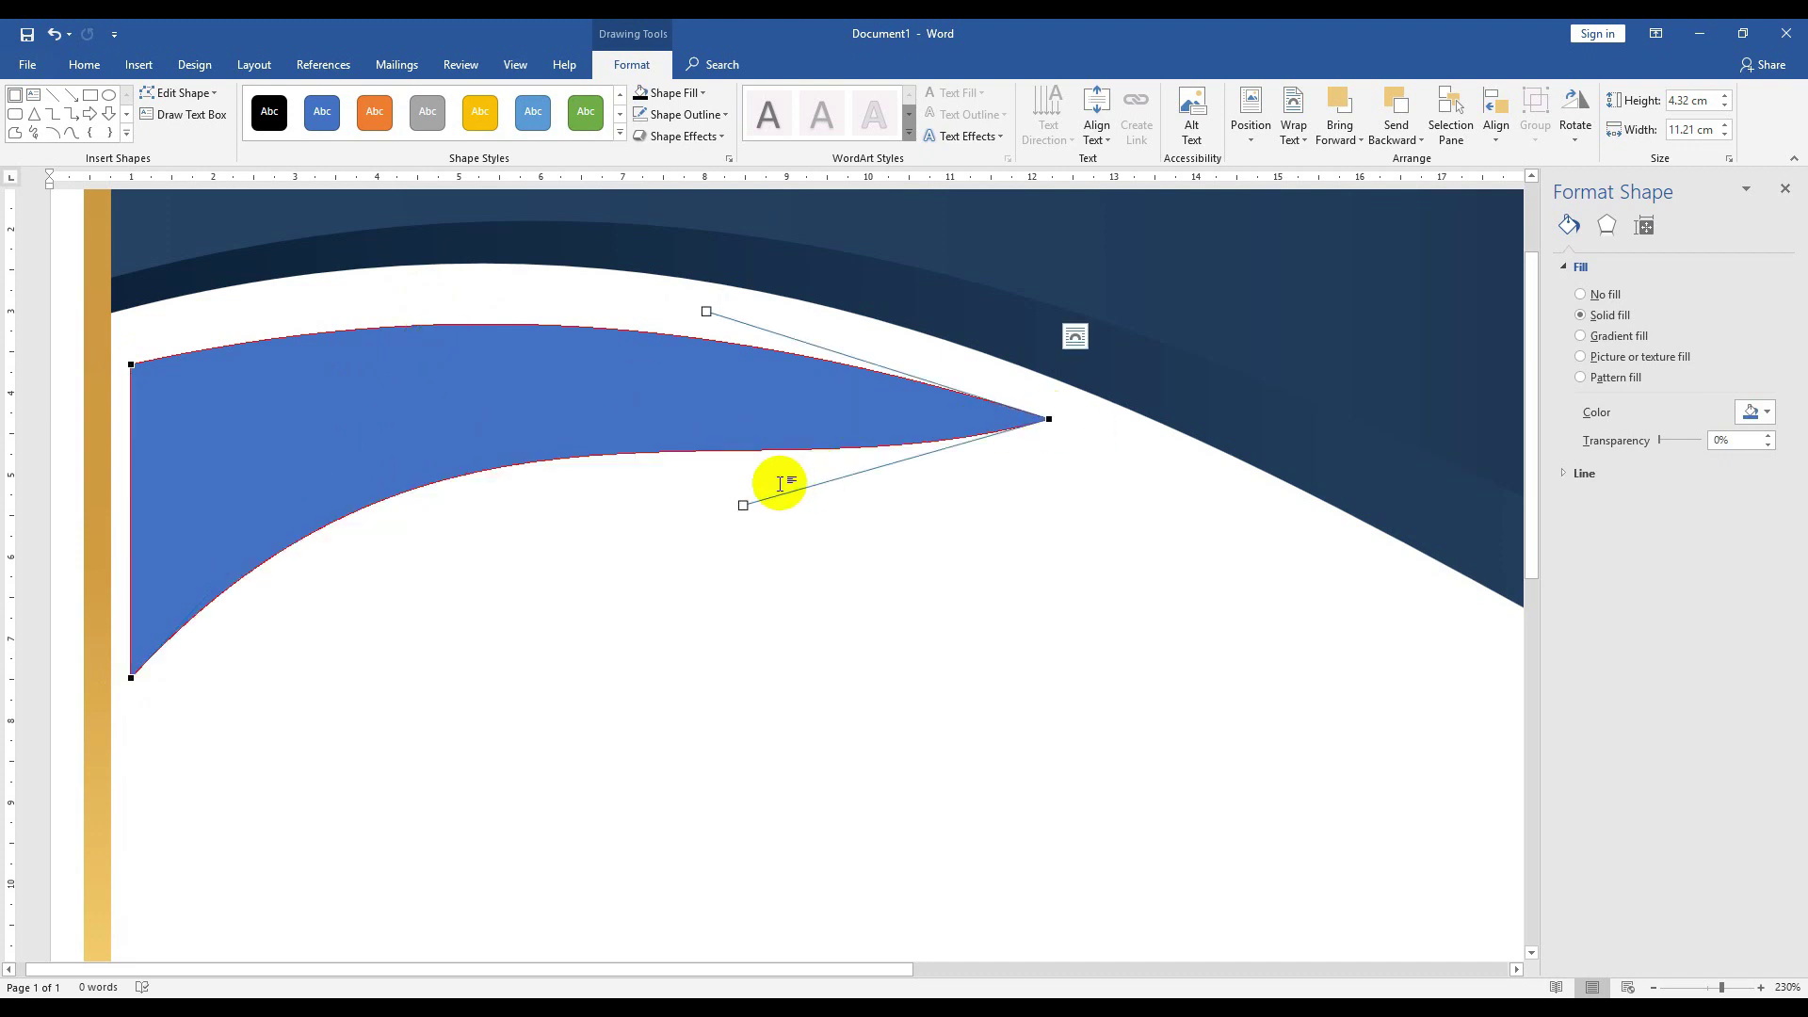
{"action": "left_click_drag", "start_coordinate": [743, 505], "coordinate": [755, 385]}
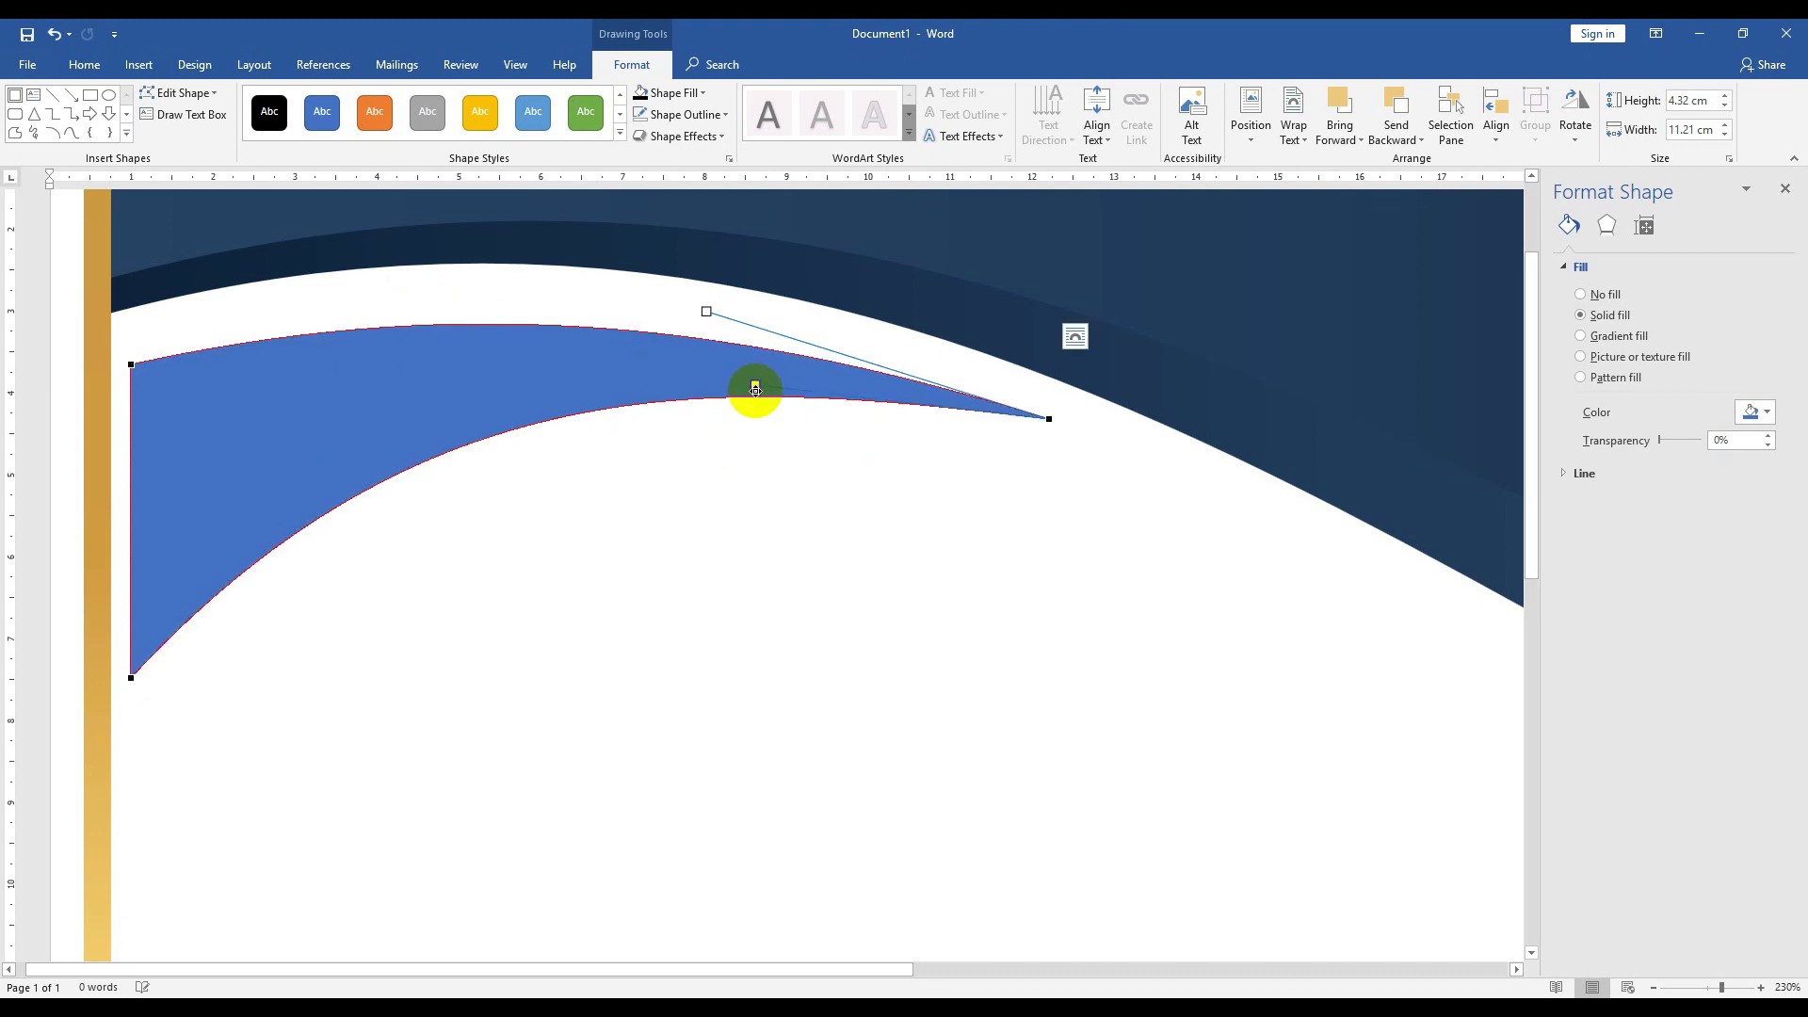
{"action": "left_click", "coordinate": [957, 537]}
{"action": "left_click", "coordinate": [550, 545]}
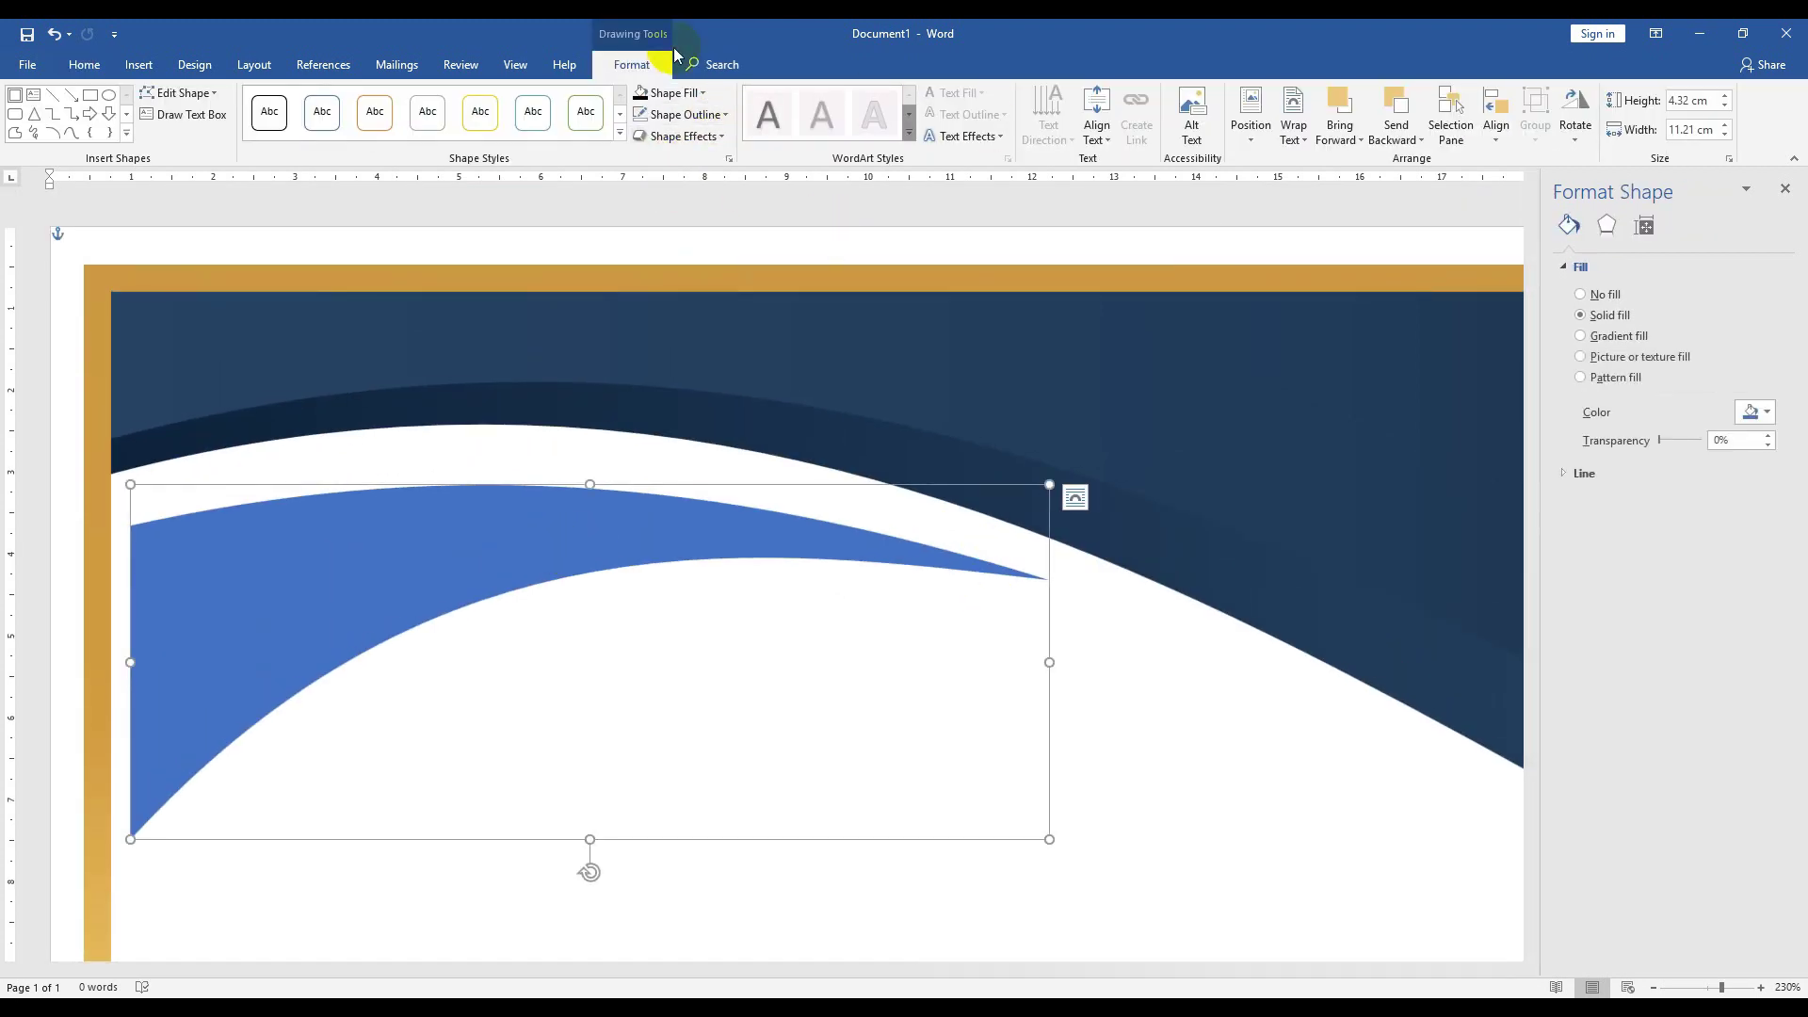
- Give the swoosh a horizontal 180° gold gradient with a stop at 60%, then Ctrl-drag a copy below
{"action": "left_click", "coordinate": [671, 92]}
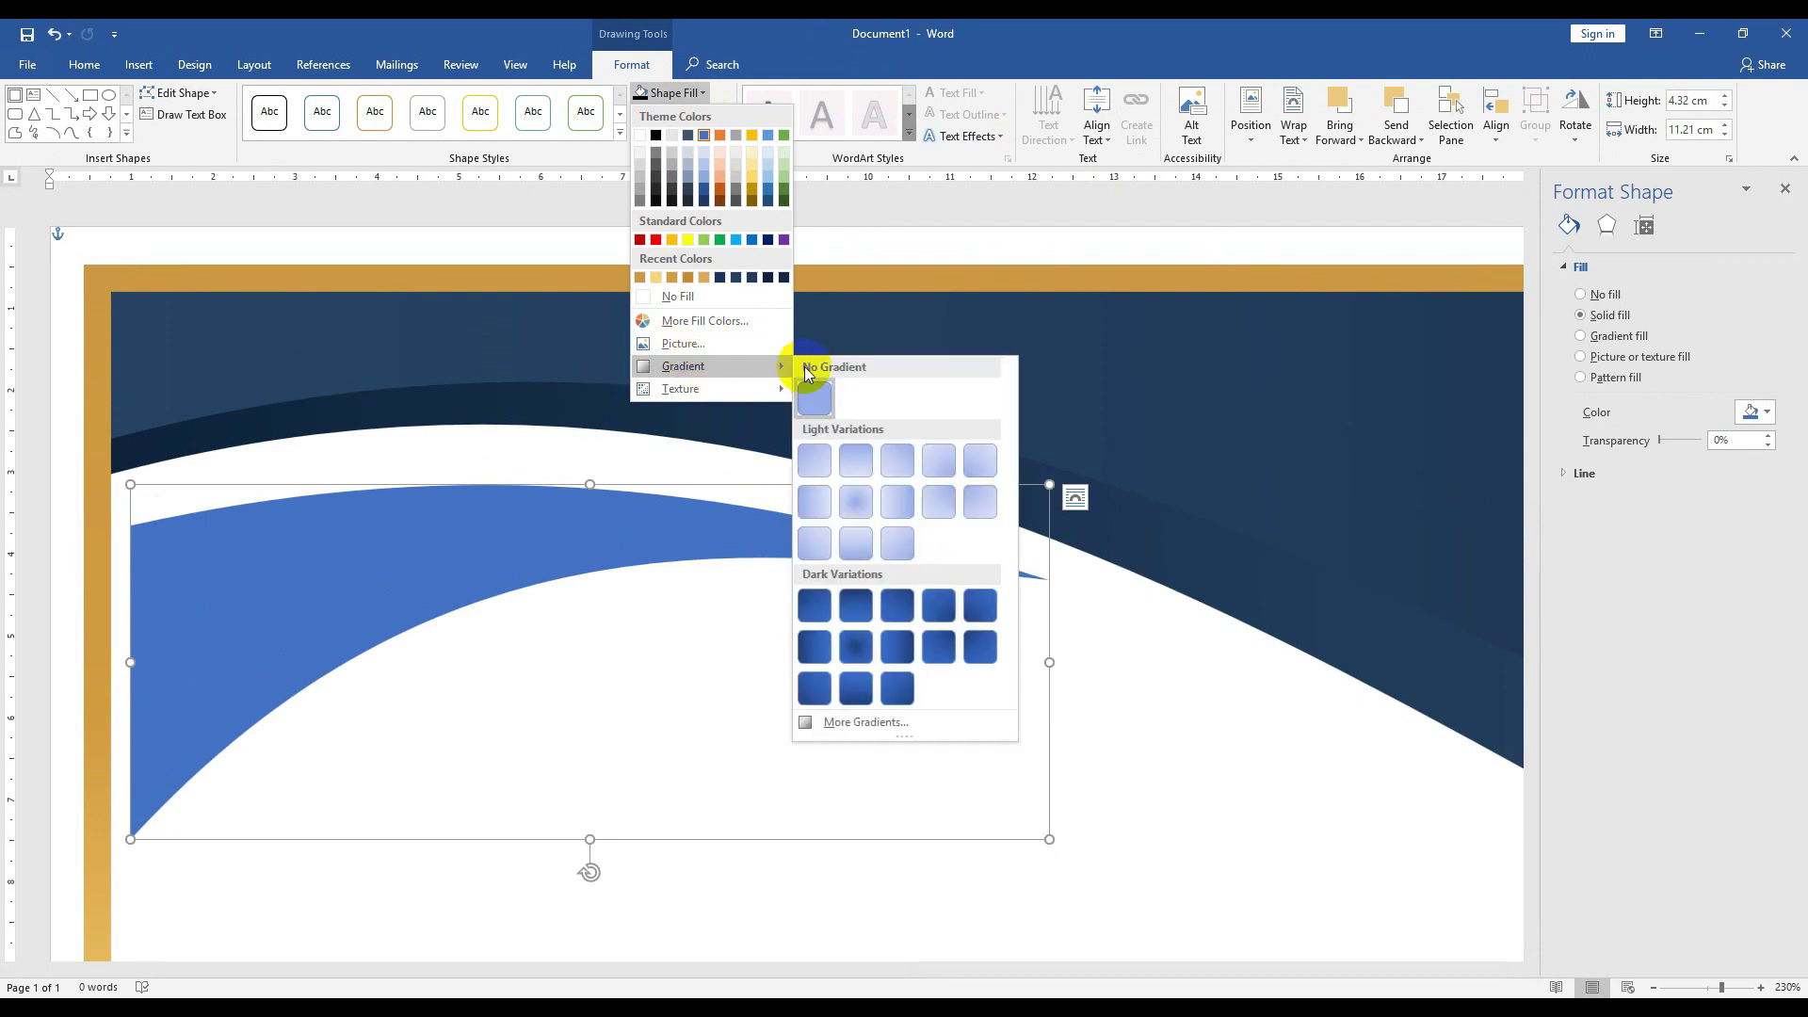
{"action": "mouse_move", "coordinate": [684, 365]}
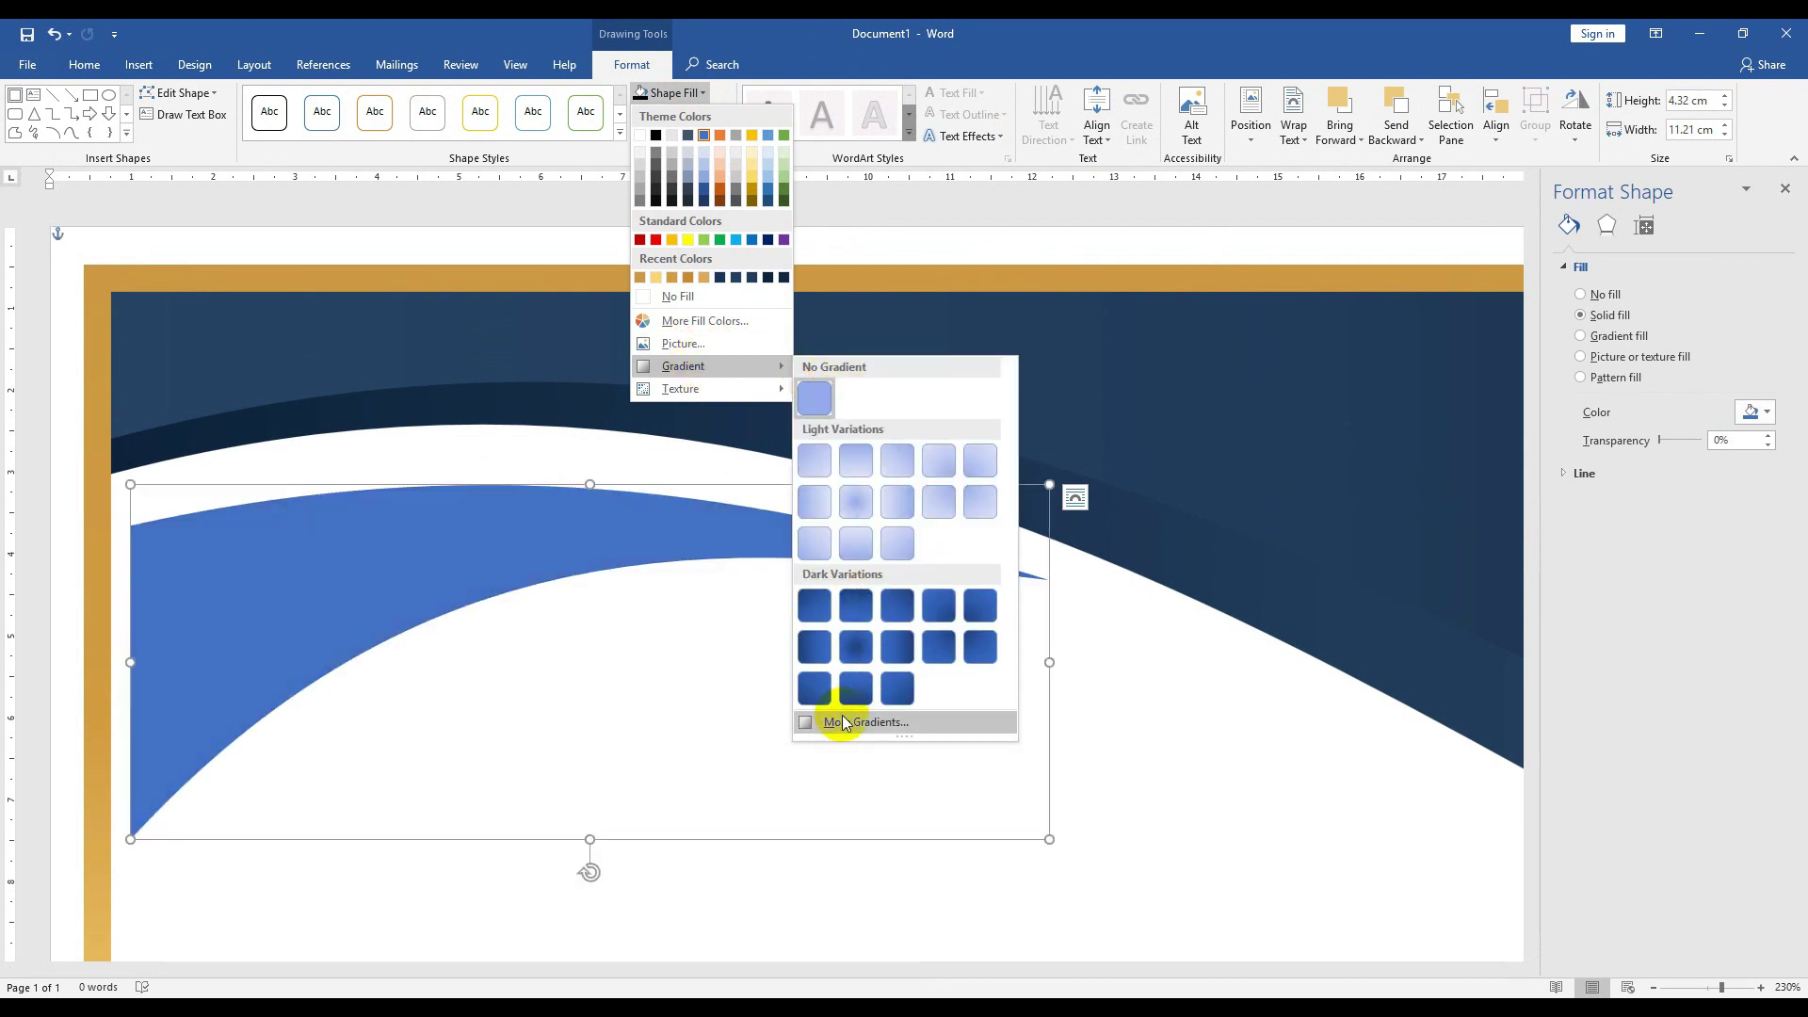
{"action": "left_click", "coordinate": [841, 721]}
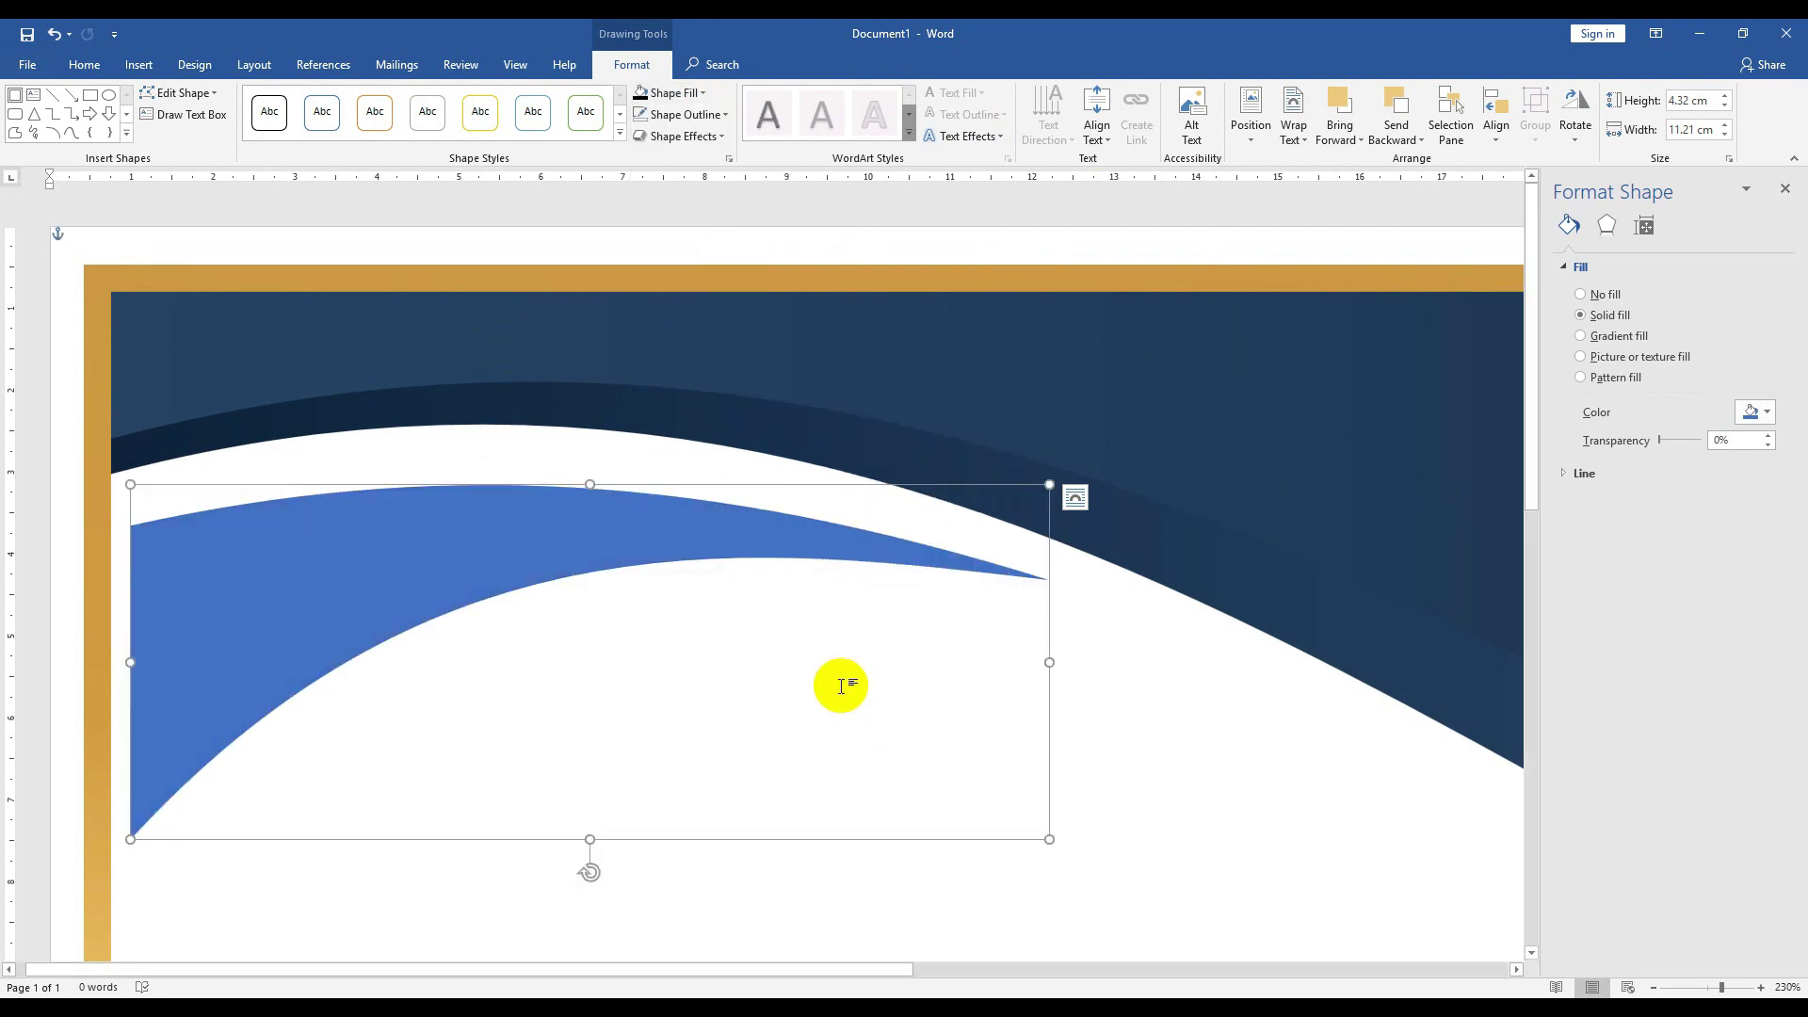
{"action": "left_click", "coordinate": [1643, 336]}
{"action": "scroll", "coordinate": [1252, 558], "scroll_direction": "down", "scroll_amount": 3}
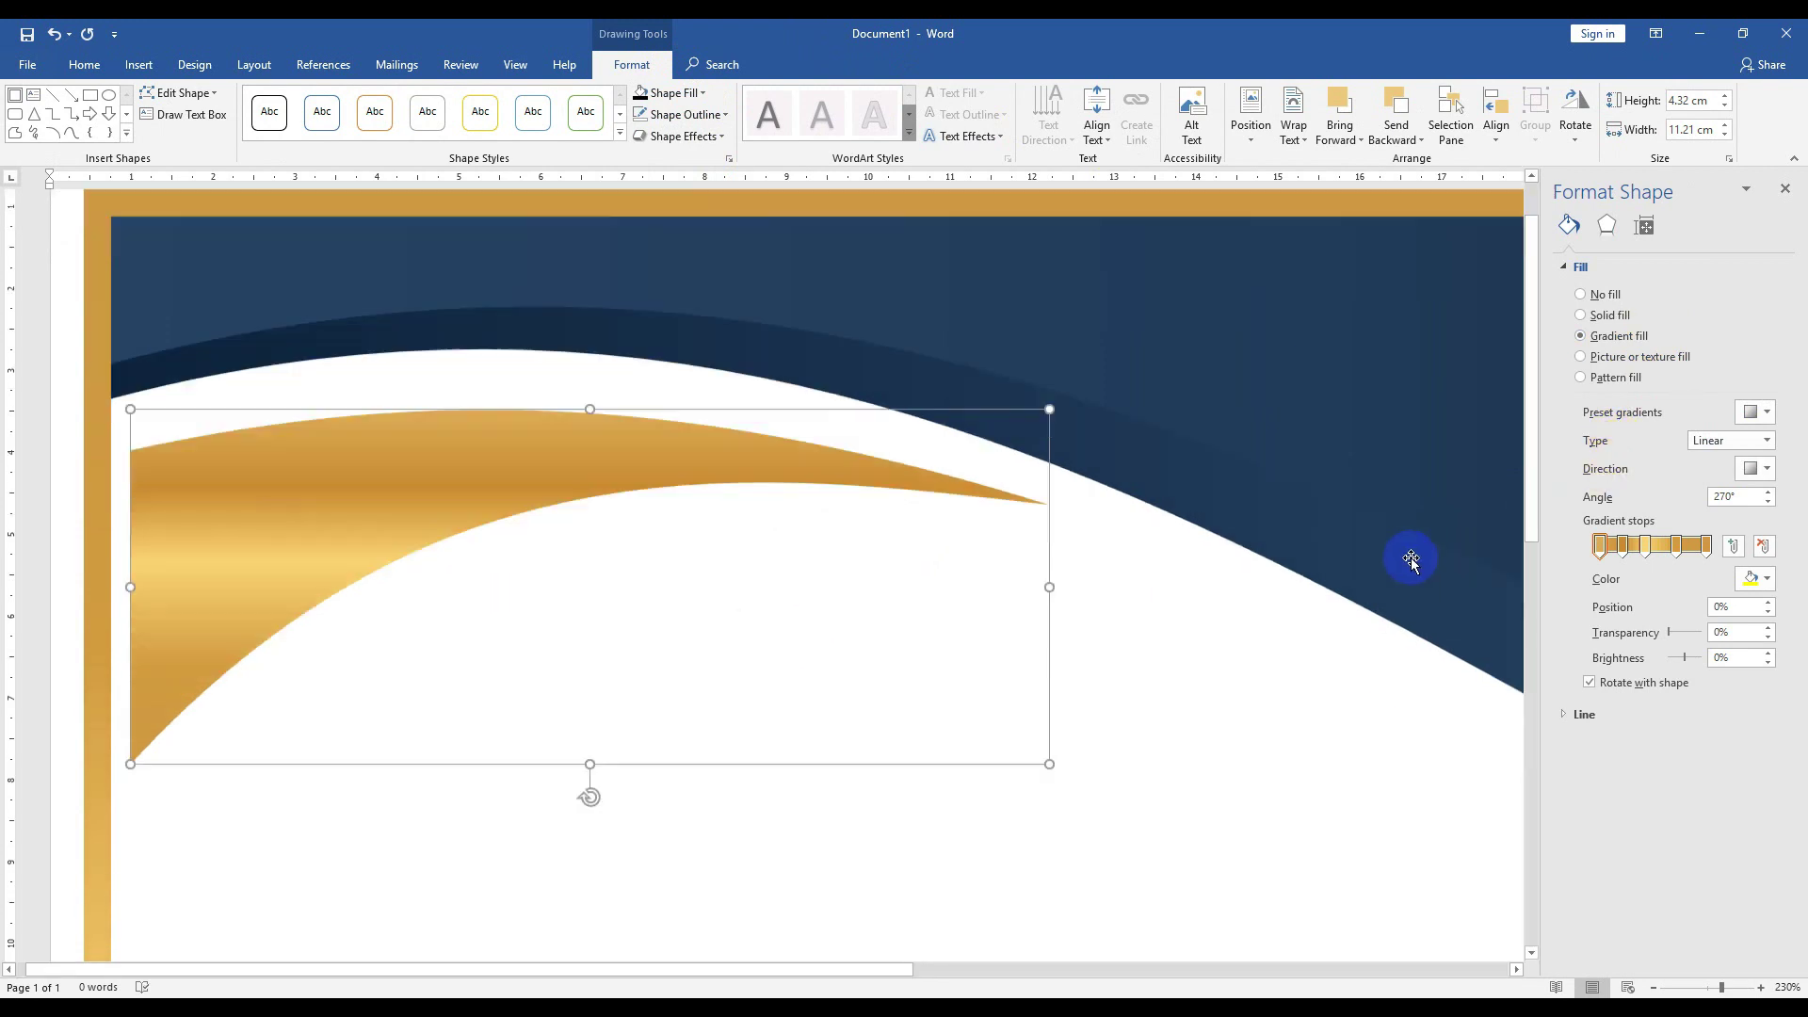
{"action": "mouse_move", "coordinate": [1673, 552]}
{"action": "left_mouse_down"}
{"action": "mouse_move", "coordinate": [1699, 554]}
{"action": "mouse_move", "coordinate": [1632, 554]}
{"action": "left_mouse_up"}
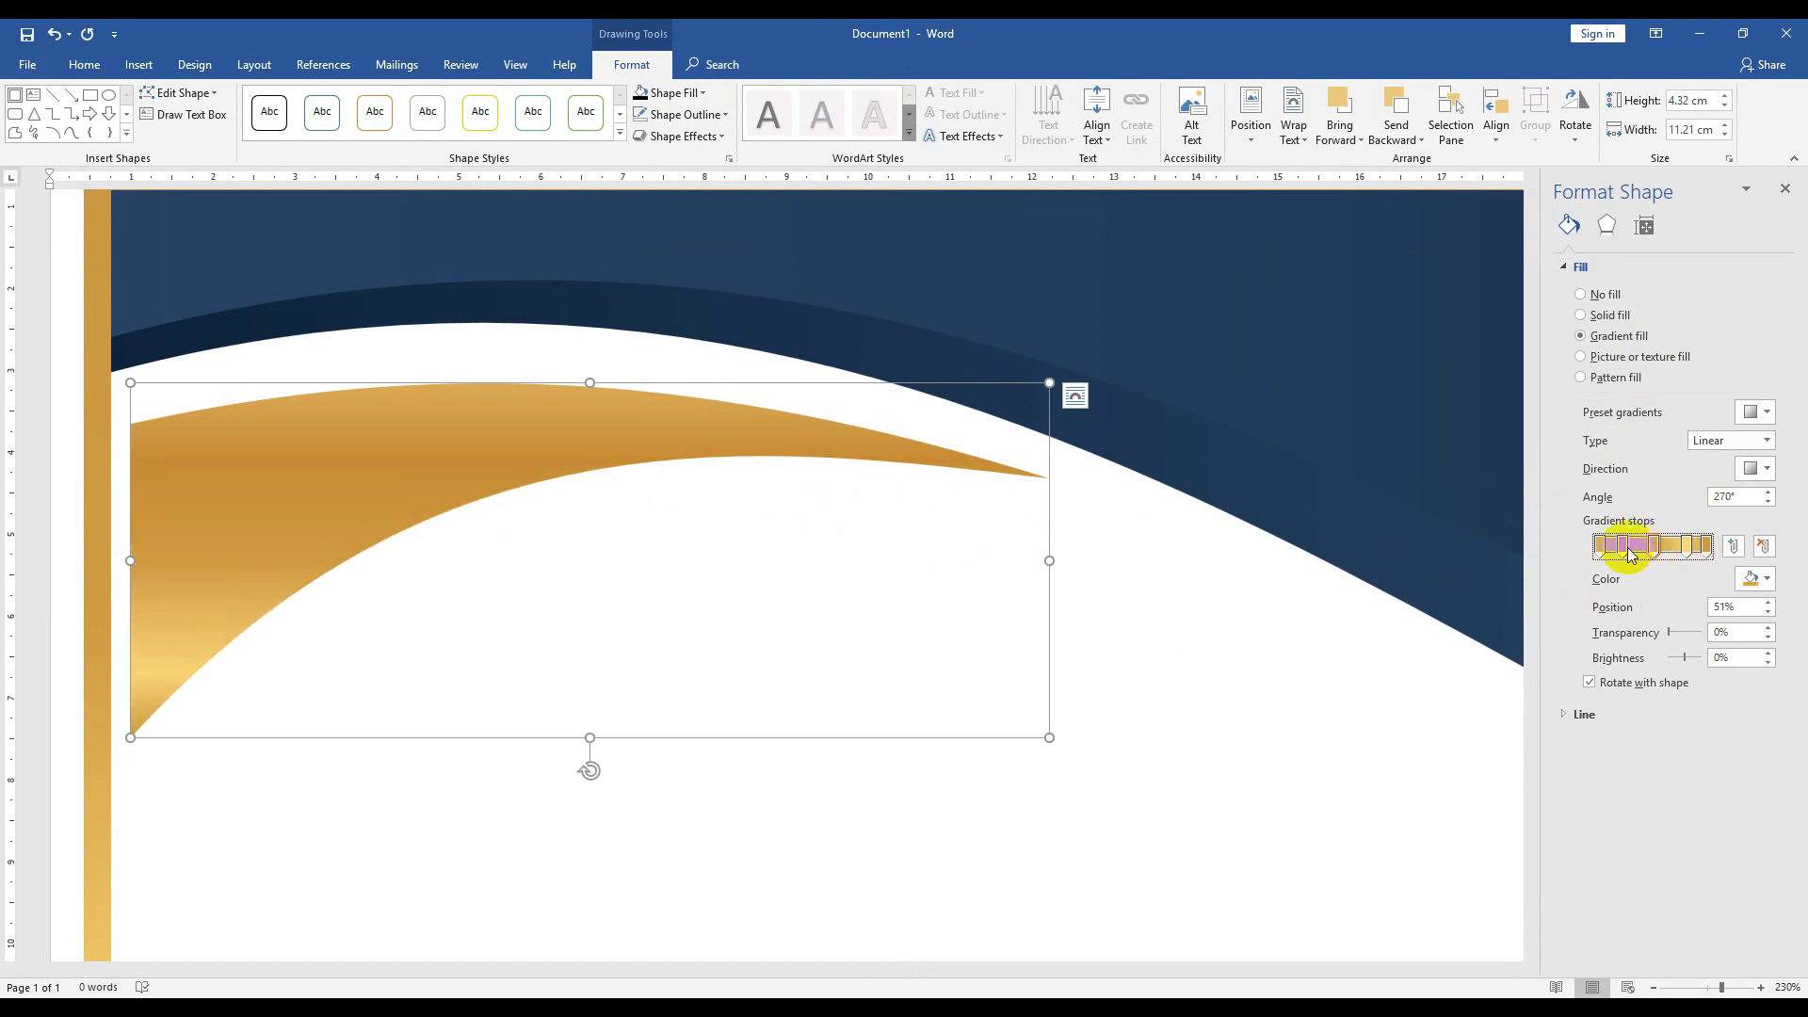
{"action": "left_click", "coordinate": [1756, 468]}
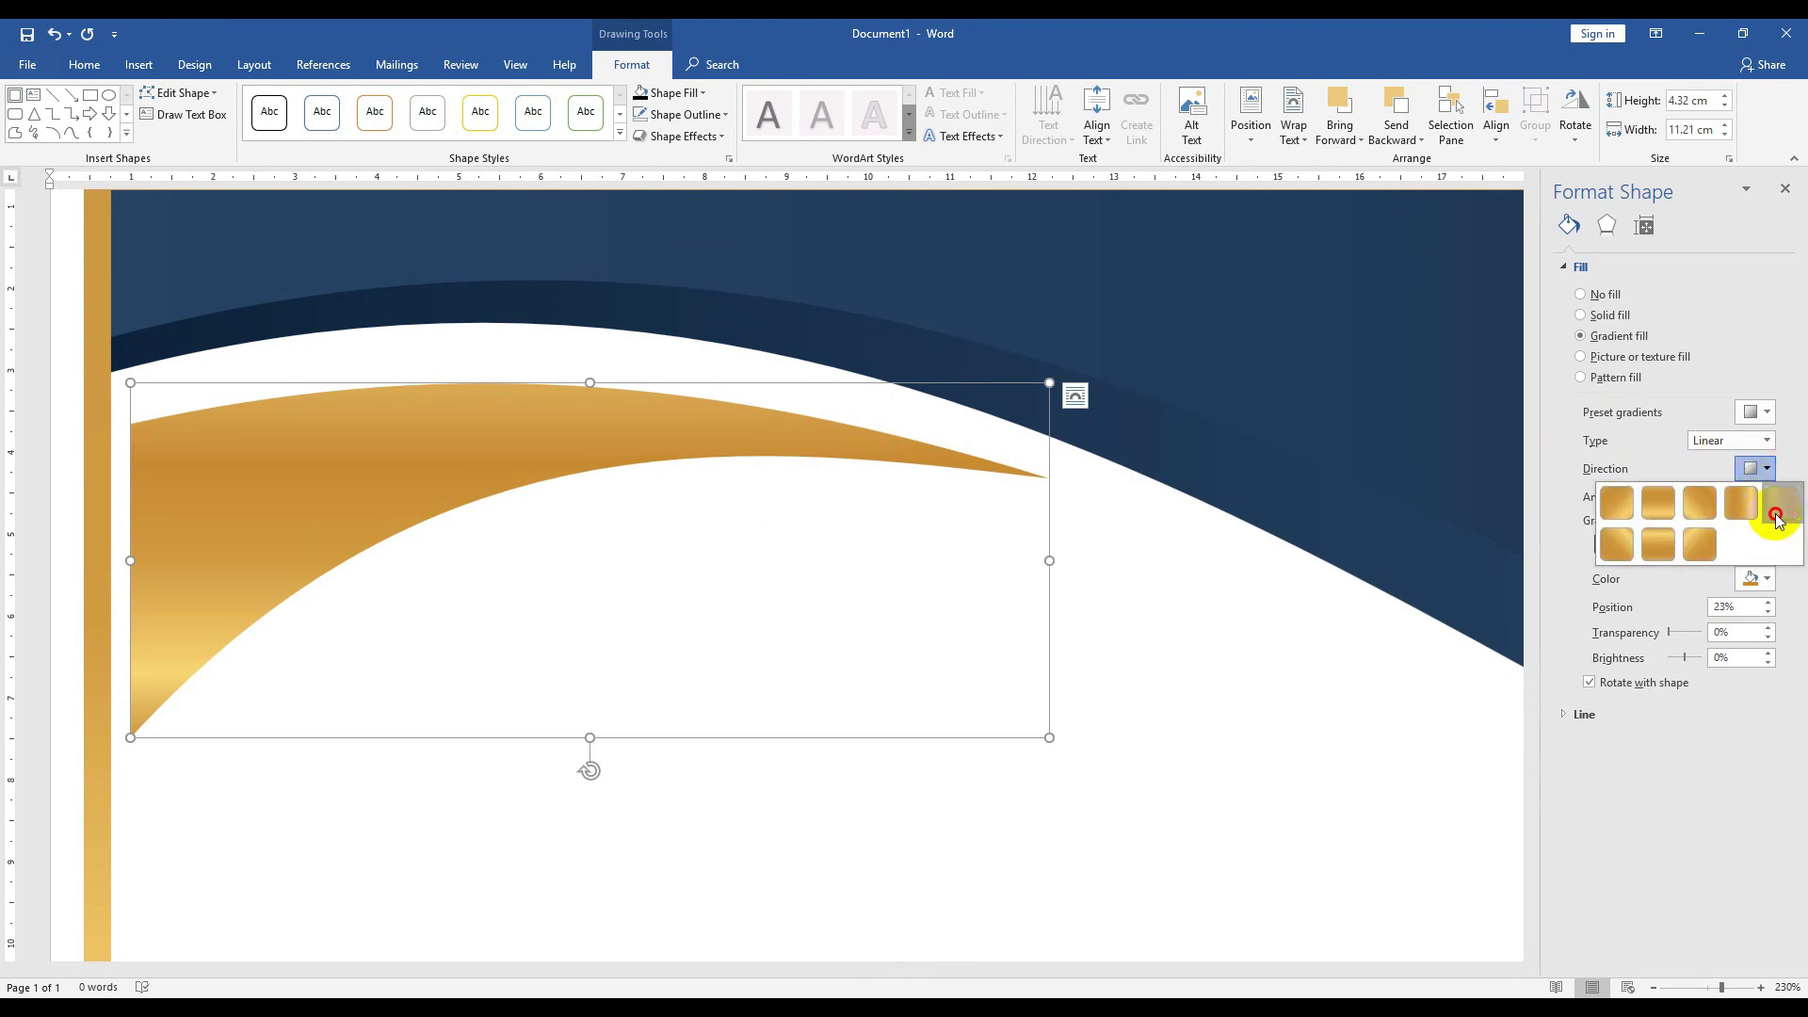
{"action": "left_click", "coordinate": [1777, 518]}
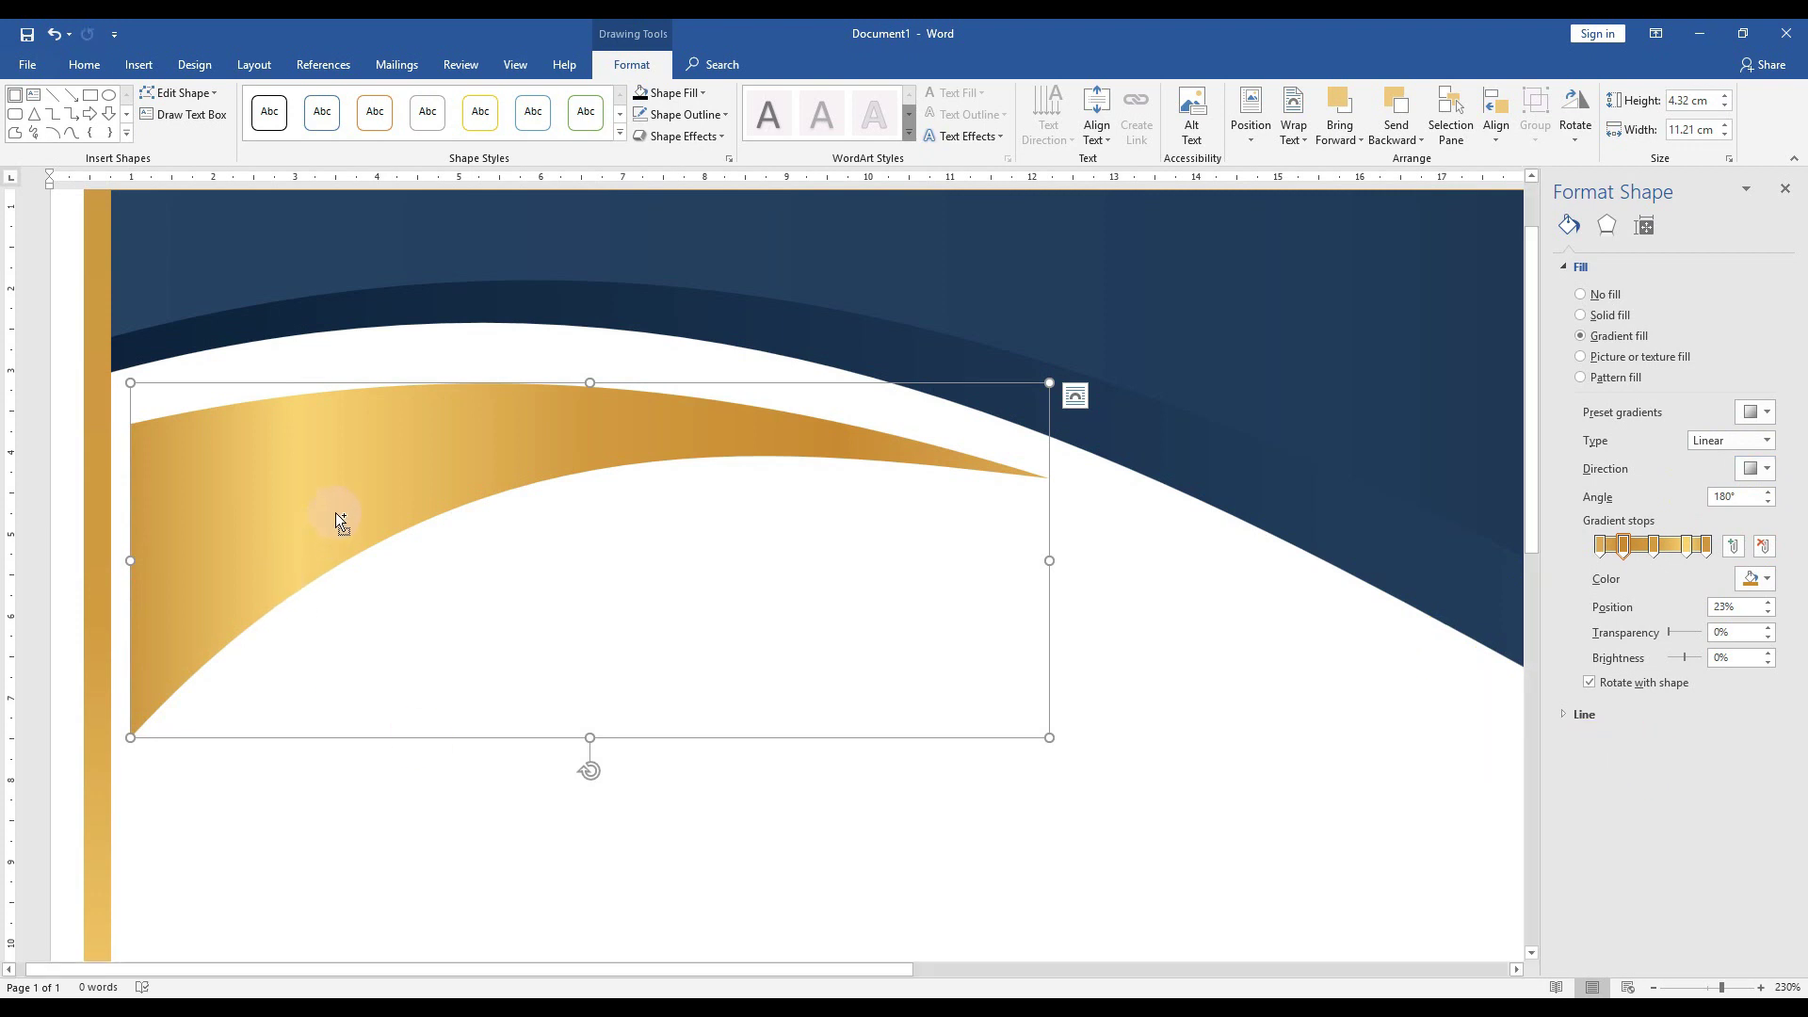
{"action": "left_click_drag", "start_coordinate": [335, 513], "coordinate": [336, 532]}
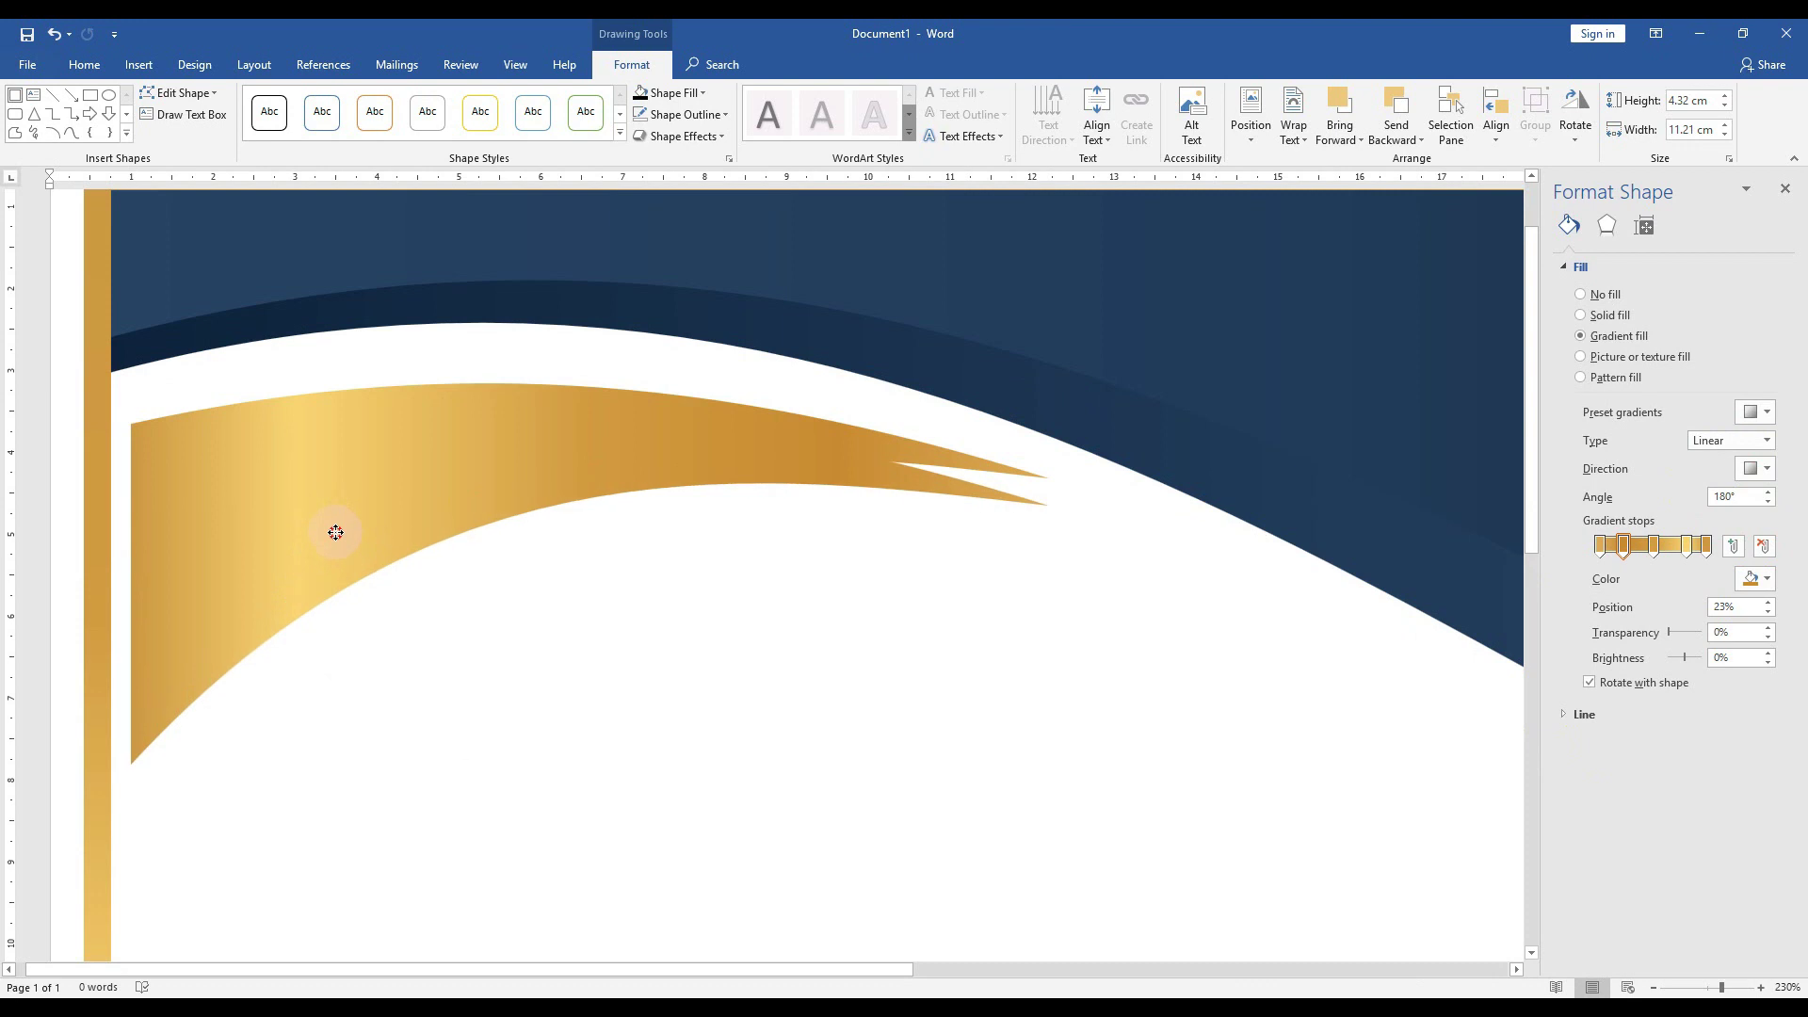
- Send the copy behind the original and raise a point to reshape the front swoosh
{"action": "right_click", "coordinate": [305, 525]}
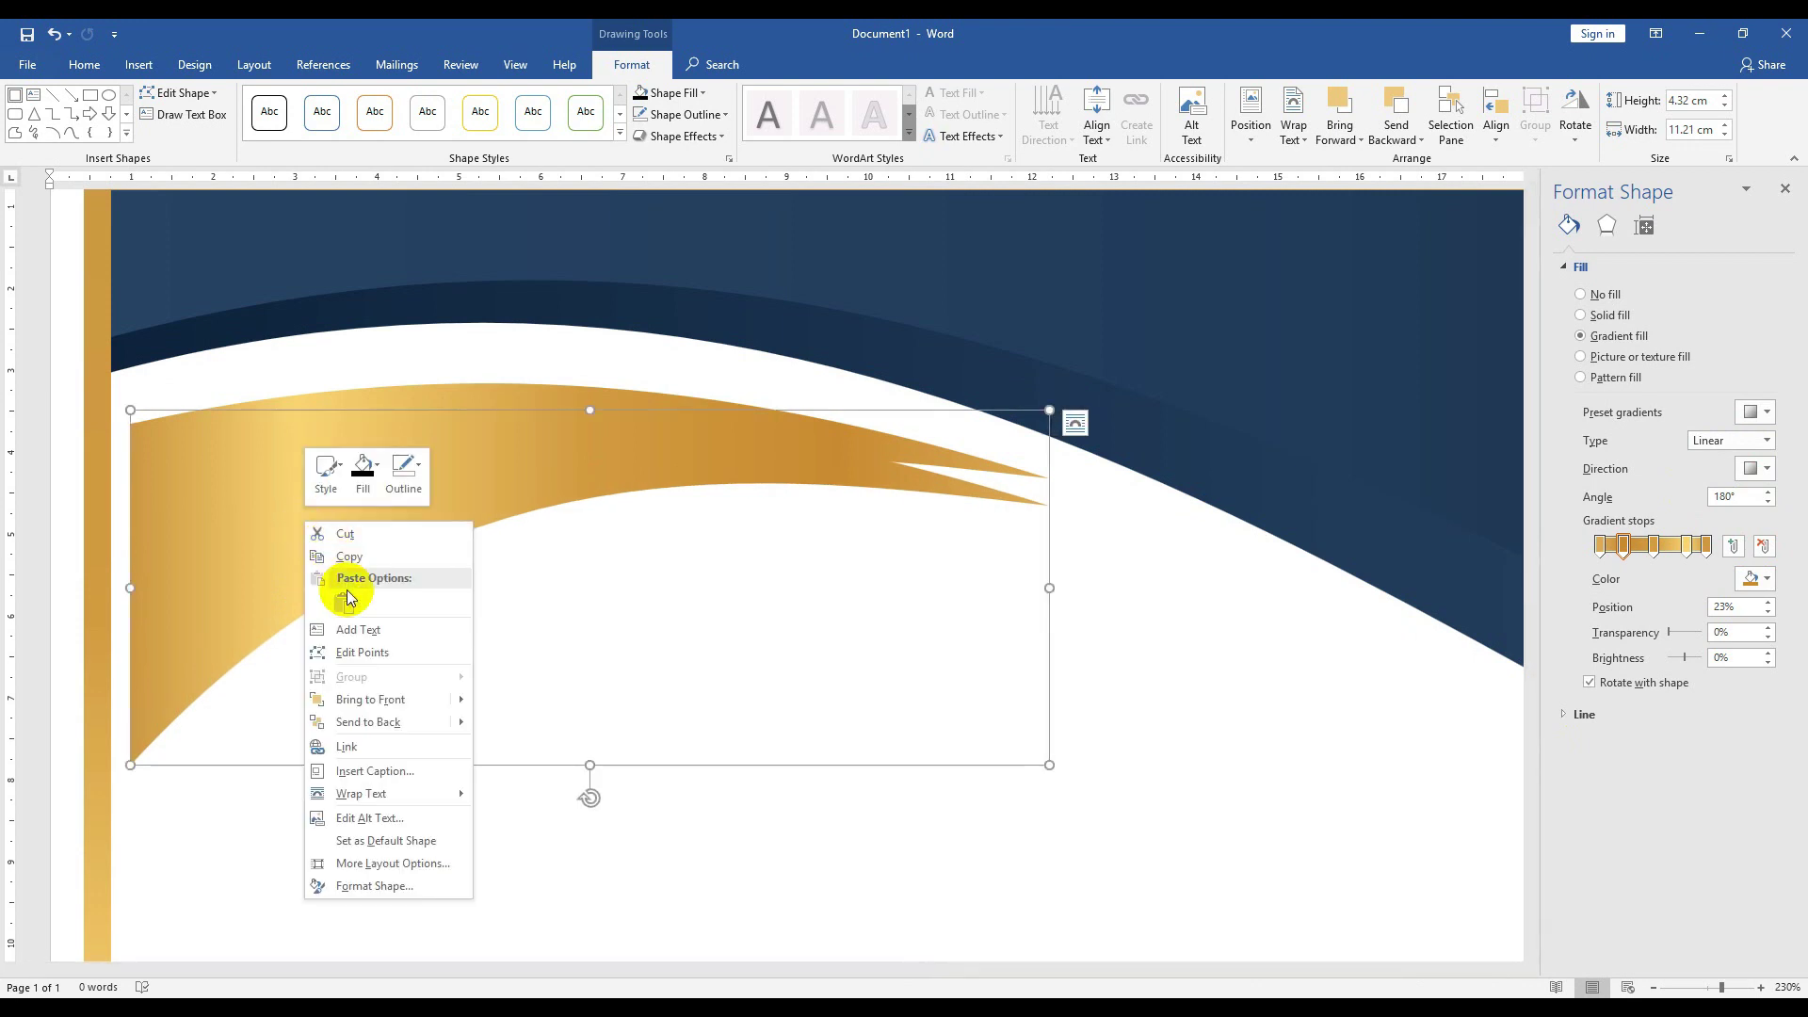
{"action": "left_click", "coordinate": [369, 721]}
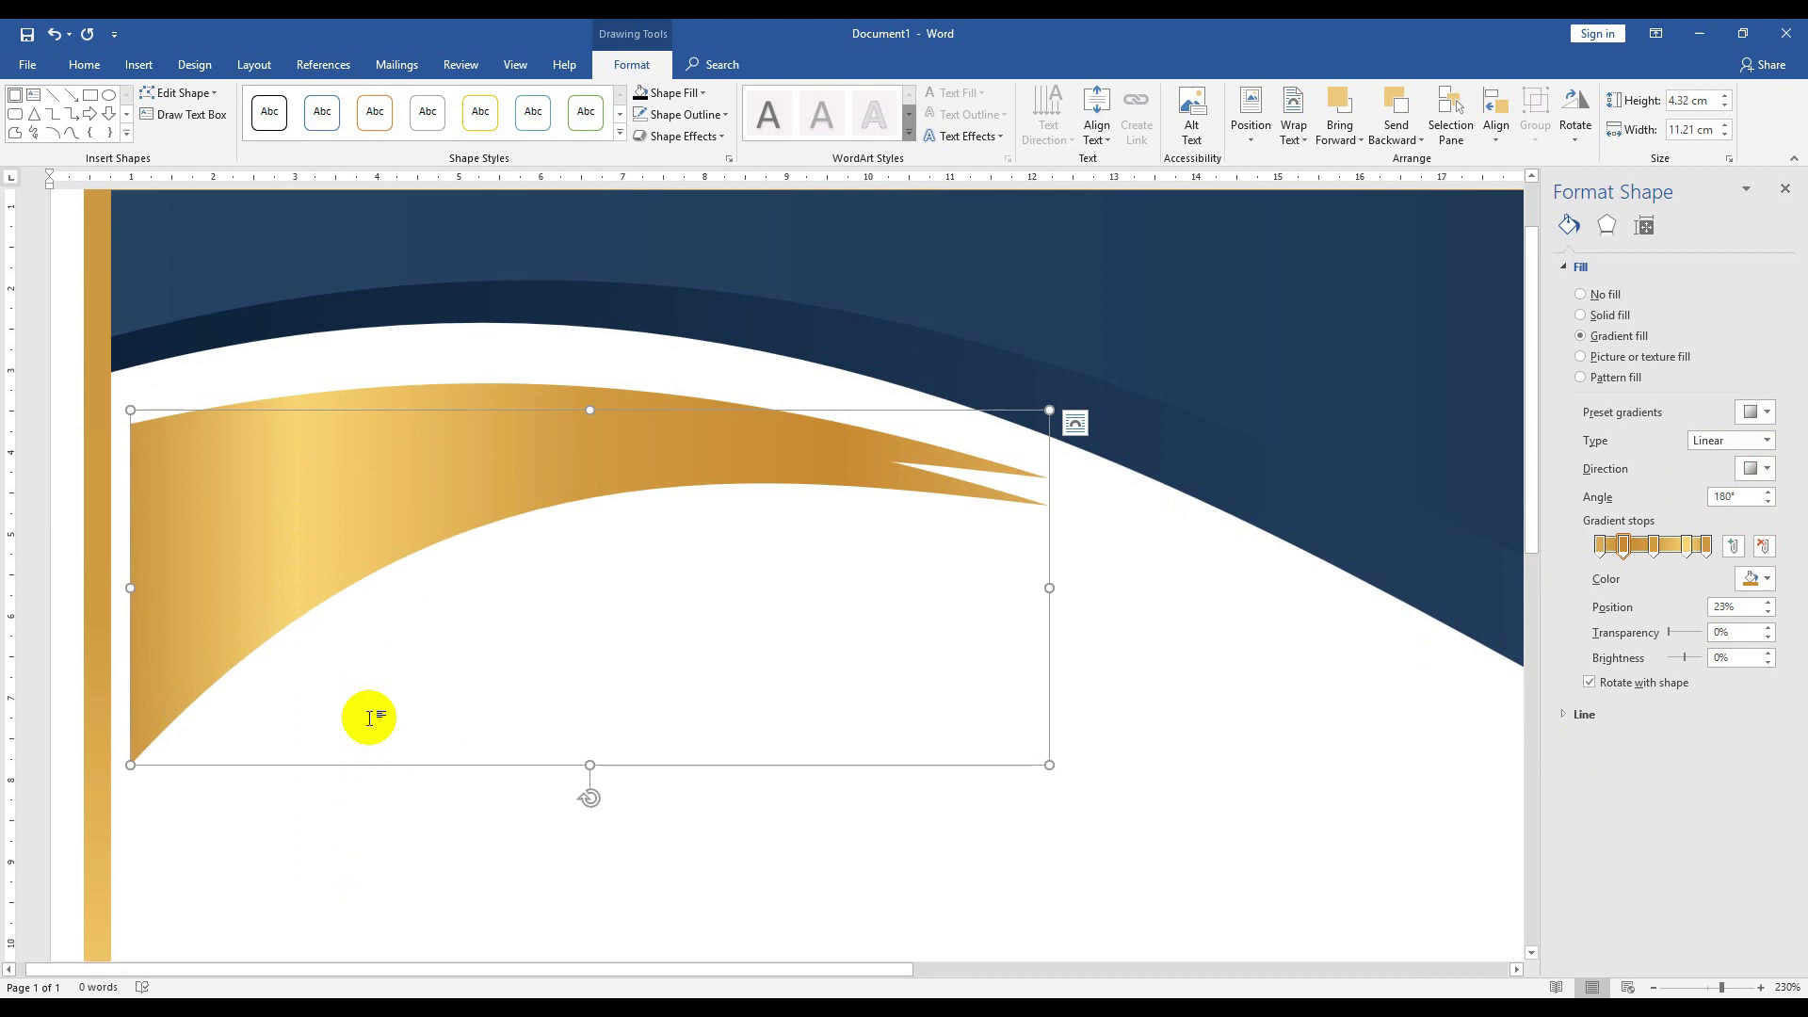
{"action": "scroll", "coordinate": [780, 565], "scroll_direction": "up", "scroll_amount": 4}
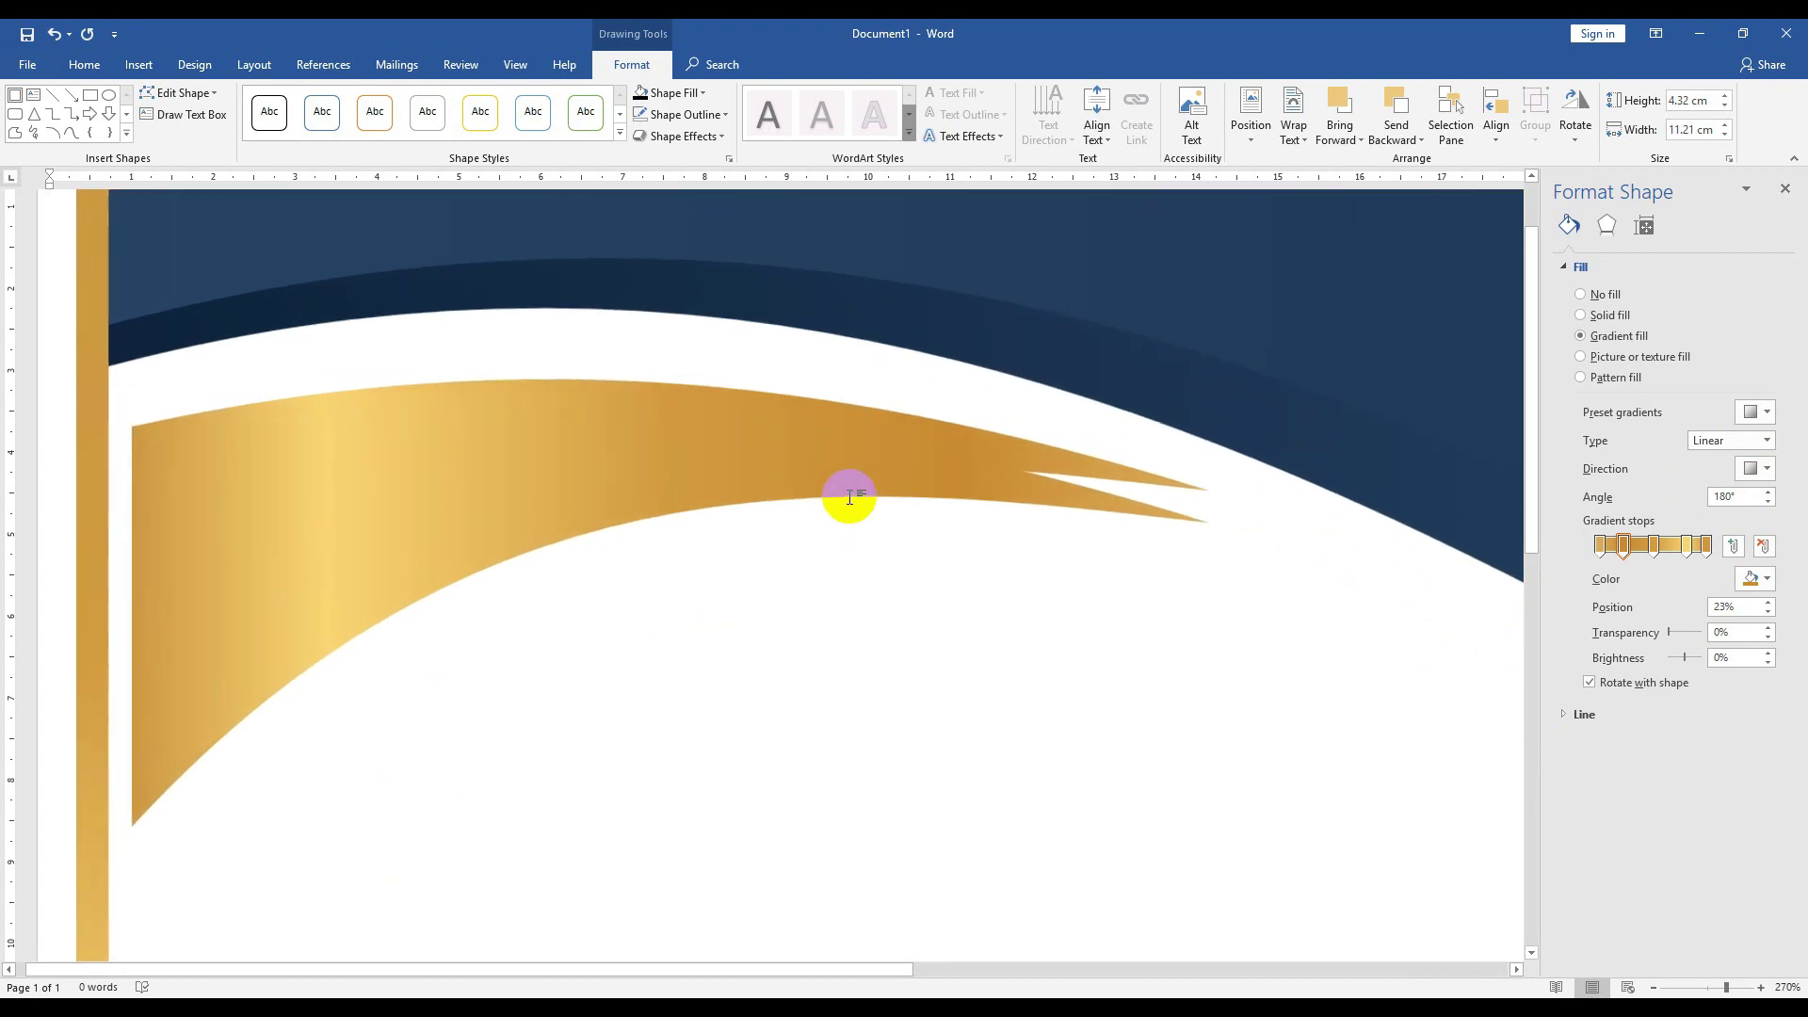
{"action": "right_click", "coordinate": [911, 484]}
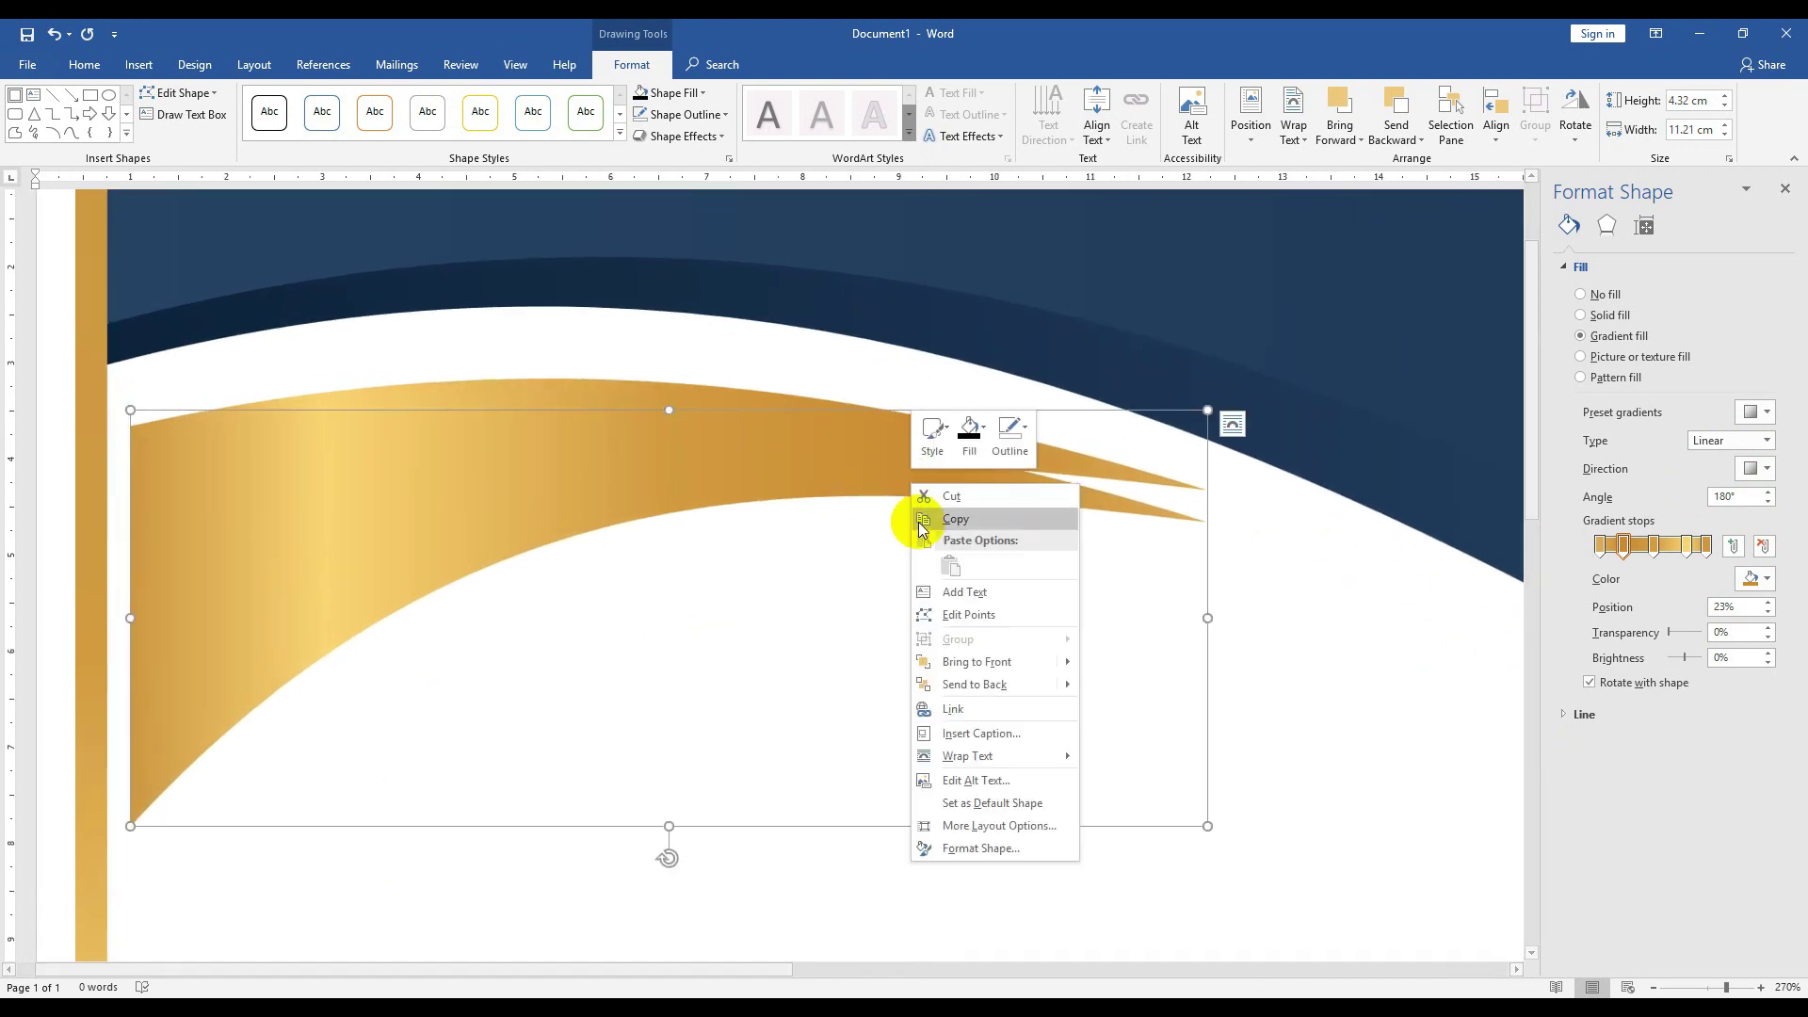
{"action": "left_click", "coordinate": [969, 615]}
{"action": "left_click_drag", "start_coordinate": [1209, 522], "coordinate": [1206, 491]}
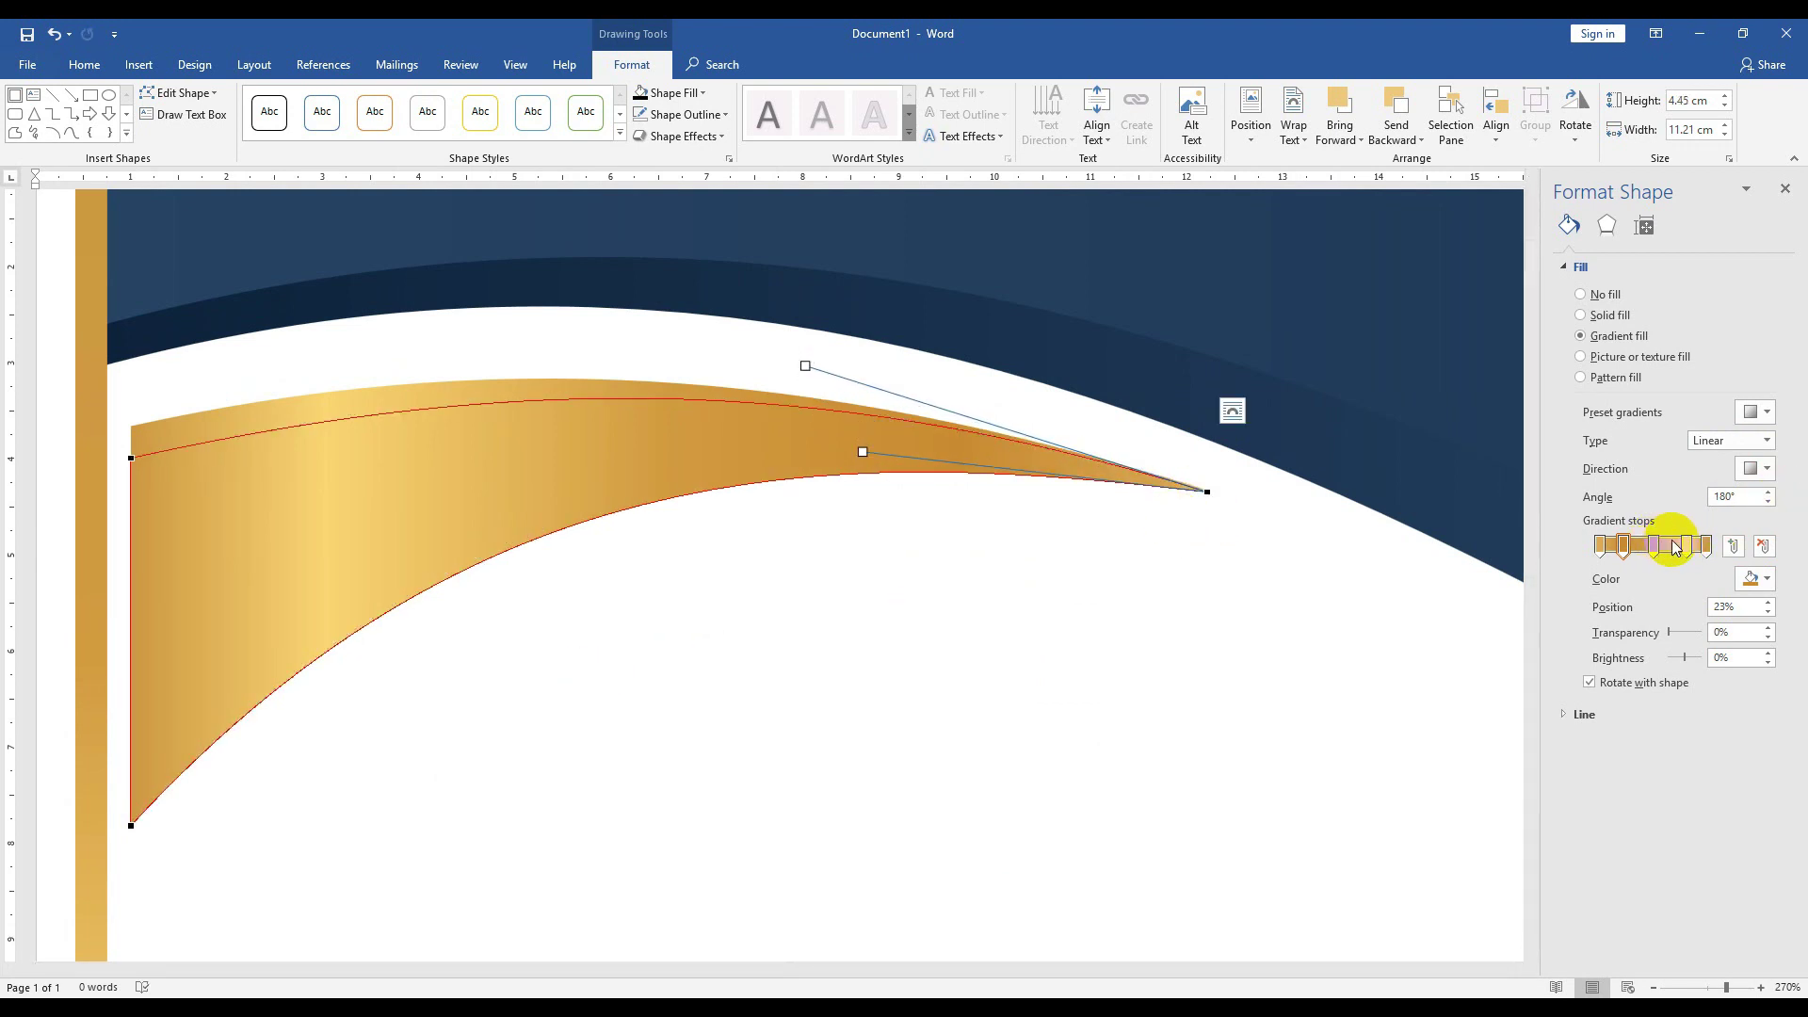
- Rearrange the gradient stops to roughly 64%, 33% and 100% positions
{"action": "mouse_move", "coordinate": [1601, 544]}
{"action": "left_mouse_down"}
{"action": "mouse_move", "coordinate": [1698, 551]}
{"action": "mouse_move", "coordinate": [1604, 554]}
{"action": "left_mouse_up"}
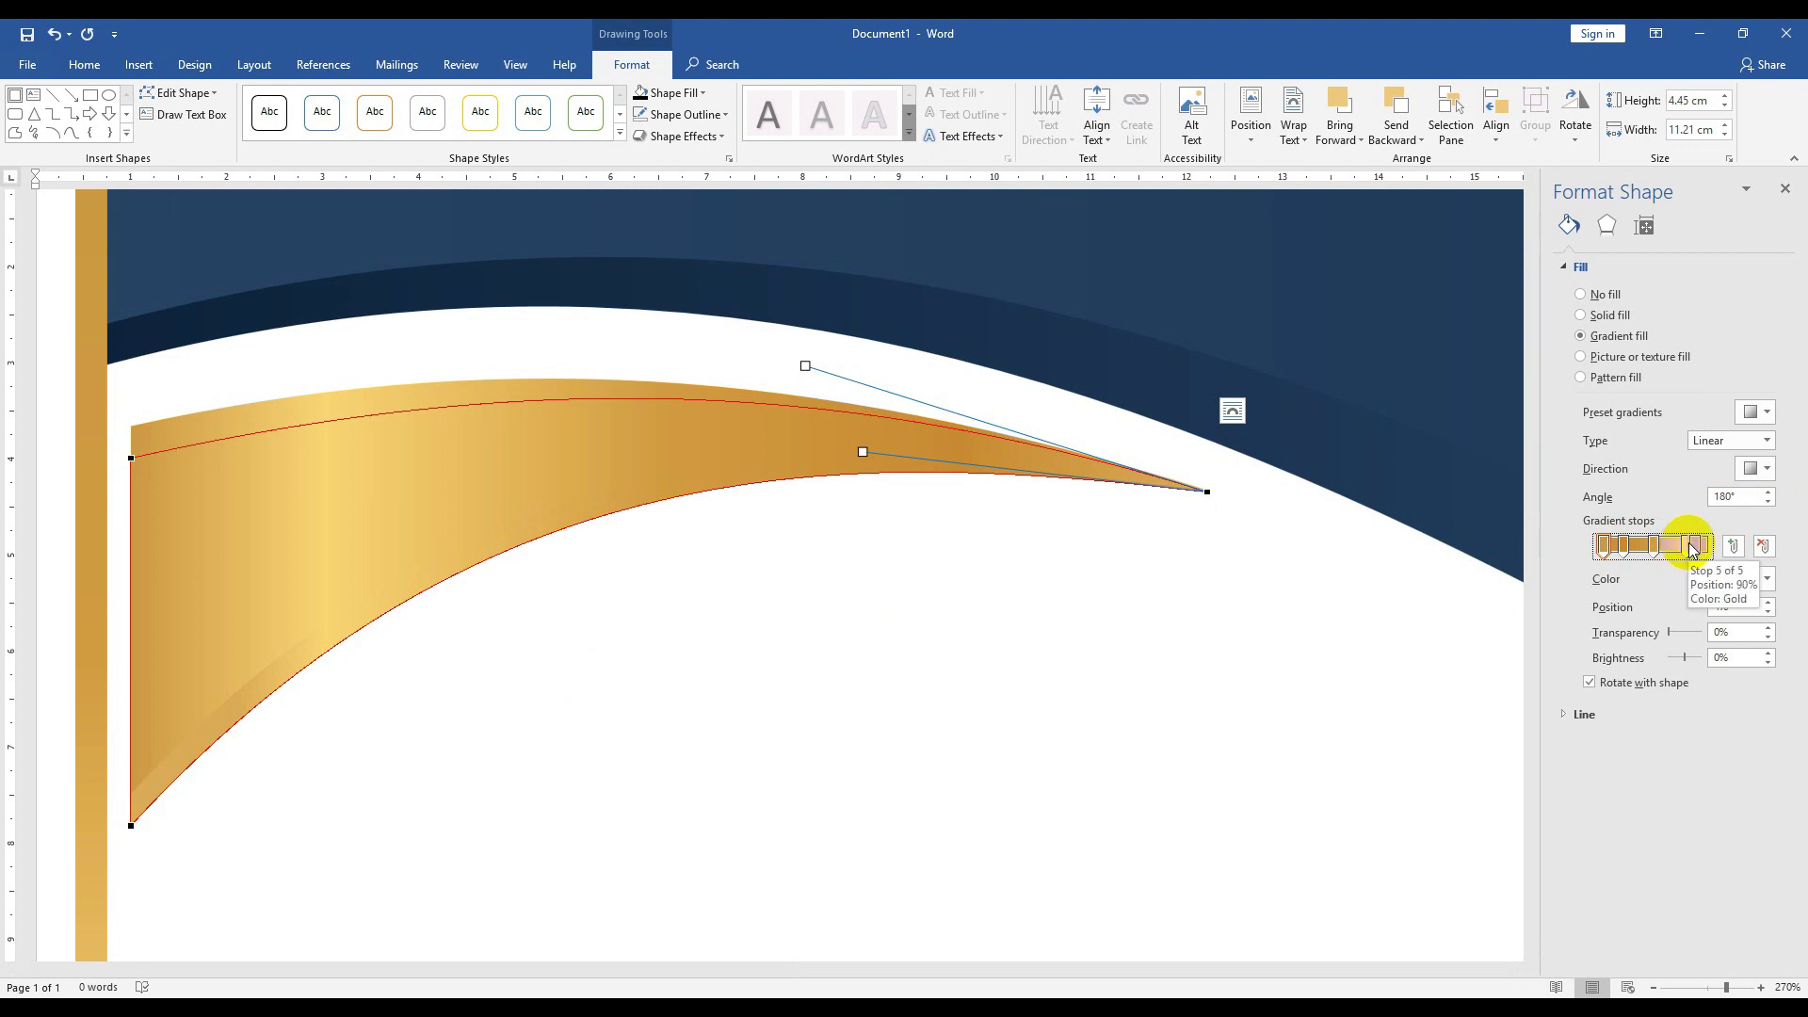
{"action": "mouse_move", "coordinate": [1696, 549]}
{"action": "left_mouse_down"}
{"action": "mouse_move", "coordinate": [1718, 549]}
{"action": "mouse_move", "coordinate": [1636, 560]}
{"action": "mouse_move", "coordinate": [1696, 556]}
{"action": "mouse_move", "coordinate": [1669, 558]}
{"action": "left_mouse_up"}
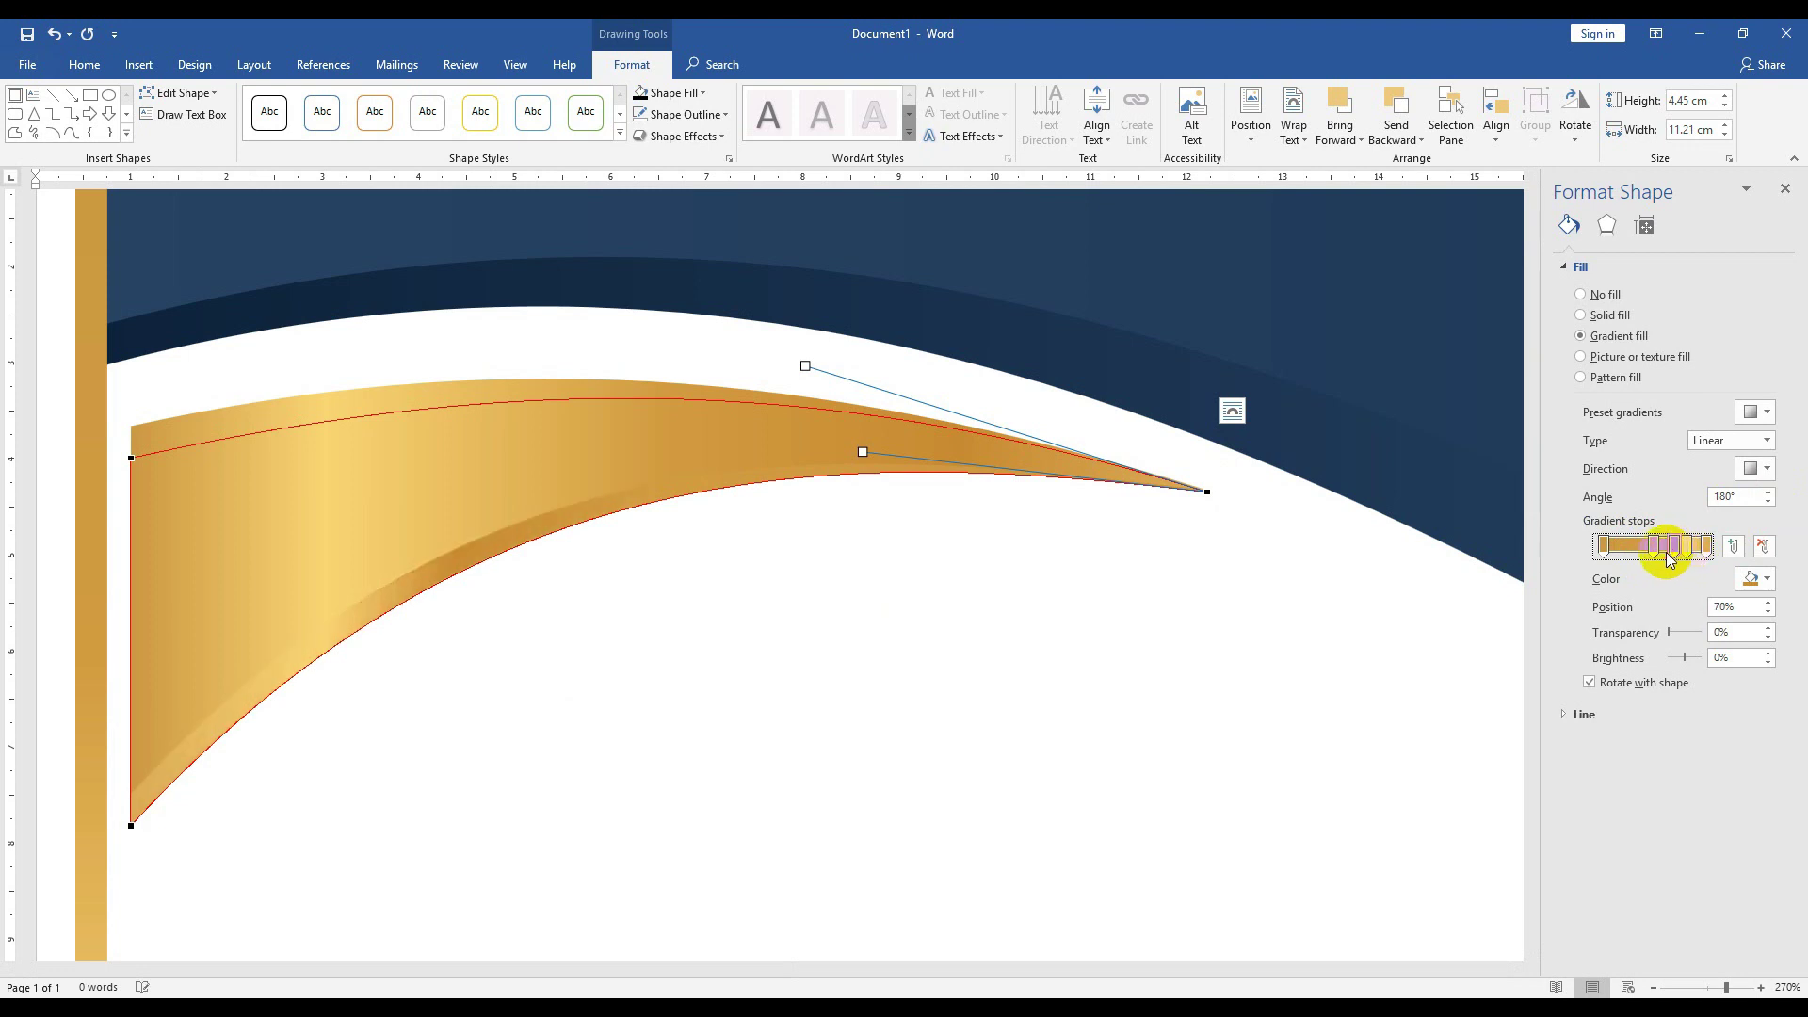
{"action": "left_click", "coordinate": [1684, 550]}
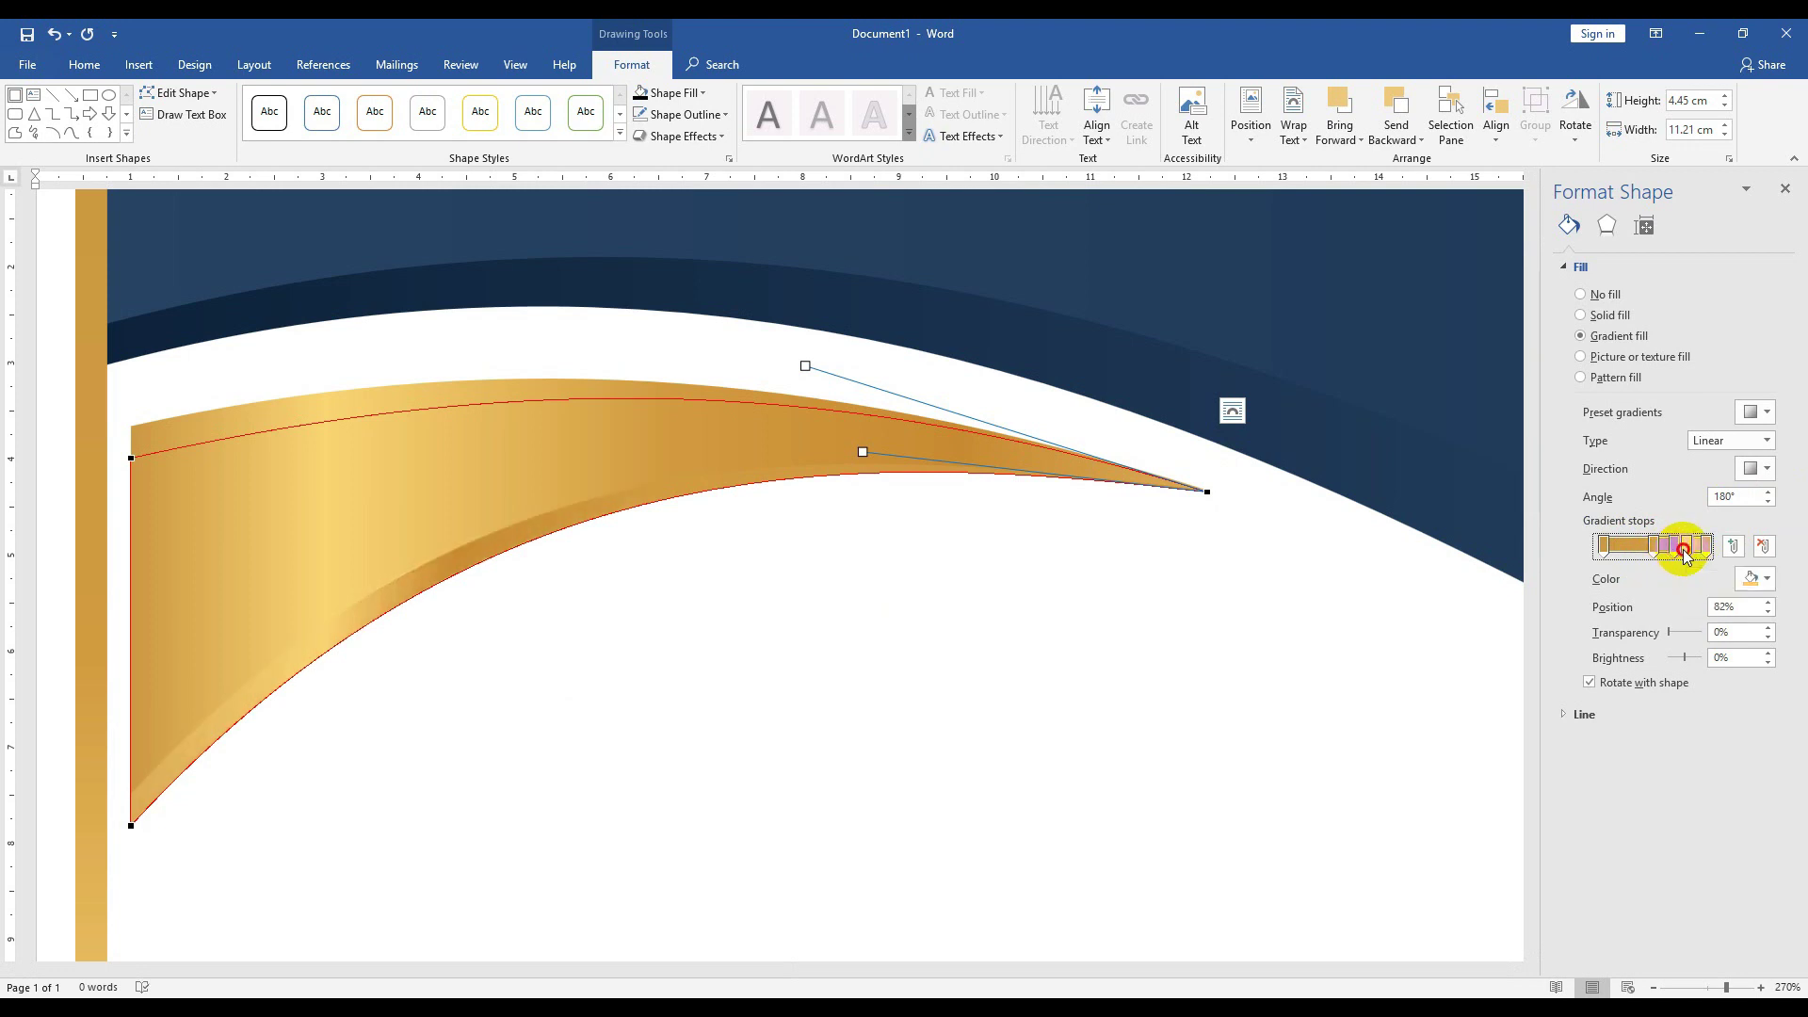
{"action": "left_click_drag", "start_coordinate": [1675, 554], "coordinate": [1633, 554]}
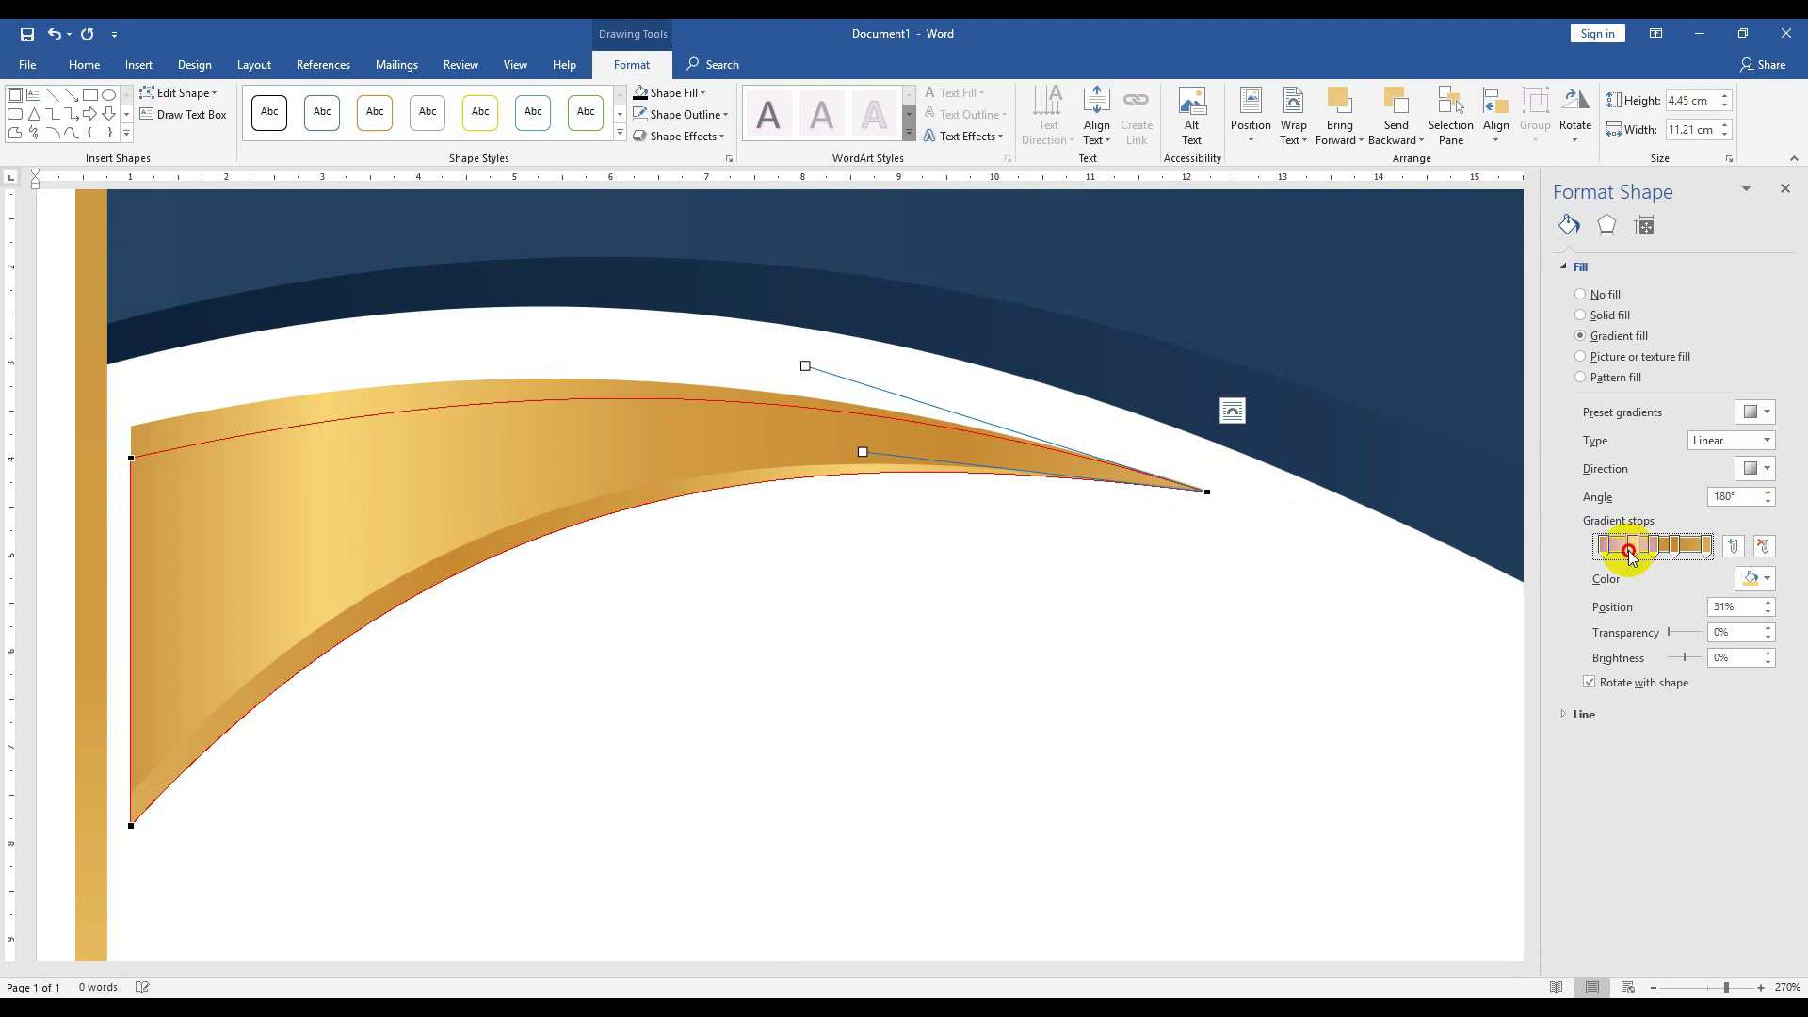
{"action": "left_click", "coordinate": [1658, 553]}
{"action": "mouse_move", "coordinate": [1660, 555]}
{"action": "left_mouse_down"}
{"action": "mouse_move", "coordinate": [1720, 548]}
{"action": "mouse_move", "coordinate": [1661, 554]}
{"action": "left_mouse_up"}
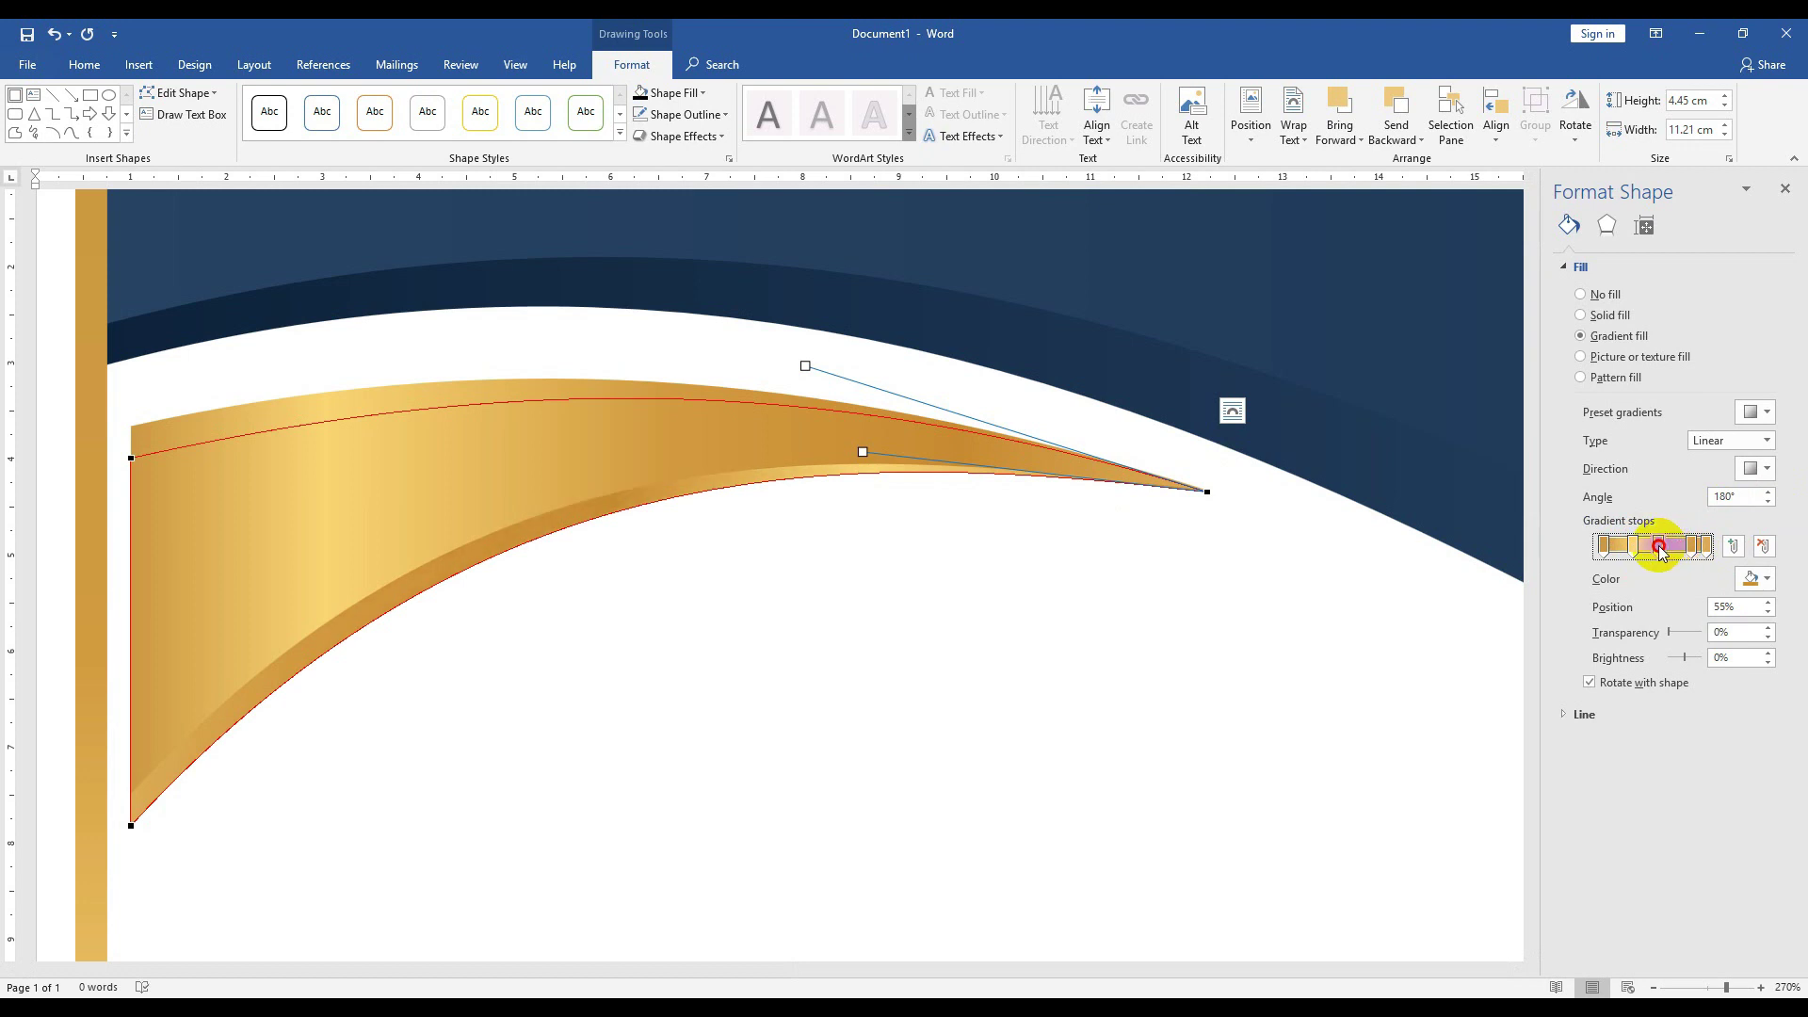
- Select both gold swooshes and group them into one object
{"action": "left_click", "coordinate": [1380, 678]}
{"action": "scroll", "coordinate": [1318, 690], "scroll_direction": "down", "scroll_amount": 3, "text": "ctrl"}
{"action": "scroll", "coordinate": [1256, 694], "scroll_direction": "down", "scroll_amount": 3, "text": "ctrl"}
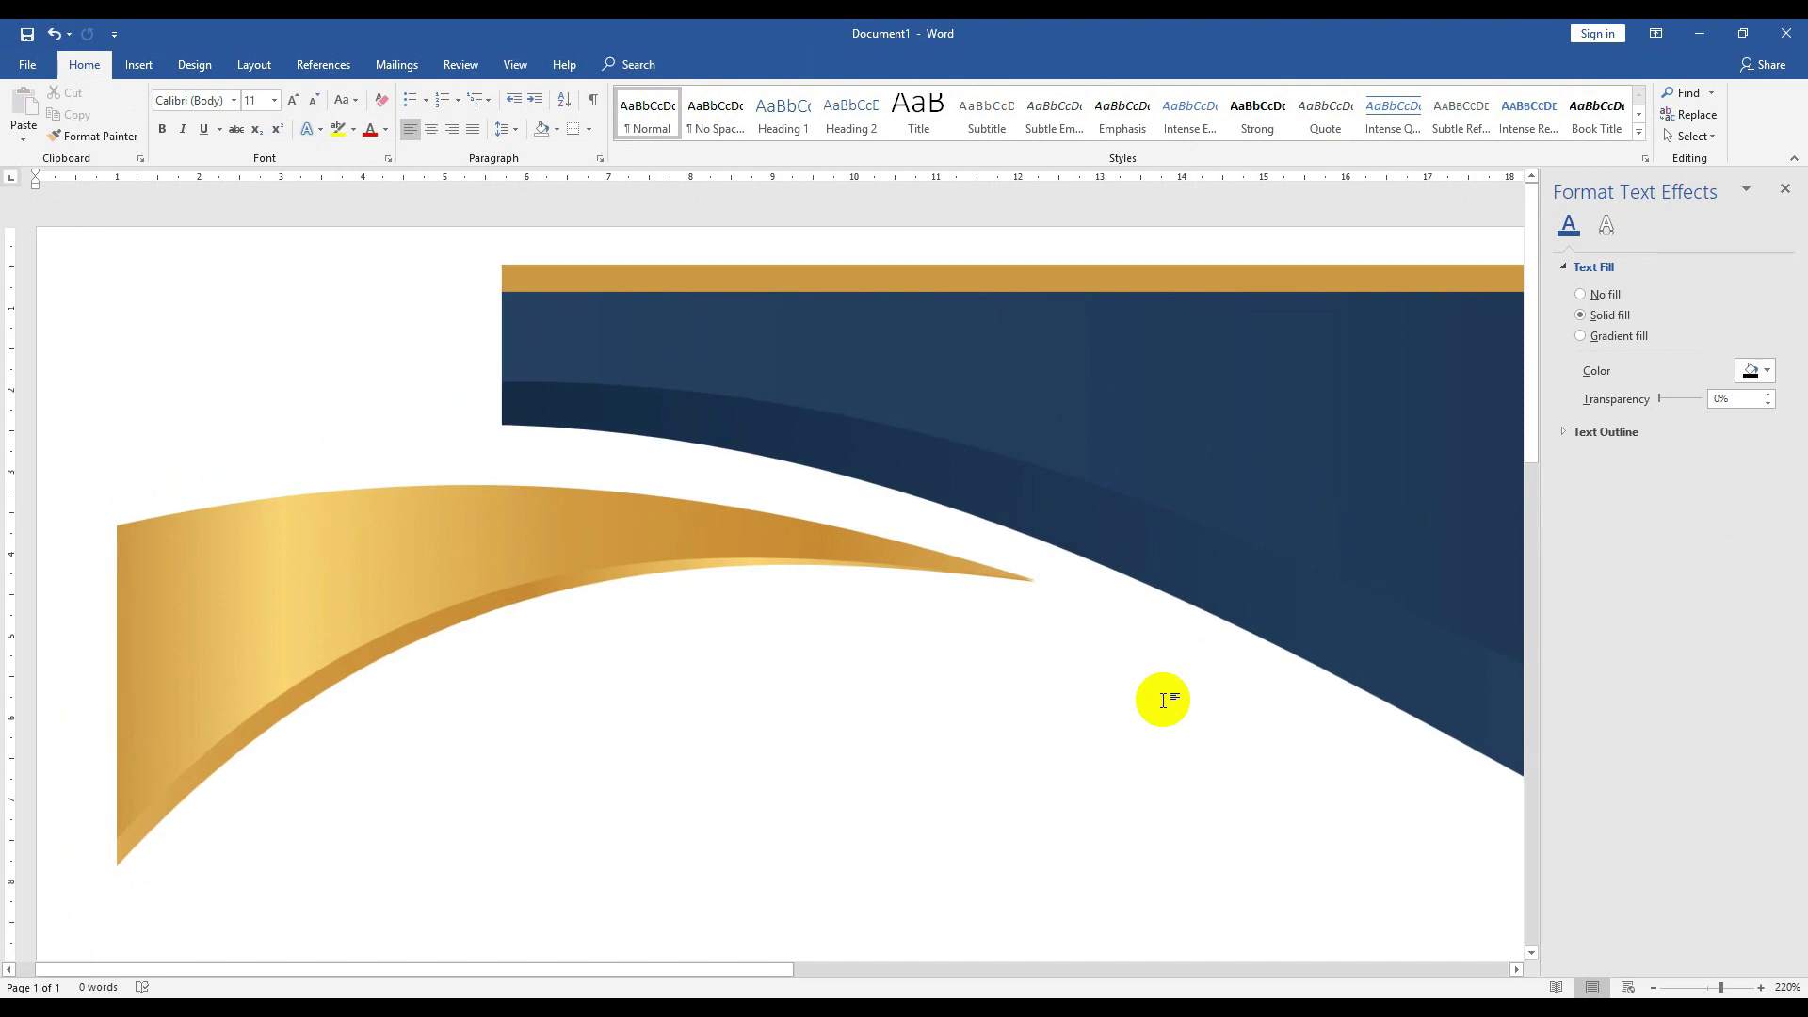
{"action": "scroll", "coordinate": [1163, 698], "scroll_direction": "down", "scroll_amount": 6, "text": "ctrl"}
{"action": "scroll", "coordinate": [1037, 700], "scroll_direction": "down", "scroll_amount": 2, "text": "ctrl"}
{"action": "scroll", "coordinate": [908, 694], "scroll_direction": "down", "scroll_amount": 3, "text": "ctrl"}
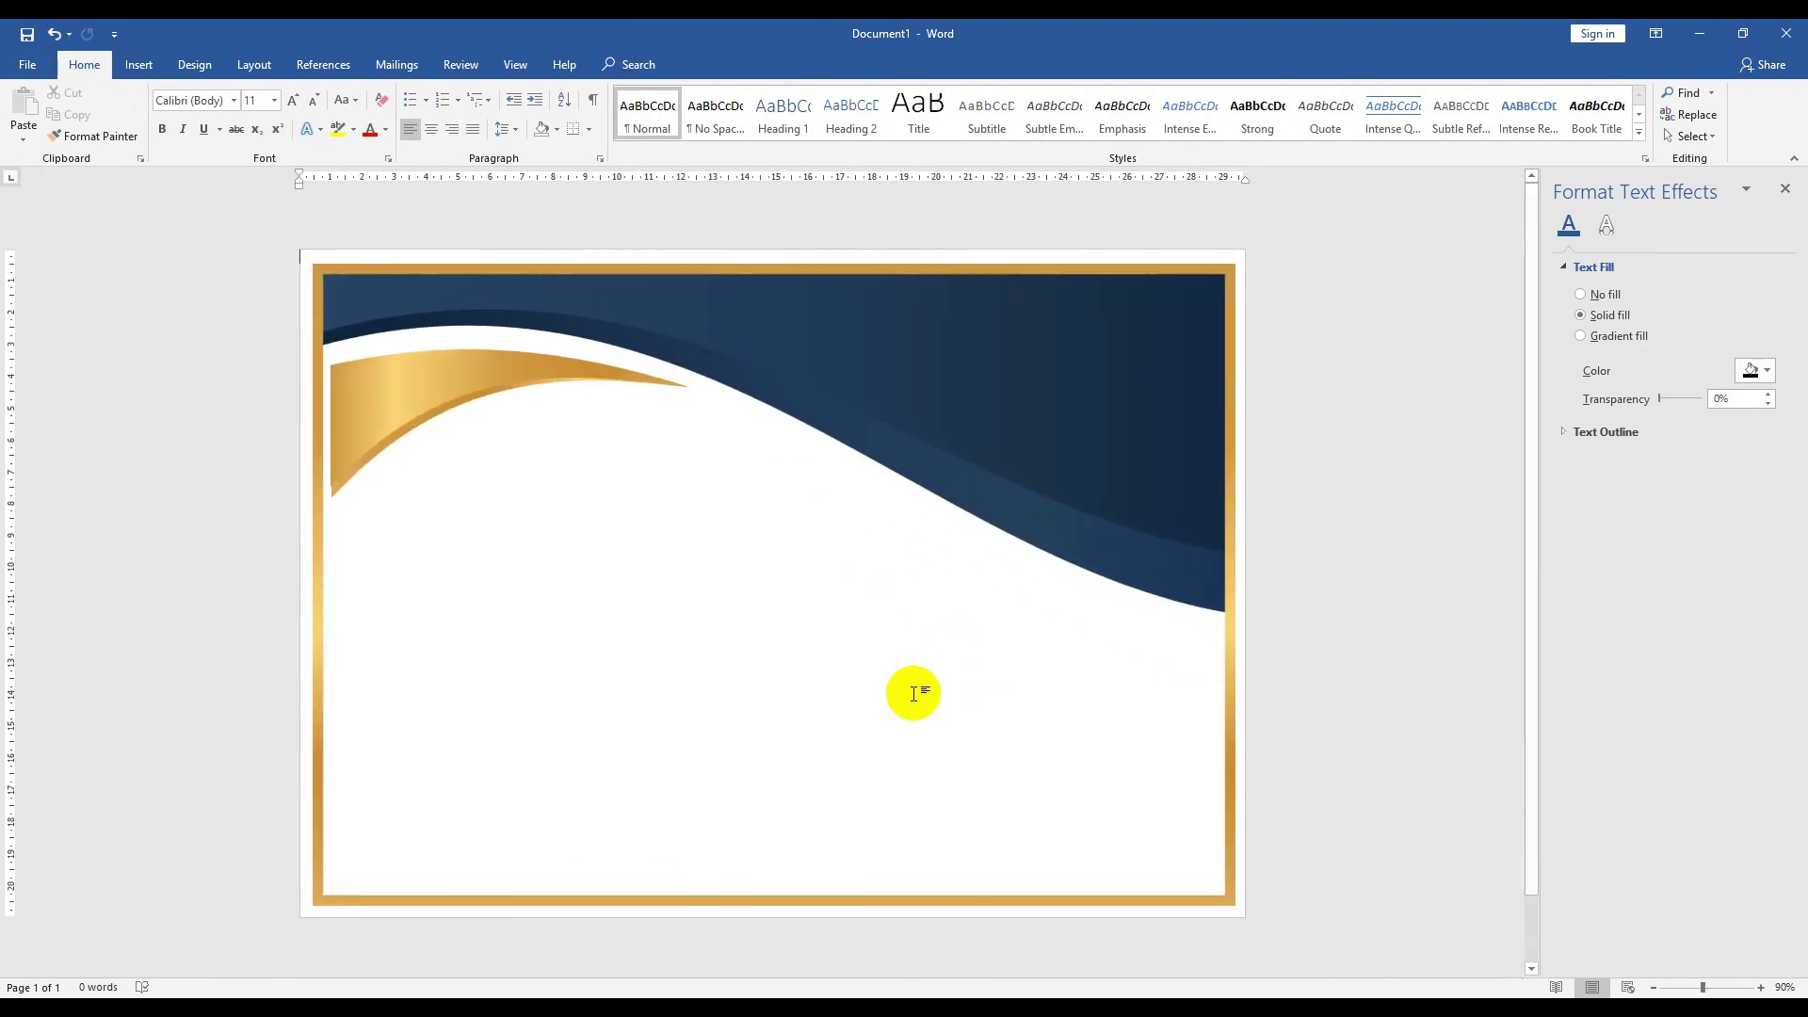
{"action": "scroll", "coordinate": [81, 323], "scroll_direction": "up", "scroll_amount": 3, "text": "ctrl"}
{"action": "scroll", "coordinate": [109, 371], "scroll_direction": "up", "scroll_amount": 1, "text": "ctrl"}
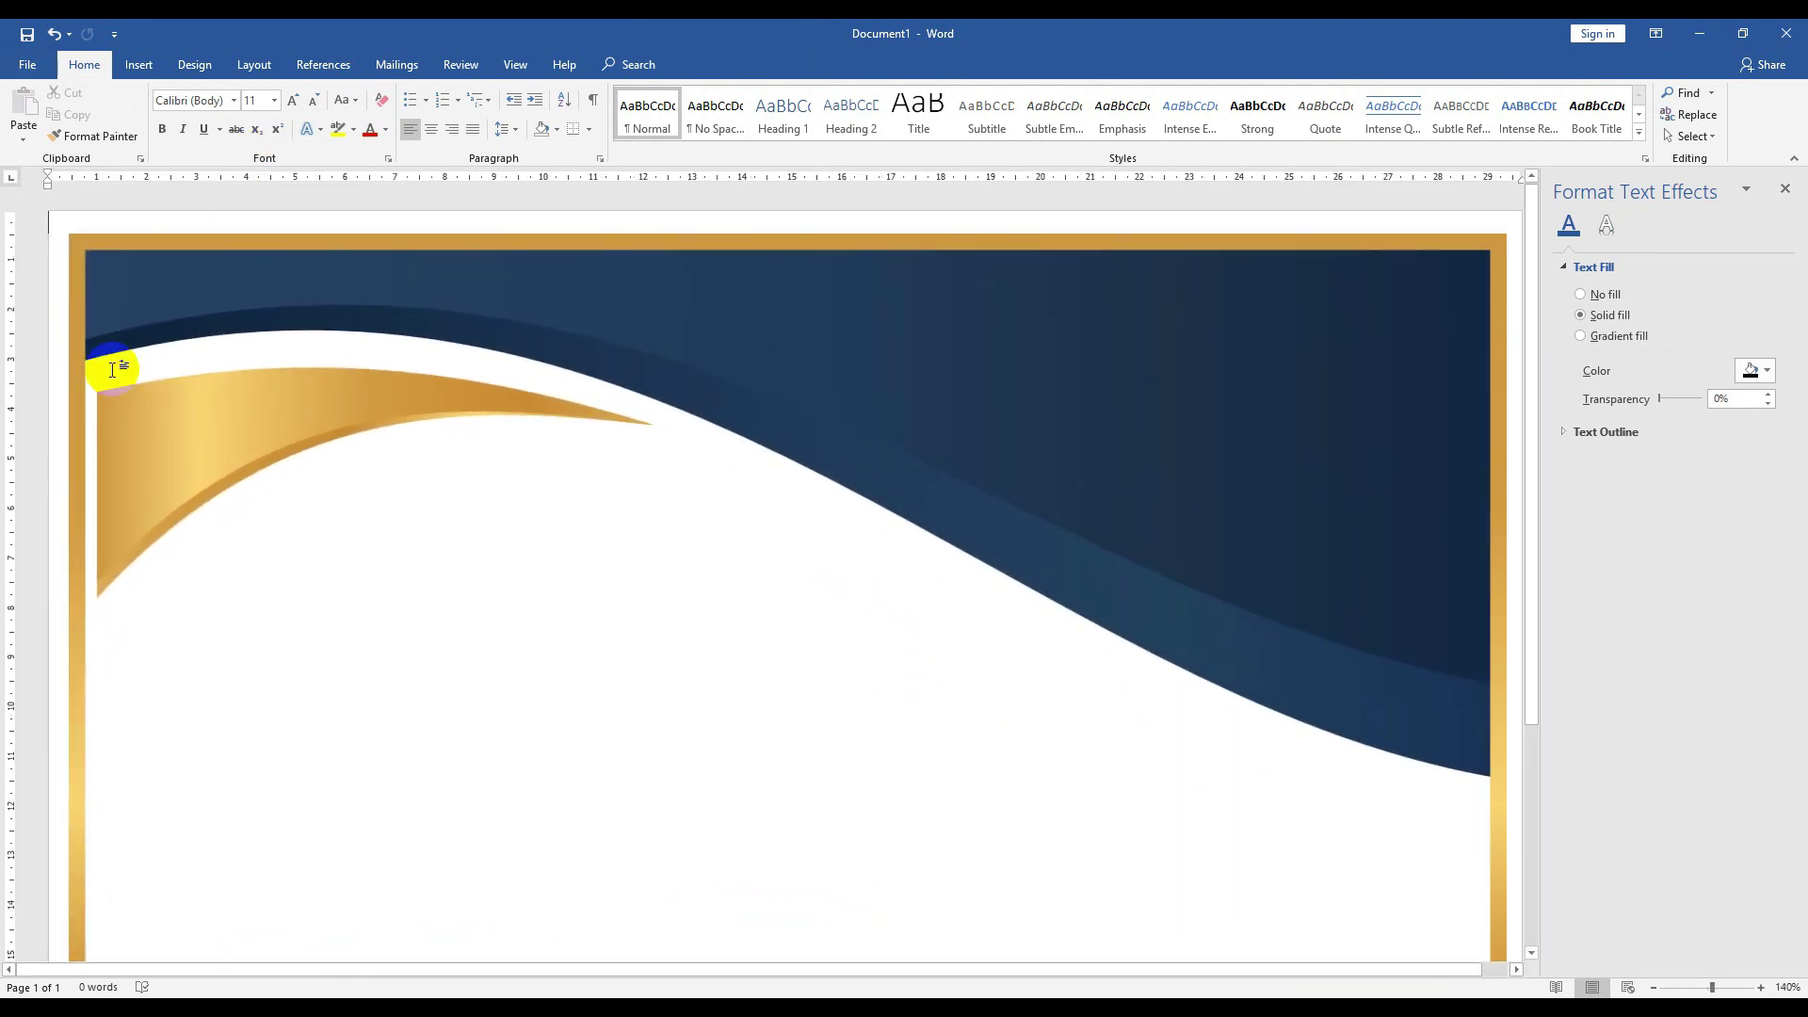
{"action": "left_click", "coordinate": [135, 482]}
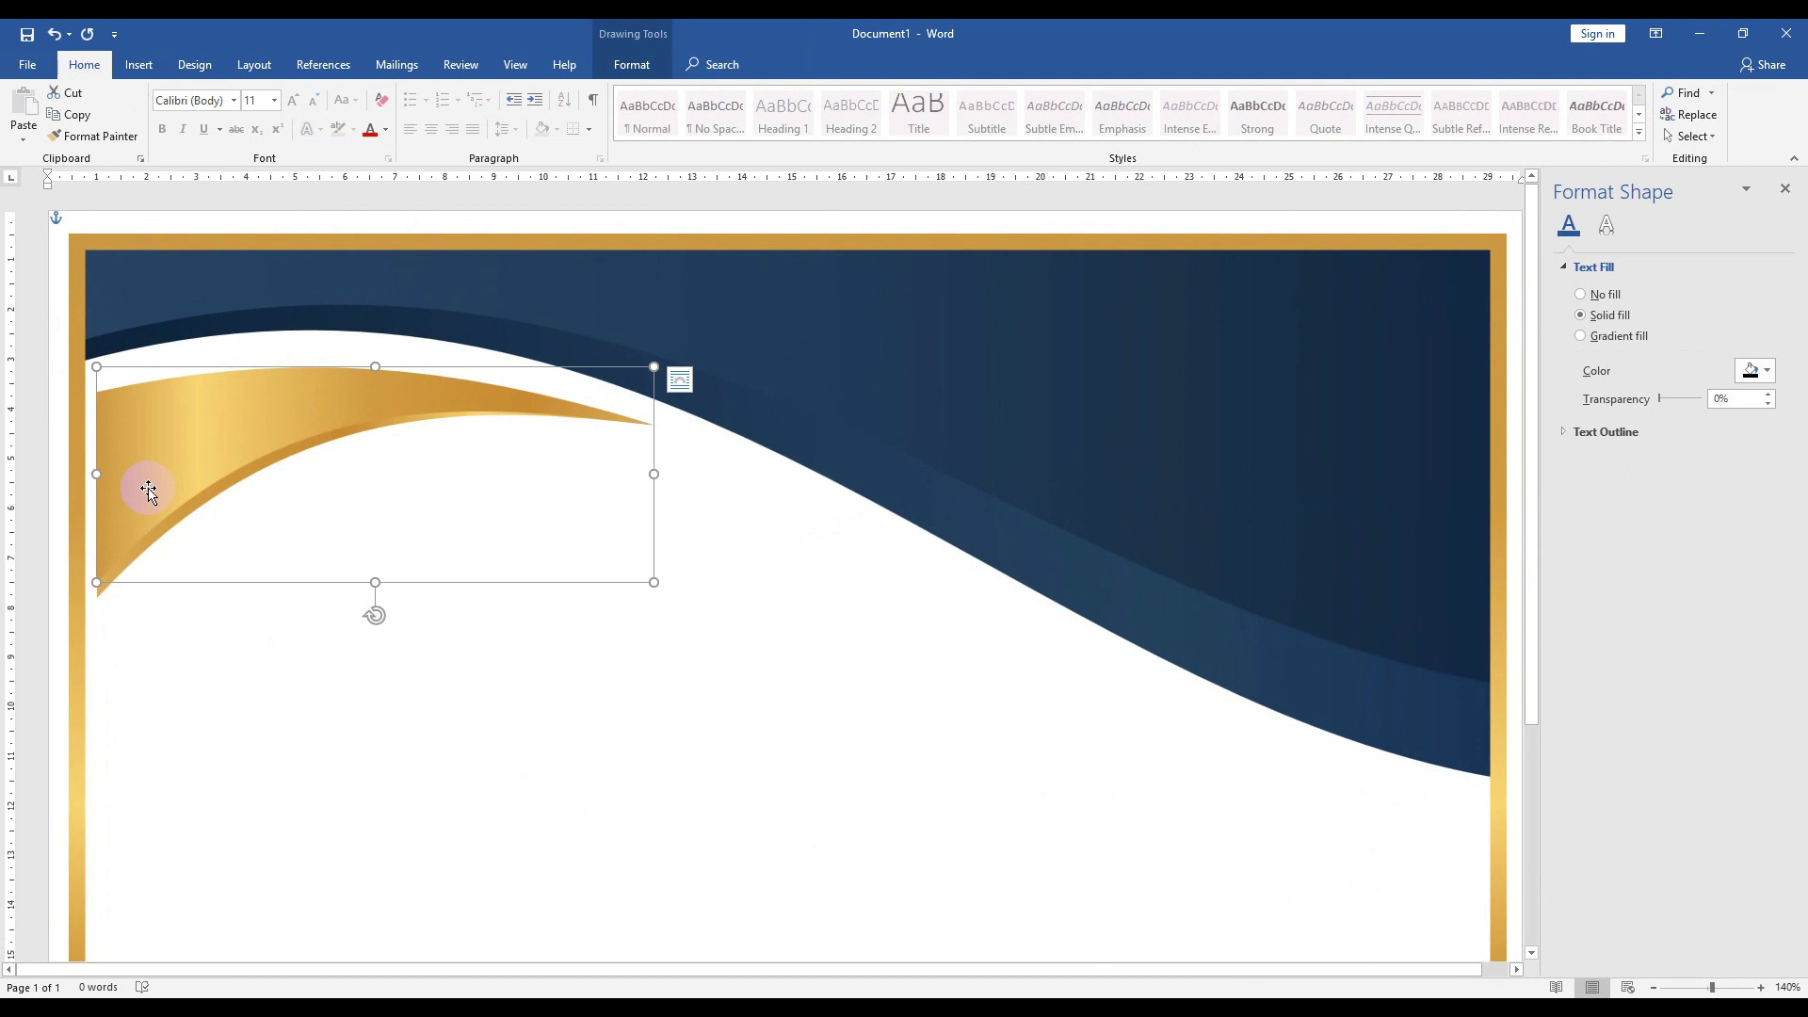
{"action": "left_click", "coordinate": [98, 600], "text": "shift"}
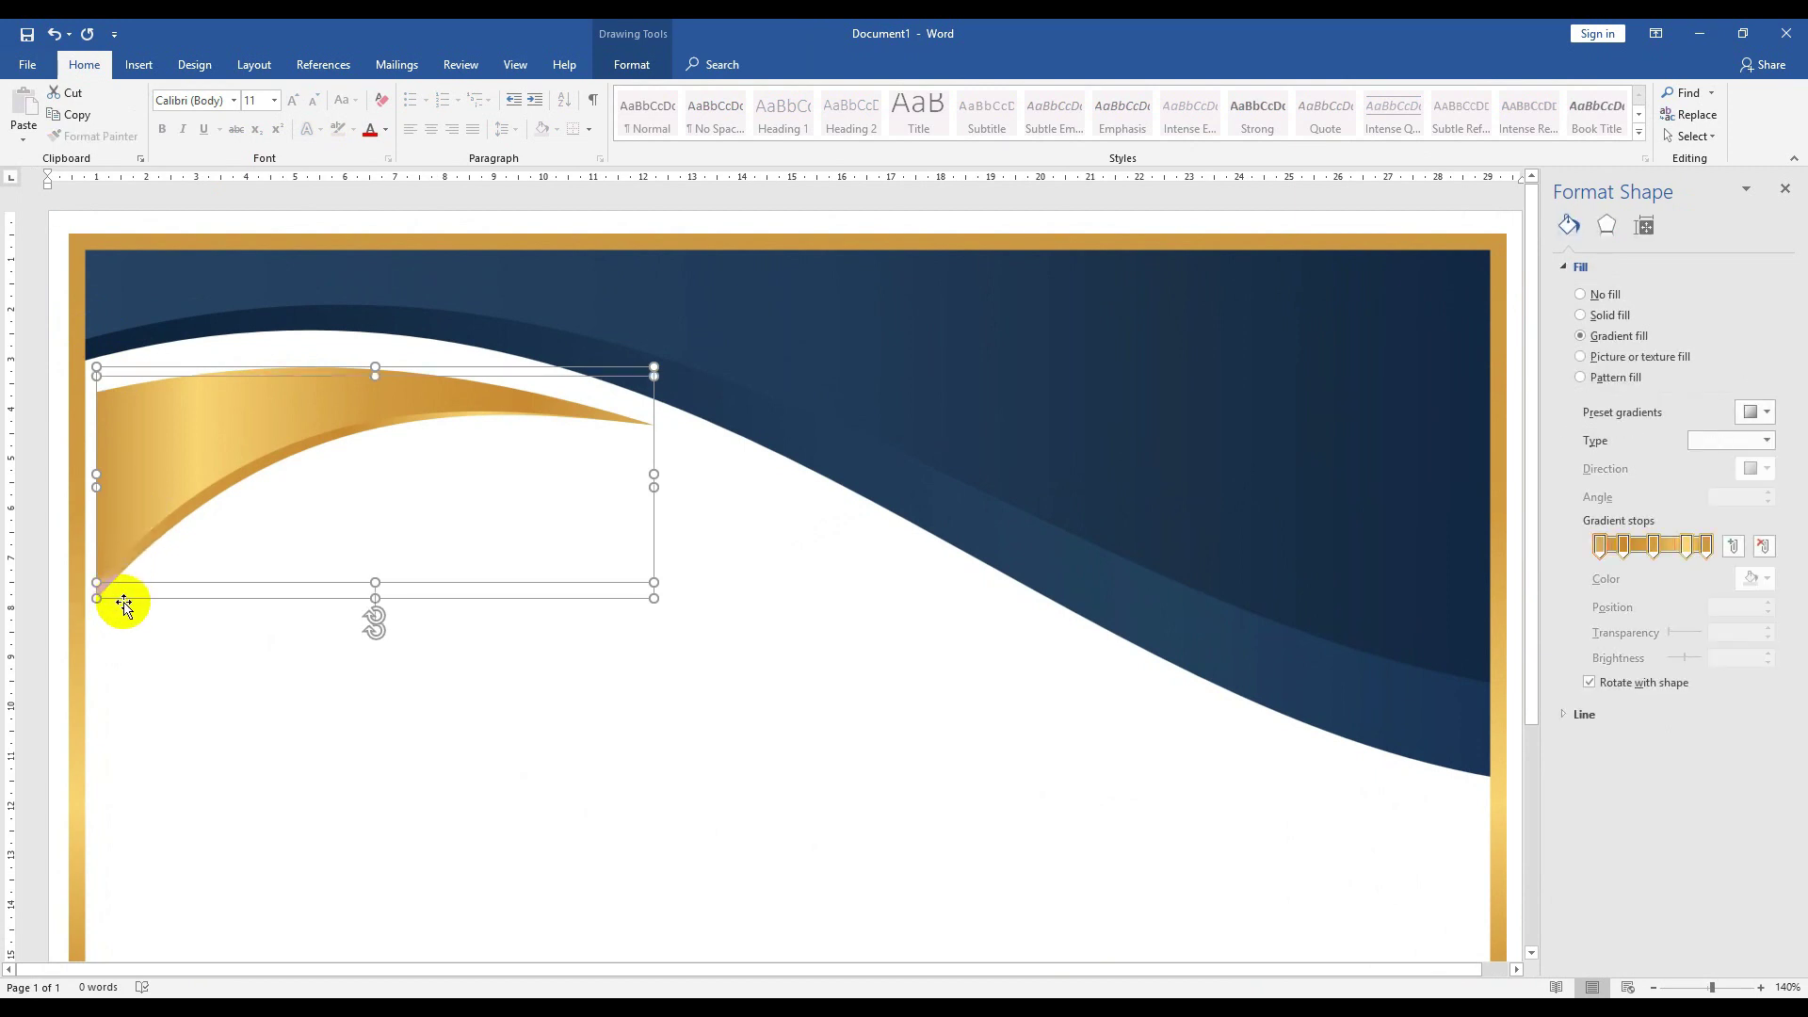
{"action": "right_click", "coordinate": [126, 610]}
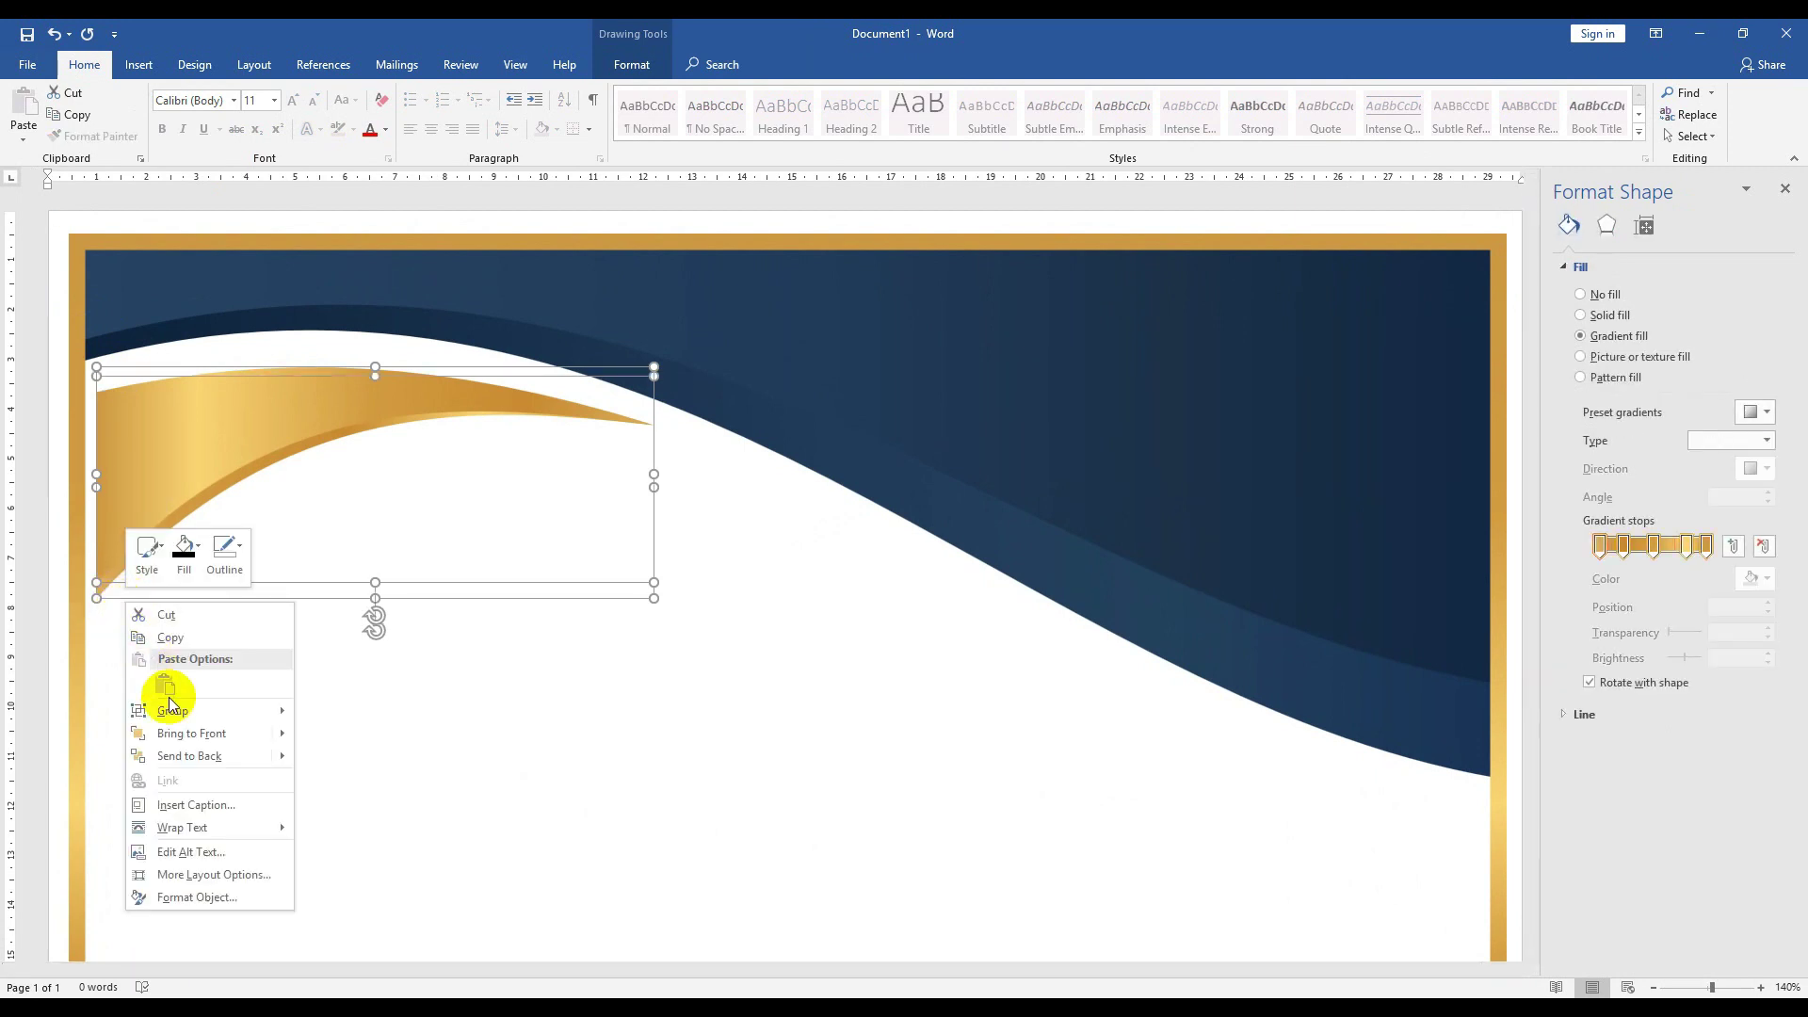
{"action": "mouse_move", "coordinate": [197, 709]}
{"action": "left_click", "coordinate": [334, 713]}
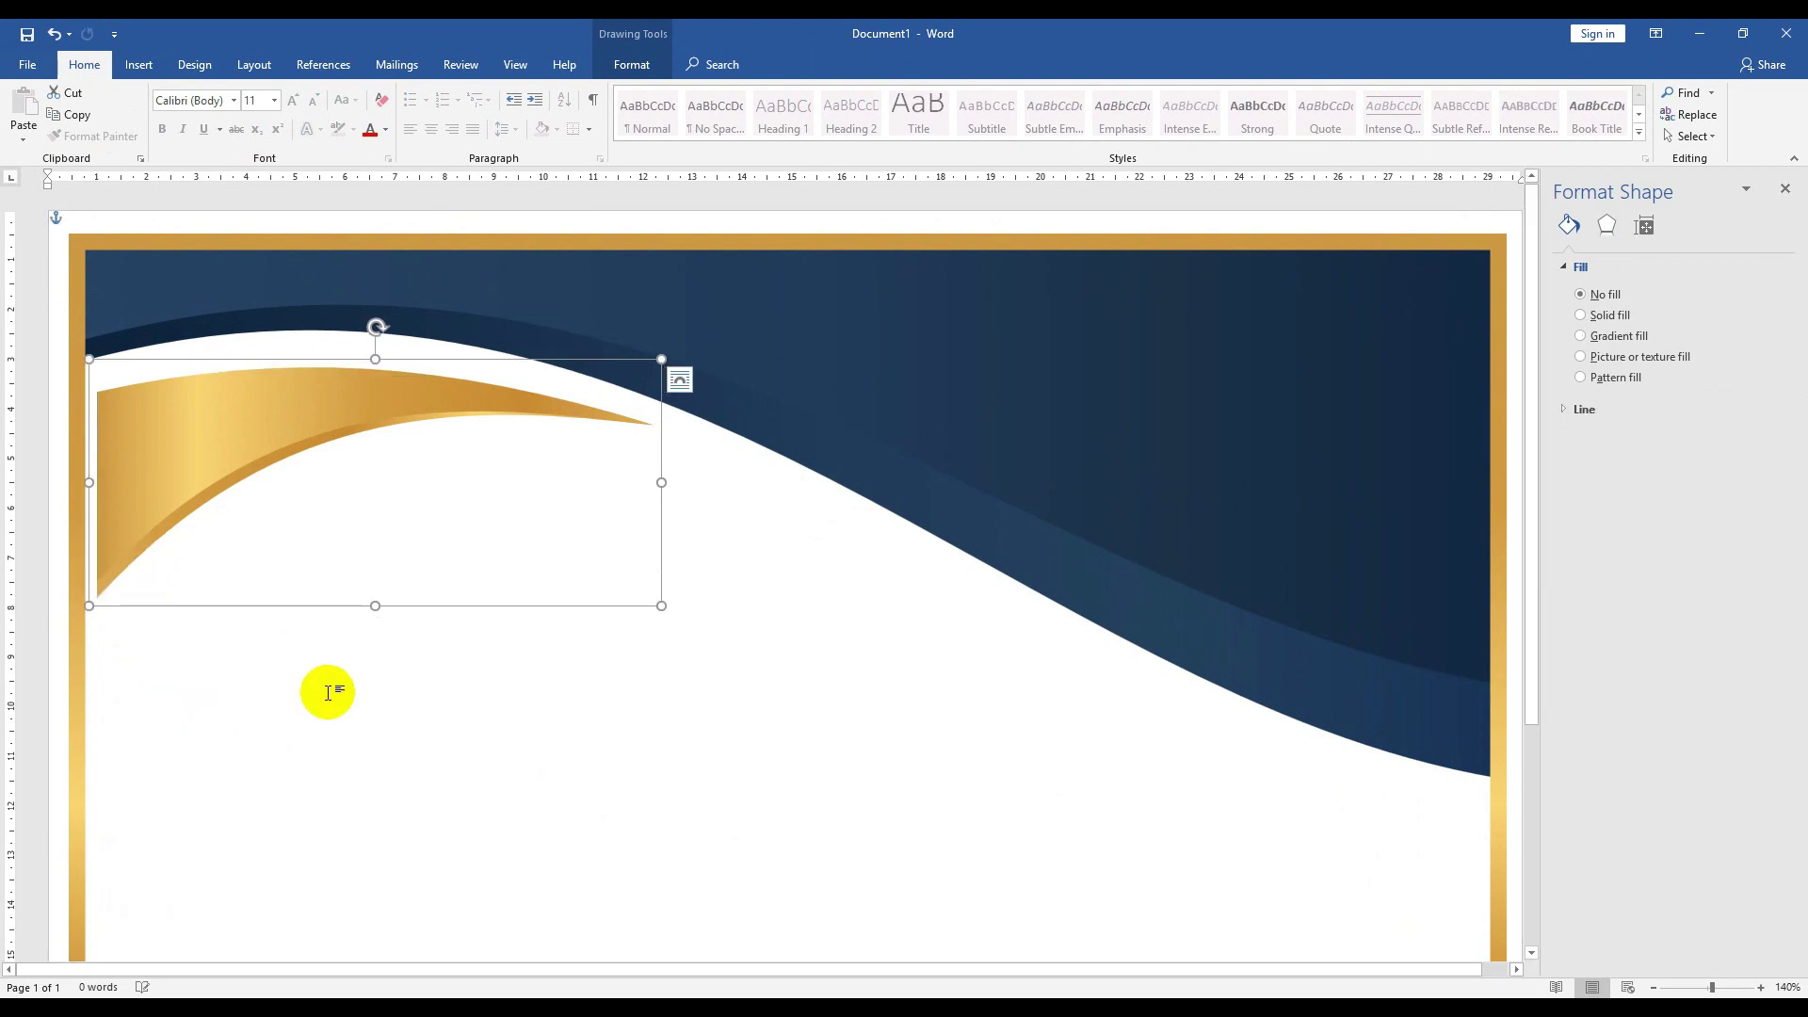
- Nudge the grouped swoosh down one step beneath the navy wave
{"action": "scroll", "coordinate": [339, 693], "scroll_direction": "down", "scroll_amount": 6, "text": "ctrl"}
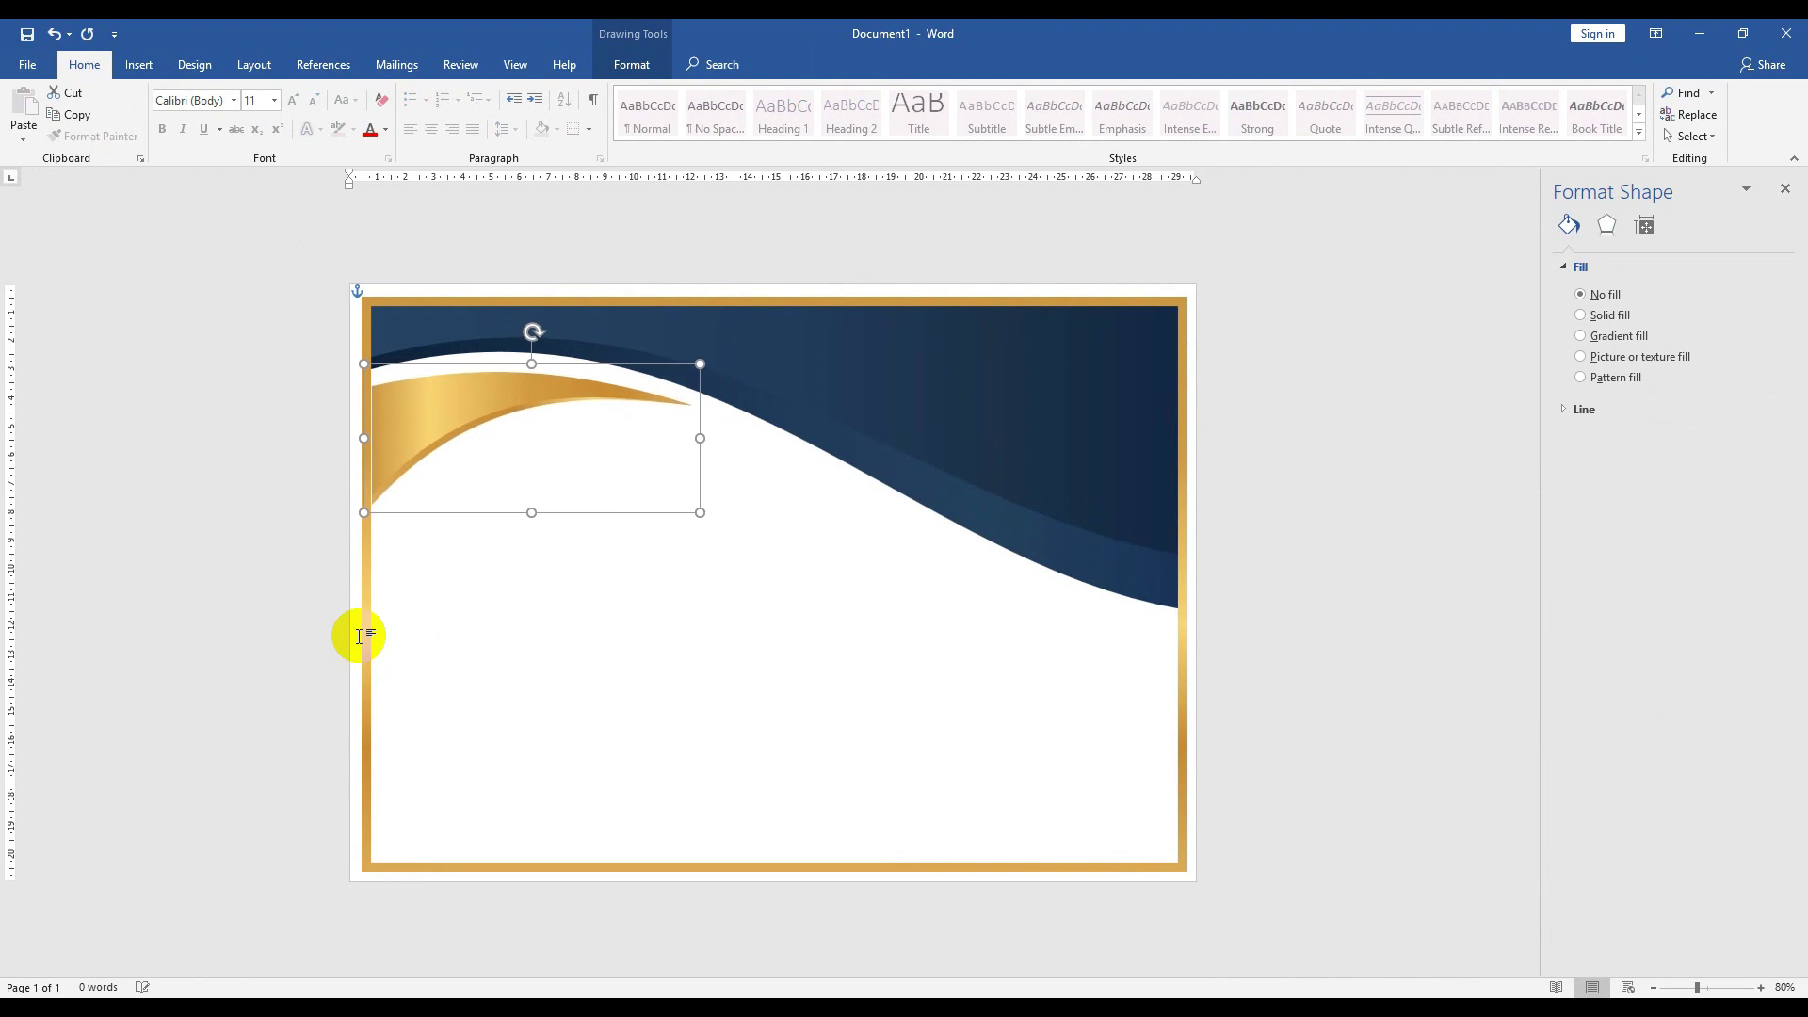
{"action": "key", "text": "Down"}
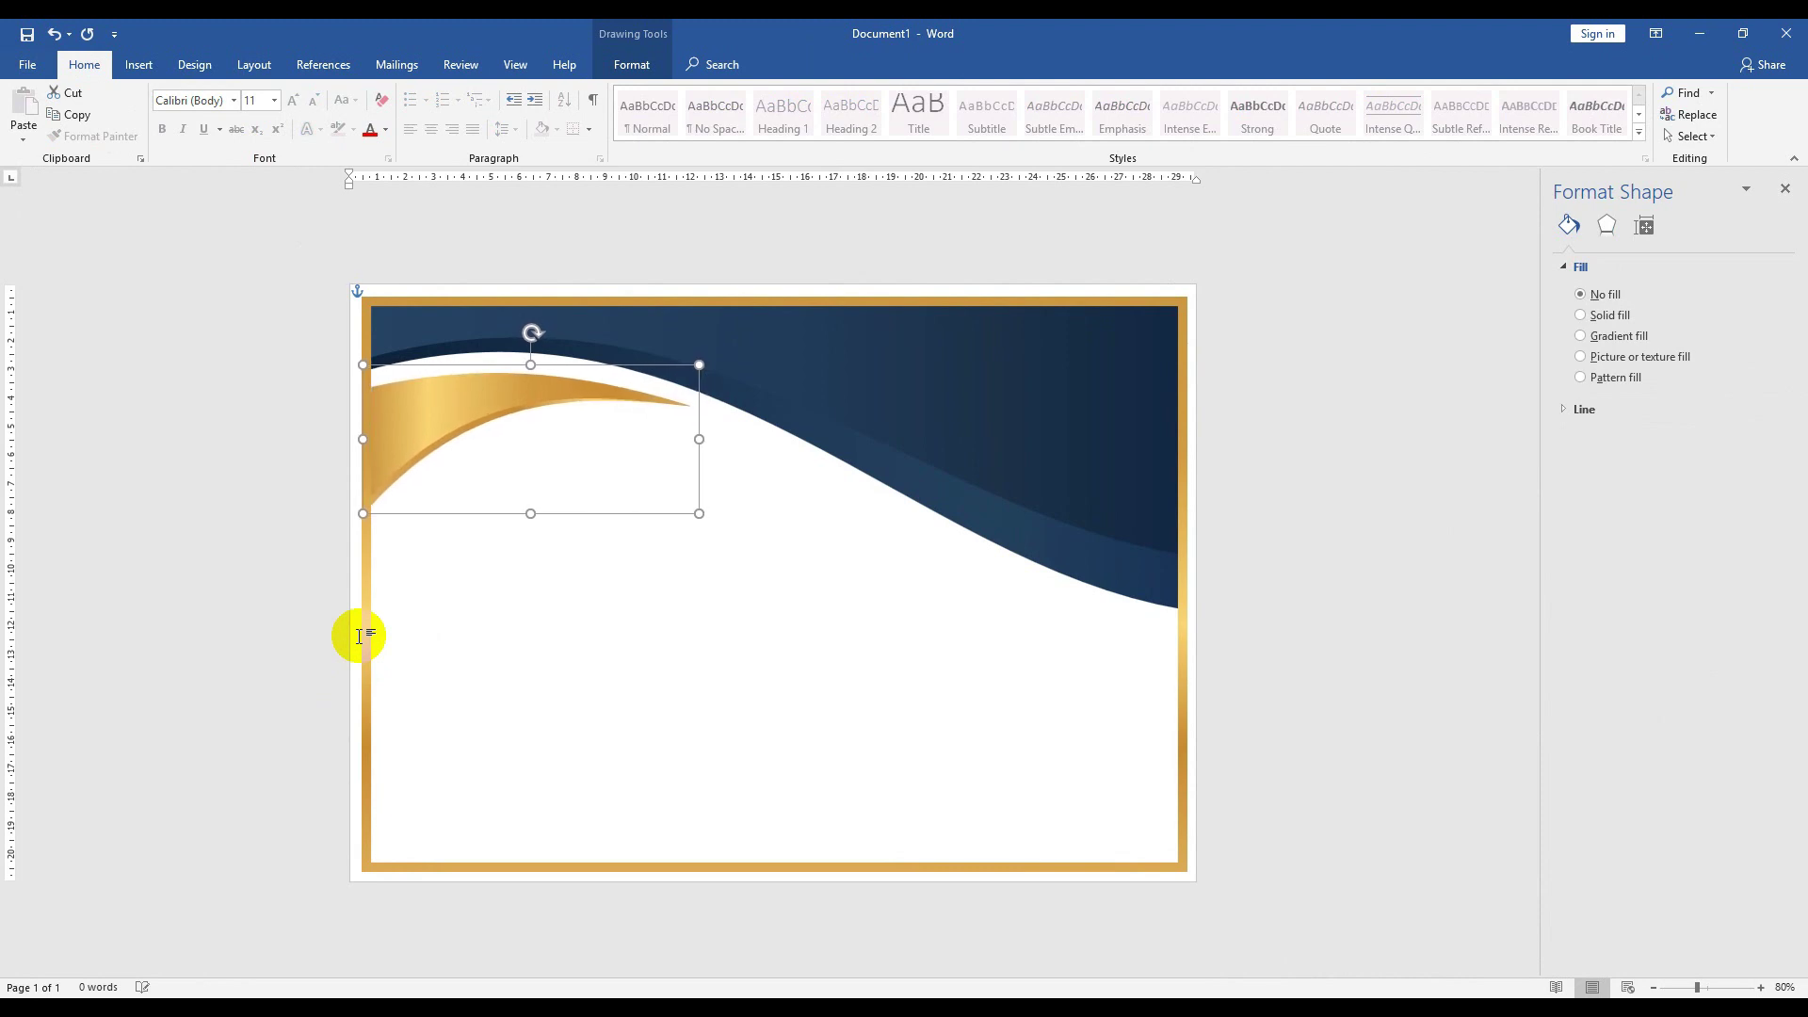
{"action": "left_click", "coordinate": [1300, 587]}
{"action": "scroll", "coordinate": [1304, 586], "scroll_direction": "down", "scroll_amount": 2}
{"action": "scroll", "coordinate": [1304, 586], "scroll_direction": "up", "scroll_amount": 2}
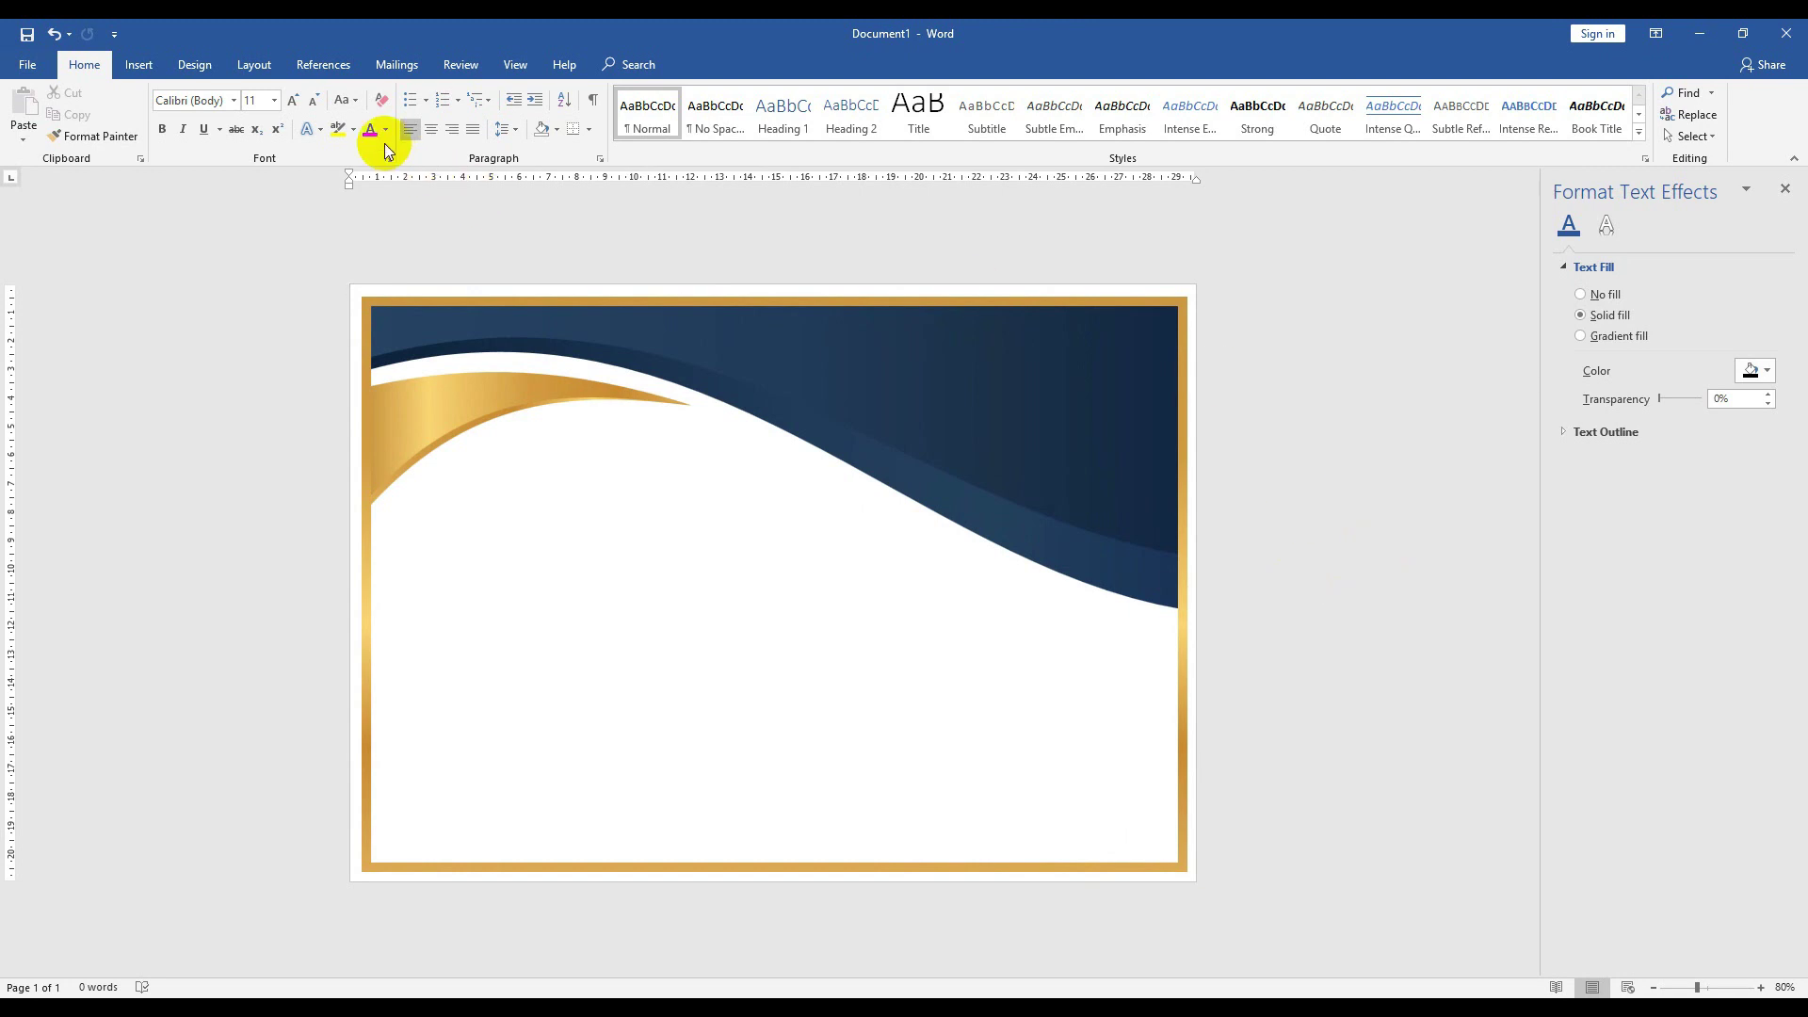
- Draw a tall rectangle on the right side of the certificate
{"action": "left_click", "coordinate": [157, 64]}
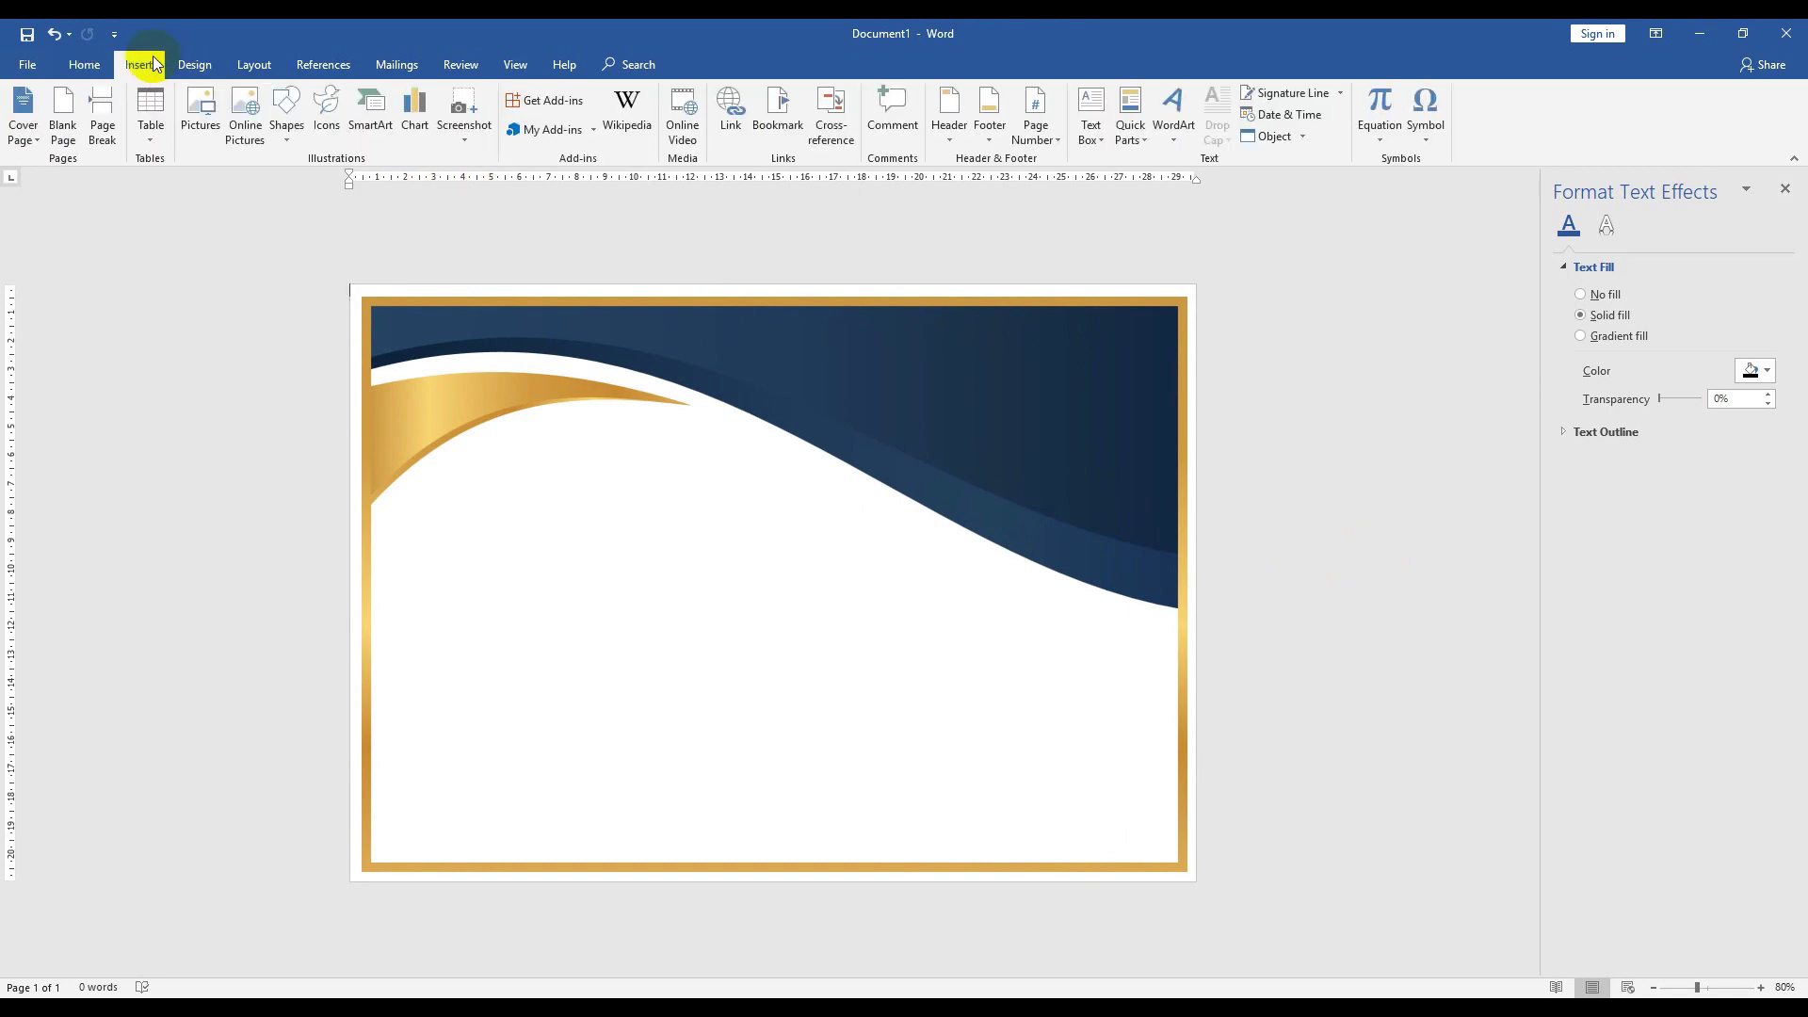
{"action": "left_click", "coordinate": [287, 118]}
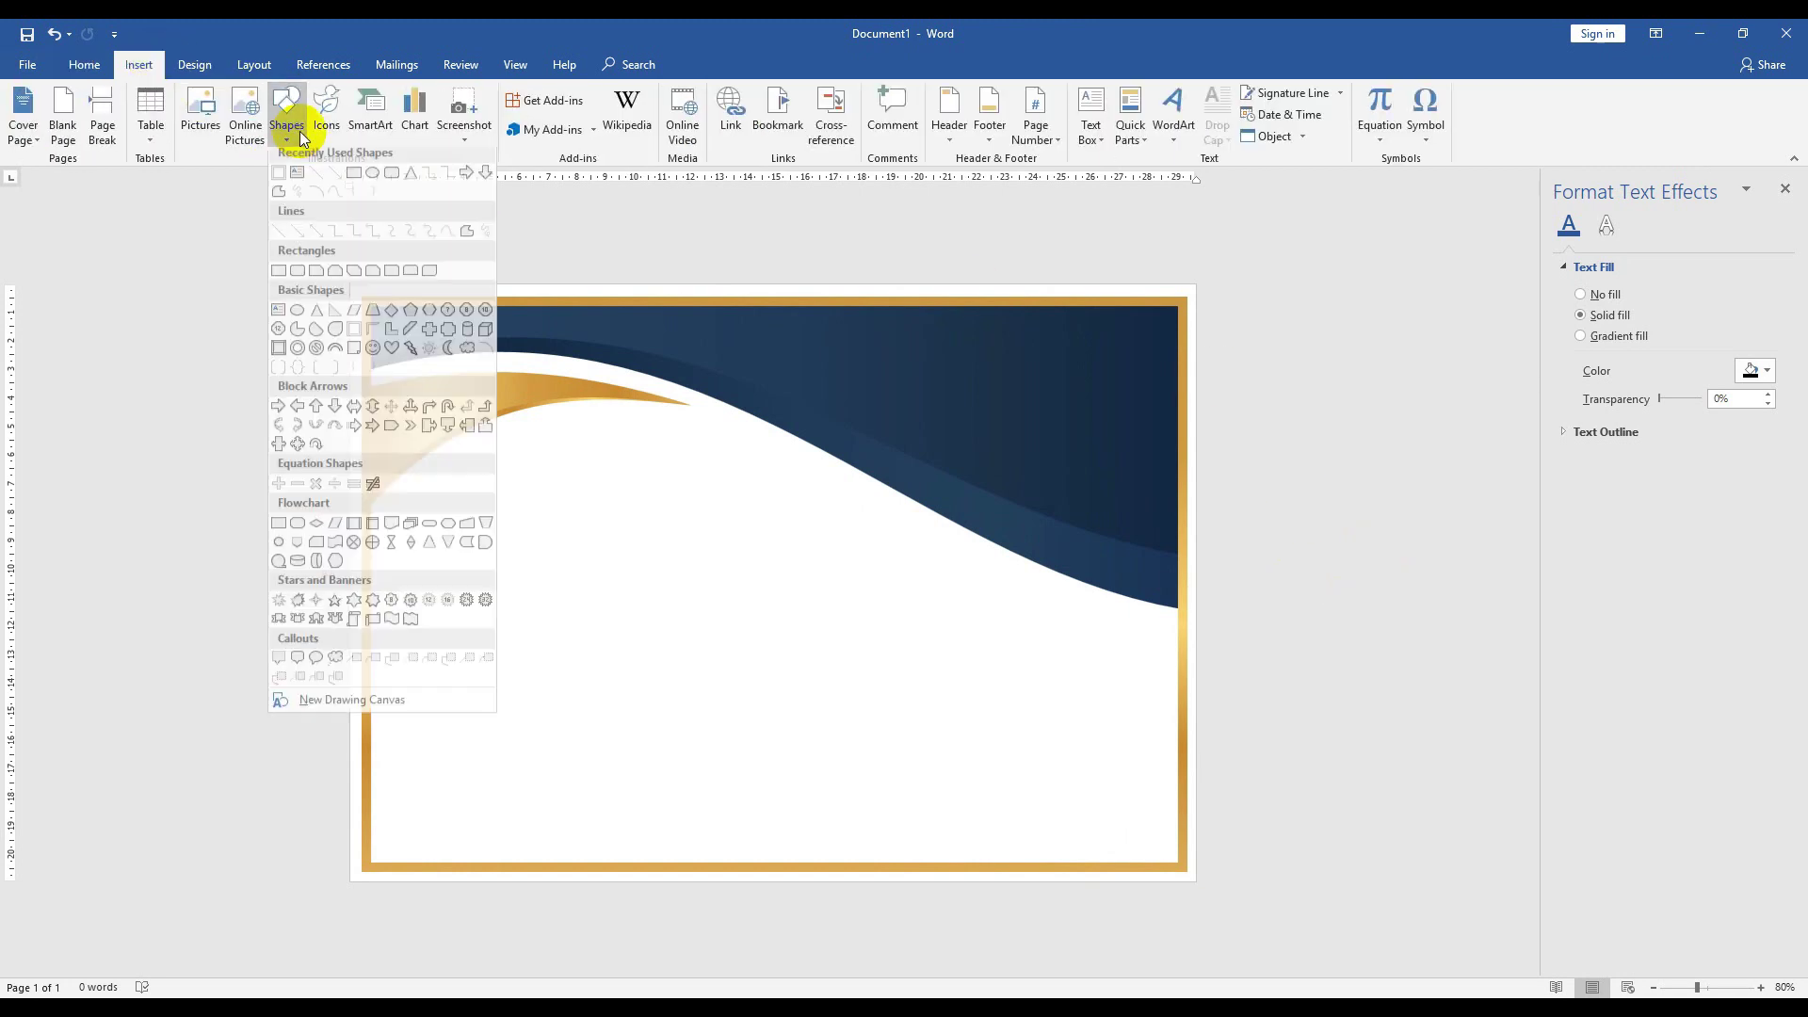
{"action": "left_click", "coordinate": [354, 180]}
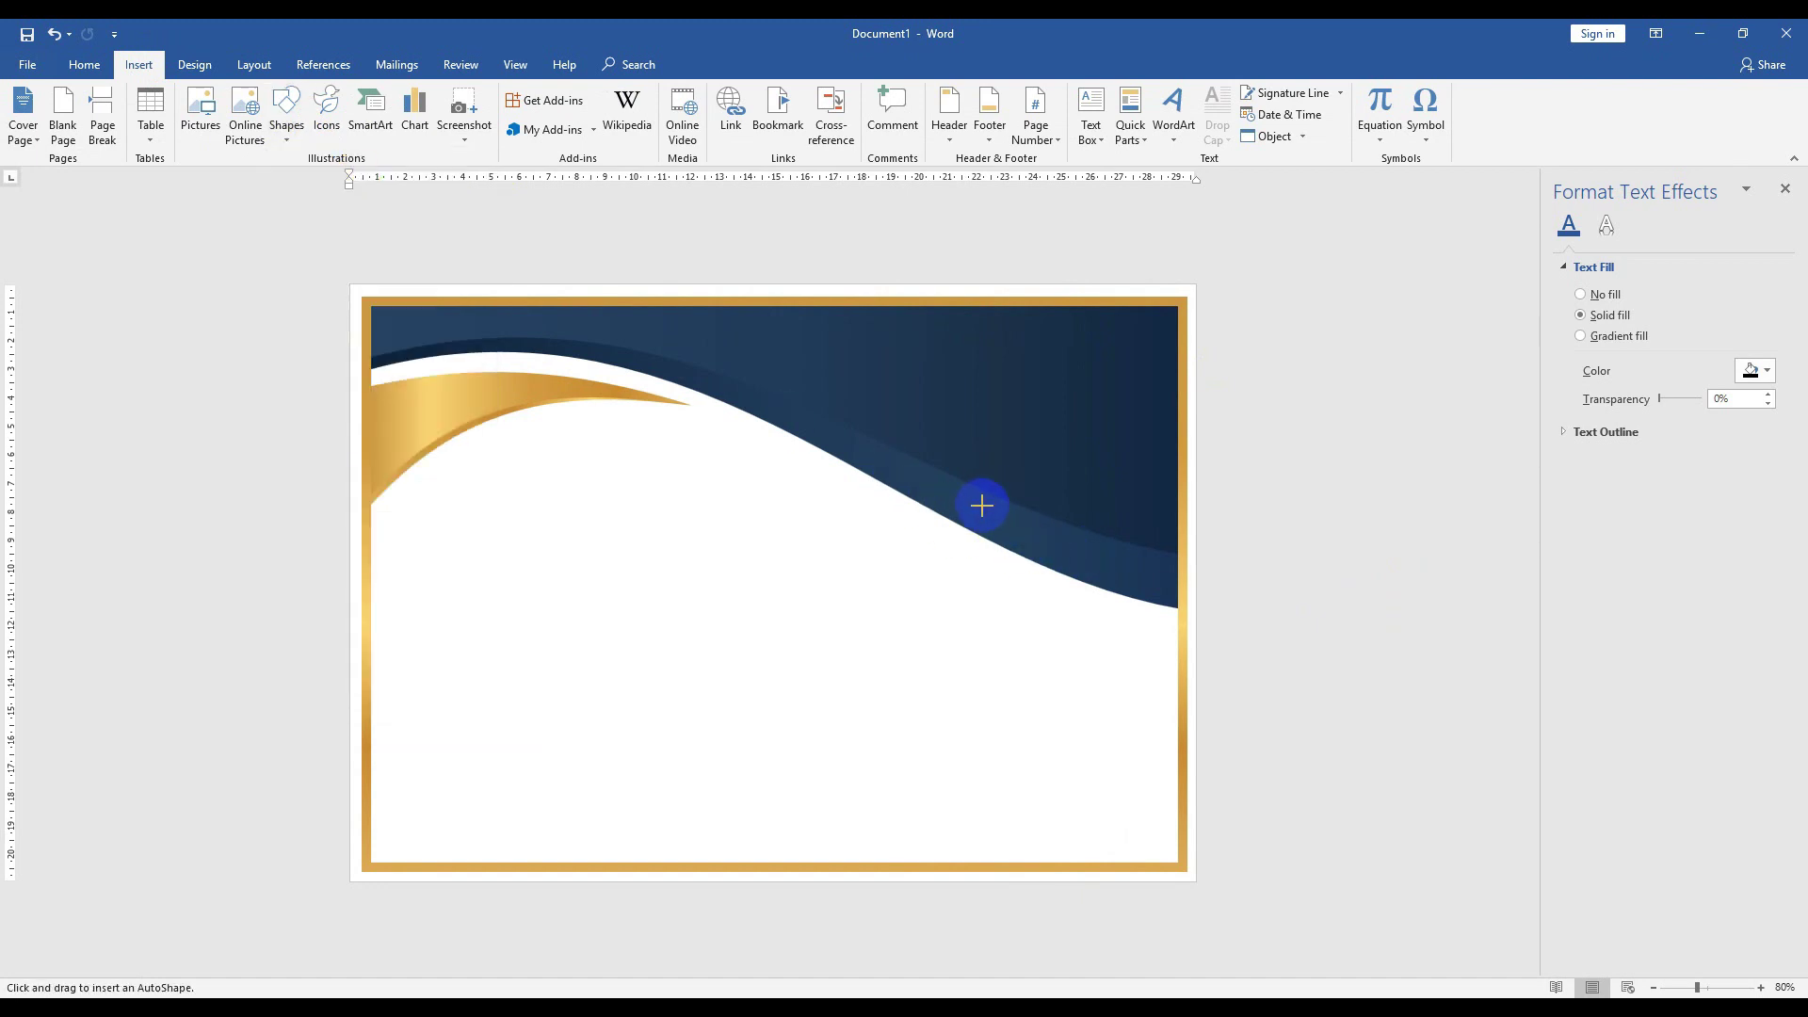
{"action": "left_click_drag", "start_coordinate": [966, 506], "coordinate": [1081, 862]}
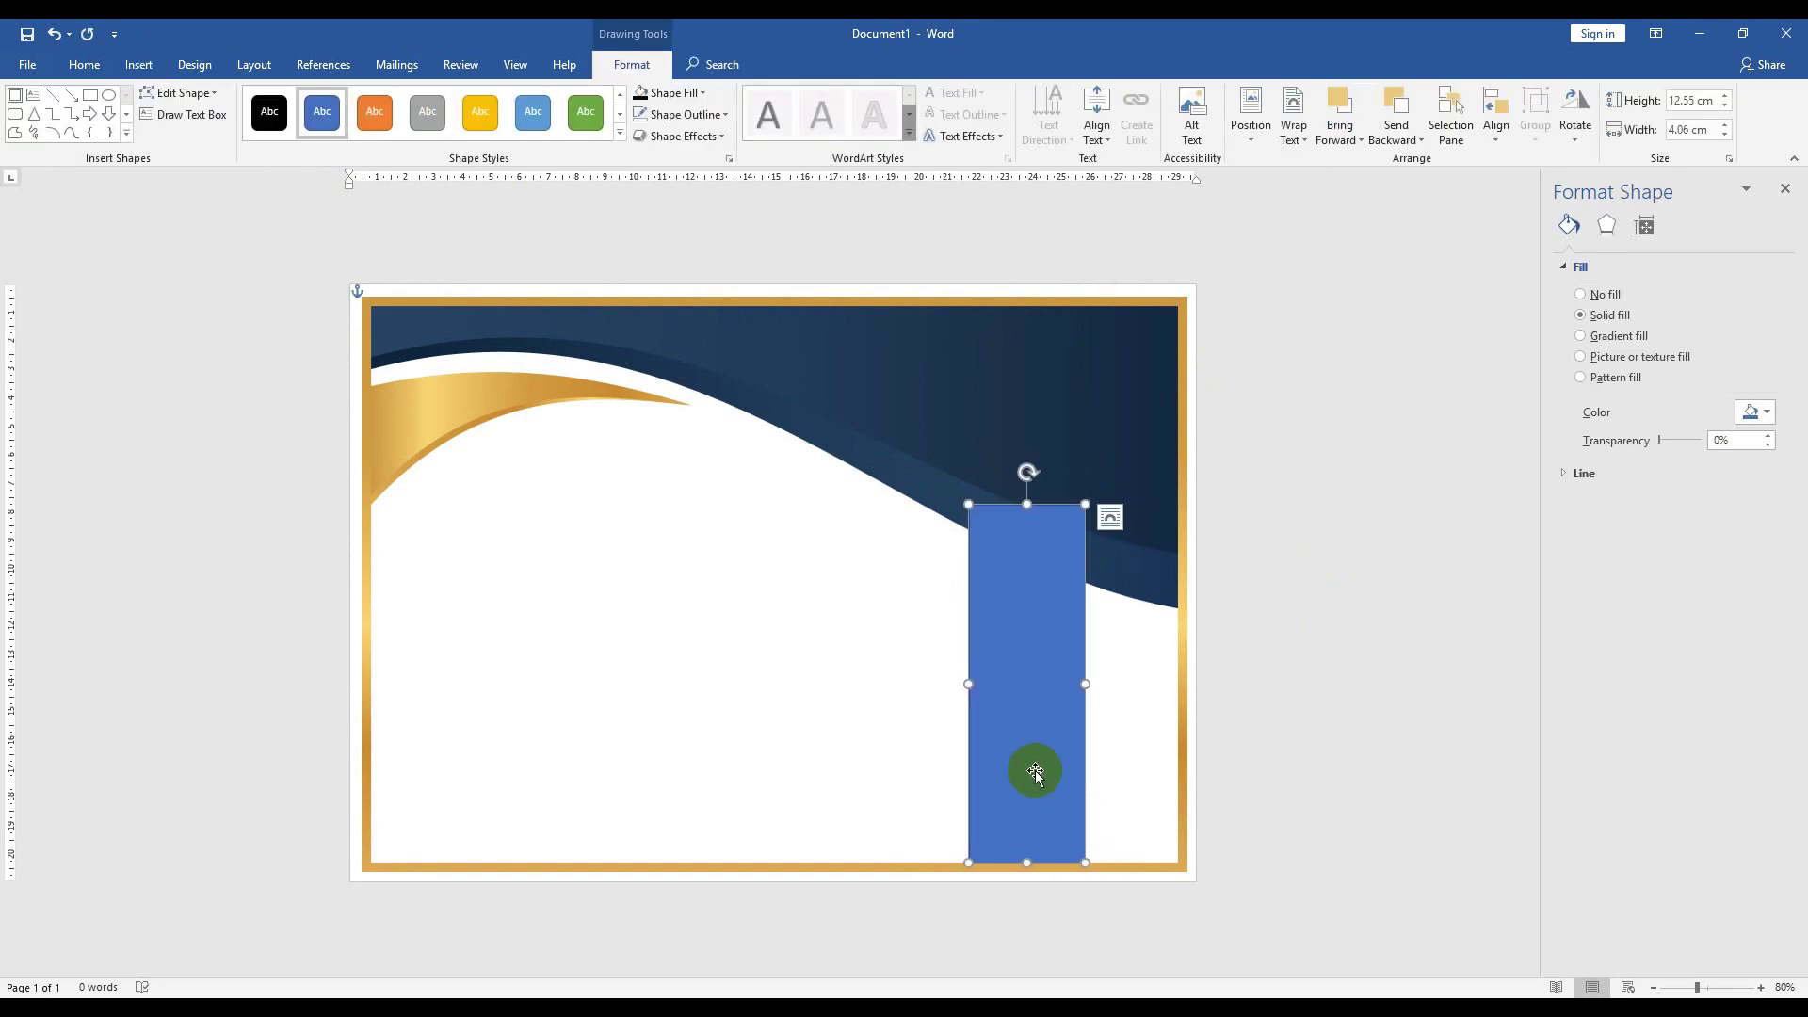
{"action": "left_click_drag", "start_coordinate": [1031, 720], "coordinate": [1035, 698]}
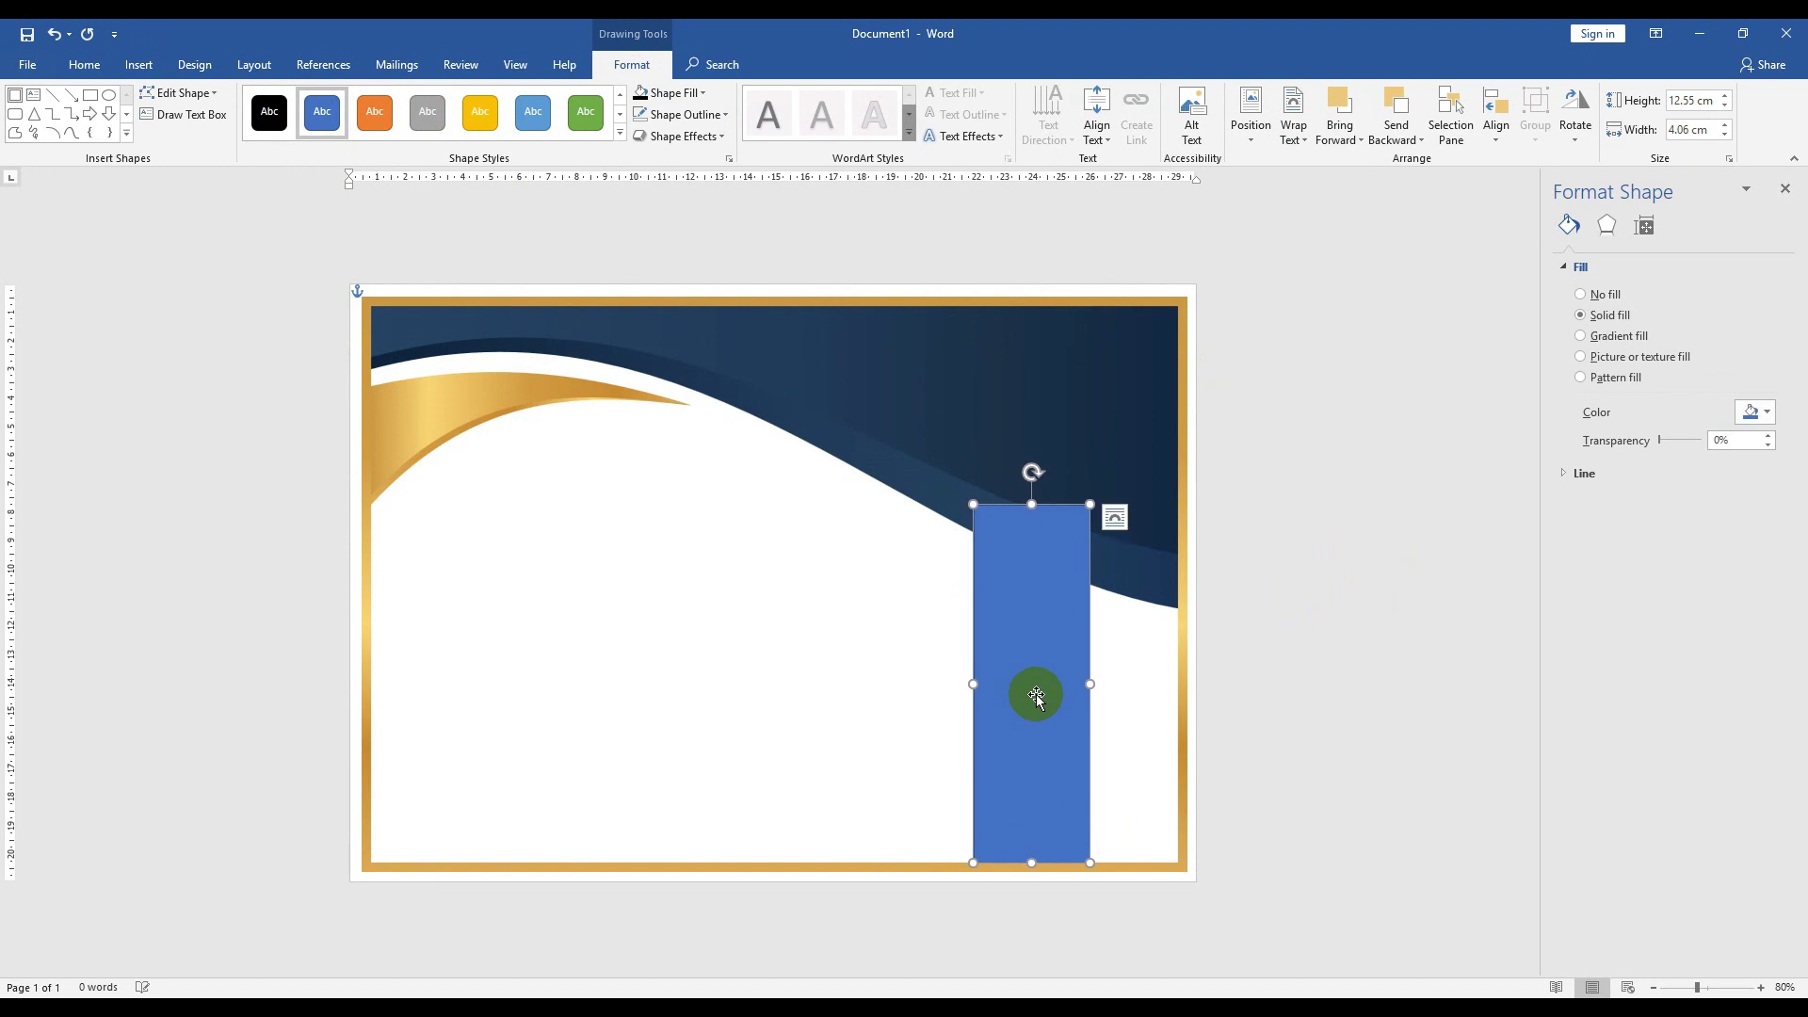
- Send the rectangle behind the navy wave and narrow it from the left
{"action": "right_click", "coordinate": [1036, 695]}
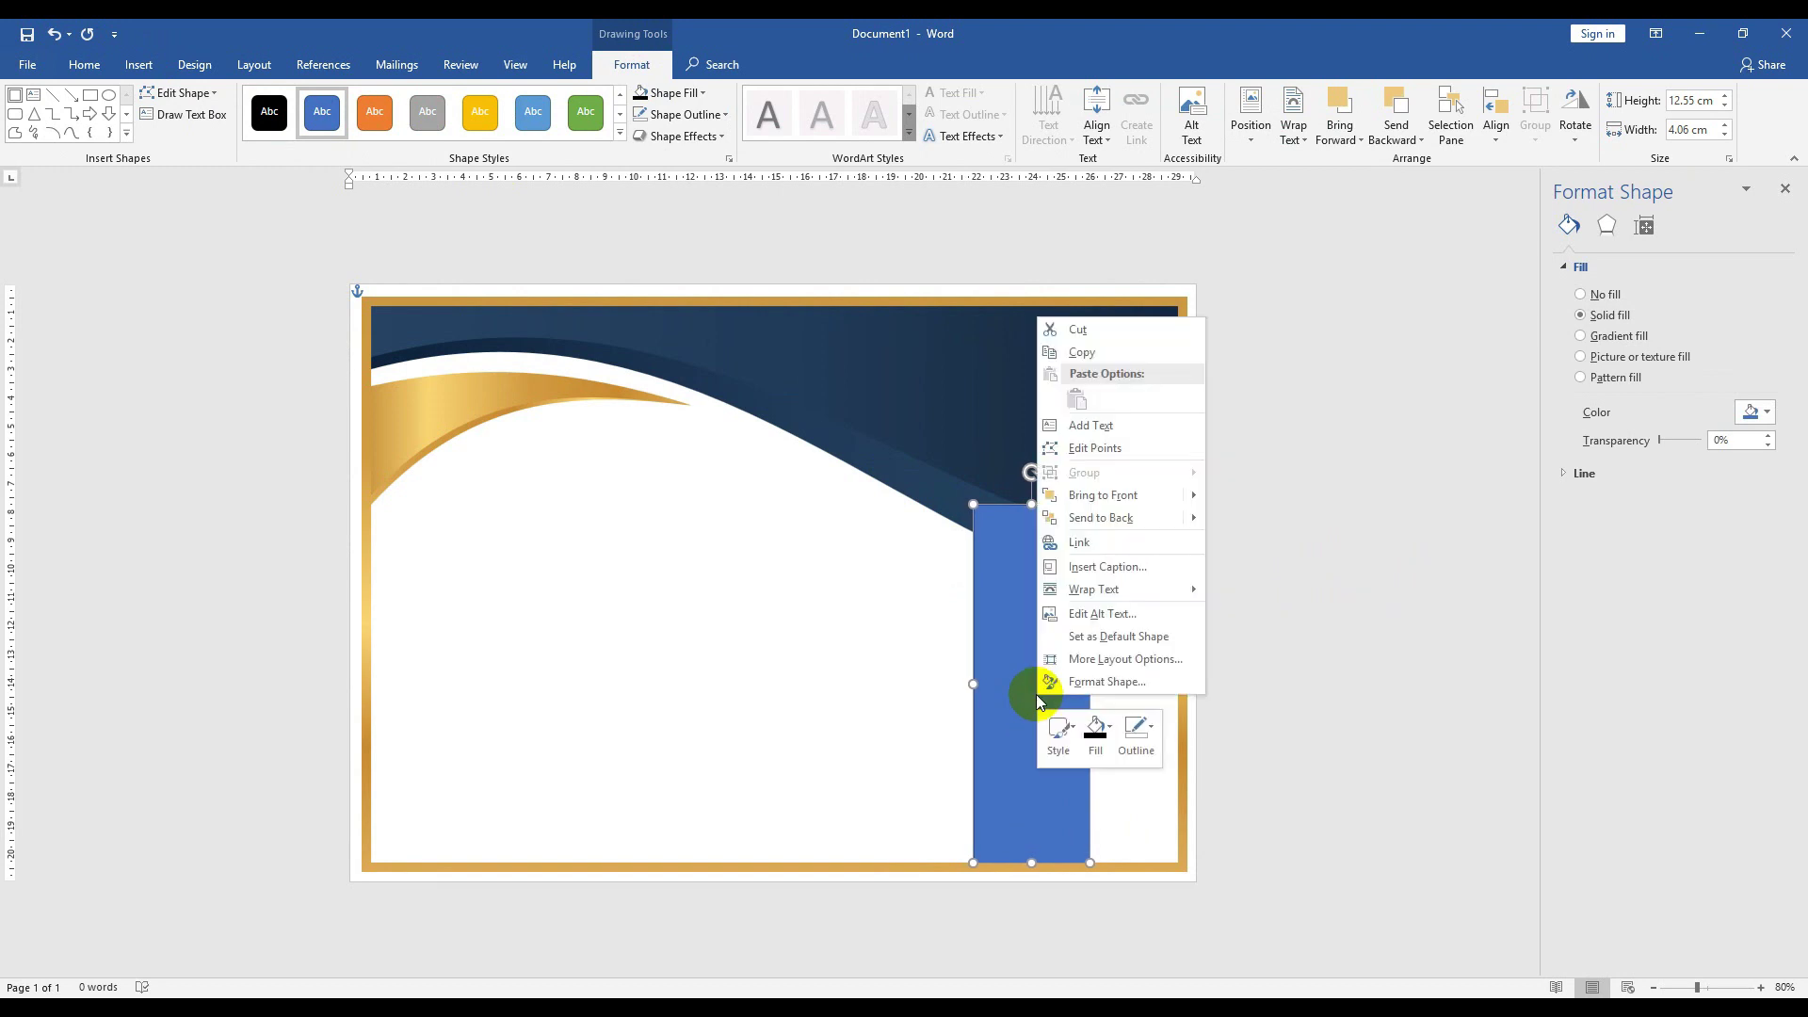
{"action": "left_click", "coordinate": [1088, 517]}
{"action": "left_click_drag", "start_coordinate": [977, 683], "coordinate": [973, 678]}
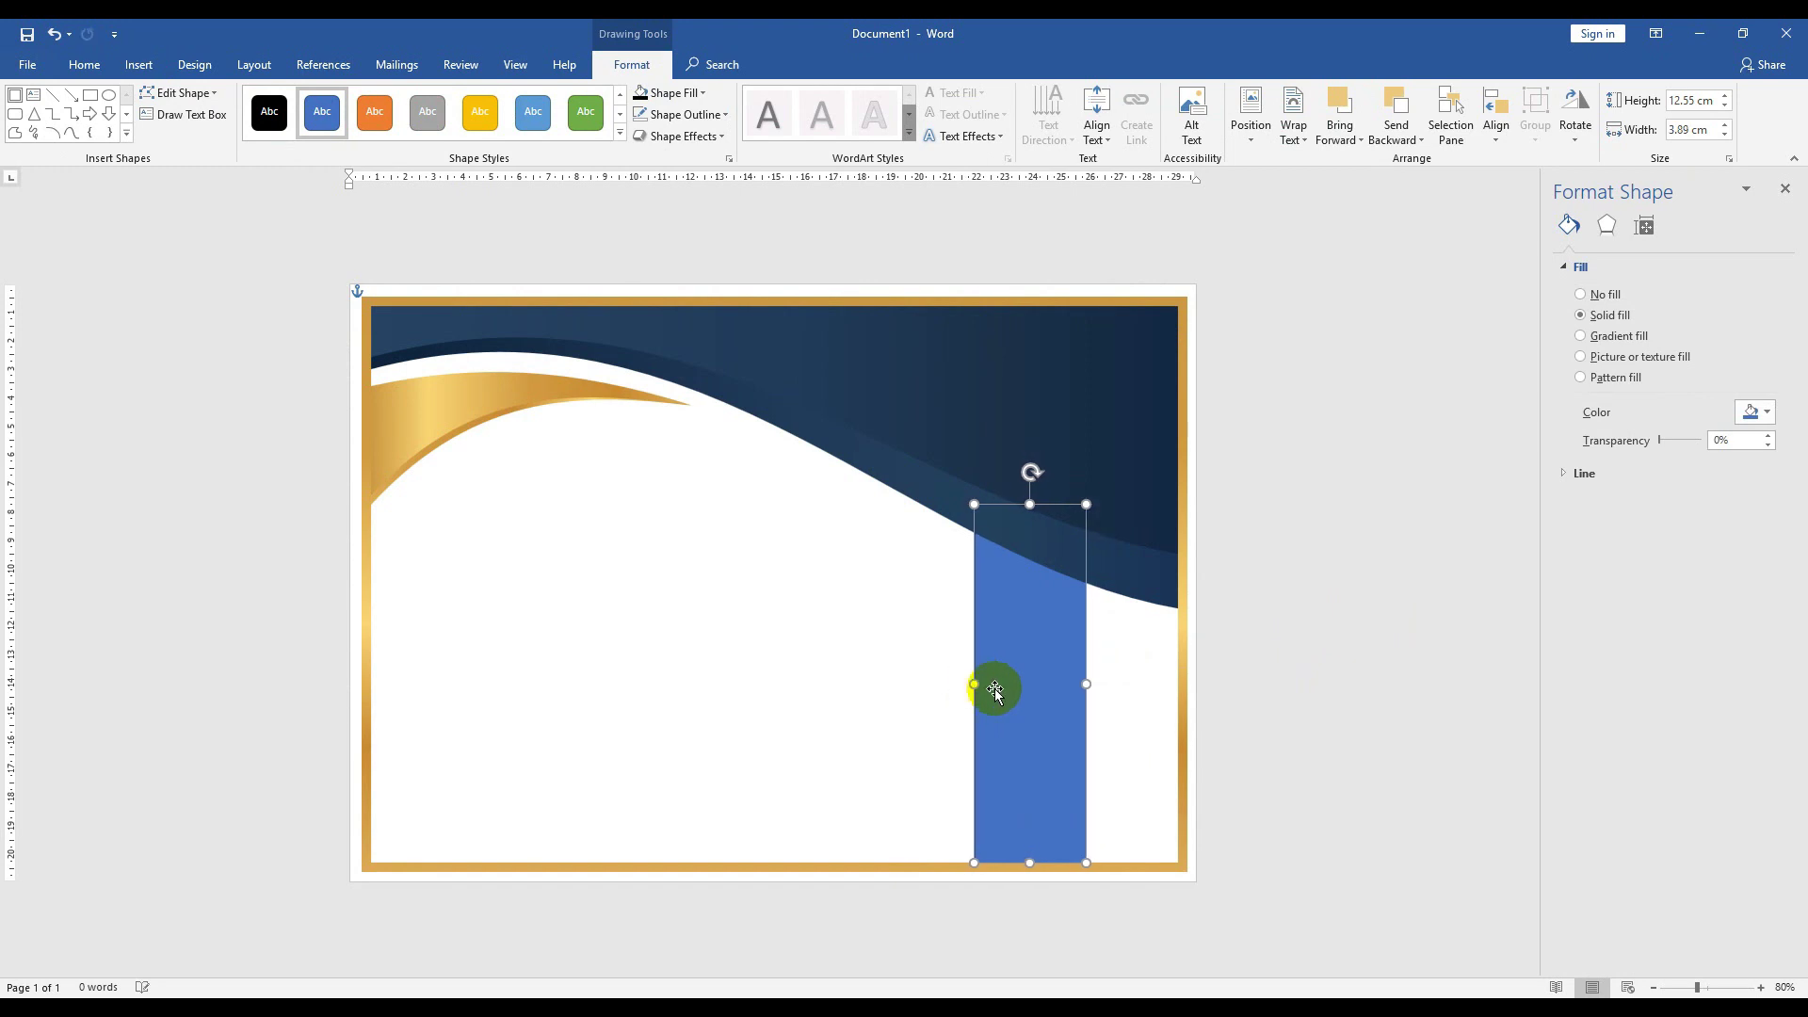
- Fill the tall rectangle with a solid custom colour of RGB 36, 65, 94
{"action": "left_click", "coordinate": [1137, 696]}
{"action": "left_click", "coordinate": [1010, 635]}
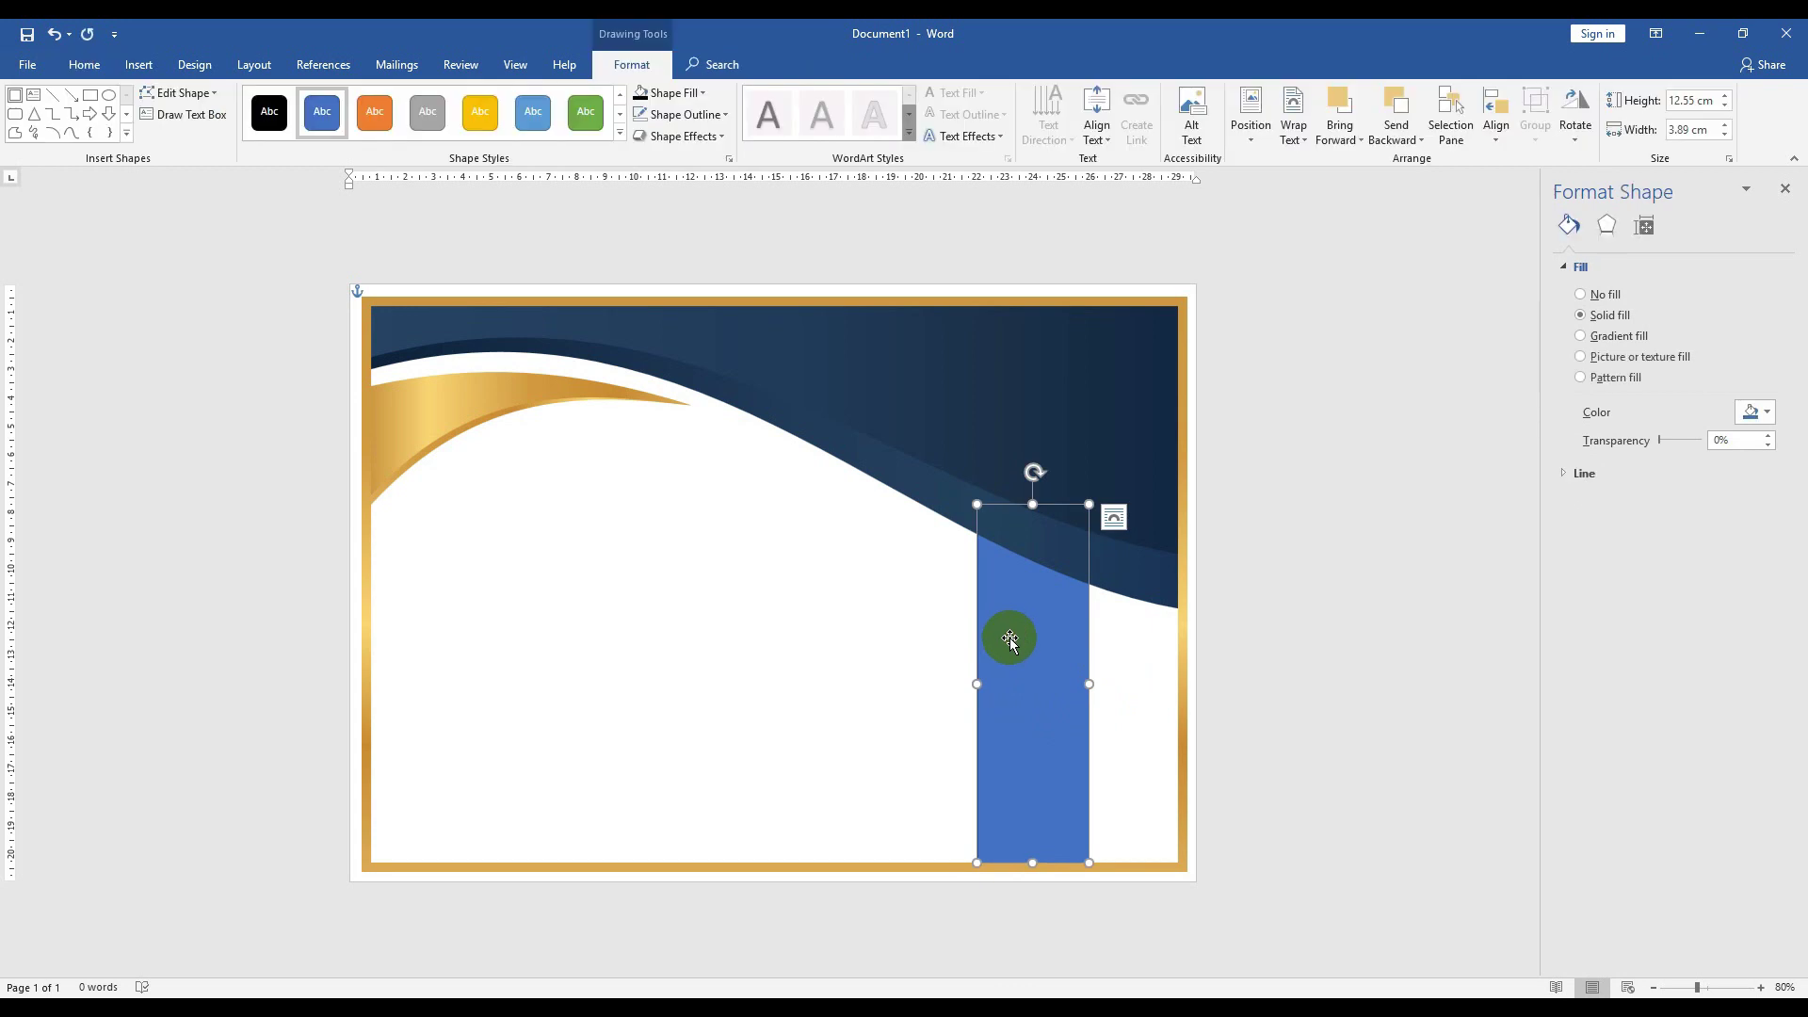
{"action": "left_click", "coordinate": [1618, 316]}
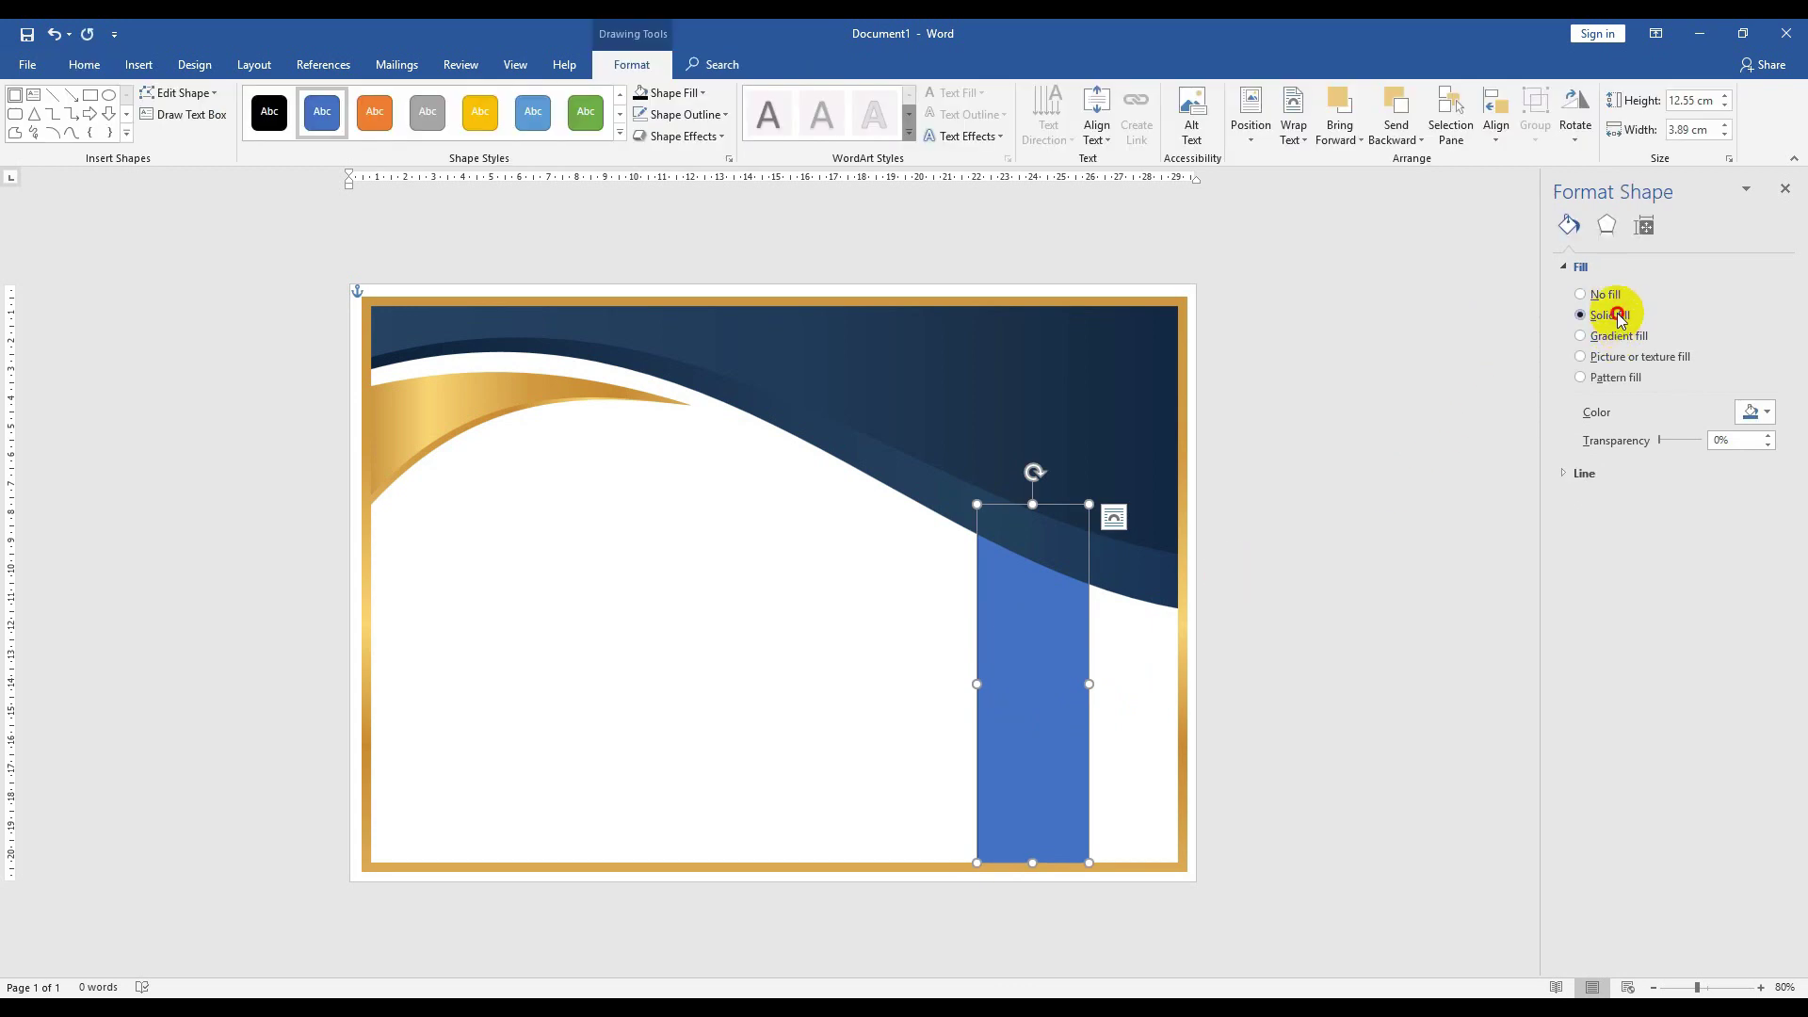
{"action": "left_click", "coordinate": [1752, 411]}
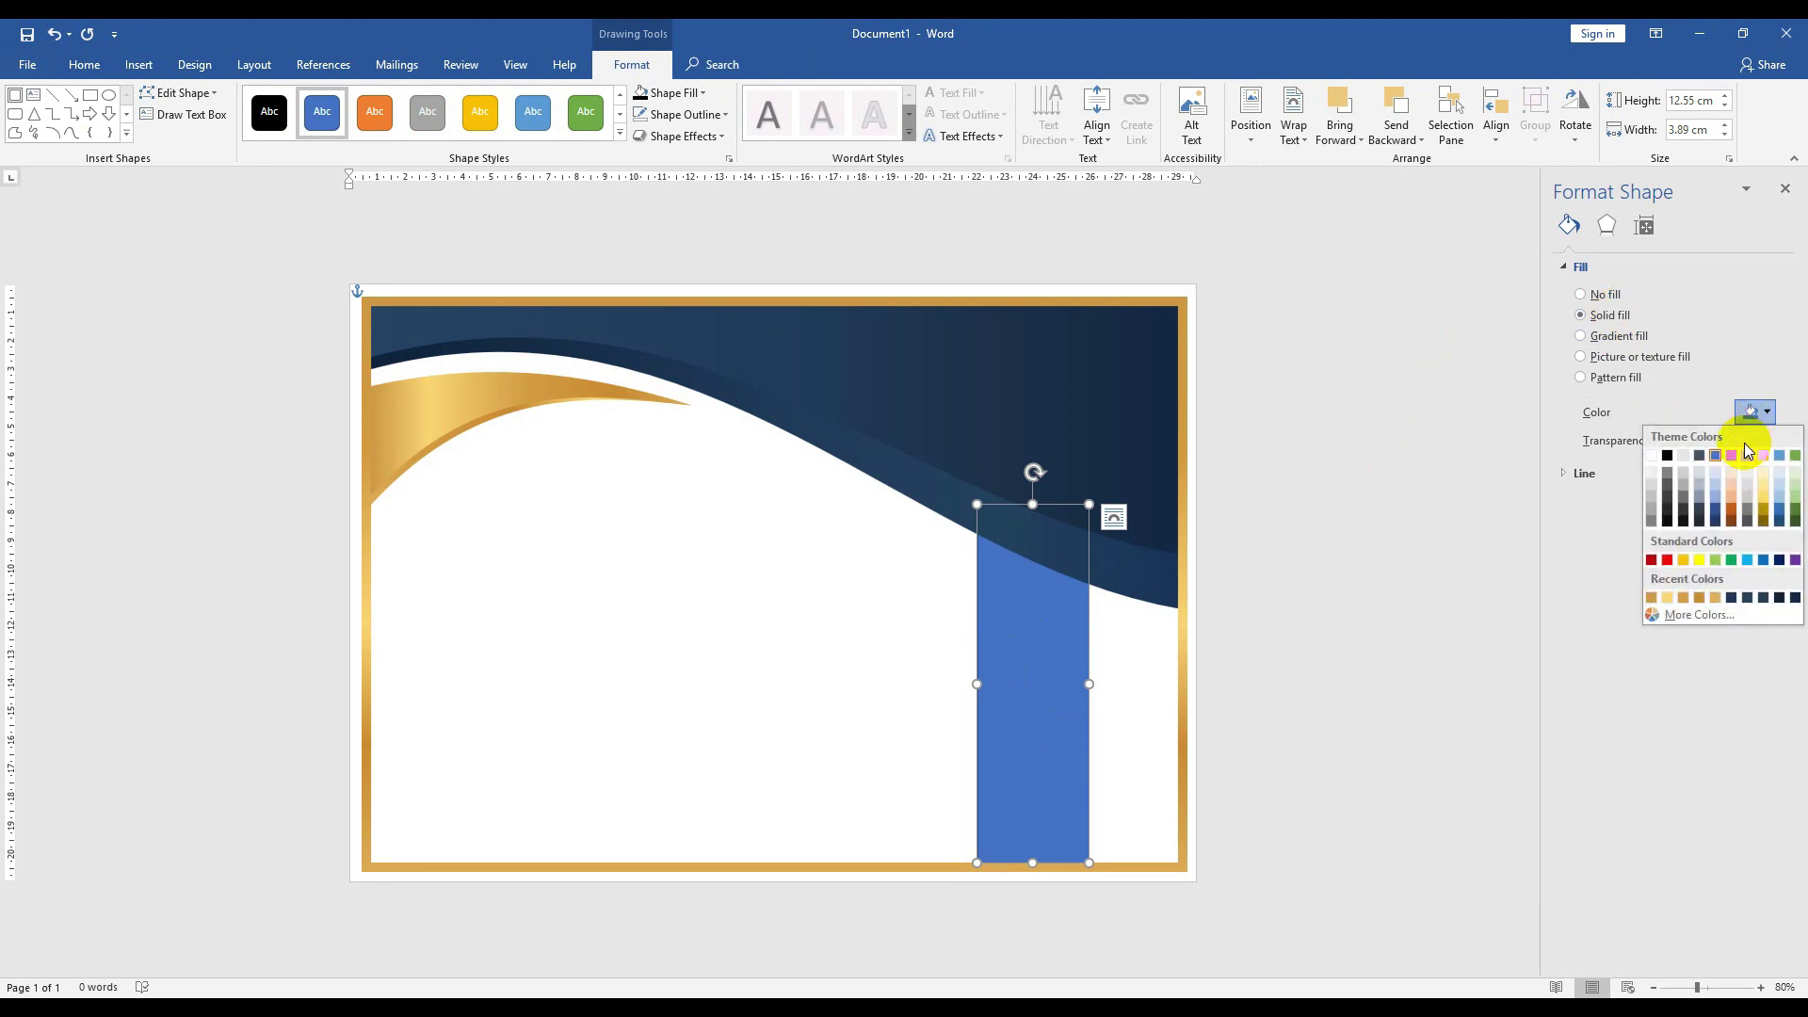
{"action": "left_click", "coordinate": [1681, 614]}
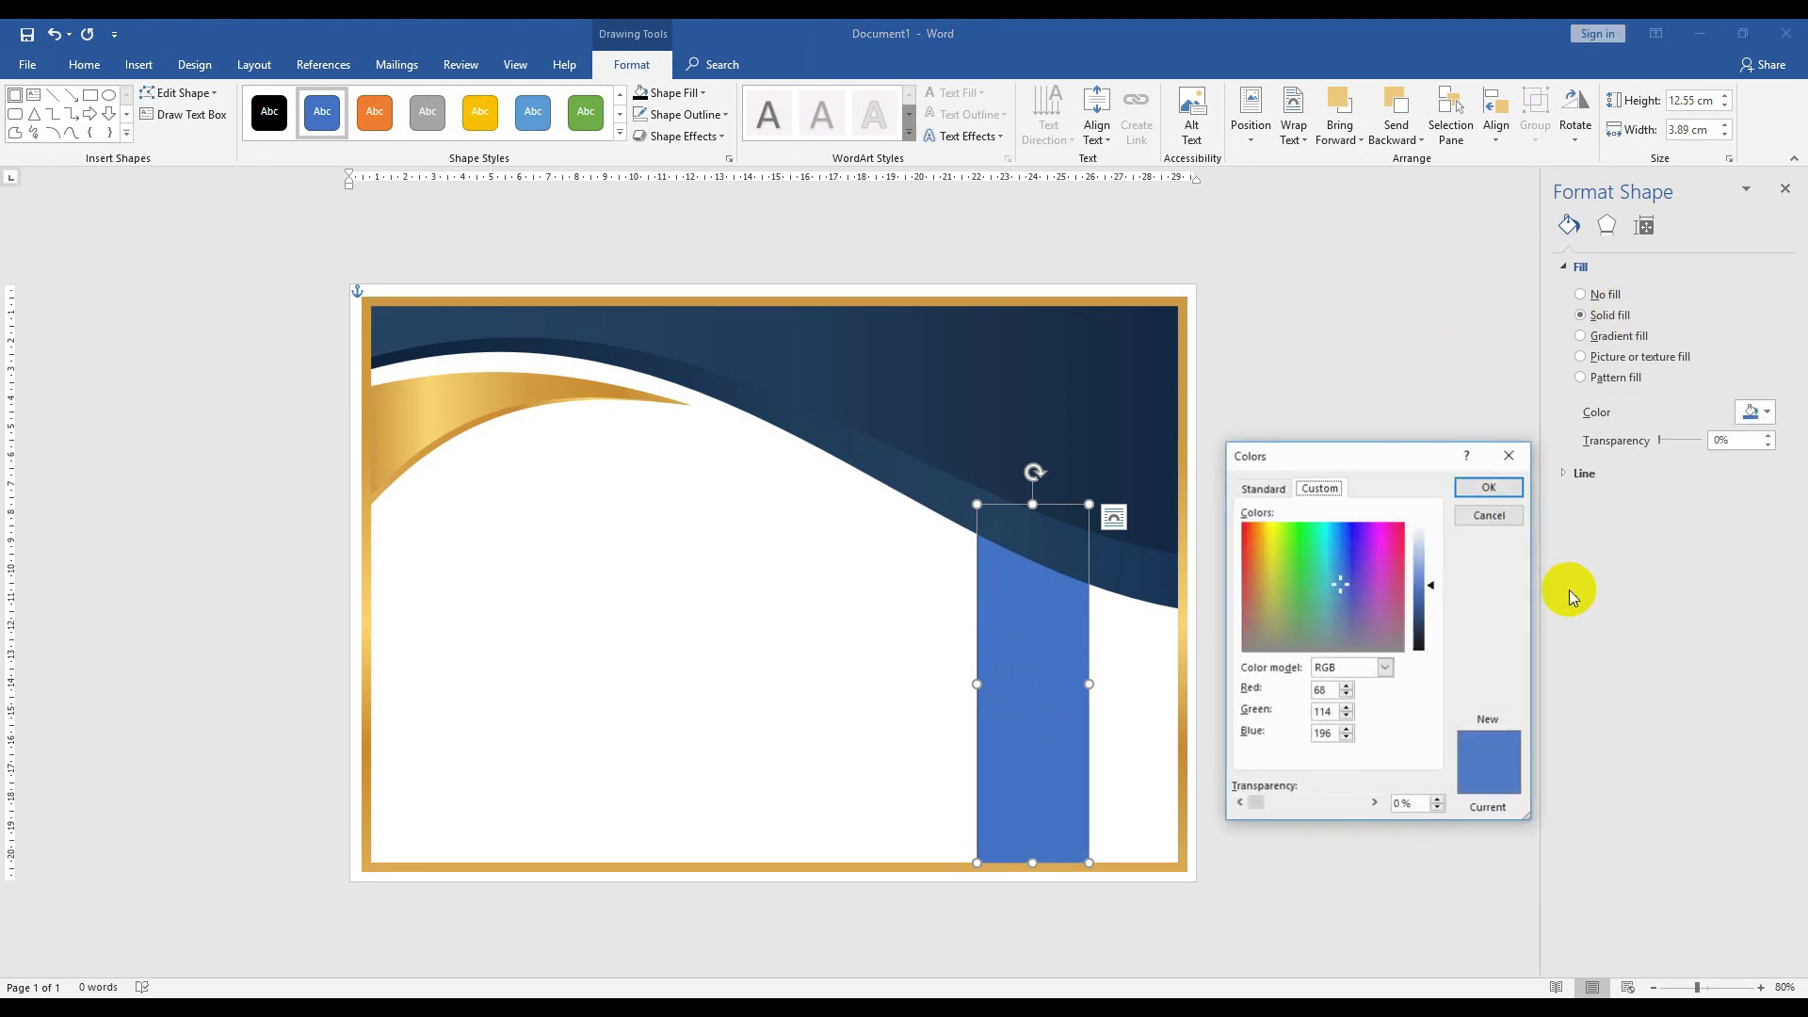
{"action": "double_click", "coordinate": [1328, 690]}
{"action": "type", "text": "36"}
{"action": "key", "text": "Tab"}
{"action": "type", "text": "65"}
{"action": "key", "text": "Tab"}
{"action": "type", "text": "94"}
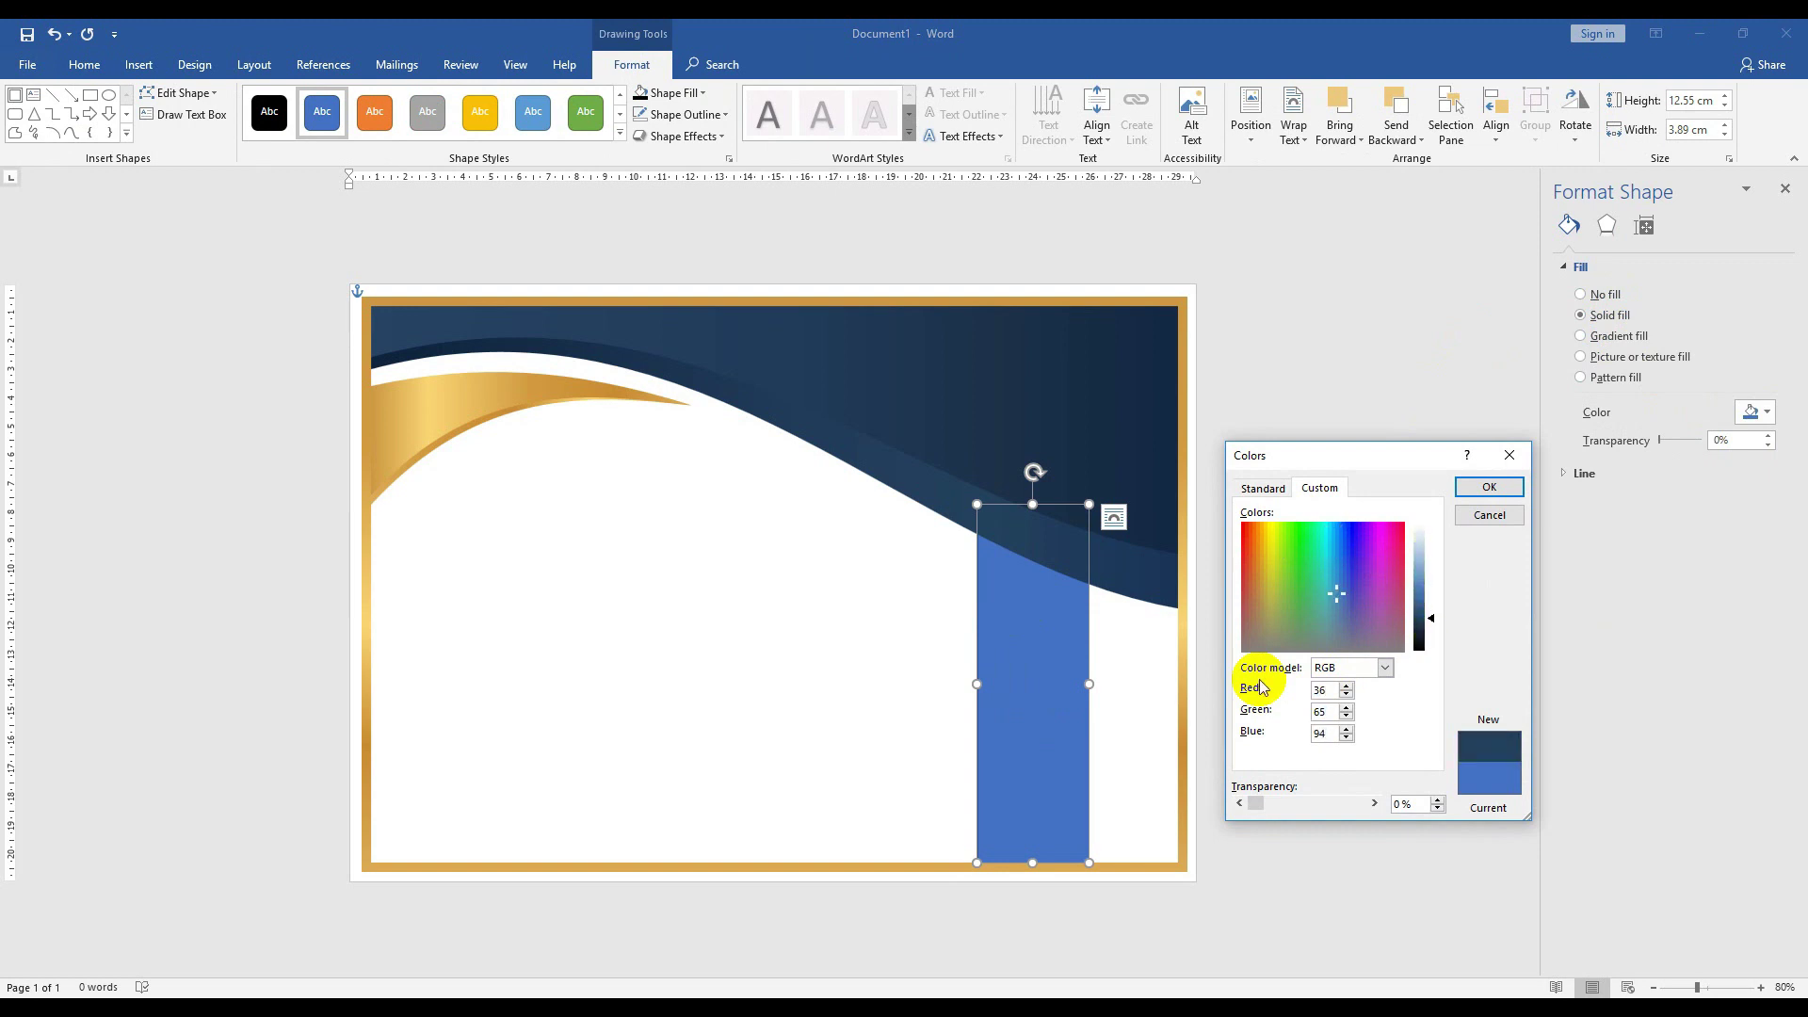
{"action": "key", "text": "Return"}
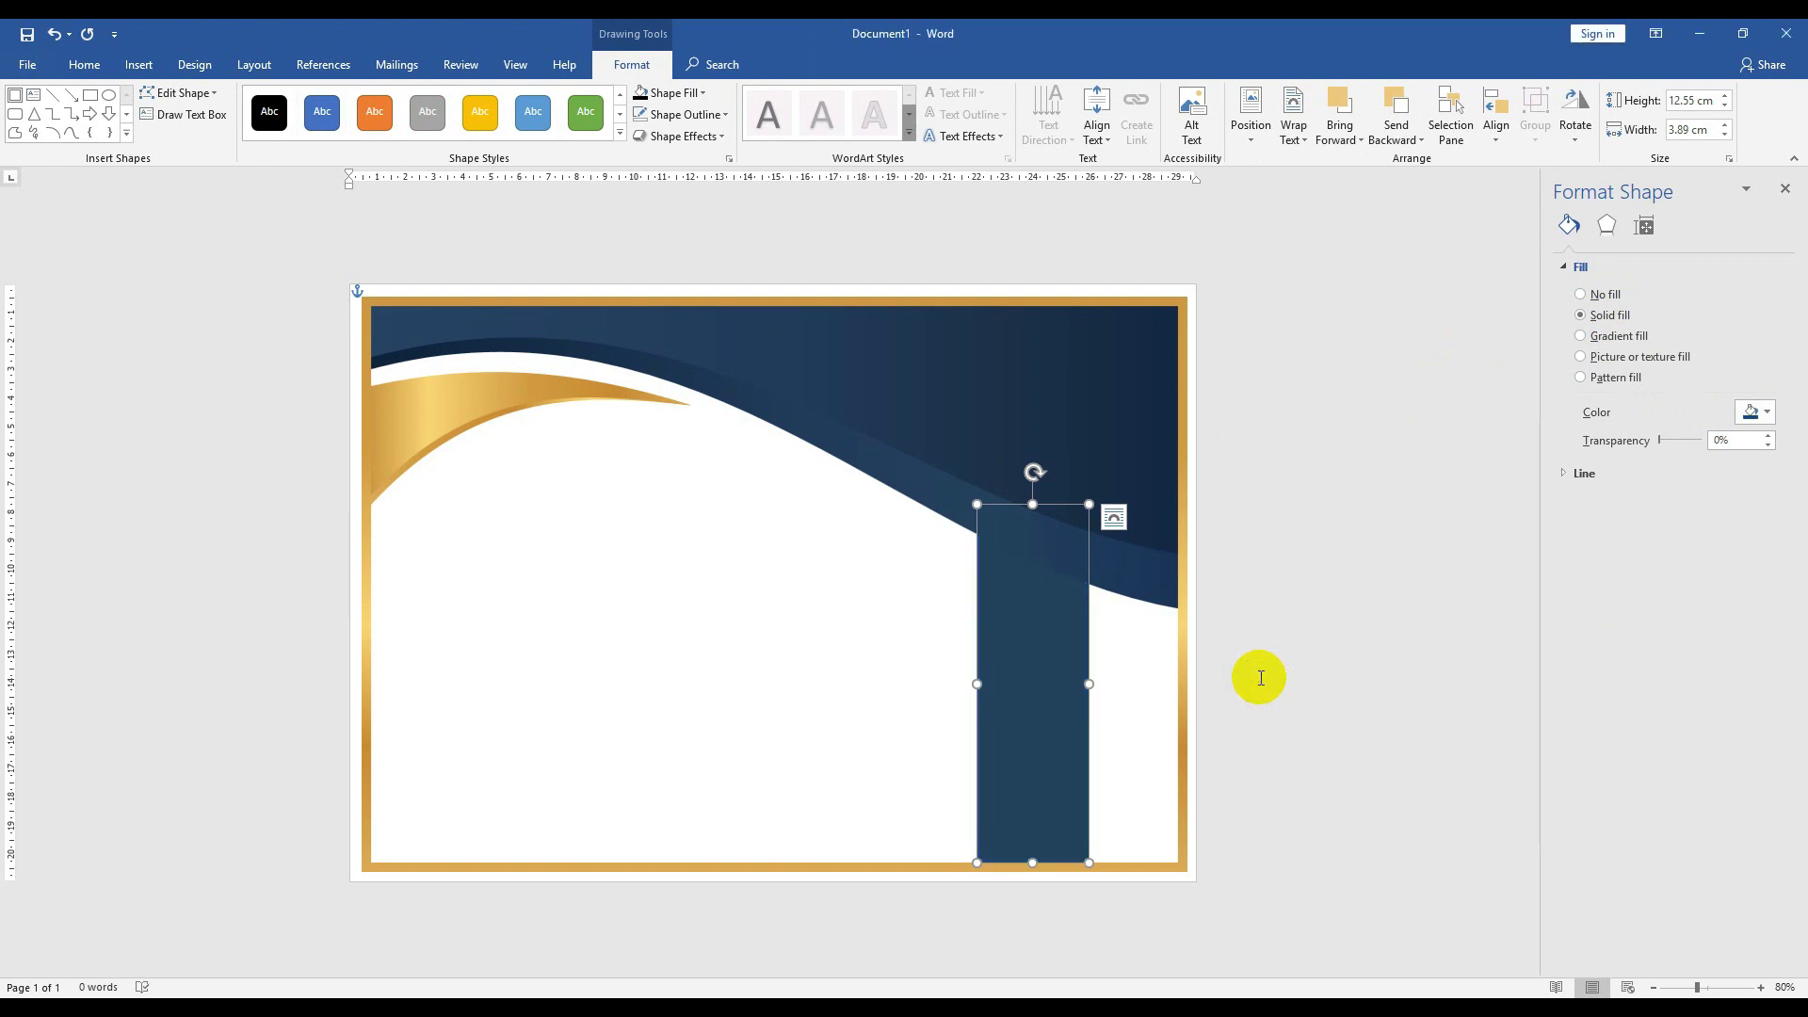
{"action": "scroll", "coordinate": [1260, 678], "scroll_direction": "up", "scroll_amount": 4}
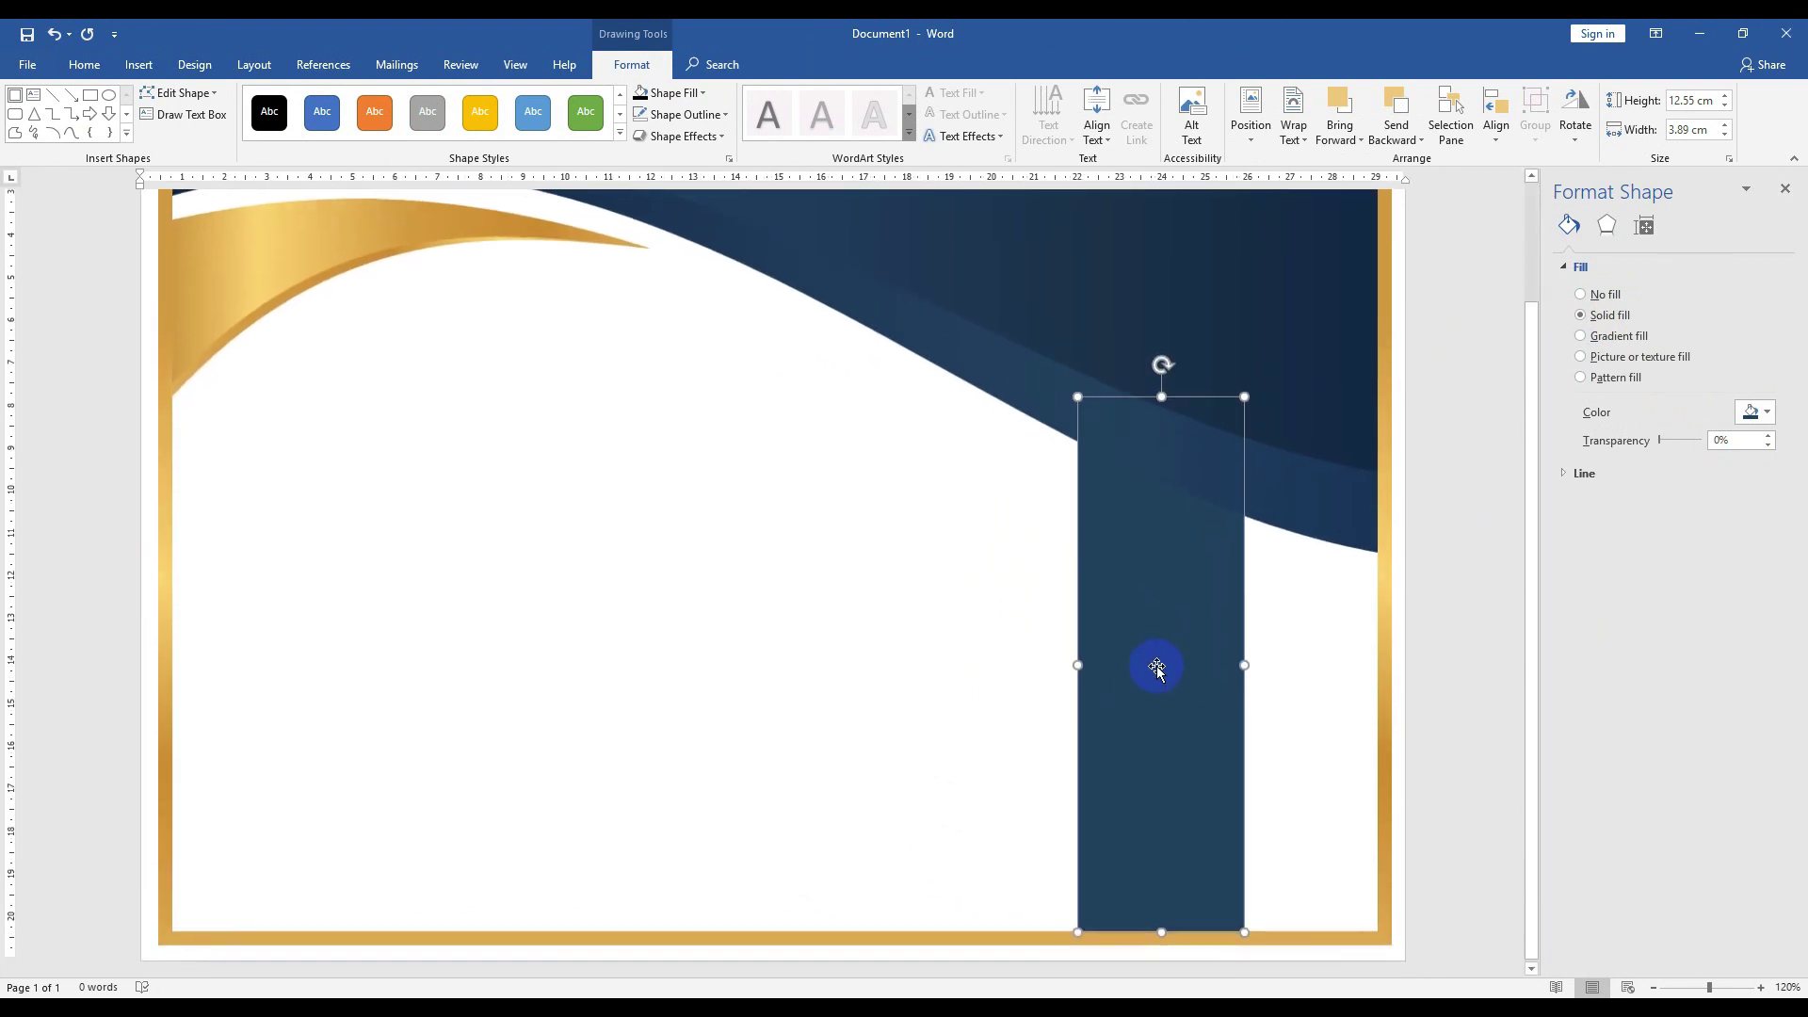
- Put the navy rectangle into Edit Points mode
{"action": "scroll", "coordinate": [1157, 668], "scroll_direction": "up", "scroll_amount": 5}
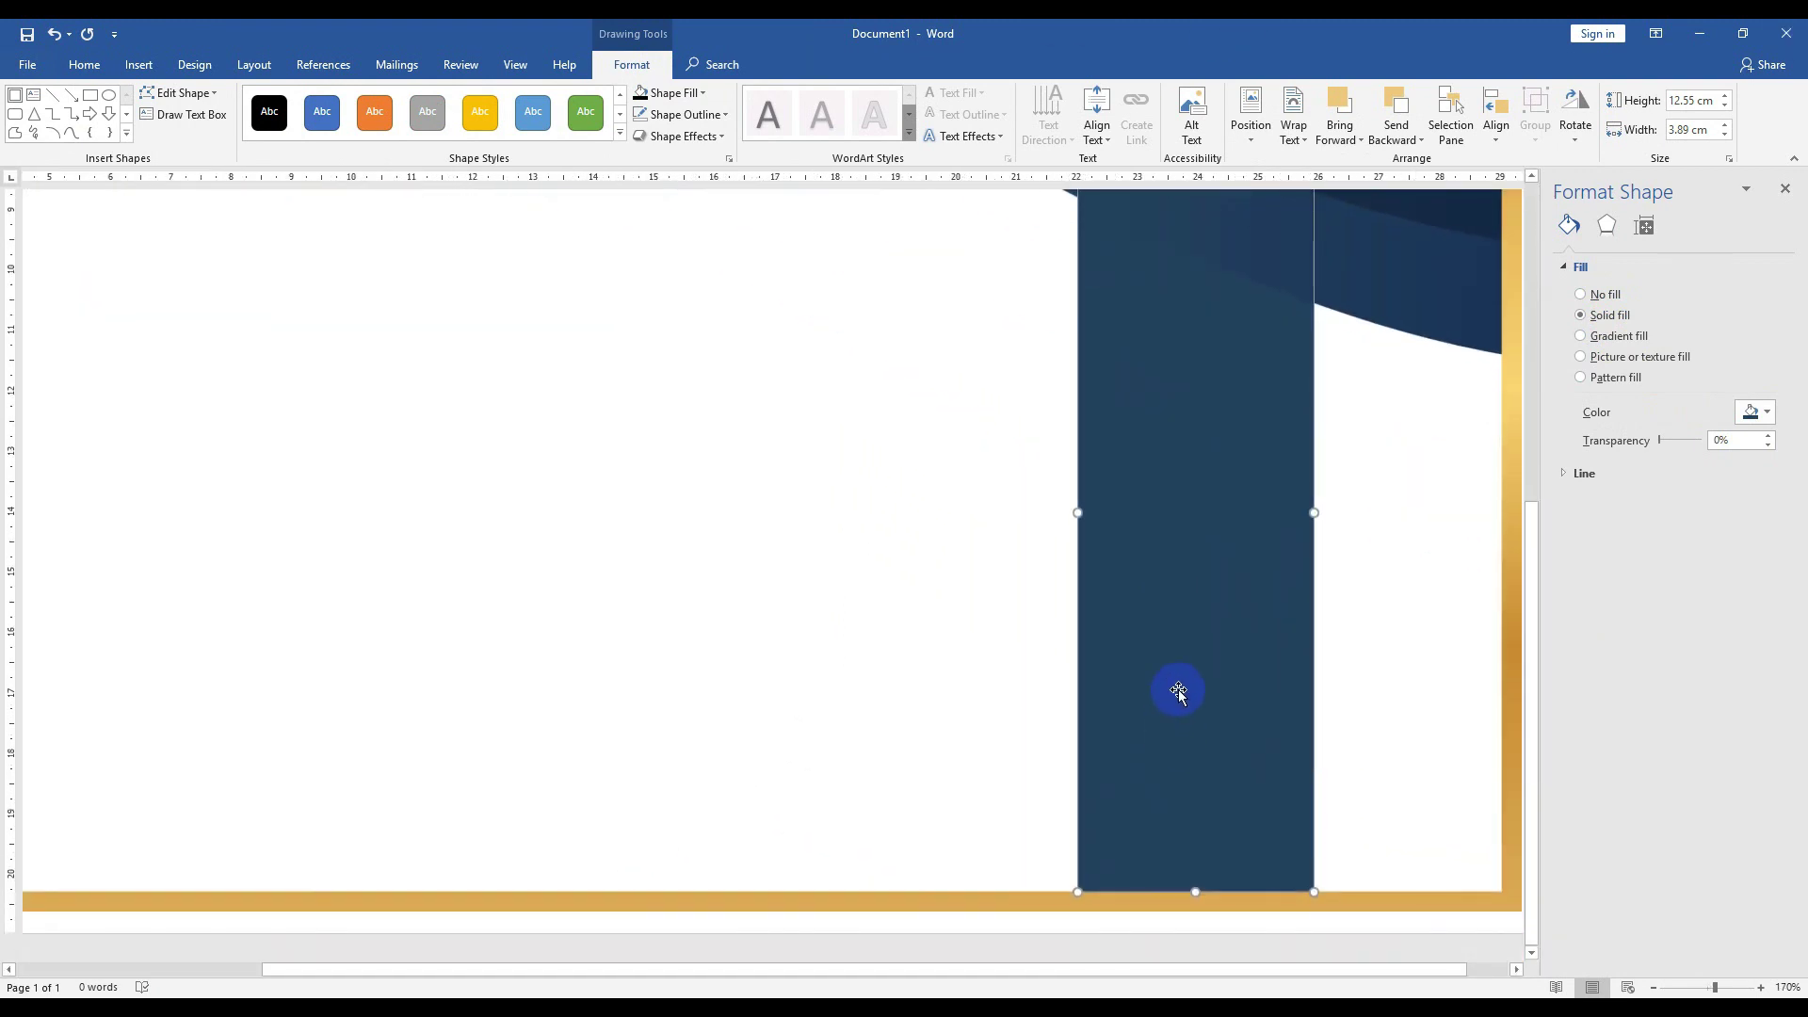
{"action": "right_click", "coordinate": [1179, 694]}
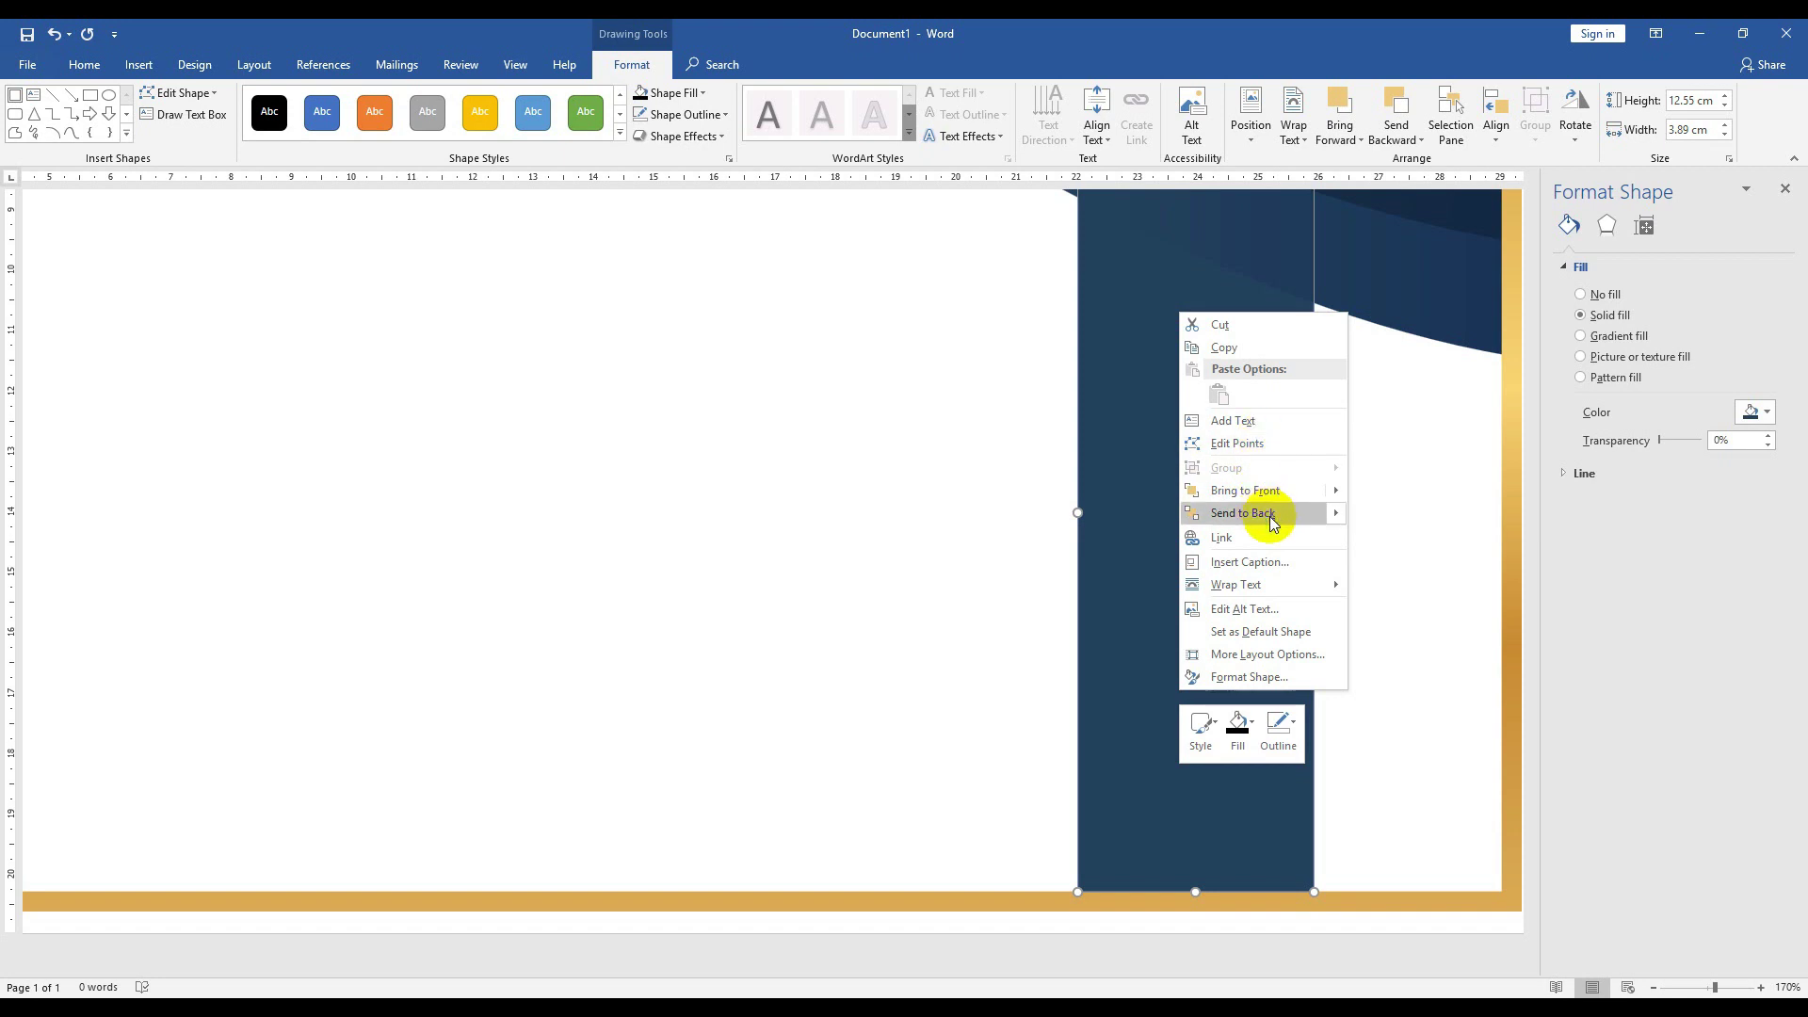
{"action": "left_click", "coordinate": [1239, 422]}
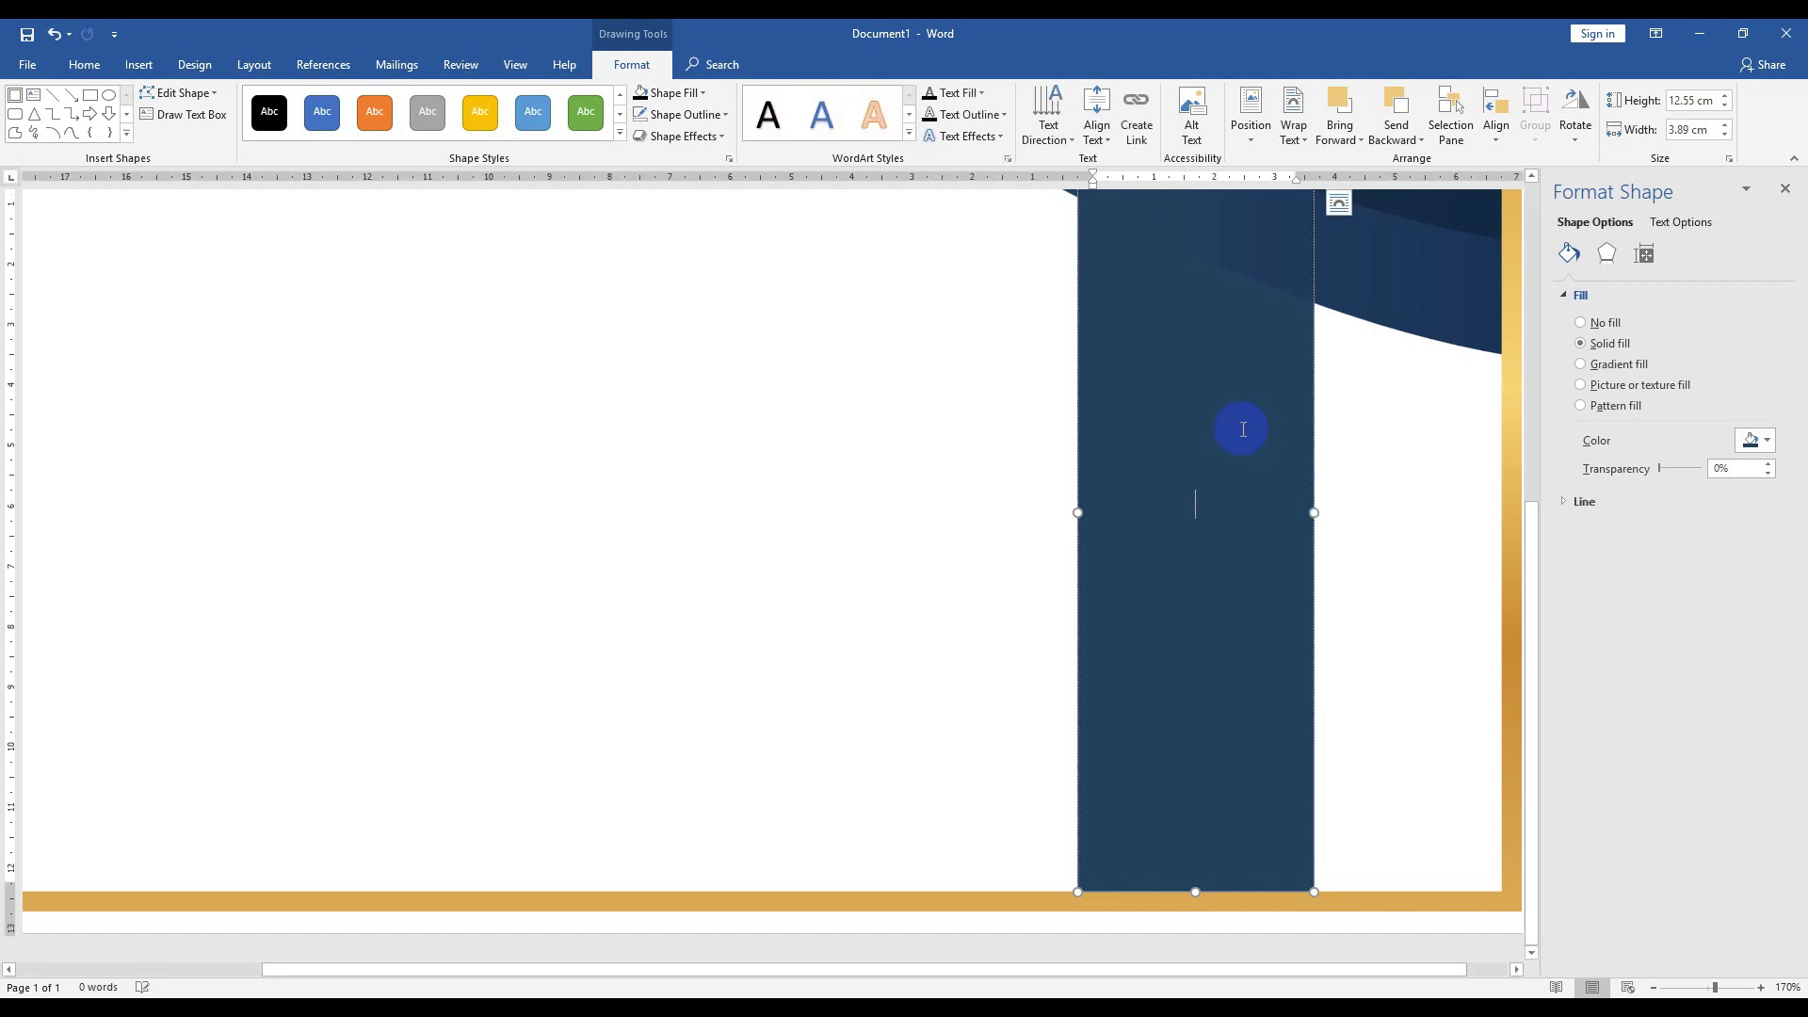
{"action": "right_click", "coordinate": [1228, 507]}
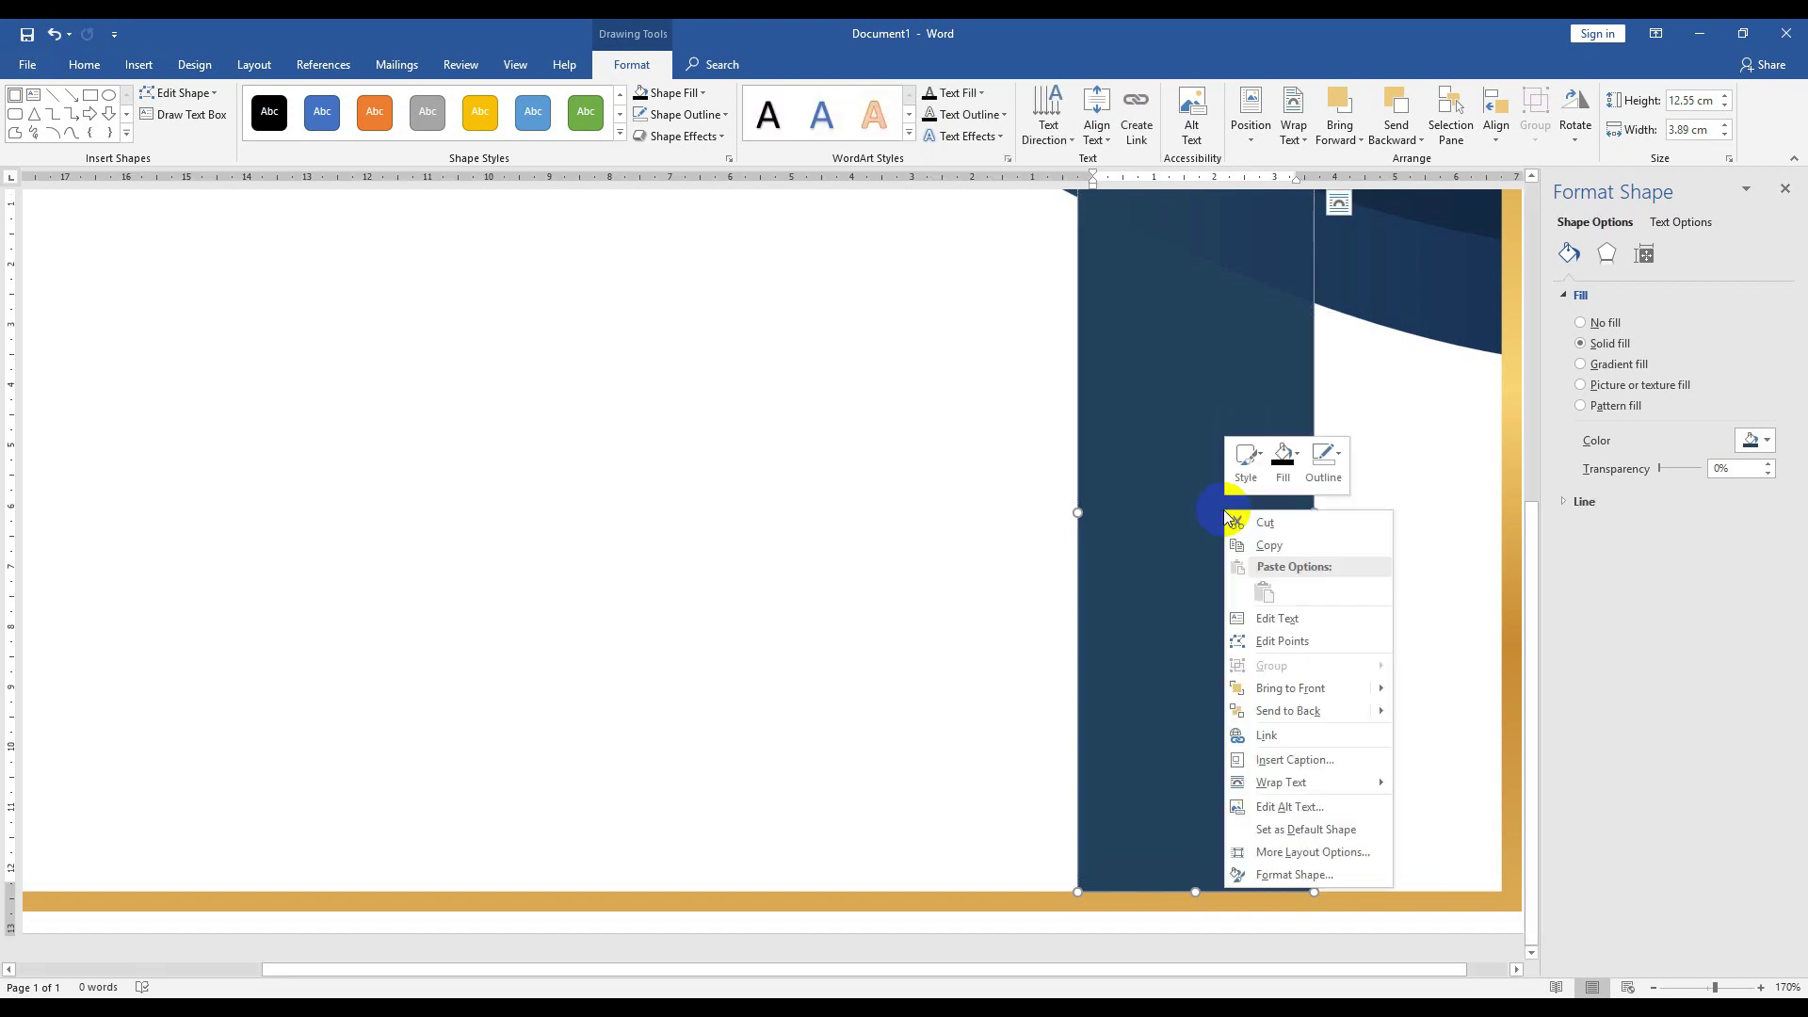
{"action": "left_click", "coordinate": [1263, 640]}
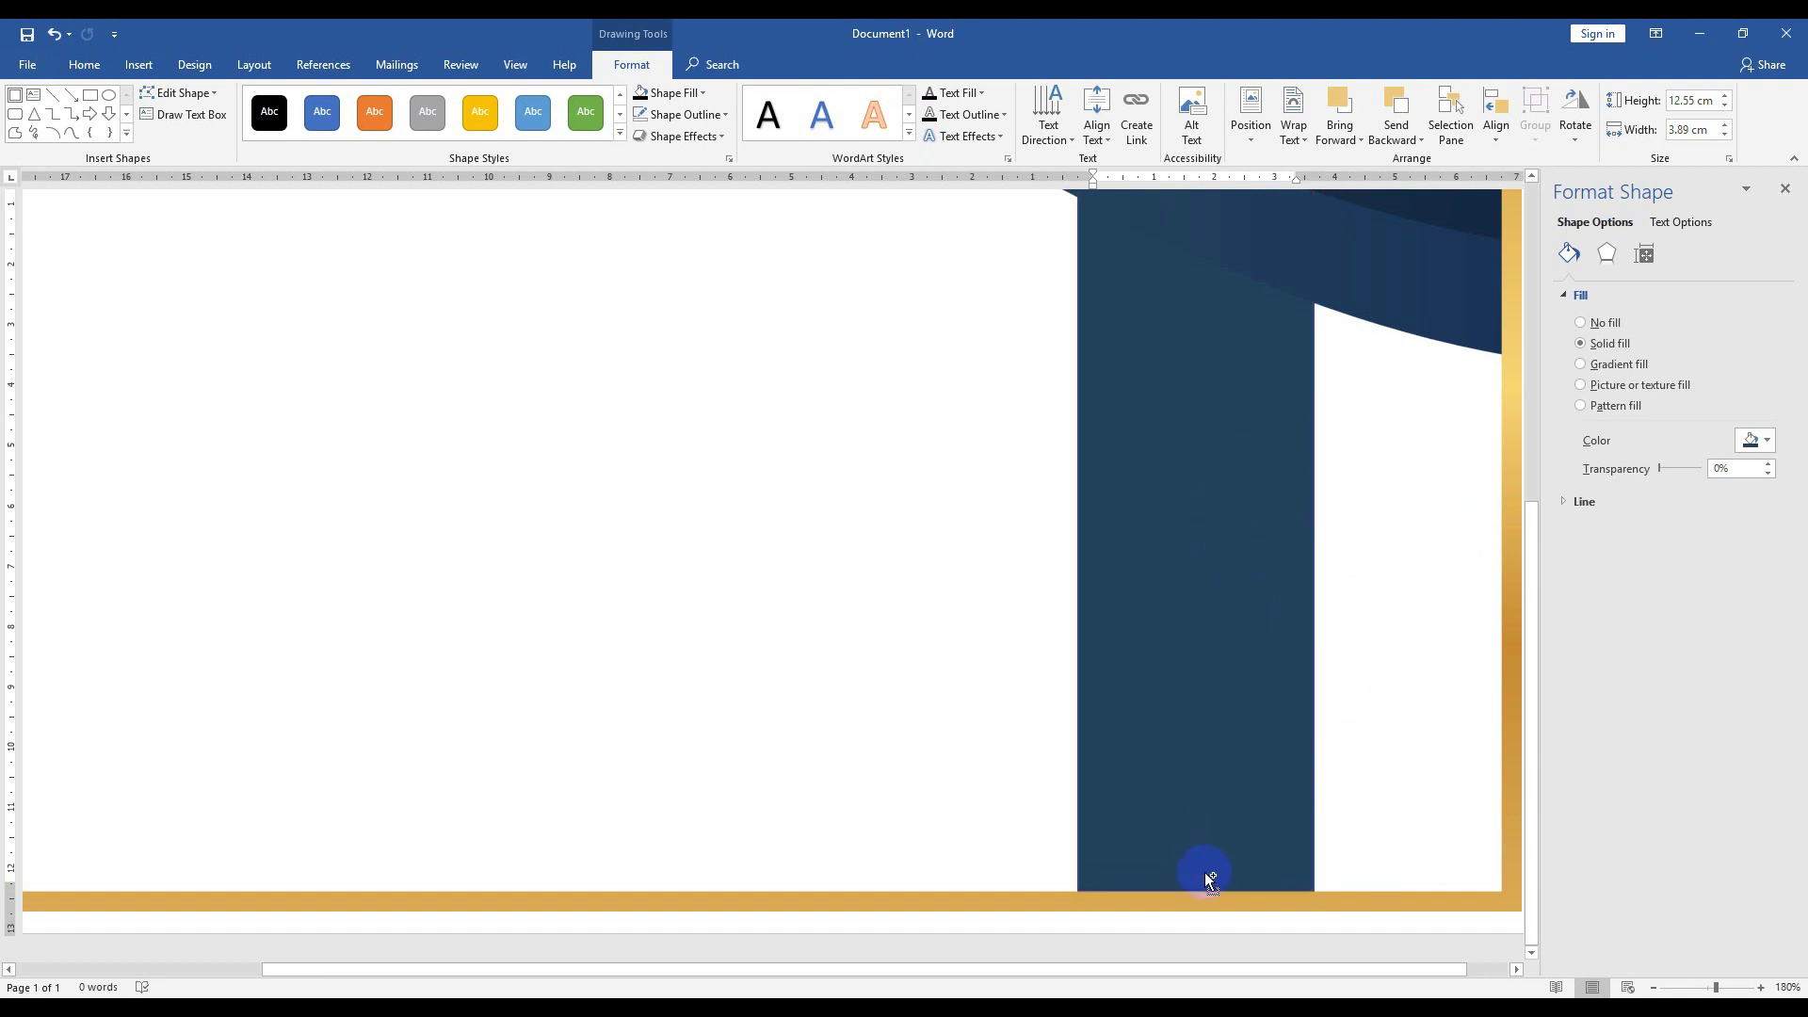
- Add a point mid-way along the bottom edge and pull it up to cut a V notch
{"action": "scroll", "coordinate": [1205, 872], "scroll_direction": "up", "scroll_amount": 4, "text": "ctrl"}
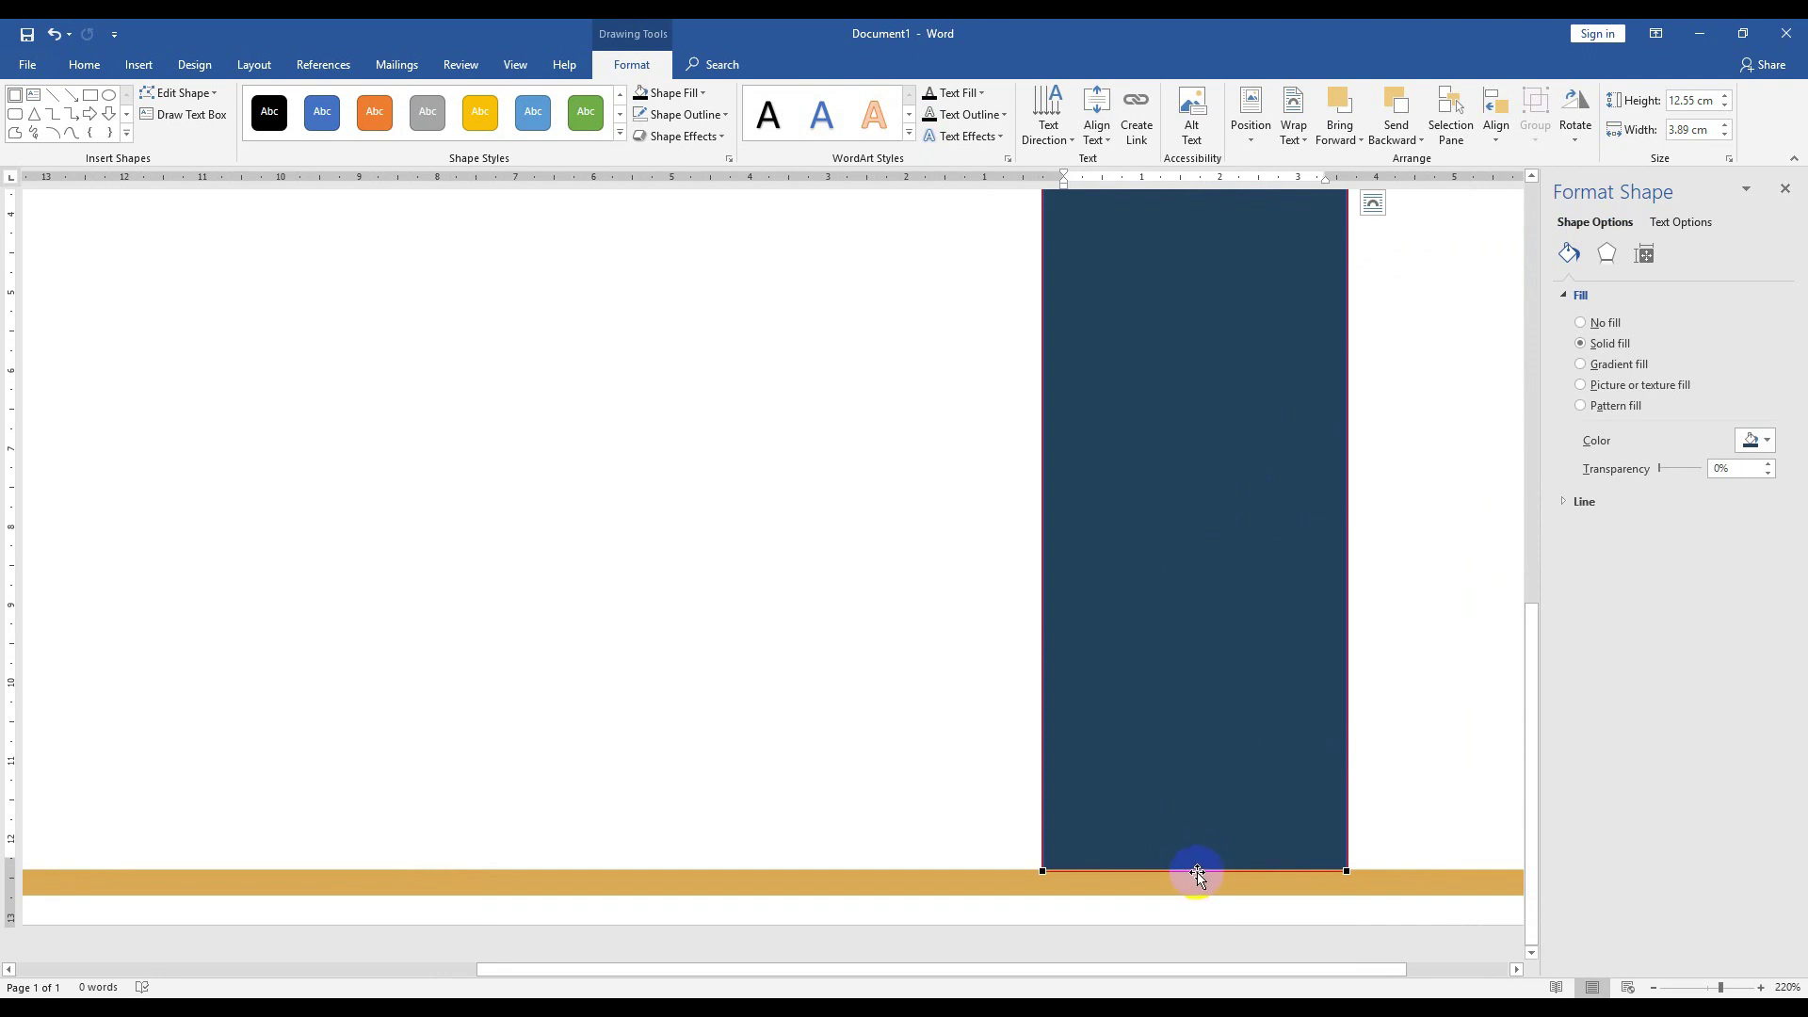
{"action": "right_click", "coordinate": [1196, 871]}
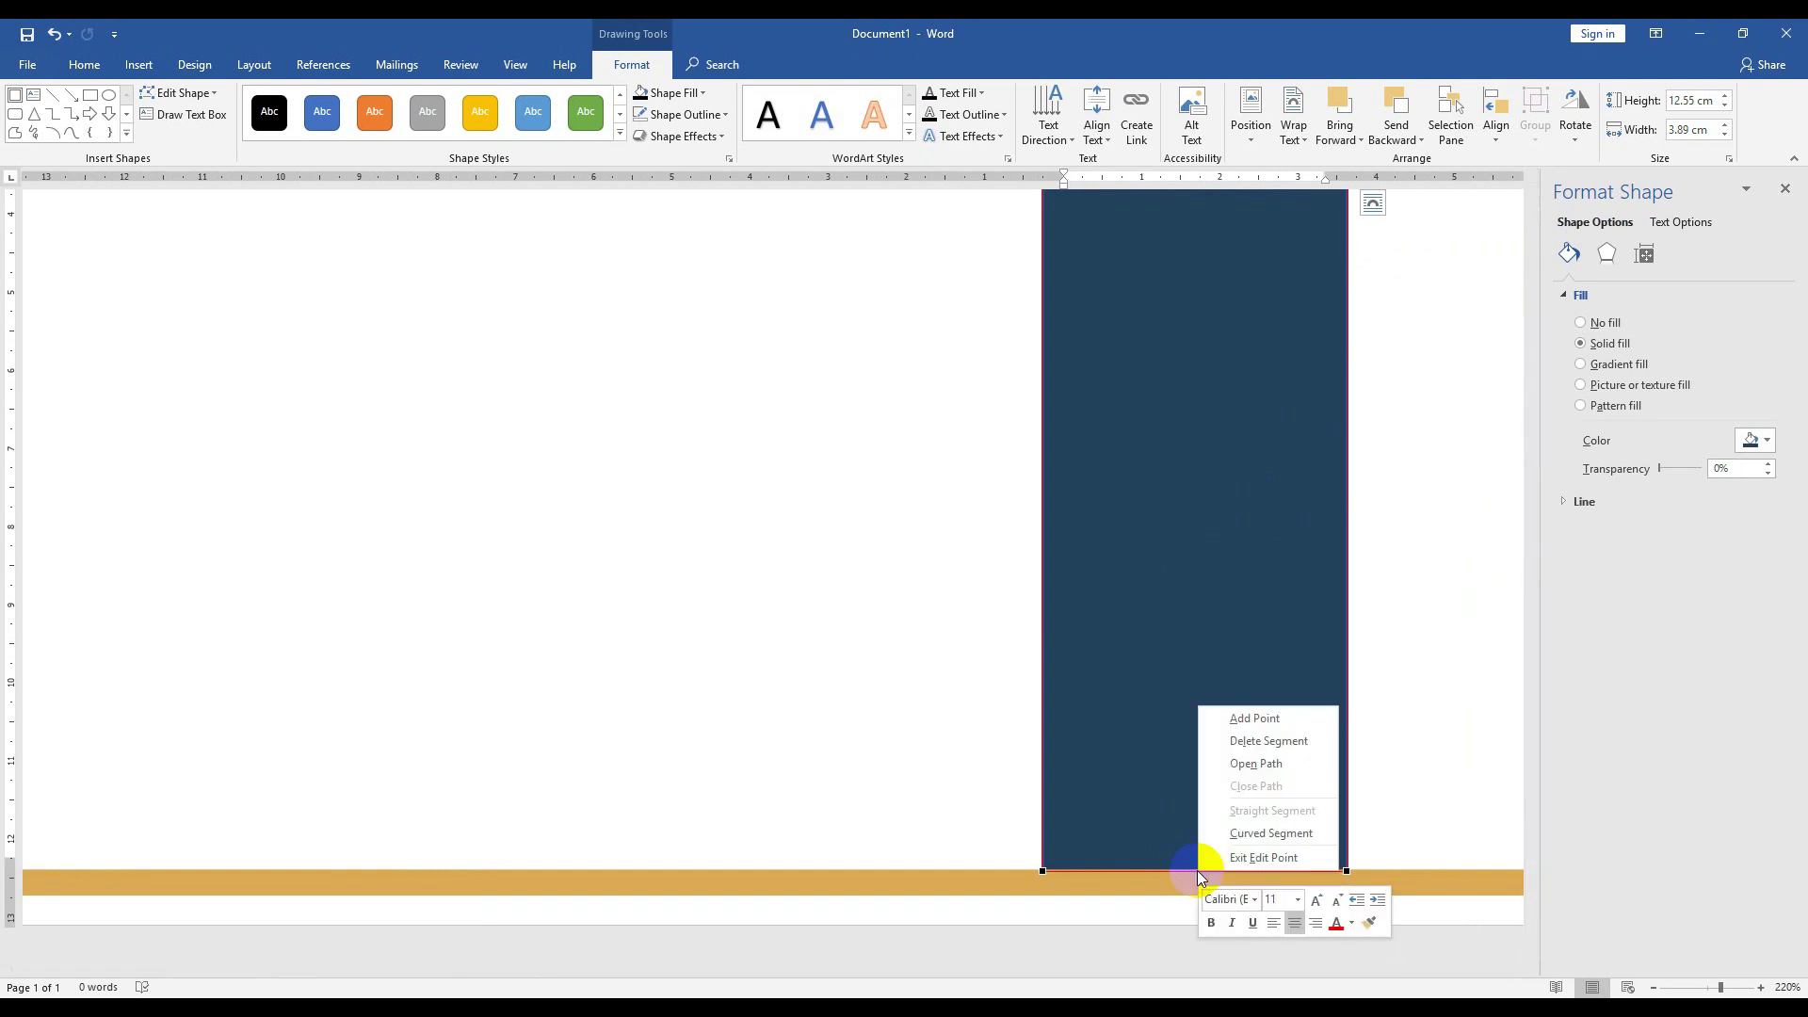
{"action": "left_click", "coordinate": [1236, 725]}
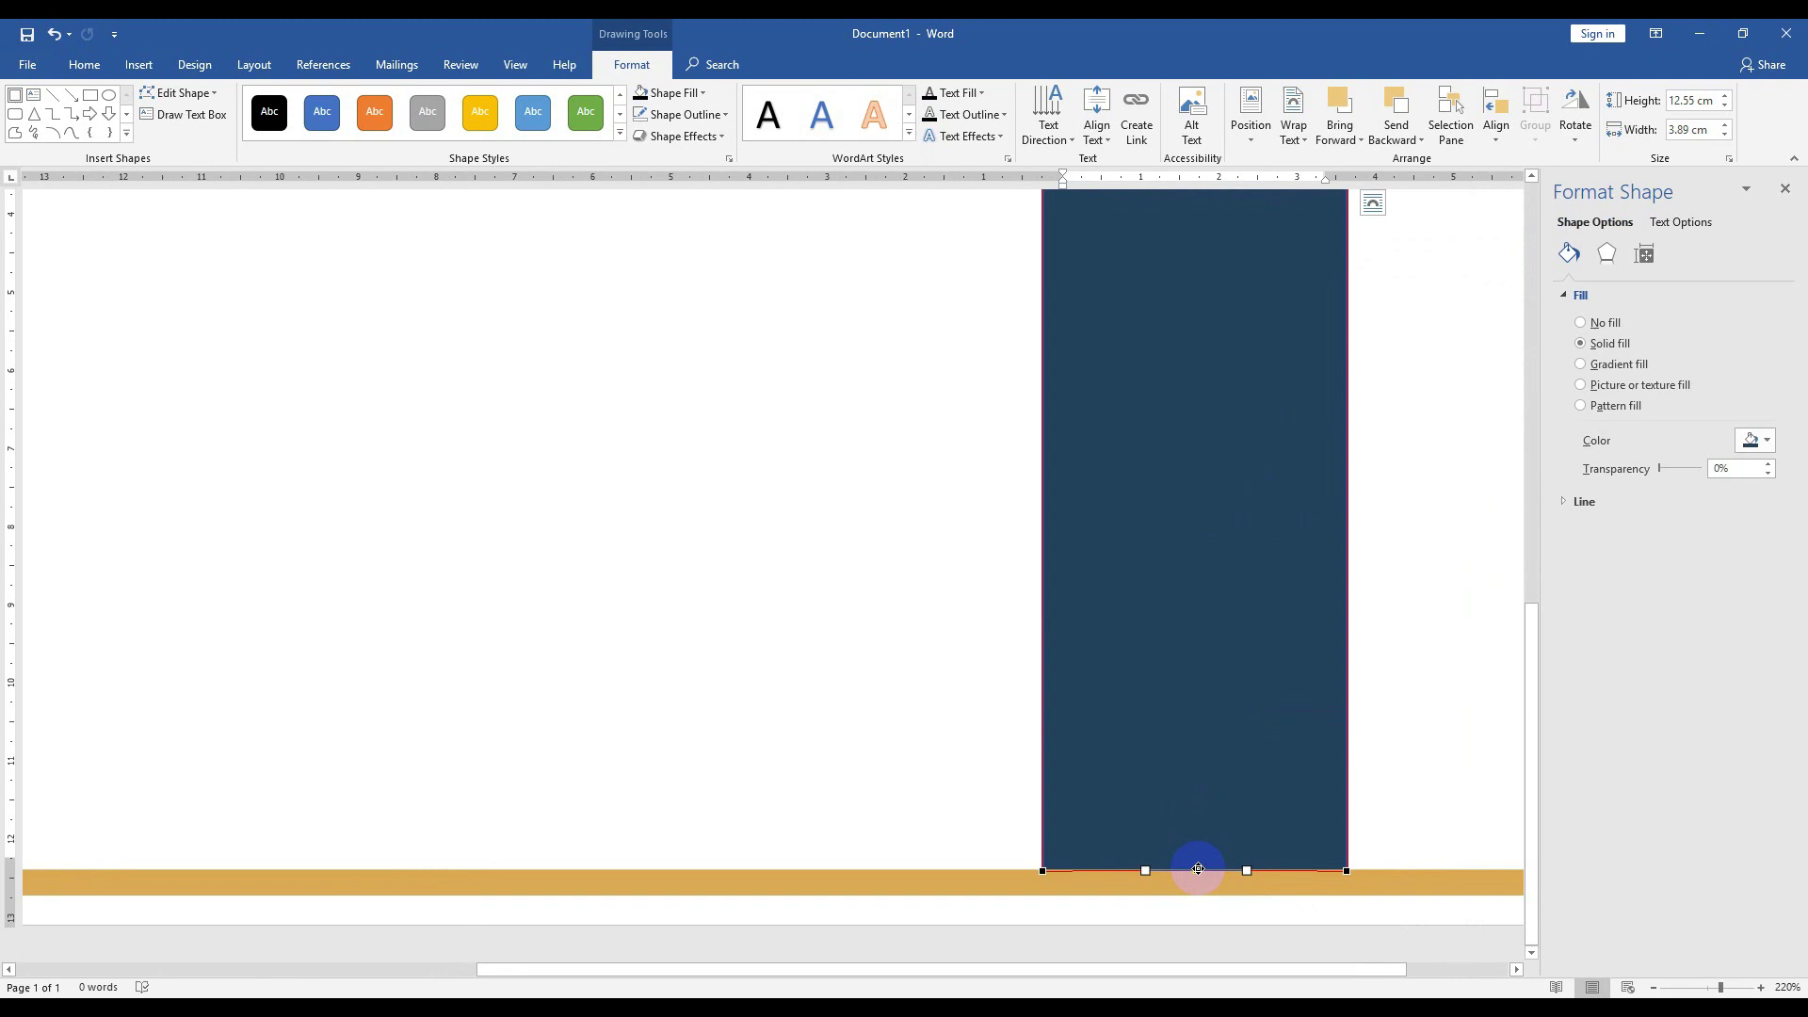
{"action": "left_click_drag", "start_coordinate": [1197, 860], "coordinate": [1193, 758]}
{"action": "scroll", "coordinate": [1261, 775], "scroll_direction": "down", "scroll_amount": 8}
{"action": "scroll", "coordinate": [1257, 775], "scroll_direction": "down", "scroll_amount": 3}
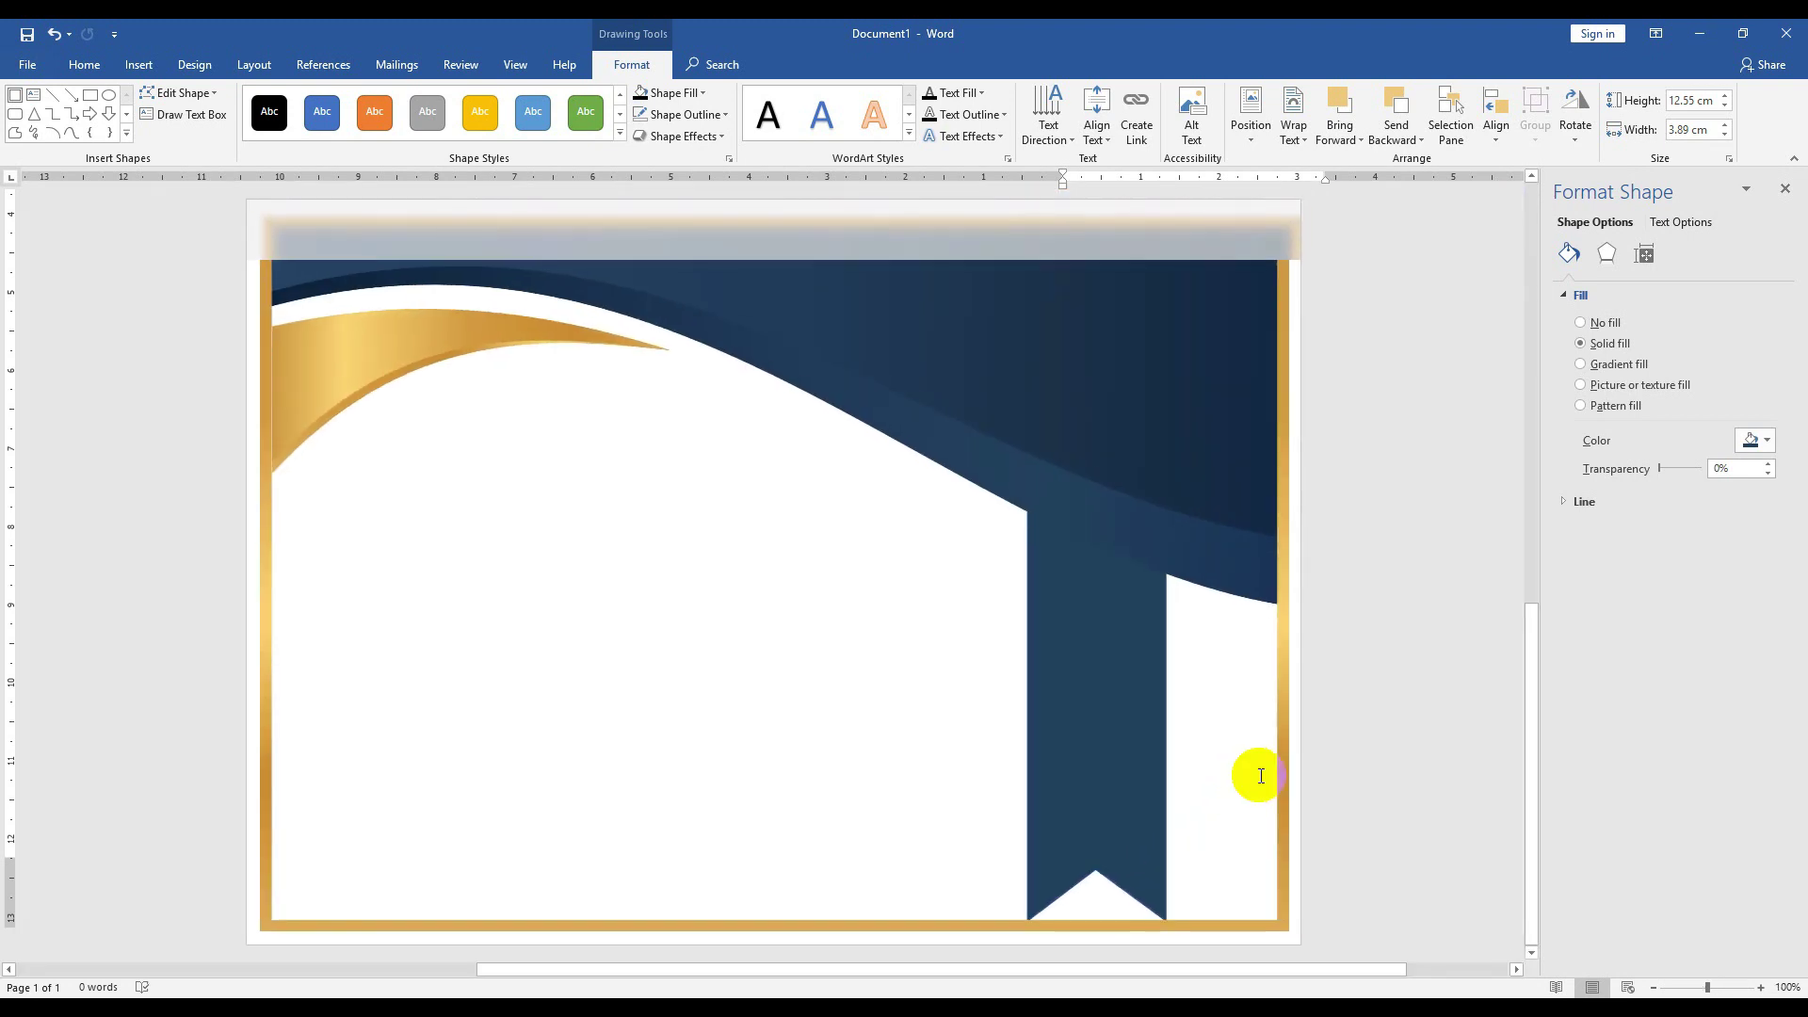
{"action": "scroll", "coordinate": [1259, 776], "scroll_direction": "down", "scroll_amount": 3}
{"action": "scroll", "coordinate": [1259, 775], "scroll_direction": "down", "scroll_amount": 2}
{"action": "left_click", "coordinate": [1322, 789]}
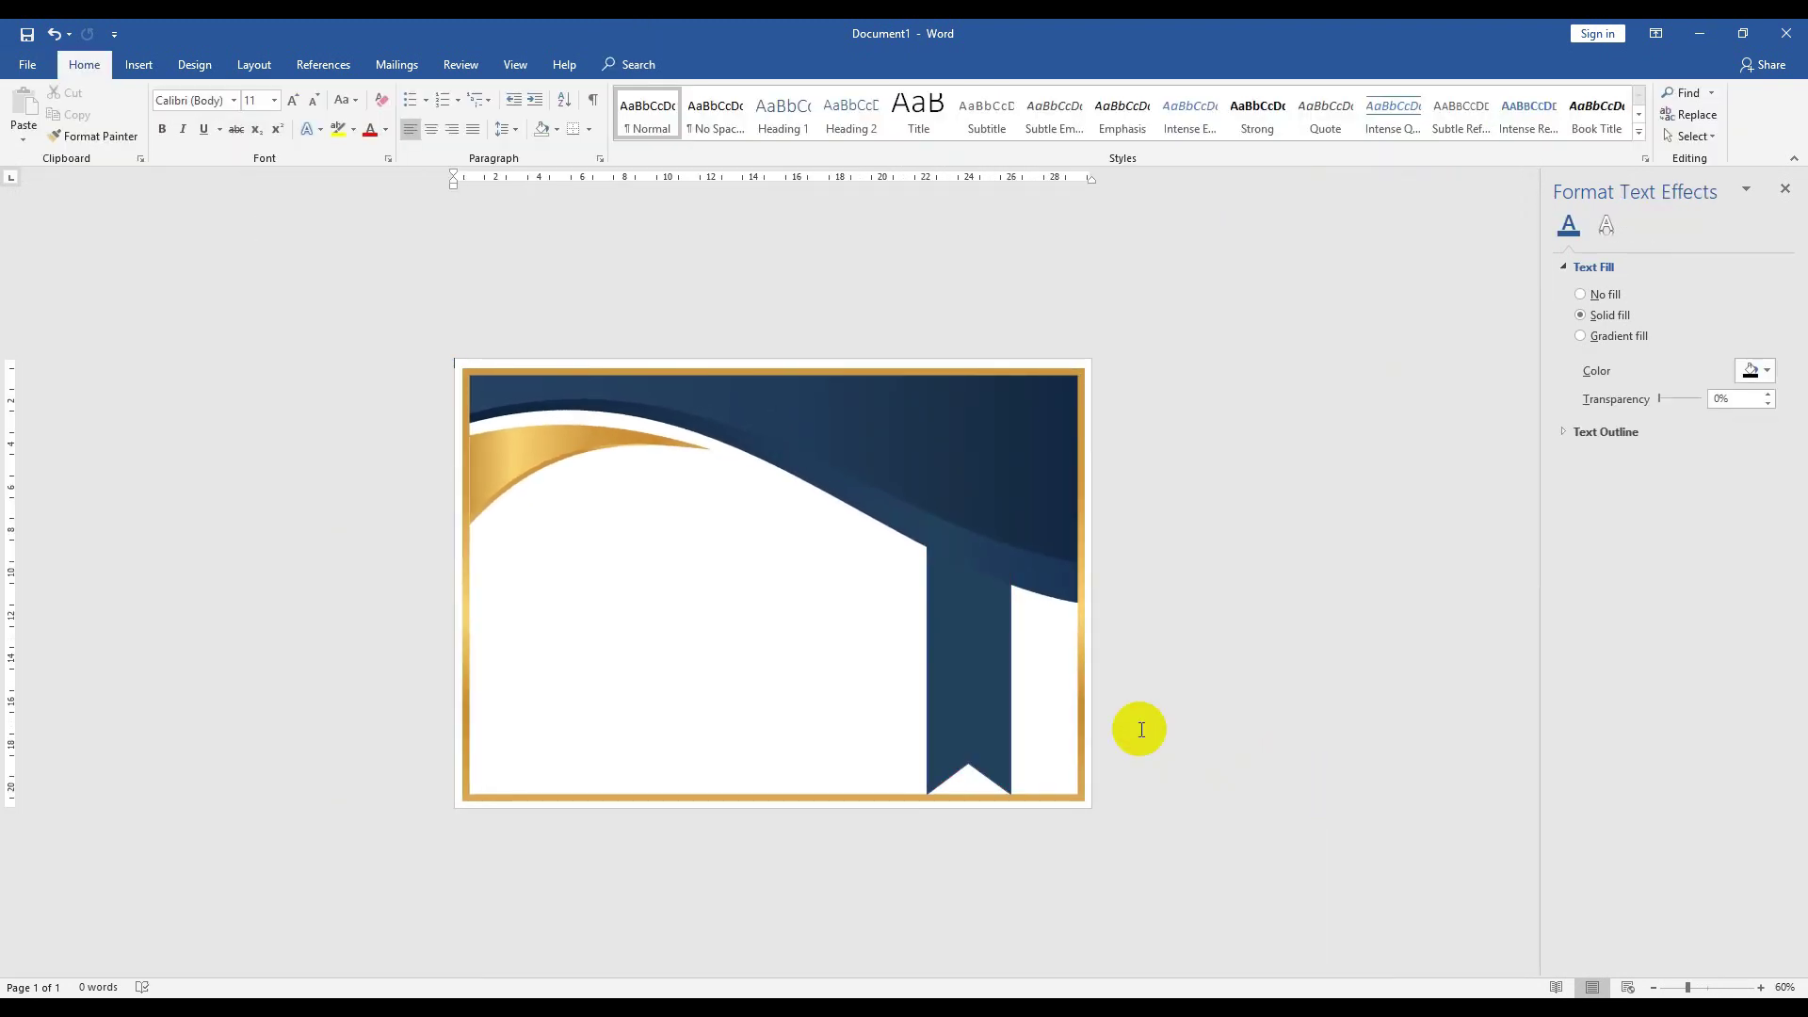
- Insert the reward.png picture from the Desktop
{"action": "scroll", "coordinate": [1139, 726], "scroll_direction": "up", "scroll_amount": 3}
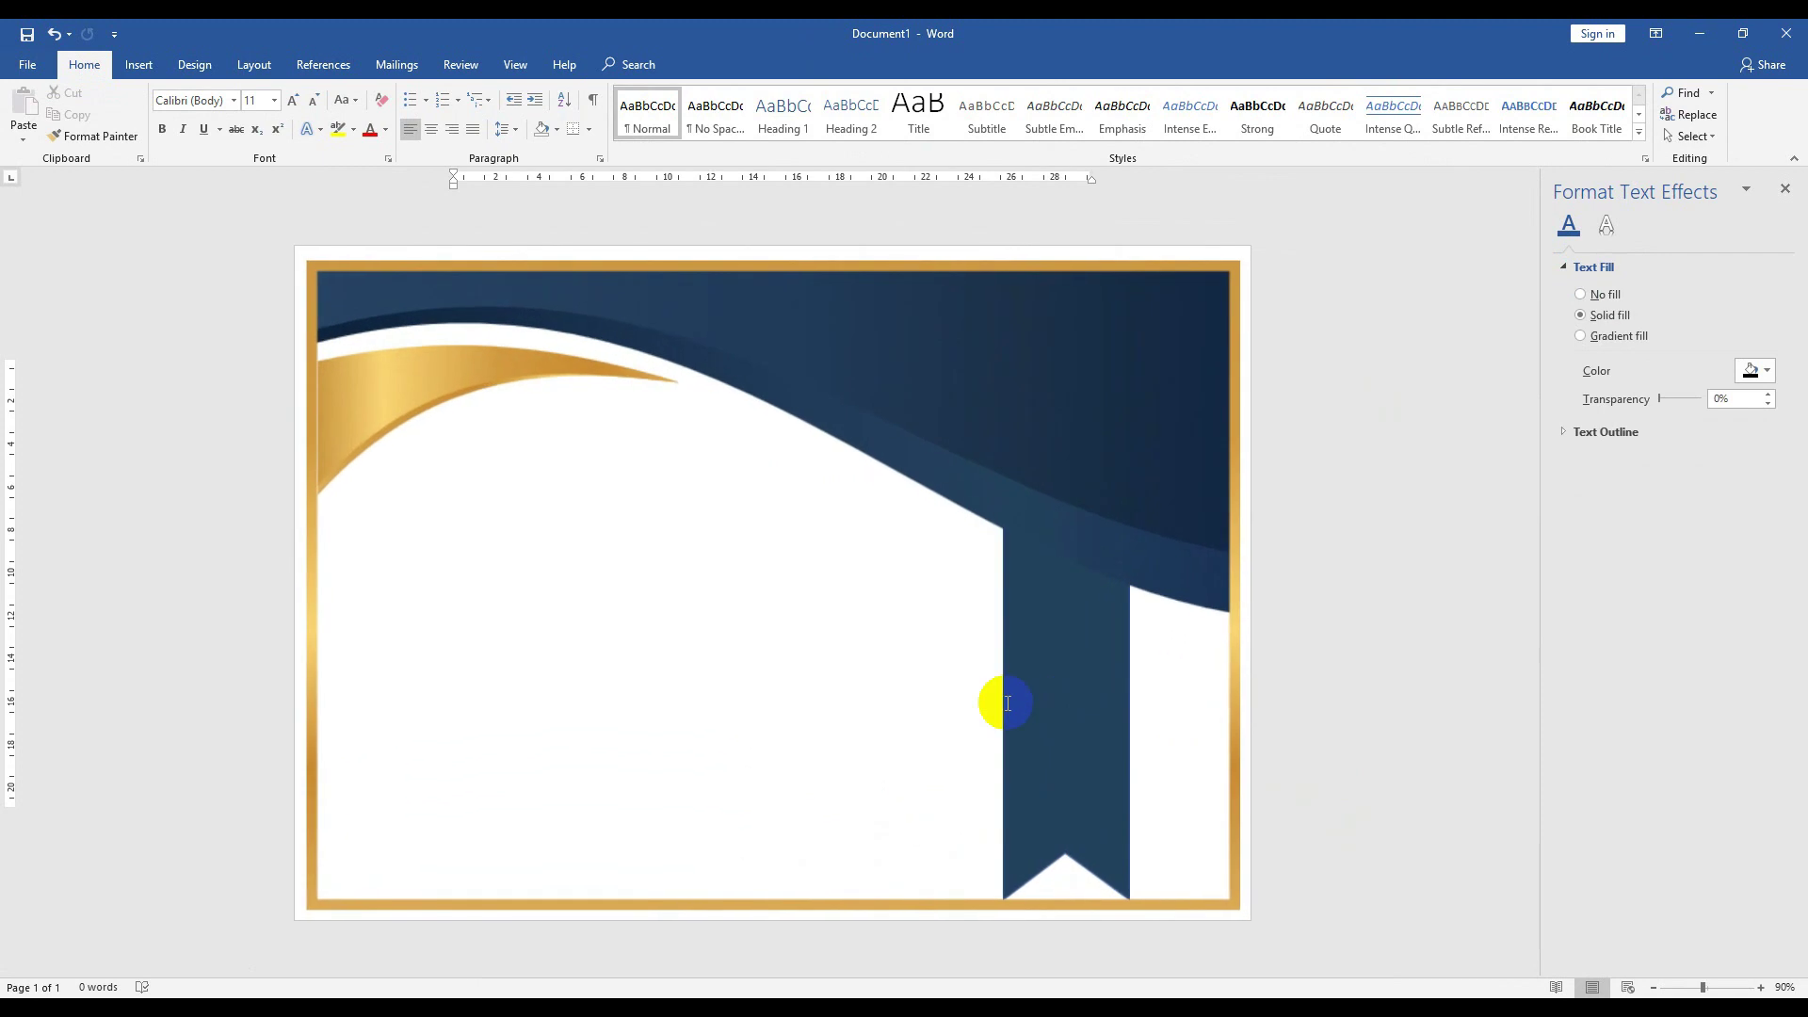
{"action": "left_click", "coordinate": [138, 66]}
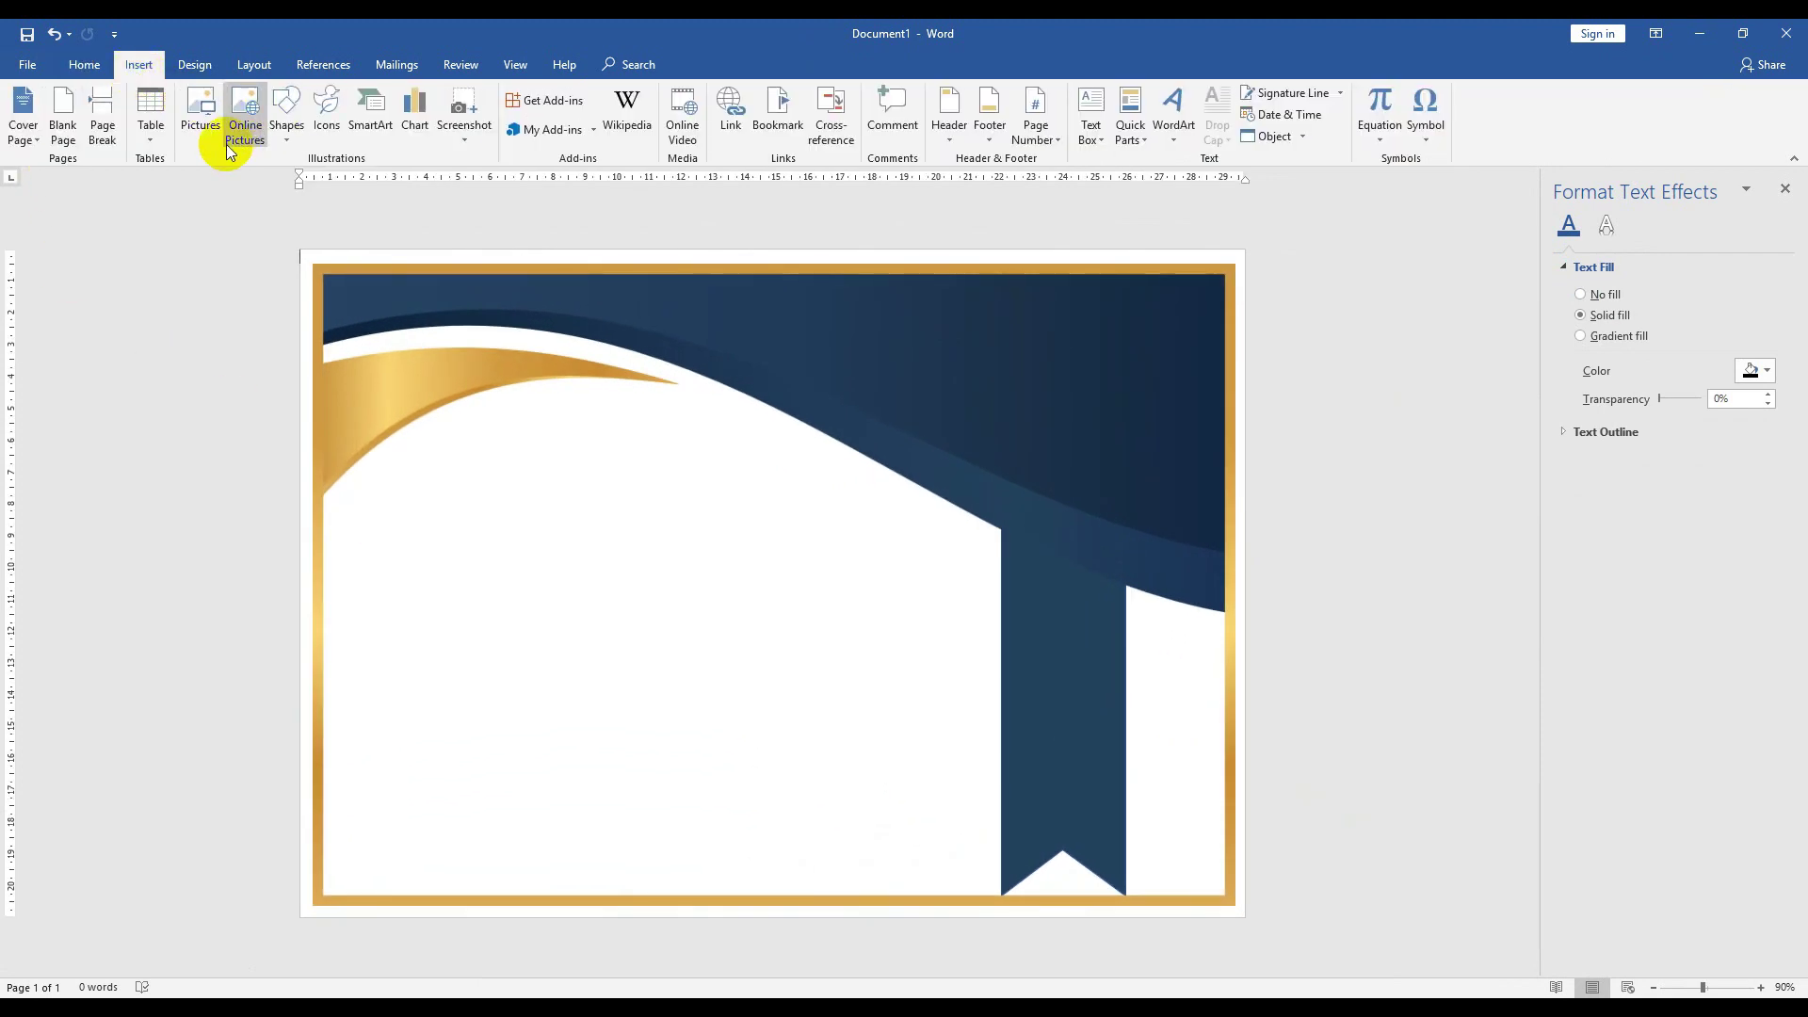
{"action": "left_click", "coordinate": [202, 122]}
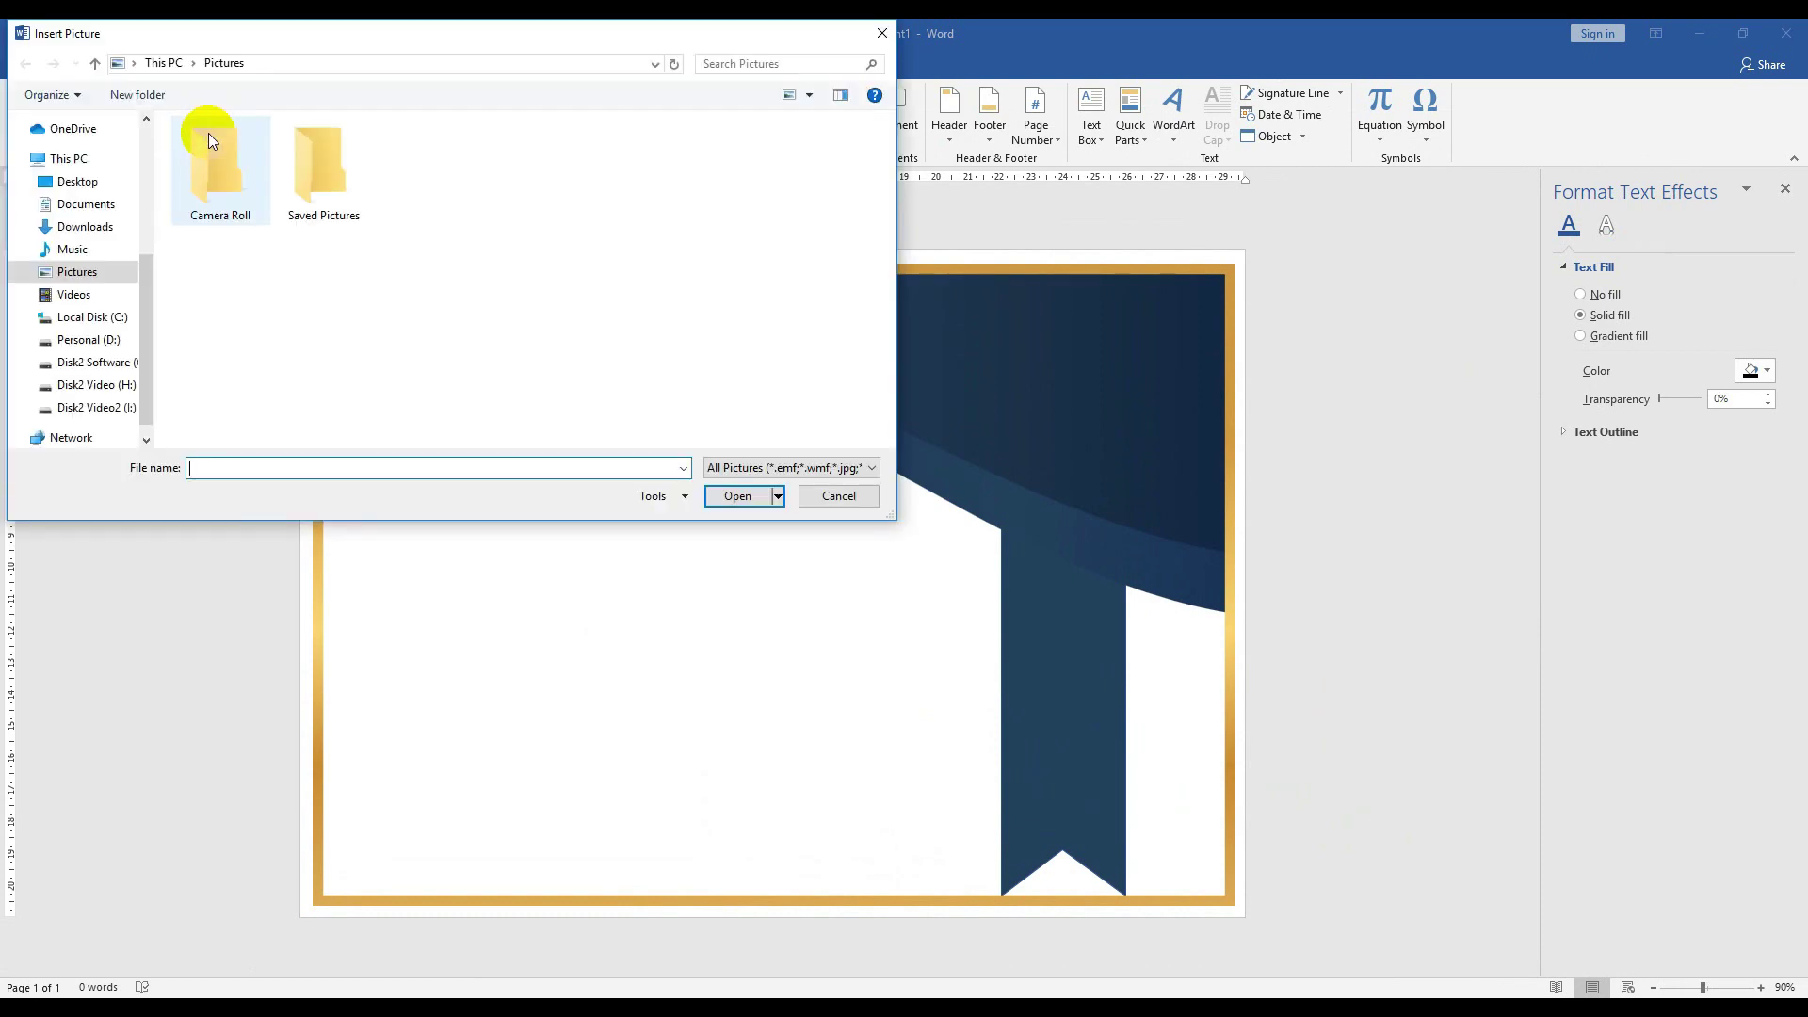
{"action": "mouse_move", "coordinate": [84, 283]}
{"action": "left_click", "coordinate": [75, 182]}
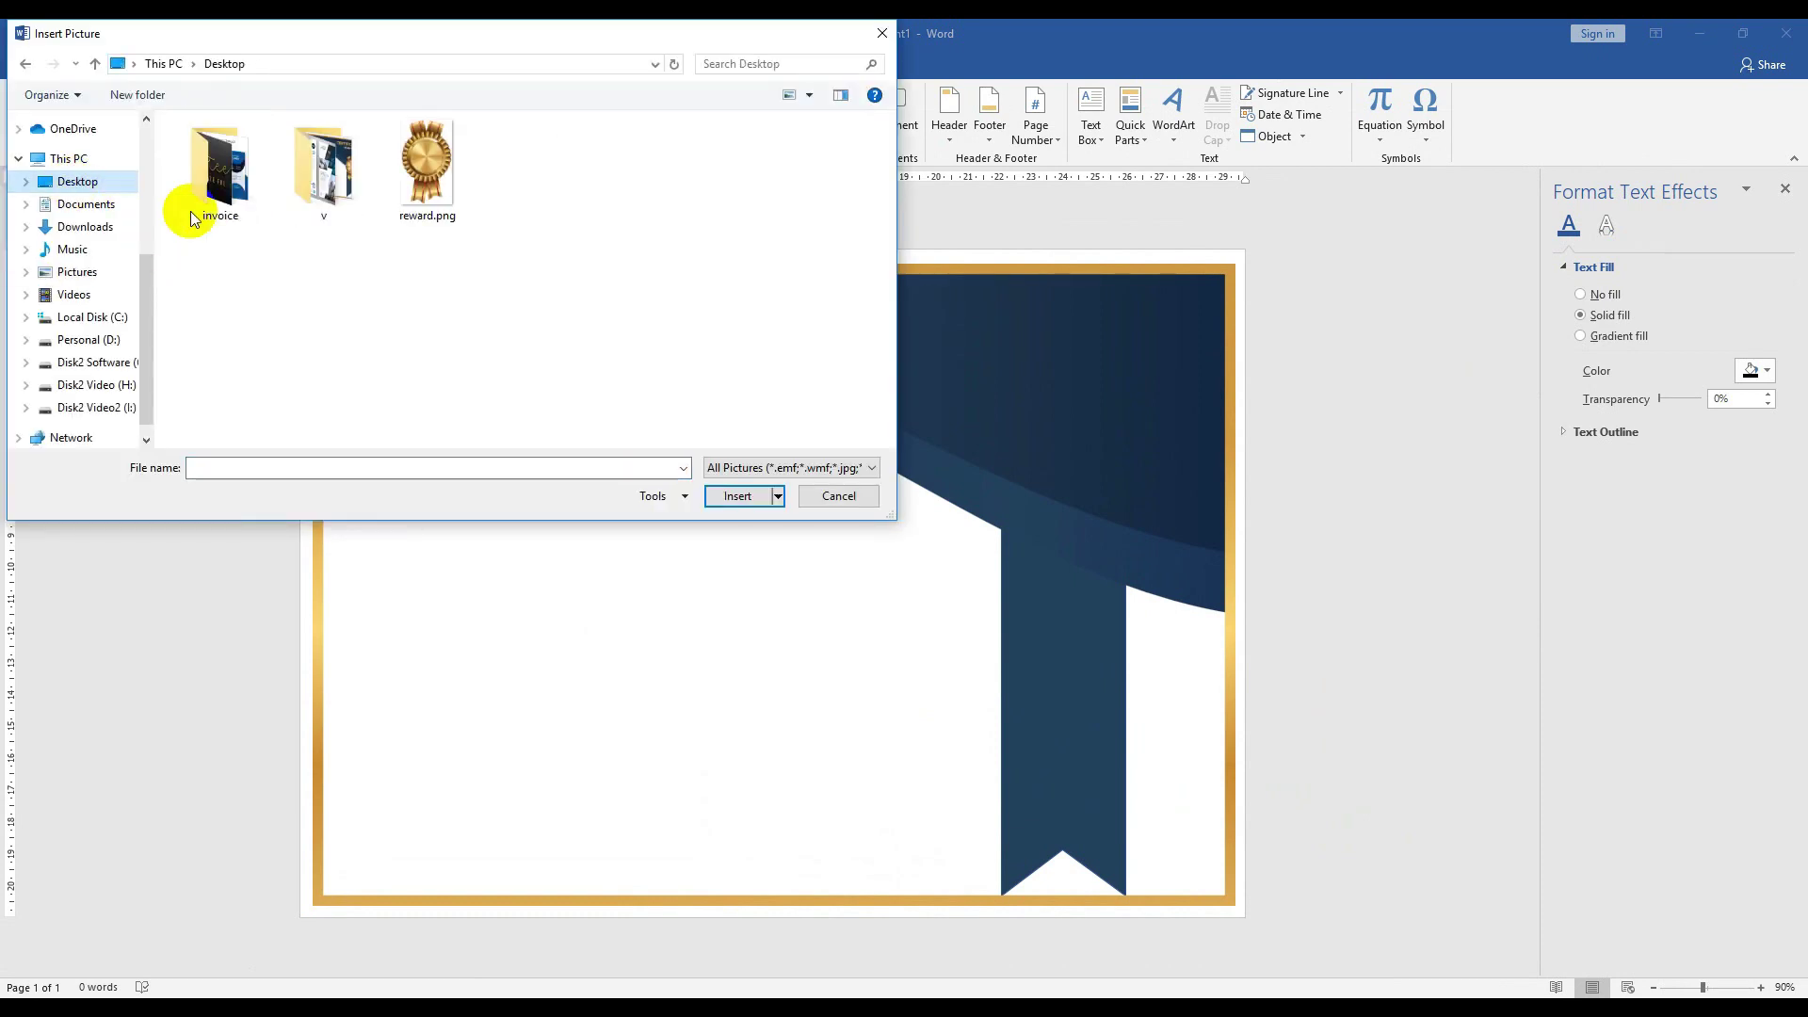
{"action": "double_click", "coordinate": [416, 156]}
- Set the medal picture's text wrapping to In Front of Text
{"action": "left_click", "coordinate": [506, 482]}
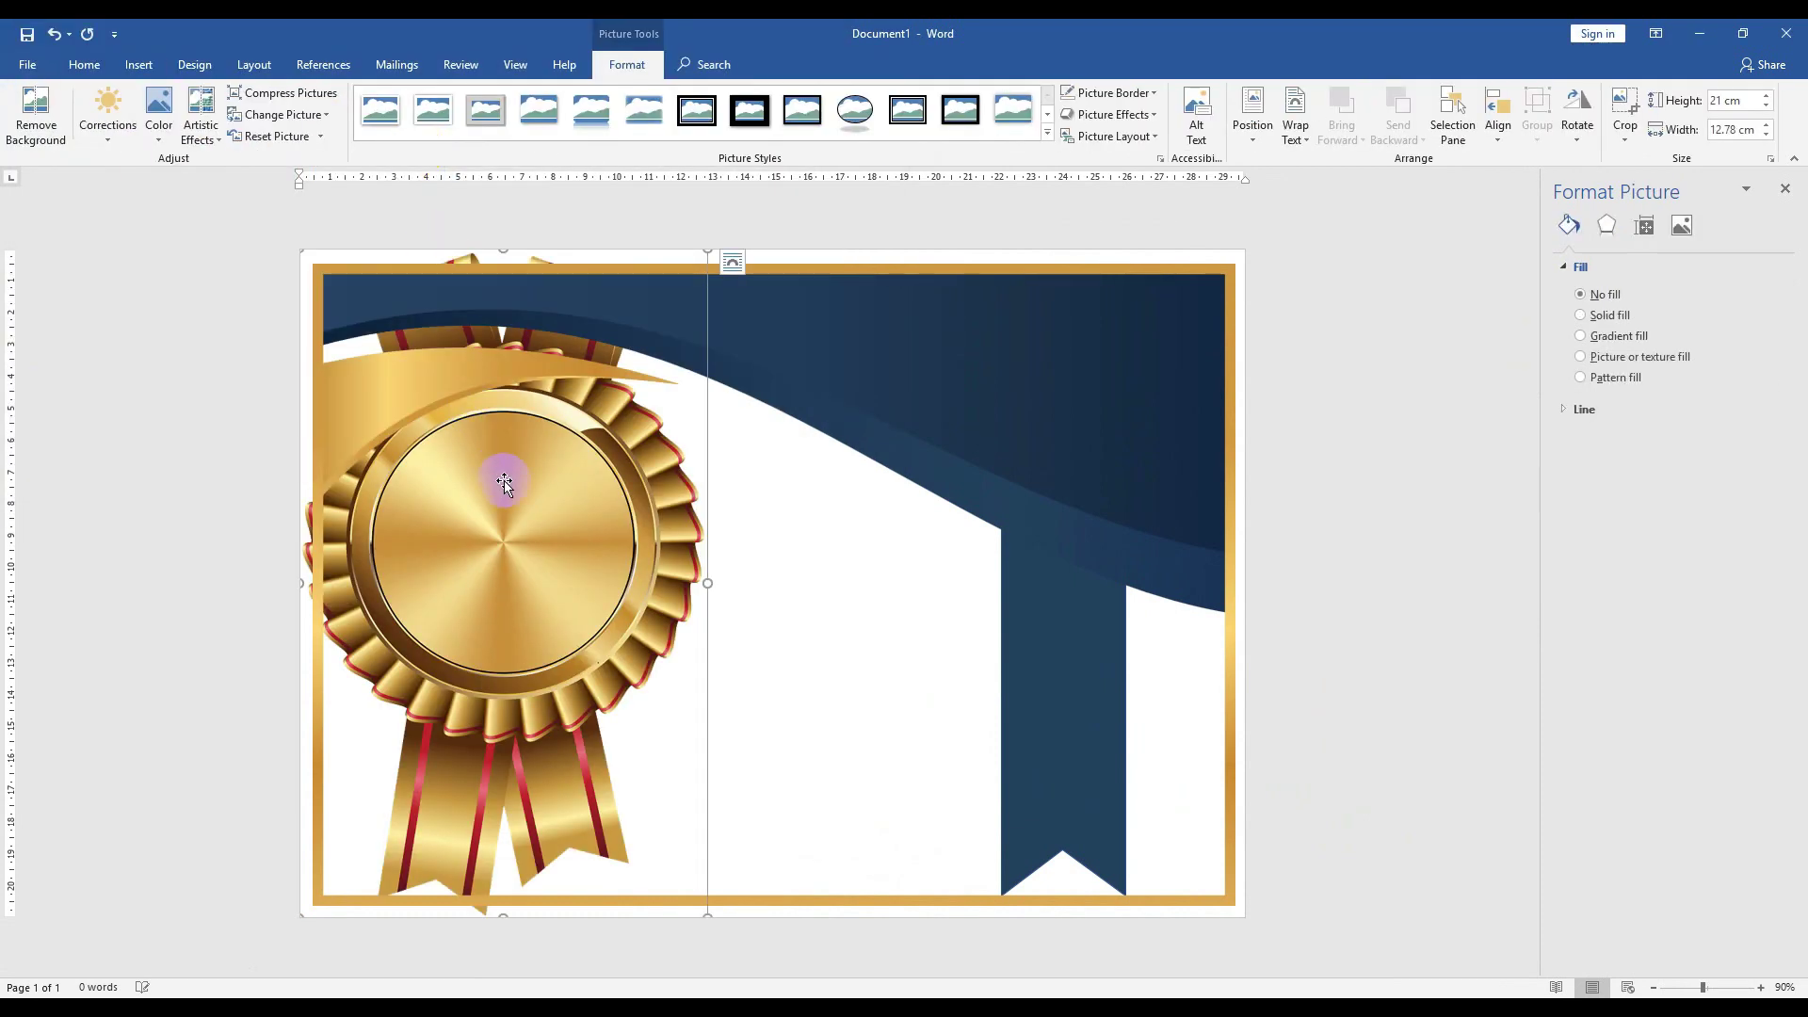
{"action": "right_click", "coordinate": [519, 509]}
{"action": "mouse_move", "coordinate": [577, 802]}
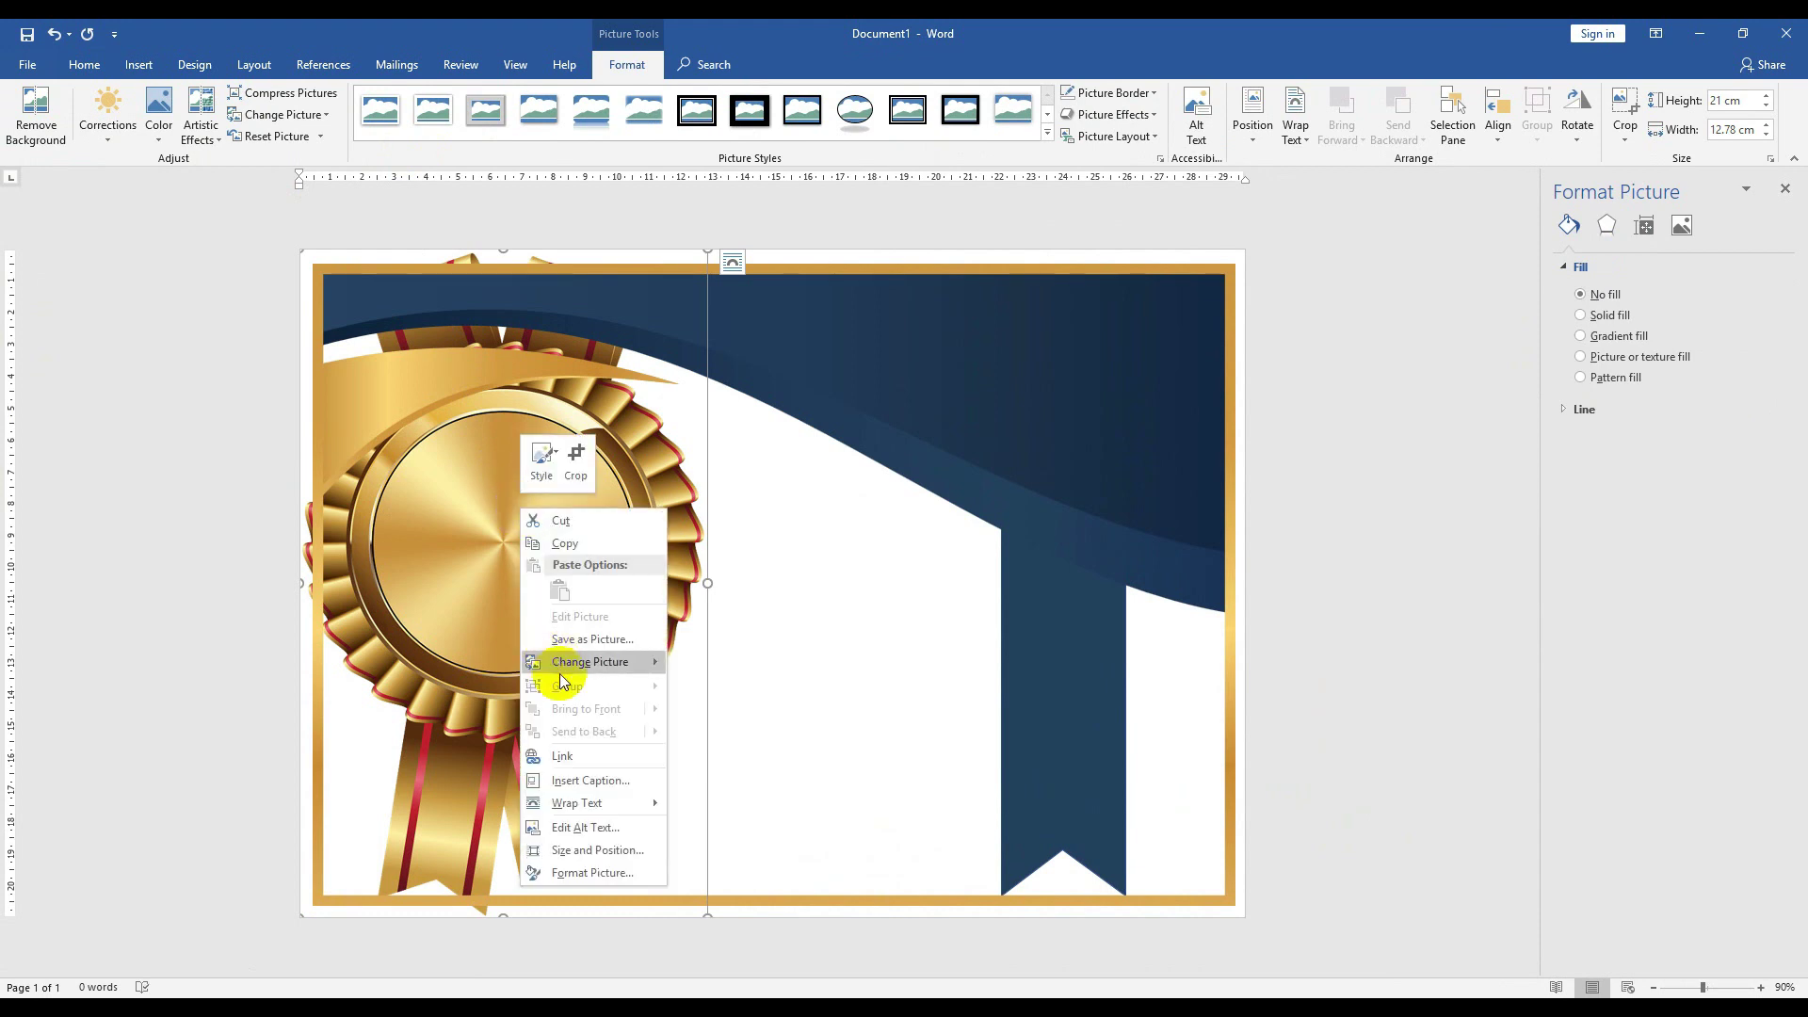
{"action": "left_click", "coordinate": [763, 865]}
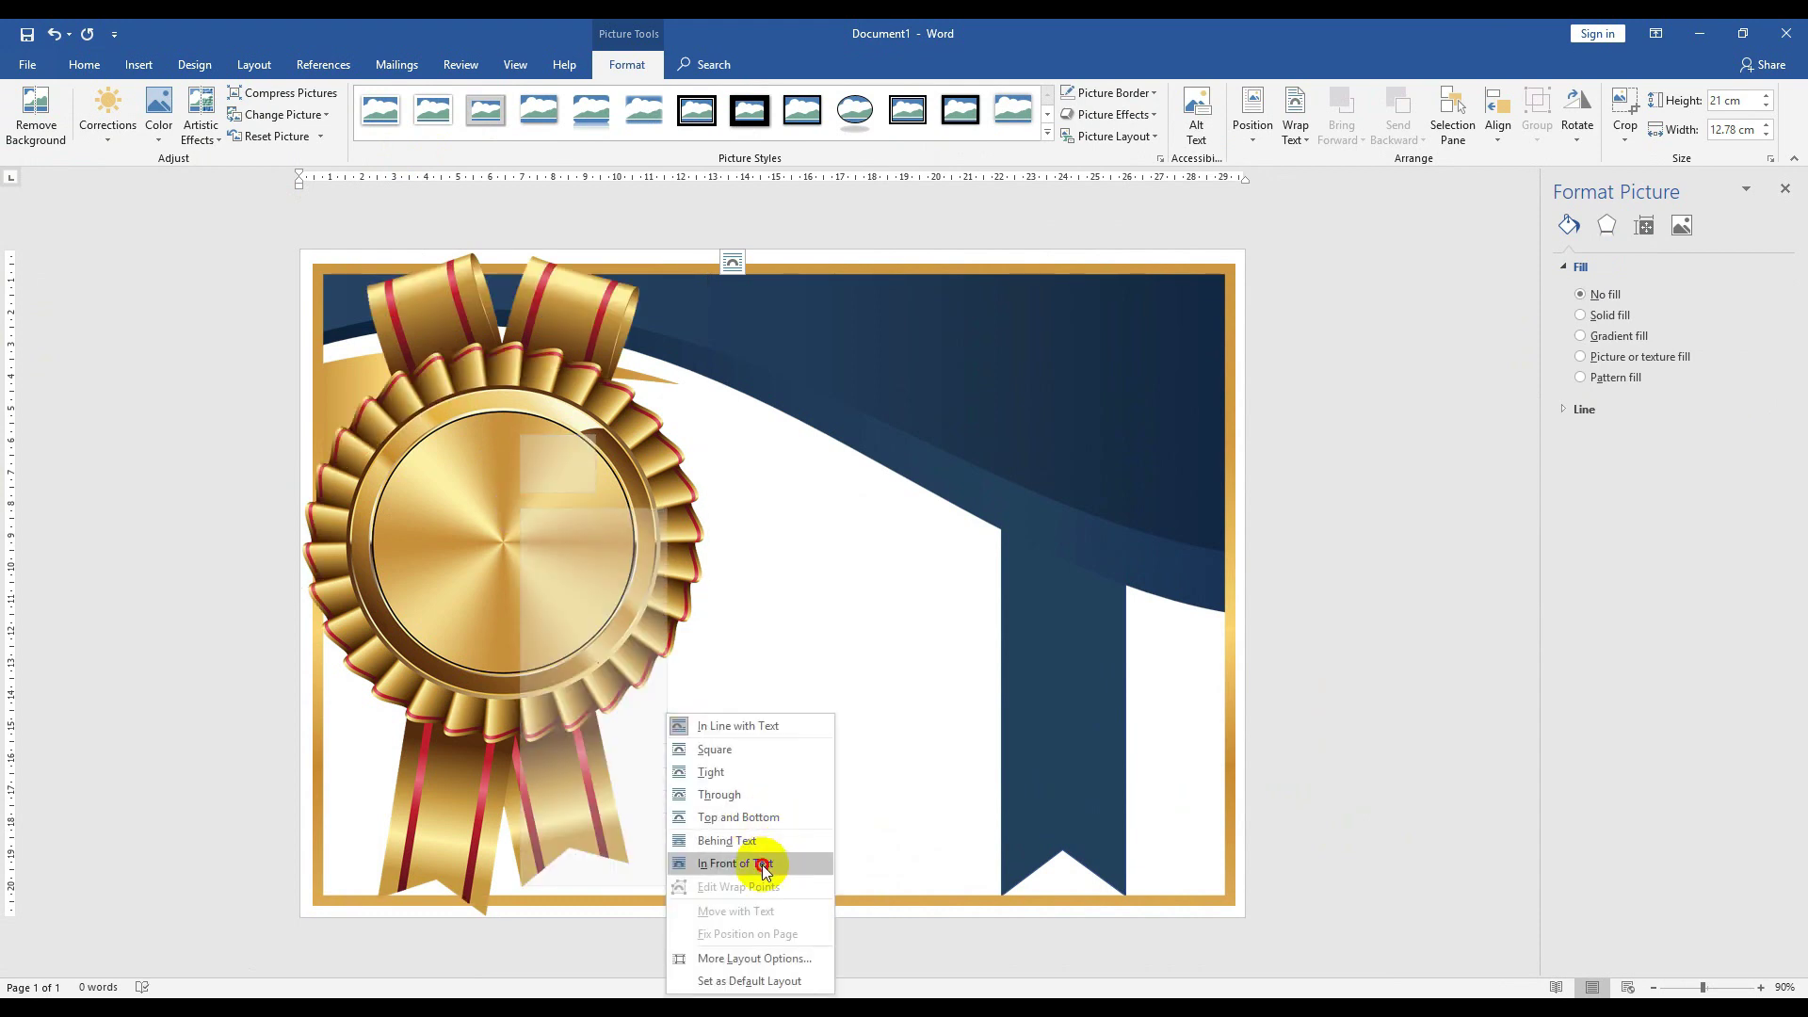
- Shrink the medal to 8.47 × 5.15 cm and place it atop the navy ribbon
{"action": "left_click", "coordinate": [503, 570]}
{"action": "left_click_drag", "start_coordinate": [504, 527], "coordinate": [971, 514]}
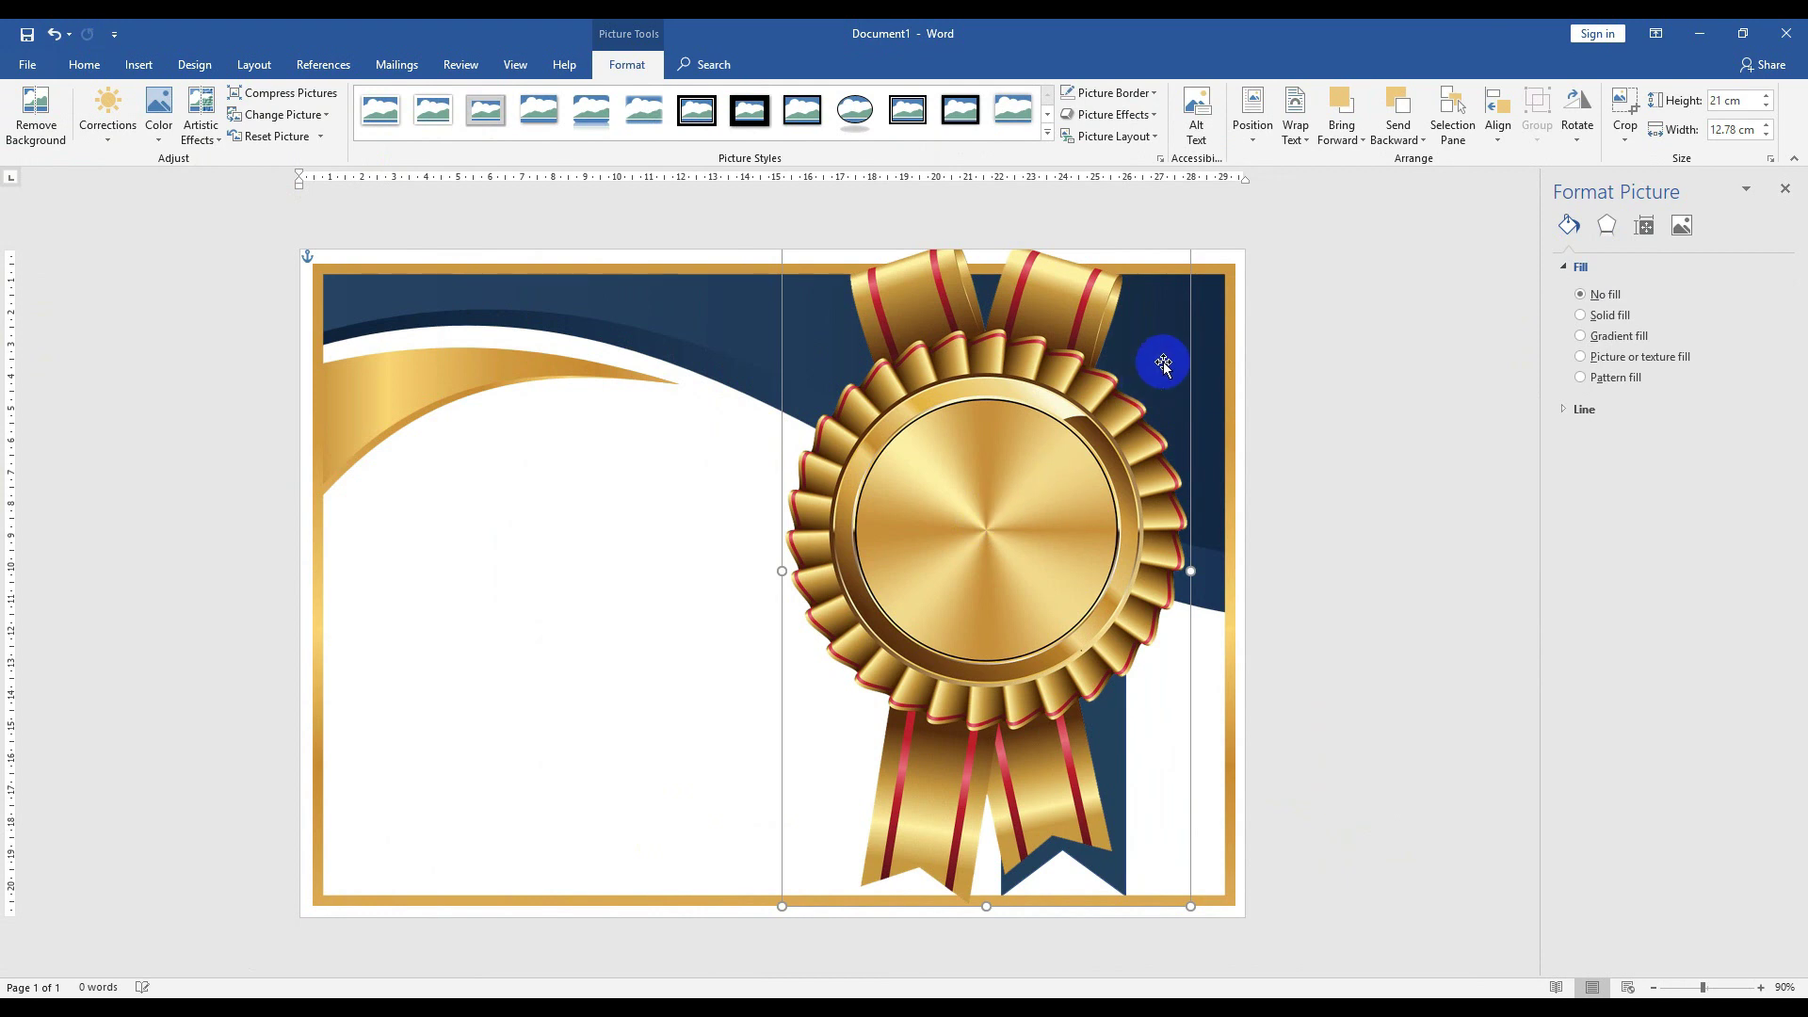
{"action": "left_click_drag", "start_coordinate": [1064, 379], "coordinate": [1059, 451]}
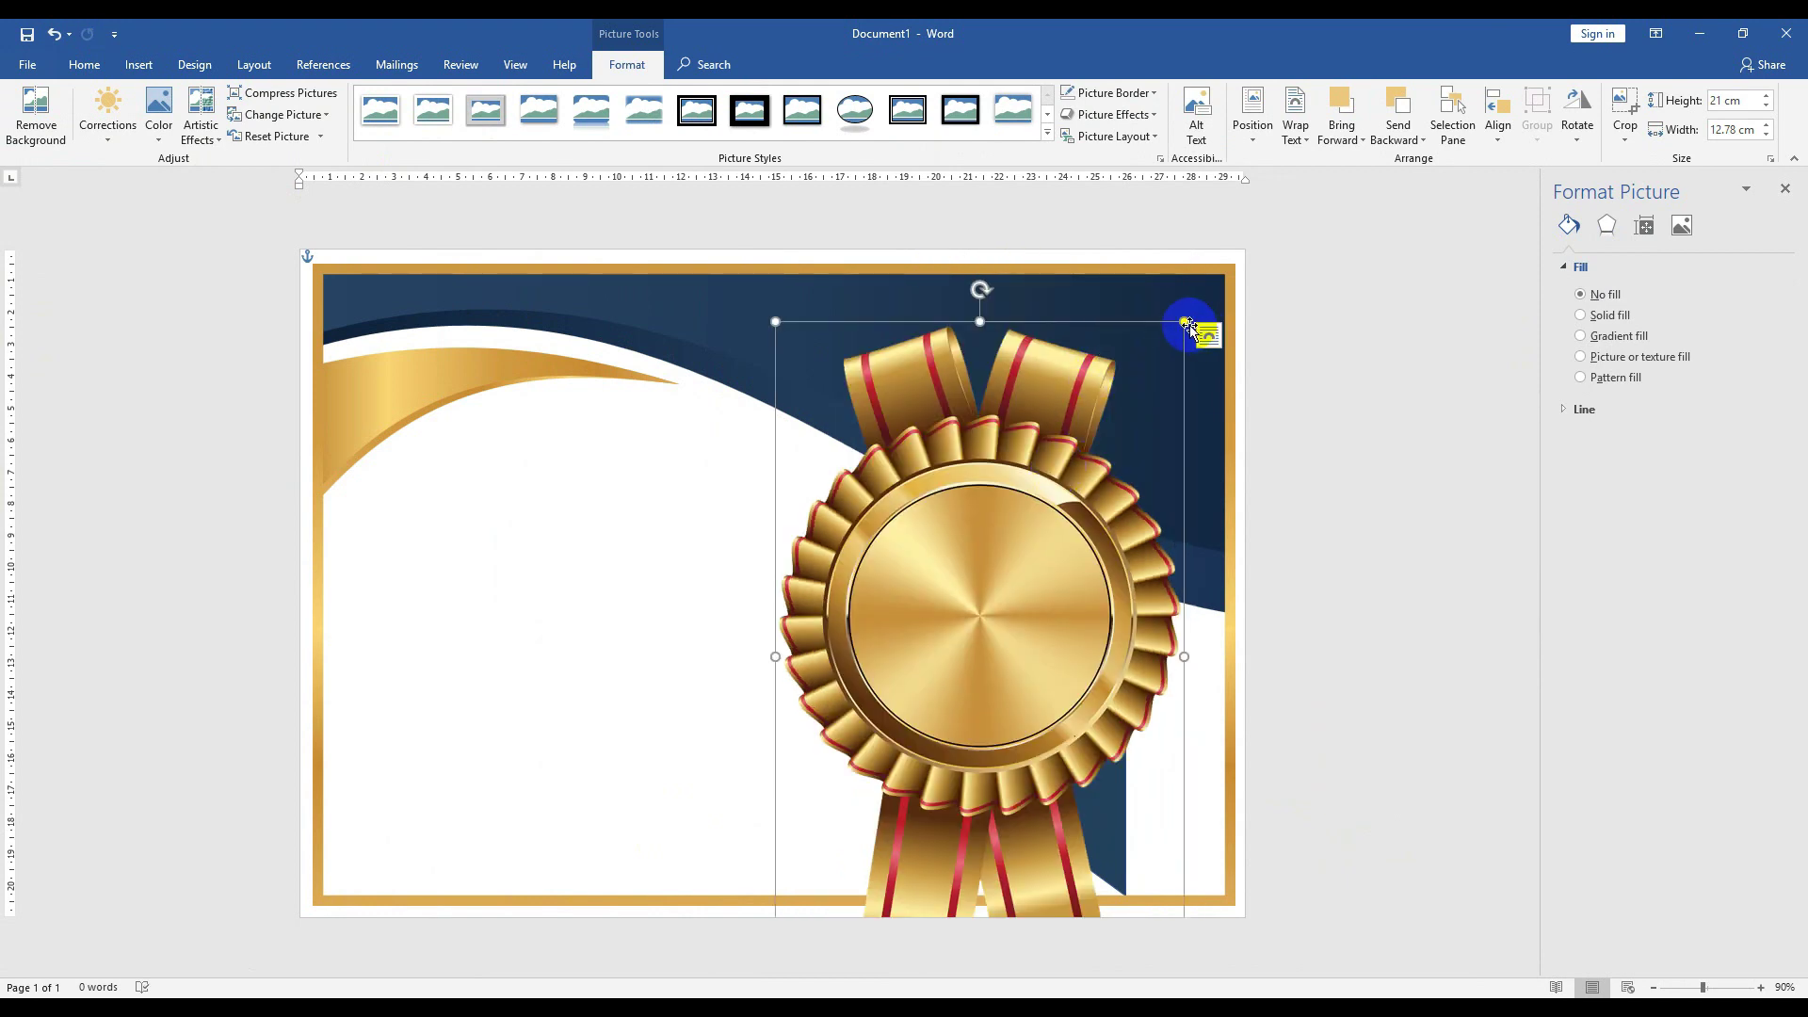
{"action": "left_click_drag", "start_coordinate": [1187, 324], "coordinate": [876, 744]}
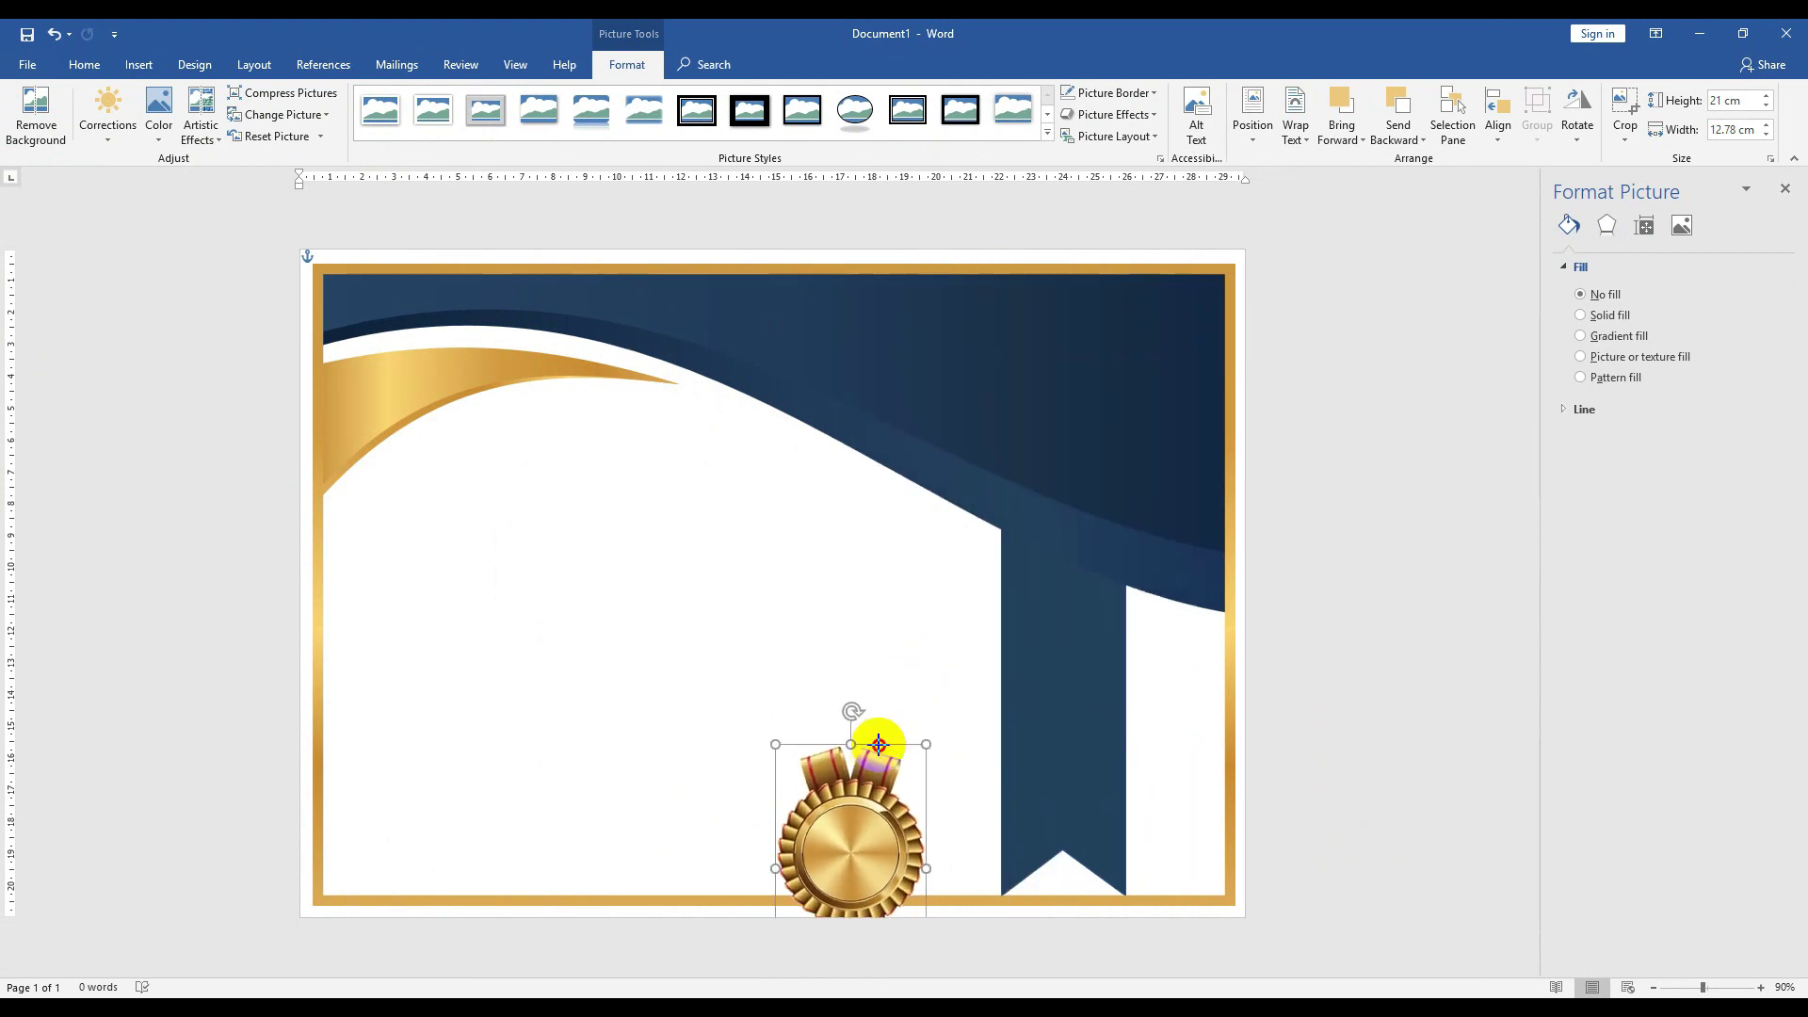
{"action": "left_click_drag", "start_coordinate": [870, 833], "coordinate": [1086, 530]}
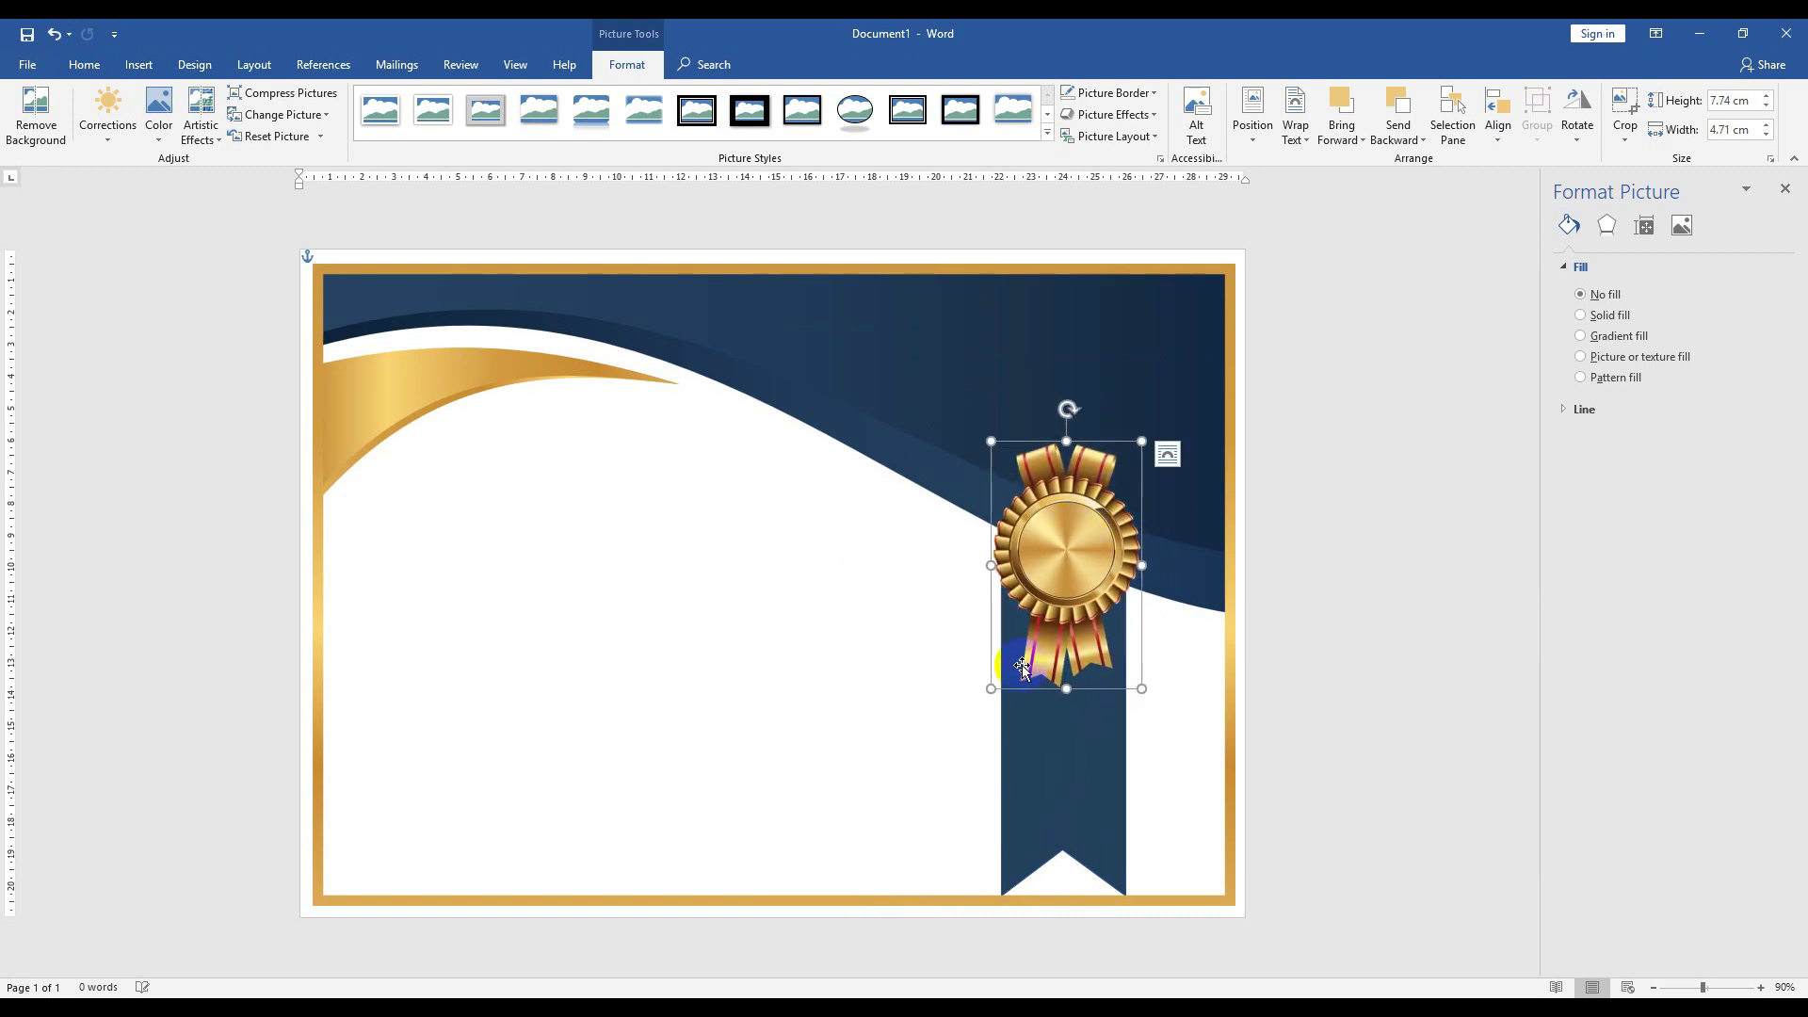
{"action": "left_click_drag", "start_coordinate": [990, 689], "coordinate": [976, 712]}
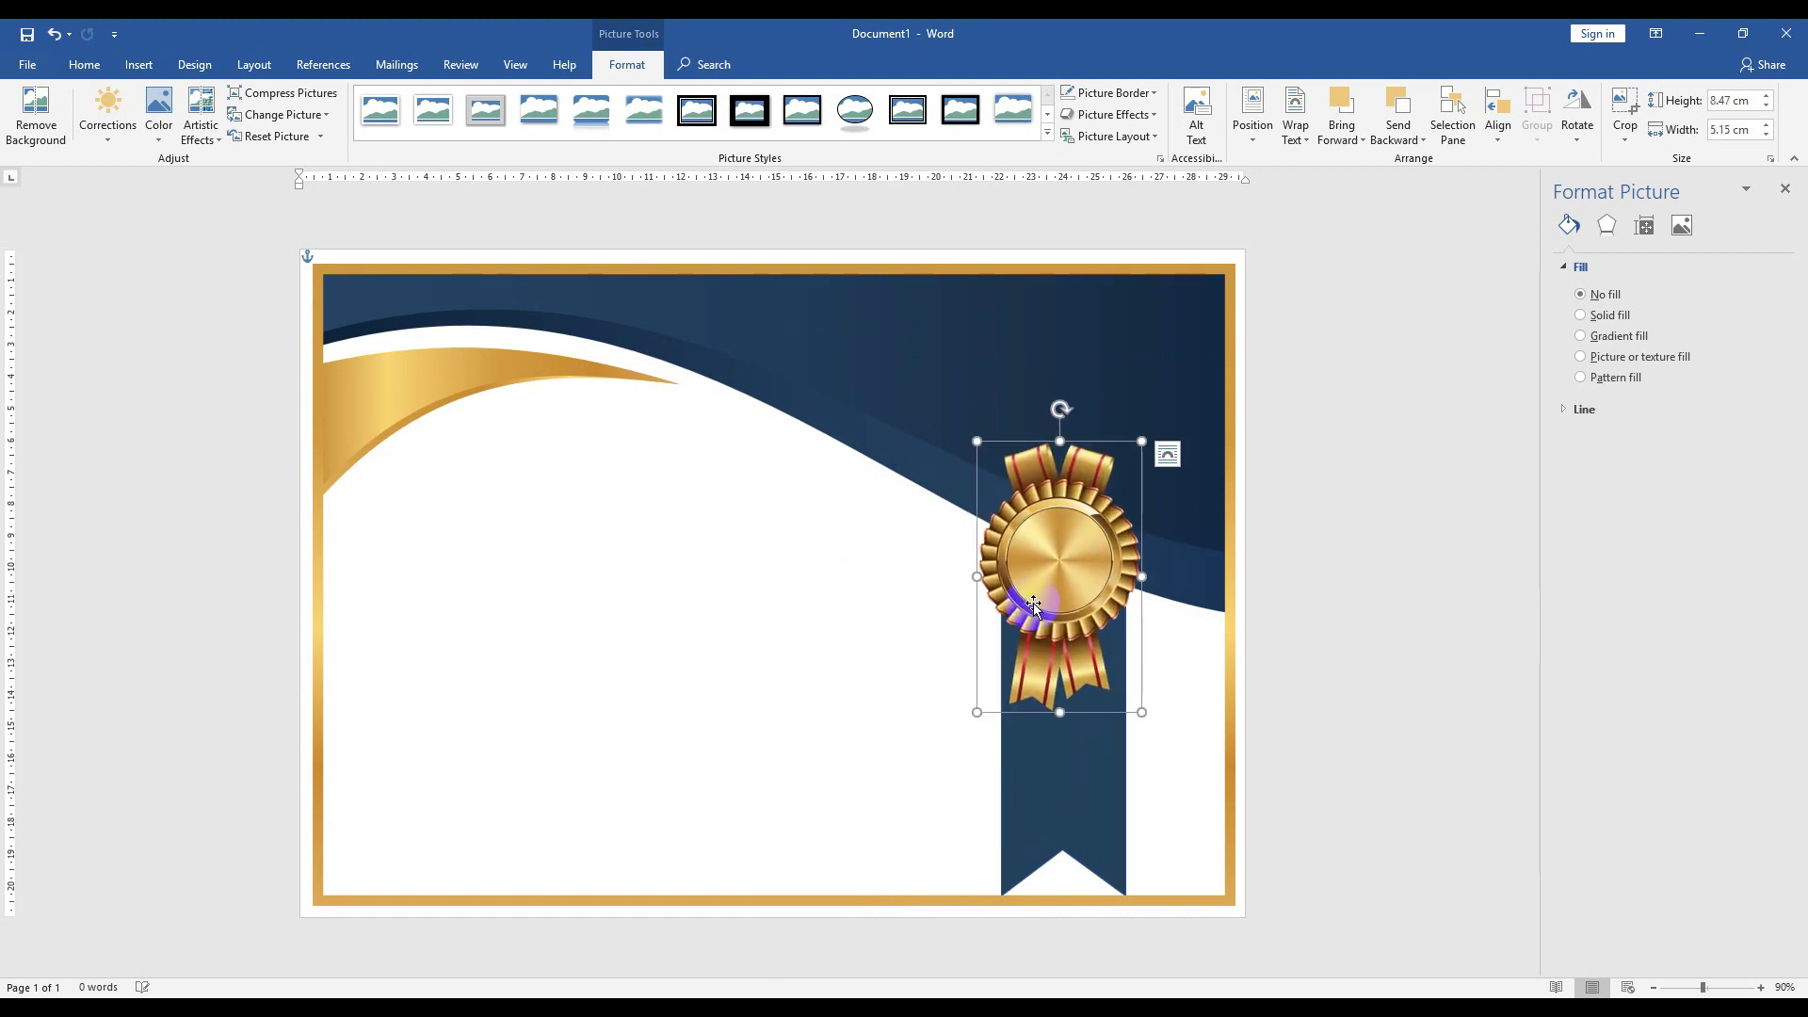
{"action": "left_click_drag", "start_coordinate": [1032, 603], "coordinate": [1033, 608]}
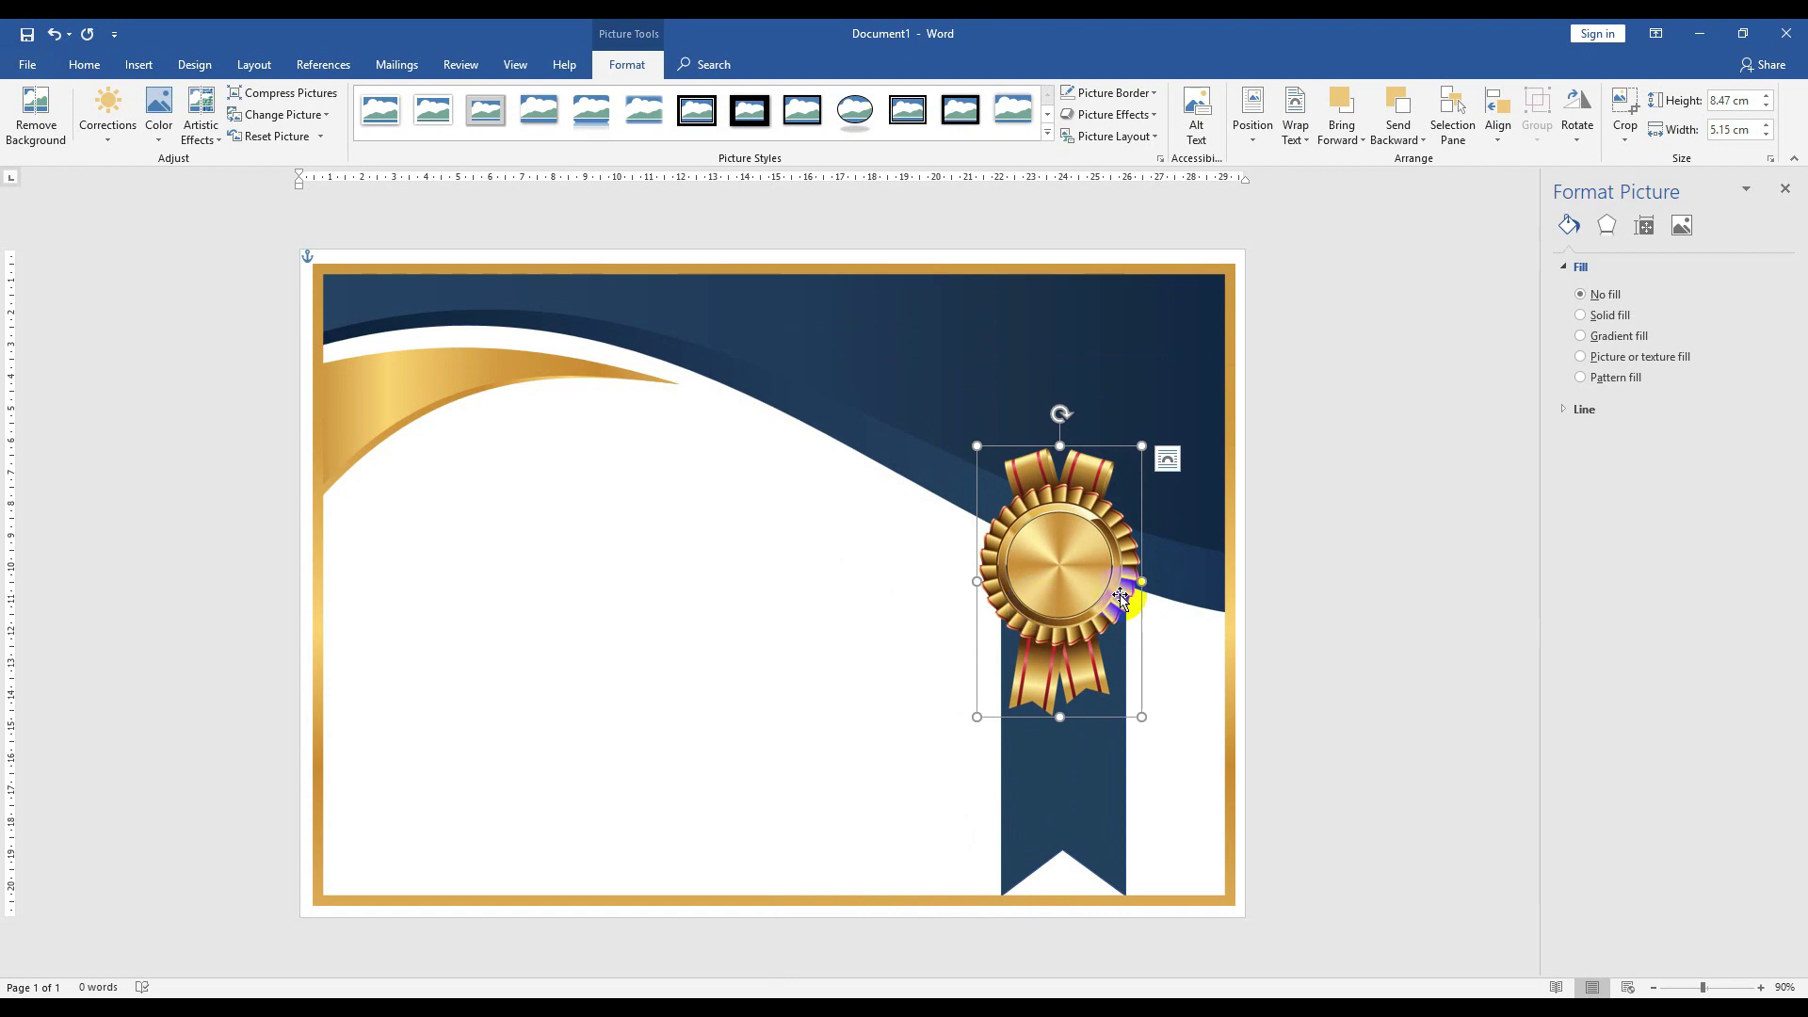
{"action": "left_click", "coordinate": [1380, 643]}
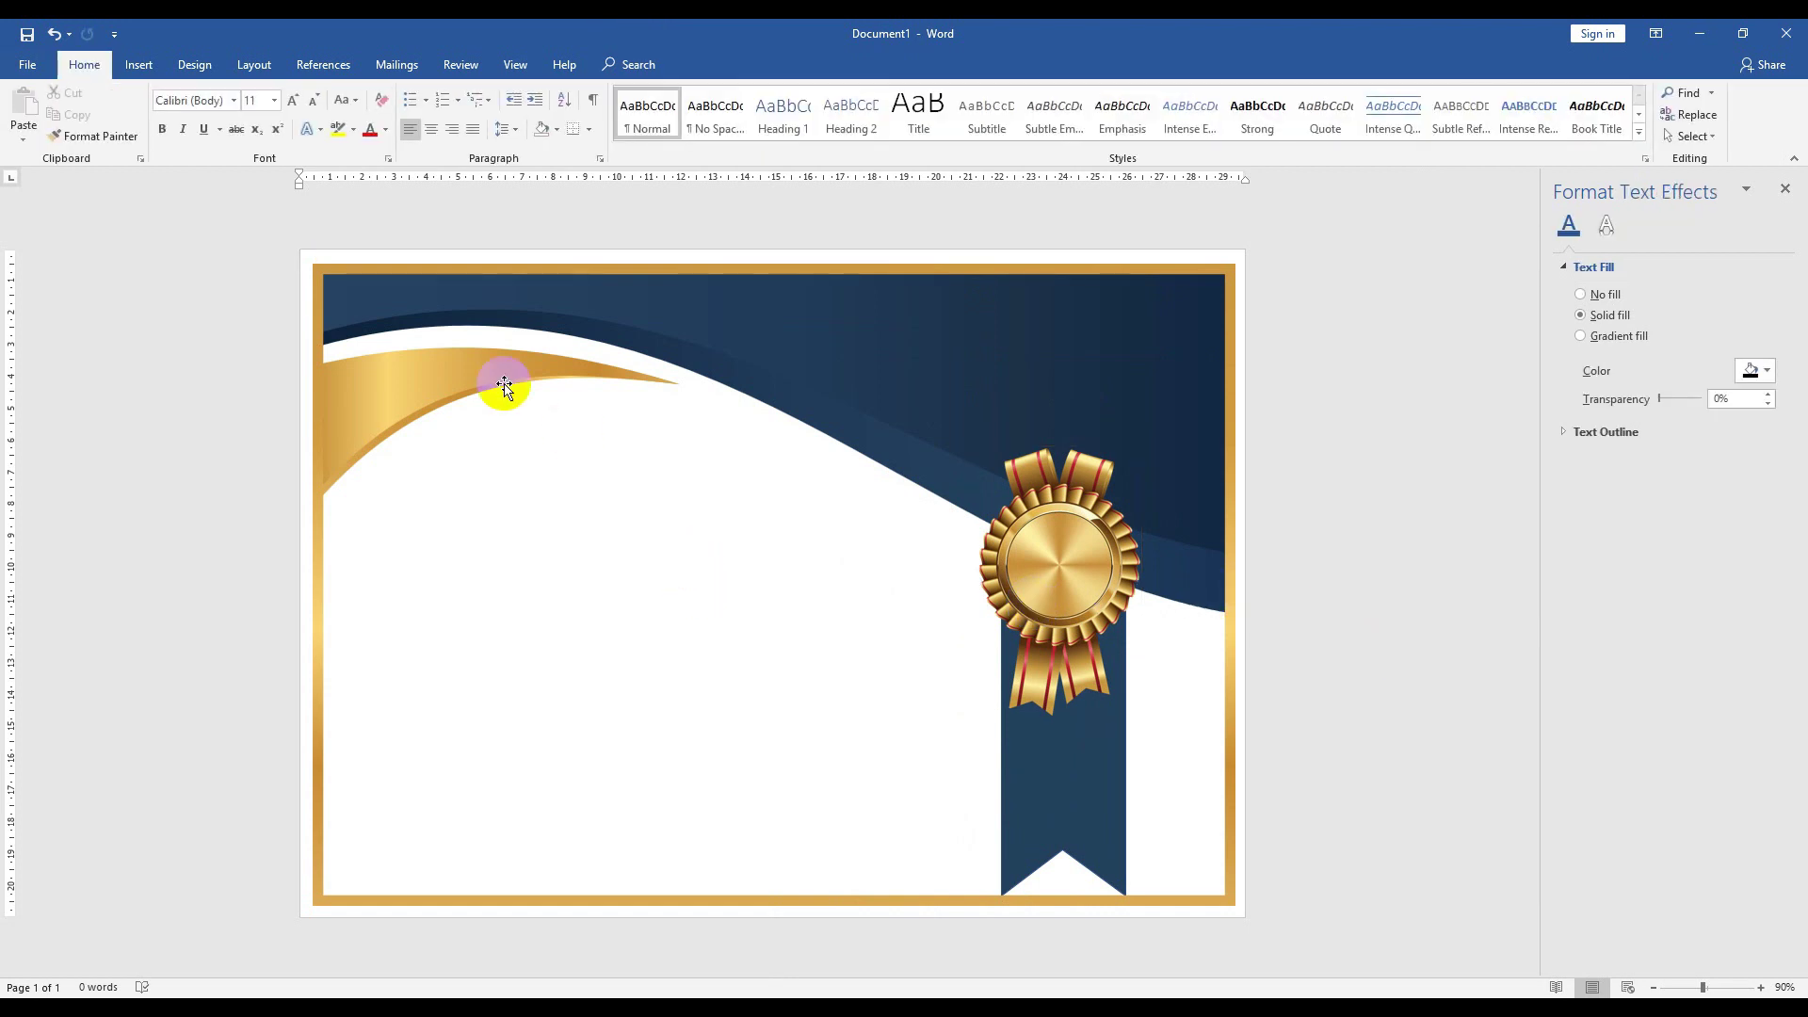
- Draw a vertical line down to the bottom border, left of the ribbon
{"action": "left_click", "coordinate": [138, 73]}
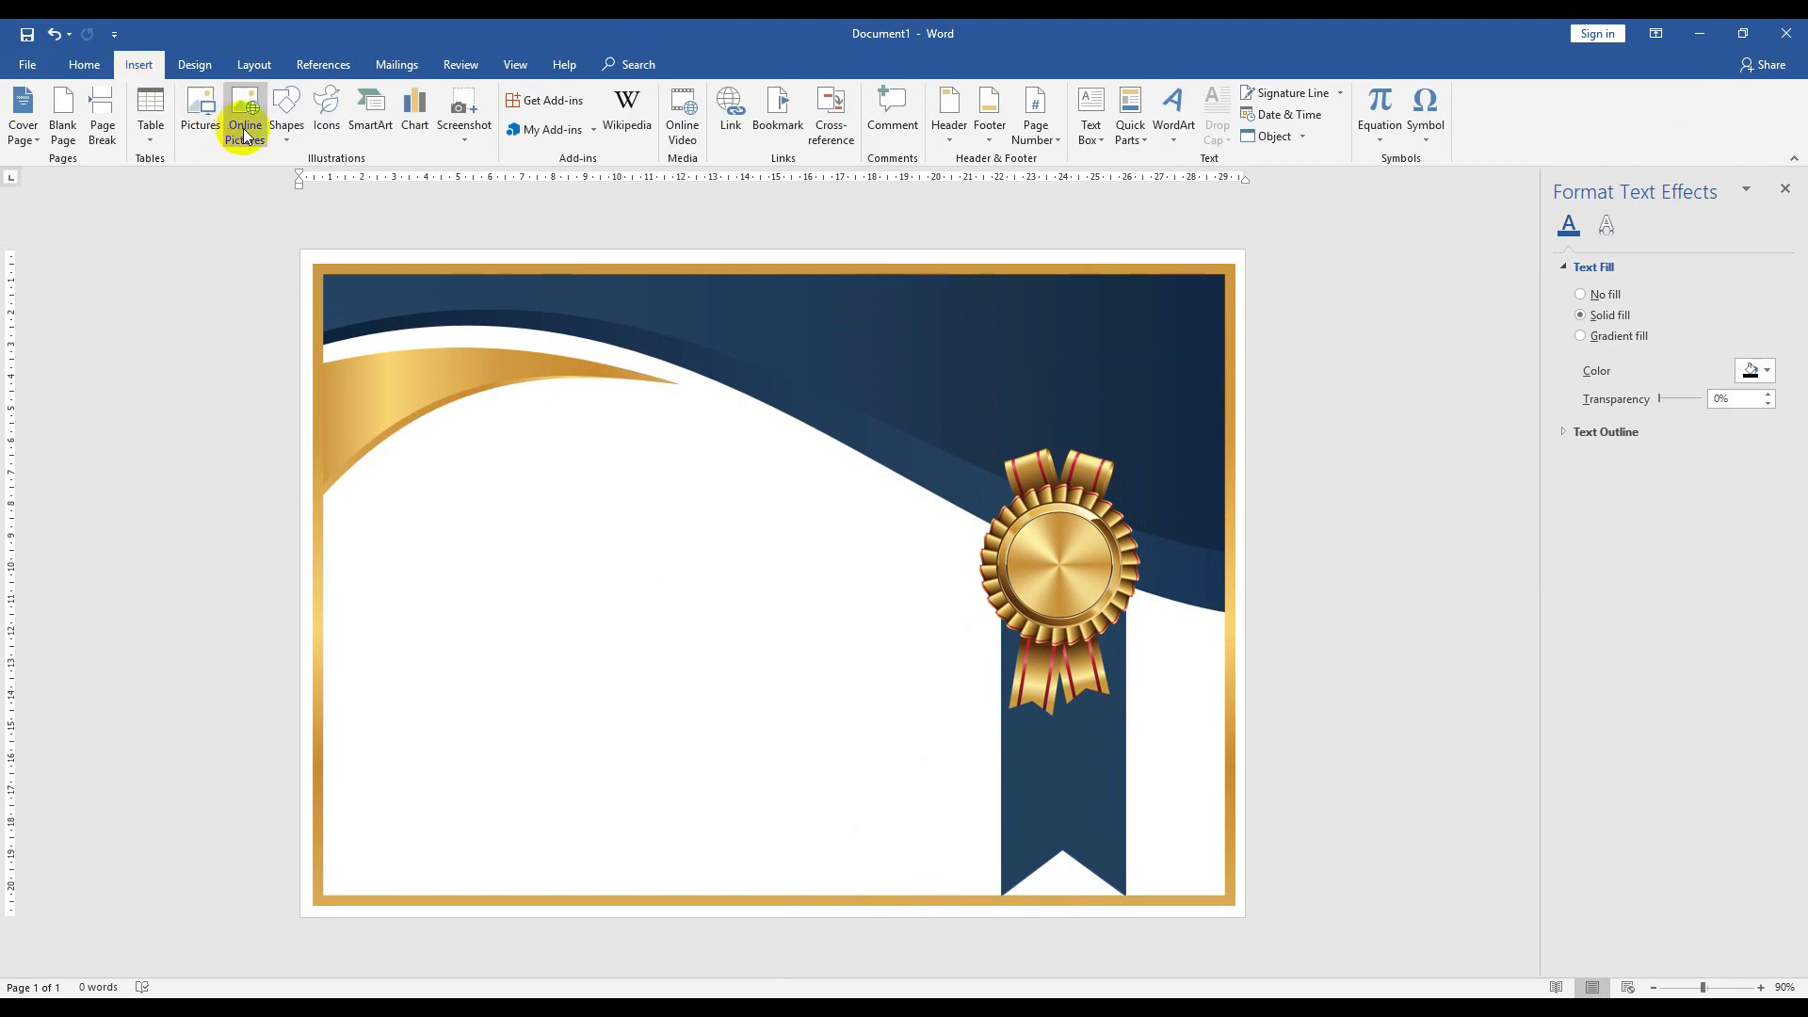
{"action": "left_click", "coordinate": [283, 129]}
{"action": "left_click", "coordinate": [281, 179]}
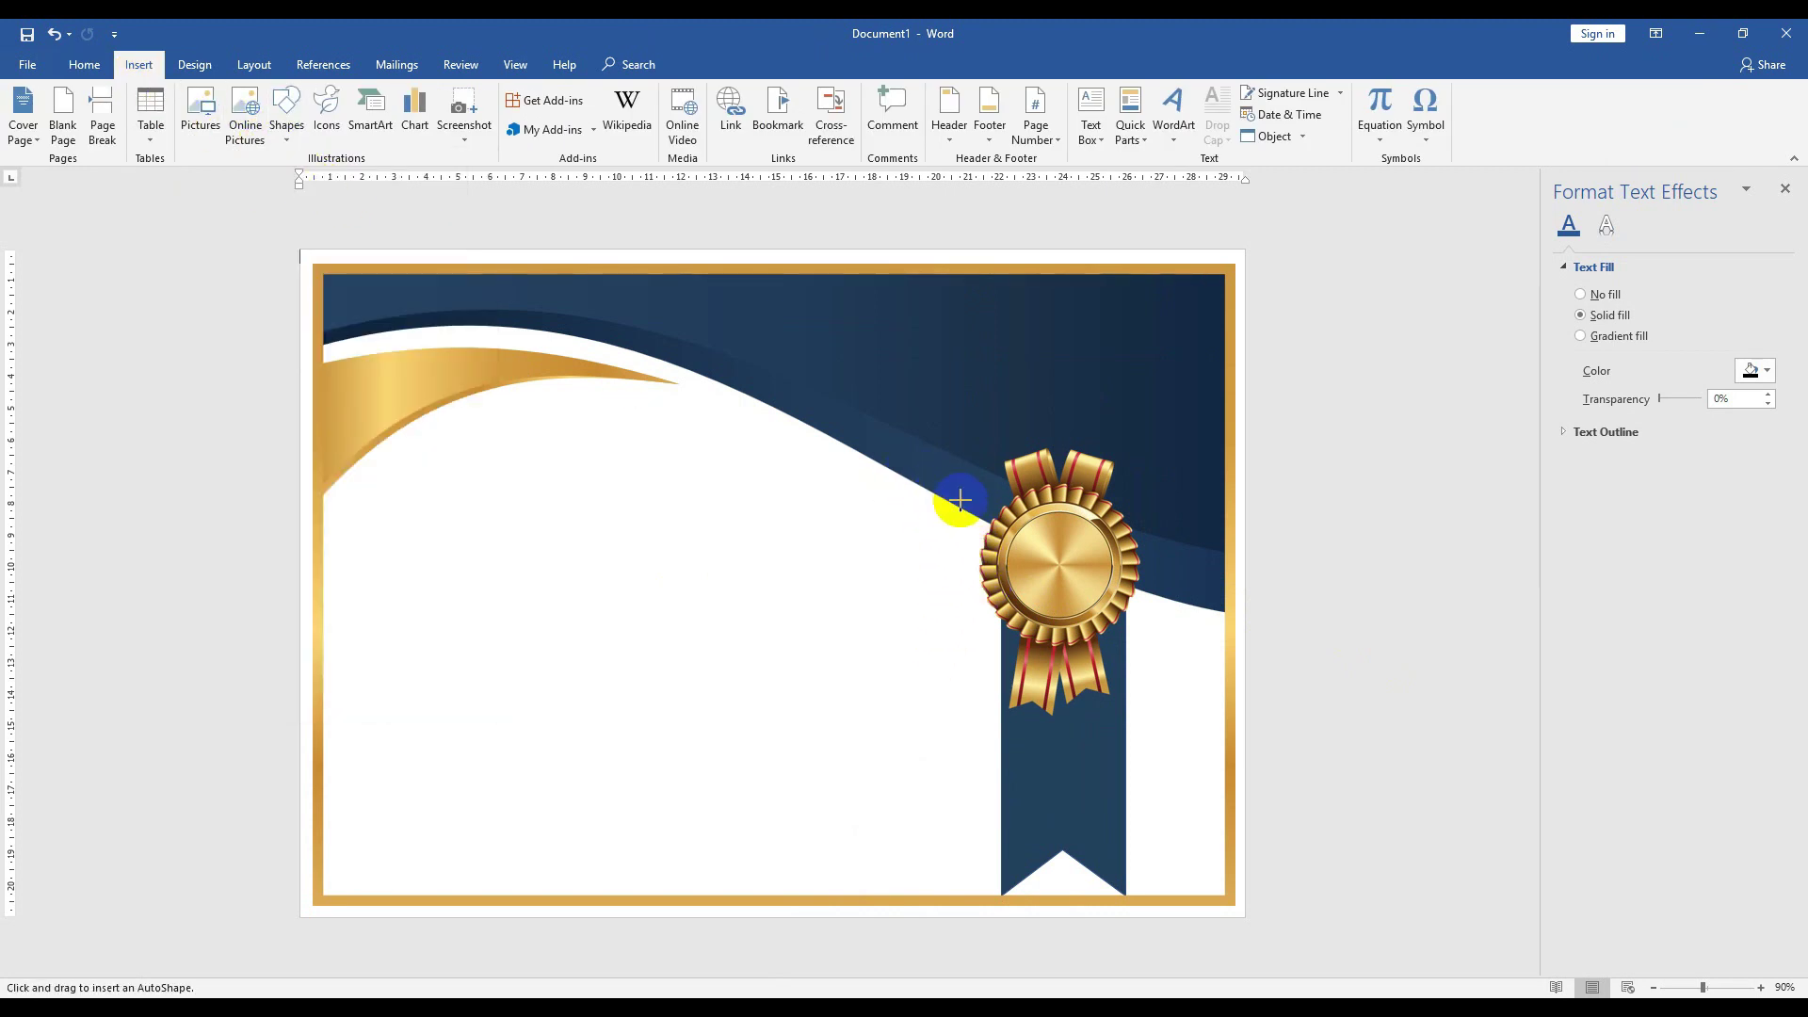
{"action": "left_click_drag", "start_coordinate": [961, 500], "coordinate": [974, 882]}
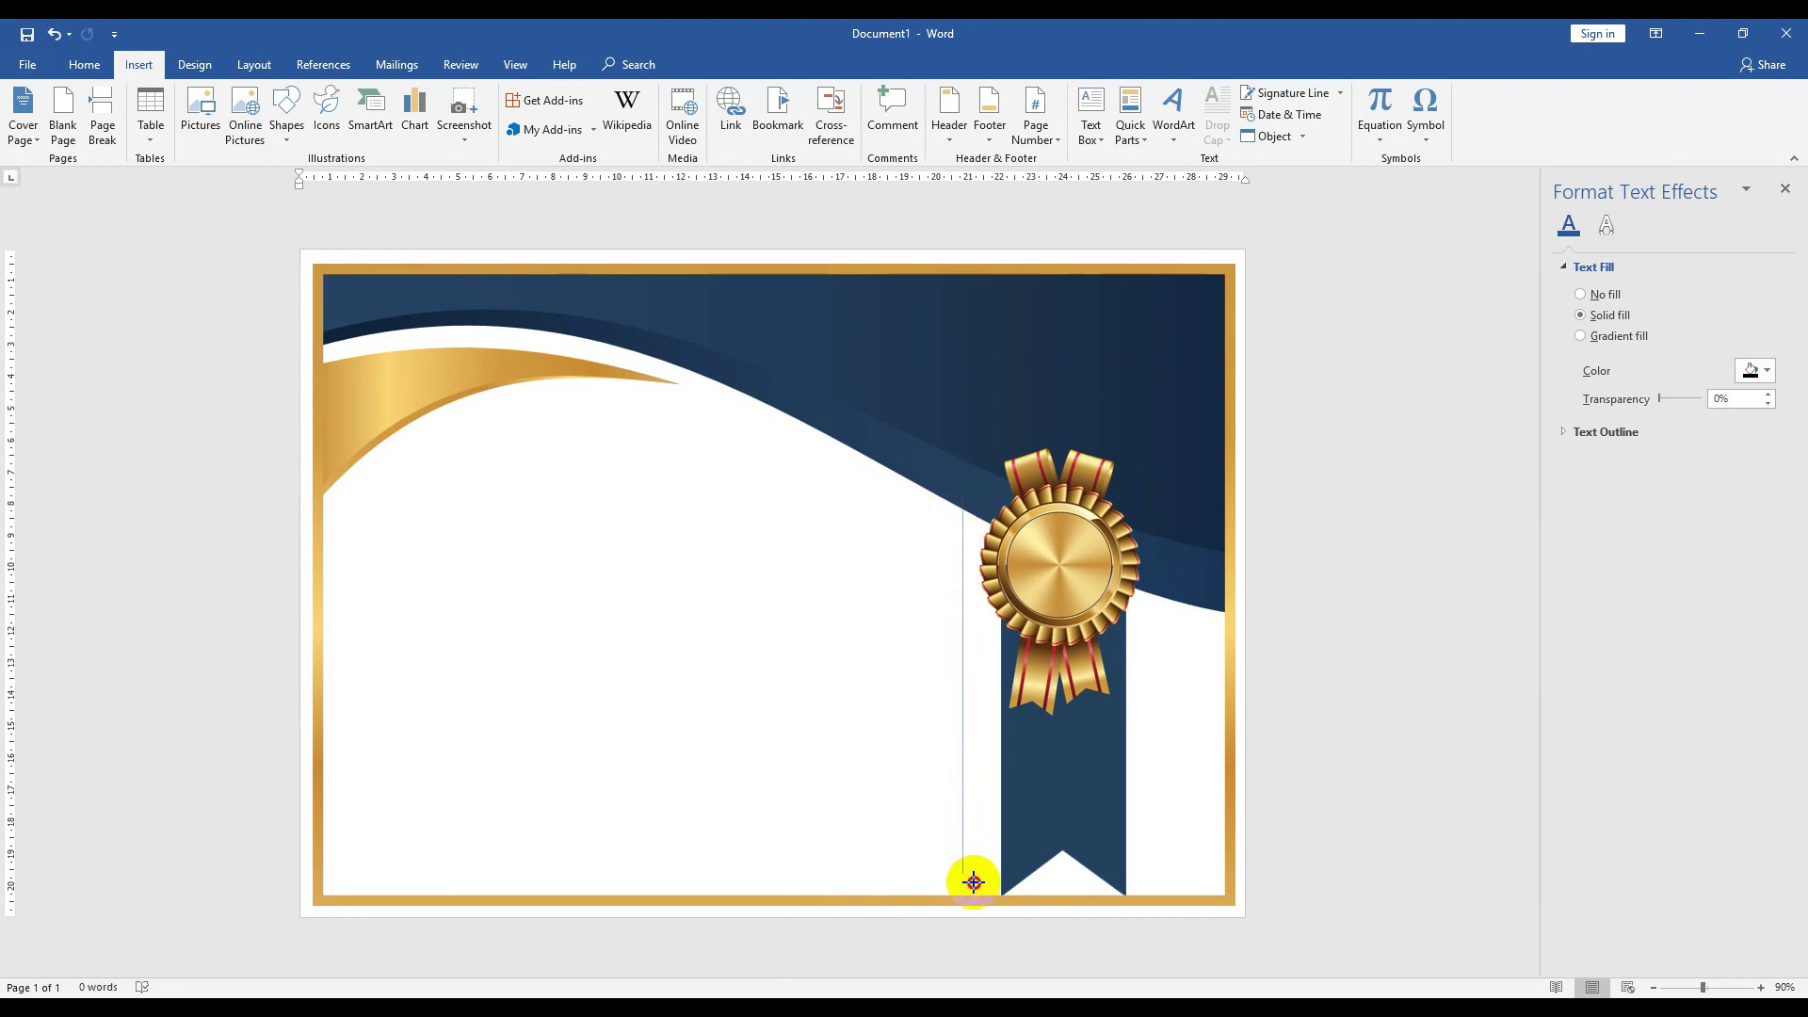
{"action": "left_click_drag", "start_coordinate": [974, 888], "coordinate": [963, 888]}
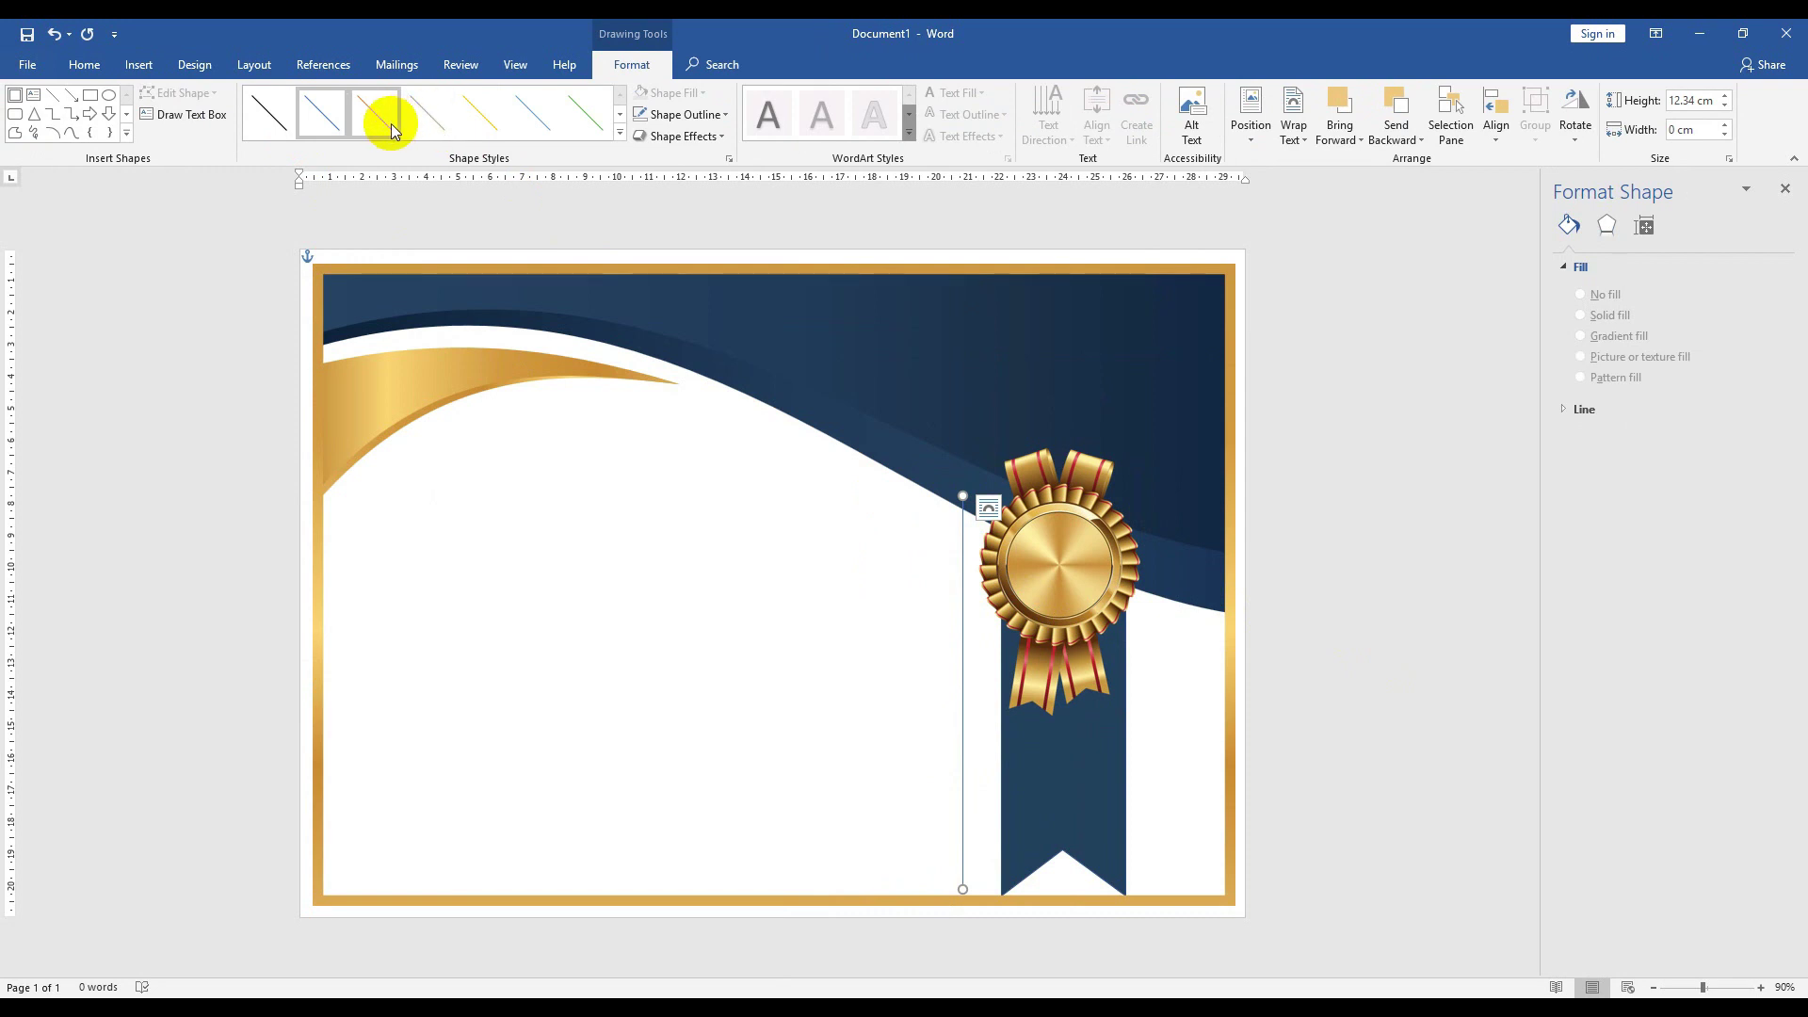
- Give the line a gold outline at 2¼ pt weight
{"action": "left_click", "coordinate": [685, 114]}
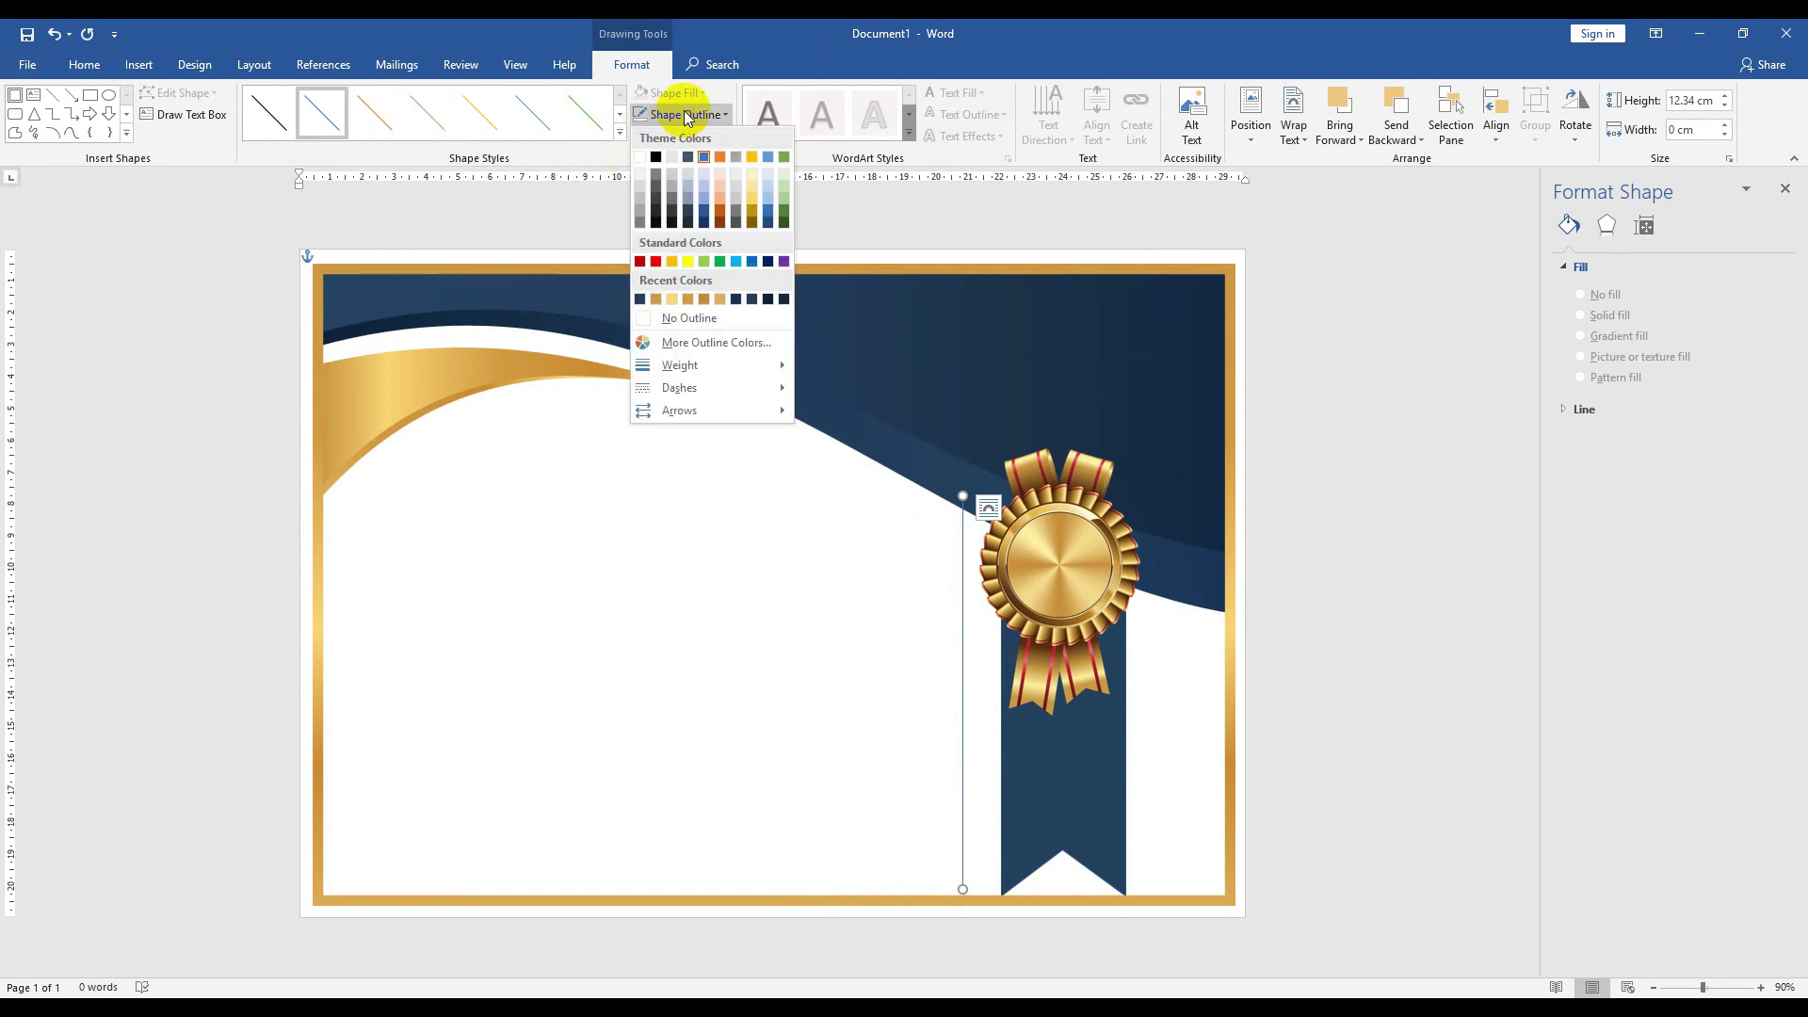
{"action": "left_click", "coordinate": [714, 301]}
{"action": "left_click", "coordinate": [669, 117]}
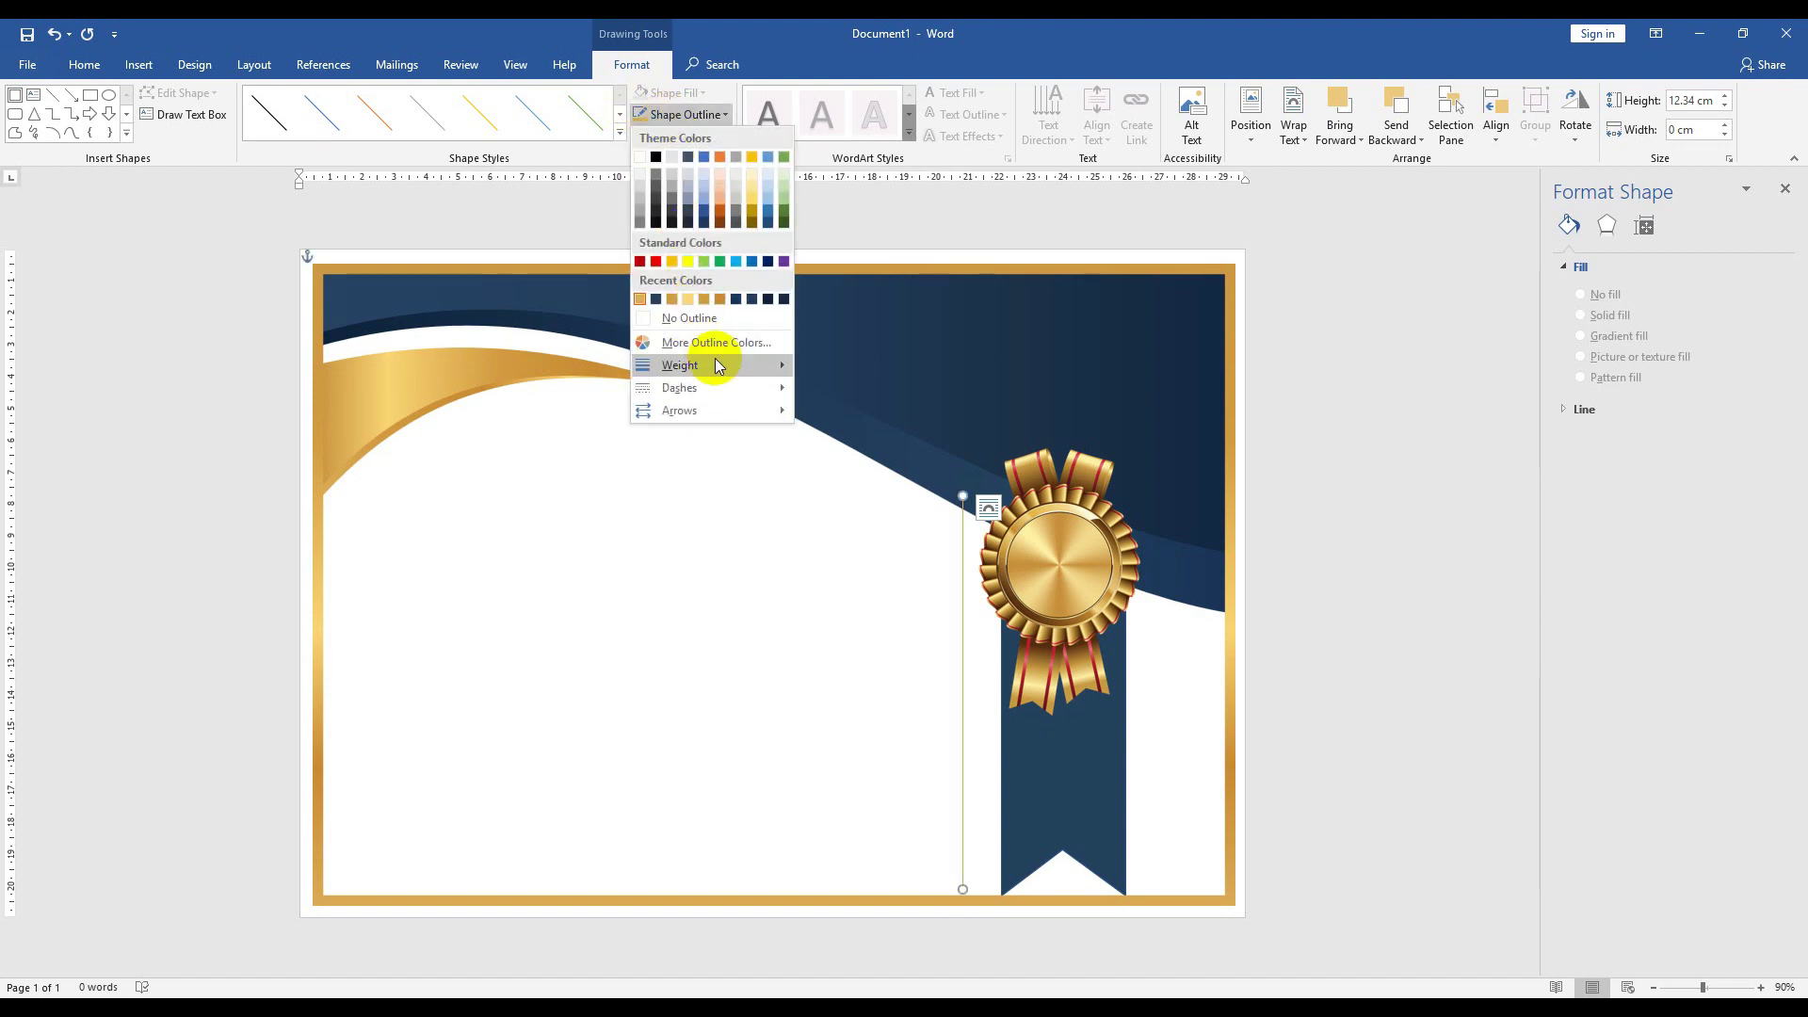
{"action": "mouse_move", "coordinate": [680, 365]}
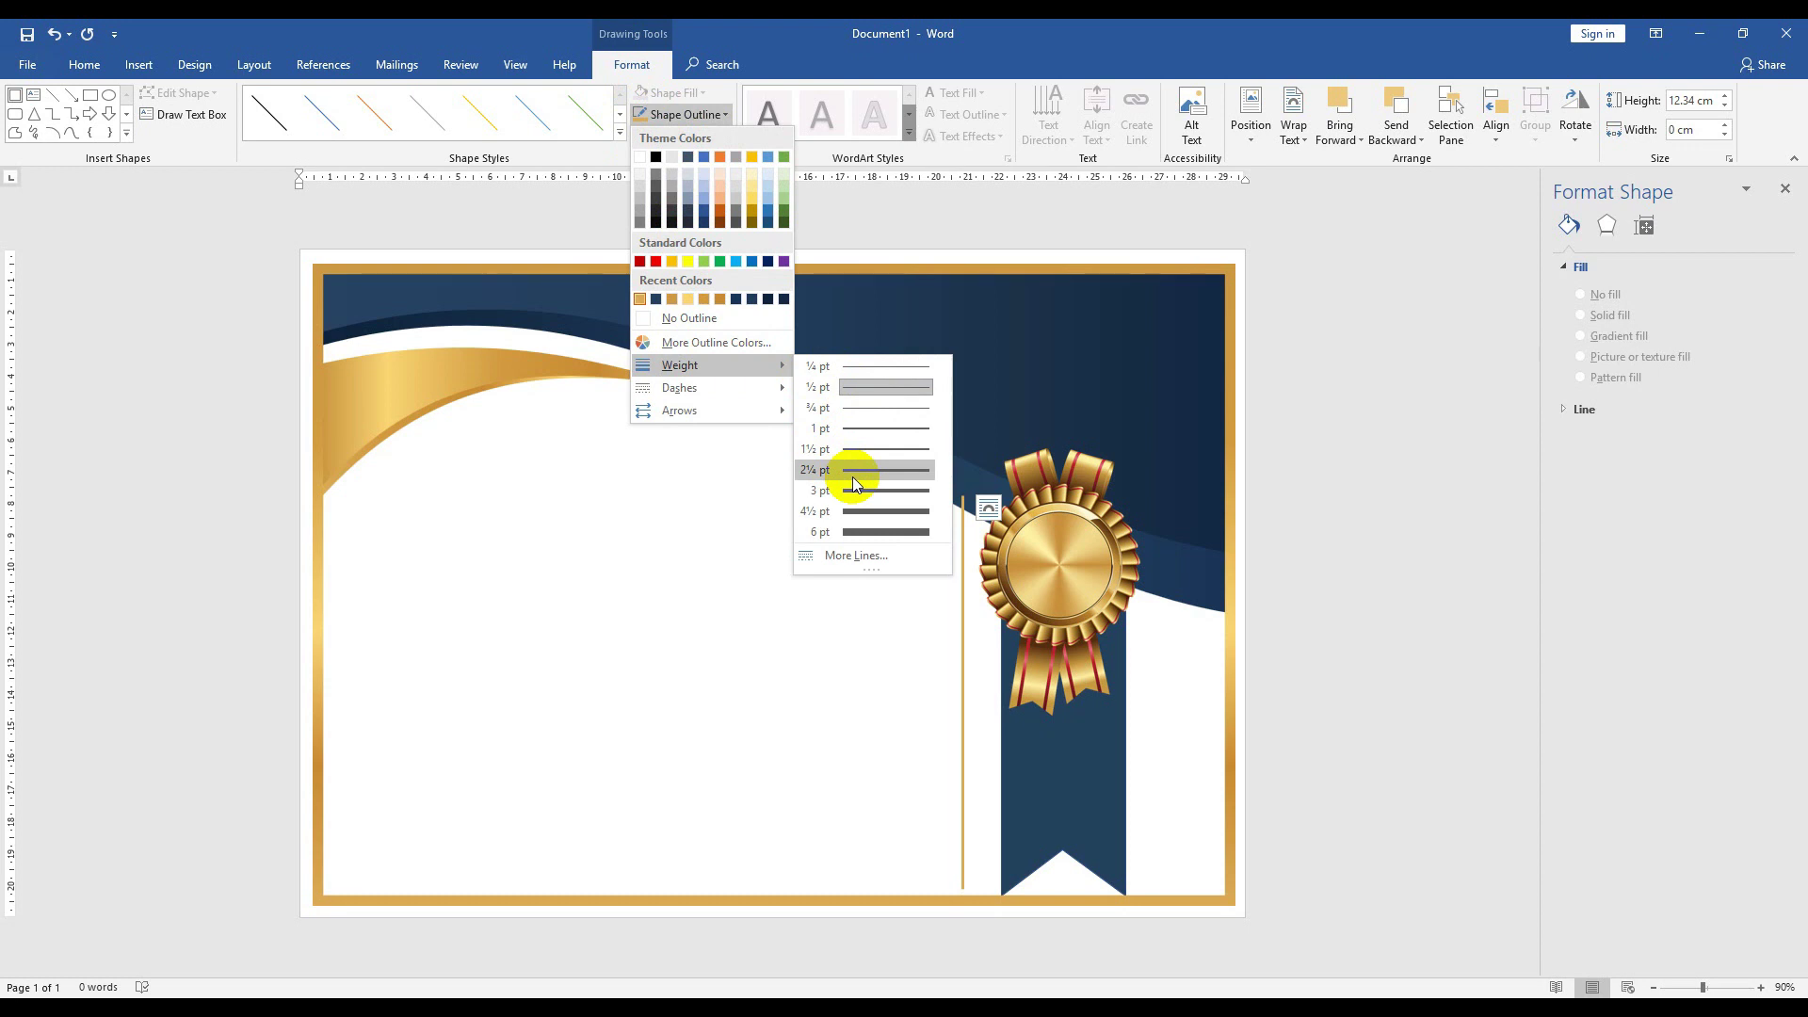
{"action": "left_click", "coordinate": [852, 477]}
- Duplicate the gold line and move the copy to the ribbon's right edge
{"action": "key", "text": "ctrl+d"}
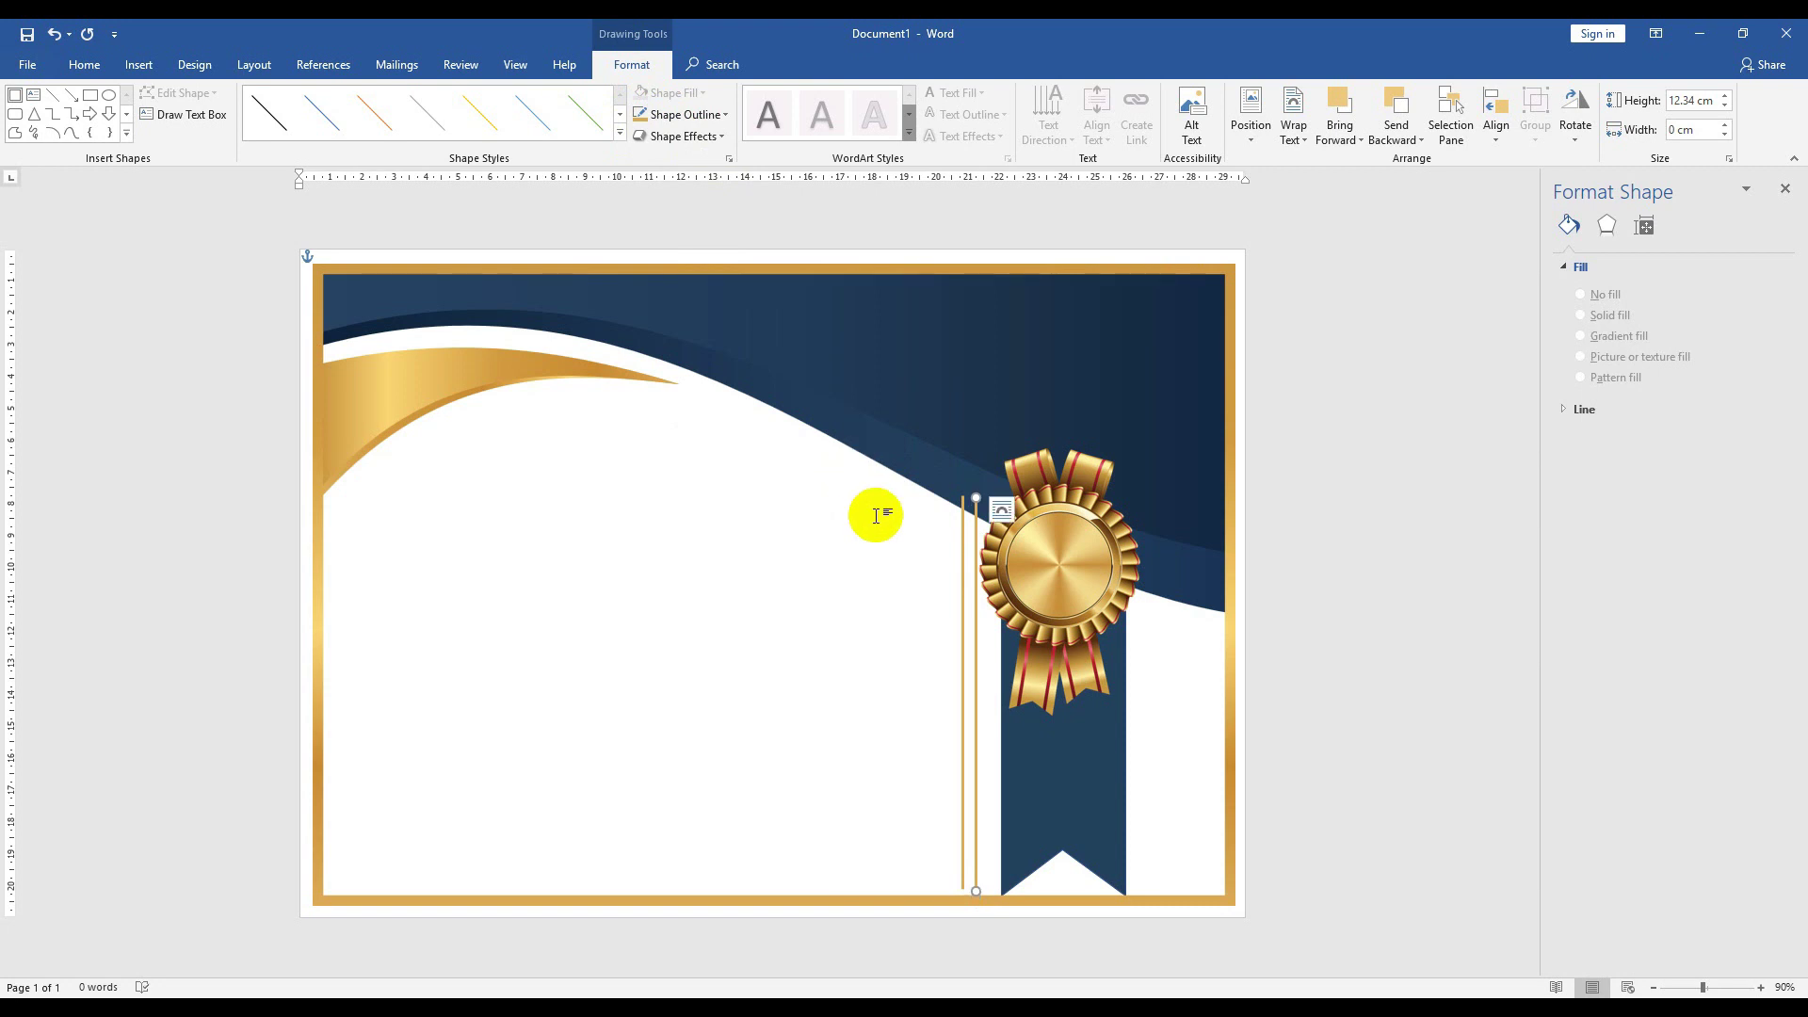
{"action": "left_click_drag", "start_coordinate": [975, 584], "coordinate": [1009, 584]}
{"action": "key", "text": "Right"}
{"action": "key", "text": "Right"}
{"action": "key", "text": "Right"}
{"action": "key", "text": "Right"}
{"action": "key", "text": "Right"}
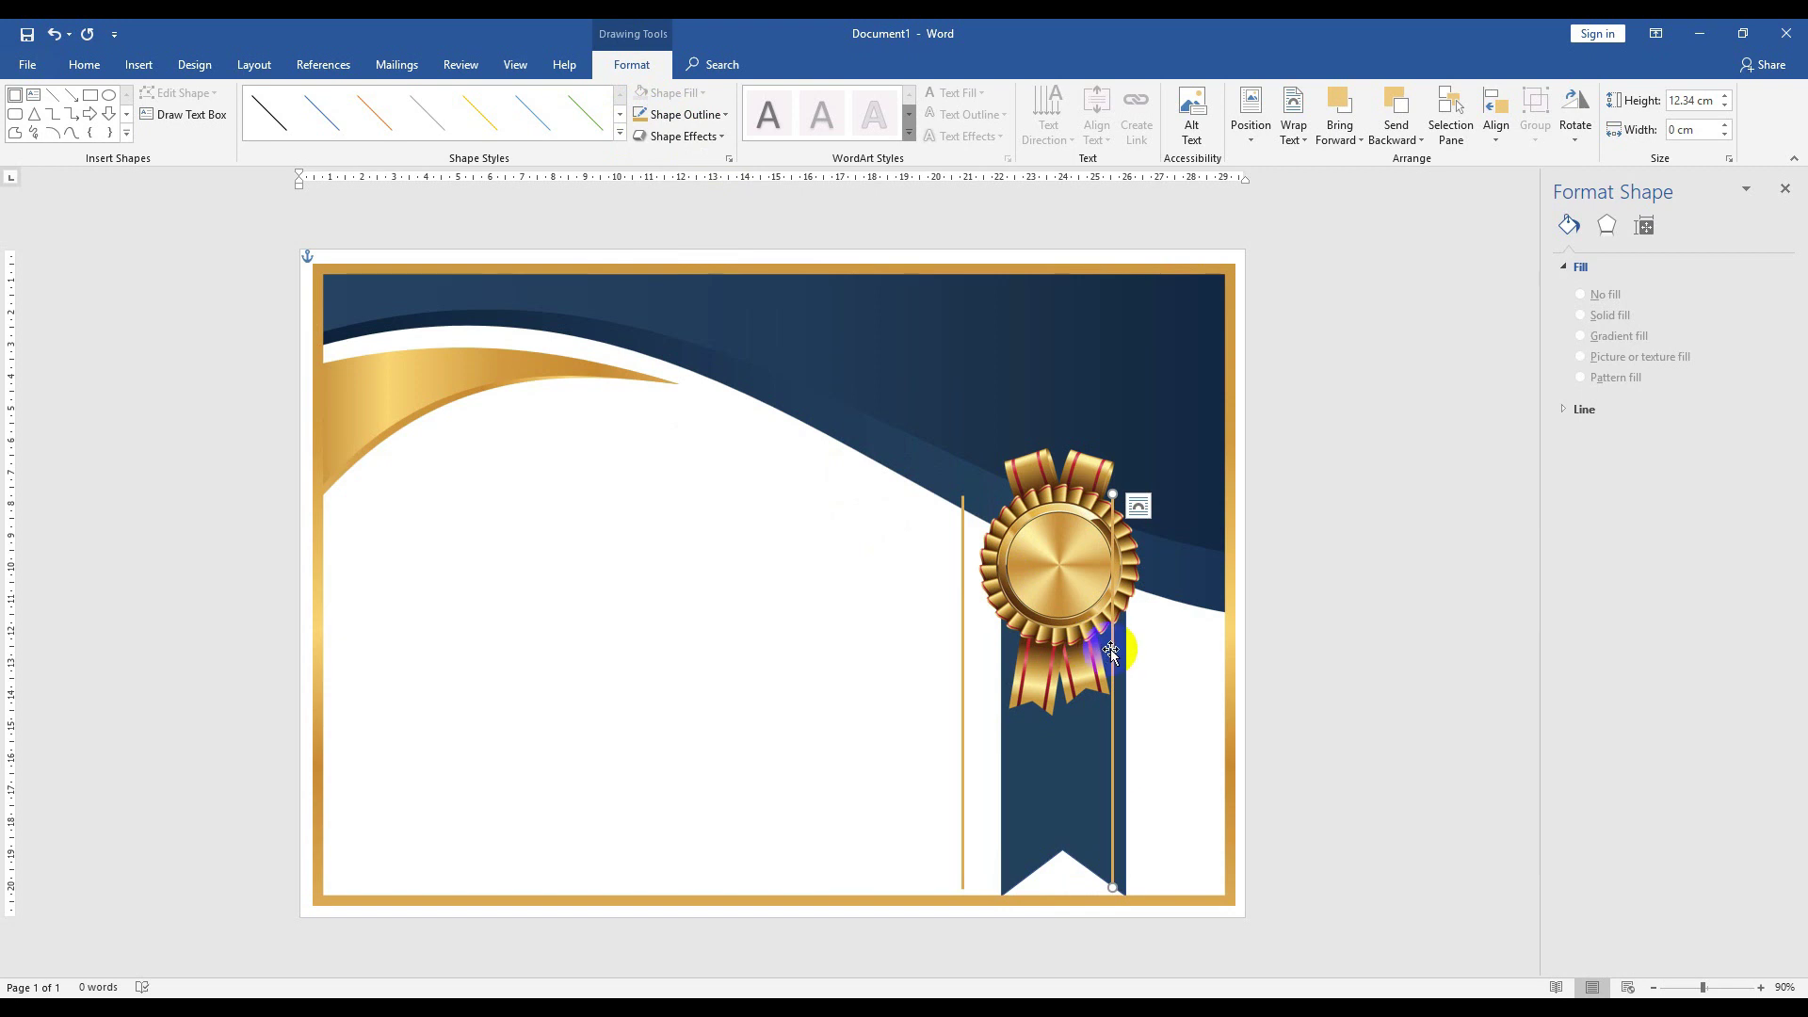
- Nudge both gold lines into position with the arrow keys
{"action": "scroll", "coordinate": [1134, 704], "scroll_direction": "up", "scroll_amount": 6, "text": "ctrl"}
{"action": "scroll", "coordinate": [1134, 708], "scroll_direction": "down", "scroll_amount": 1}
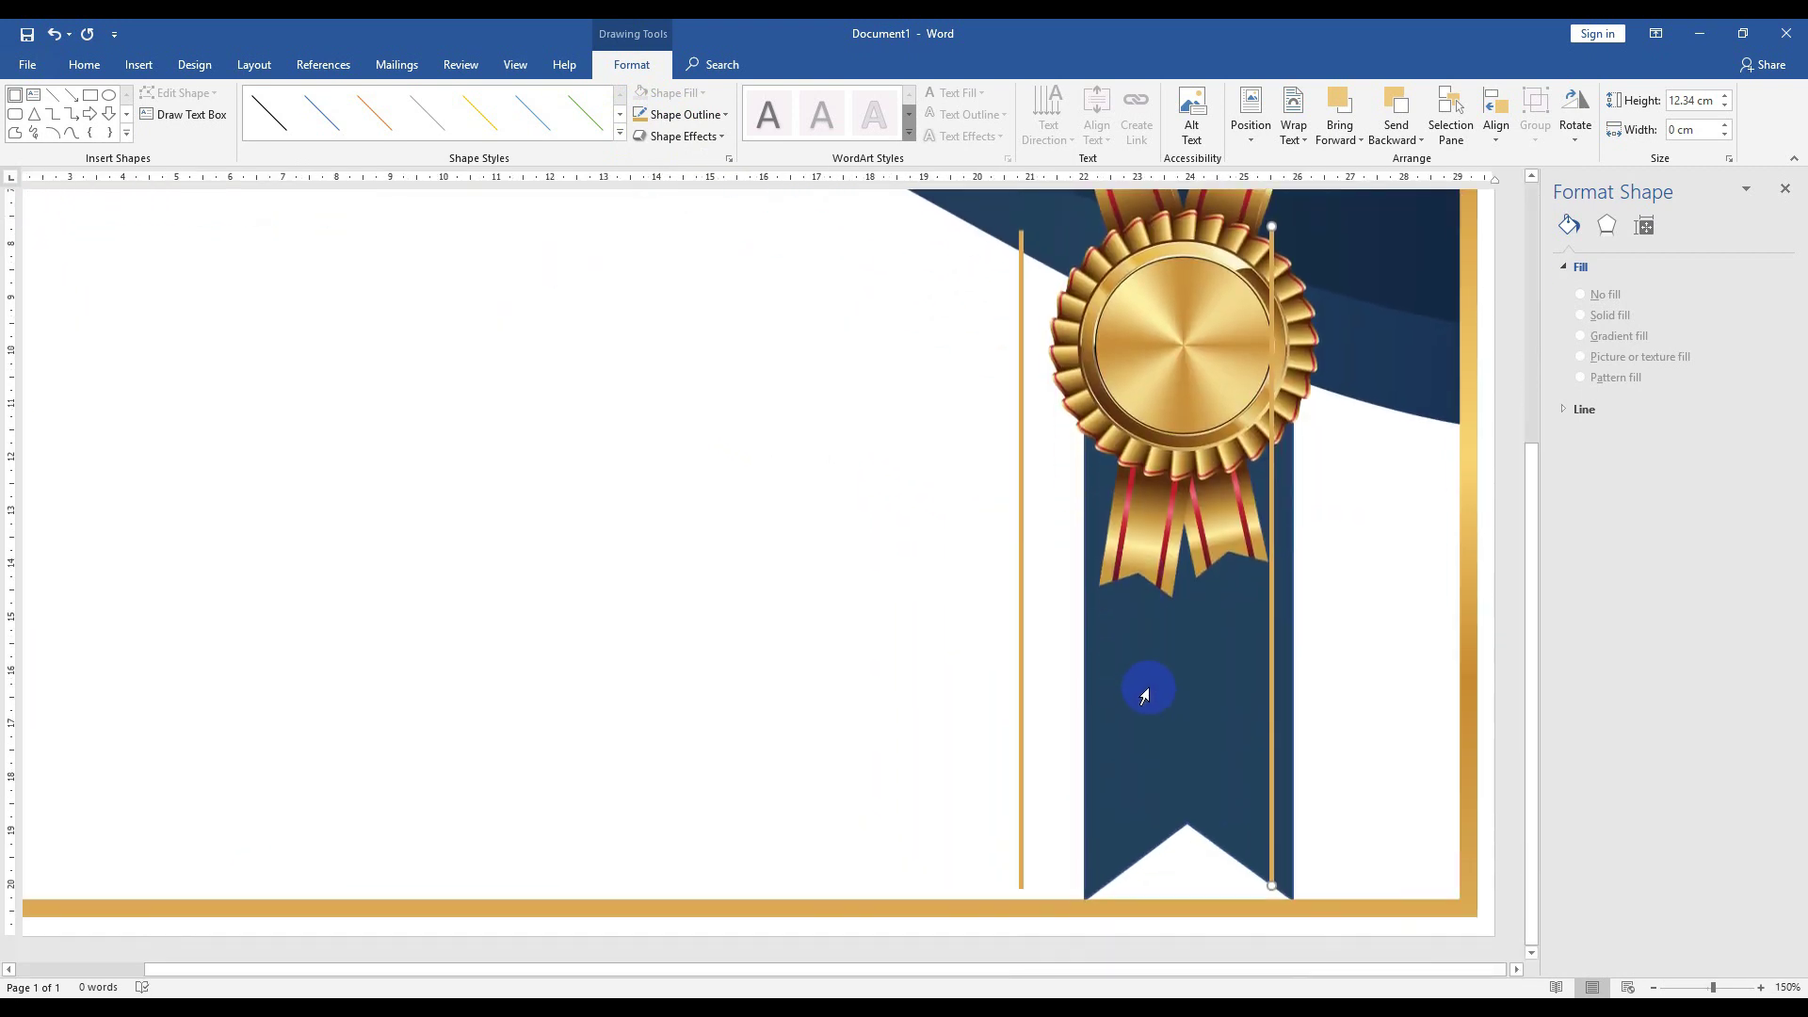
{"action": "key", "text": "ctrl+Left"}
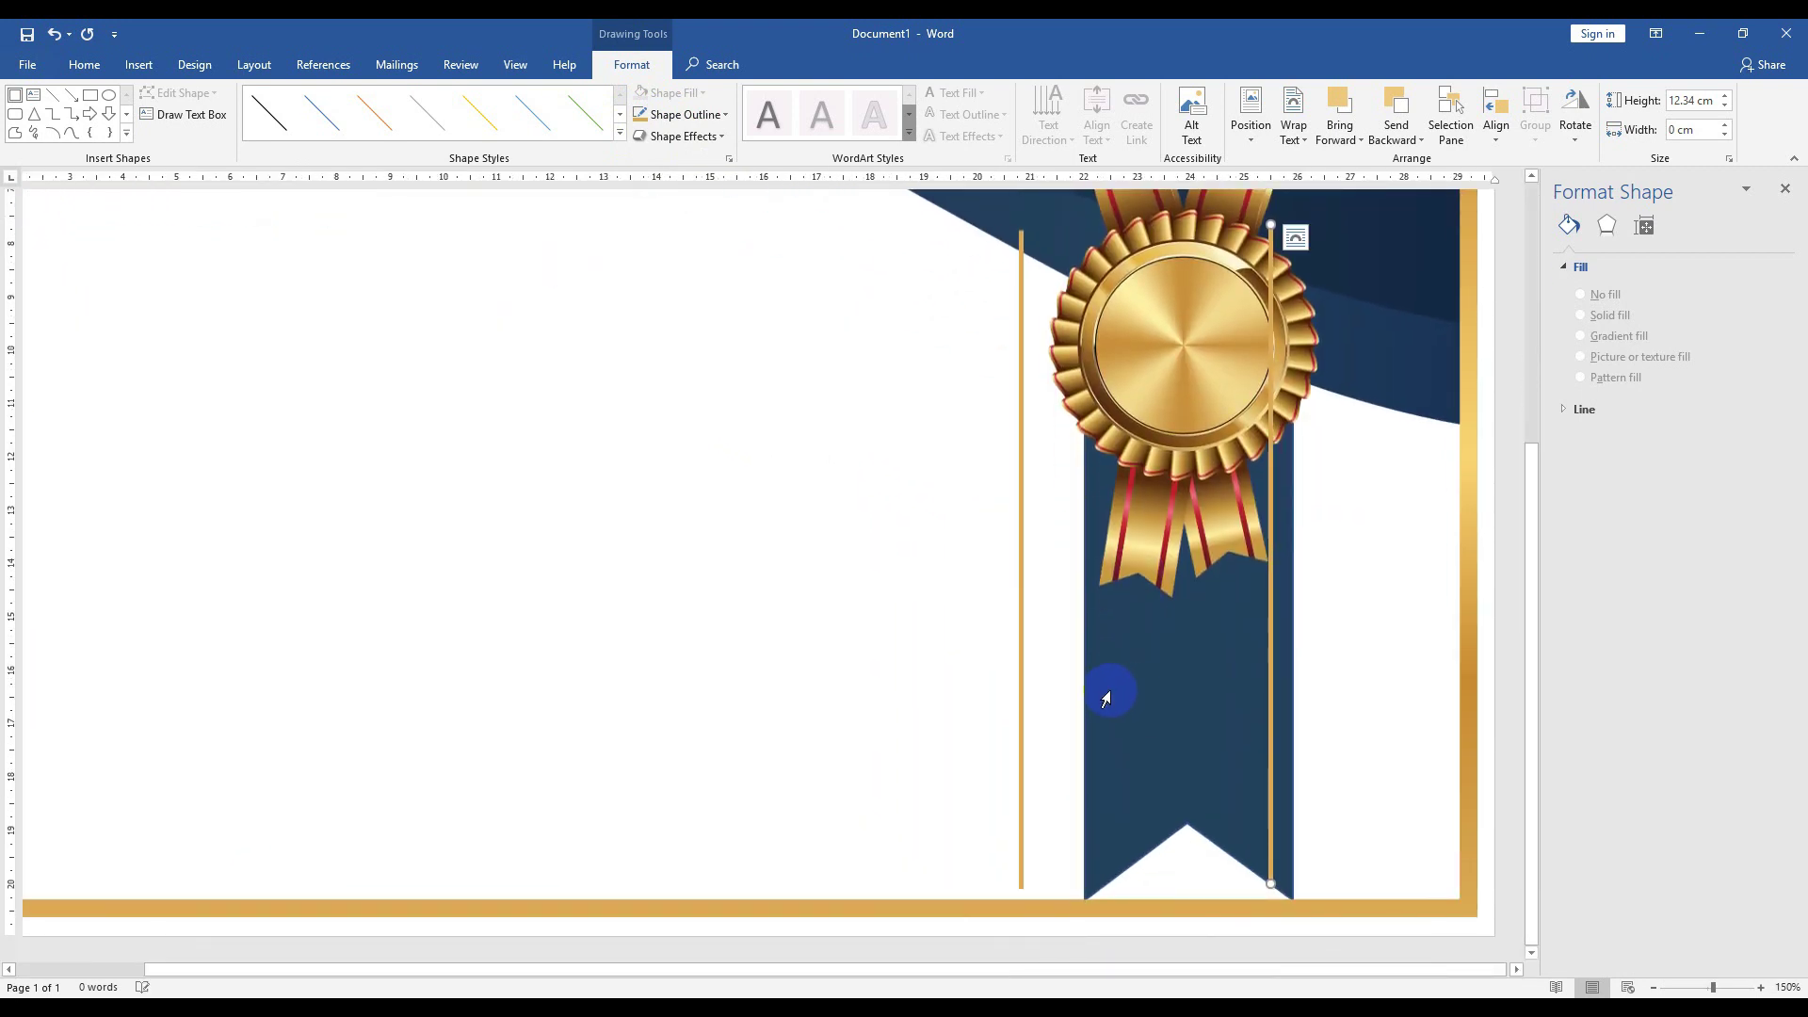
{"action": "left_click", "coordinate": [1020, 648]}
{"action": "key", "text": "Right"}
{"action": "key", "text": "Right"}
{"action": "key", "text": "Right"}
{"action": "key", "text": "Right"}
{"action": "key", "text": "Right"}
{"action": "key", "text": "Right"}
{"action": "key", "text": "ctrl+Left"}
{"action": "key", "text": "ctrl+Left"}
{"action": "key", "text": "ctrl+Left"}
{"action": "key", "text": "ctrl+Left"}
{"action": "key", "text": "ctrl+Left"}
{"action": "key", "text": "ctrl+Left"}
{"action": "key", "text": "ctrl+Left"}
{"action": "key", "text": "ctrl+Left"}
{"action": "key", "text": "ctrl+Left"}
{"action": "key", "text": "ctrl+Left"}
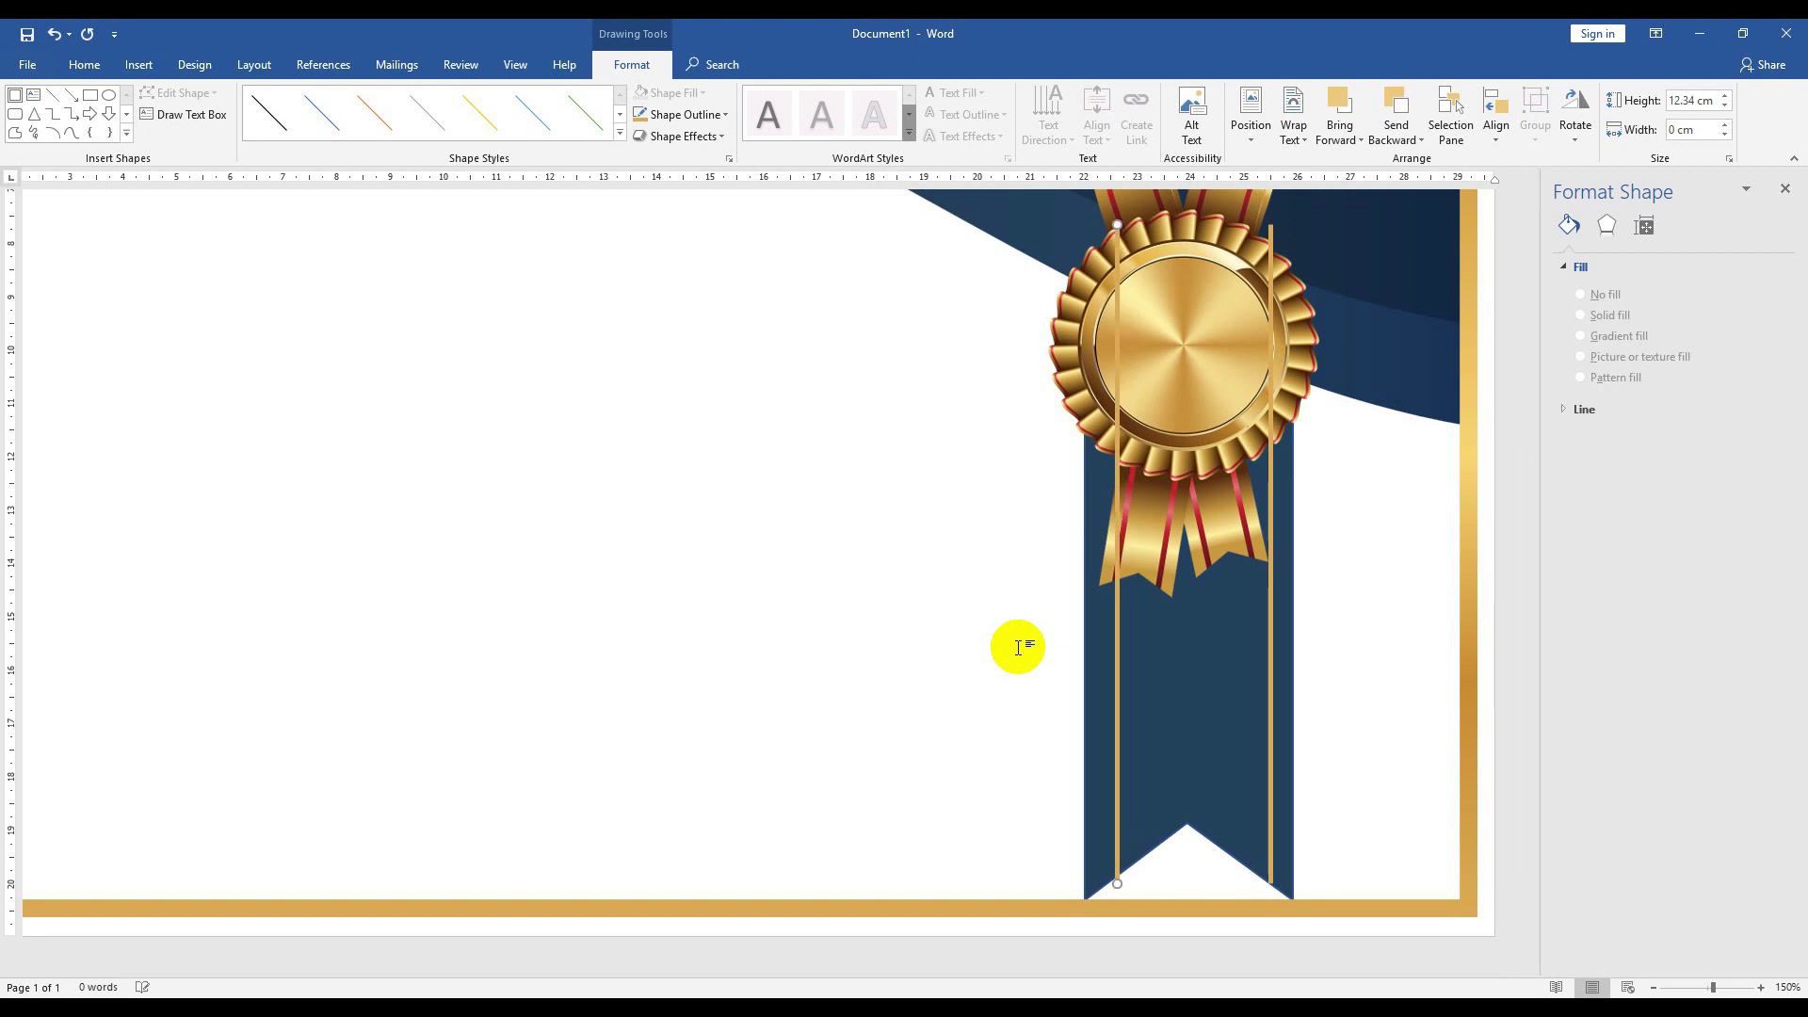
{"action": "left_click_drag", "start_coordinate": [1117, 682], "coordinate": [1125, 697]}
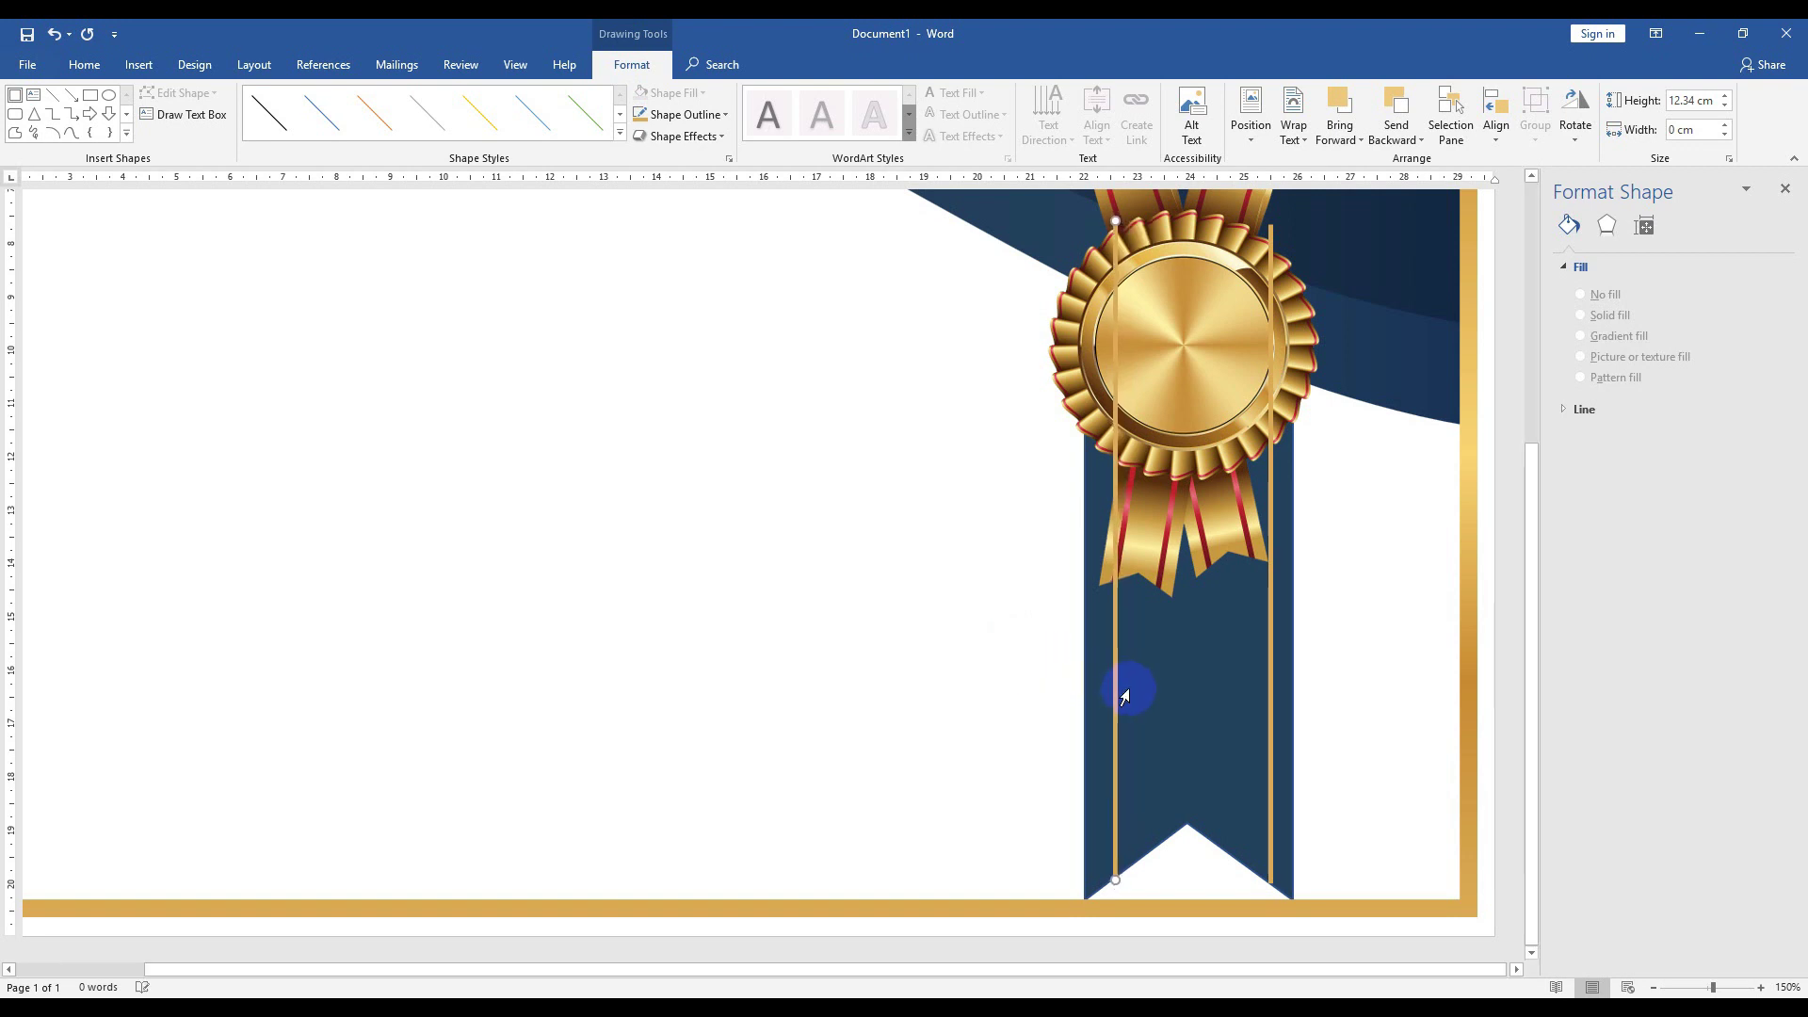
{"action": "key", "text": "ctrl+Left"}
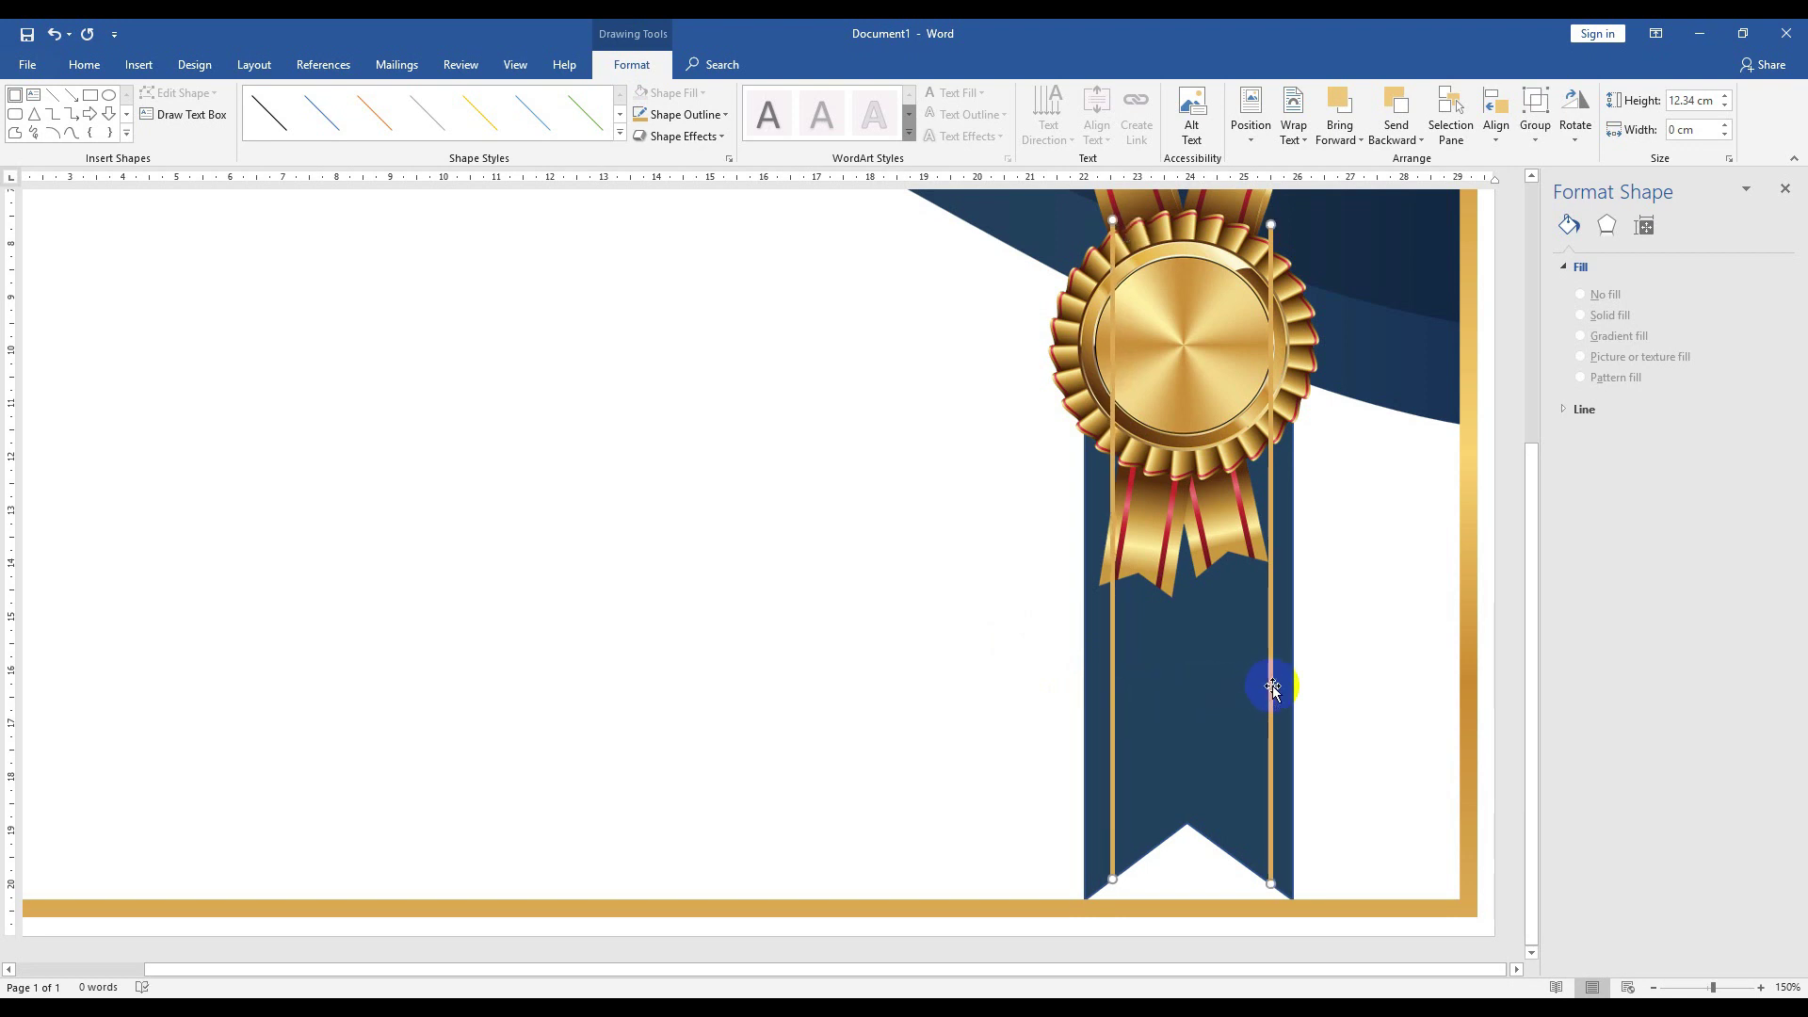
- Group the two gold lines and slide the group left
{"action": "right_click", "coordinate": [1273, 688]}
{"action": "left_click", "coordinate": [1523, 804]}
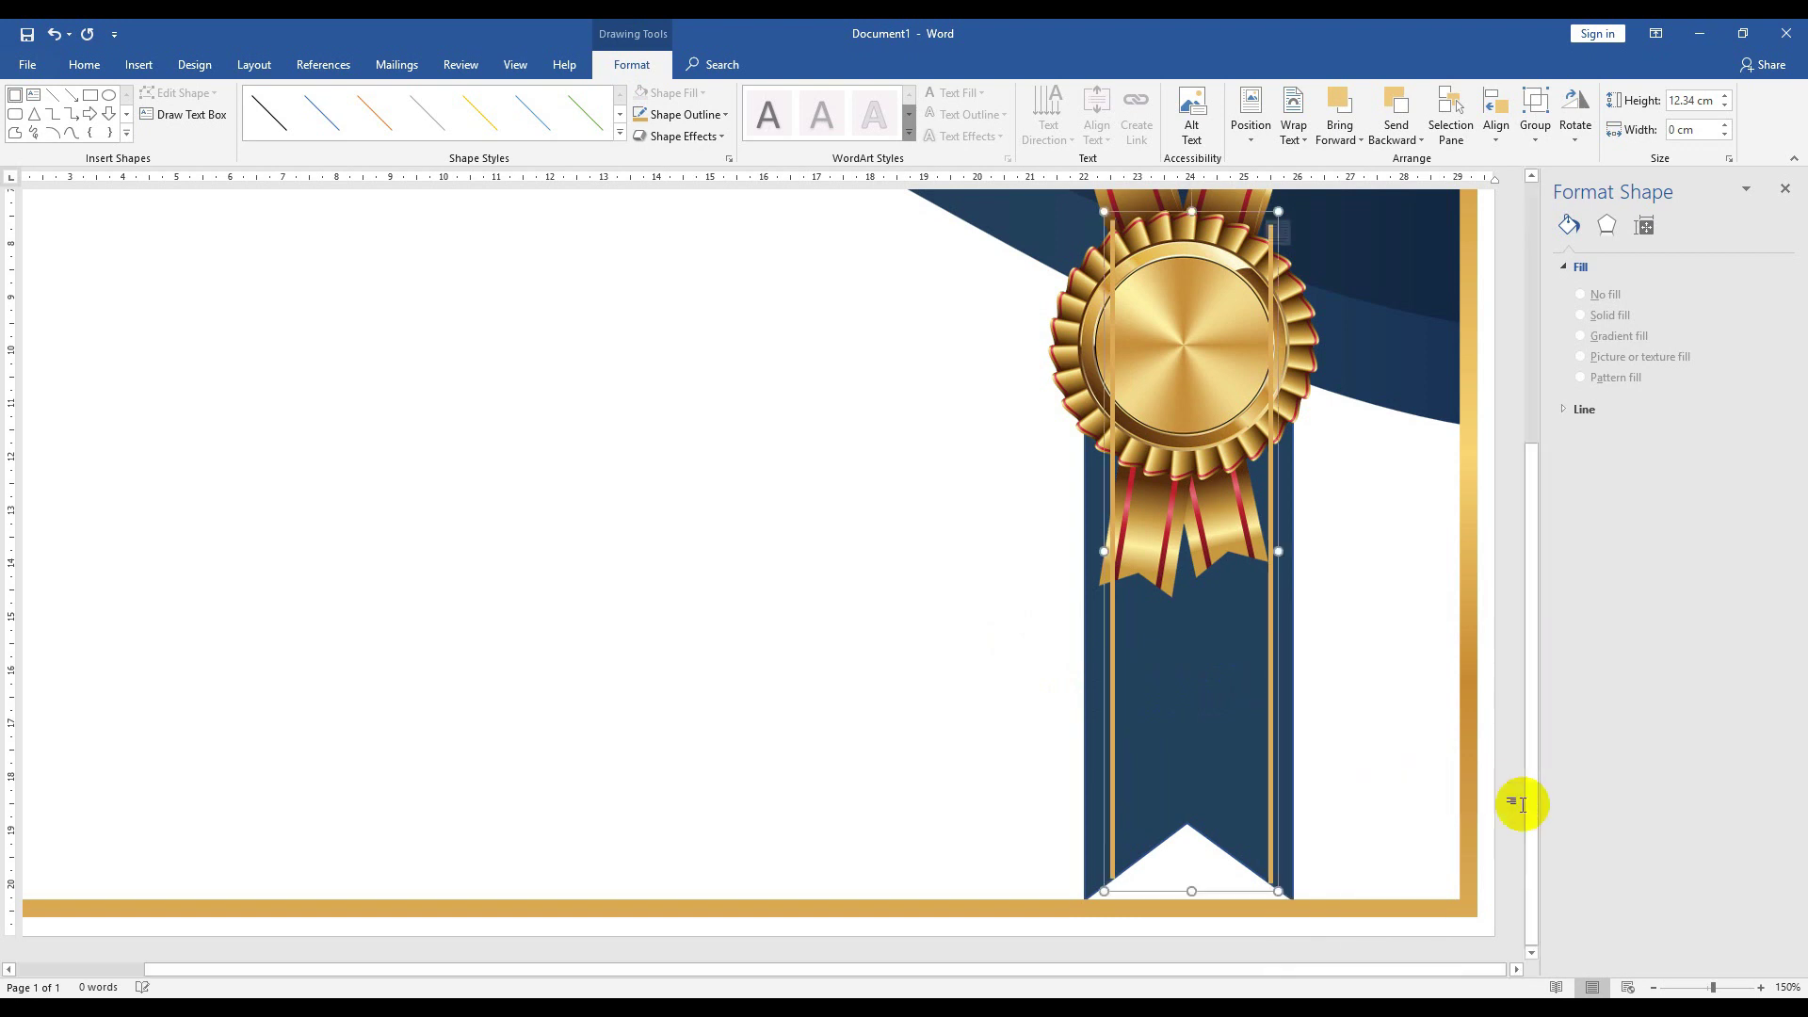
{"action": "key", "text": "ctrl+Left"}
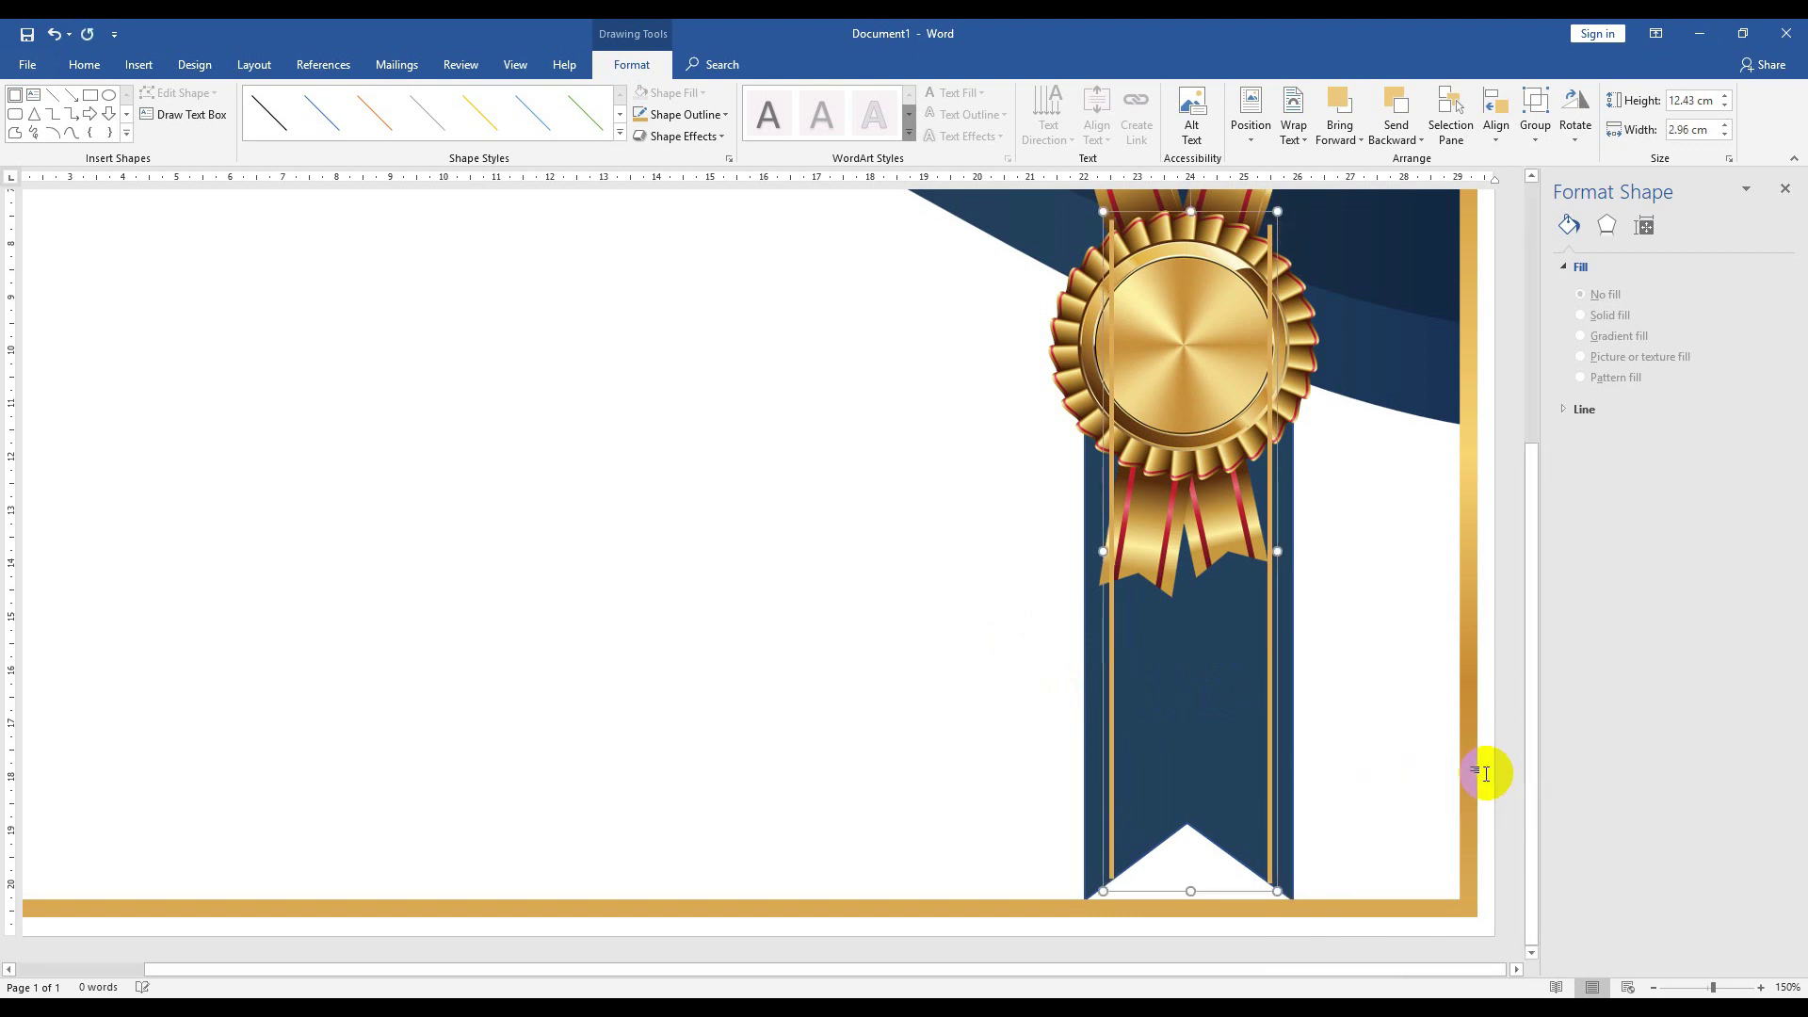
{"action": "key", "text": "Left"}
{"action": "key", "text": "Left"}
{"action": "key", "text": "Left"}
{"action": "key", "text": "Left"}
{"action": "key", "text": "Left"}
{"action": "key", "text": "Left"}
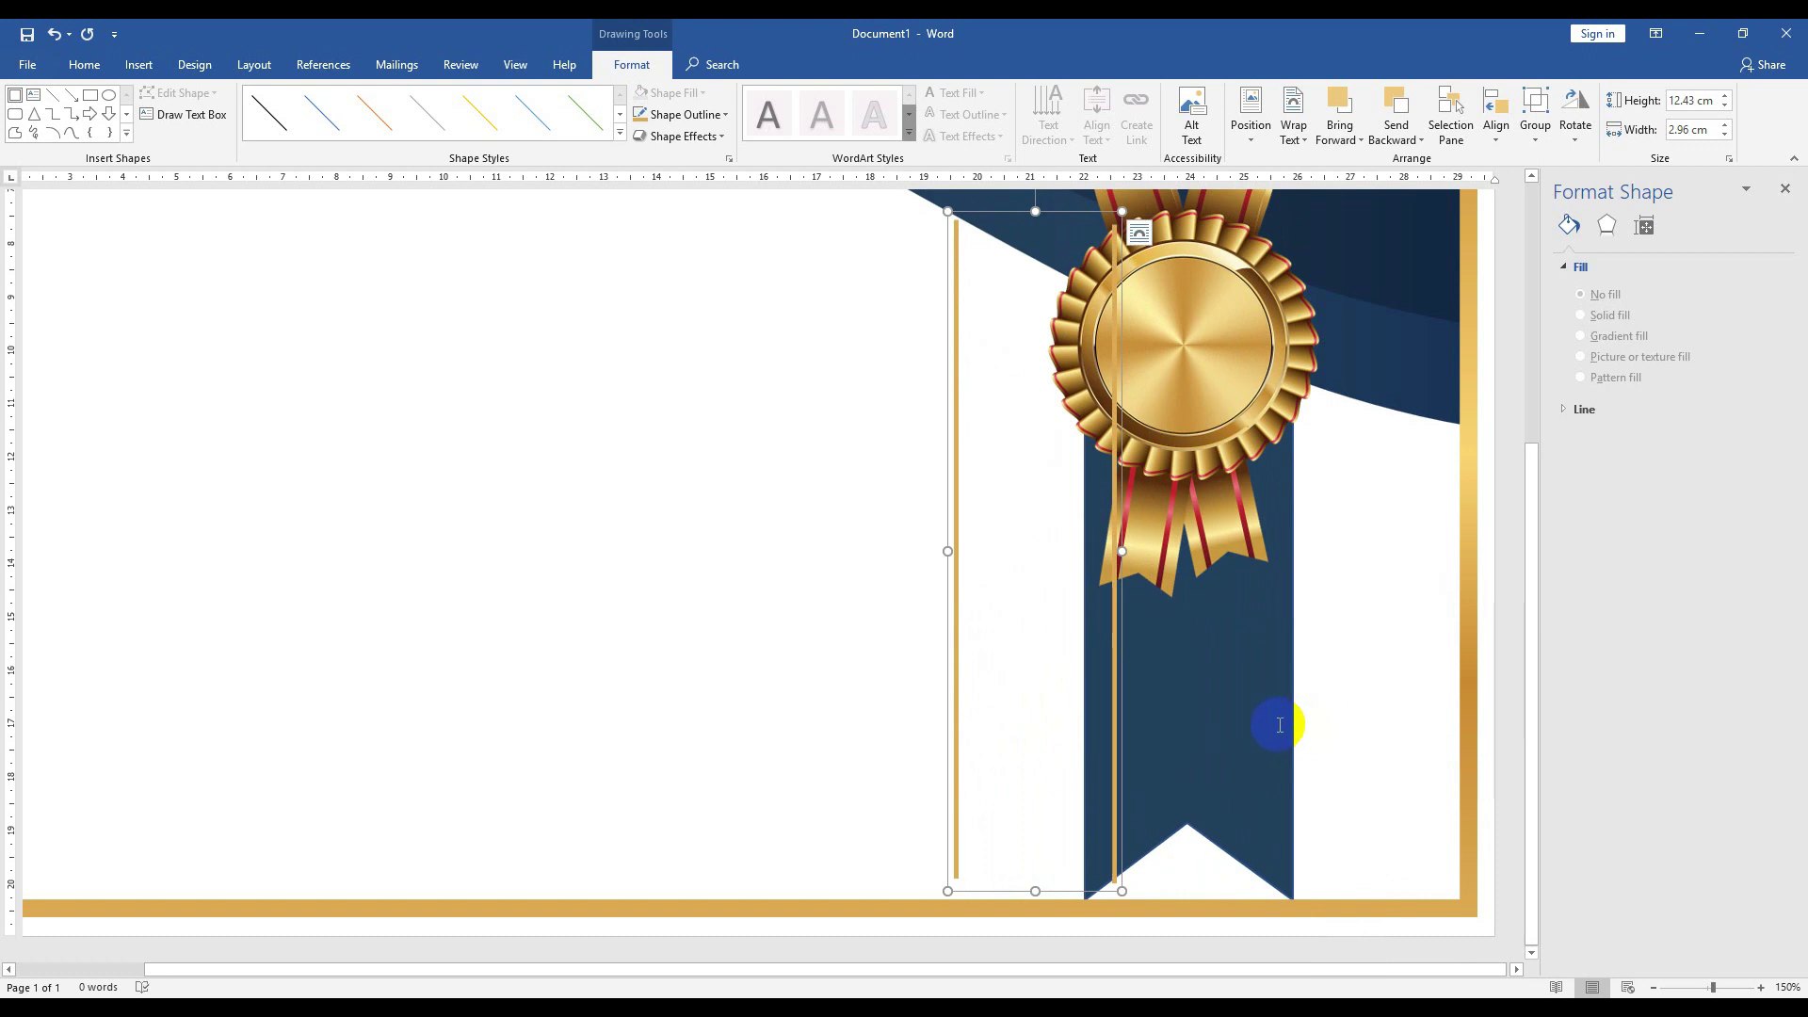
- Send the navy ribbon behind the gold line group
{"action": "right_click", "coordinate": [1112, 717]}
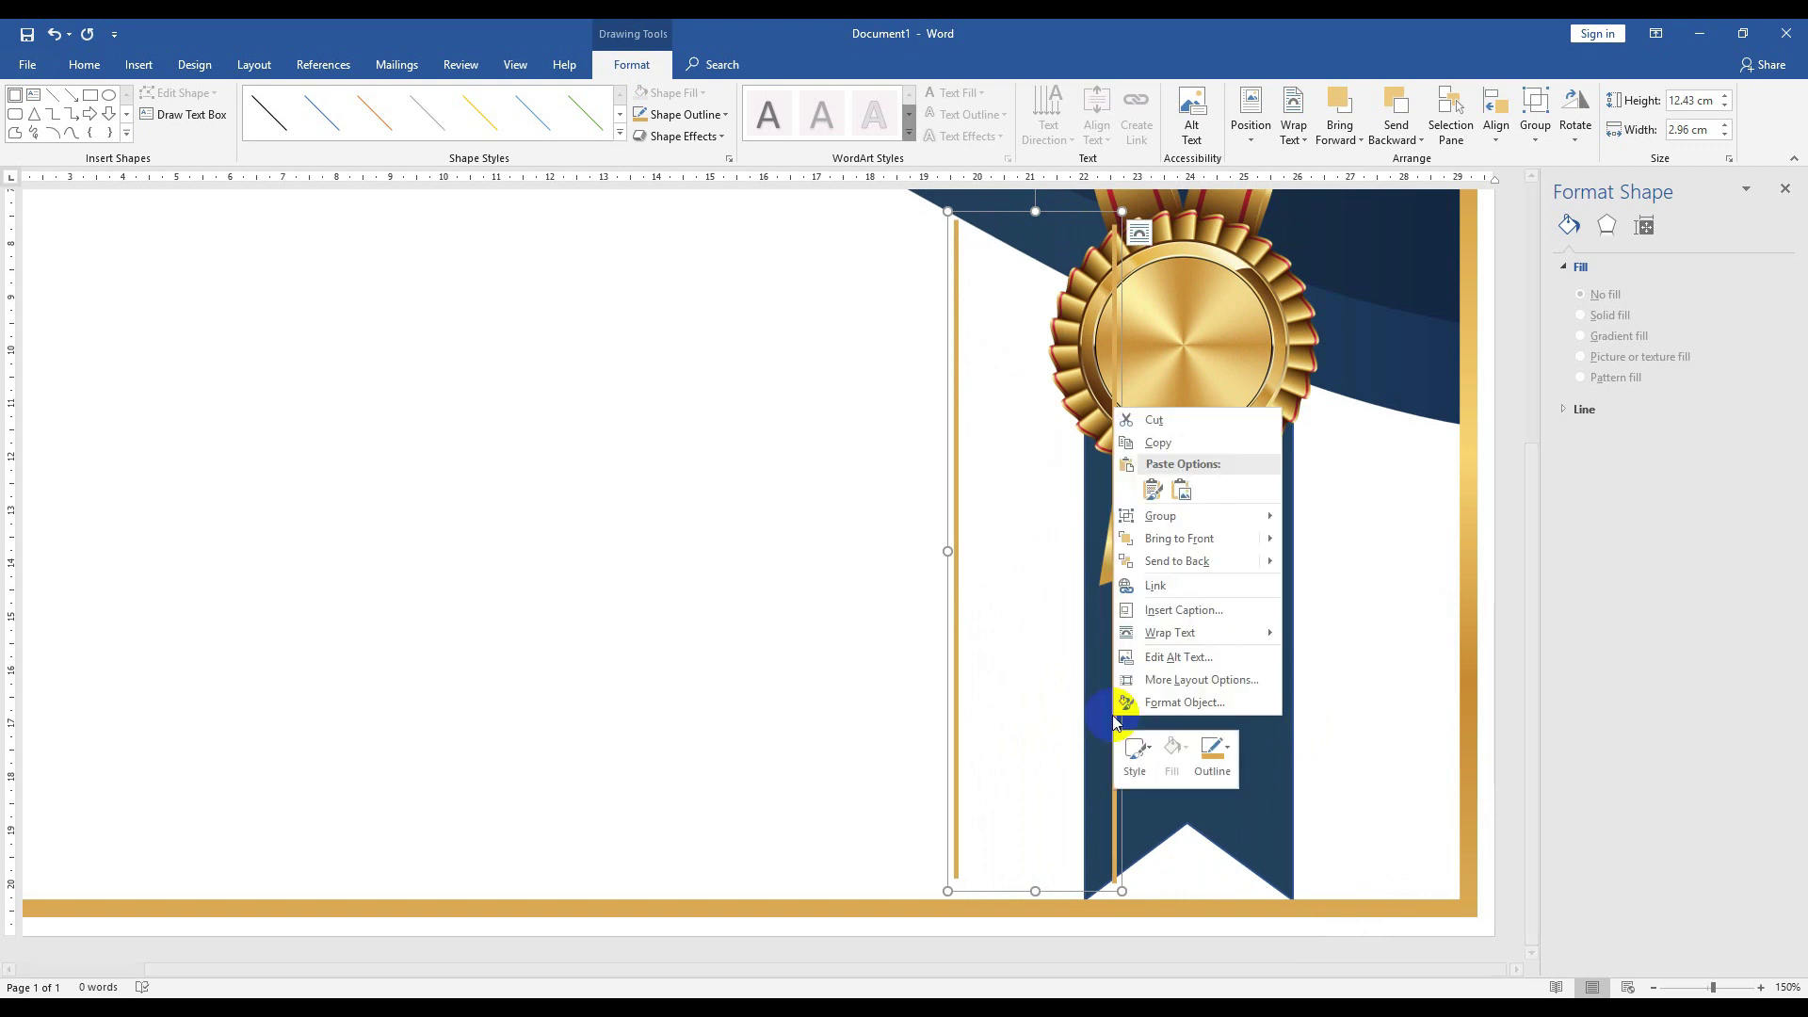
{"action": "left_click", "coordinate": [1177, 561]}
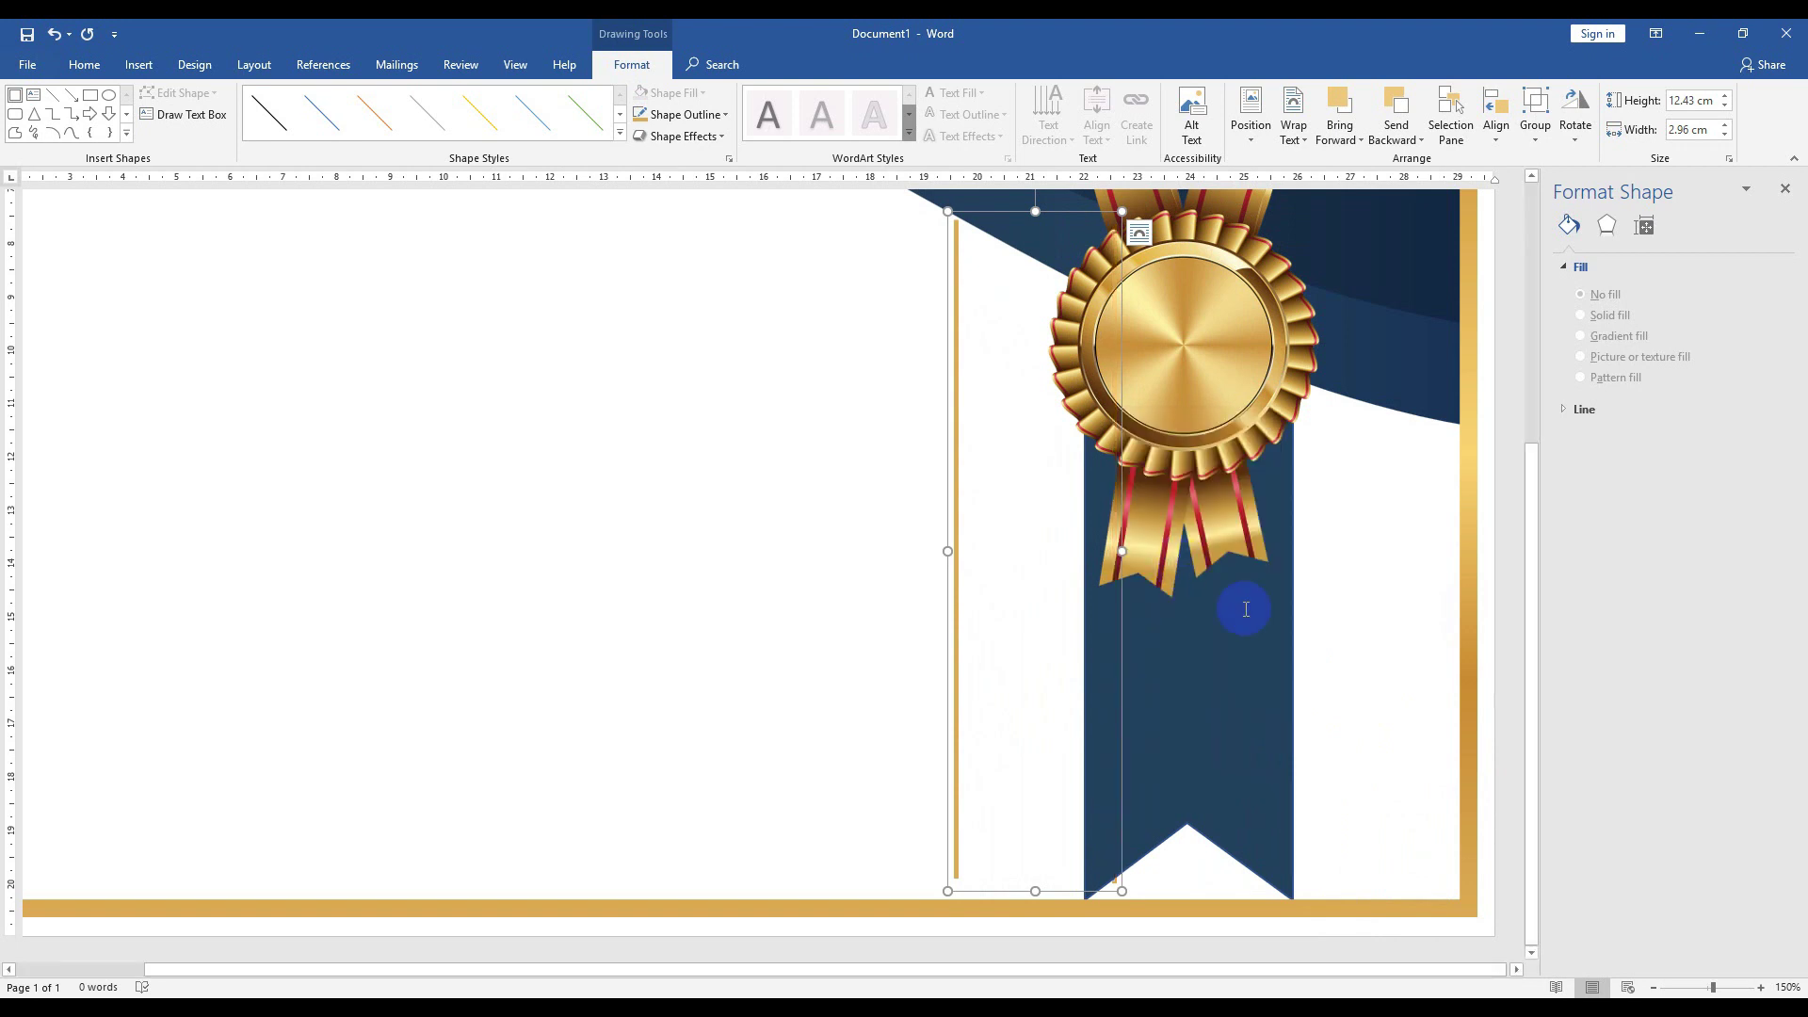
{"action": "left_click", "coordinate": [1237, 730]}
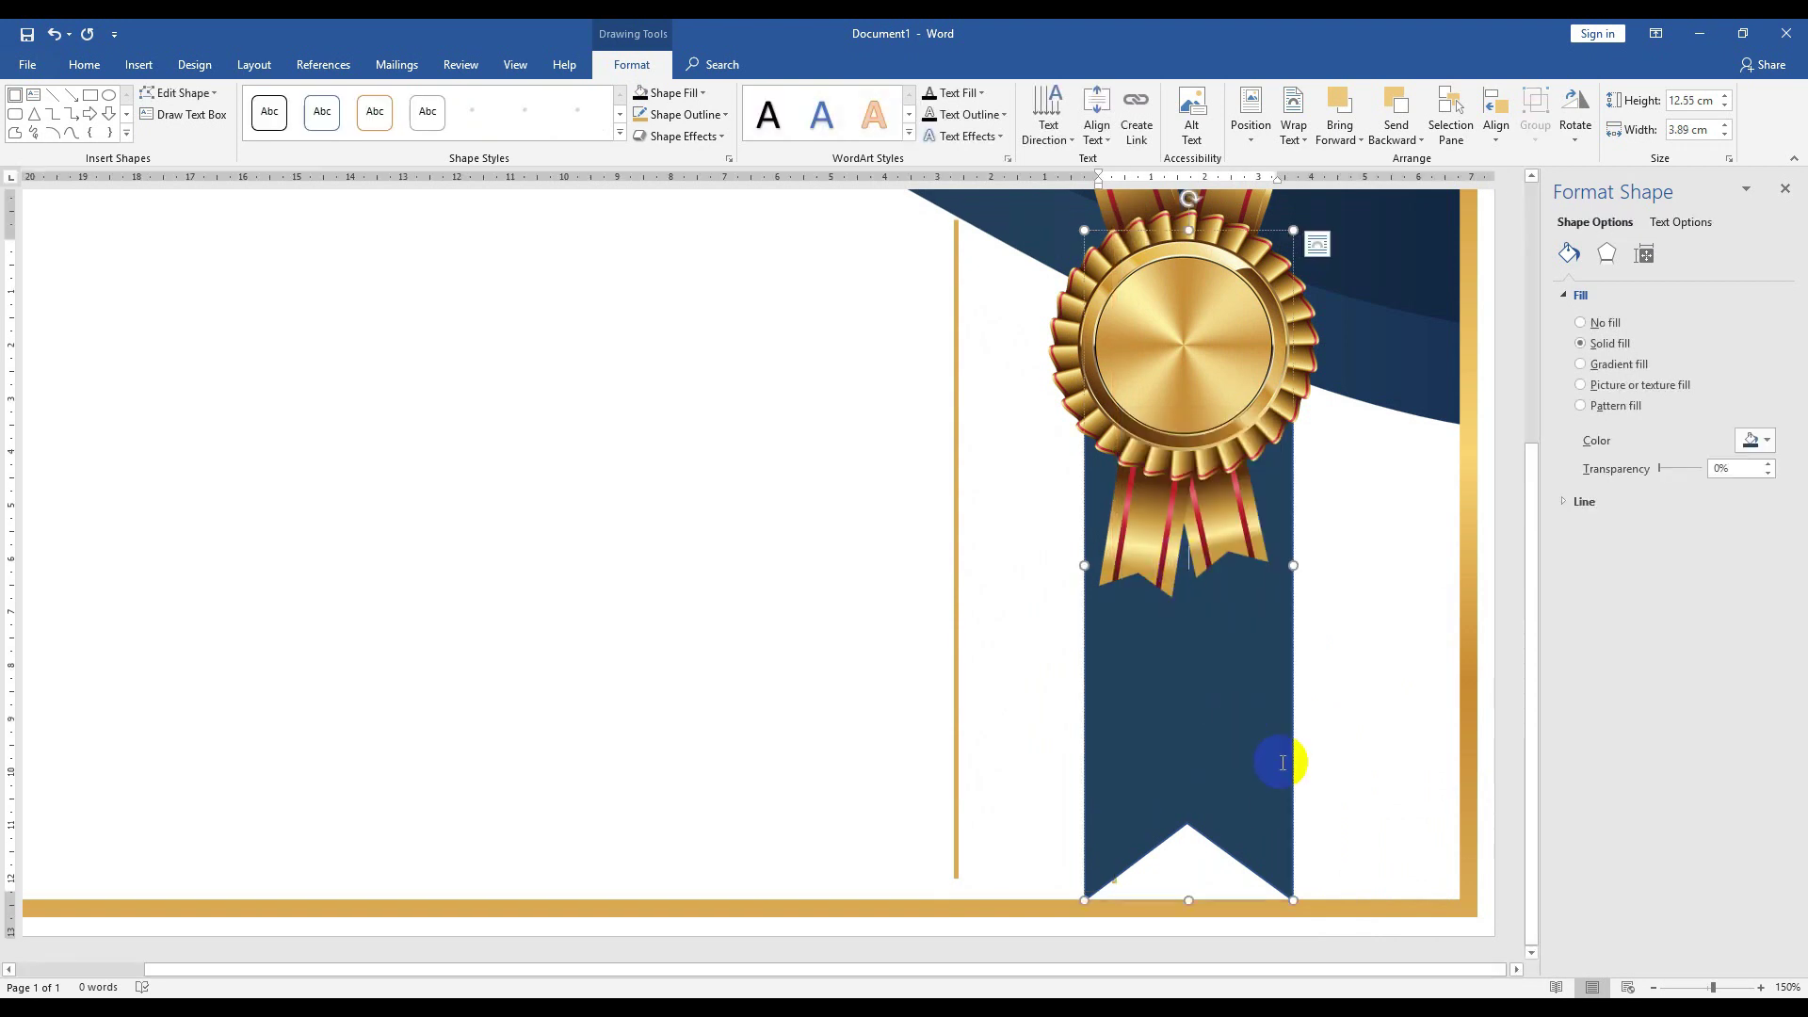
{"action": "right_click", "coordinate": [1296, 691]}
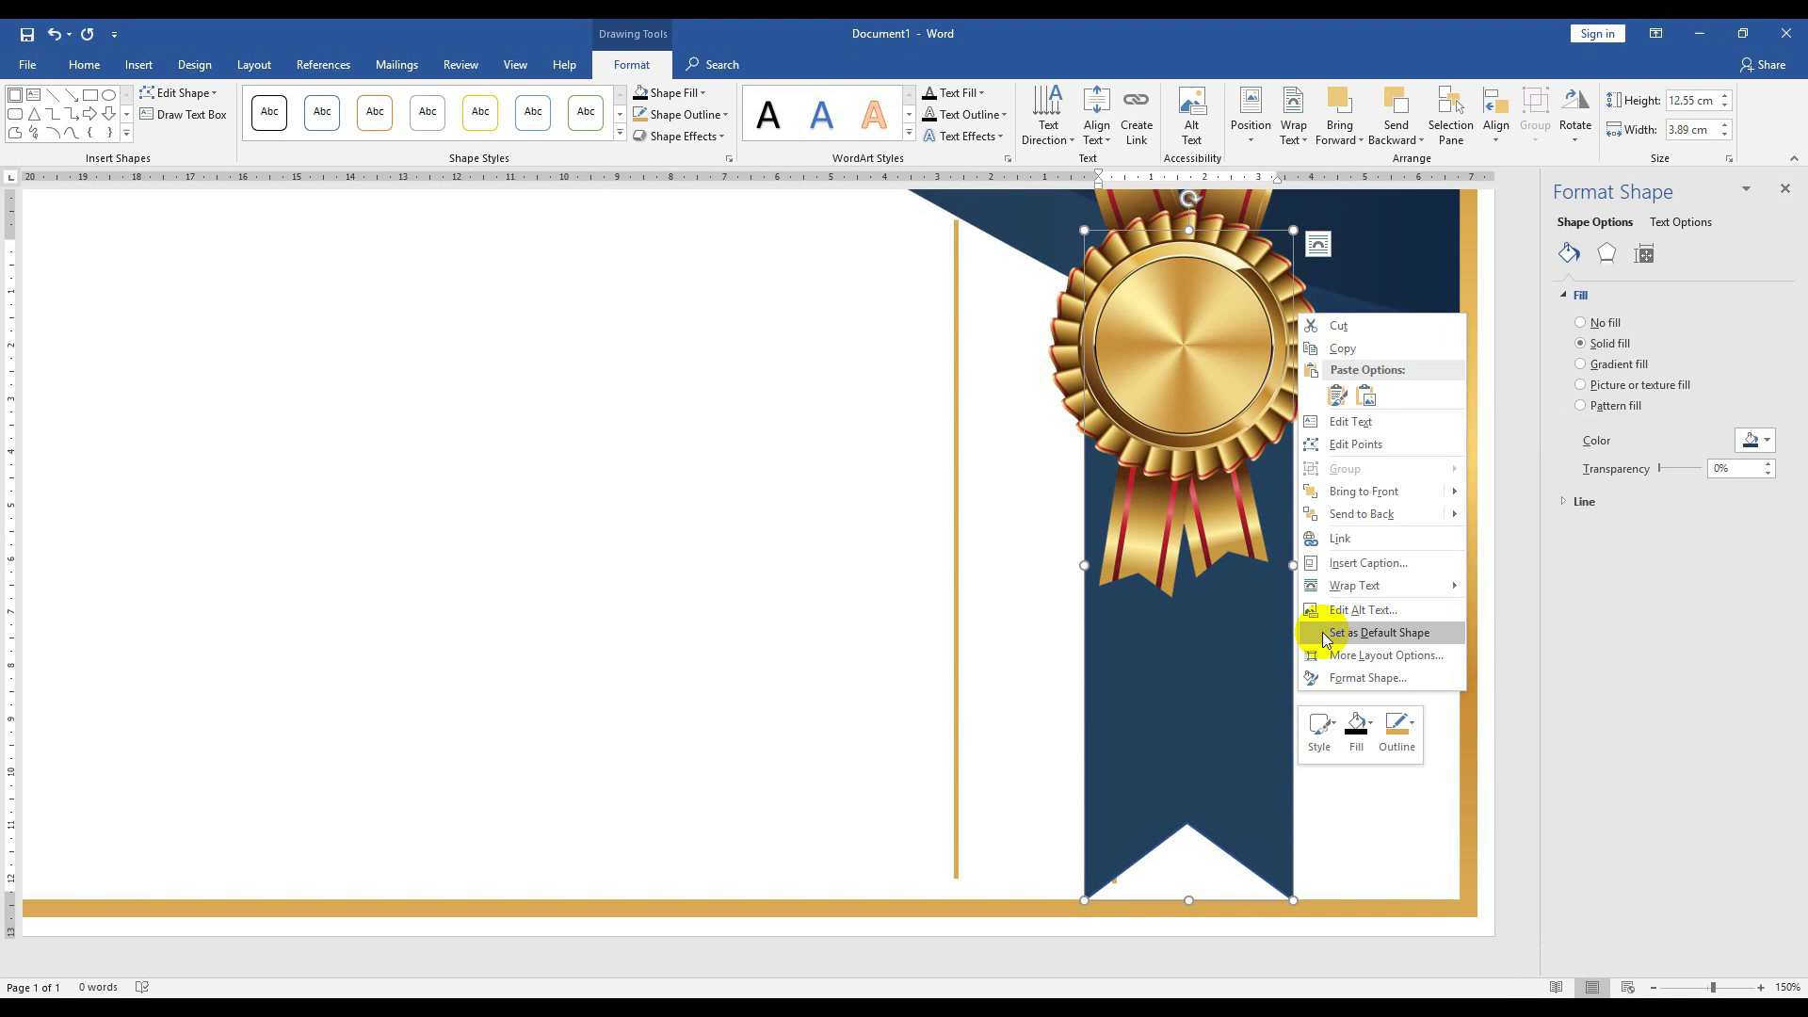
{"action": "left_click", "coordinate": [1353, 516]}
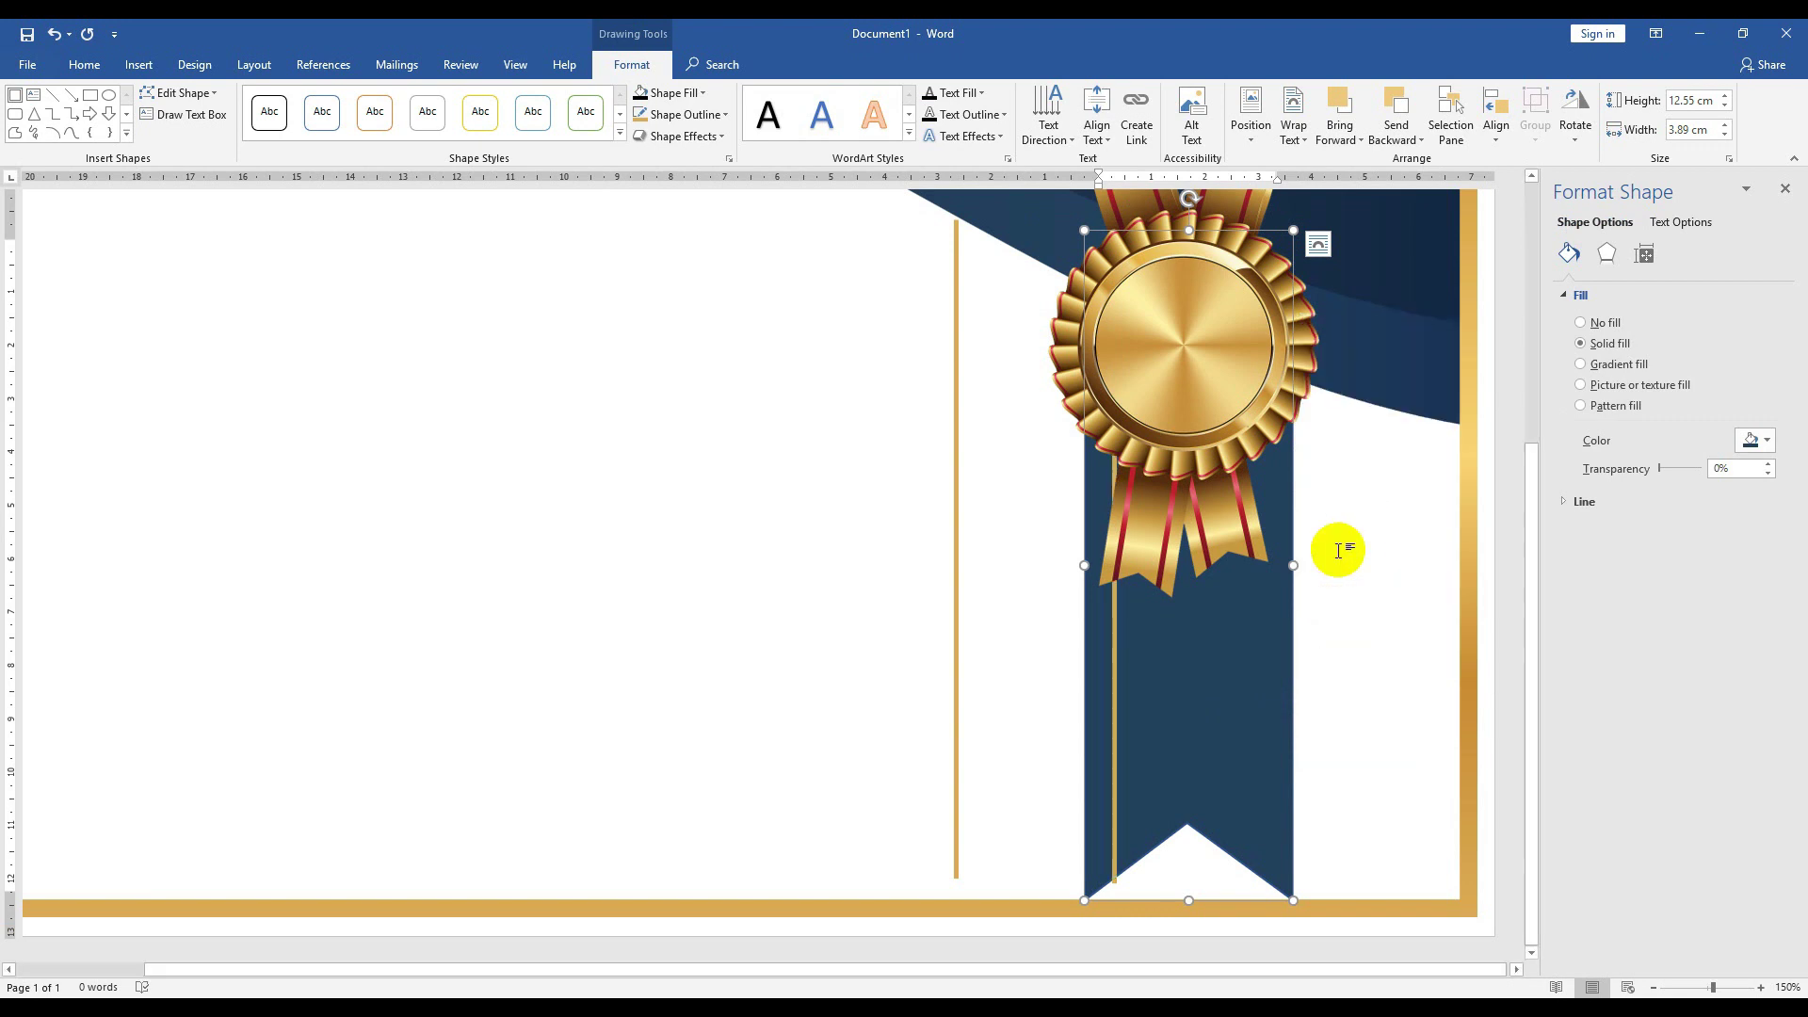
- Move the line group right so it sits along the ribbon's inner edges
{"action": "left_click", "coordinate": [962, 618]}
{"action": "key", "text": "Right"}
{"action": "key", "text": "Right"}
{"action": "key", "text": "Right"}
{"action": "key", "text": "Right"}
{"action": "key", "text": "Right"}
{"action": "key", "text": "Right"}
{"action": "key", "text": "Right"}
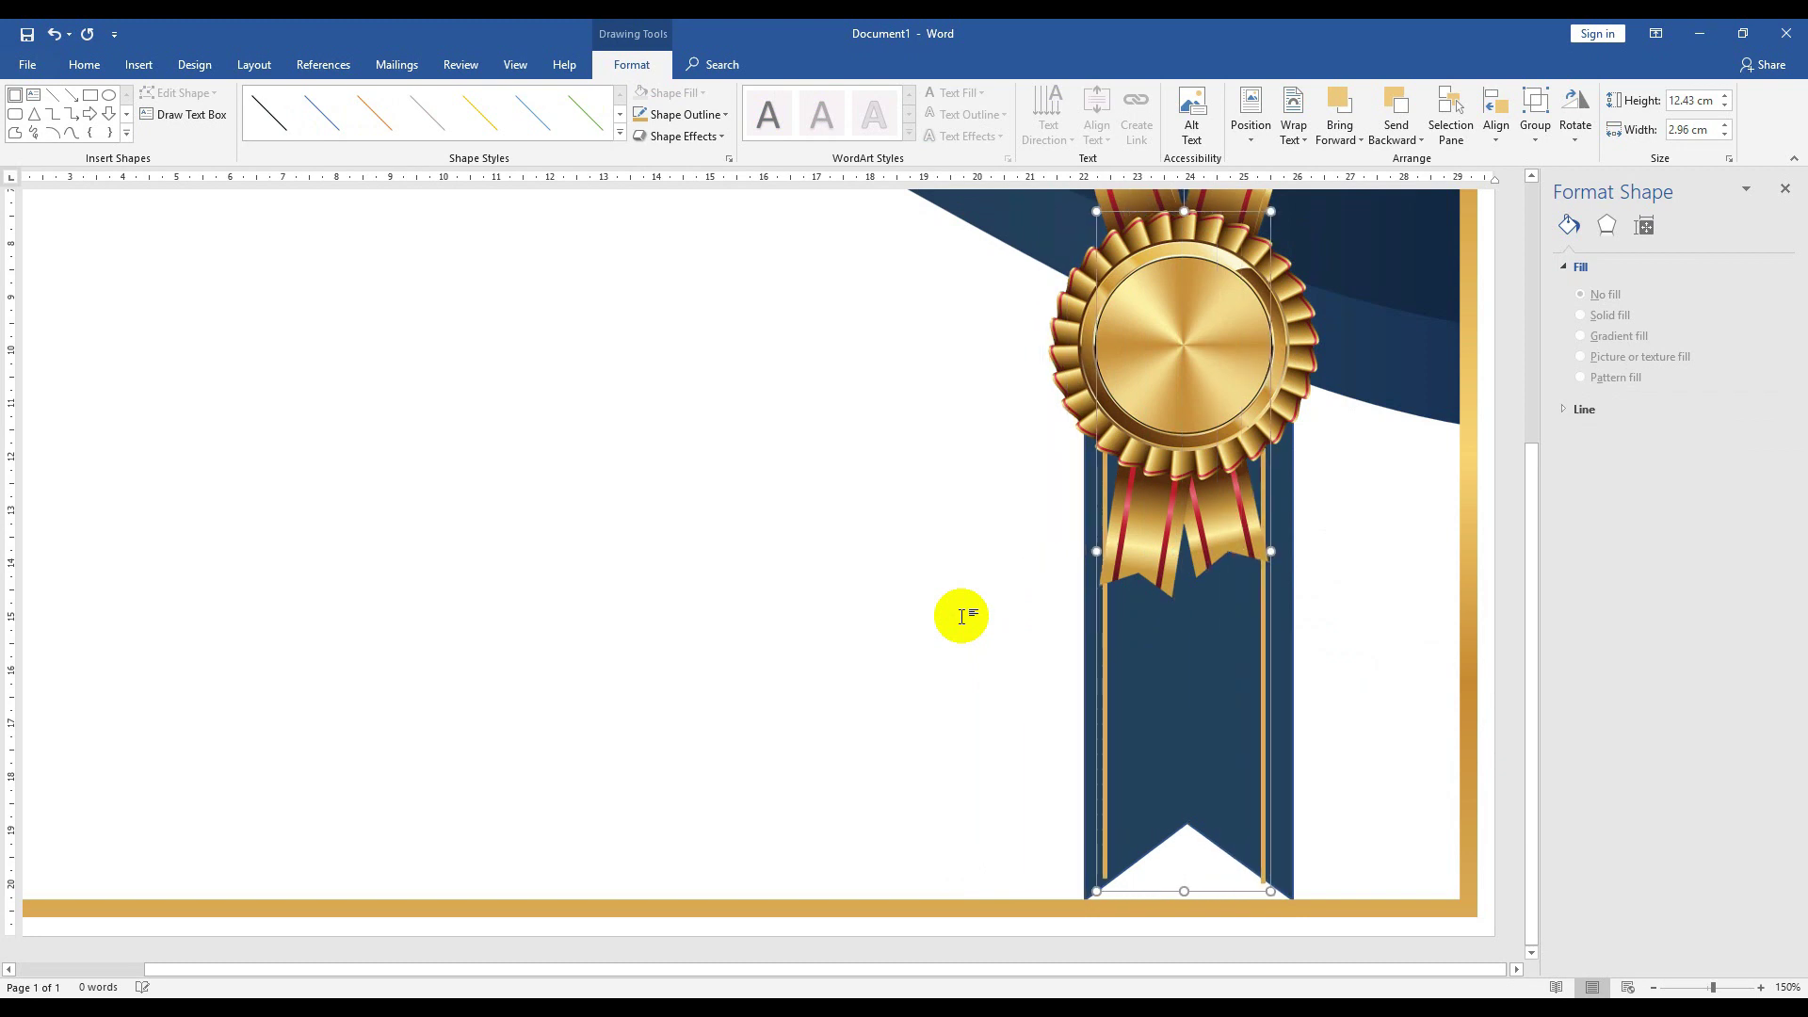
{"action": "key", "text": "Right"}
{"action": "key", "text": "ctrl+Right"}
{"action": "key", "text": "ctrl+Right"}
- Draw a text box across the upper right of the navy header
{"action": "scroll", "coordinate": [1372, 565], "scroll_direction": "down", "scroll_amount": 6}
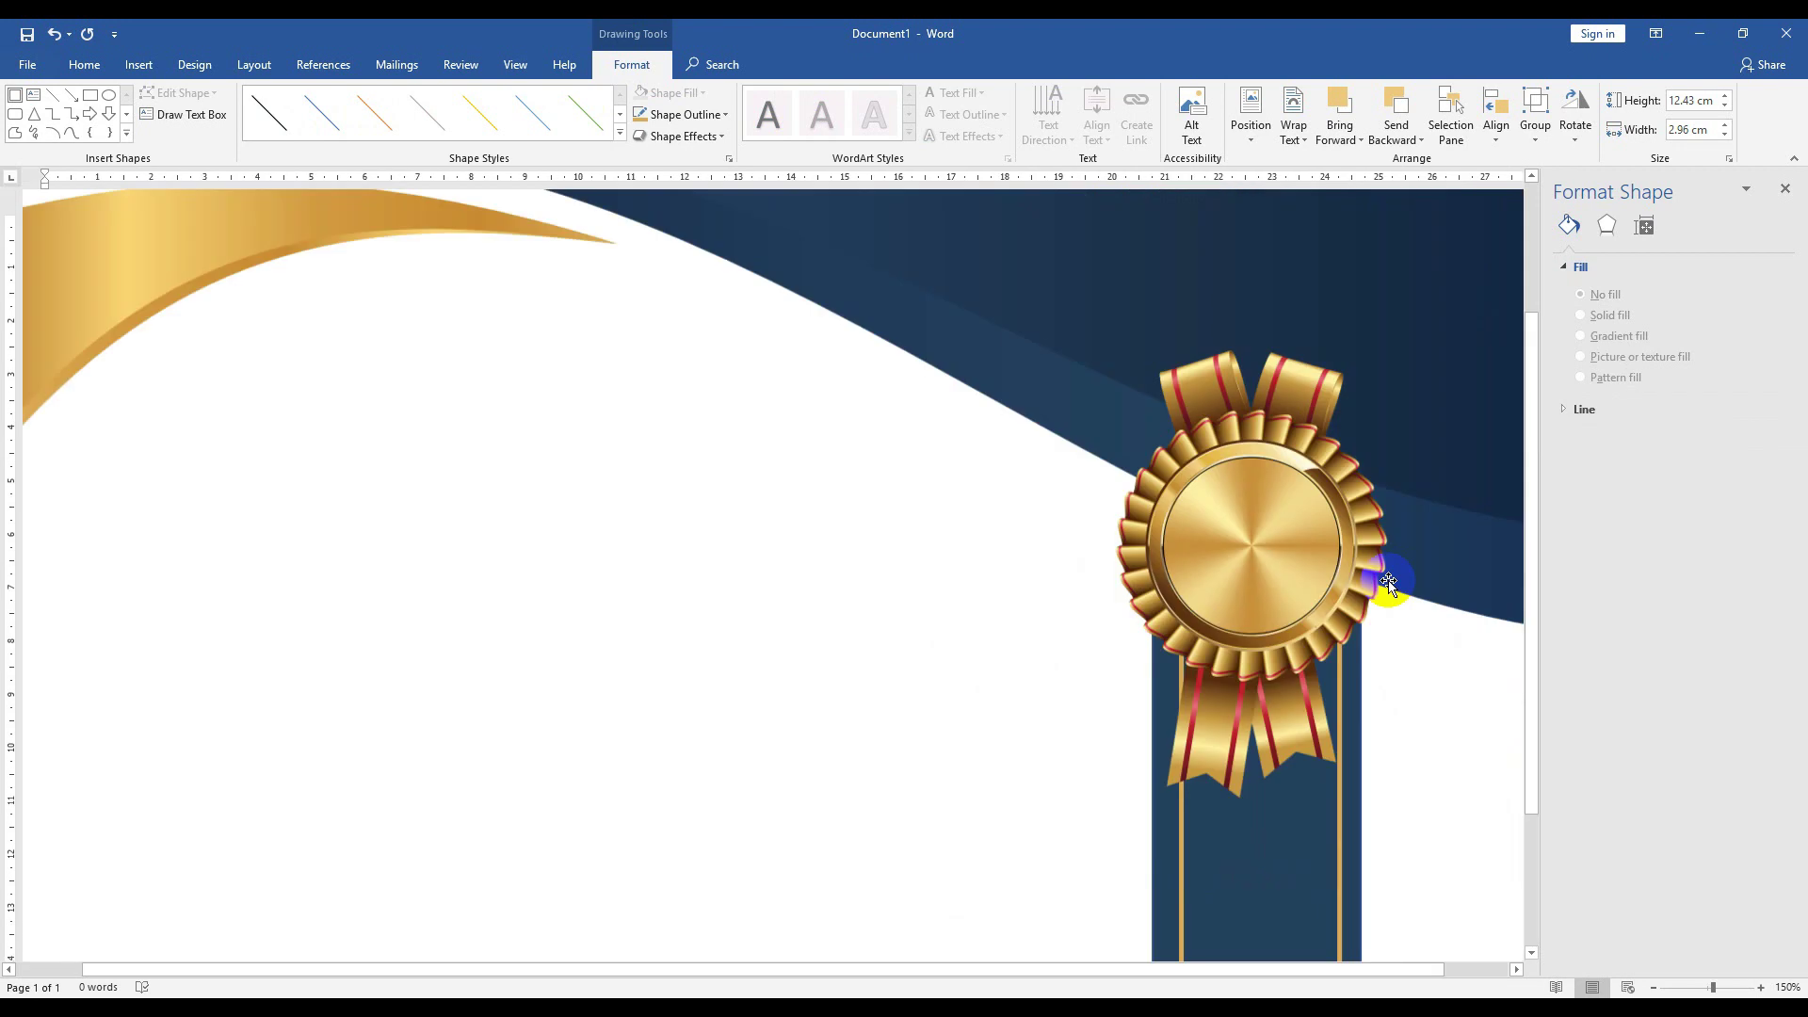
{"action": "left_click", "coordinate": [1377, 594]}
{"action": "scroll", "coordinate": [1377, 598], "scroll_direction": "down", "scroll_amount": 2}
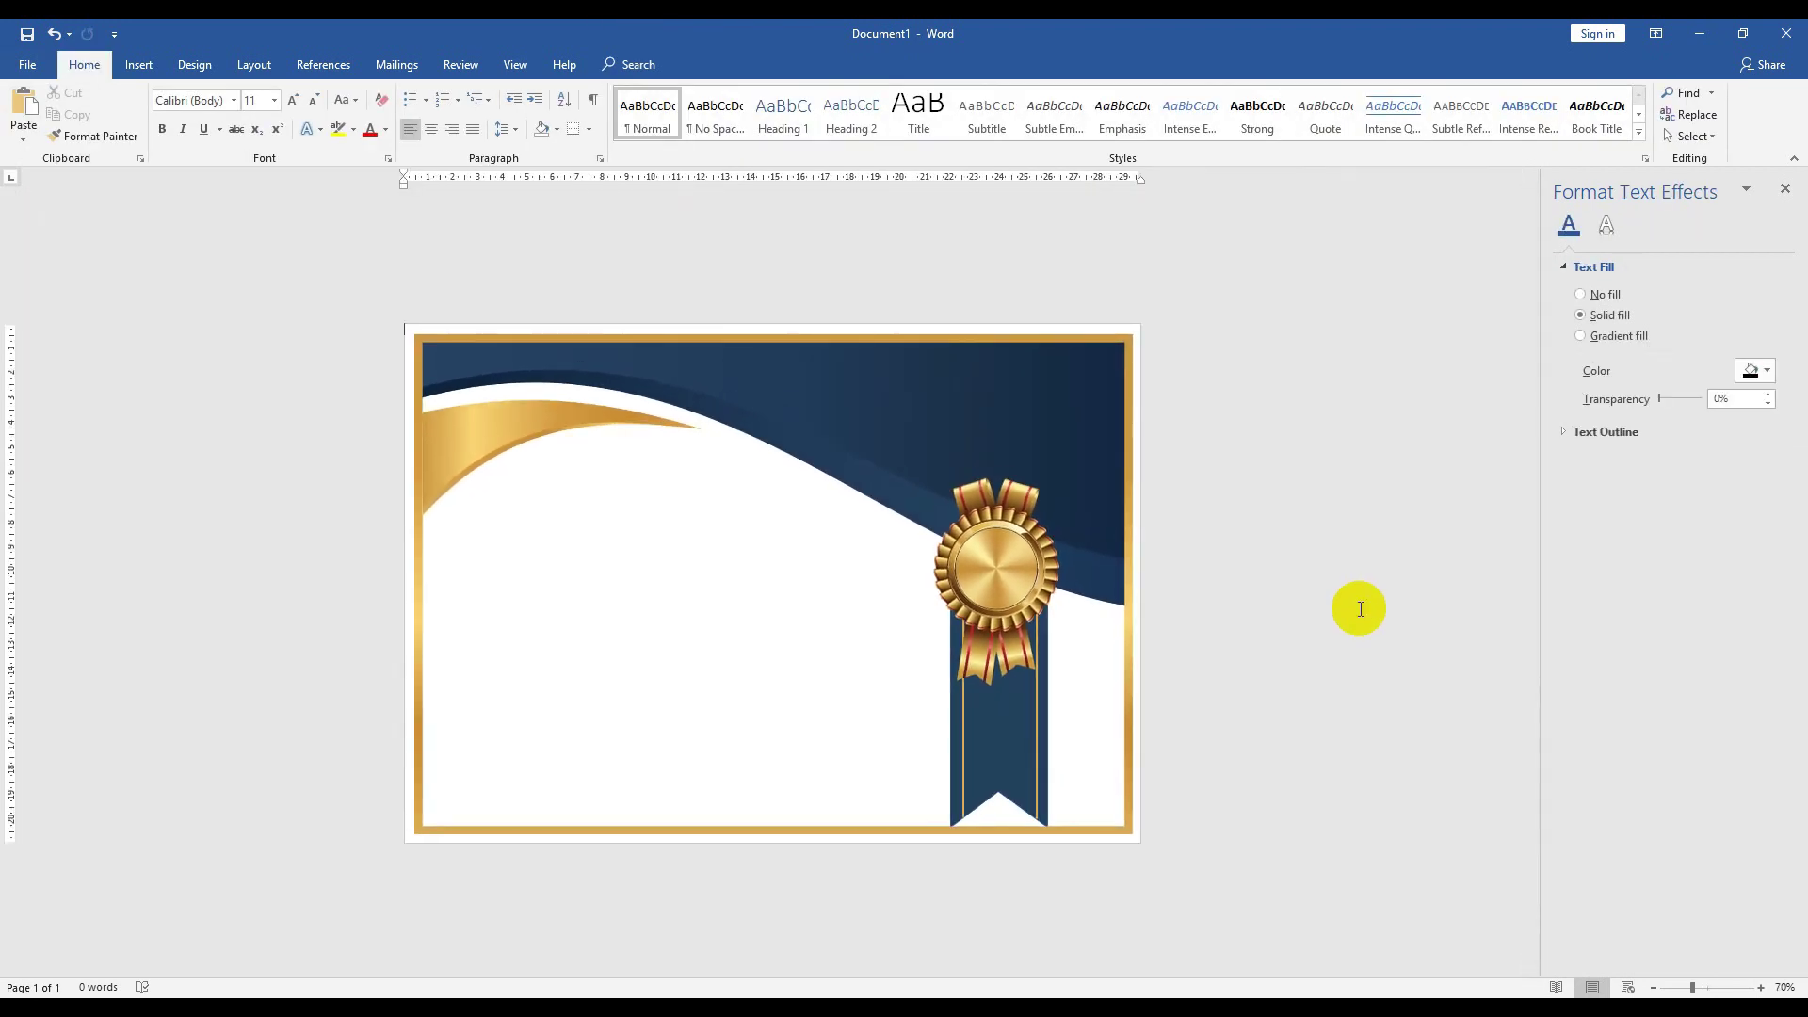
{"action": "scroll", "coordinate": [941, 570], "scroll_direction": "up", "scroll_amount": 3}
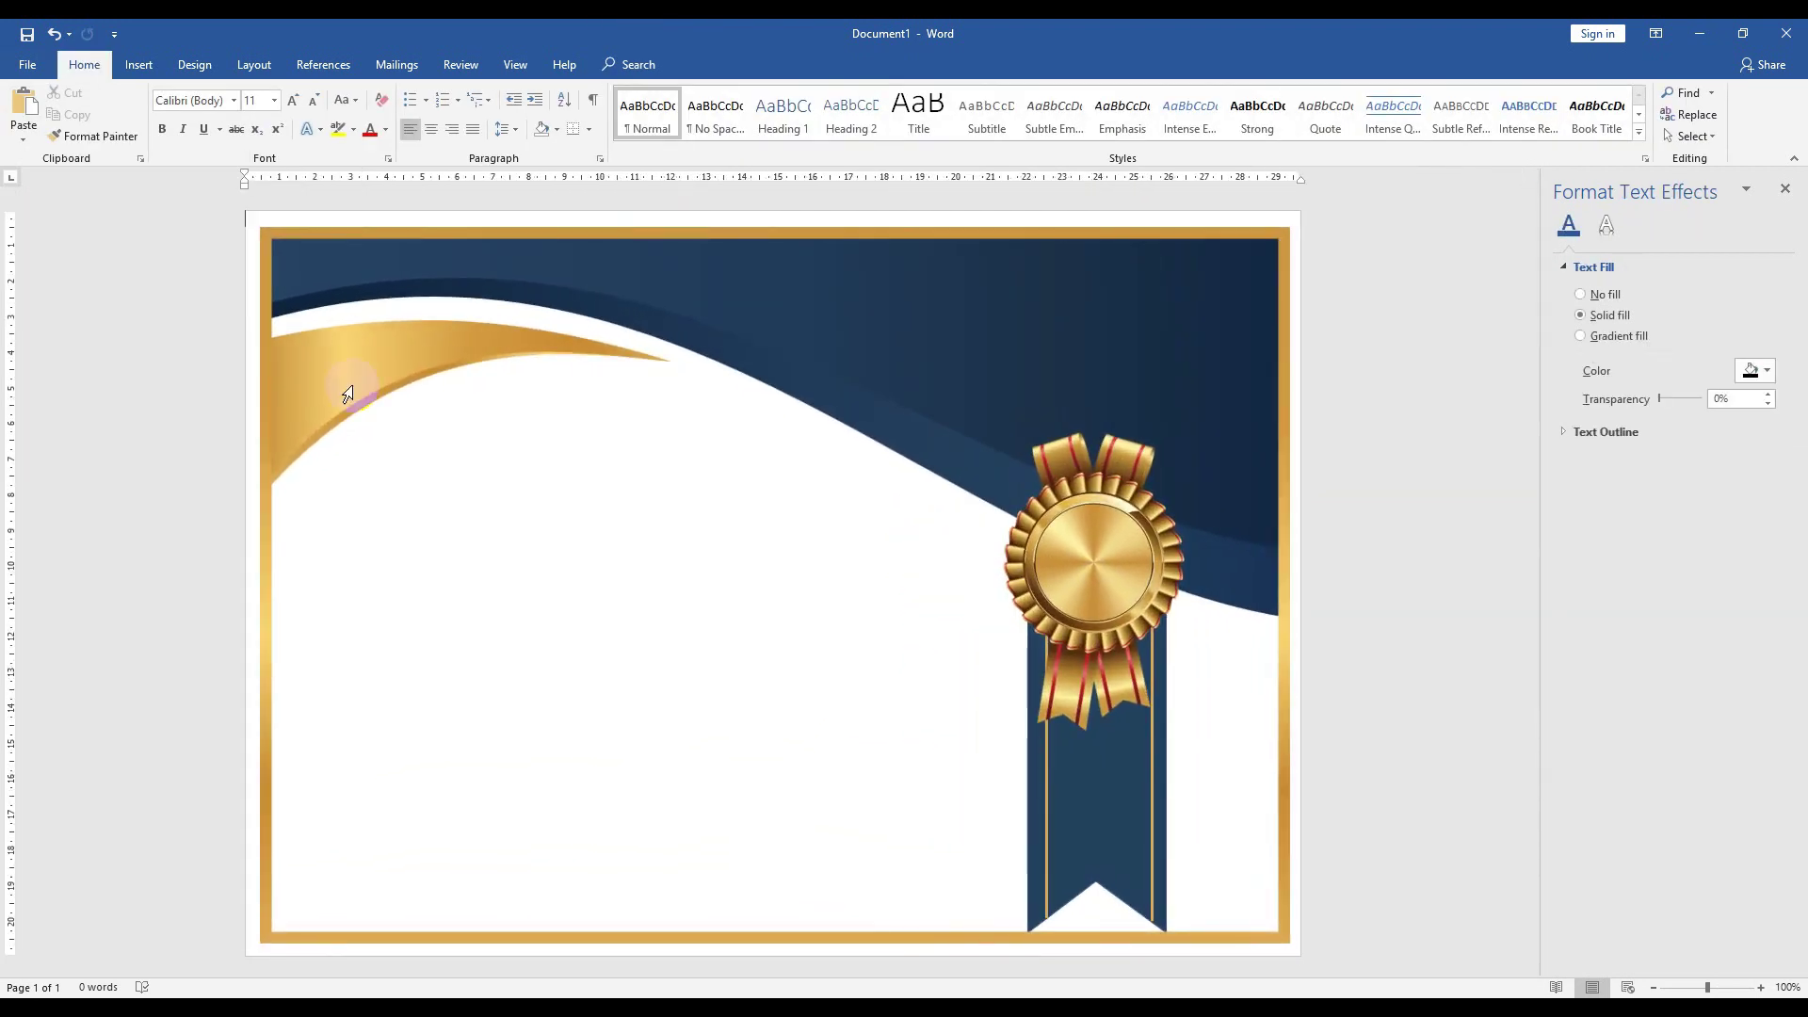
{"action": "left_click", "coordinate": [132, 64]}
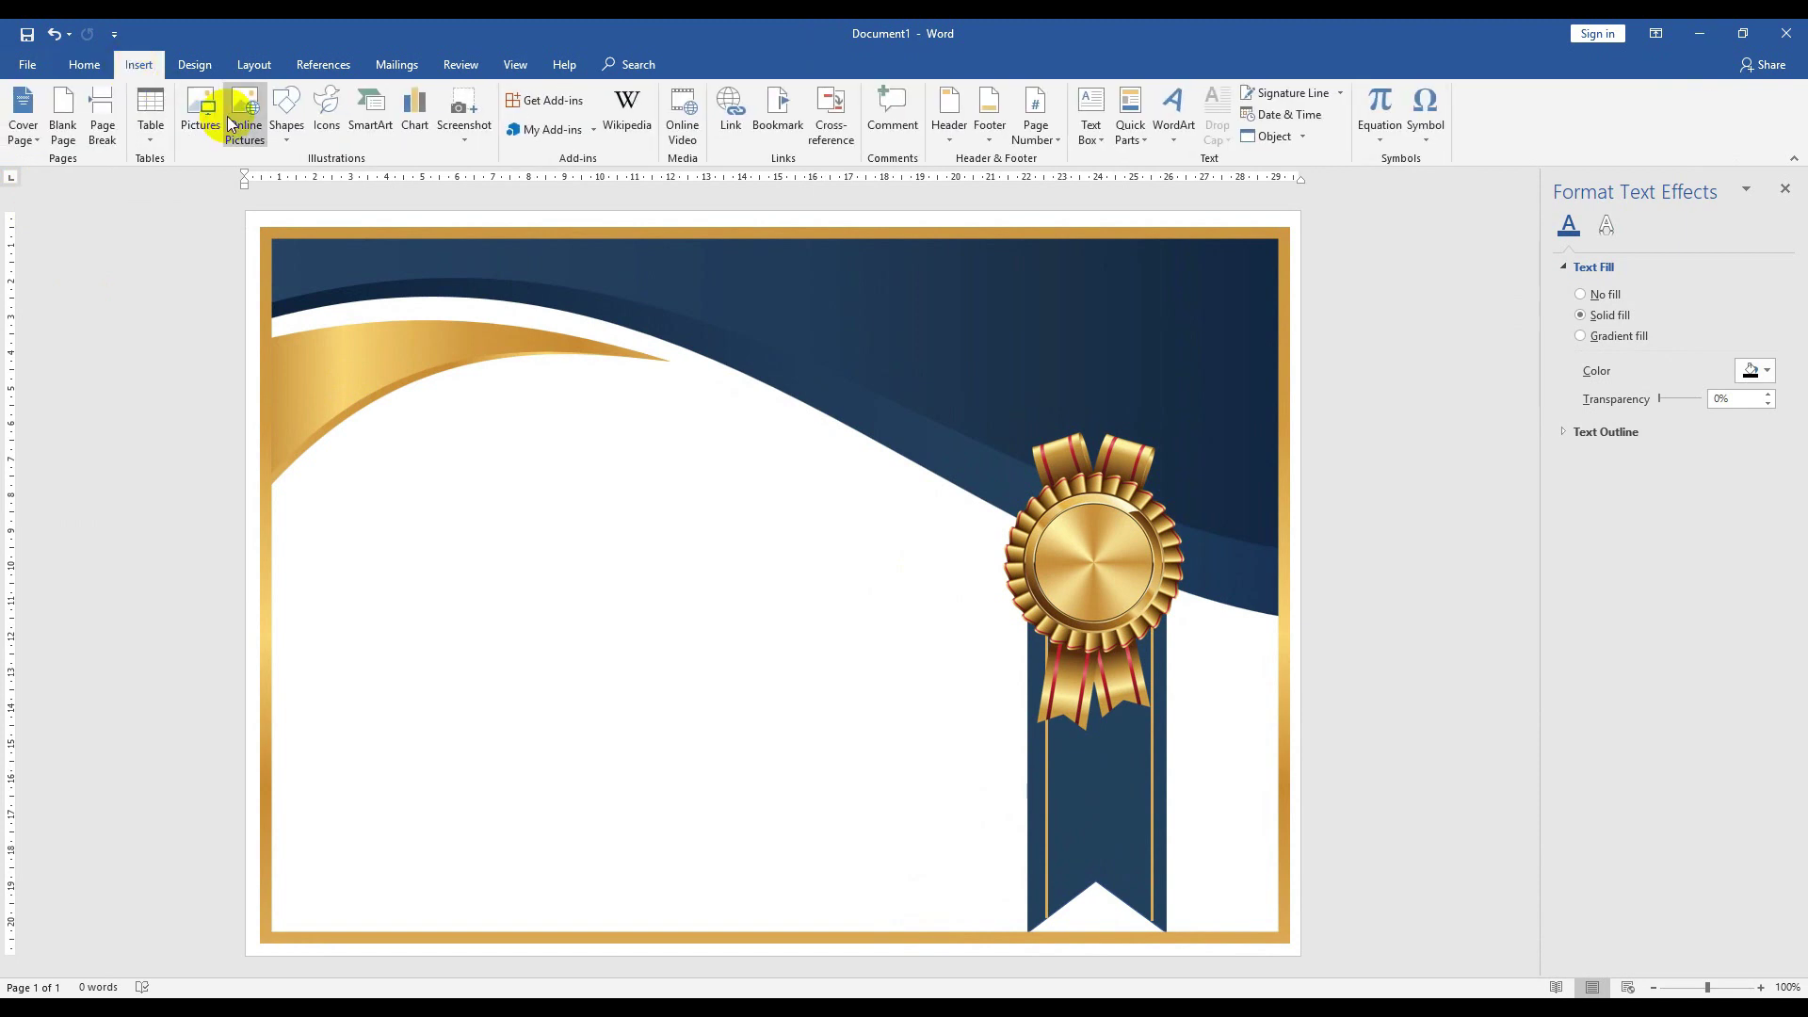
{"action": "left_click", "coordinate": [287, 115]}
{"action": "left_click", "coordinate": [297, 179]}
{"action": "left_click_drag", "start_coordinate": [895, 250], "coordinate": [1266, 336]}
{"action": "type", "text": "CERTIFICATE"}
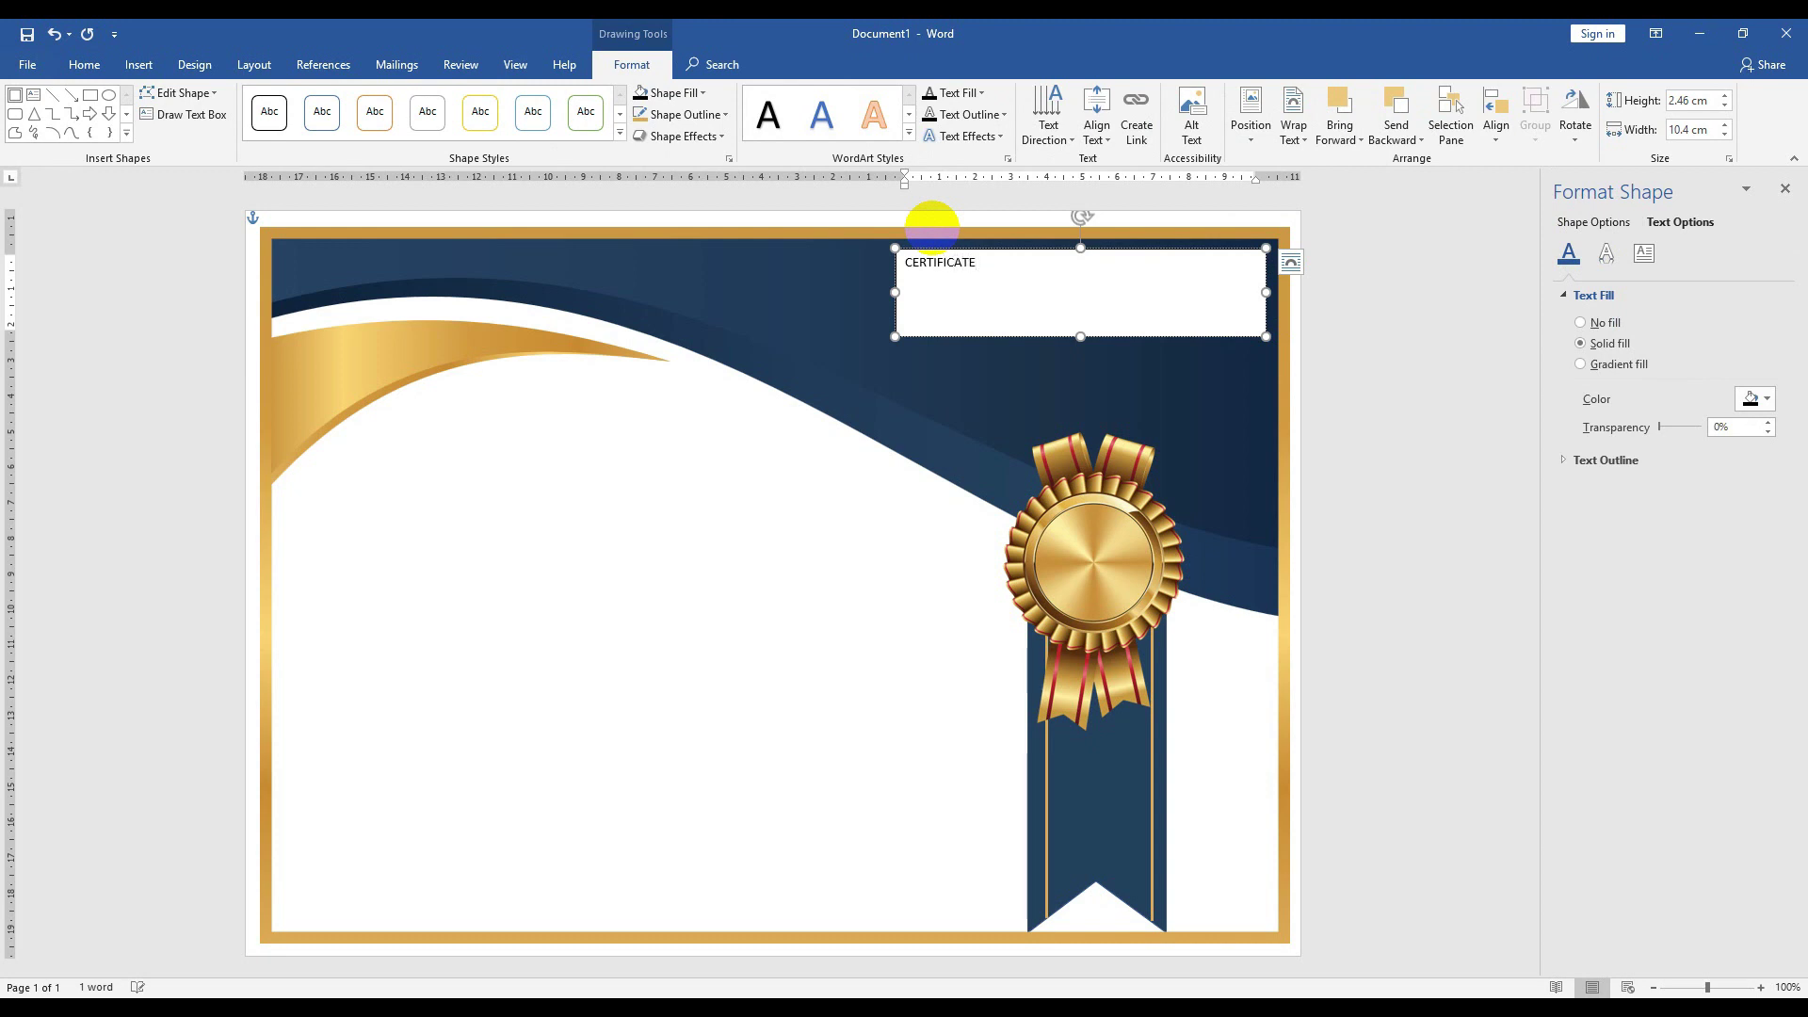
- Set CERTIFICATE to Metropolis, first at 48 pt and then 42 pt
{"action": "key", "text": "ctrl+a"}
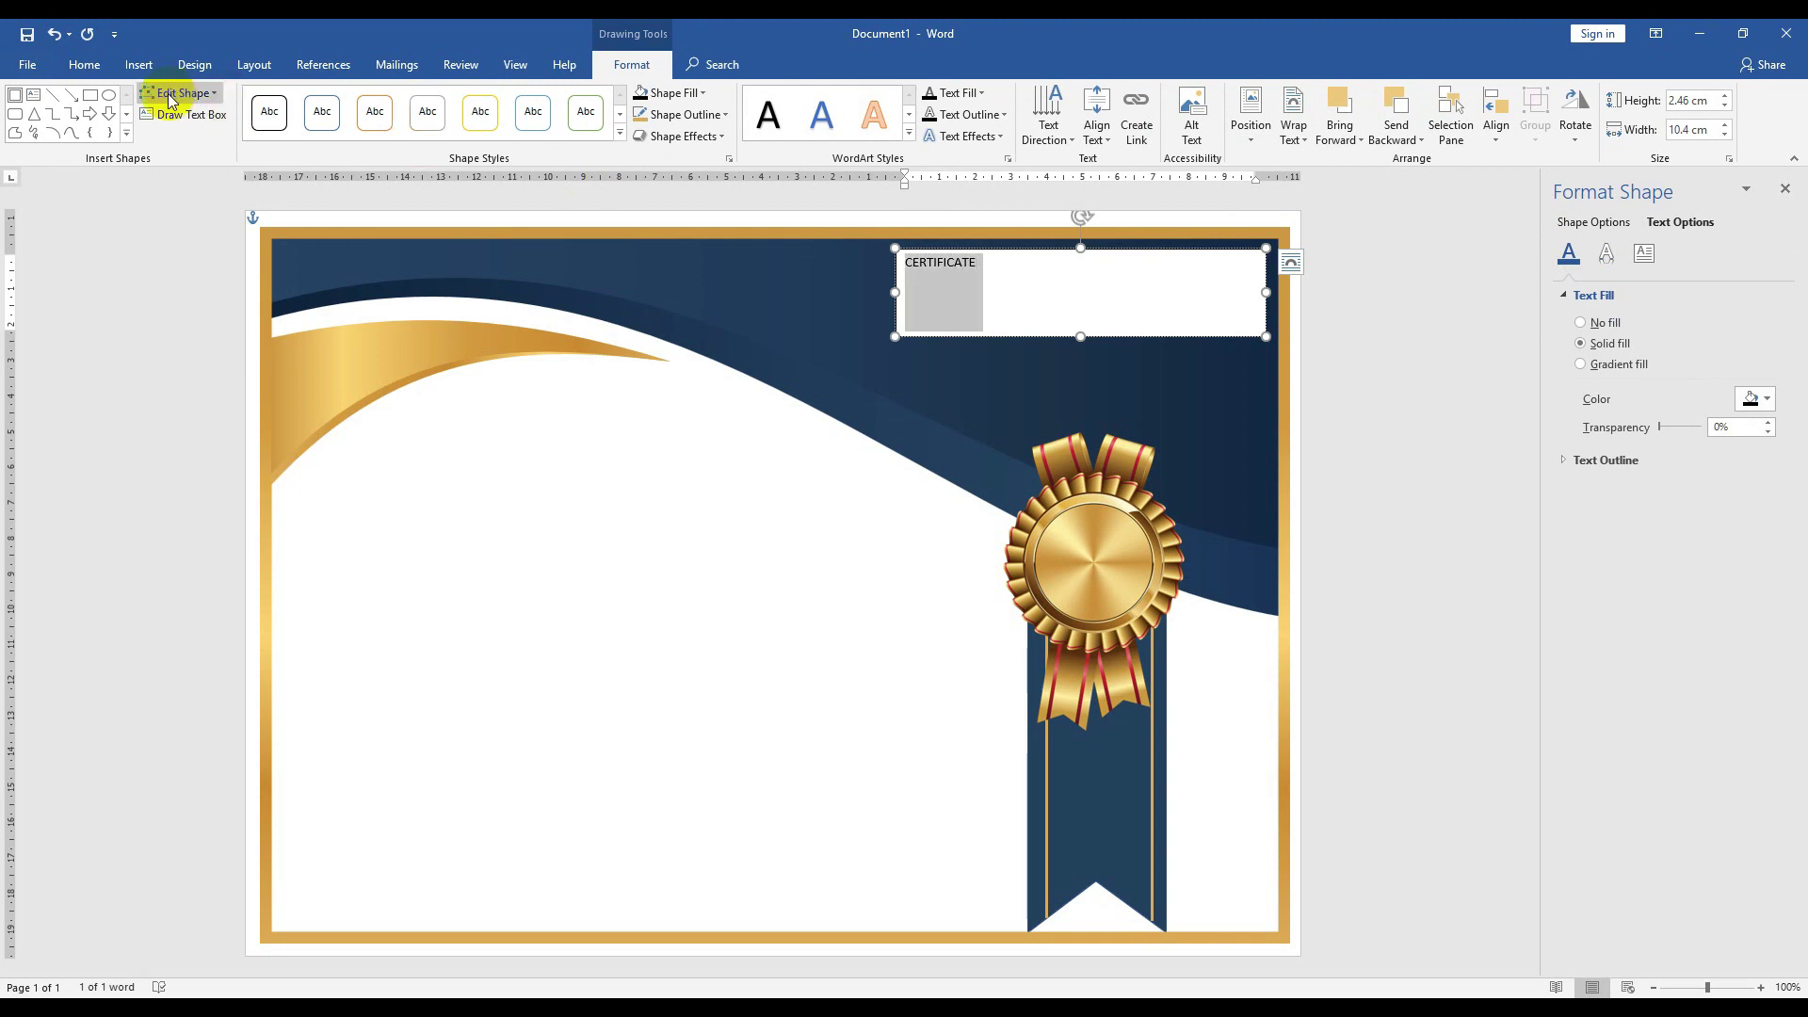
{"action": "left_click", "coordinate": [91, 68]}
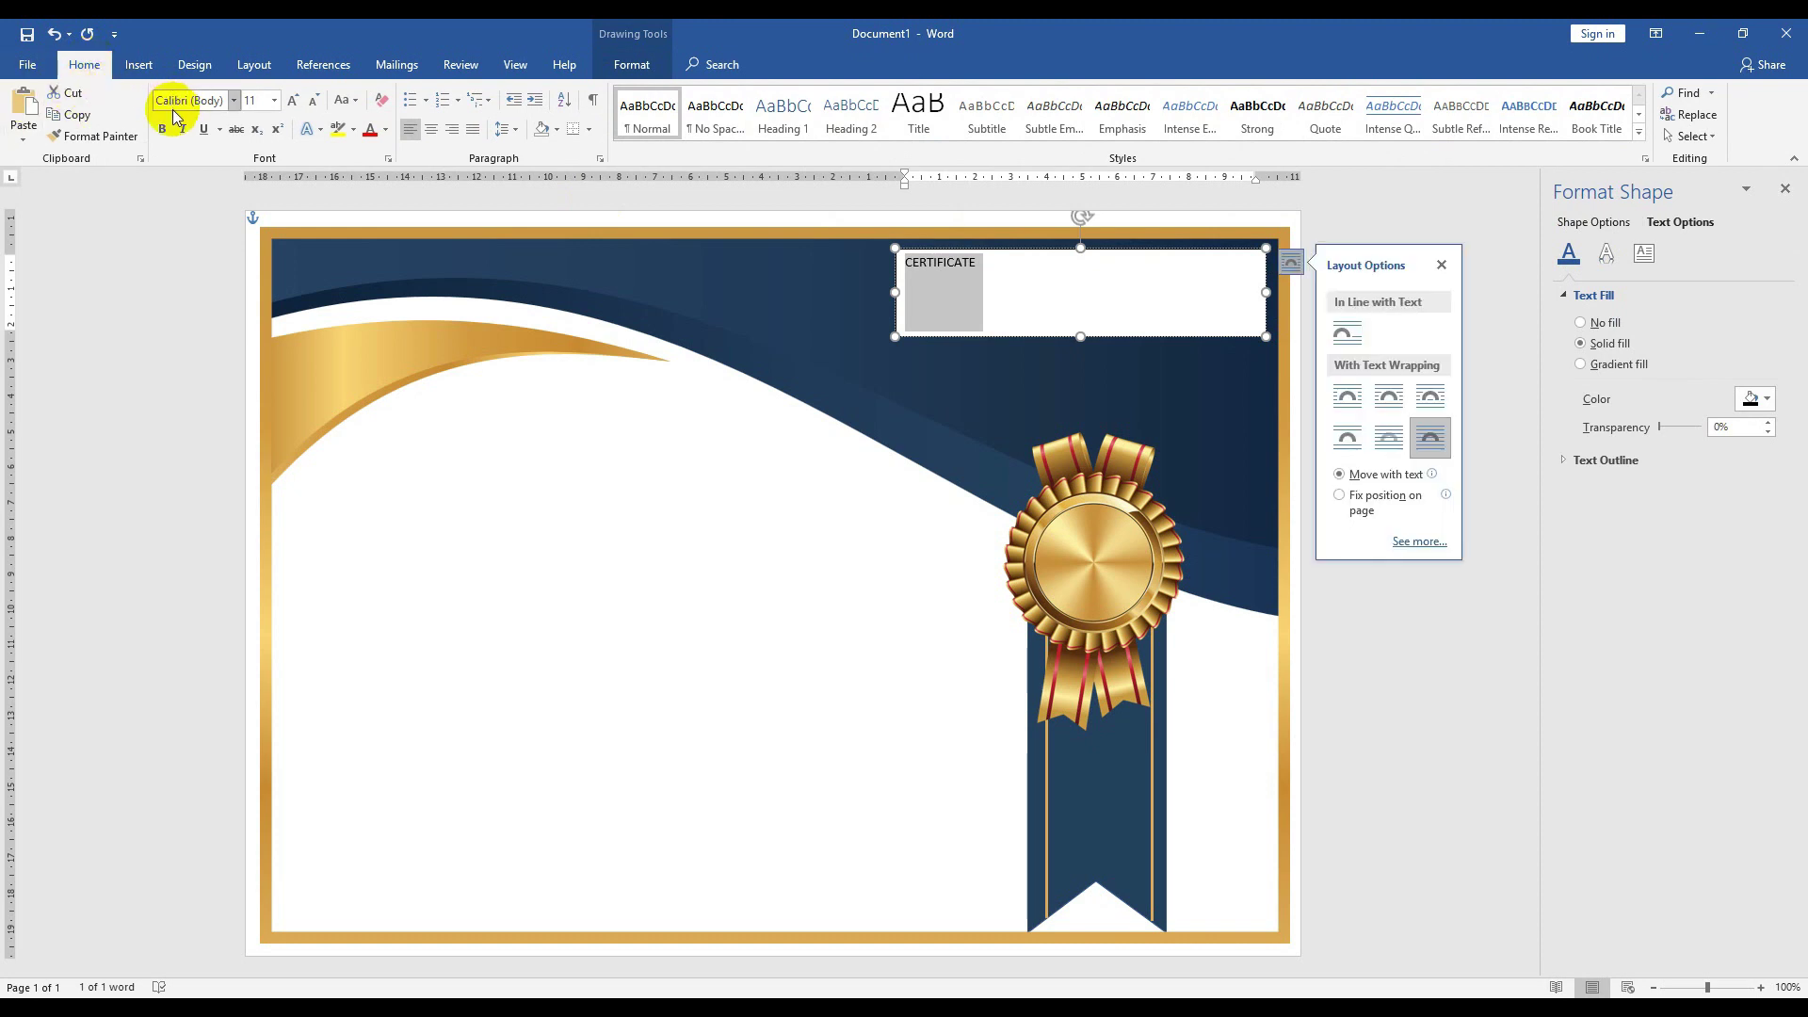
{"action": "left_click", "coordinate": [274, 100]}
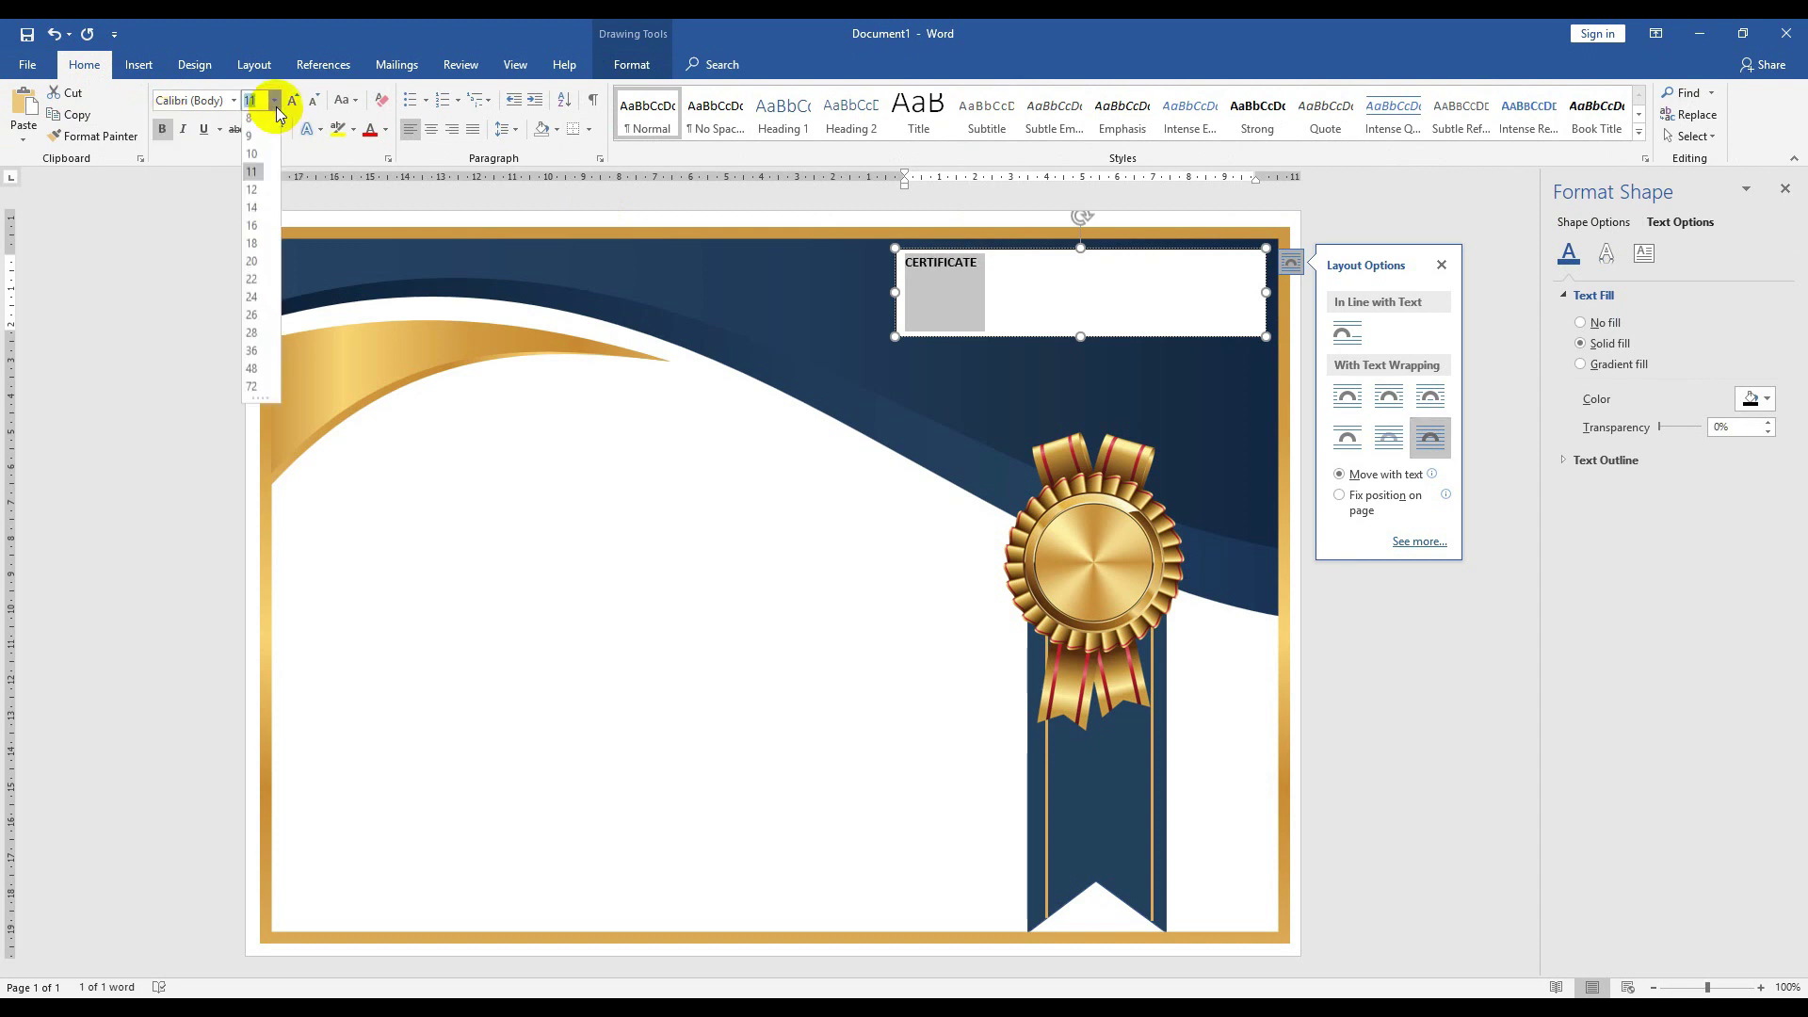
{"action": "left_click", "coordinate": [253, 373]}
{"action": "type", "text": "Metropolis"}
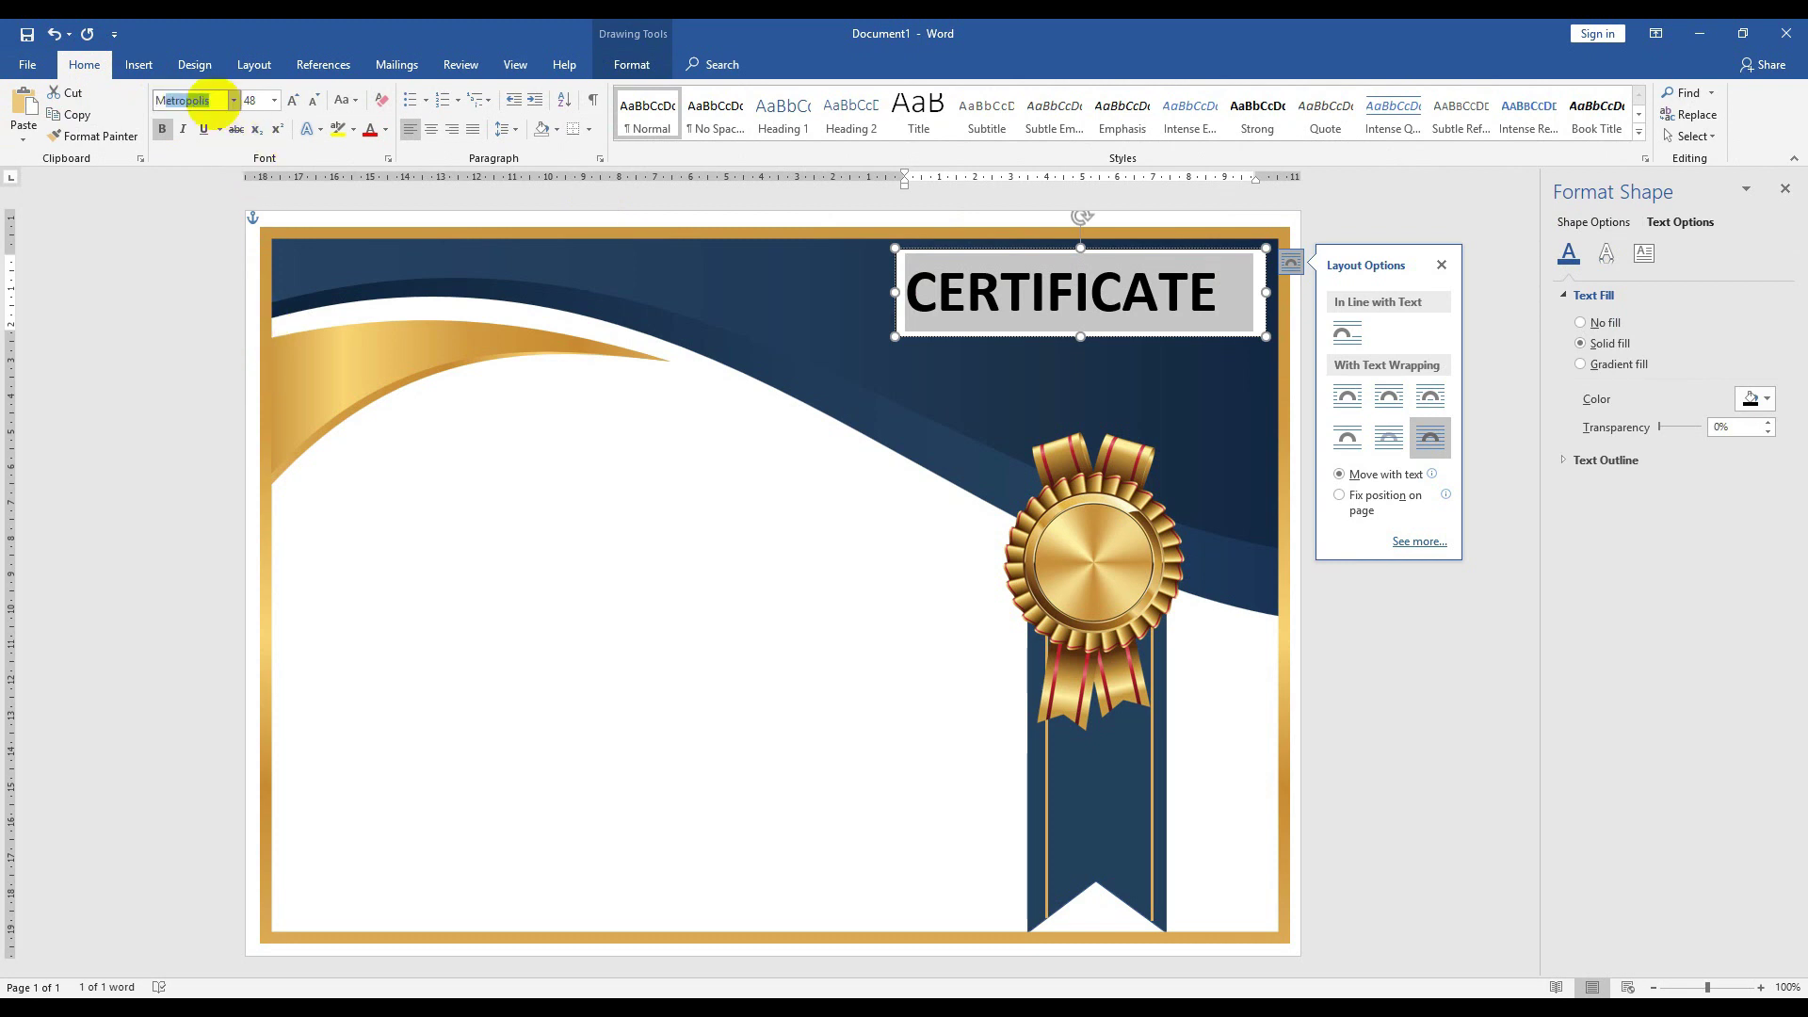
{"action": "key", "text": "Return"}
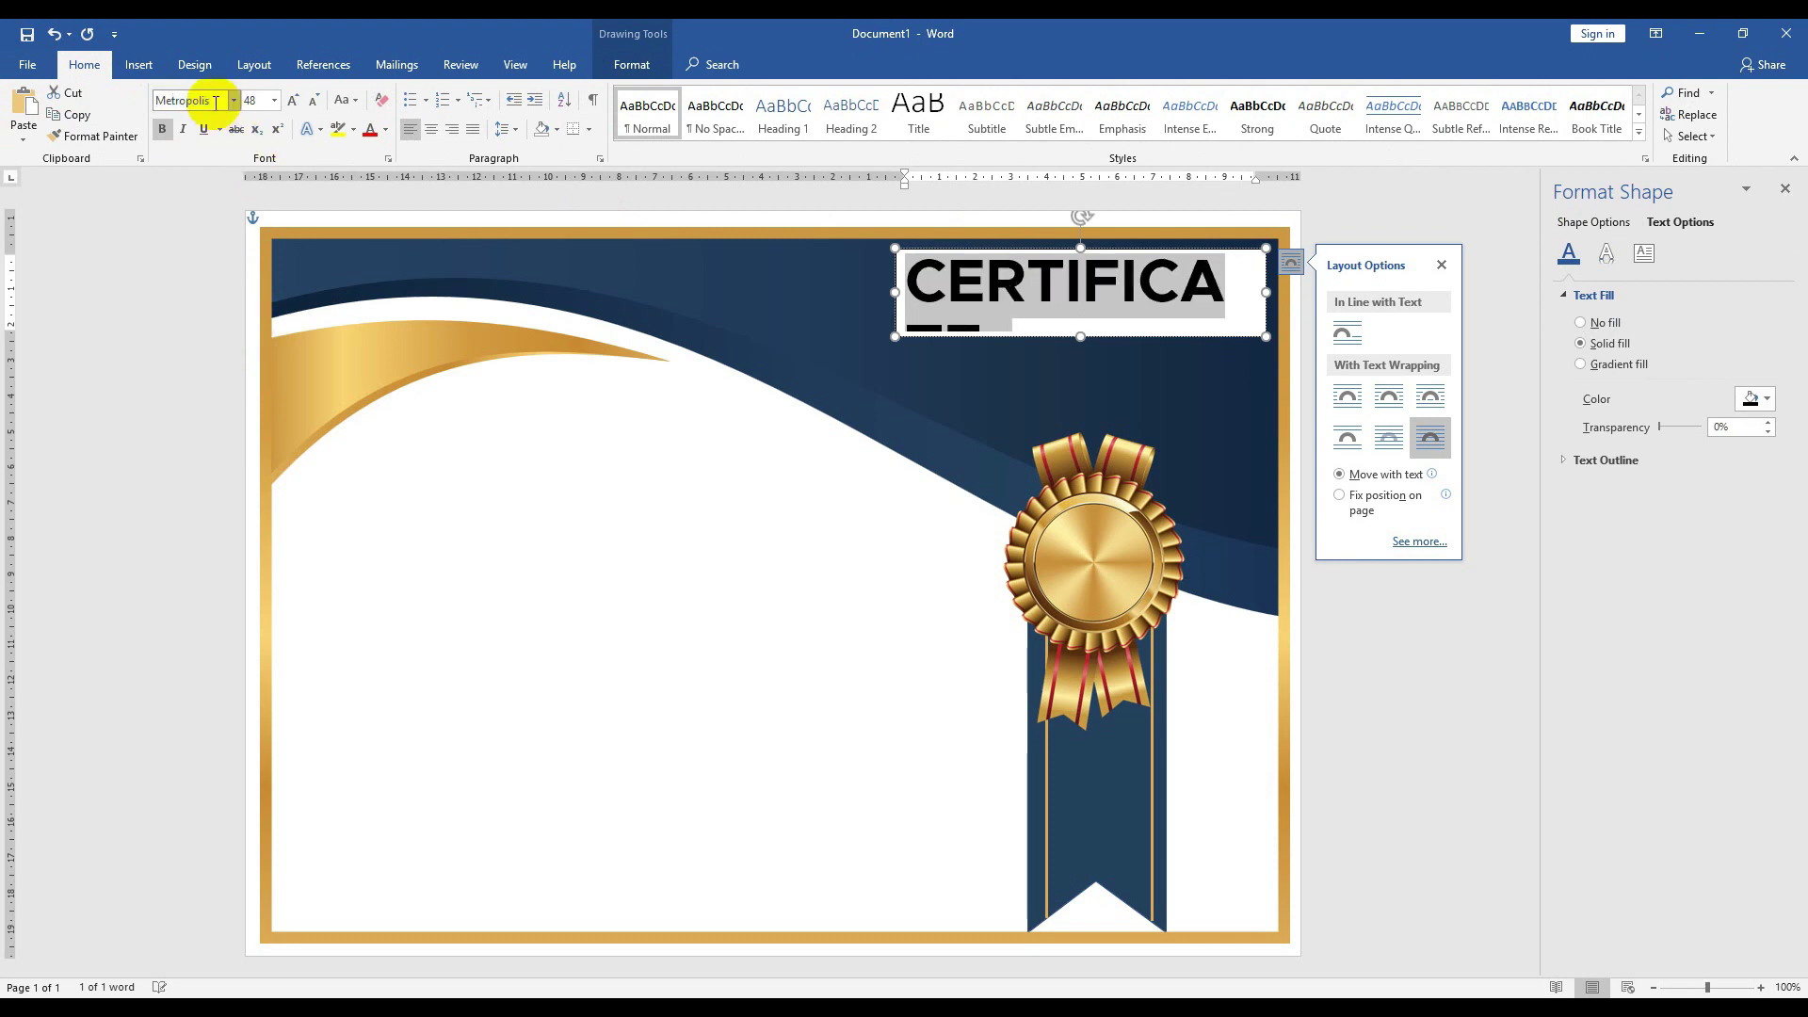
{"action": "left_click", "coordinate": [250, 99]}
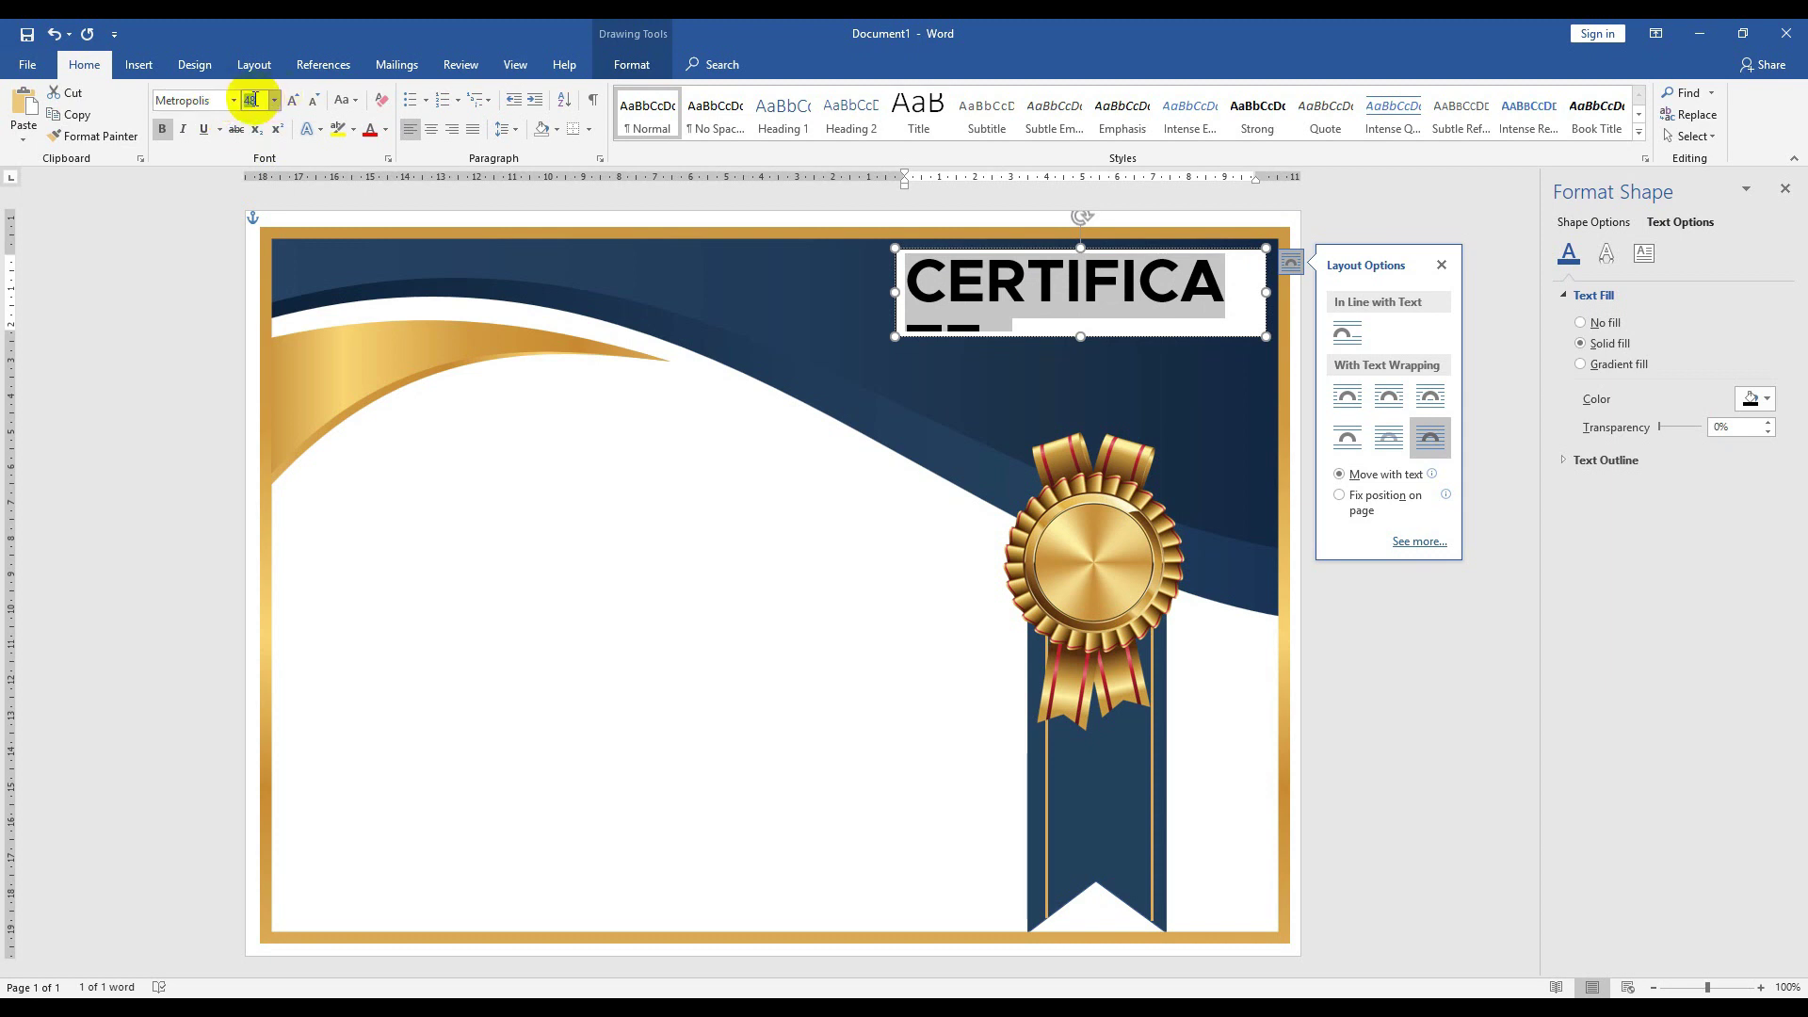
{"action": "type", "text": "40"}
{"action": "key", "text": "Return"}
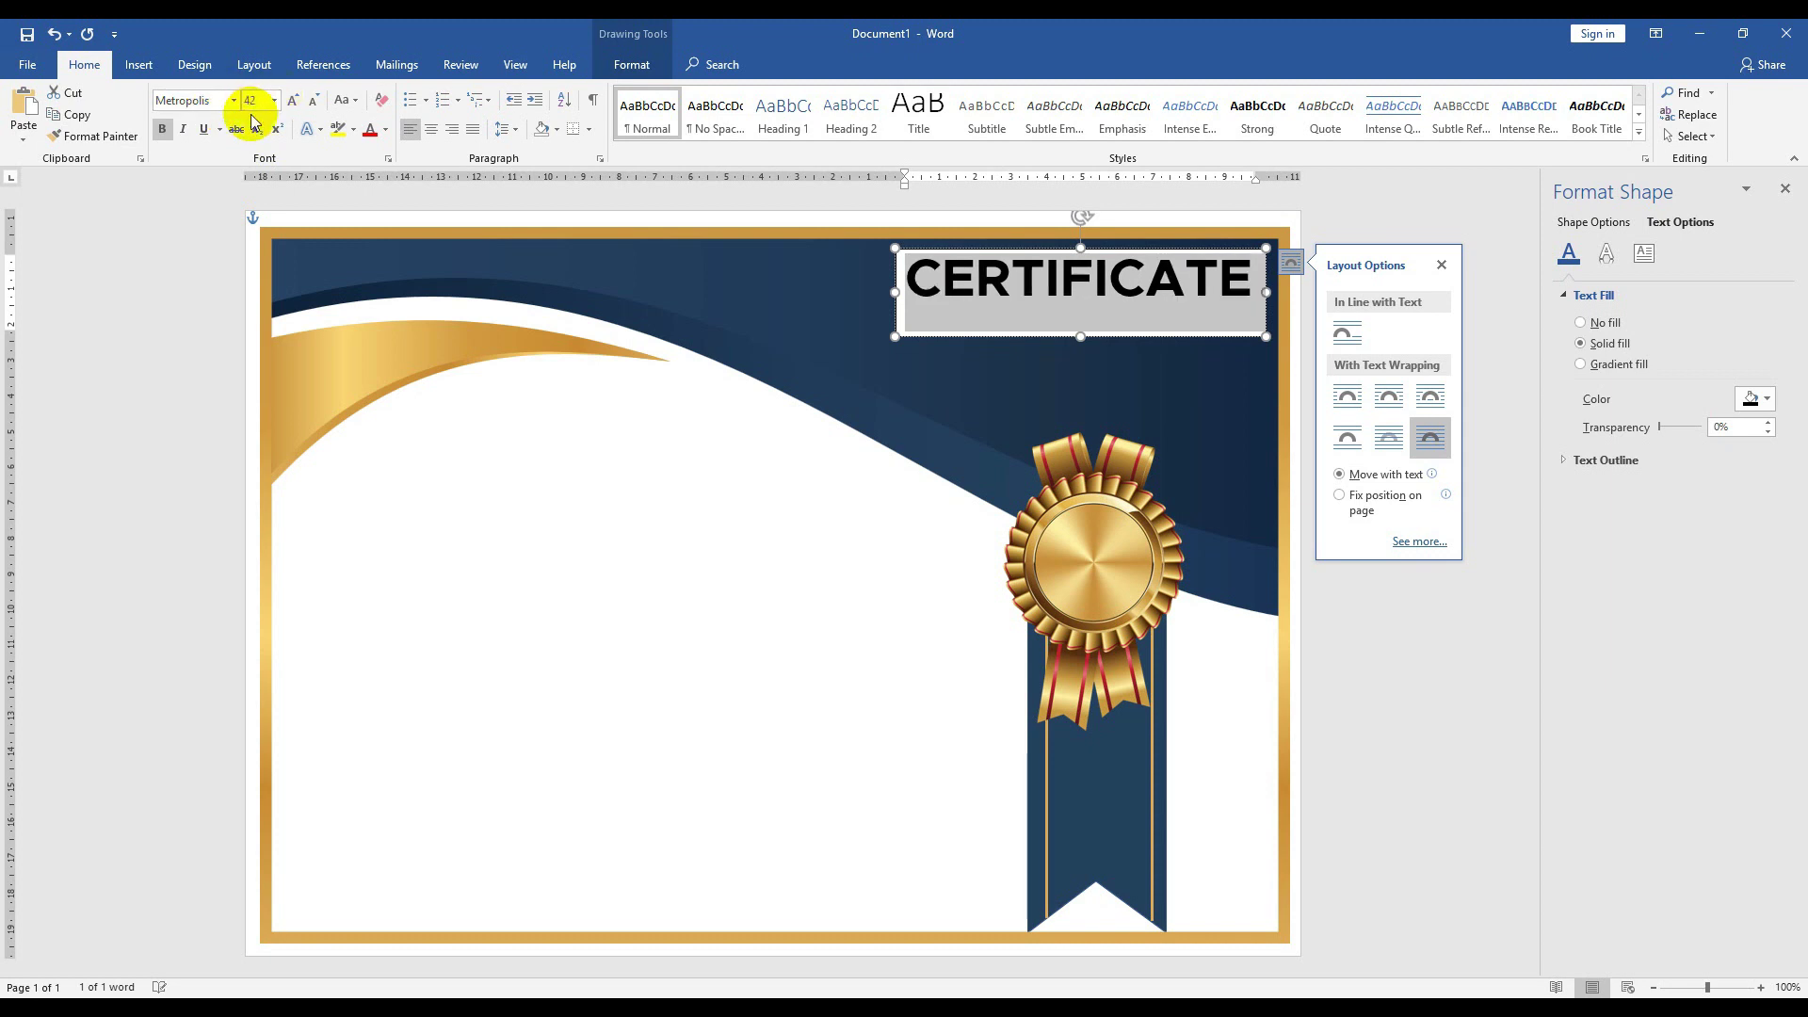
- Set the CERTIFICATE text box to No Fill and No Outline
{"action": "left_click", "coordinate": [921, 337]}
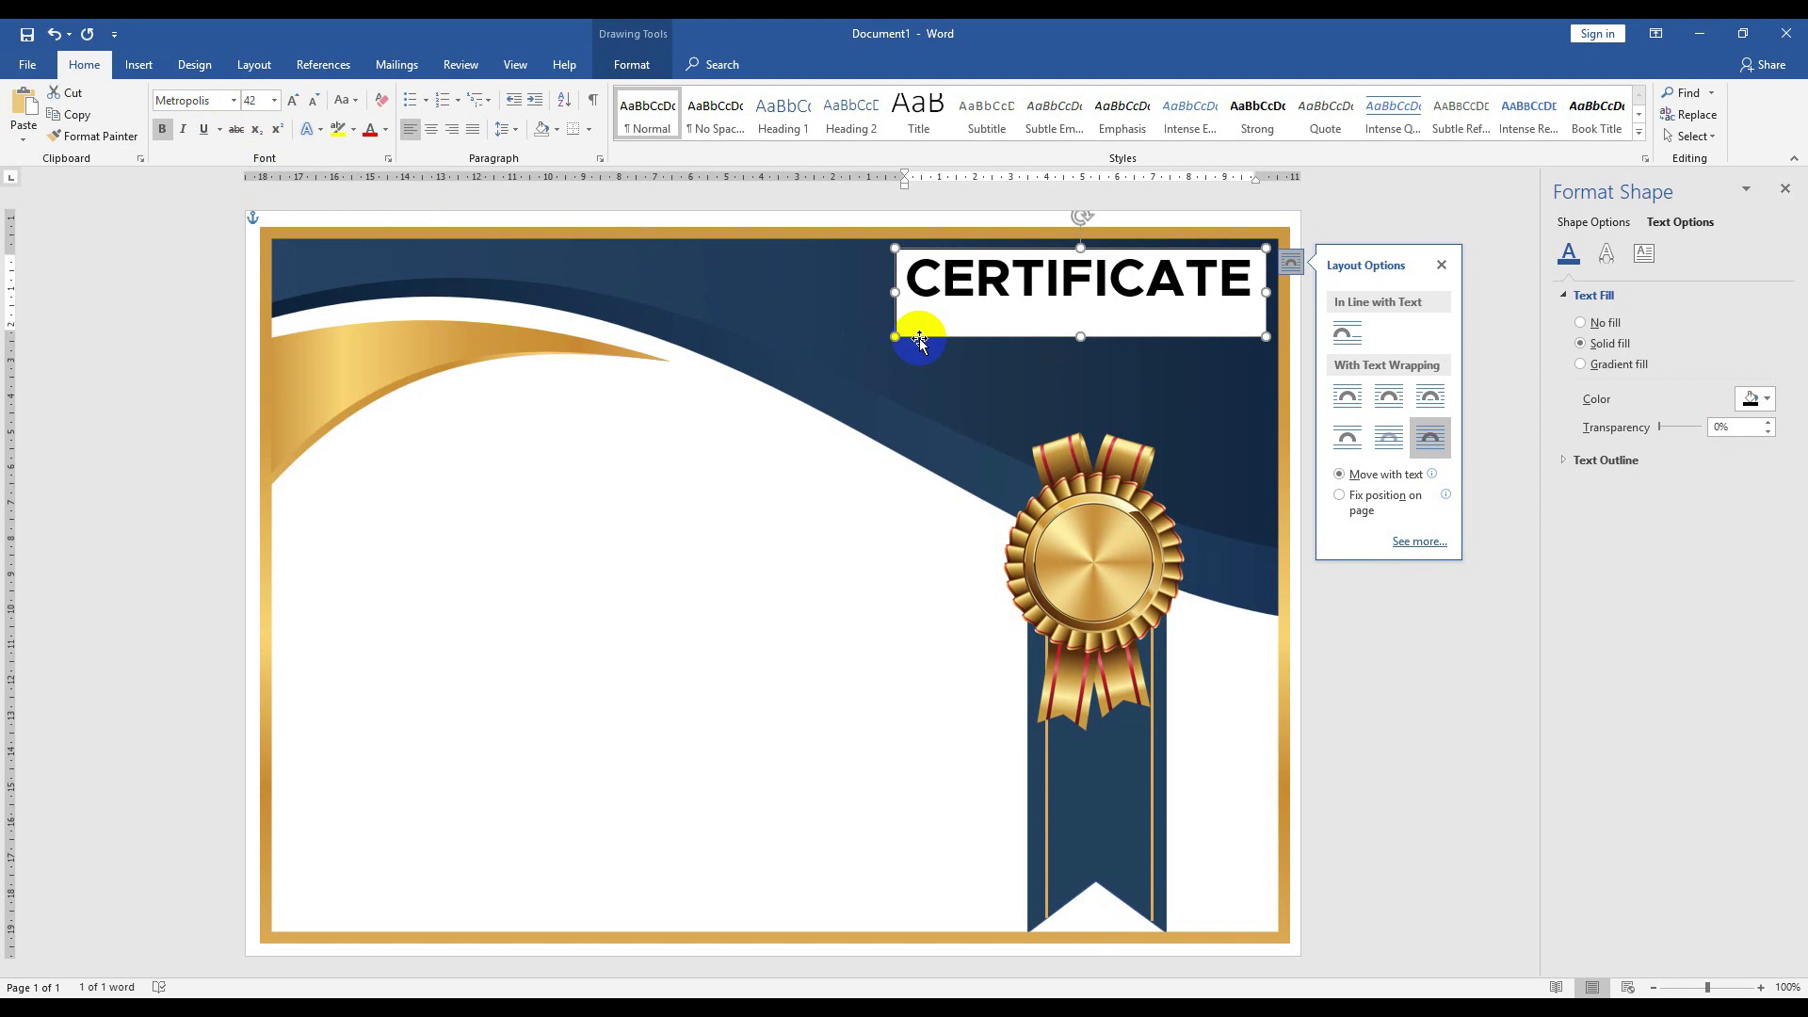
{"action": "left_click", "coordinate": [632, 65]}
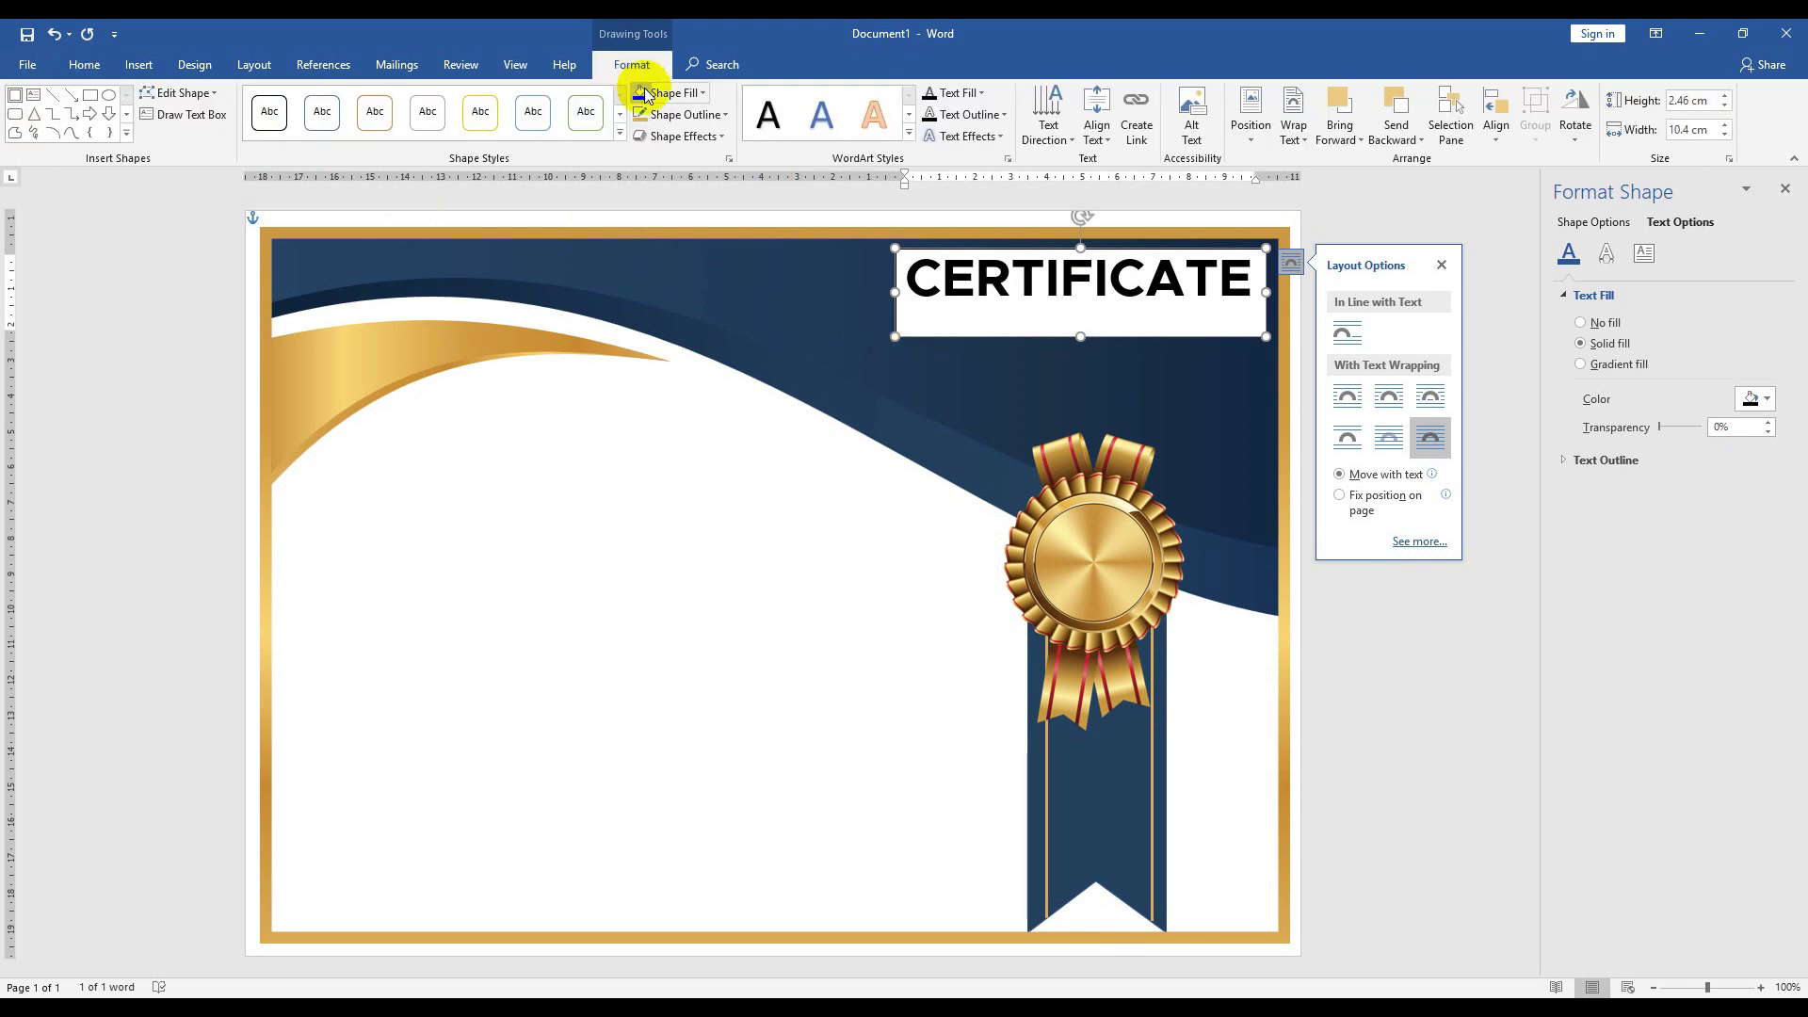
{"action": "left_click", "coordinate": [678, 94]}
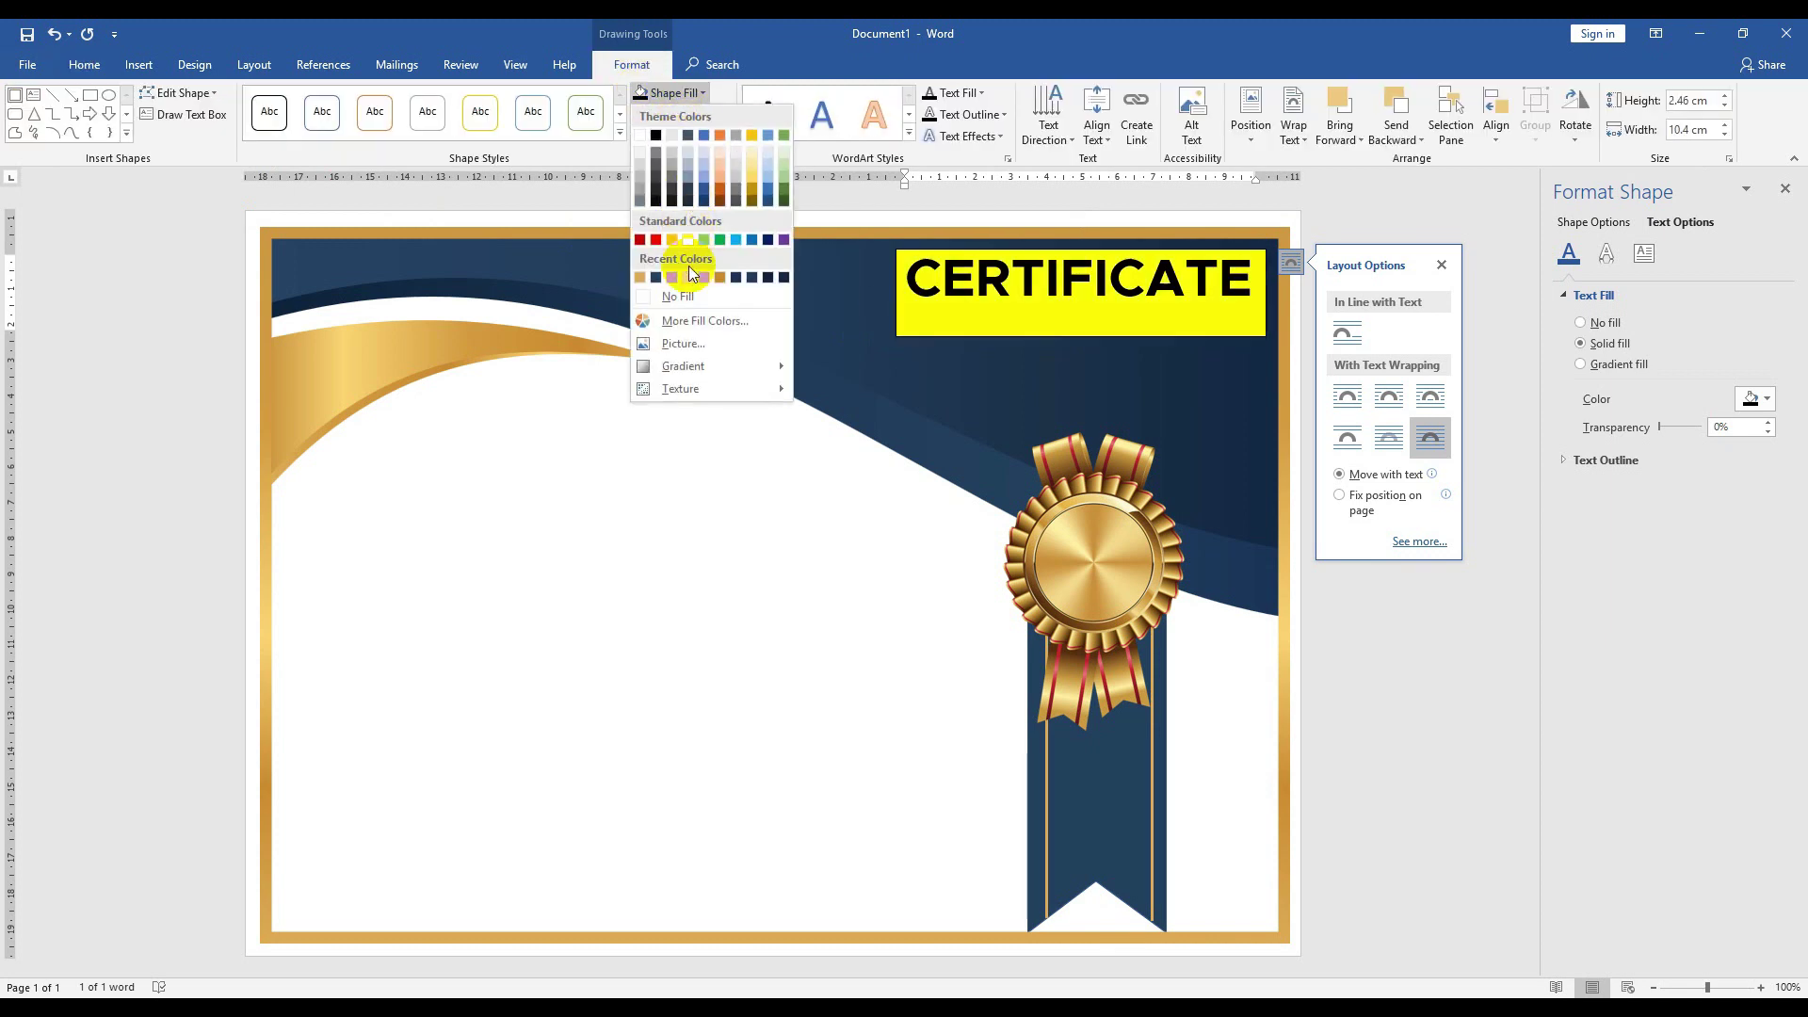
{"action": "left_click", "coordinate": [679, 297]}
{"action": "left_click", "coordinate": [680, 117]}
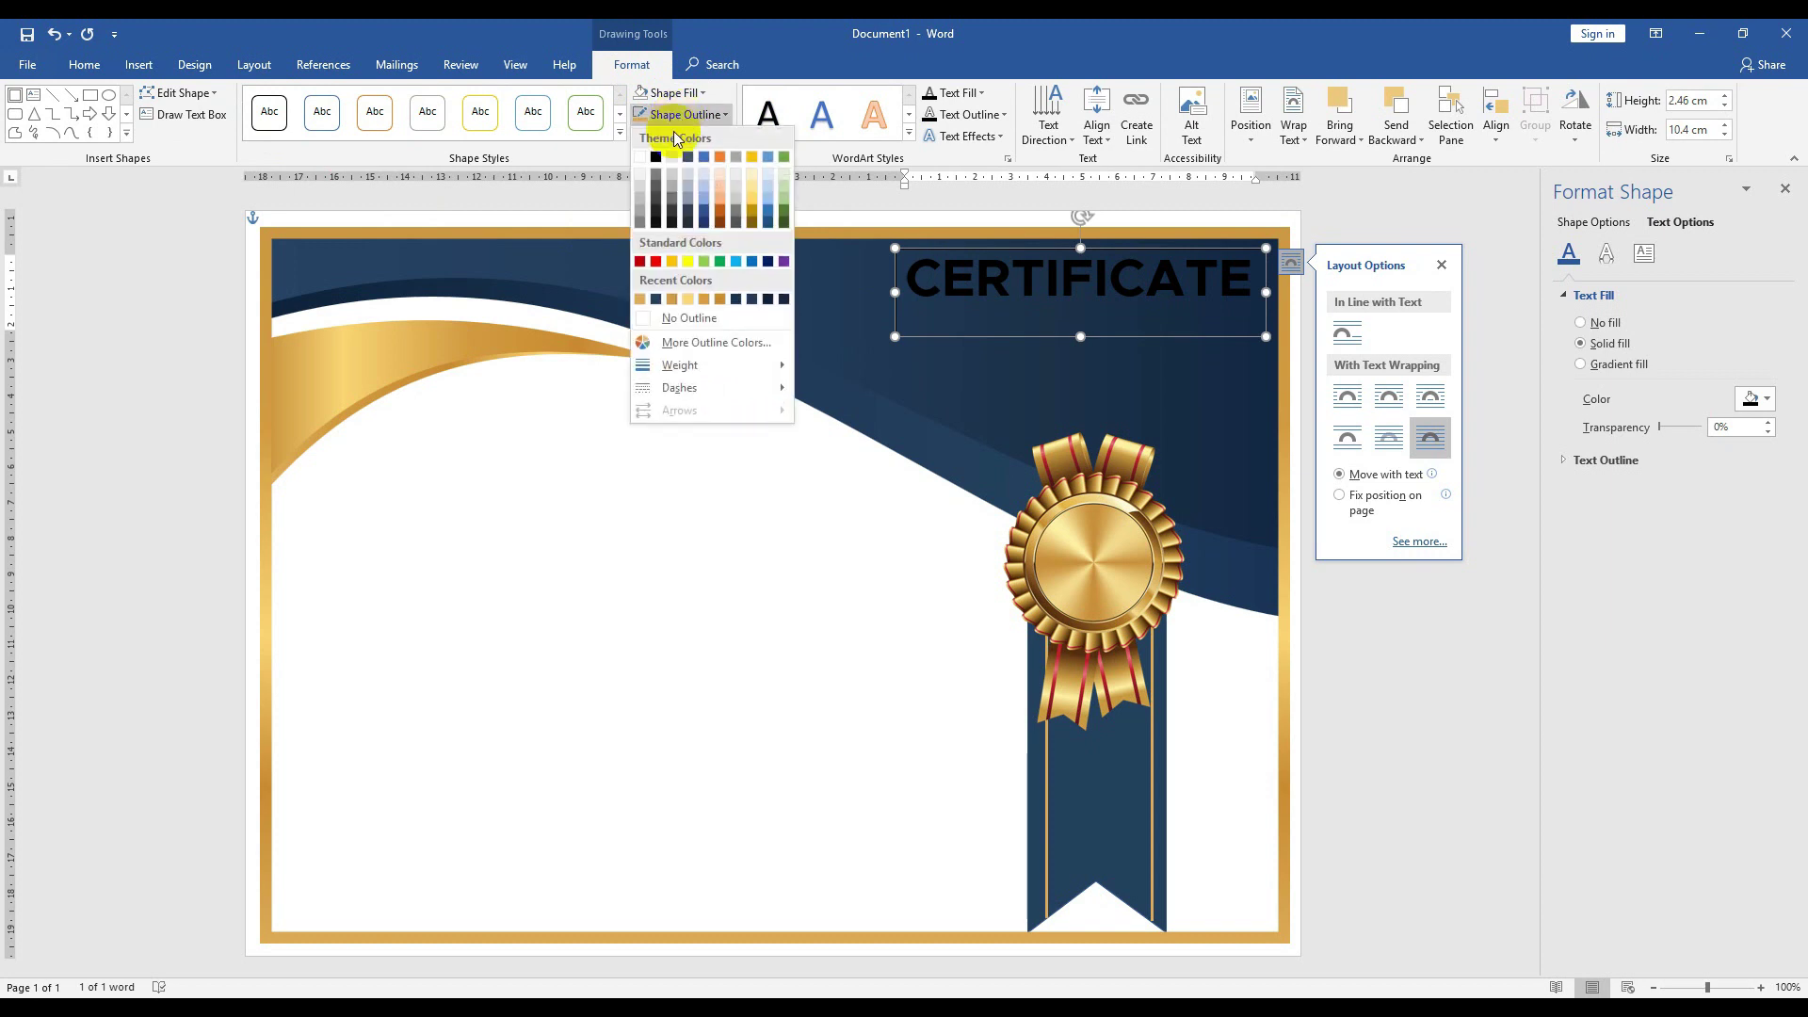
{"action": "left_click", "coordinate": [672, 320]}
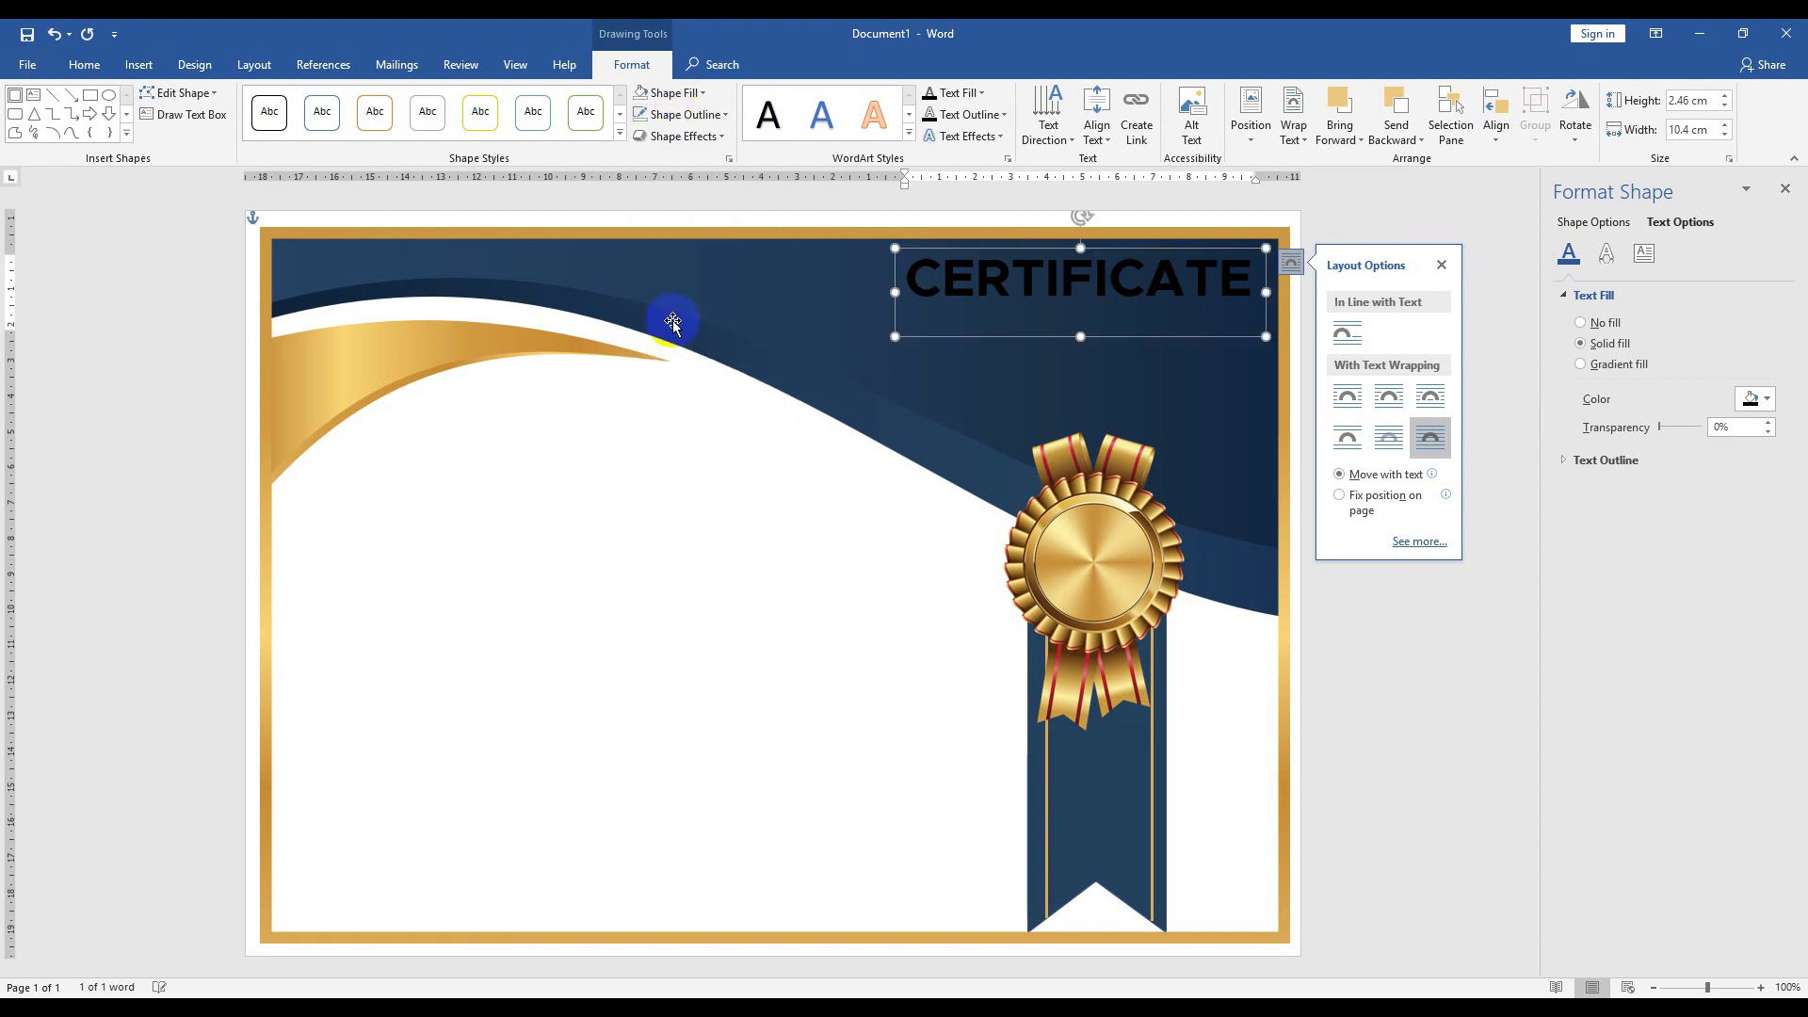
- Open the Home tab's Font Color palette and close it without changing the colour
{"action": "left_click", "coordinate": [84, 64]}
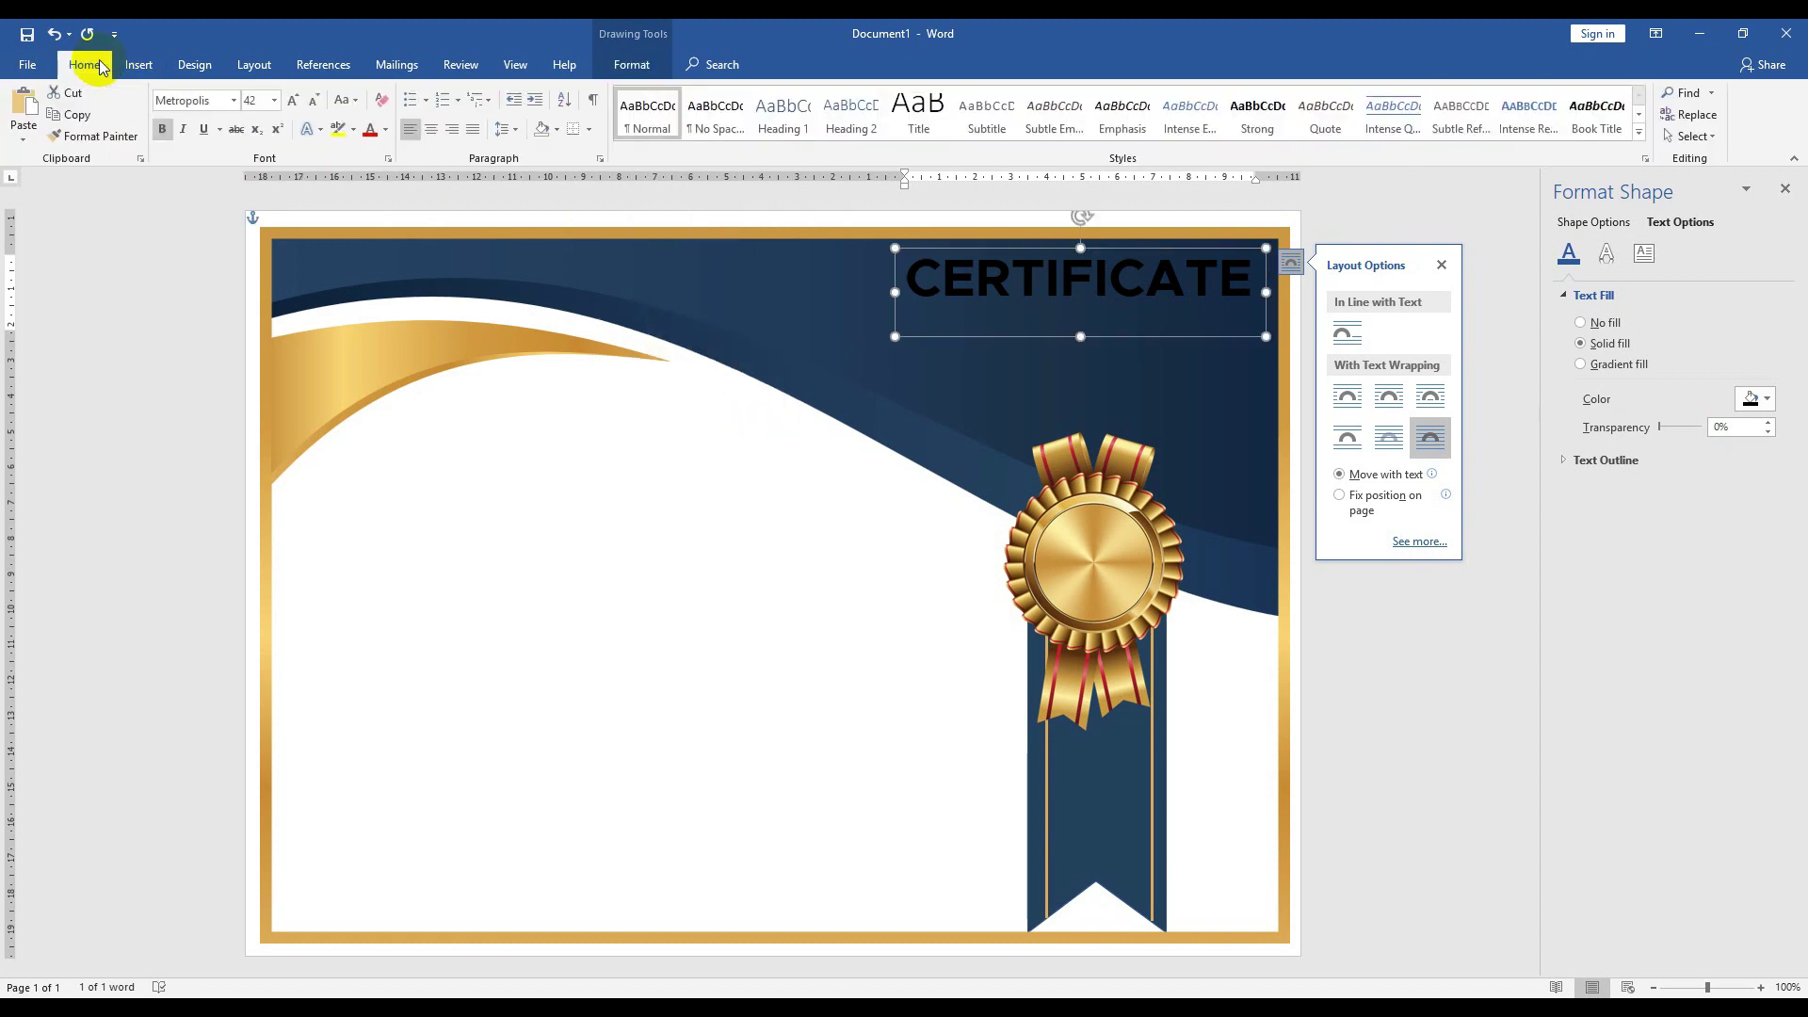
{"action": "left_click", "coordinate": [385, 129]}
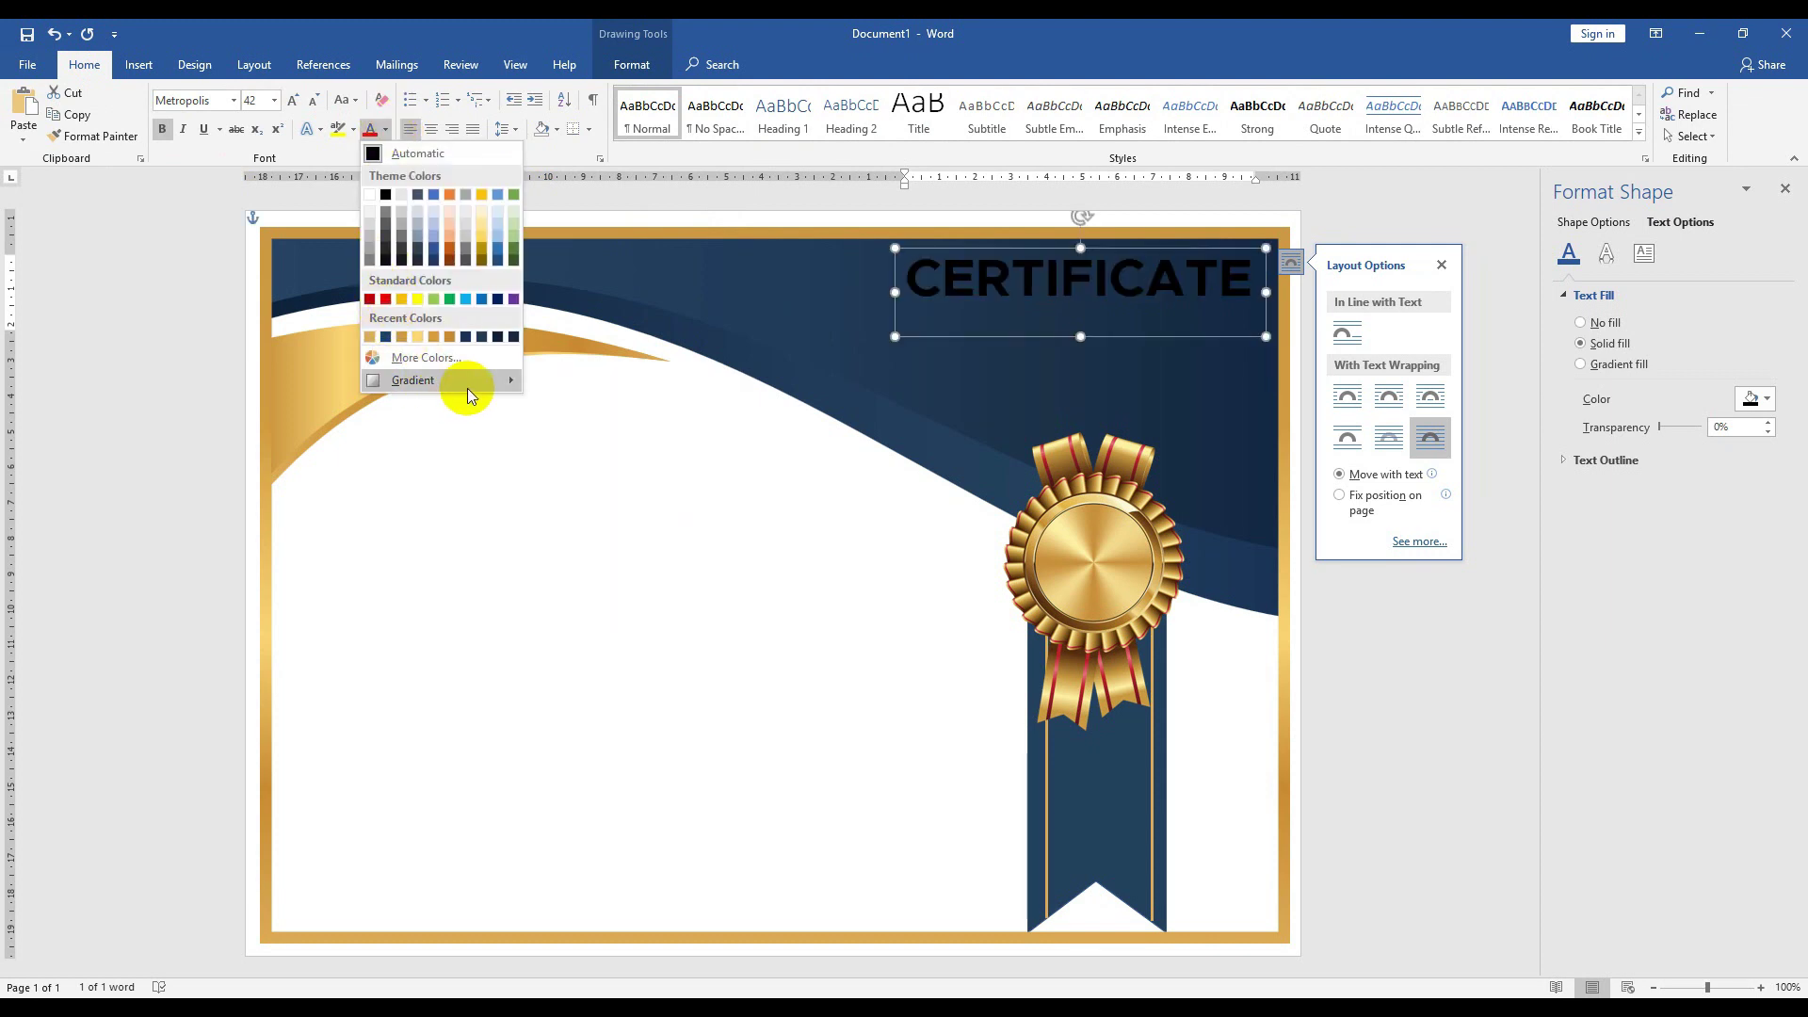
{"action": "mouse_move", "coordinate": [423, 381]}
{"action": "left_click", "coordinate": [591, 591]}
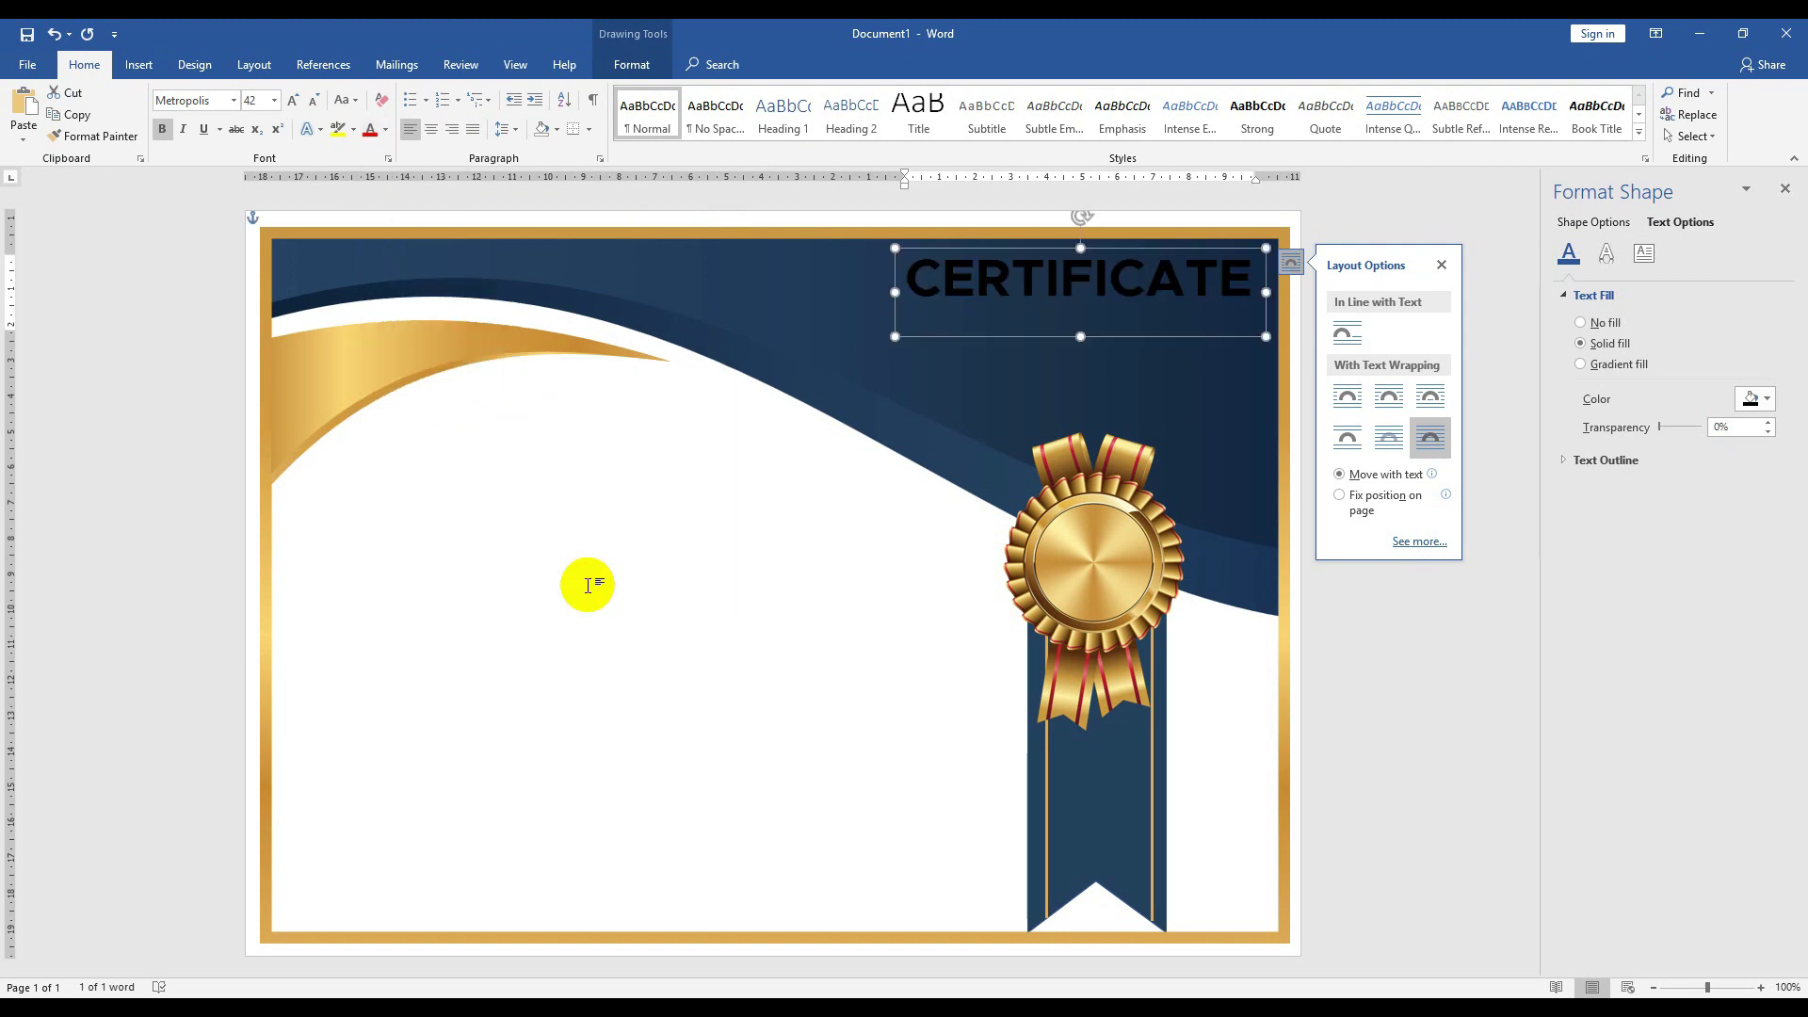
- Give the CERTIFICATE text a gold gradient fill with Linear Up (270°) direction
{"action": "left_click", "coordinate": [1585, 364]}
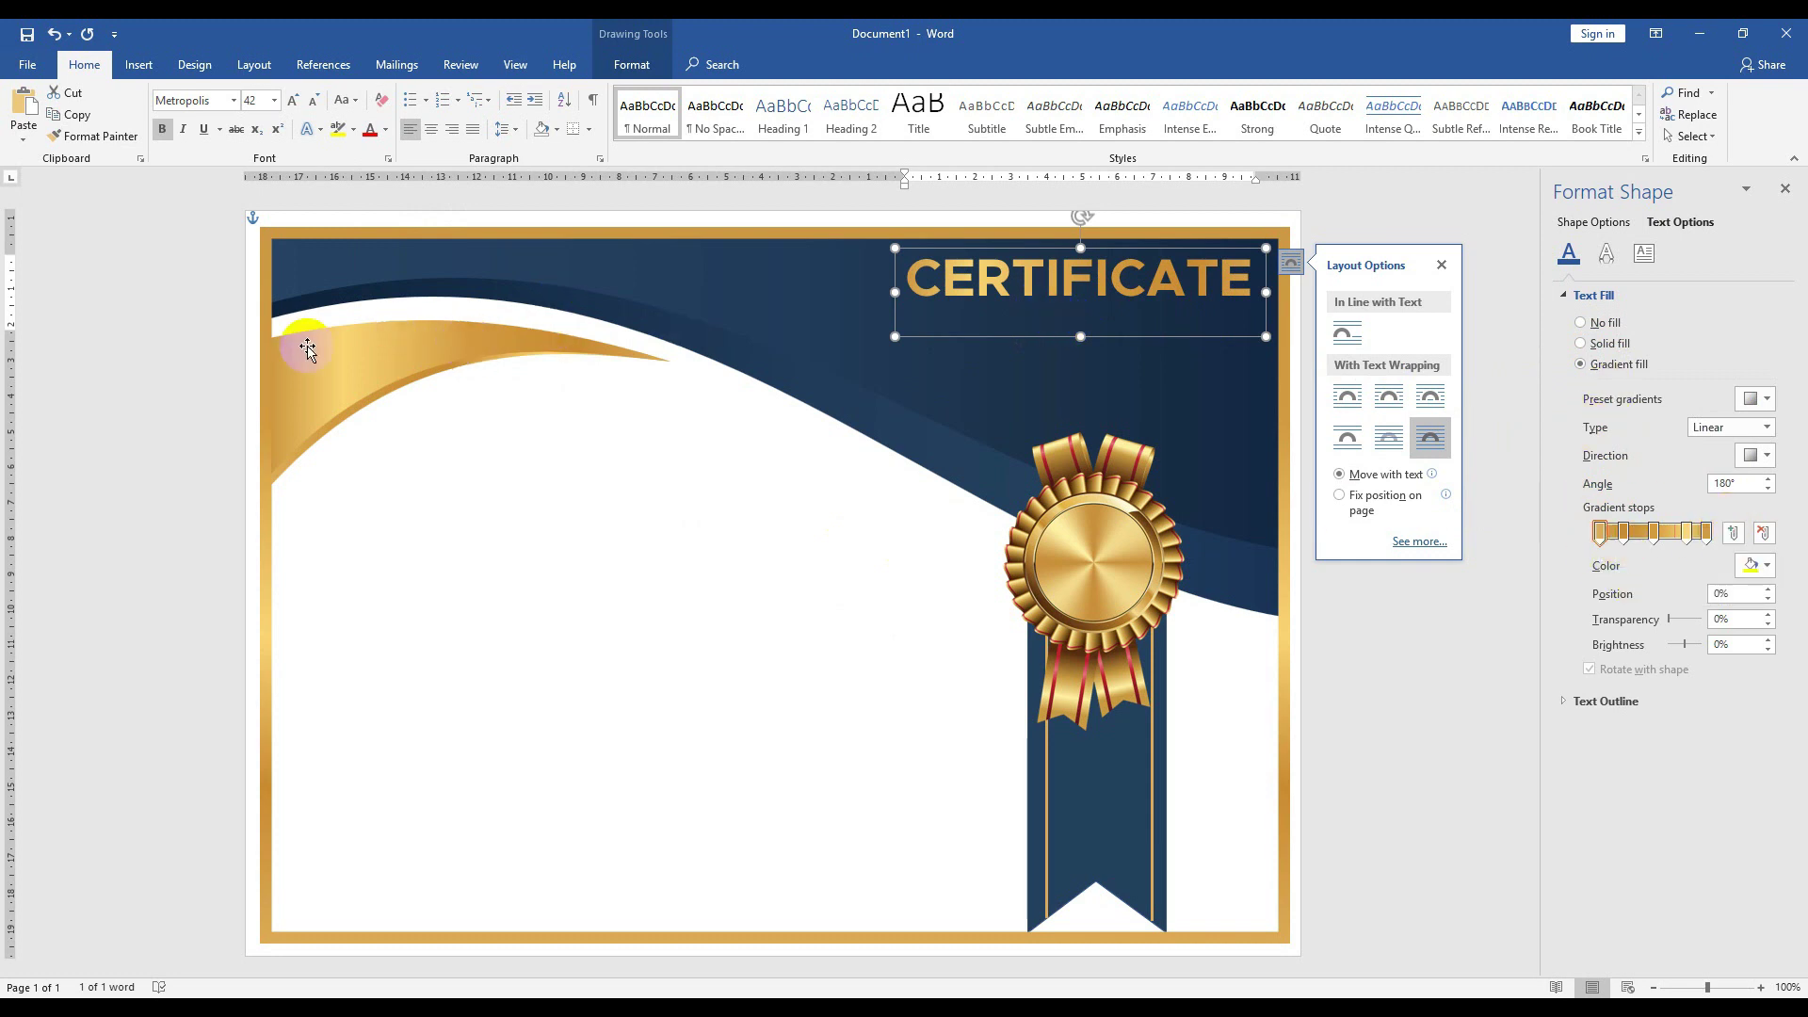
{"action": "left_click", "coordinate": [964, 278]}
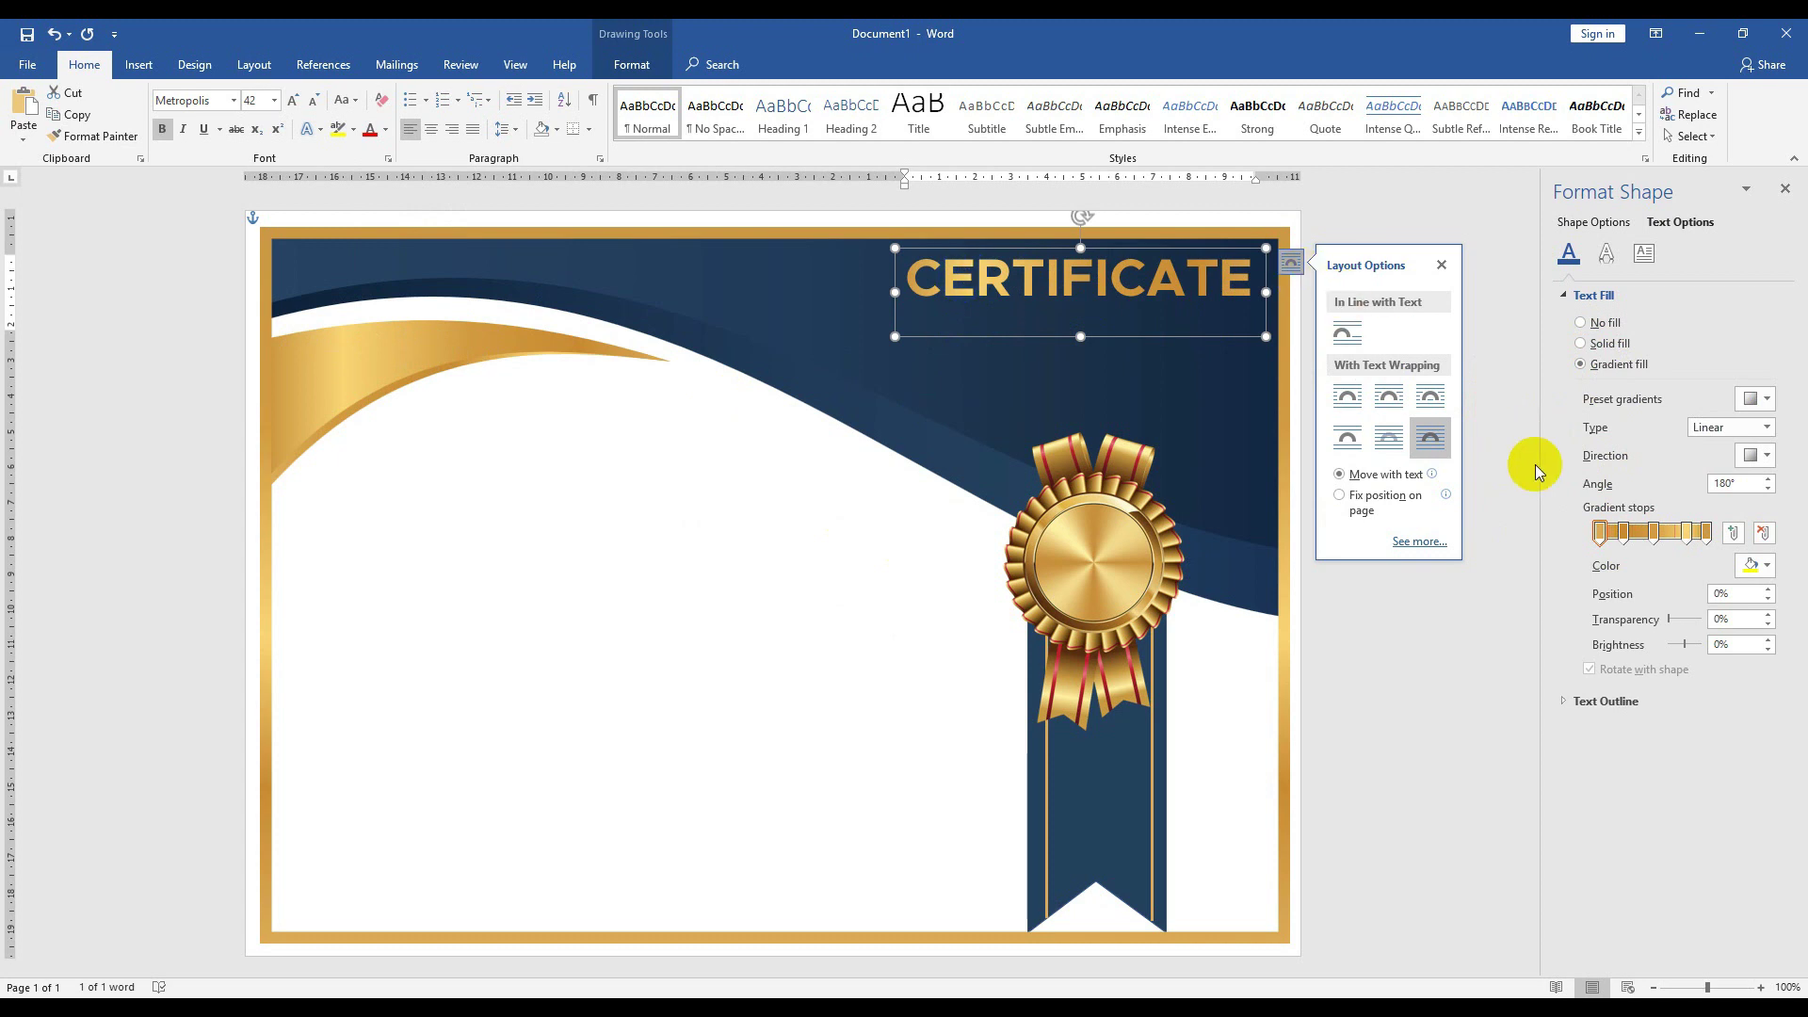
{"action": "left_click", "coordinate": [1757, 456]}
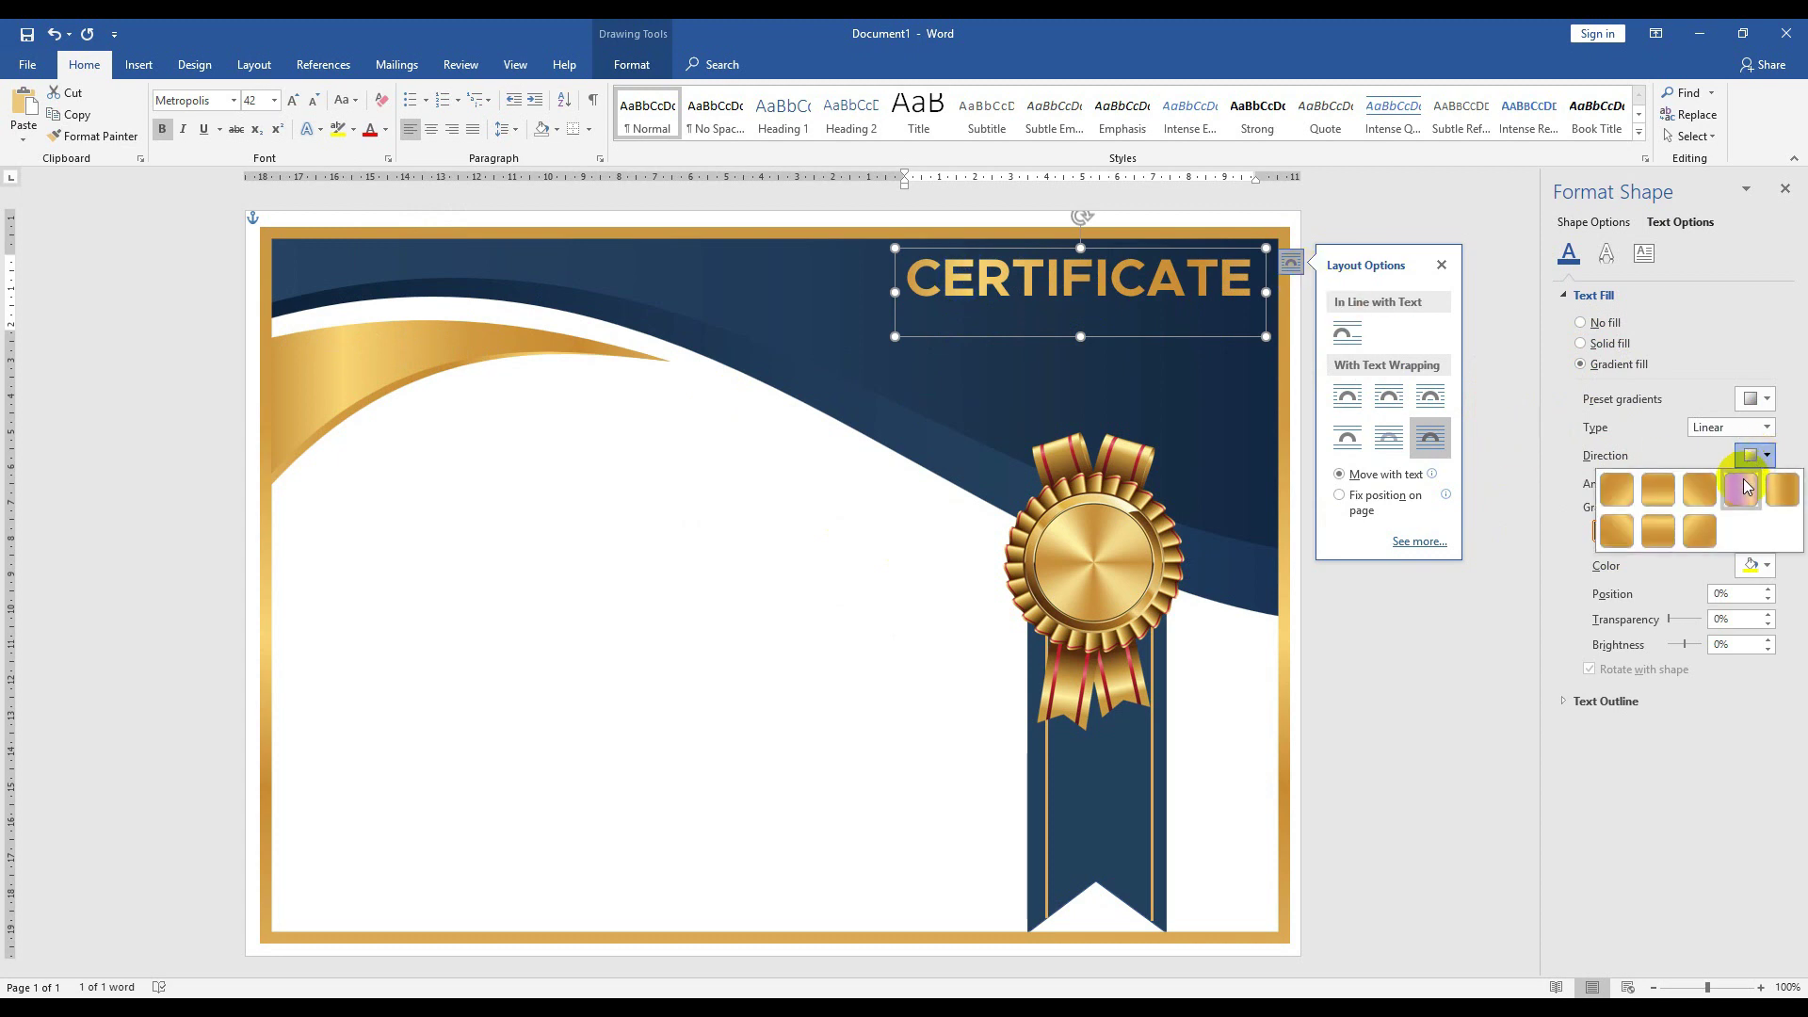
{"action": "left_click", "coordinate": [1662, 502]}
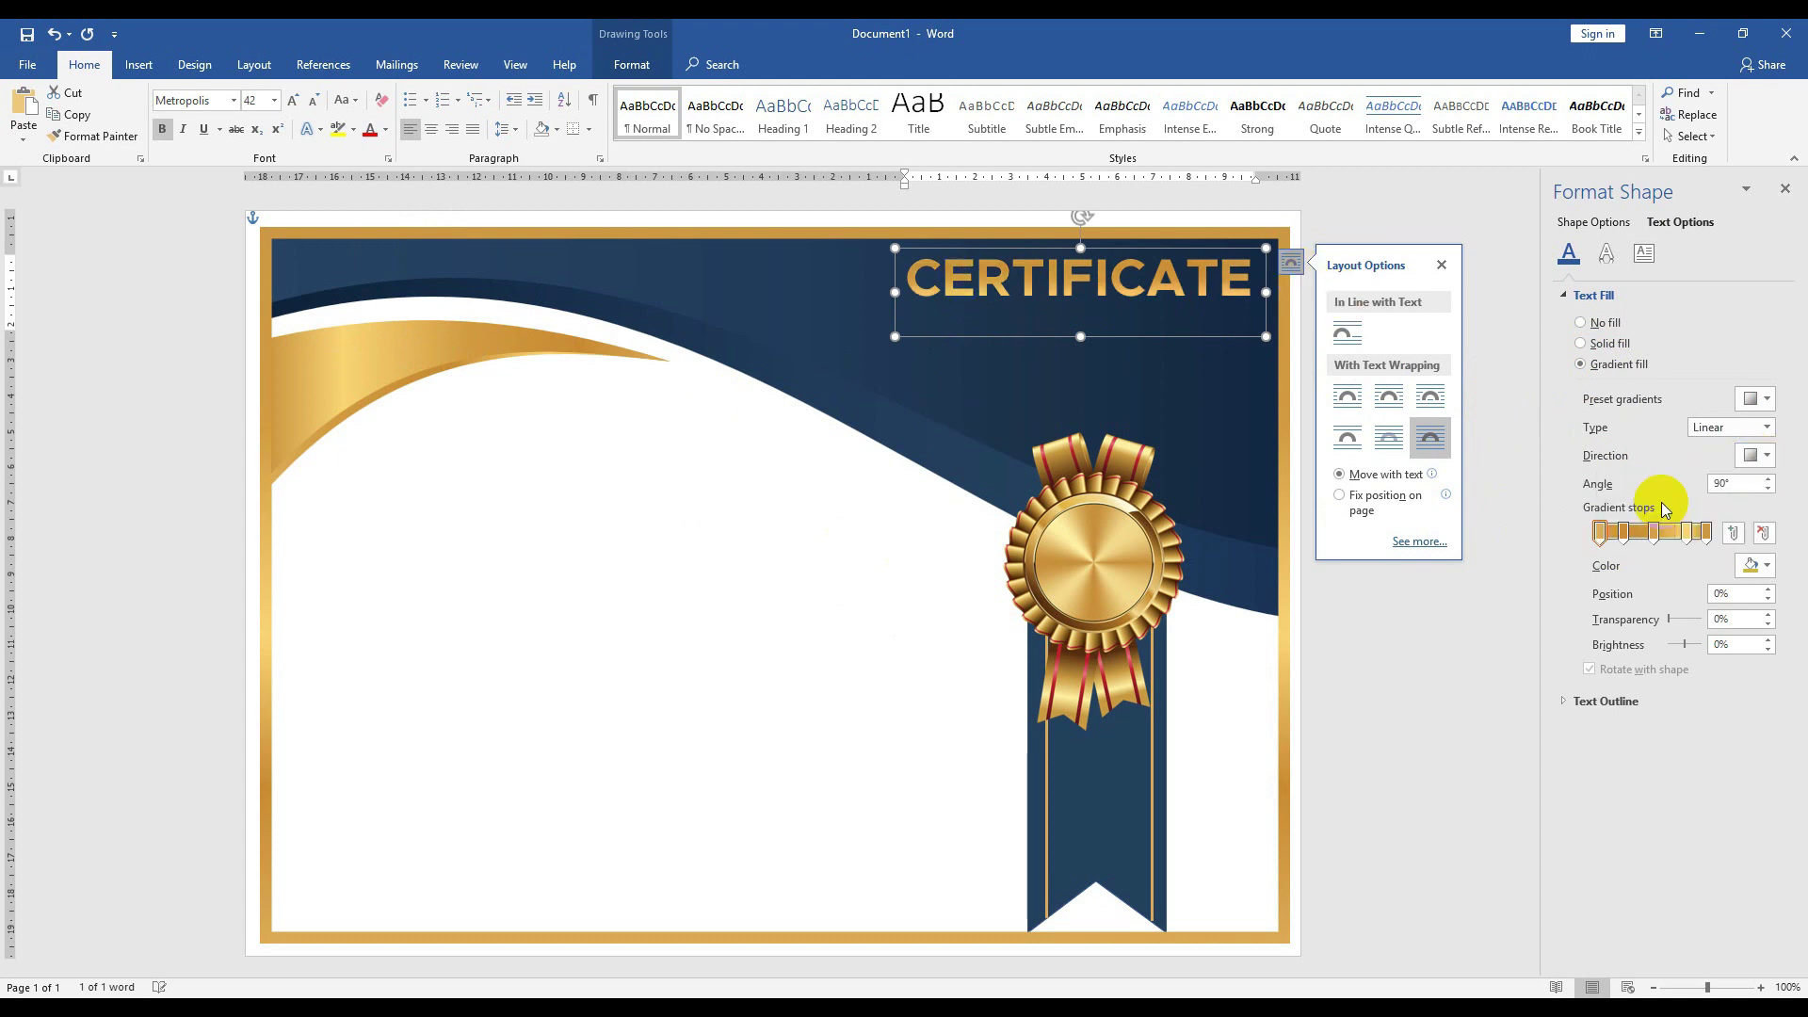
{"action": "left_click", "coordinate": [1757, 455]}
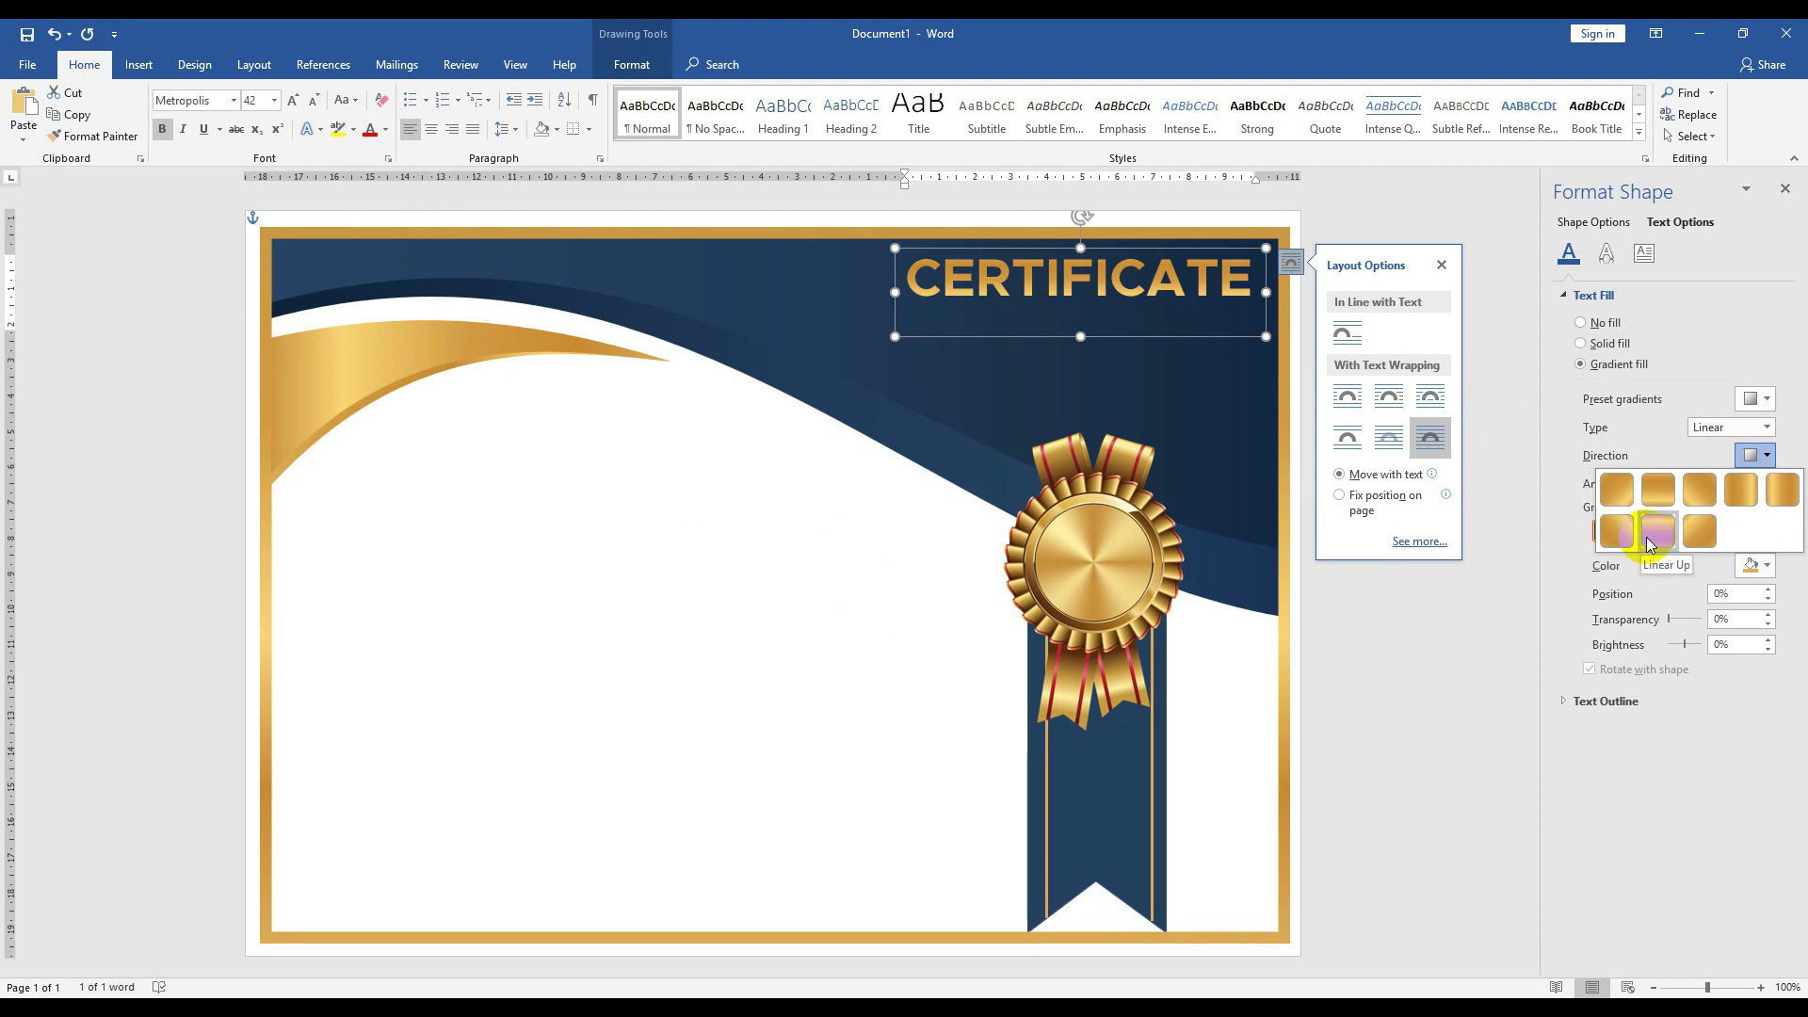
{"action": "left_click", "coordinate": [1658, 529]}
- Shift the gradient stops left to about 61% and 53%
{"action": "left_click_drag", "start_coordinate": [1686, 533], "coordinate": [1667, 539]}
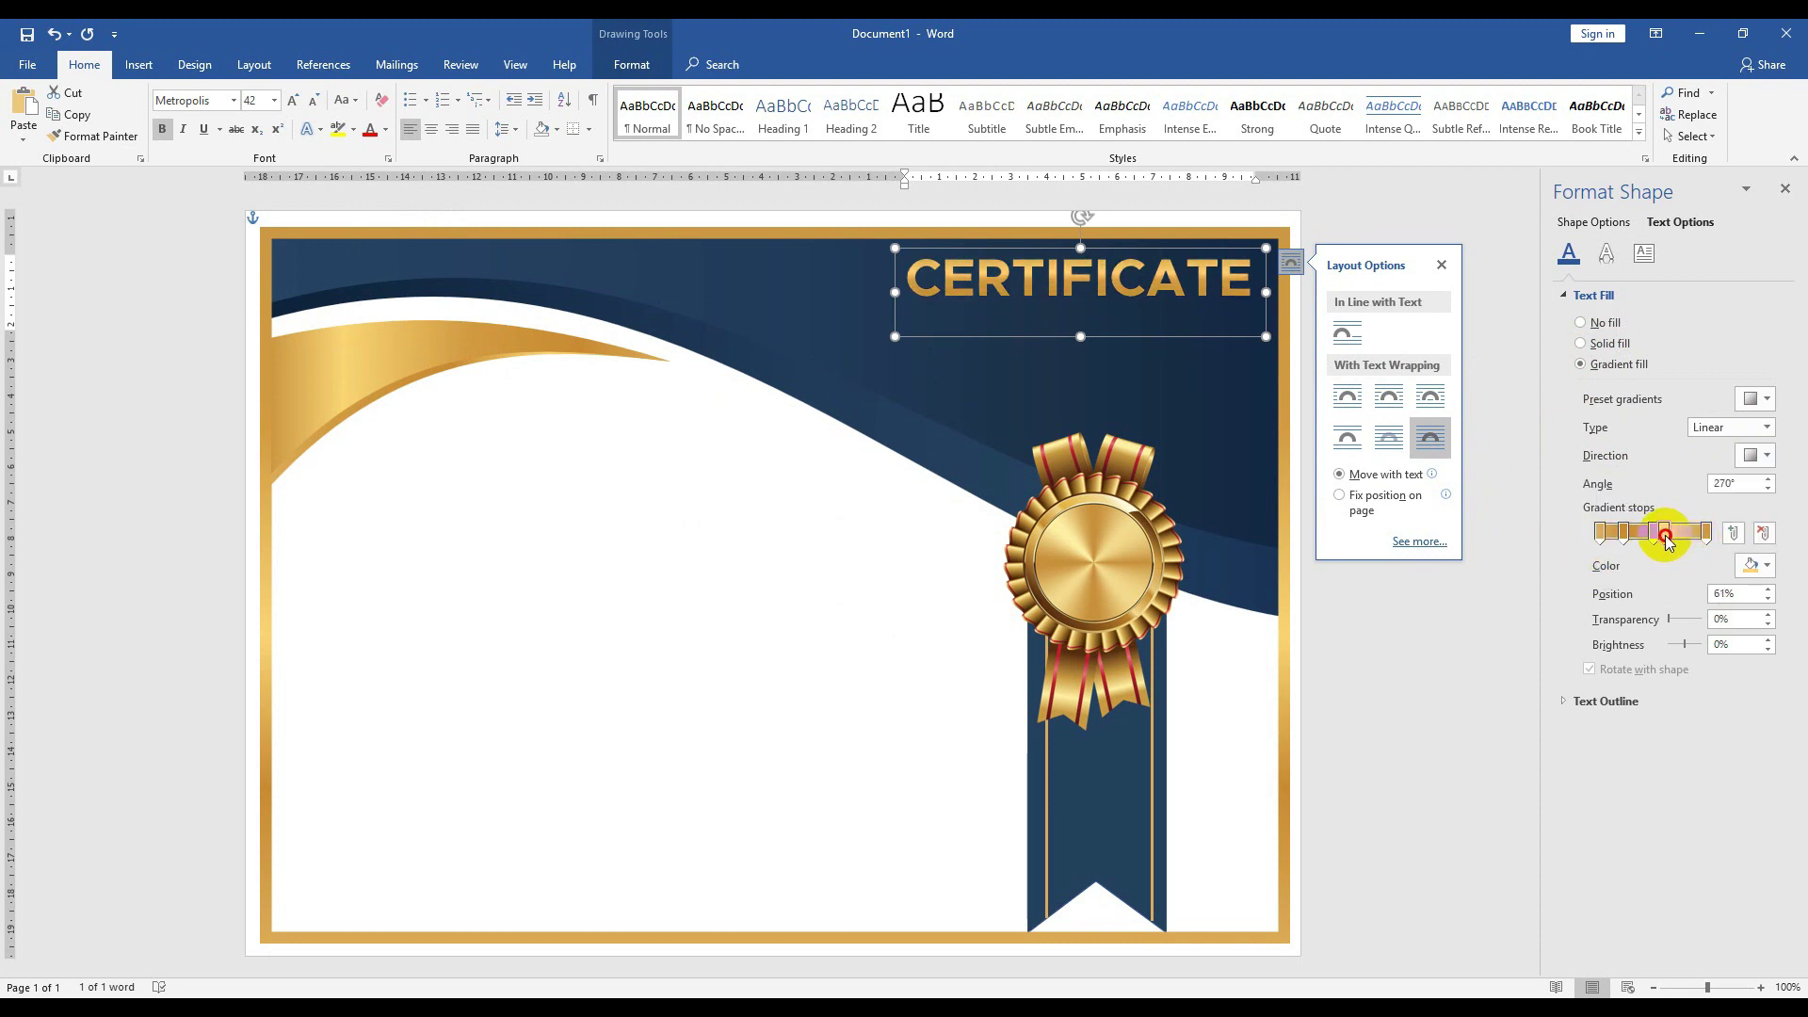
{"action": "left_click", "coordinate": [1686, 534]}
{"action": "left_click_drag", "start_coordinate": [1686, 537], "coordinate": [1670, 537]}
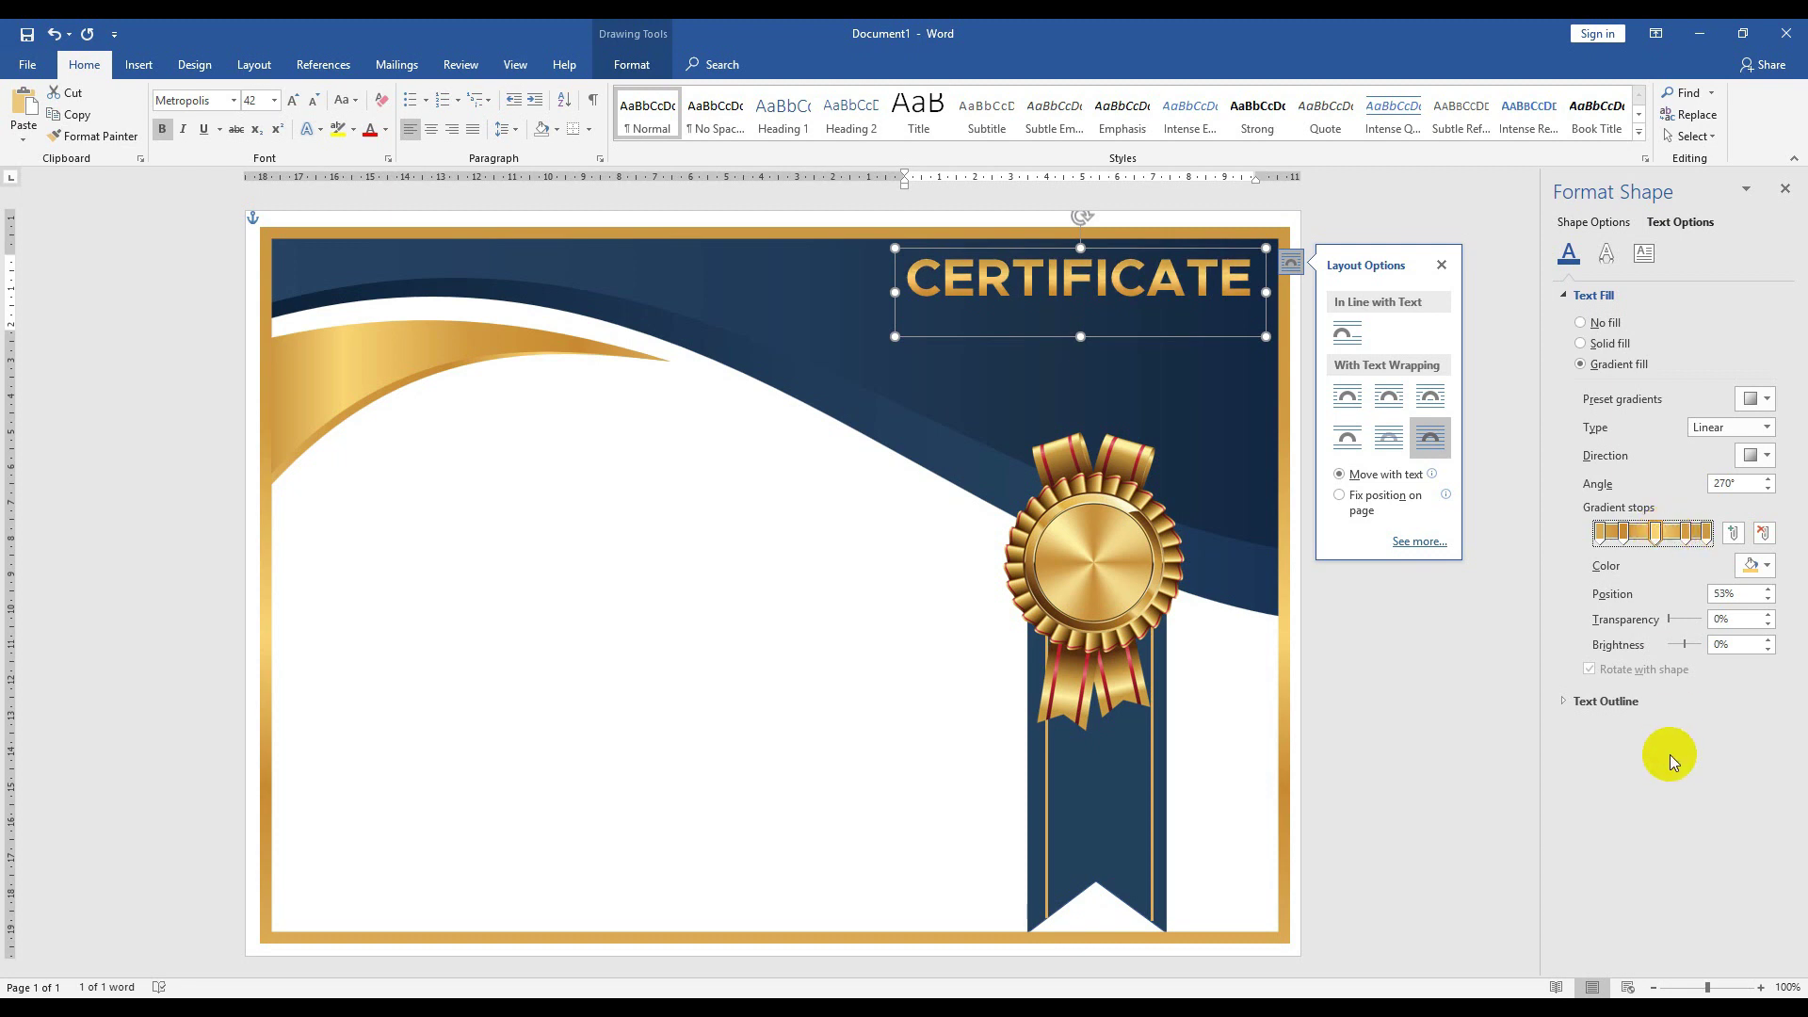
{"action": "left_click", "coordinate": [1385, 835]}
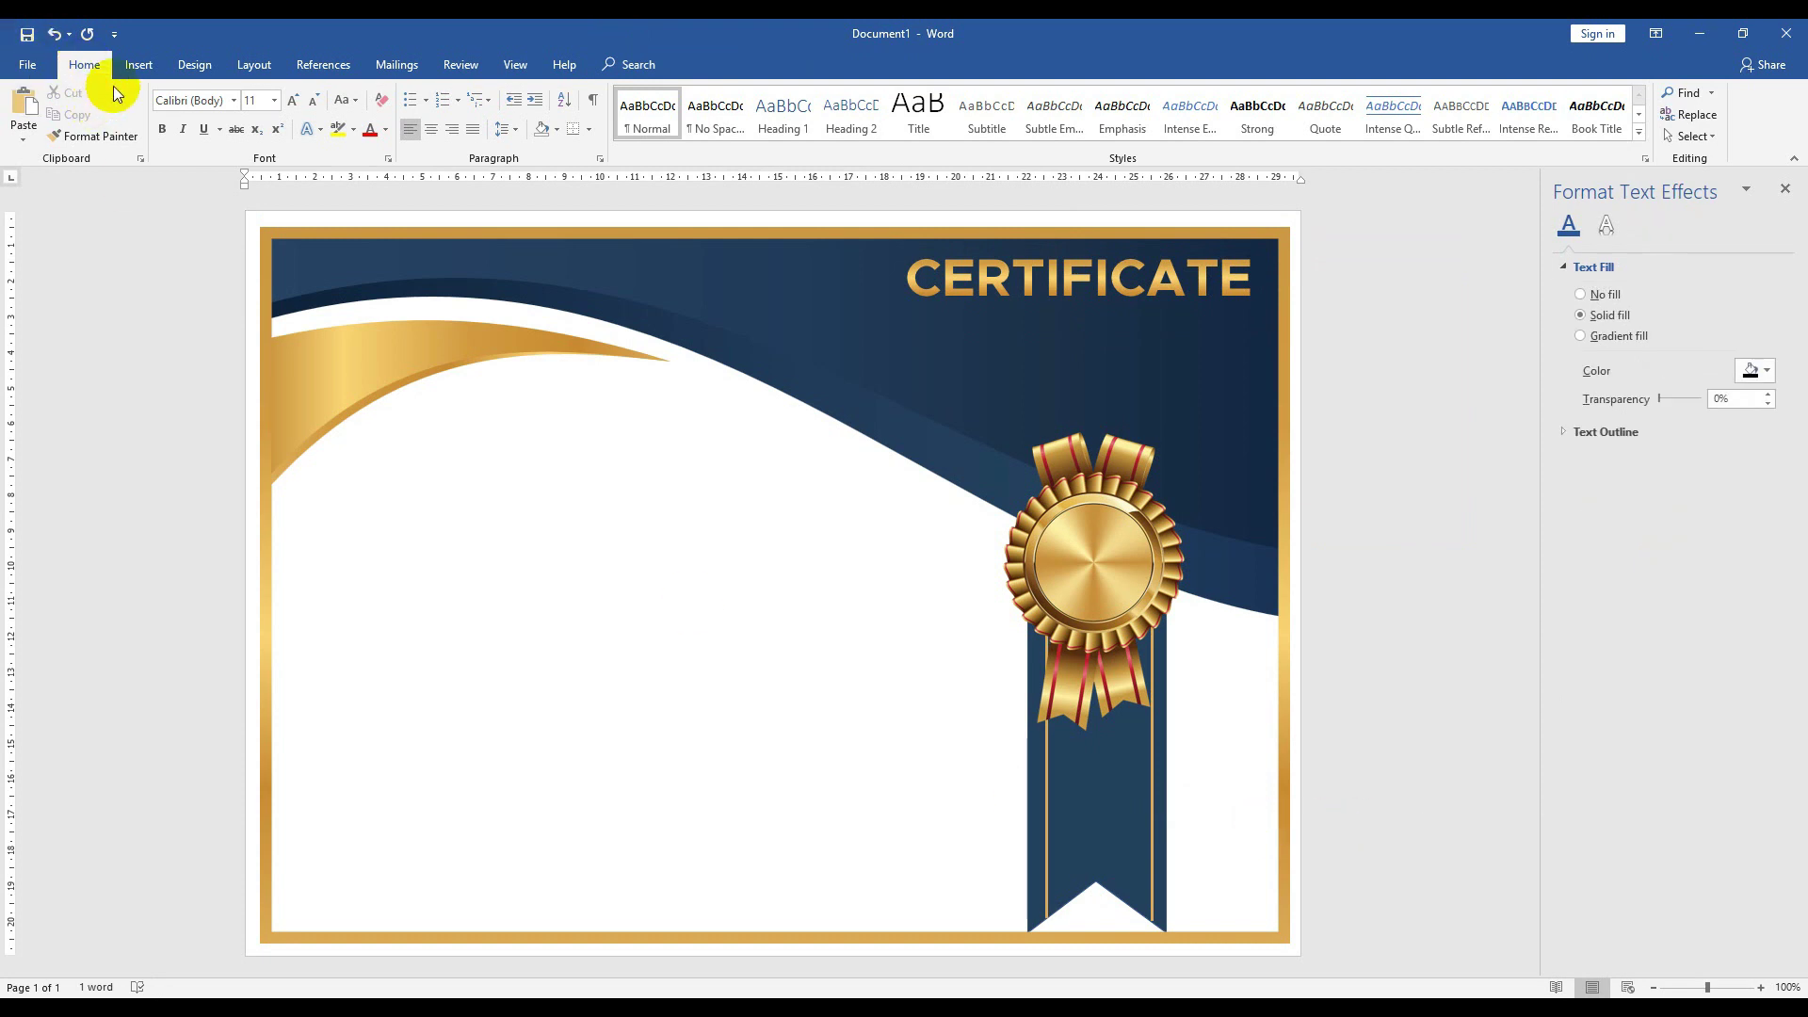
- Draw a new text box below the CERTIFICATE title and widen it leftward
{"action": "left_click", "coordinate": [137, 66]}
{"action": "left_click", "coordinate": [286, 111]}
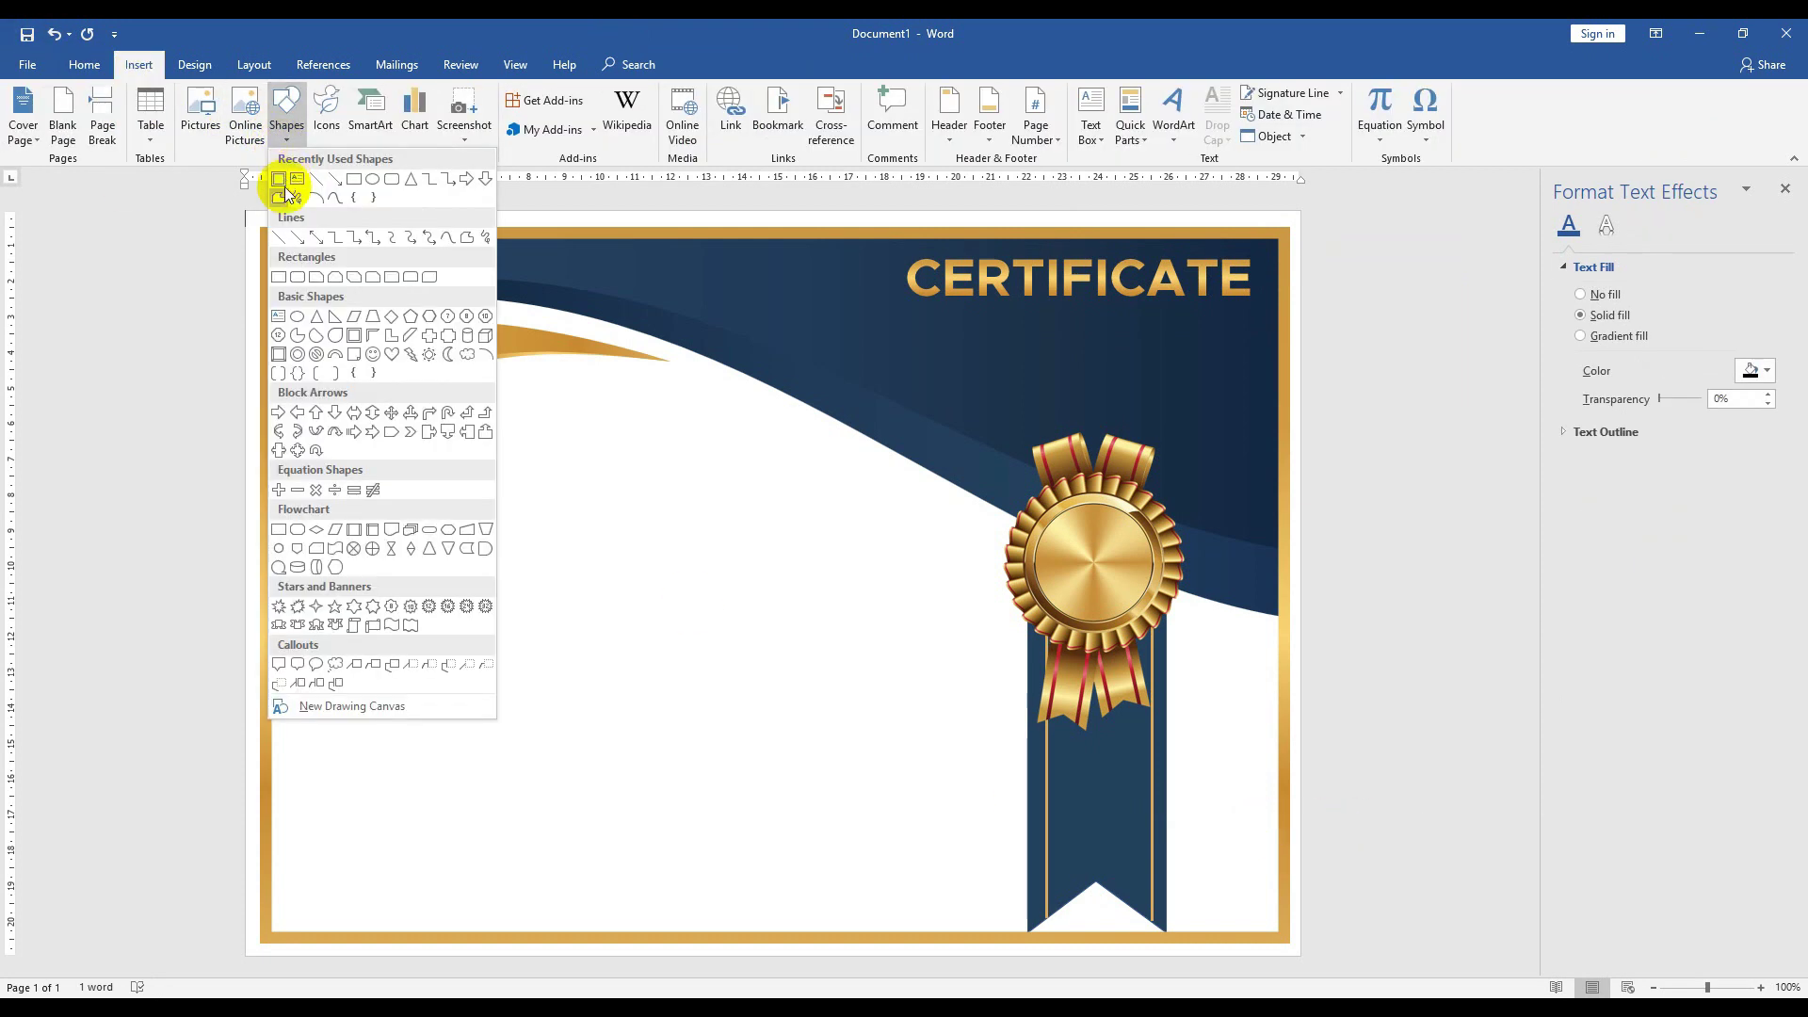
{"action": "left_click", "coordinate": [297, 179]}
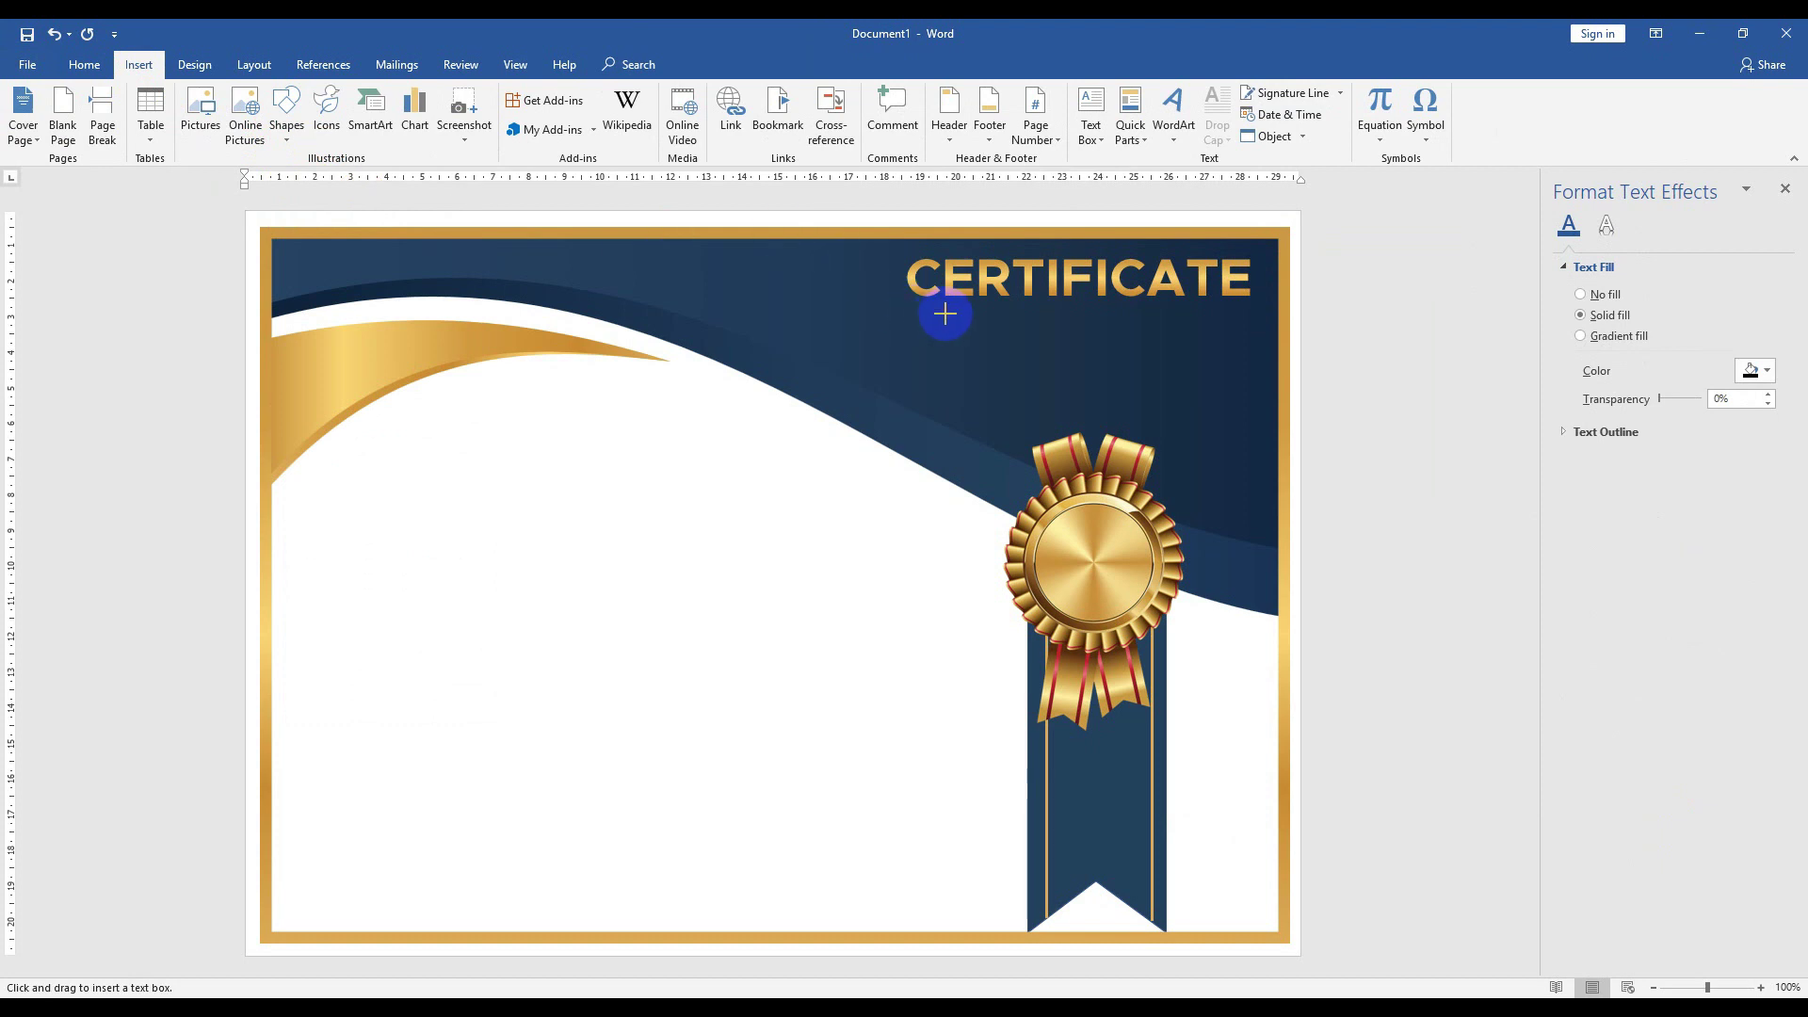
{"action": "left_click_drag", "start_coordinate": [960, 308], "coordinate": [1254, 375]}
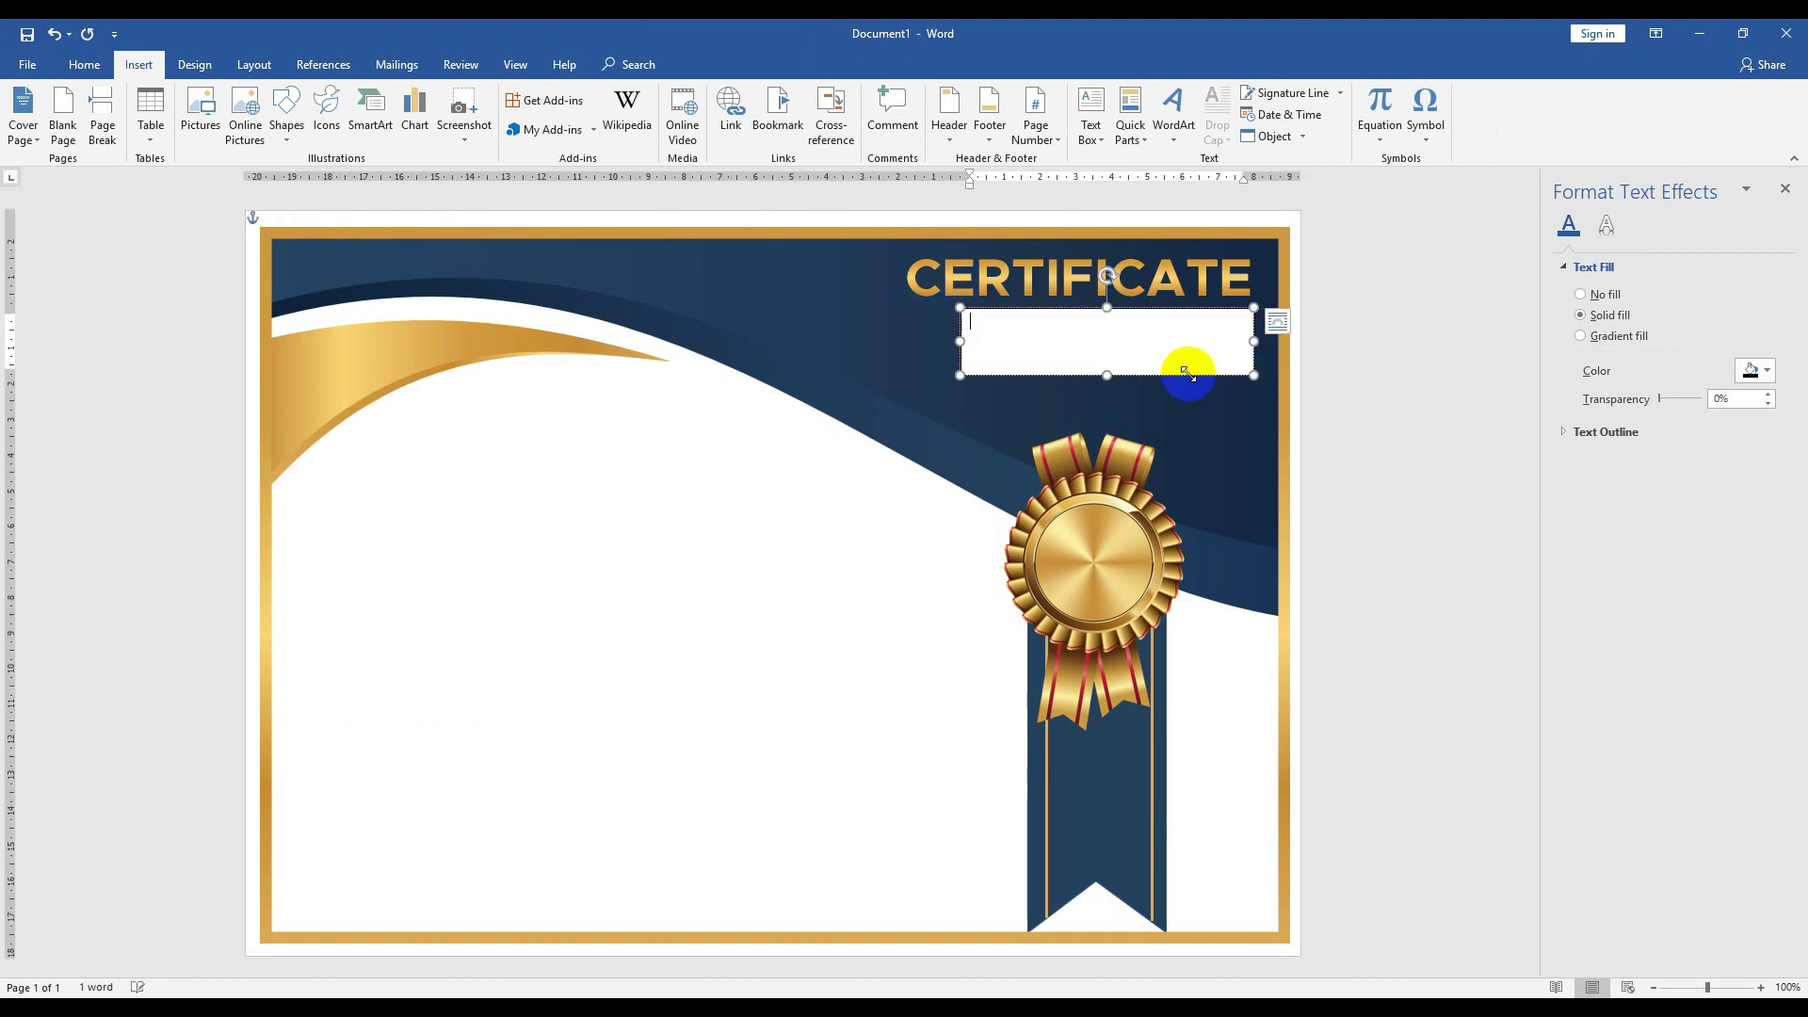
{"action": "left_click_drag", "start_coordinate": [959, 341], "coordinate": [938, 341]}
{"action": "left_click", "coordinate": [973, 332]}
{"action": "type", "text": "OF"}
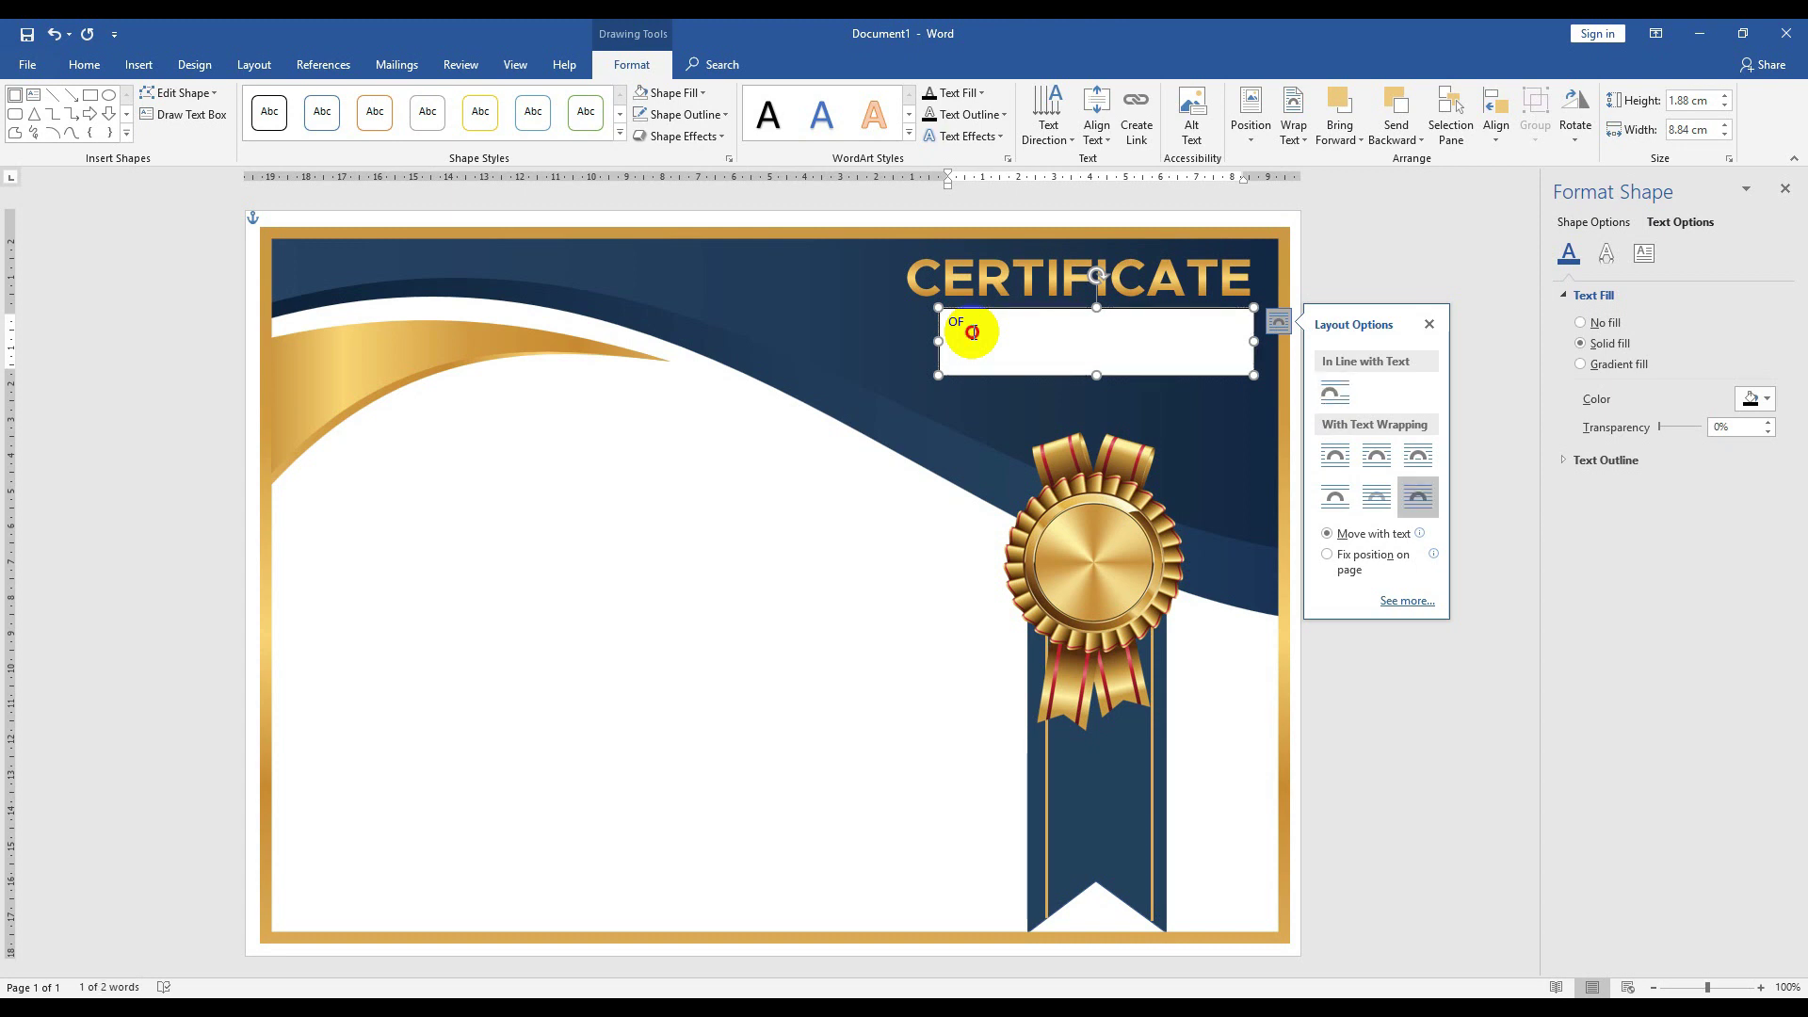
{"action": "left_click", "coordinate": [1429, 324]}
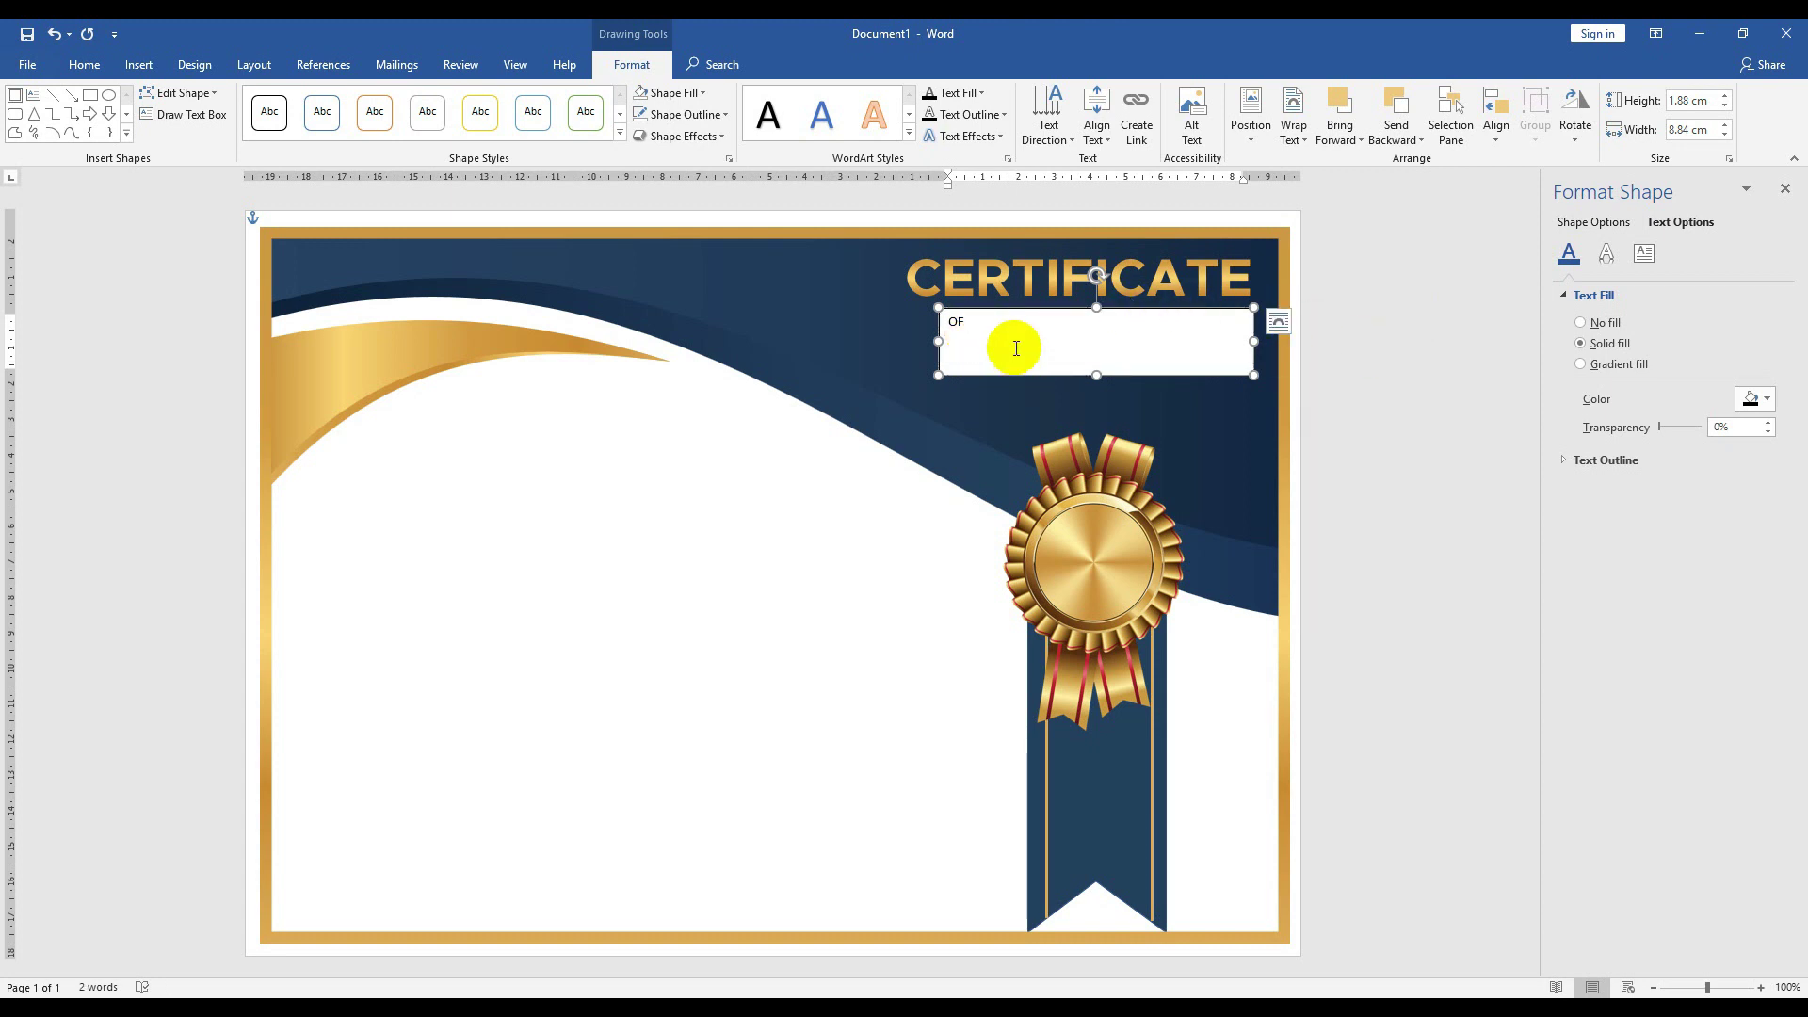
- Type 'OF ACHIVEMENT' into the new box and select all its text
{"action": "type", "text": " ACHIVEMENT"}
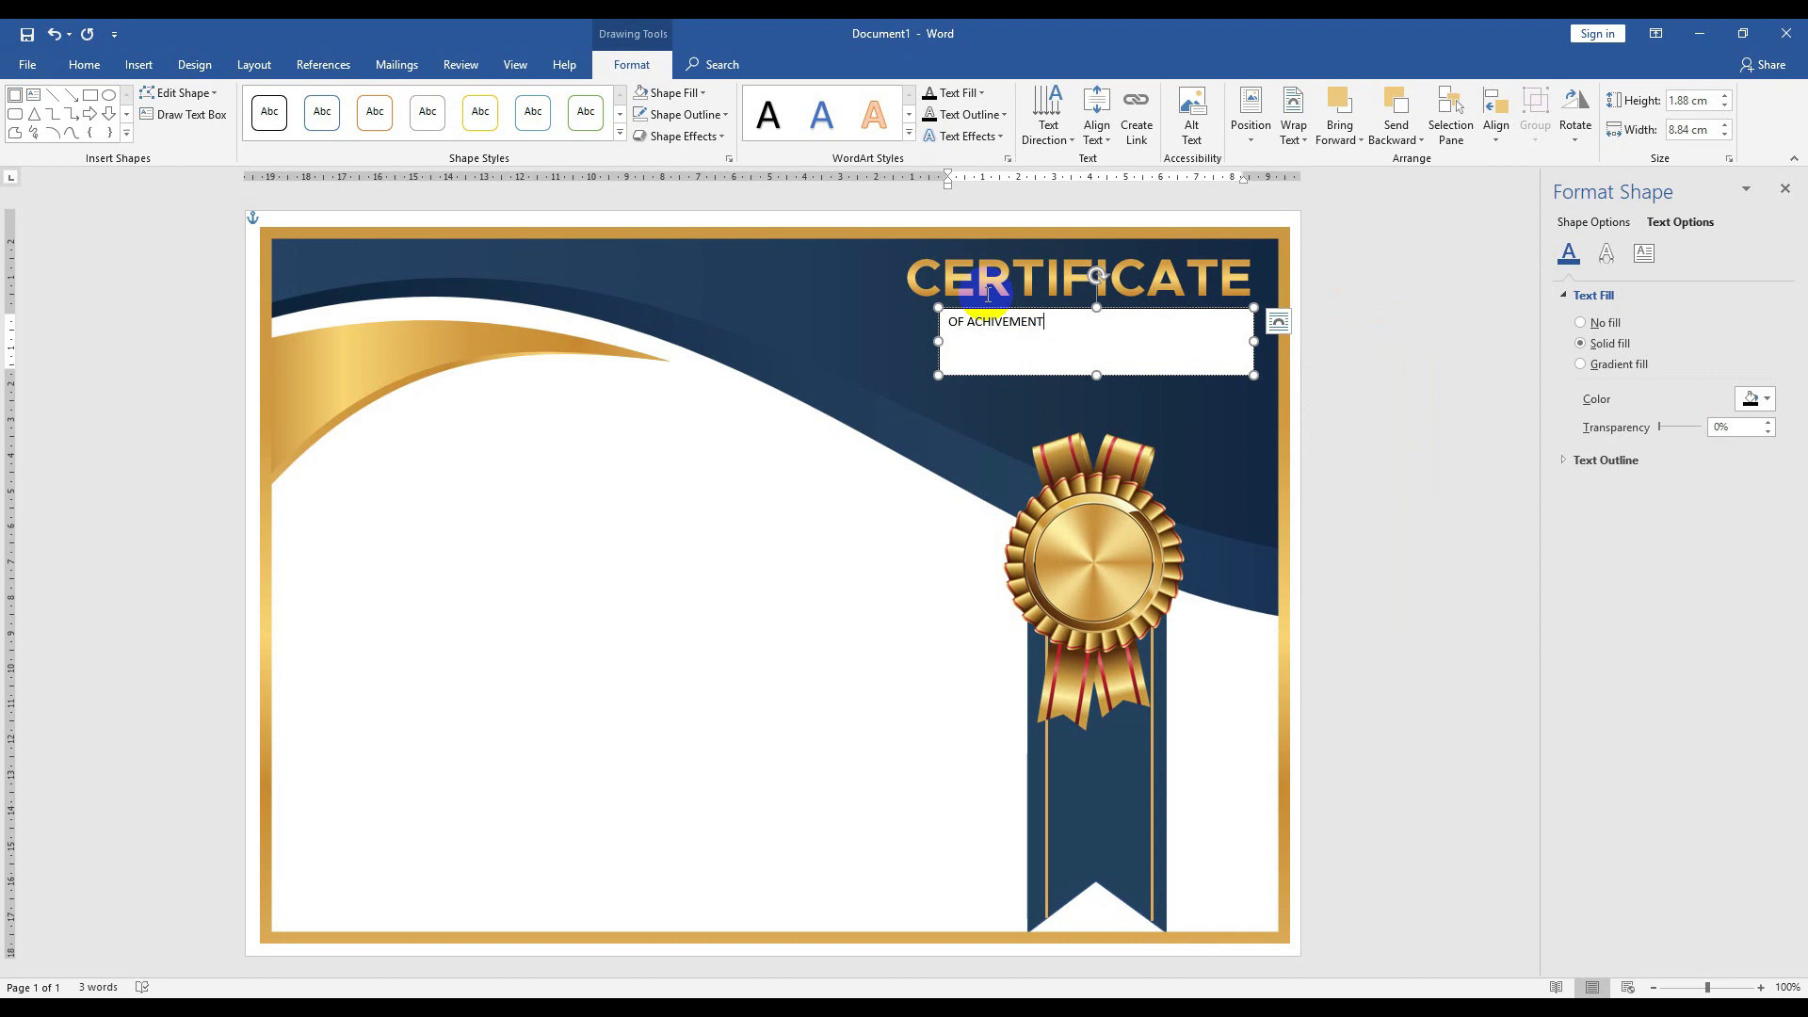
{"action": "key", "text": "ctrl+a"}
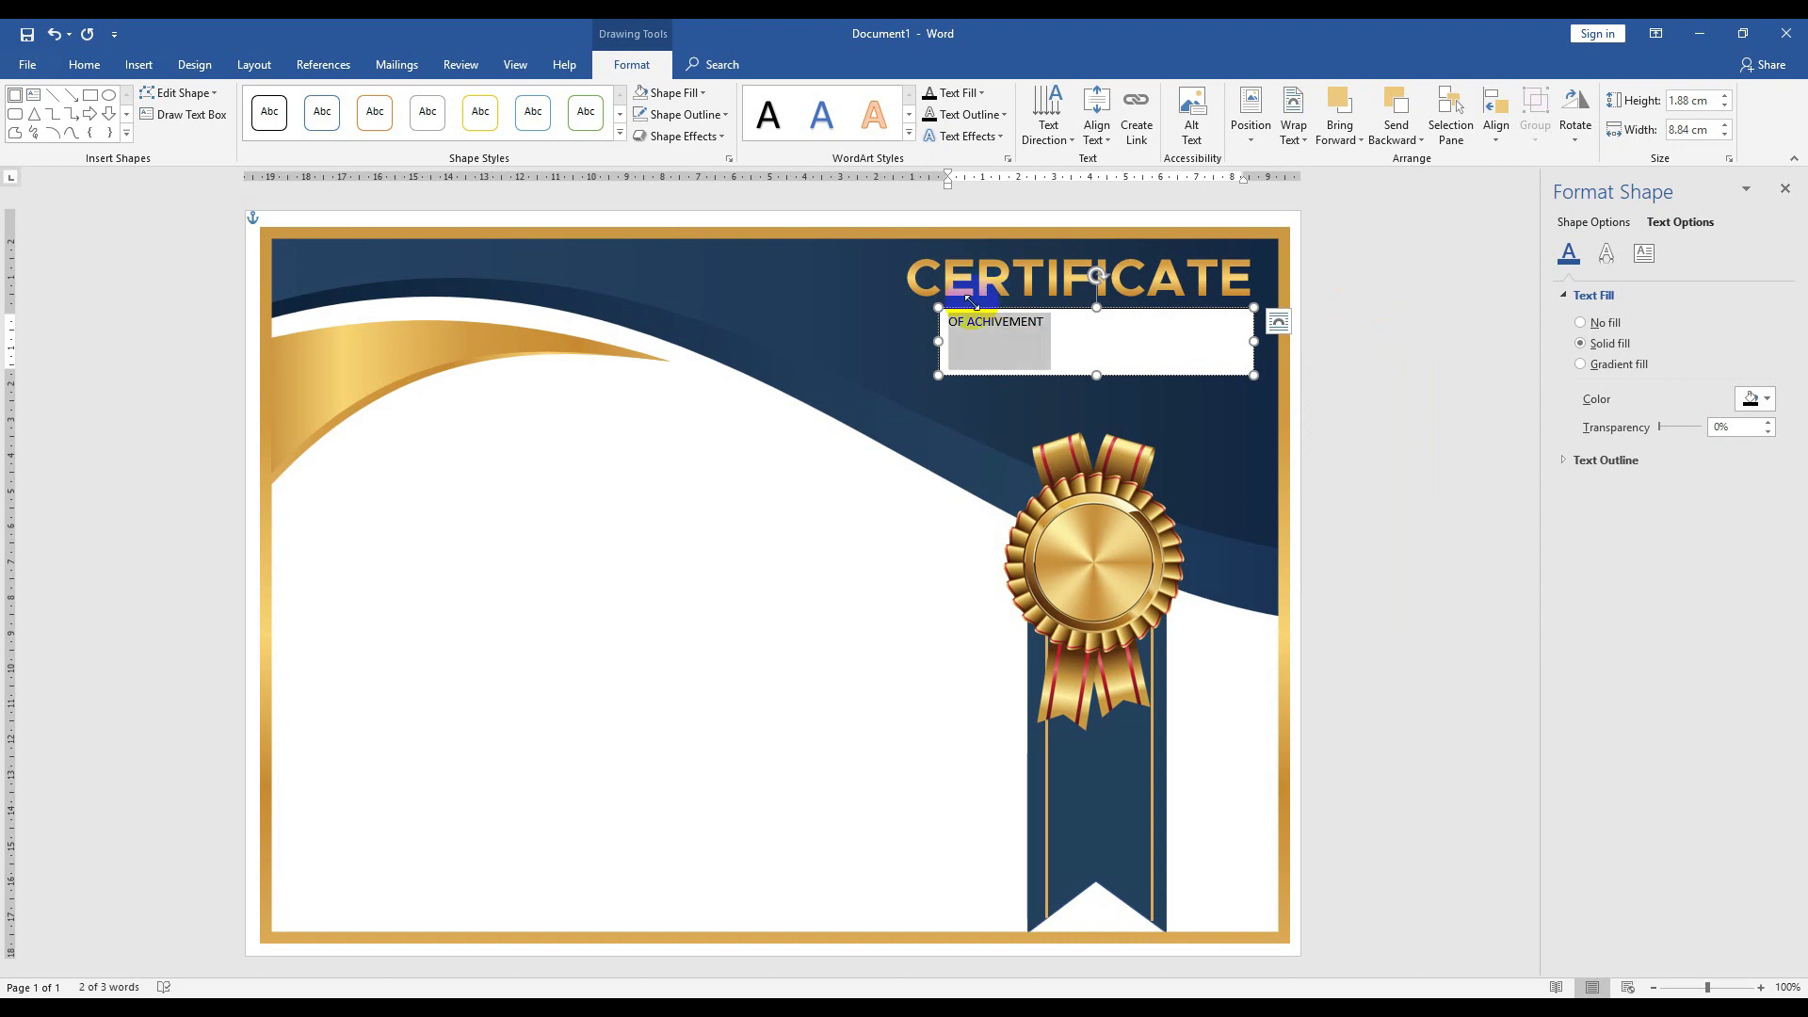
{"action": "left_click", "coordinate": [83, 64]}
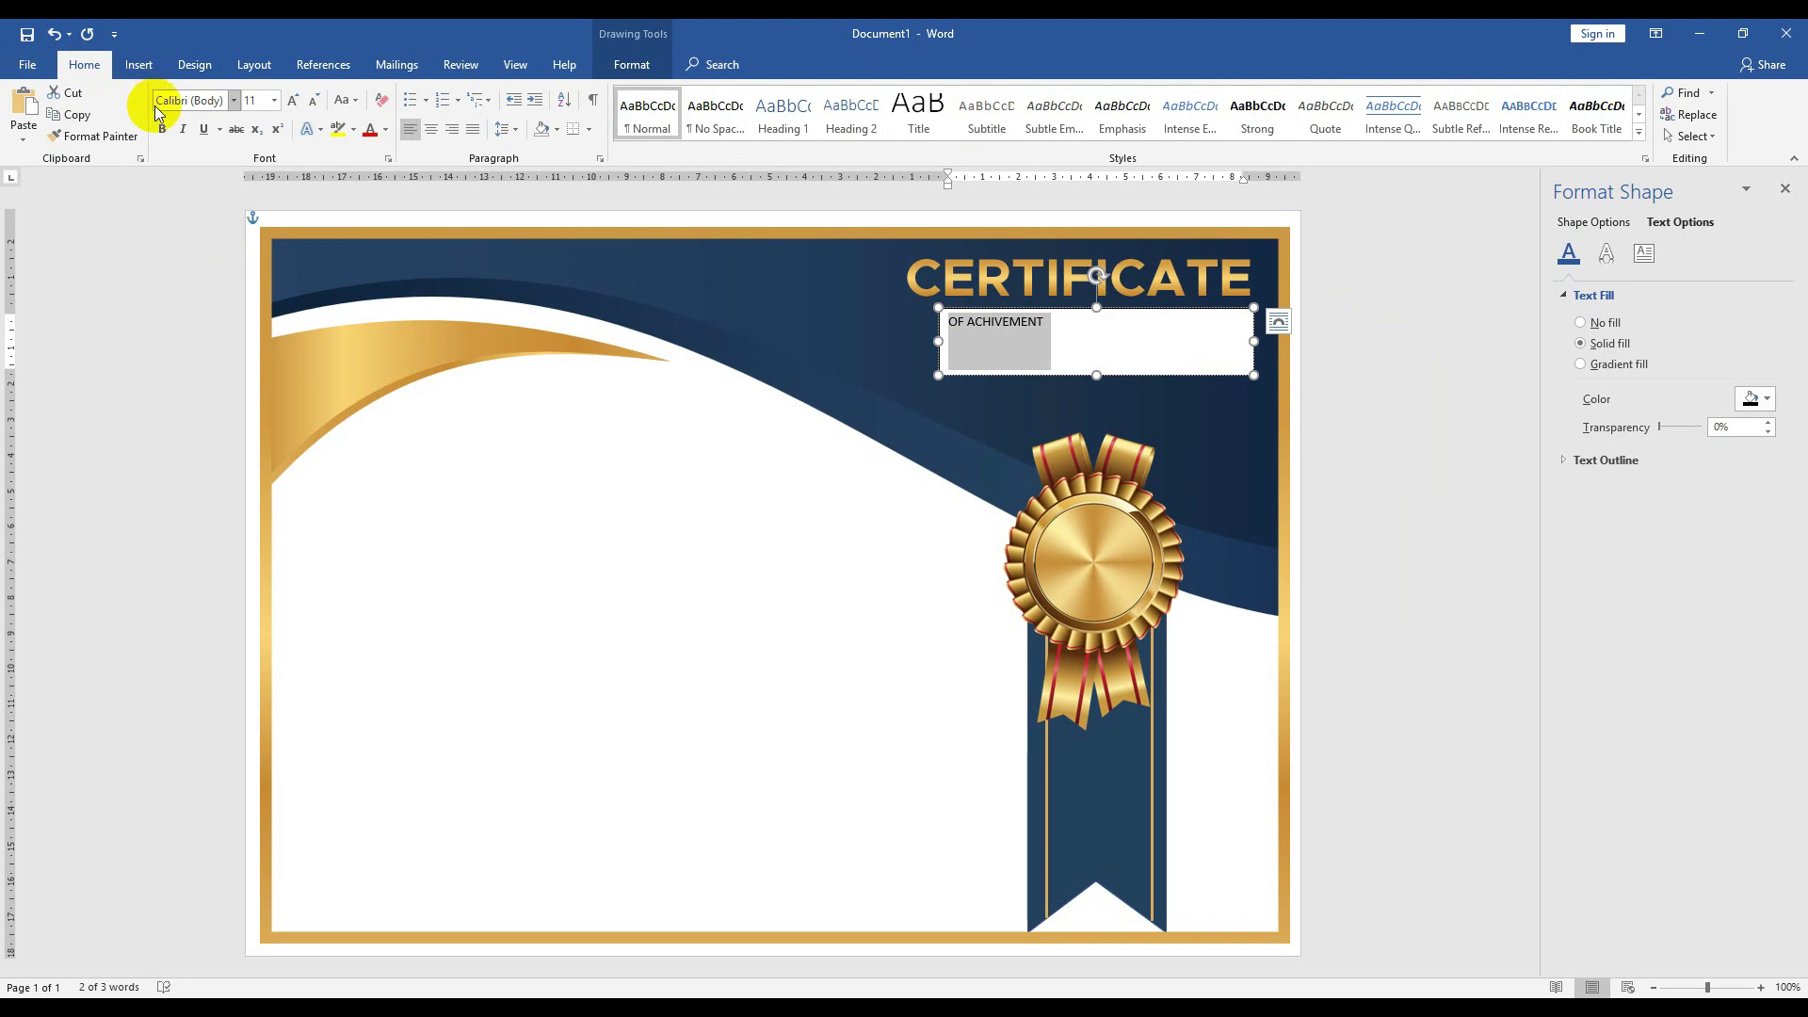
- Format the subtitle text as 22 pt white Metropolis
{"action": "left_click", "coordinate": [274, 100]}
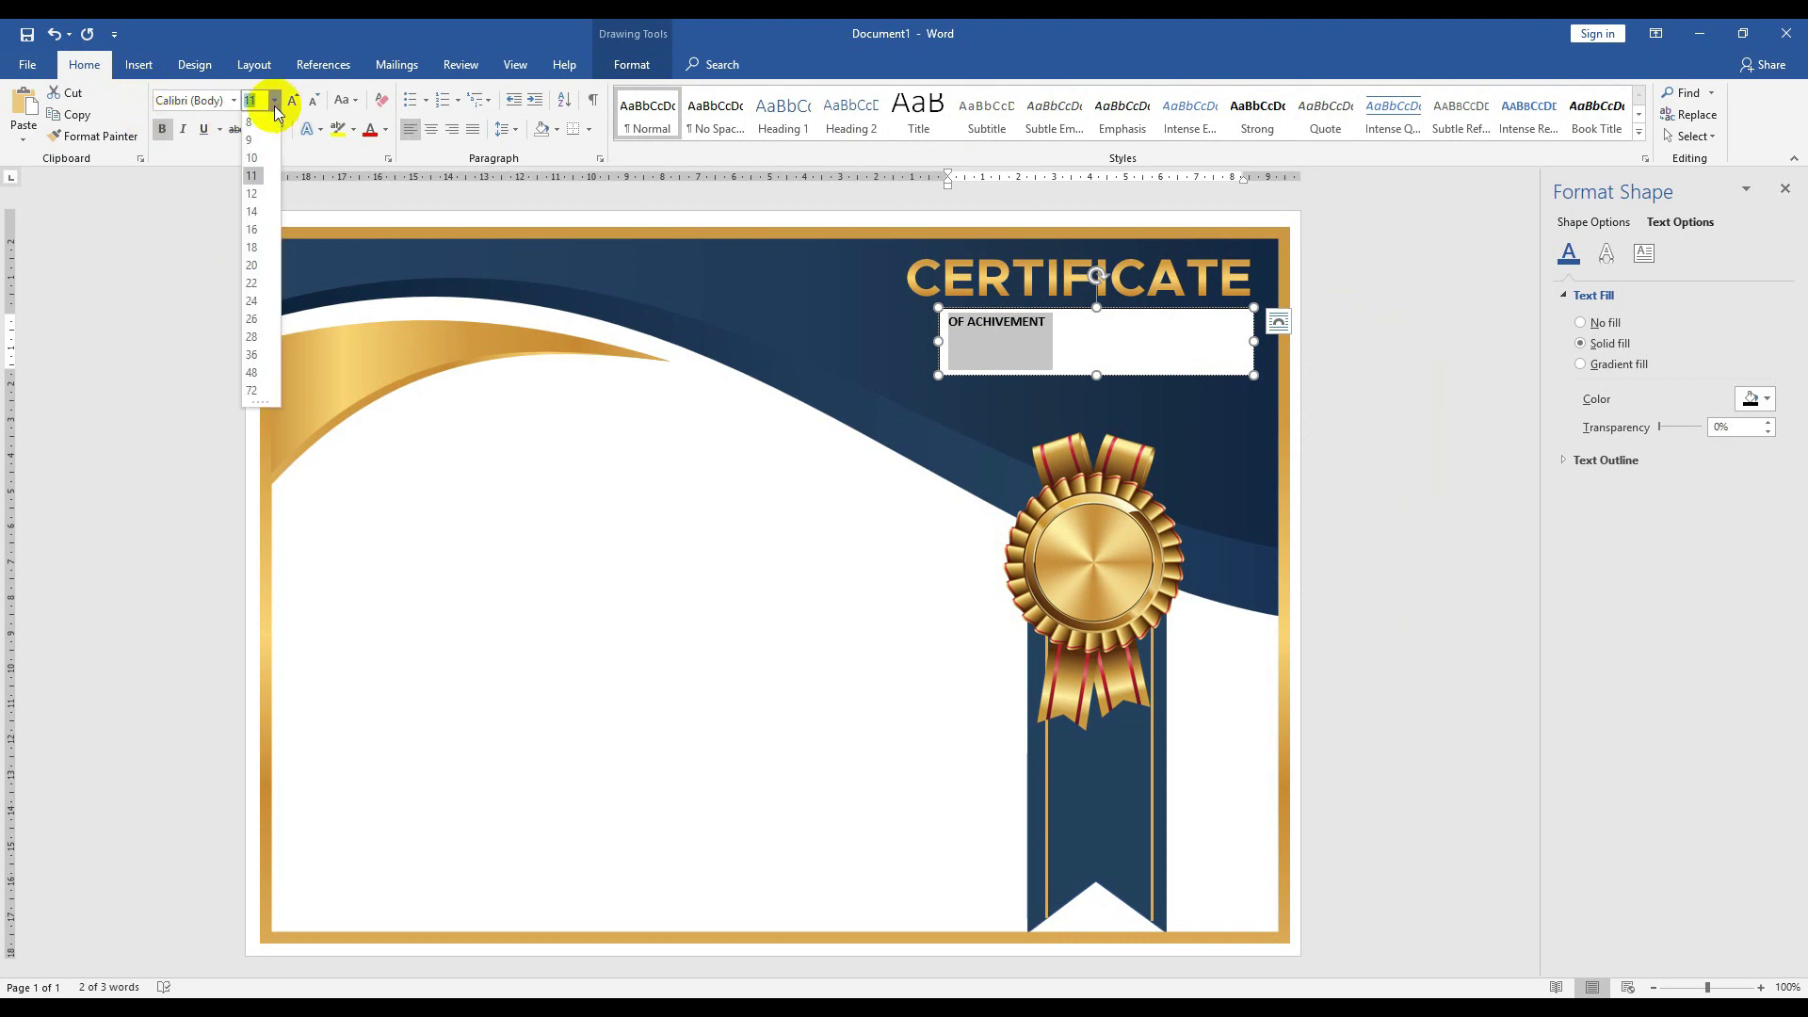
{"action": "left_click", "coordinate": [252, 283]}
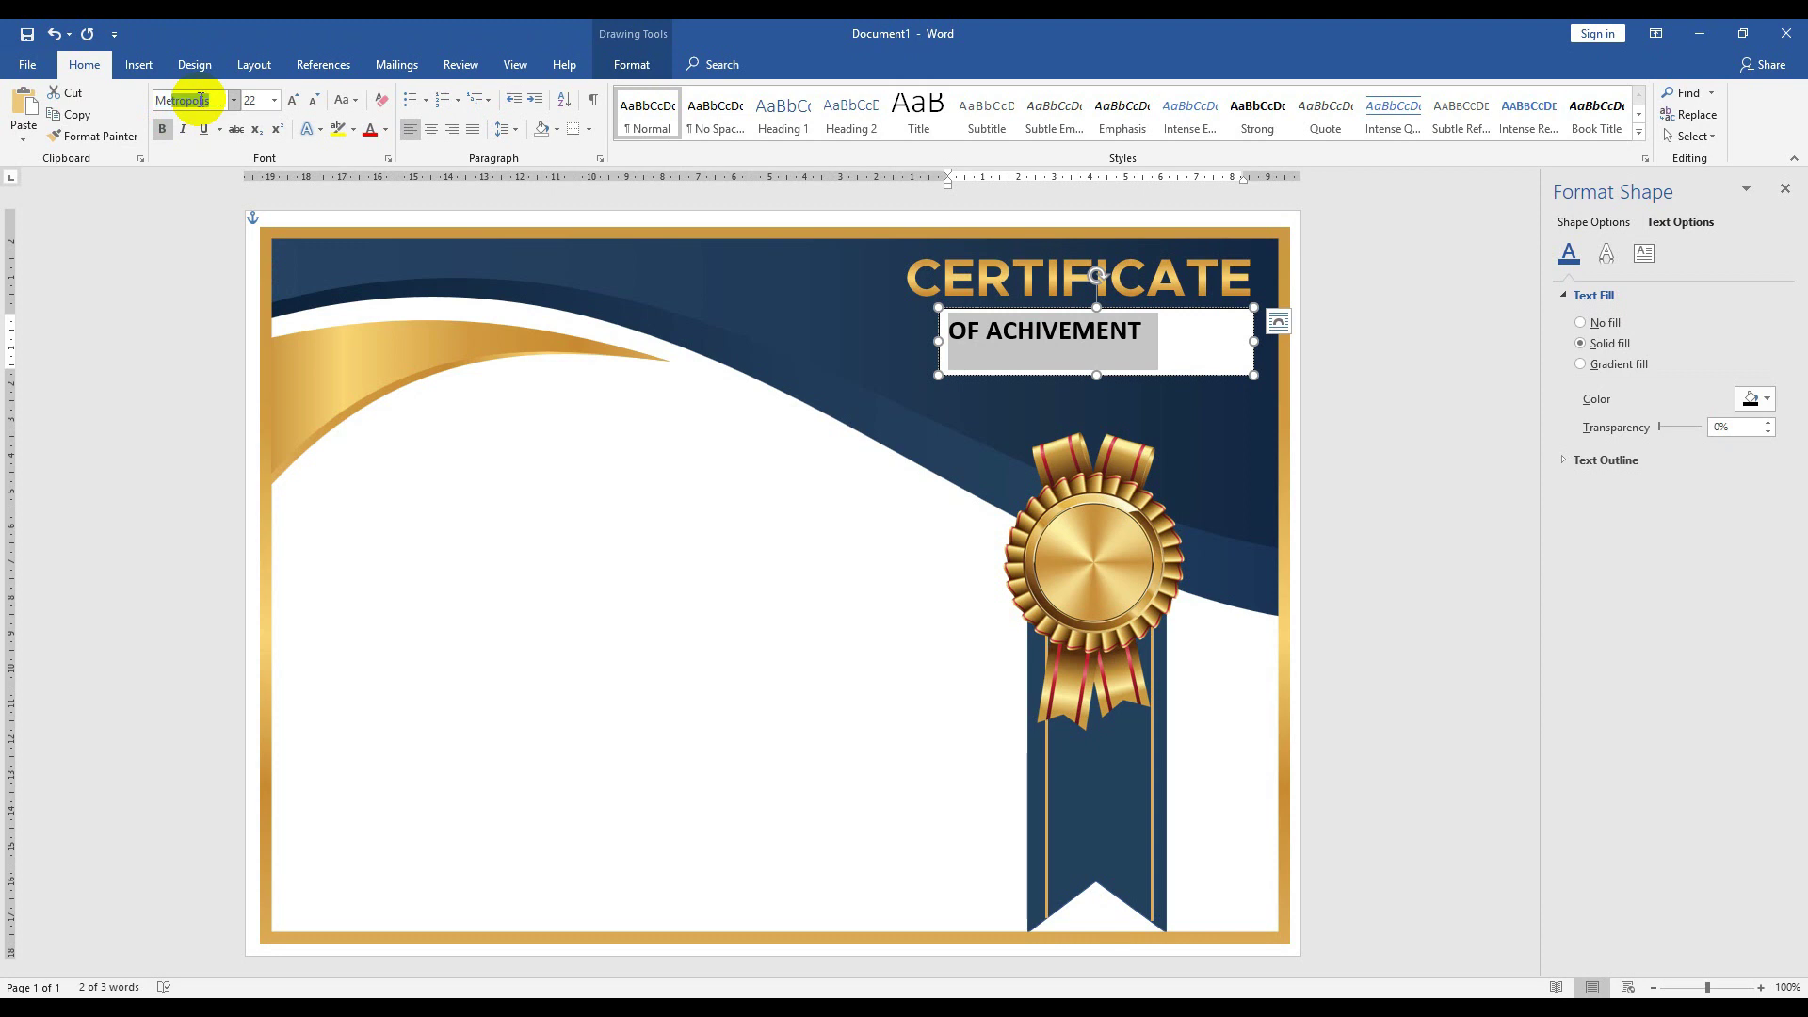
{"action": "key", "text": "Return"}
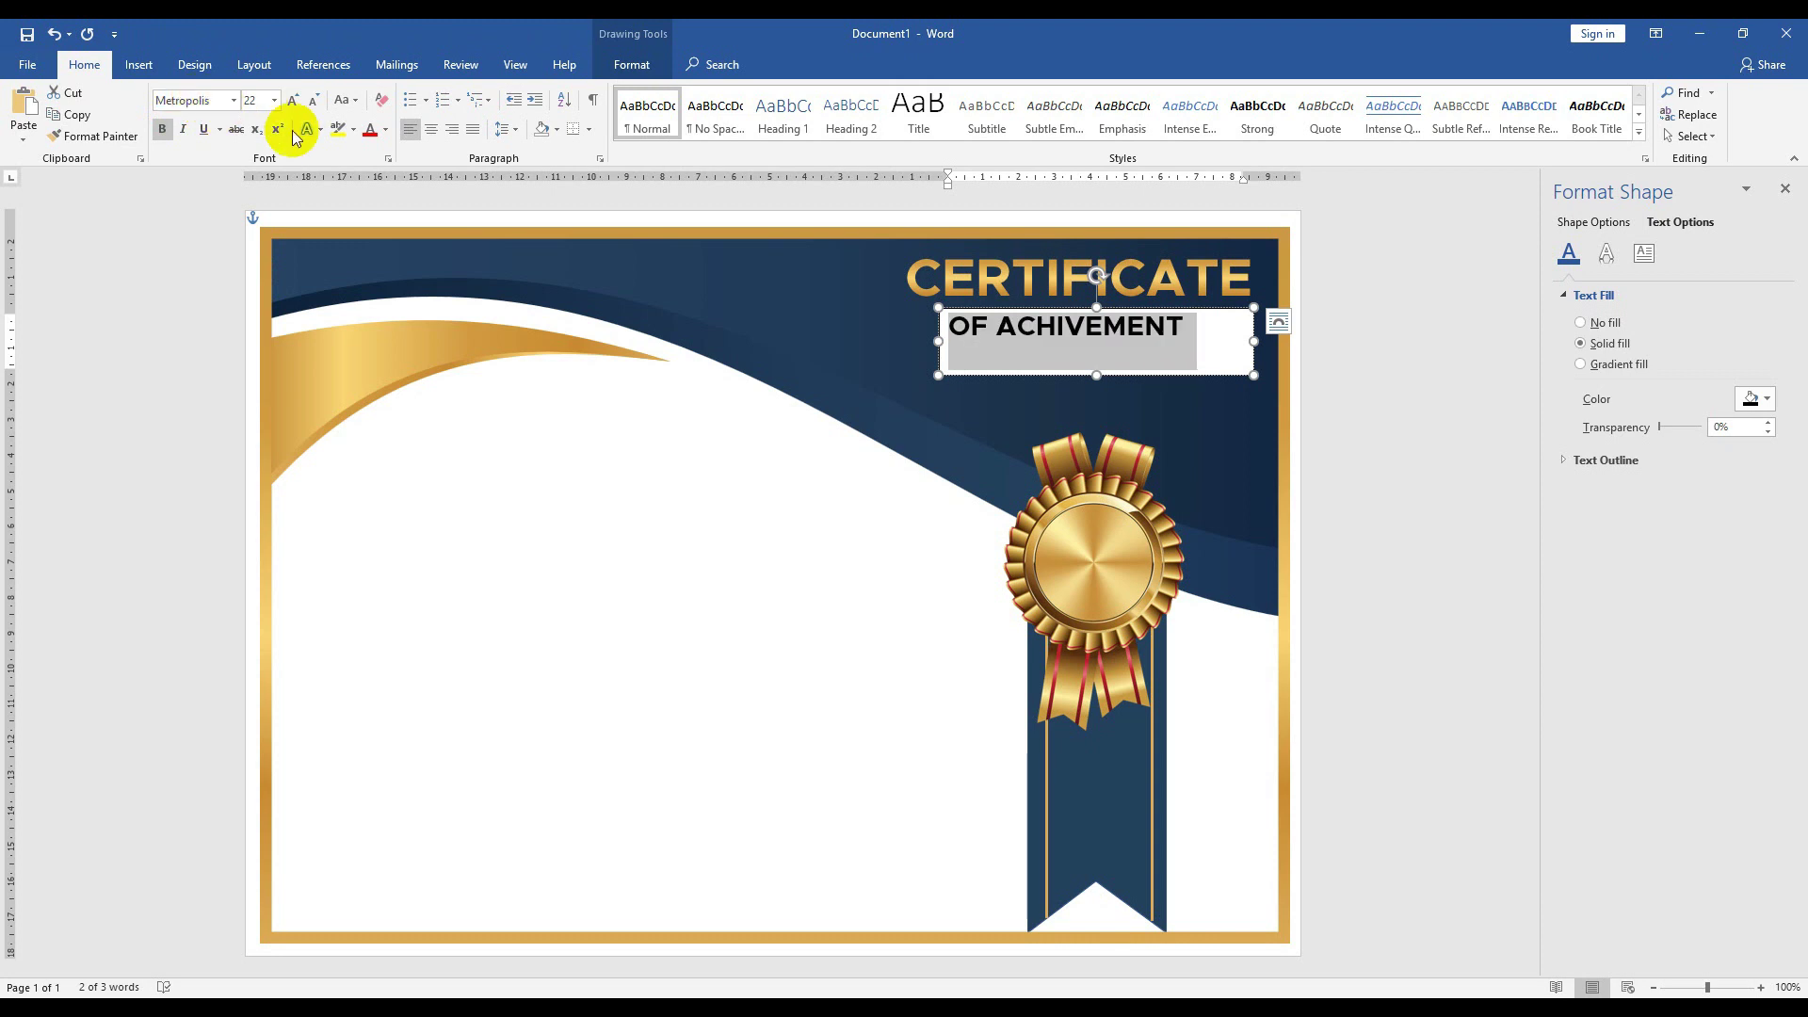
{"action": "left_click", "coordinate": [385, 129]}
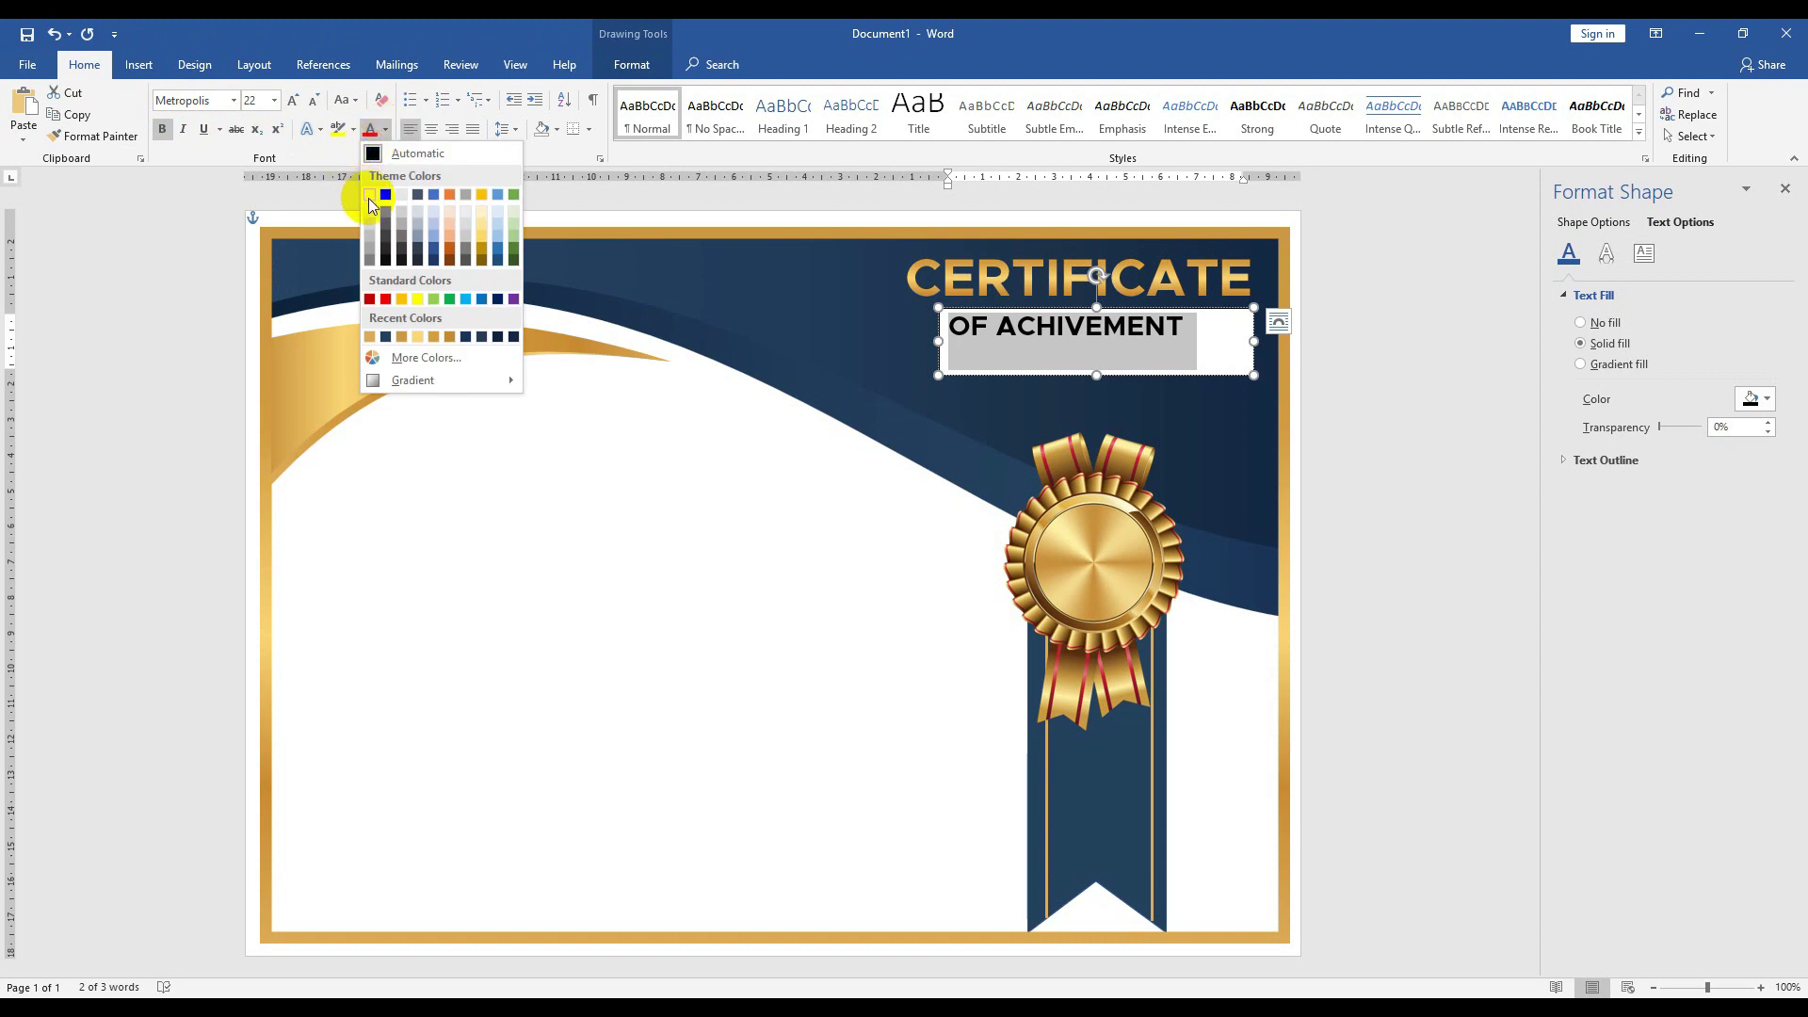
{"action": "left_click", "coordinate": [369, 194]}
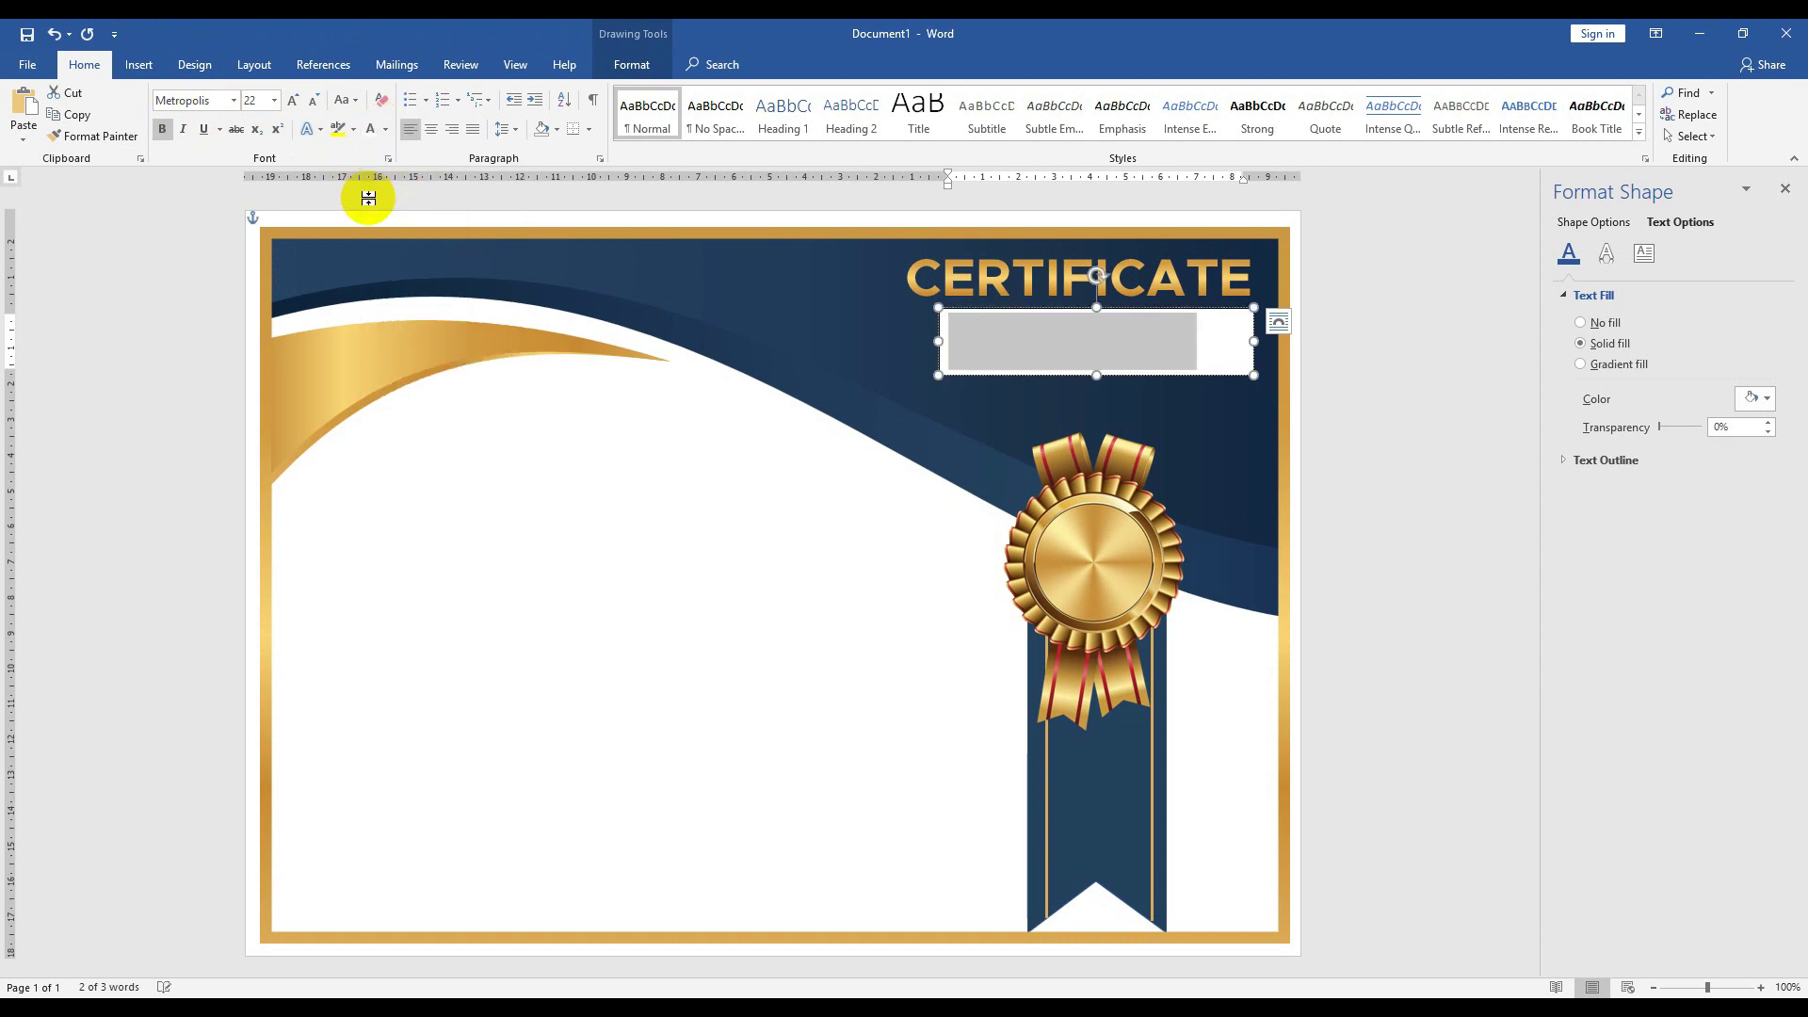
- Fill the subtitle box with dark navy and remove its outline
{"action": "left_click", "coordinate": [632, 64]}
{"action": "left_click", "coordinate": [670, 93]}
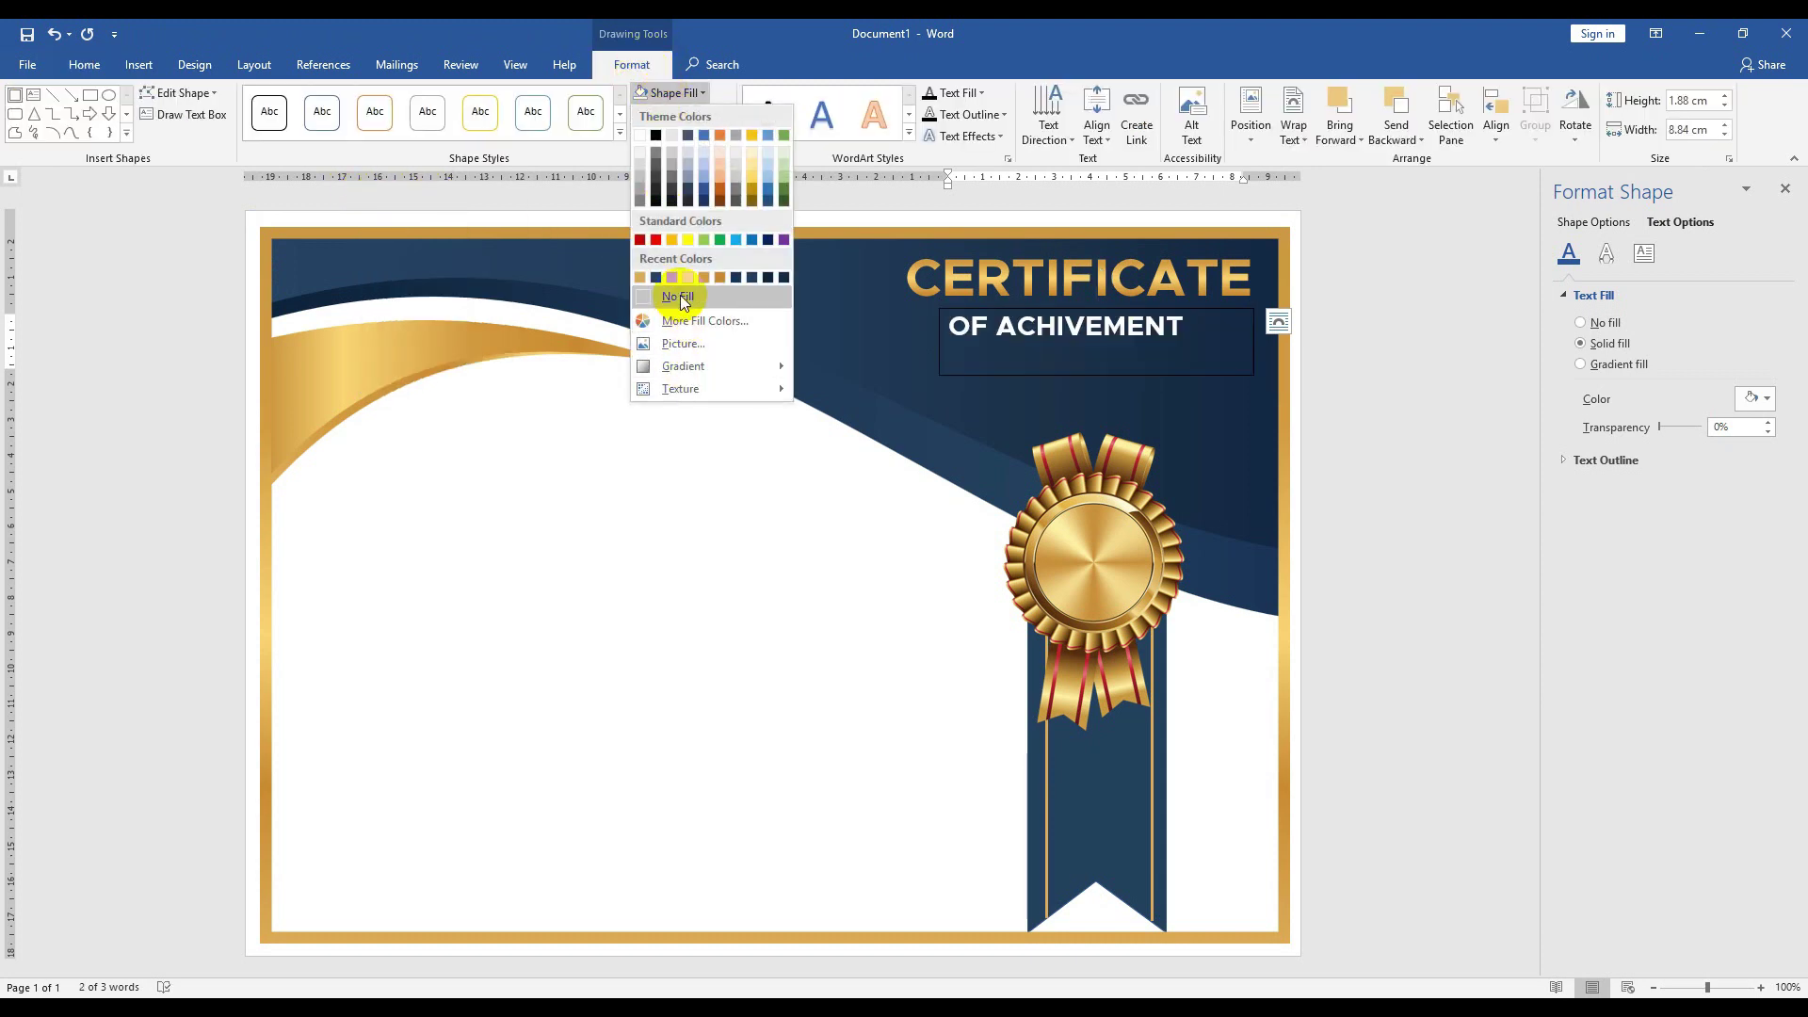
{"action": "left_click", "coordinate": [657, 277]}
{"action": "left_click", "coordinate": [676, 114]}
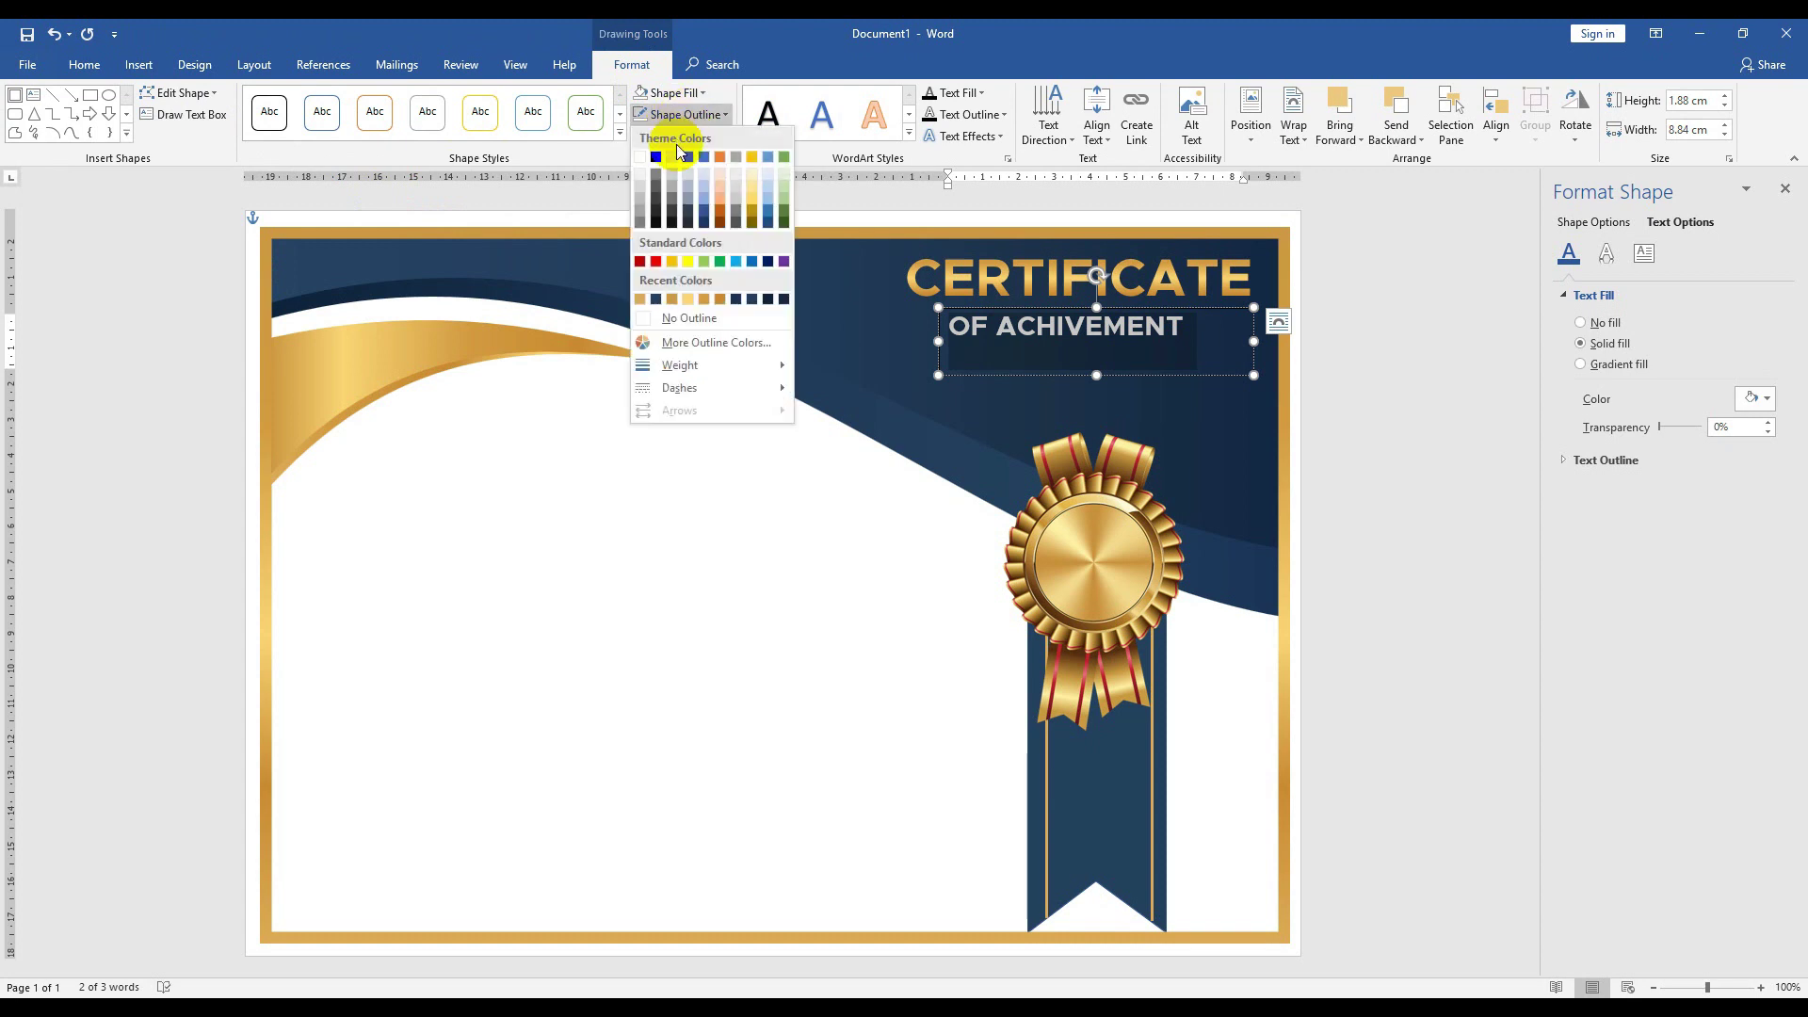
{"action": "left_click", "coordinate": [668, 317]}
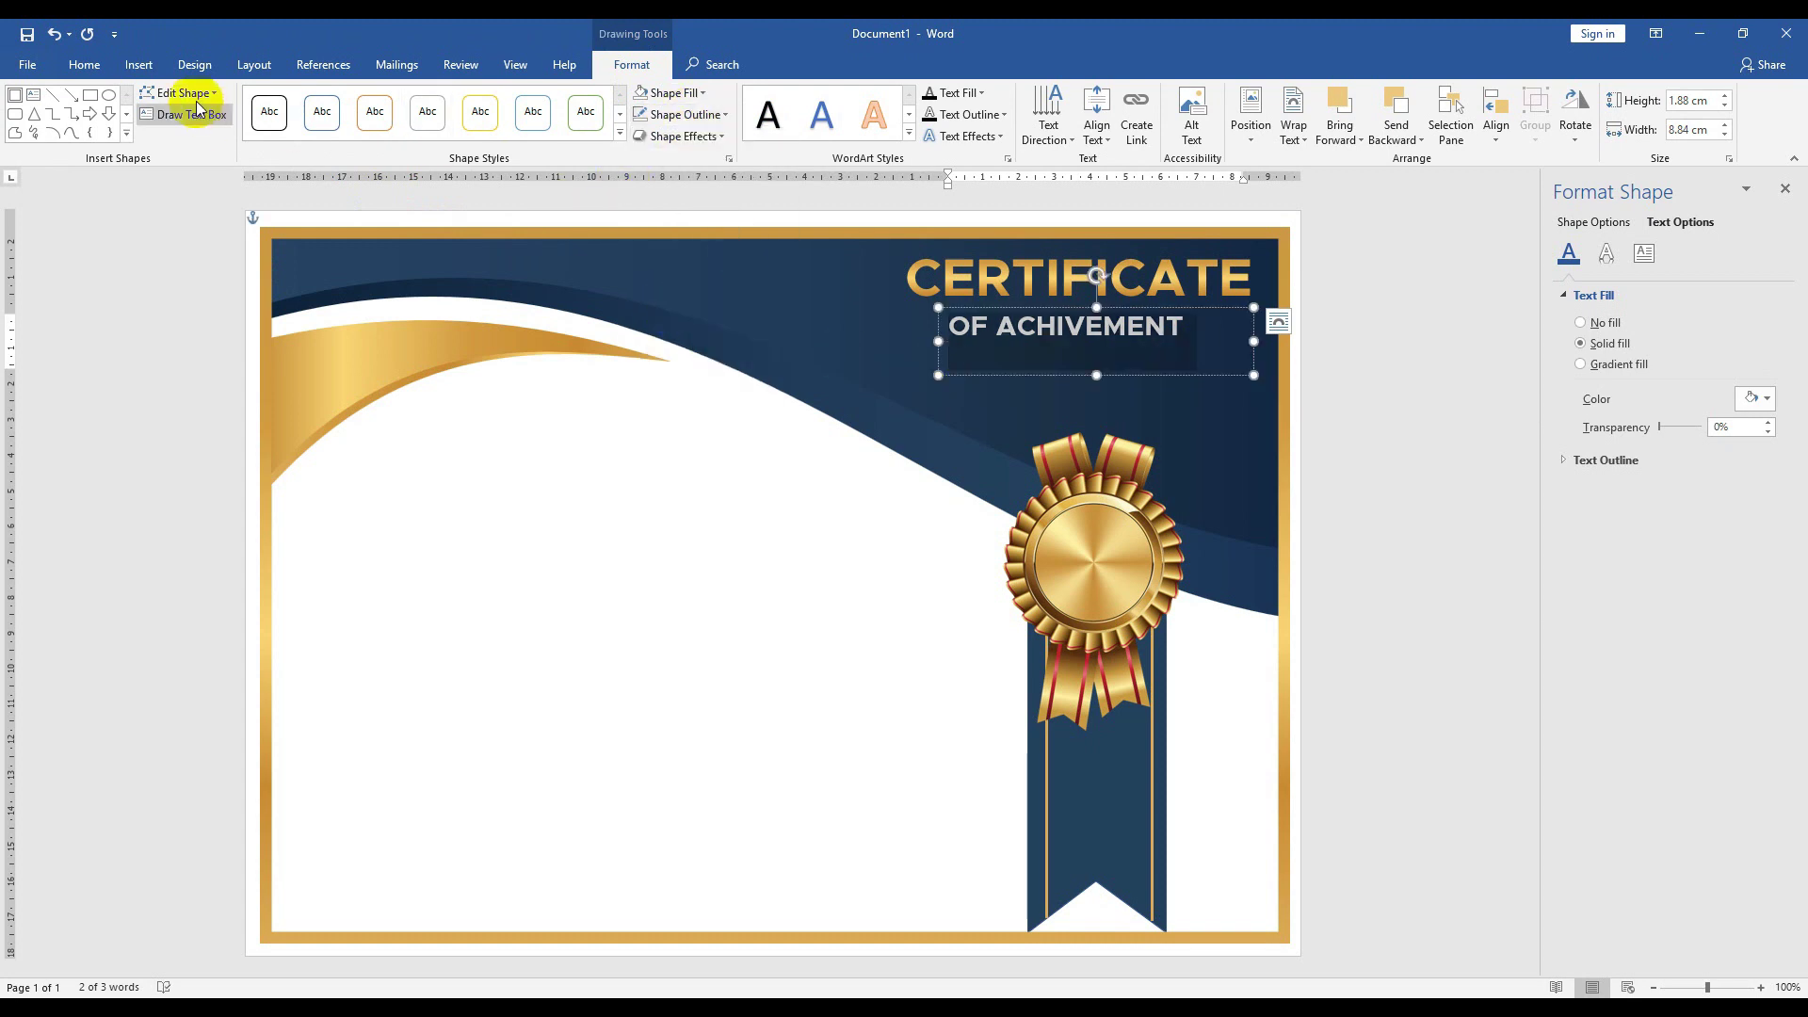
- Right-align the subtitle and nudge its box slightly right
{"action": "left_click", "coordinate": [84, 64]}
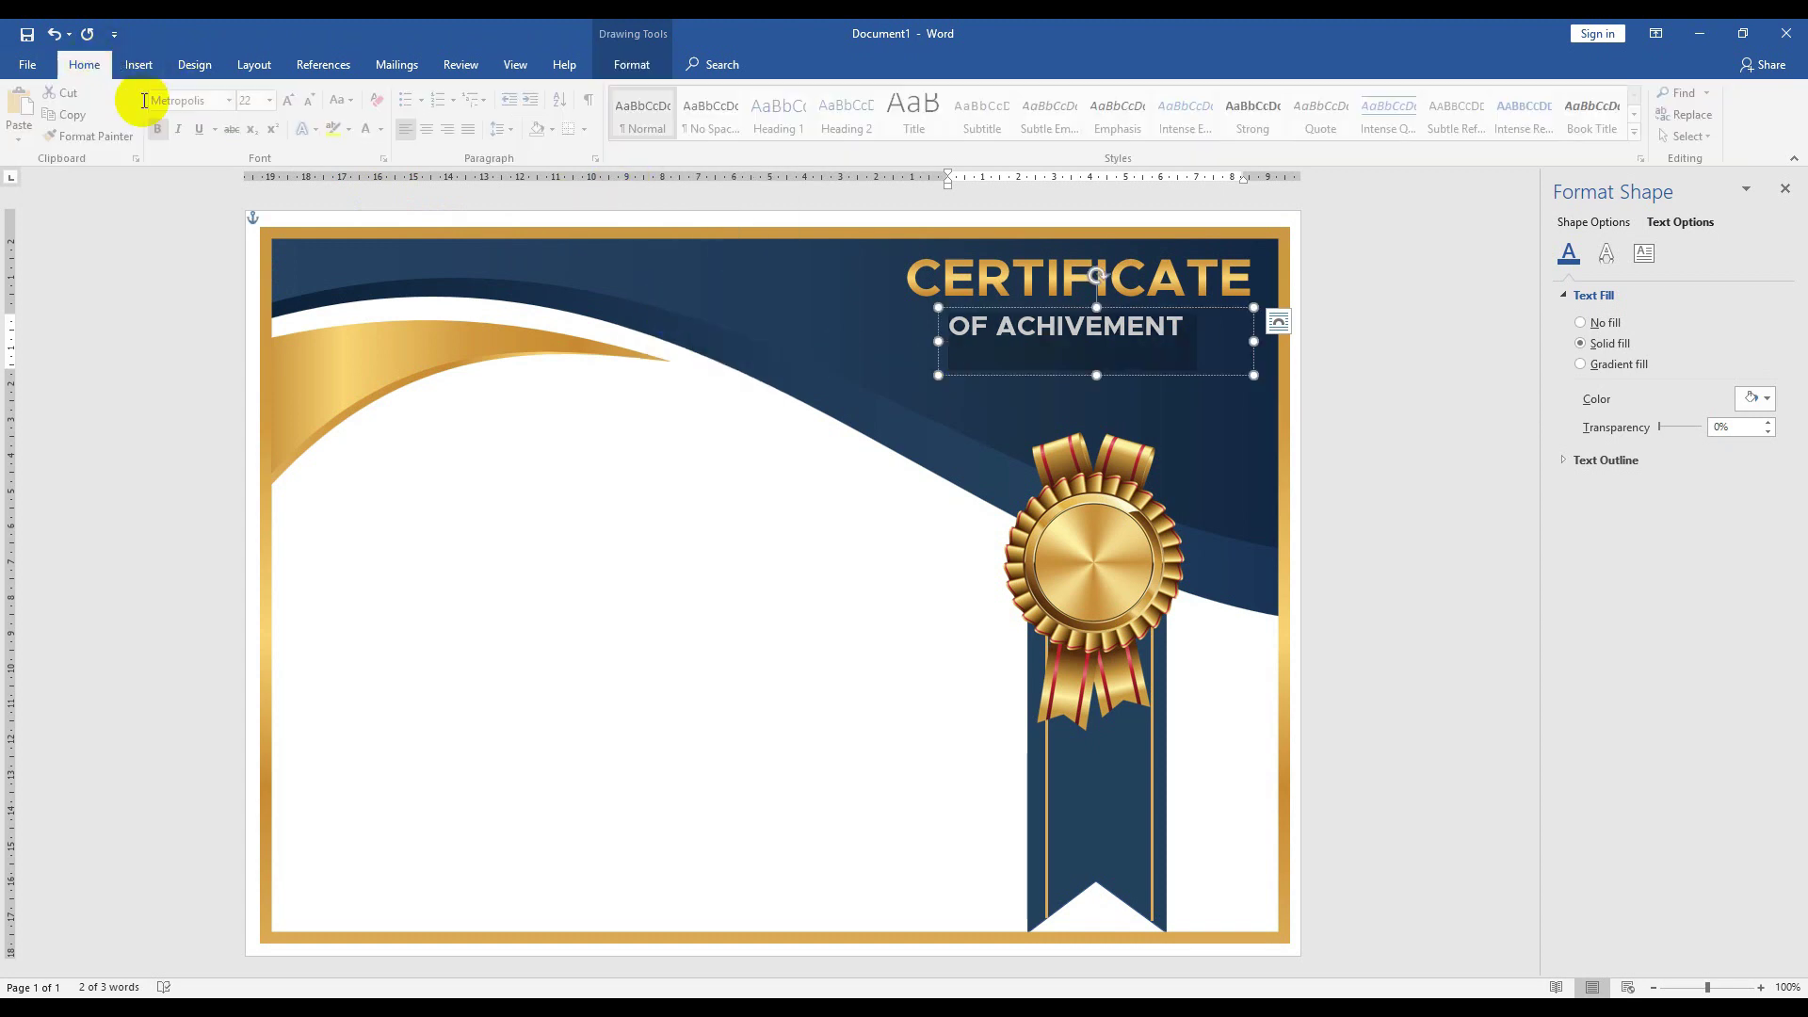
{"action": "left_click", "coordinate": [459, 134]}
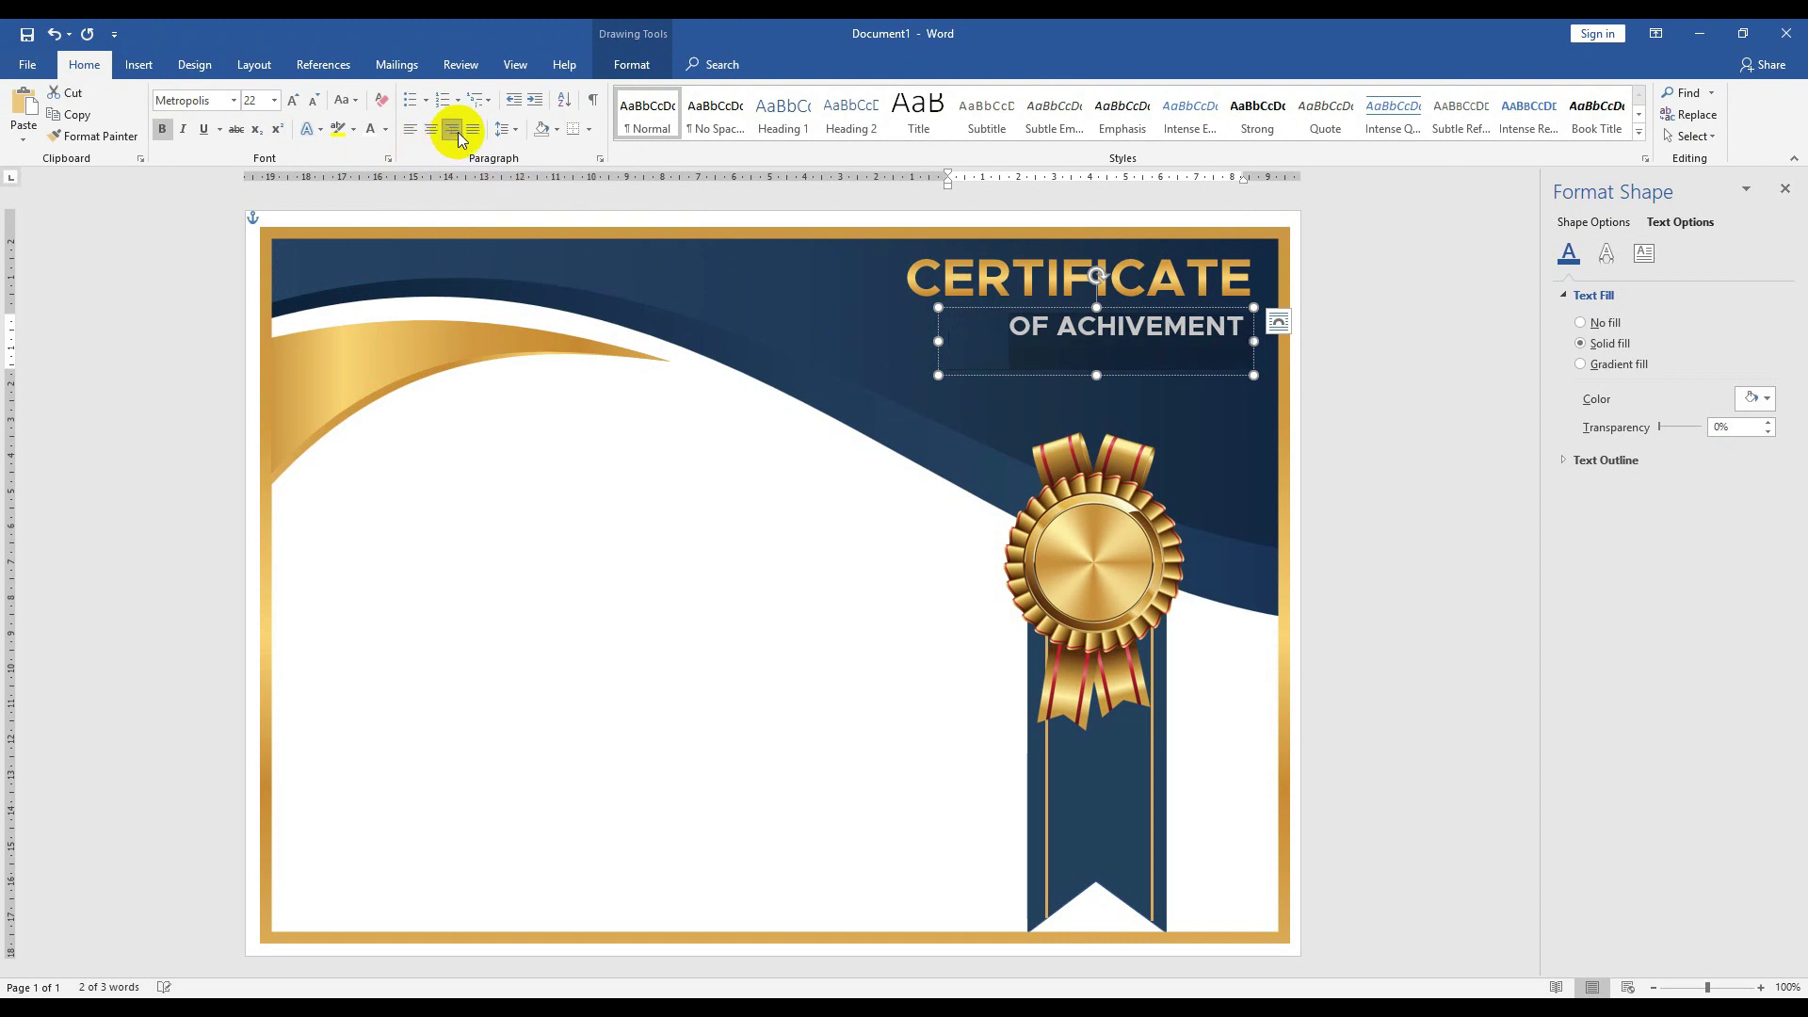
{"action": "left_click", "coordinate": [1220, 383]}
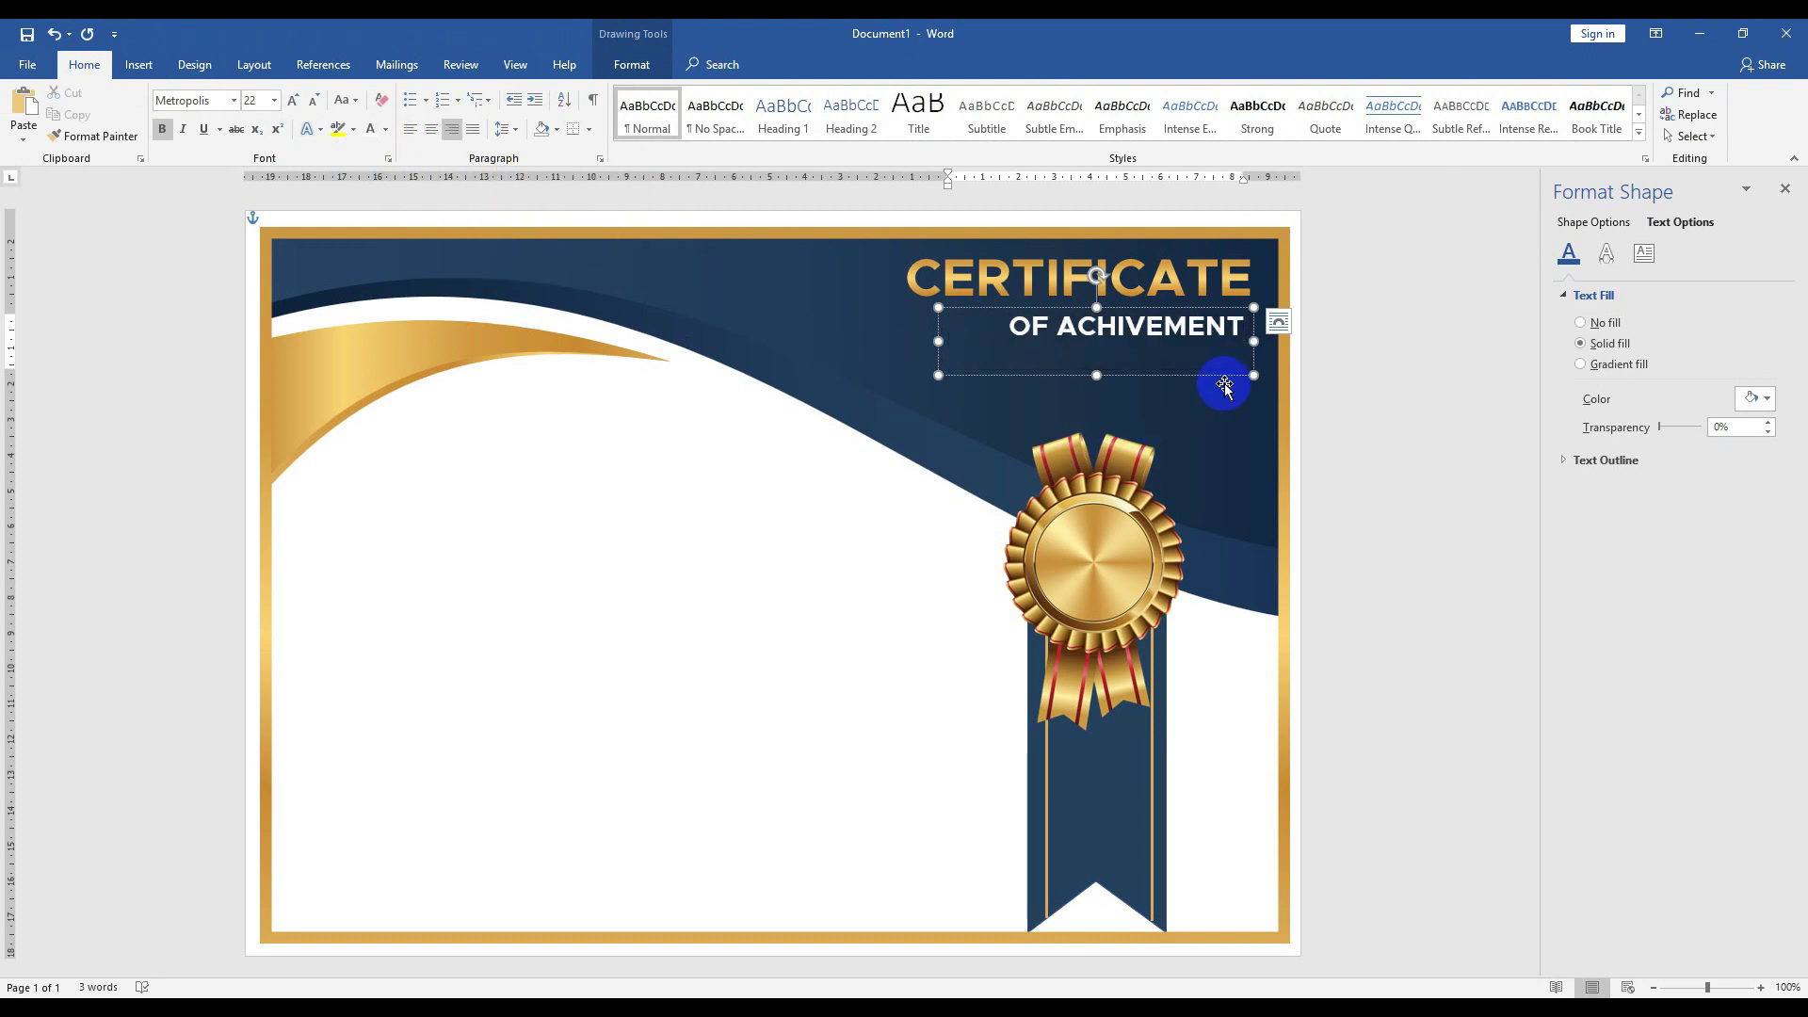
{"action": "left_click_drag", "start_coordinate": [1240, 374], "coordinate": [1245, 374]}
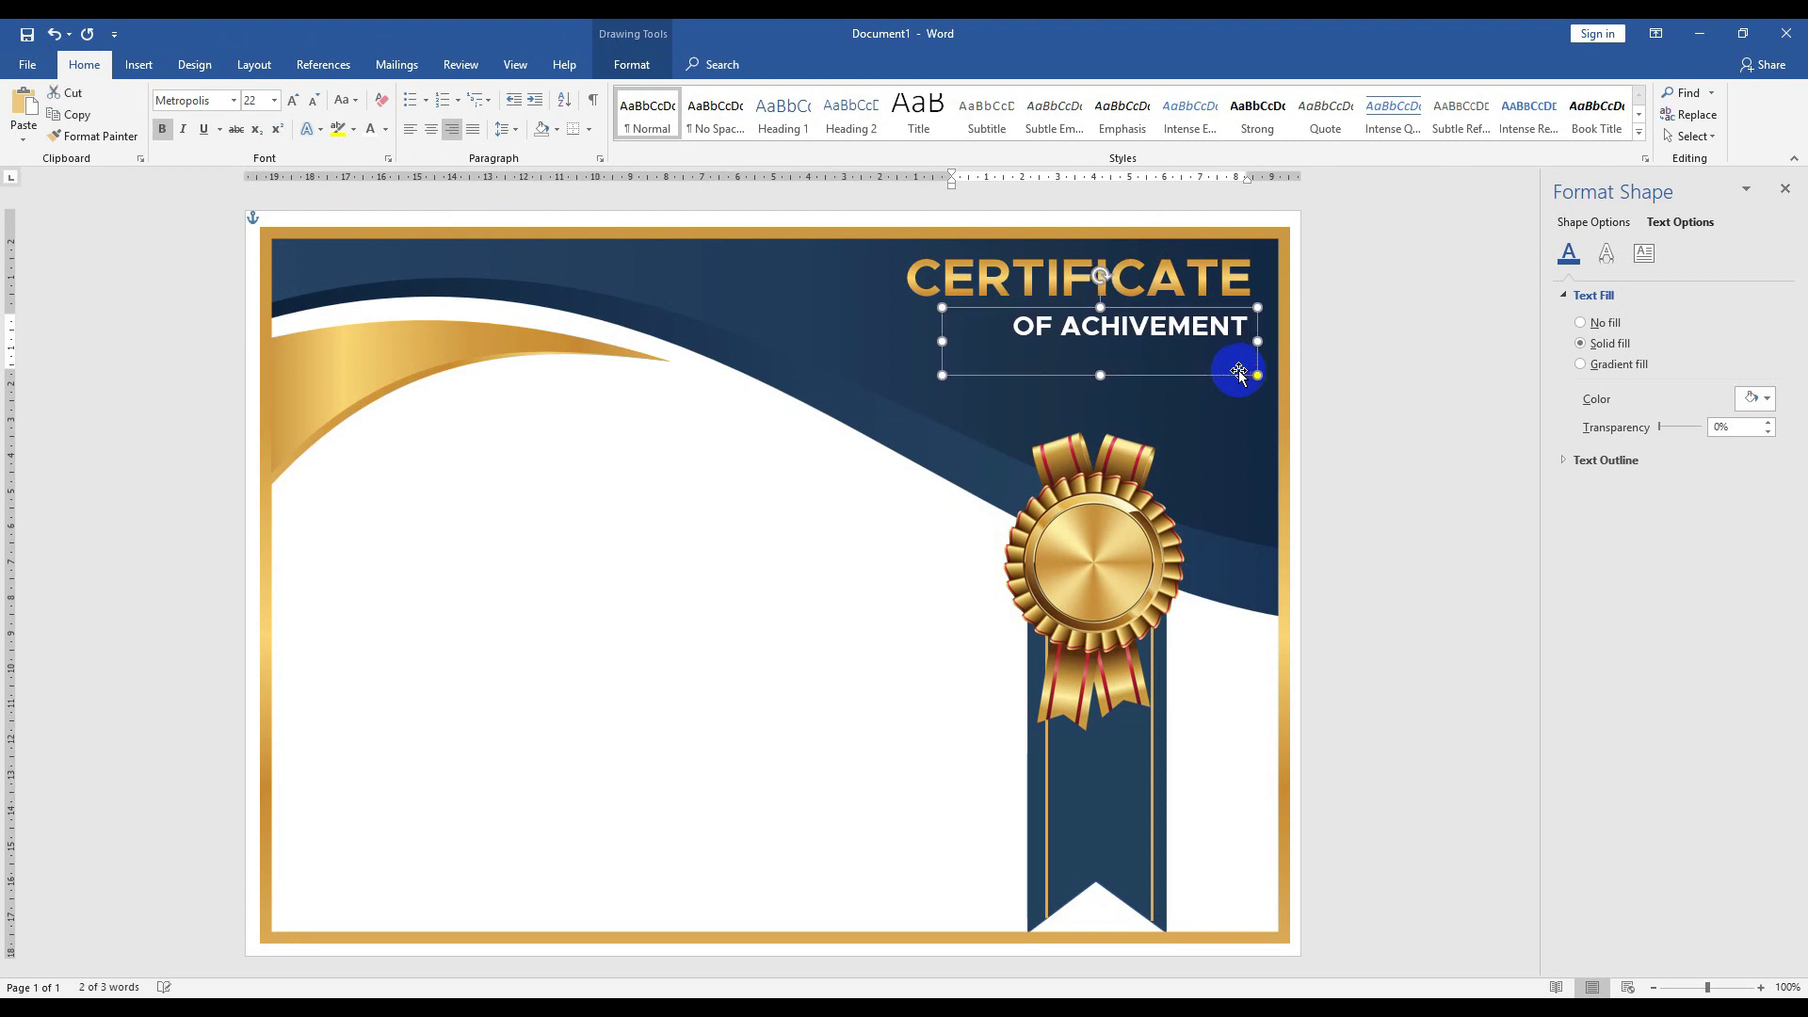
{"action": "left_click", "coordinate": [1357, 407]}
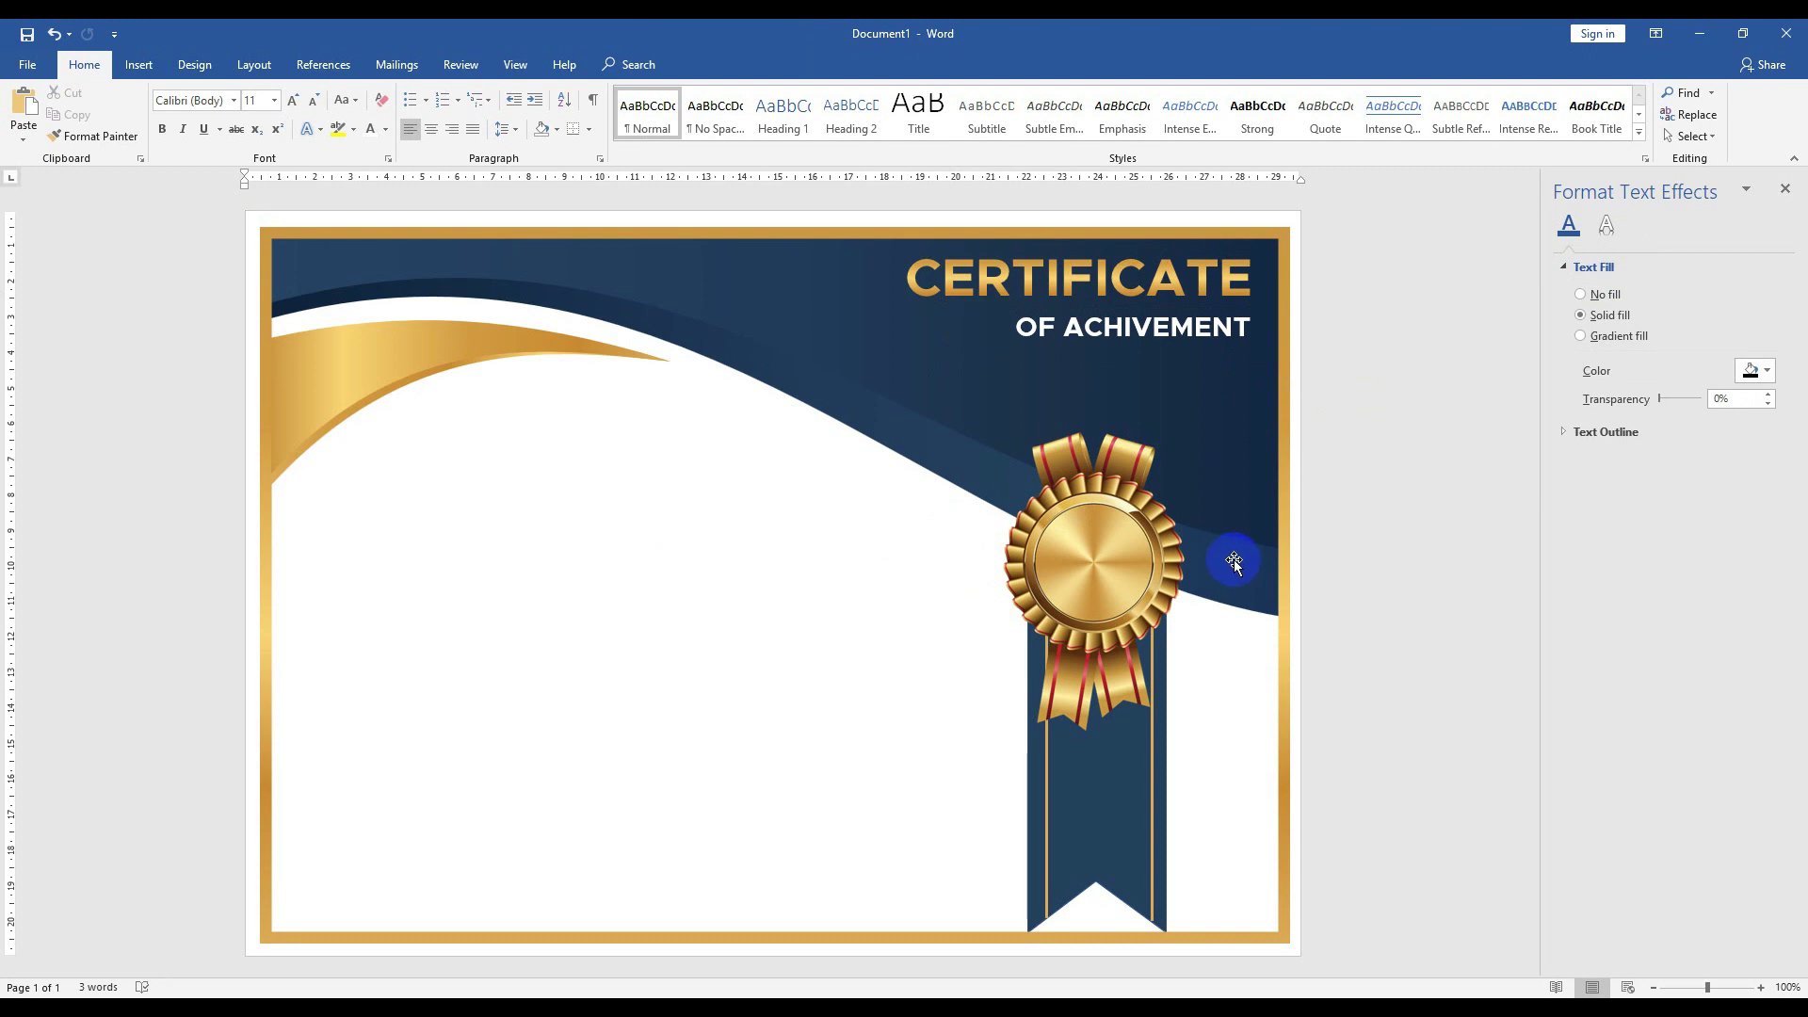
- Draw a wide 1.54 × 14.42 cm text box at left, below the gold swoosh
{"action": "left_click", "coordinate": [137, 65]}
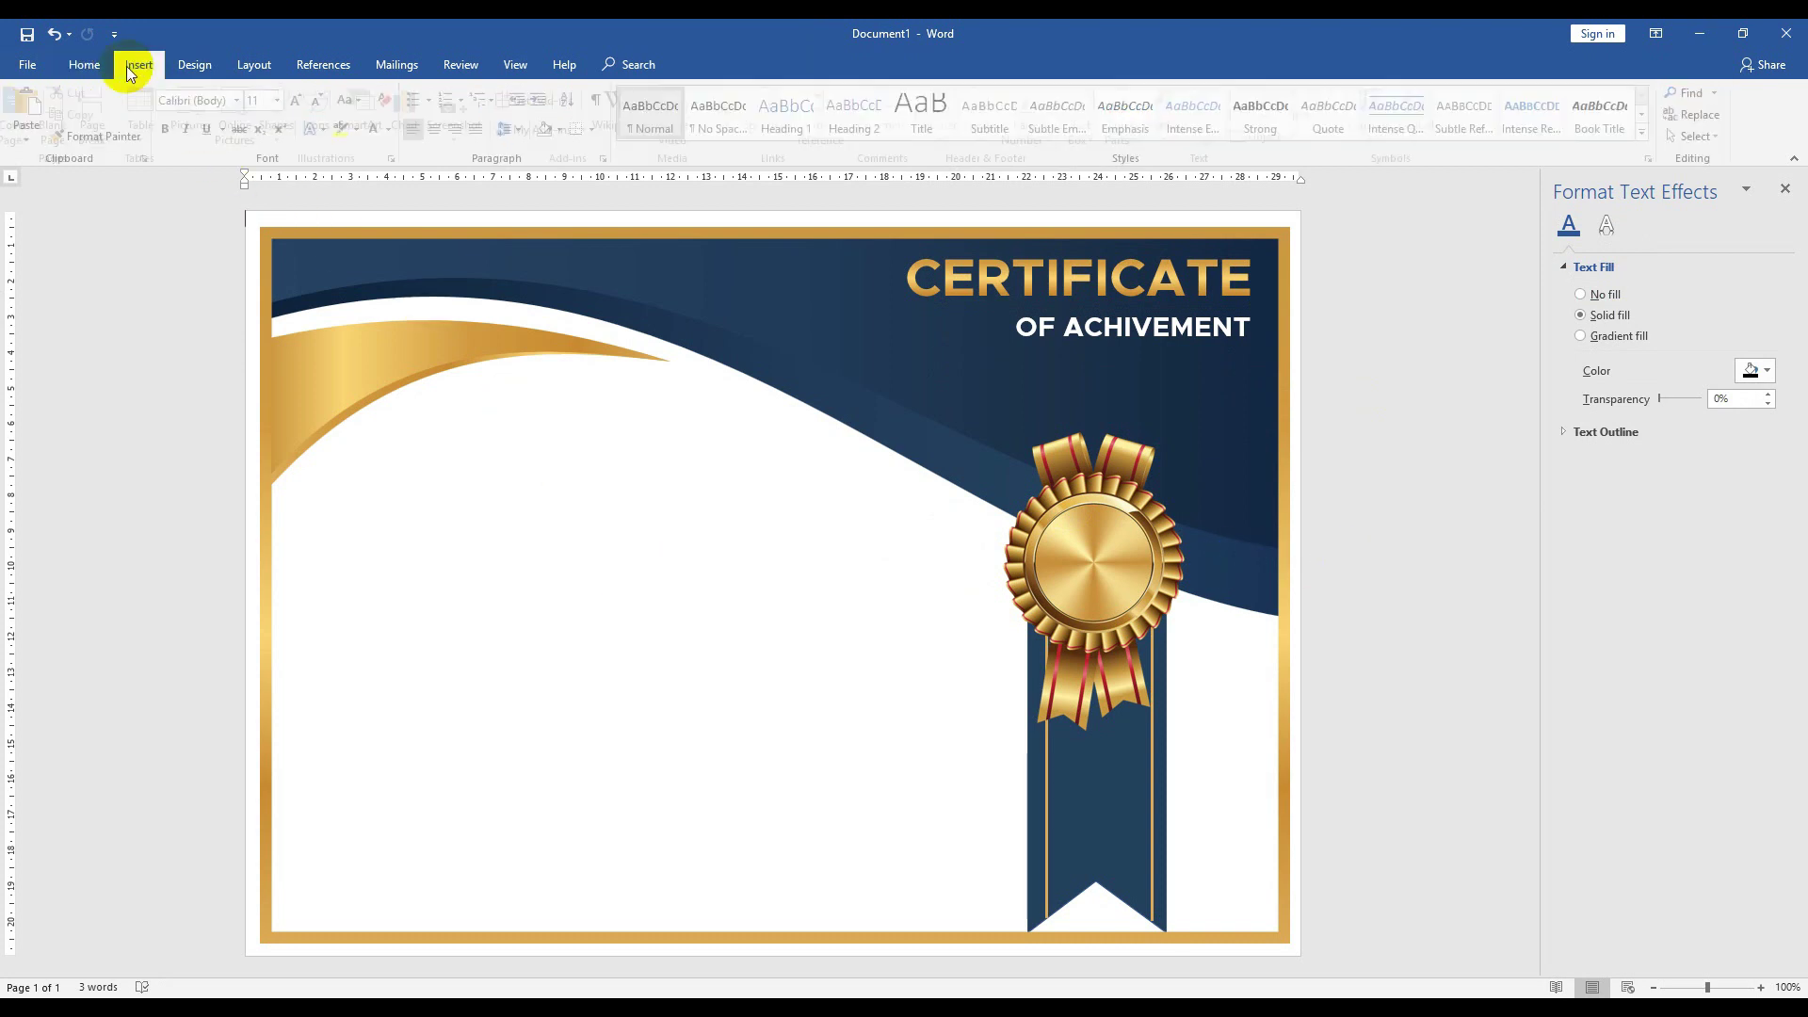
{"action": "left_click", "coordinate": [287, 131]}
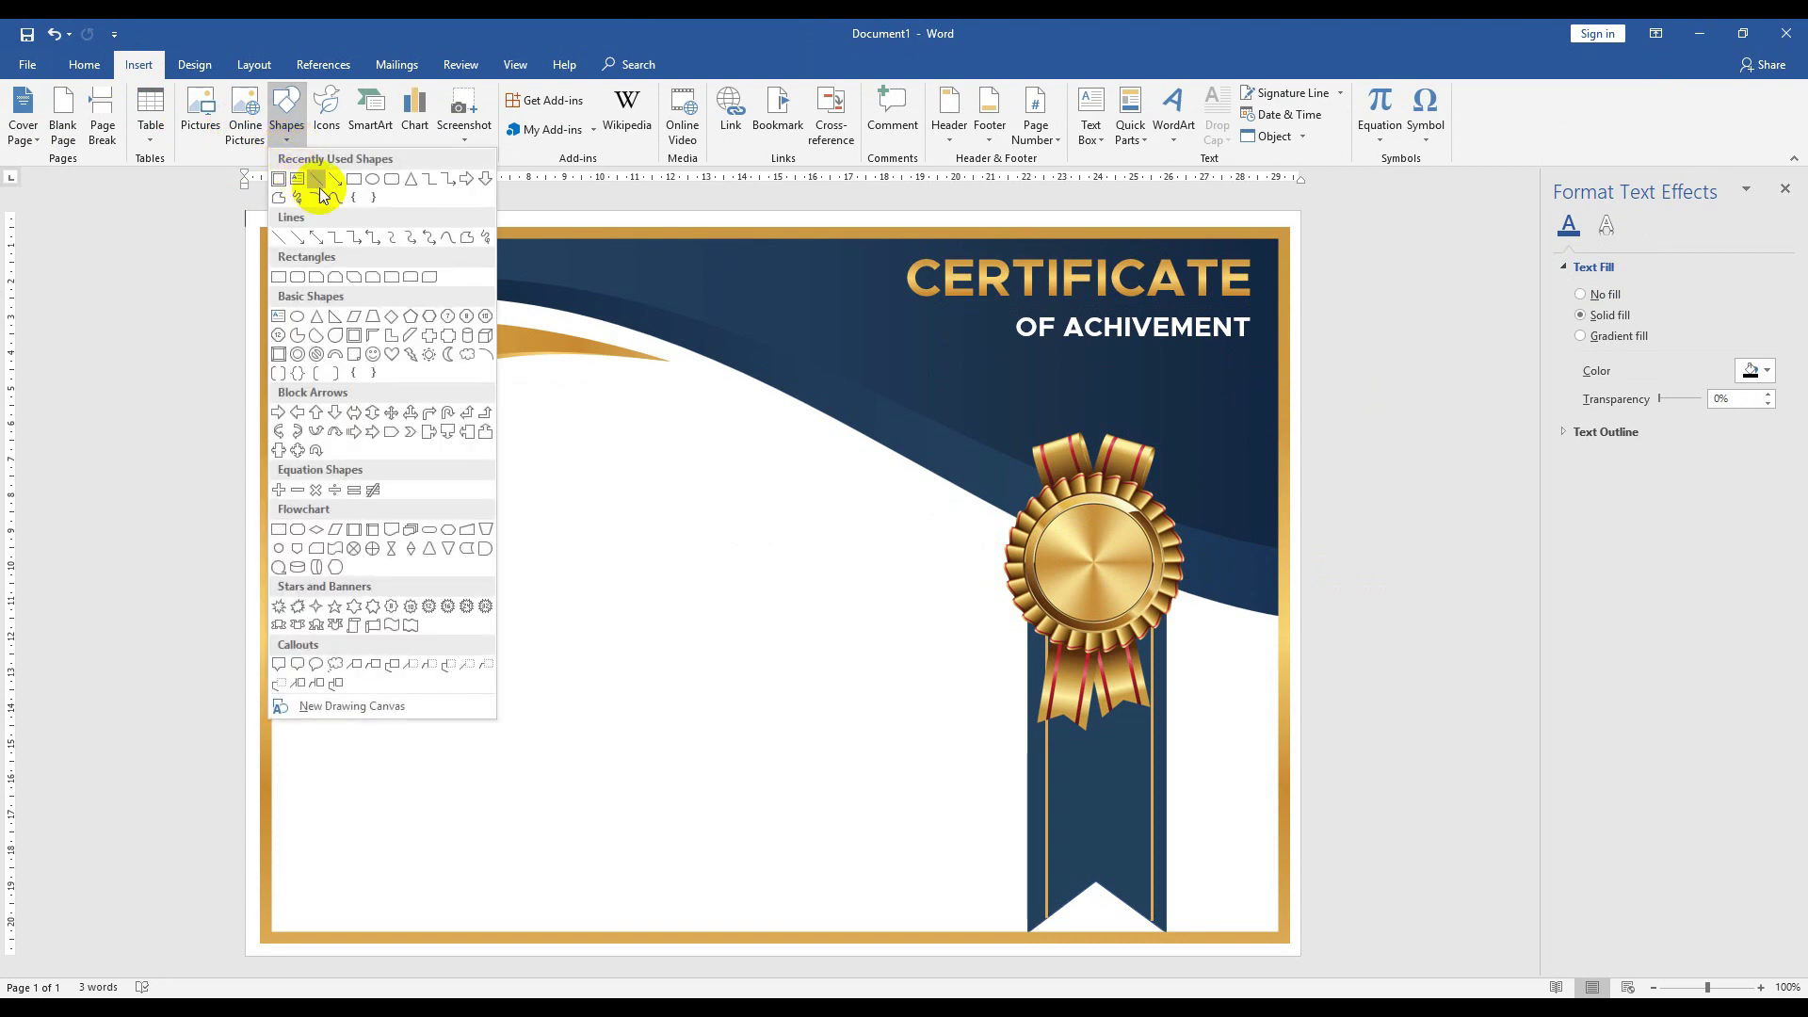
{"action": "left_click", "coordinate": [296, 178]}
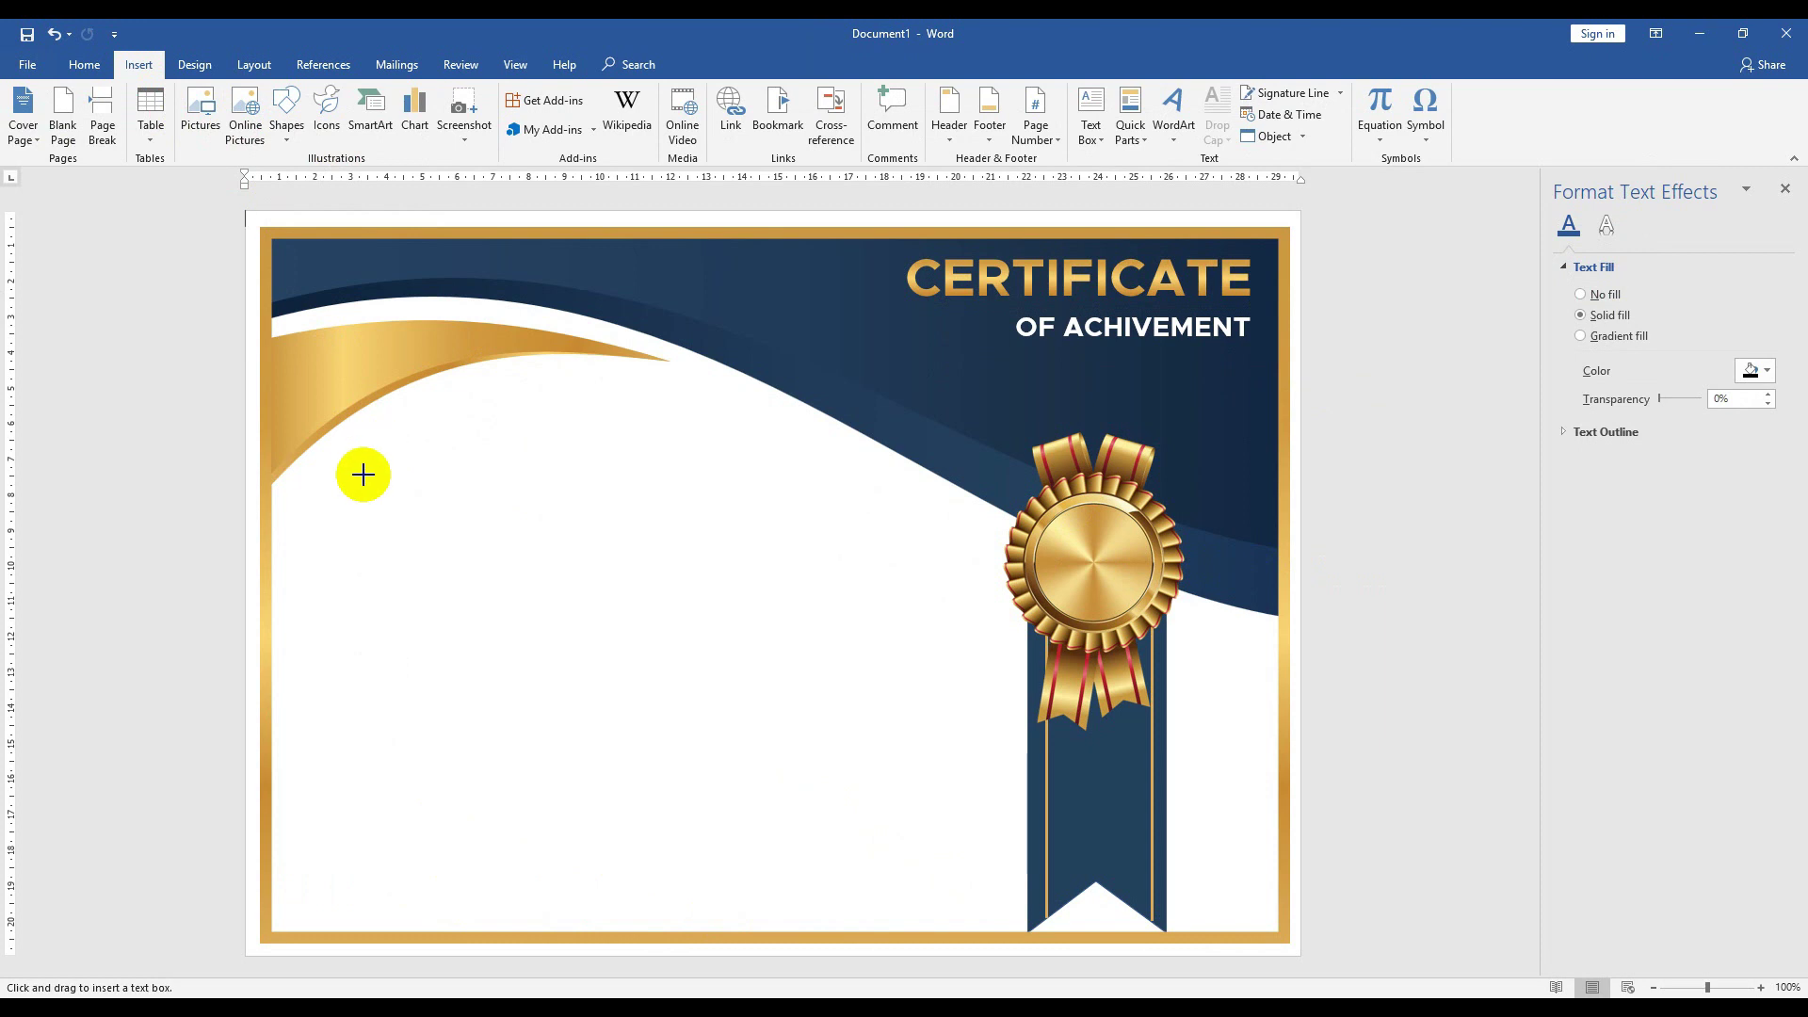
{"action": "left_click_drag", "start_coordinate": [330, 445], "coordinate": [843, 500]}
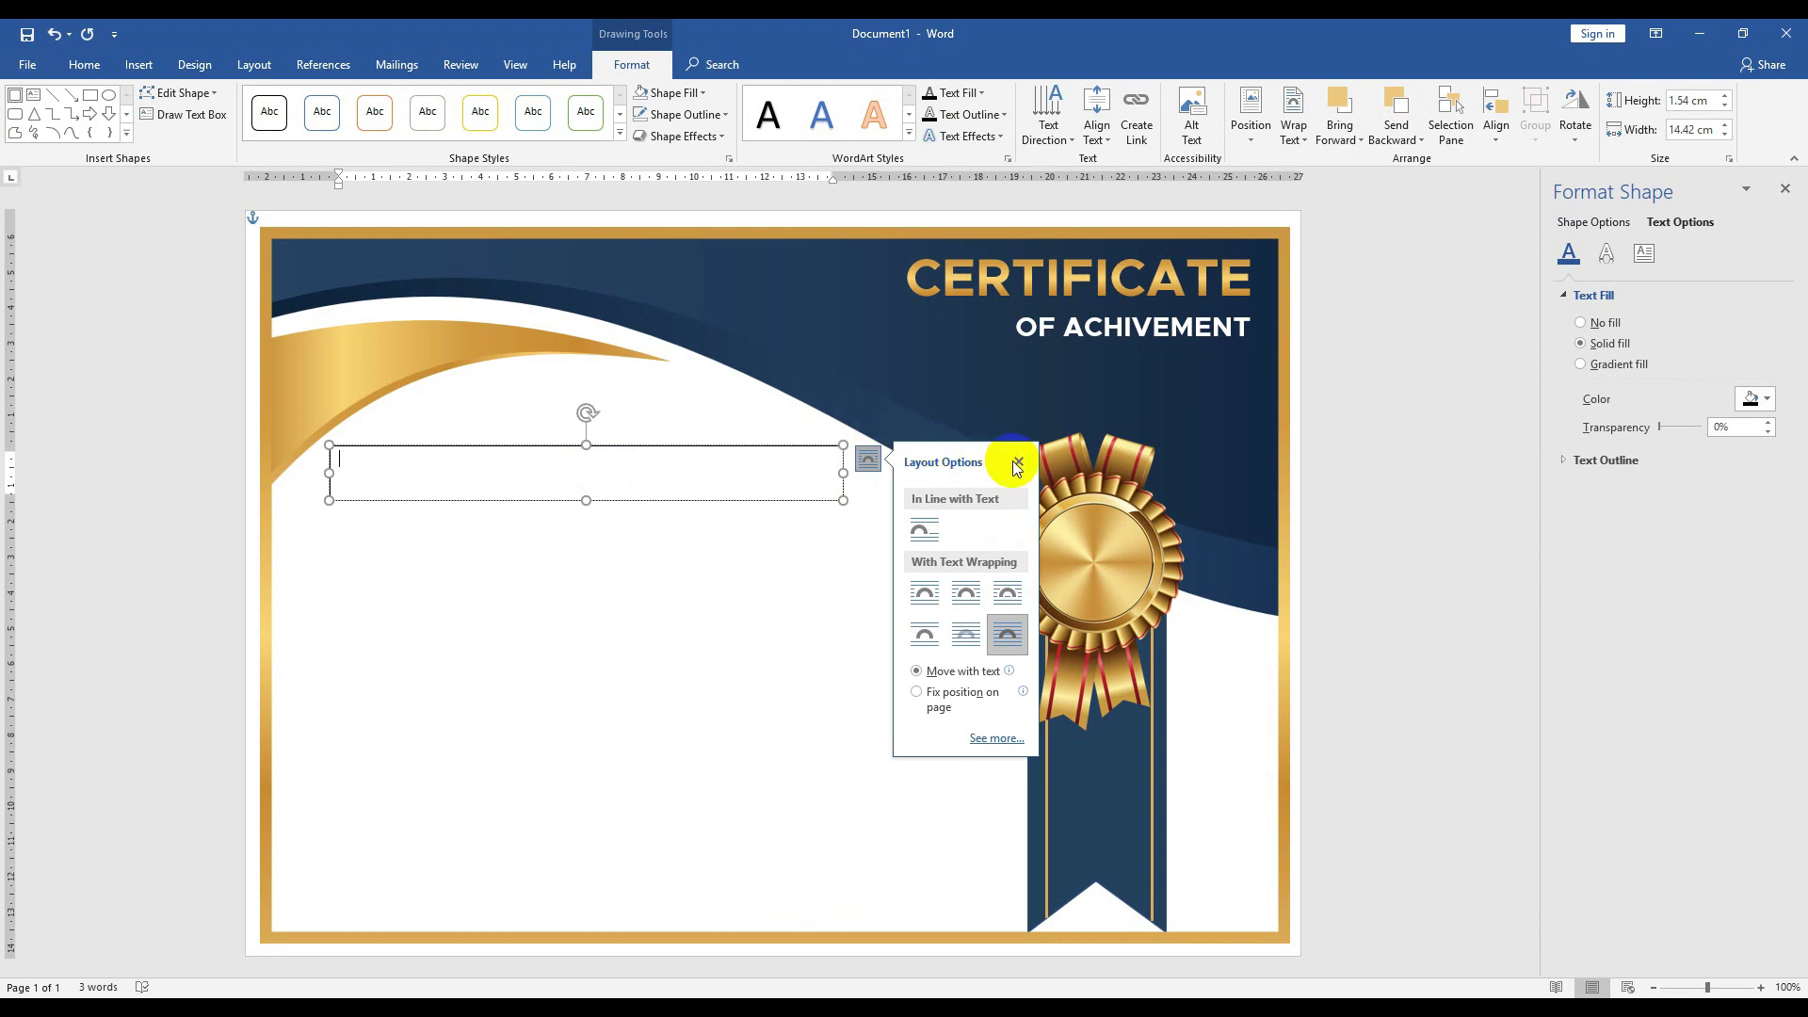
{"action": "left_click", "coordinate": [1018, 462]}
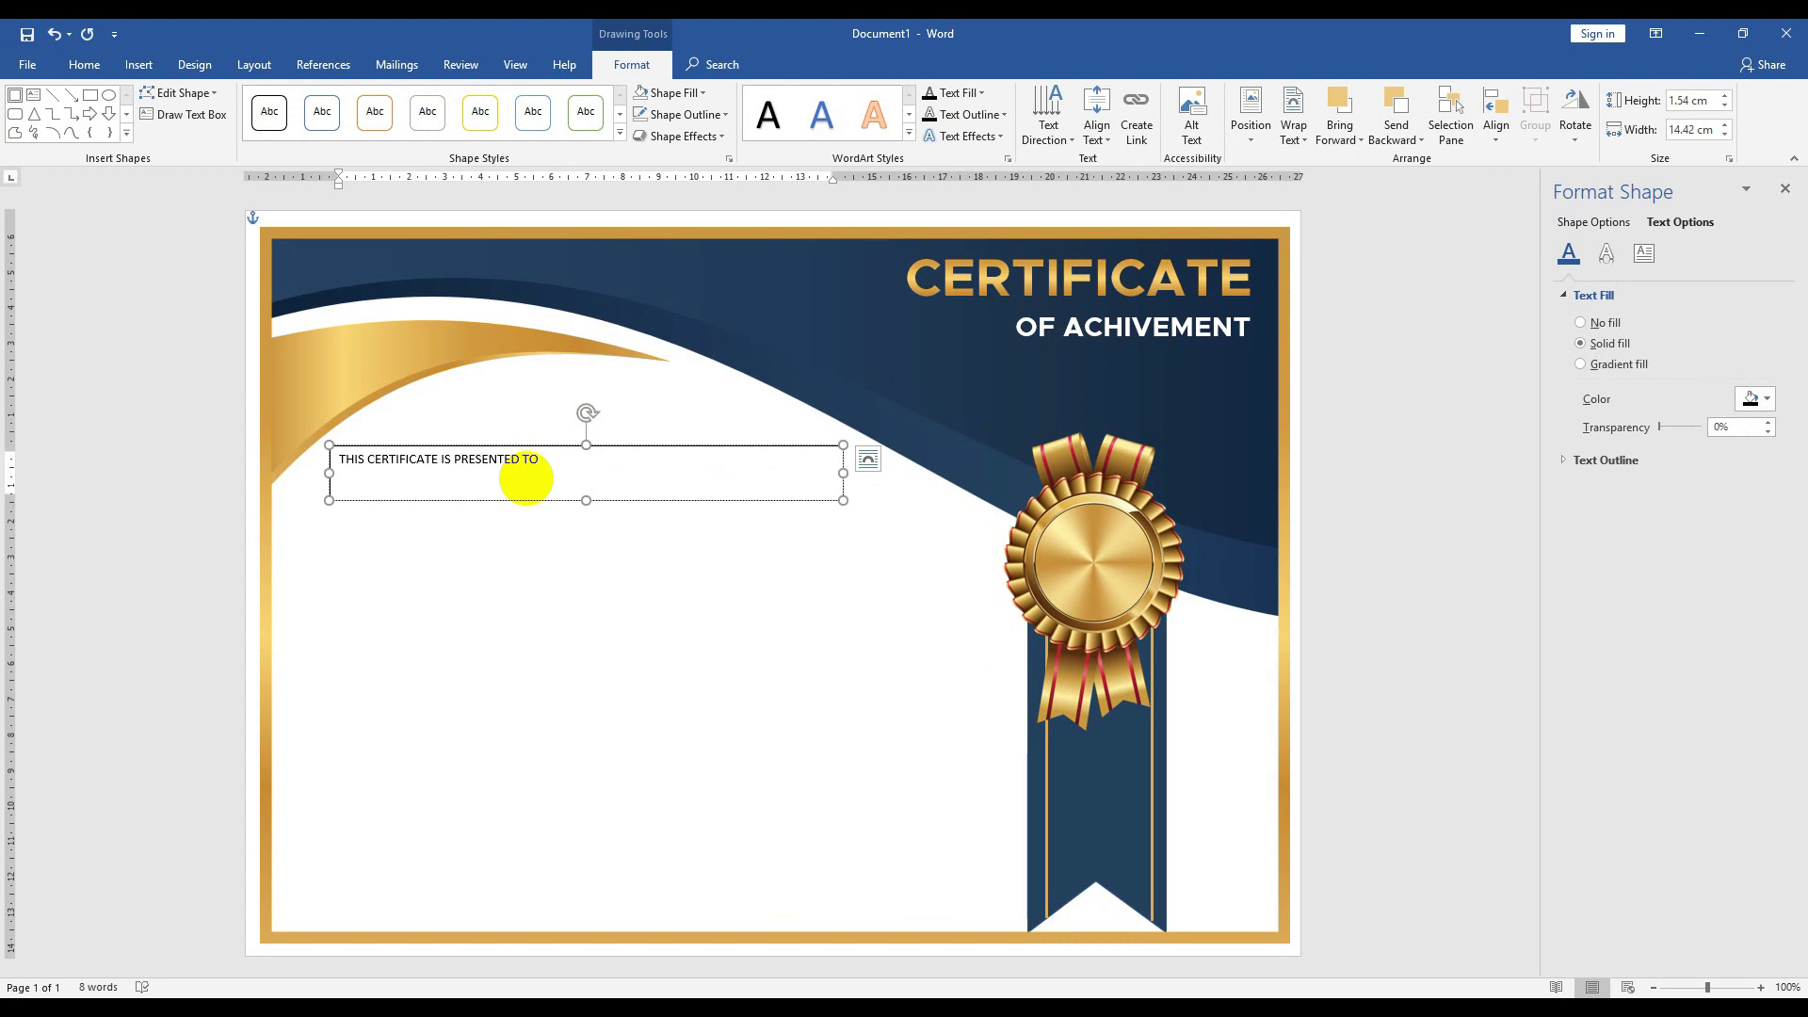
- Set the 'THIS CERTIFICATE IS PRESENTED TO' text to Arial, 14 pt
{"action": "triple_click", "coordinate": [529, 479]}
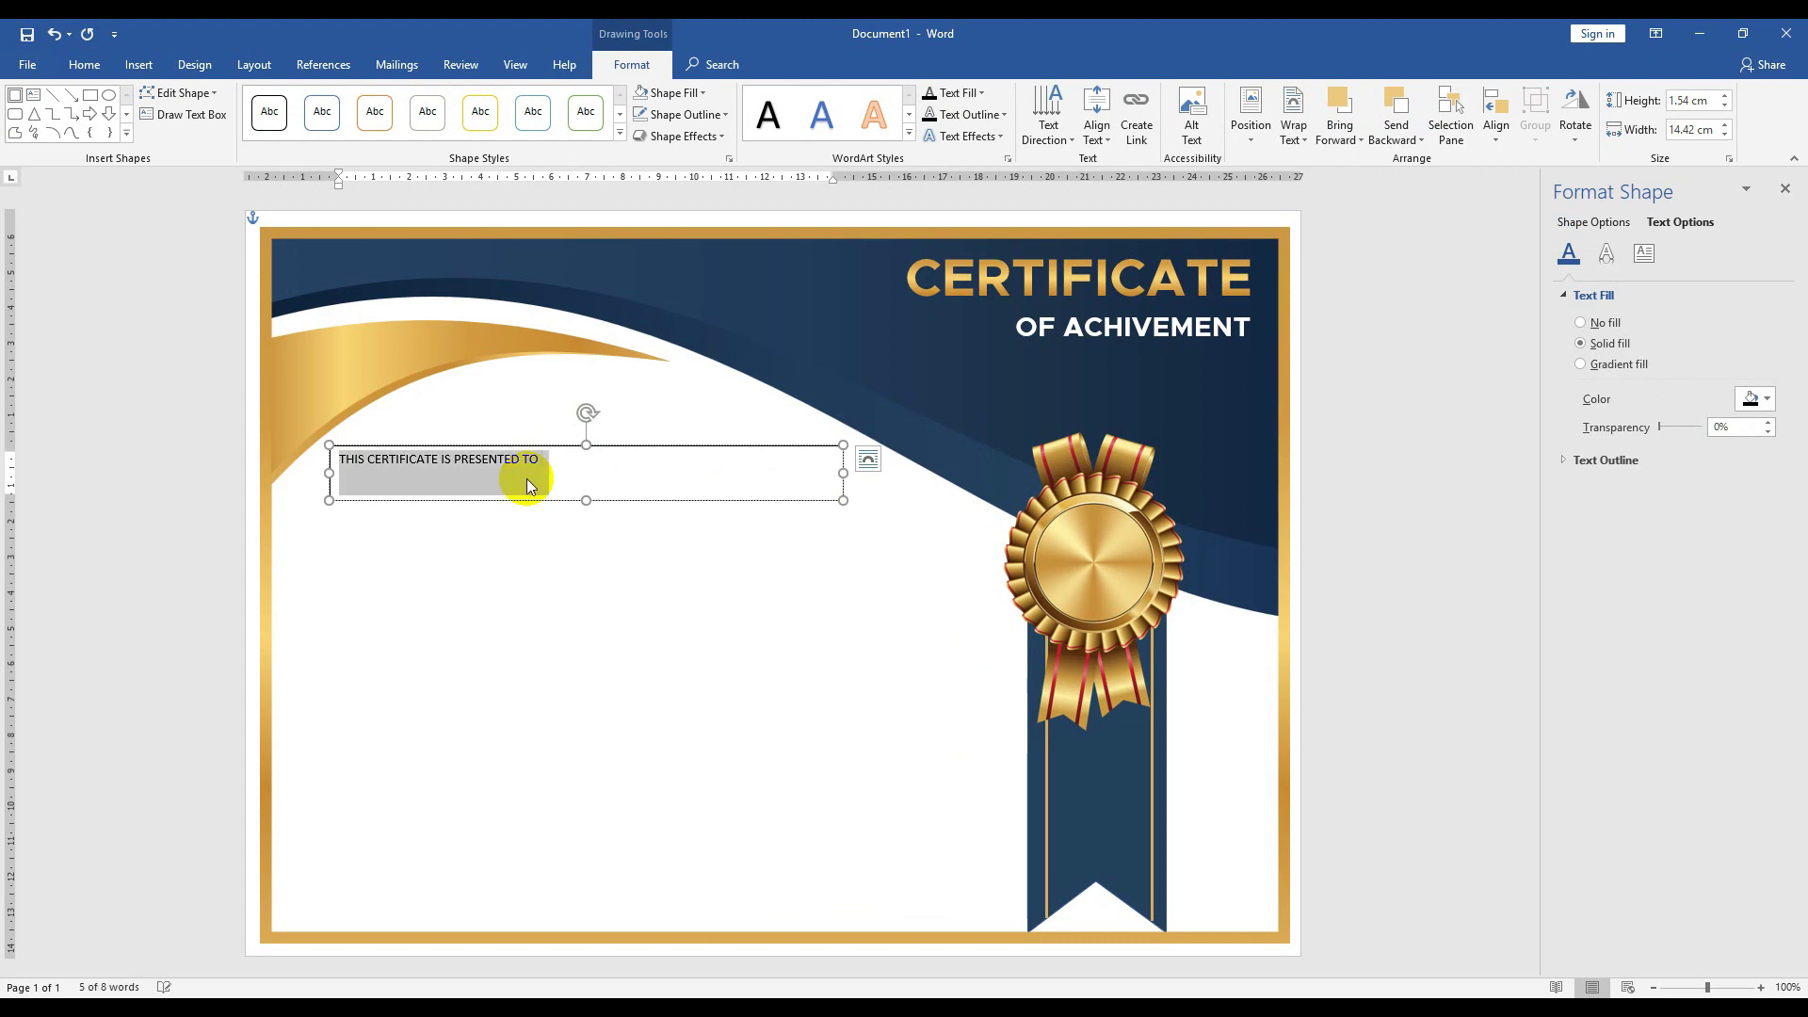
{"action": "left_click", "coordinate": [85, 66]}
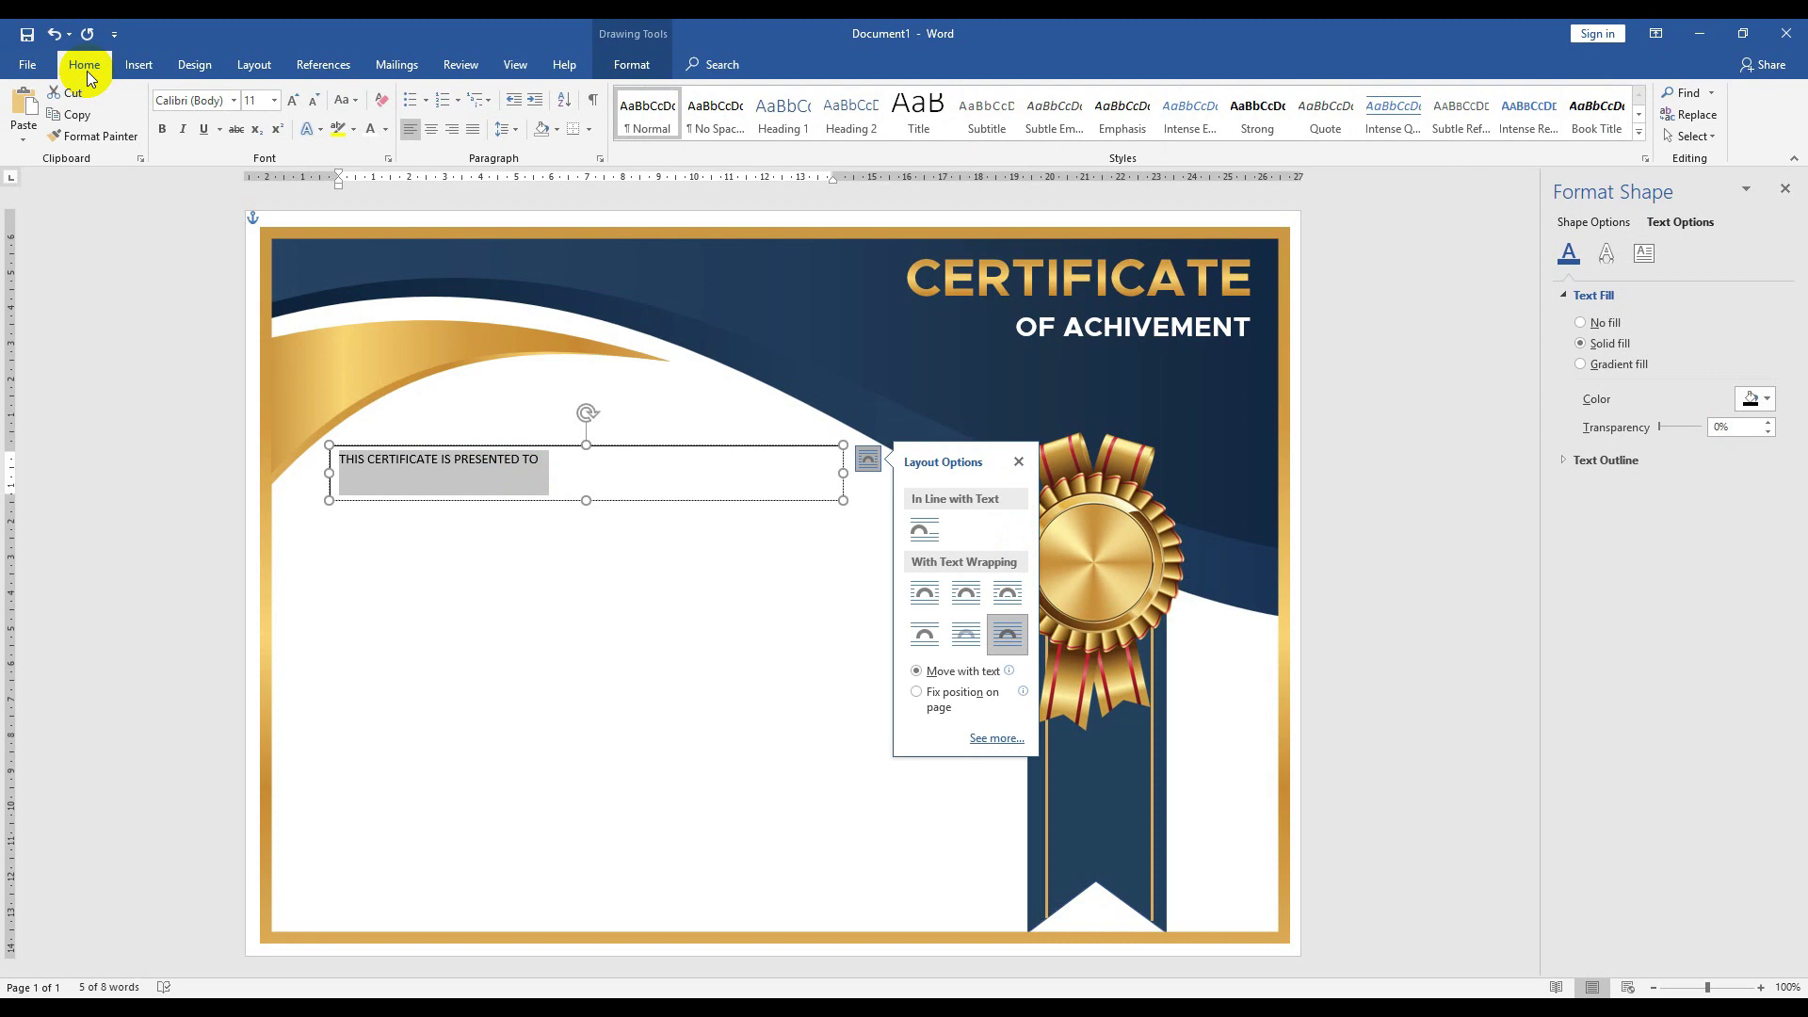
{"action": "left_click", "coordinate": [235, 99]}
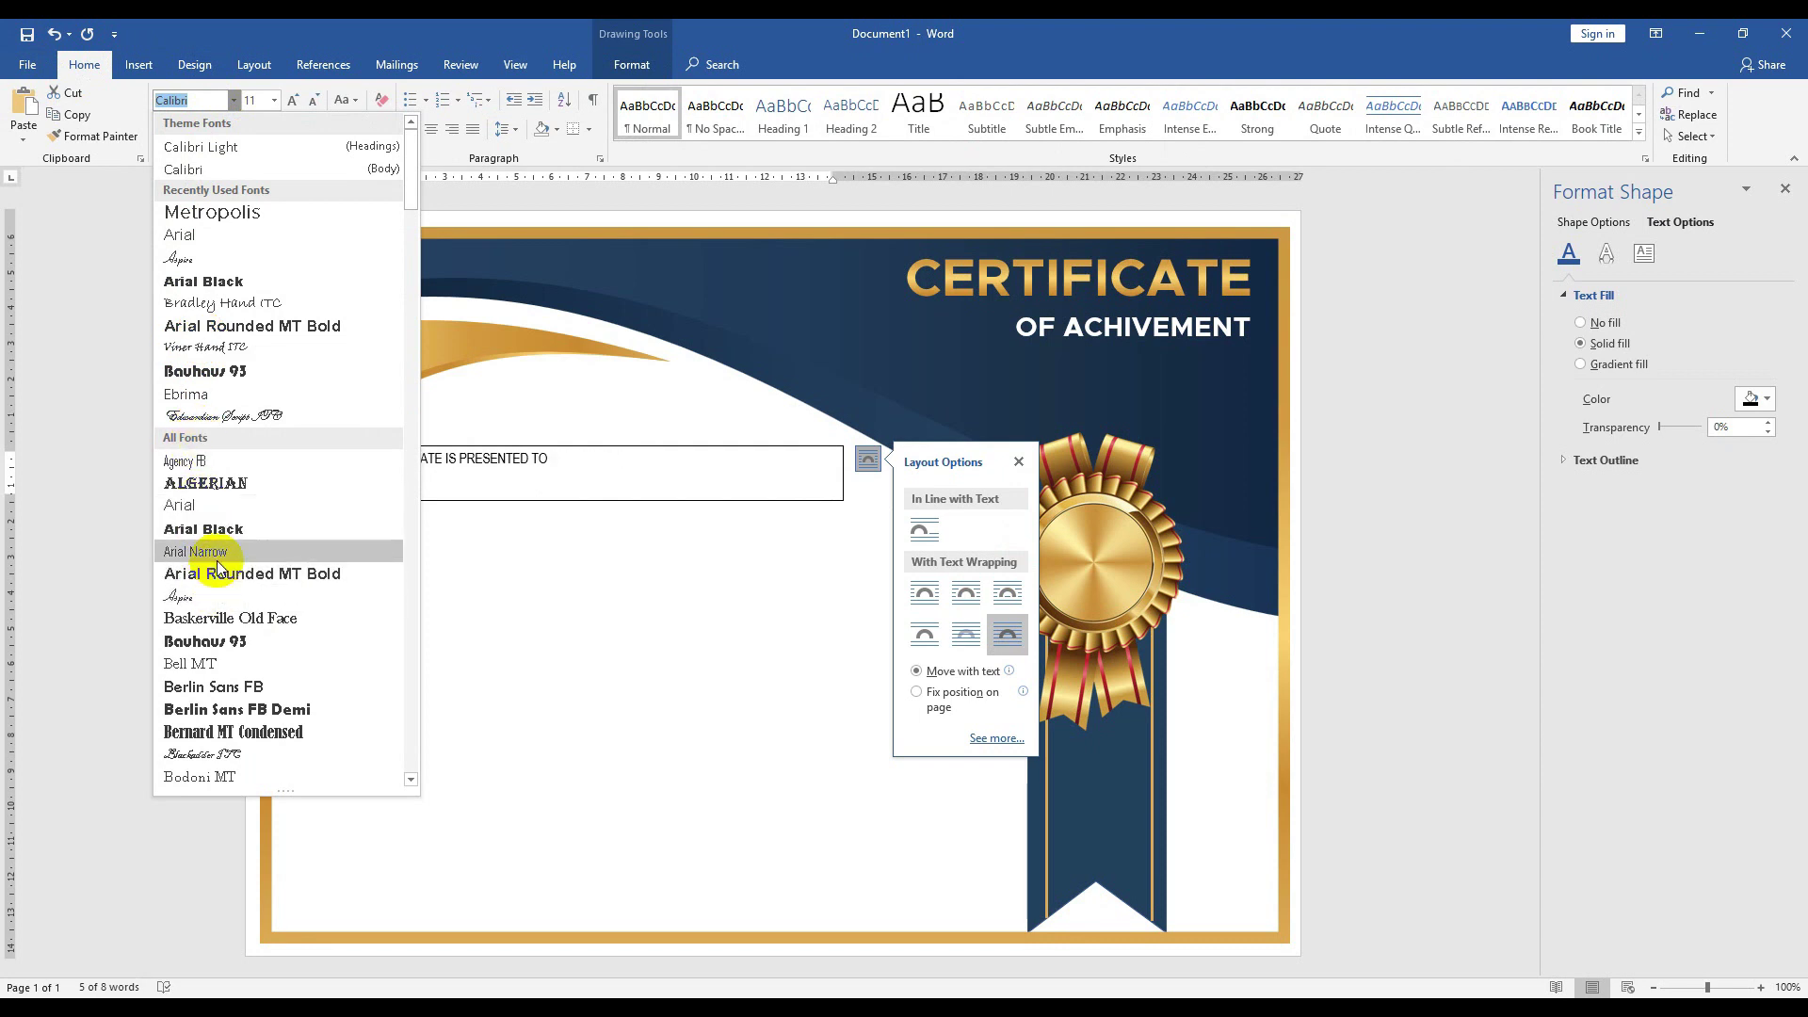
{"action": "type", "text": "Arial"}
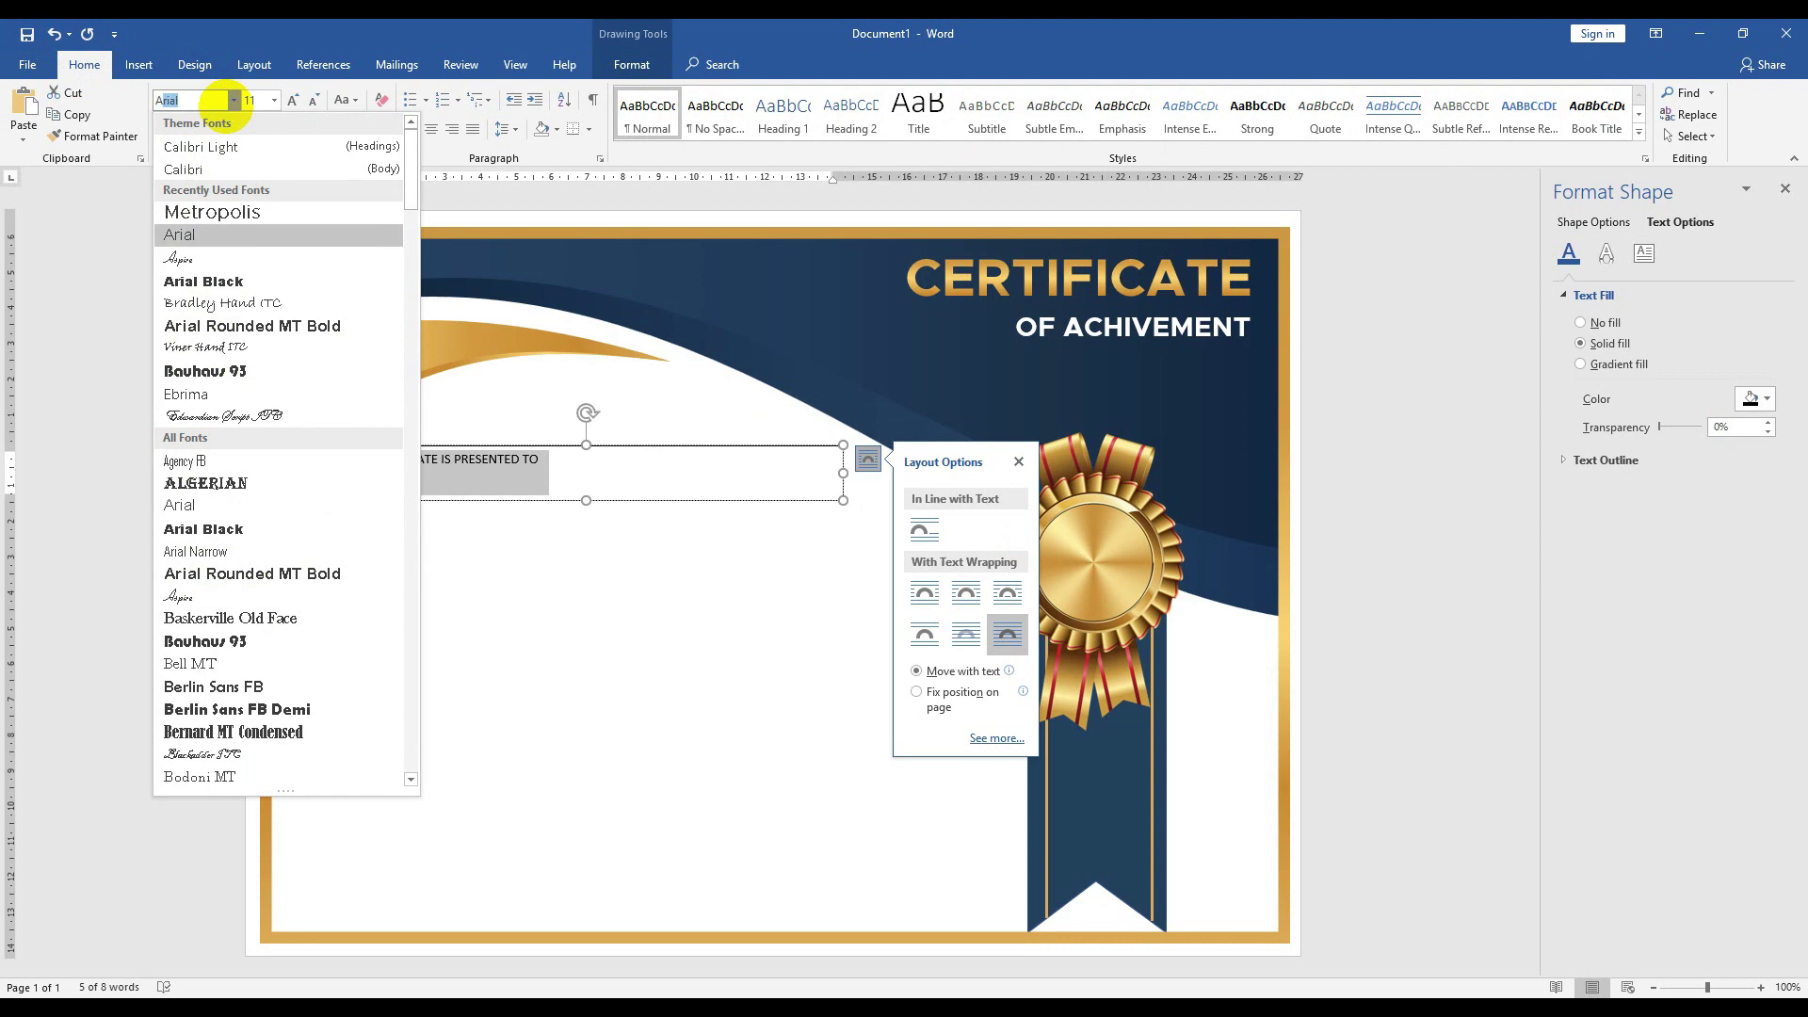
{"action": "type", "text": "ria"}
{"action": "left_click", "coordinate": [232, 100]}
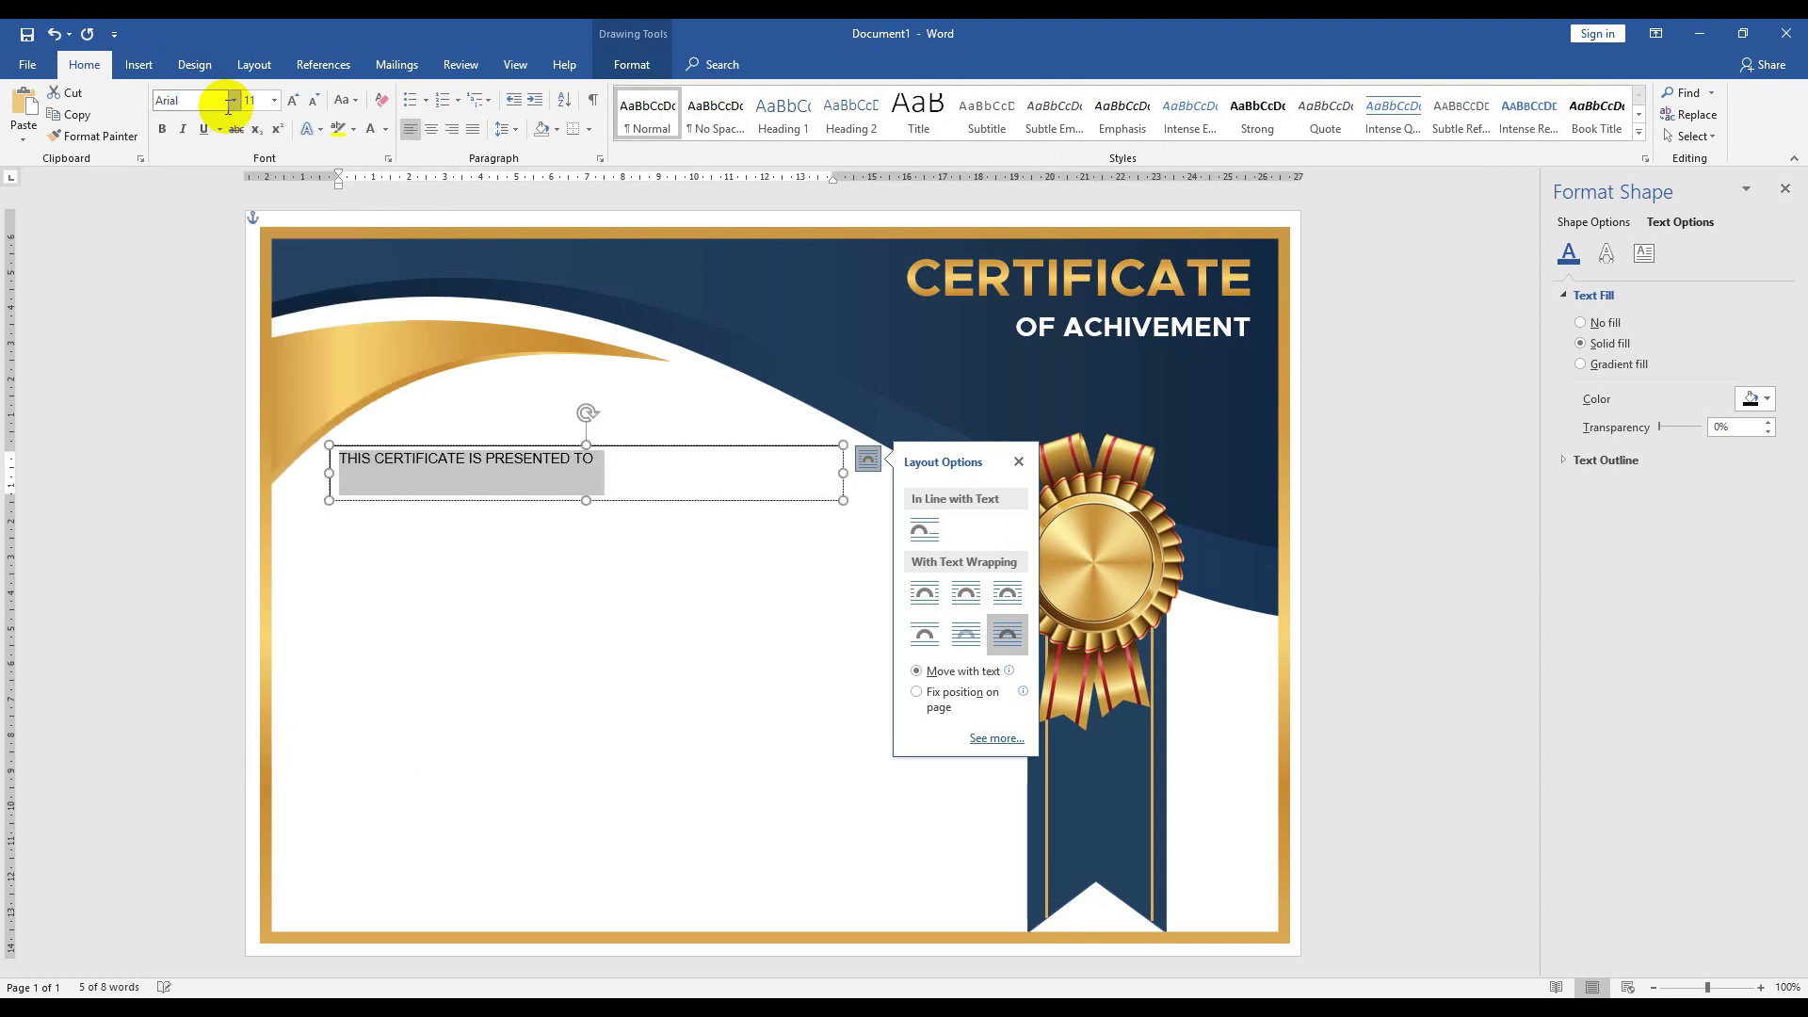
{"action": "left_click", "coordinate": [295, 101]}
{"action": "left_click", "coordinate": [295, 101]}
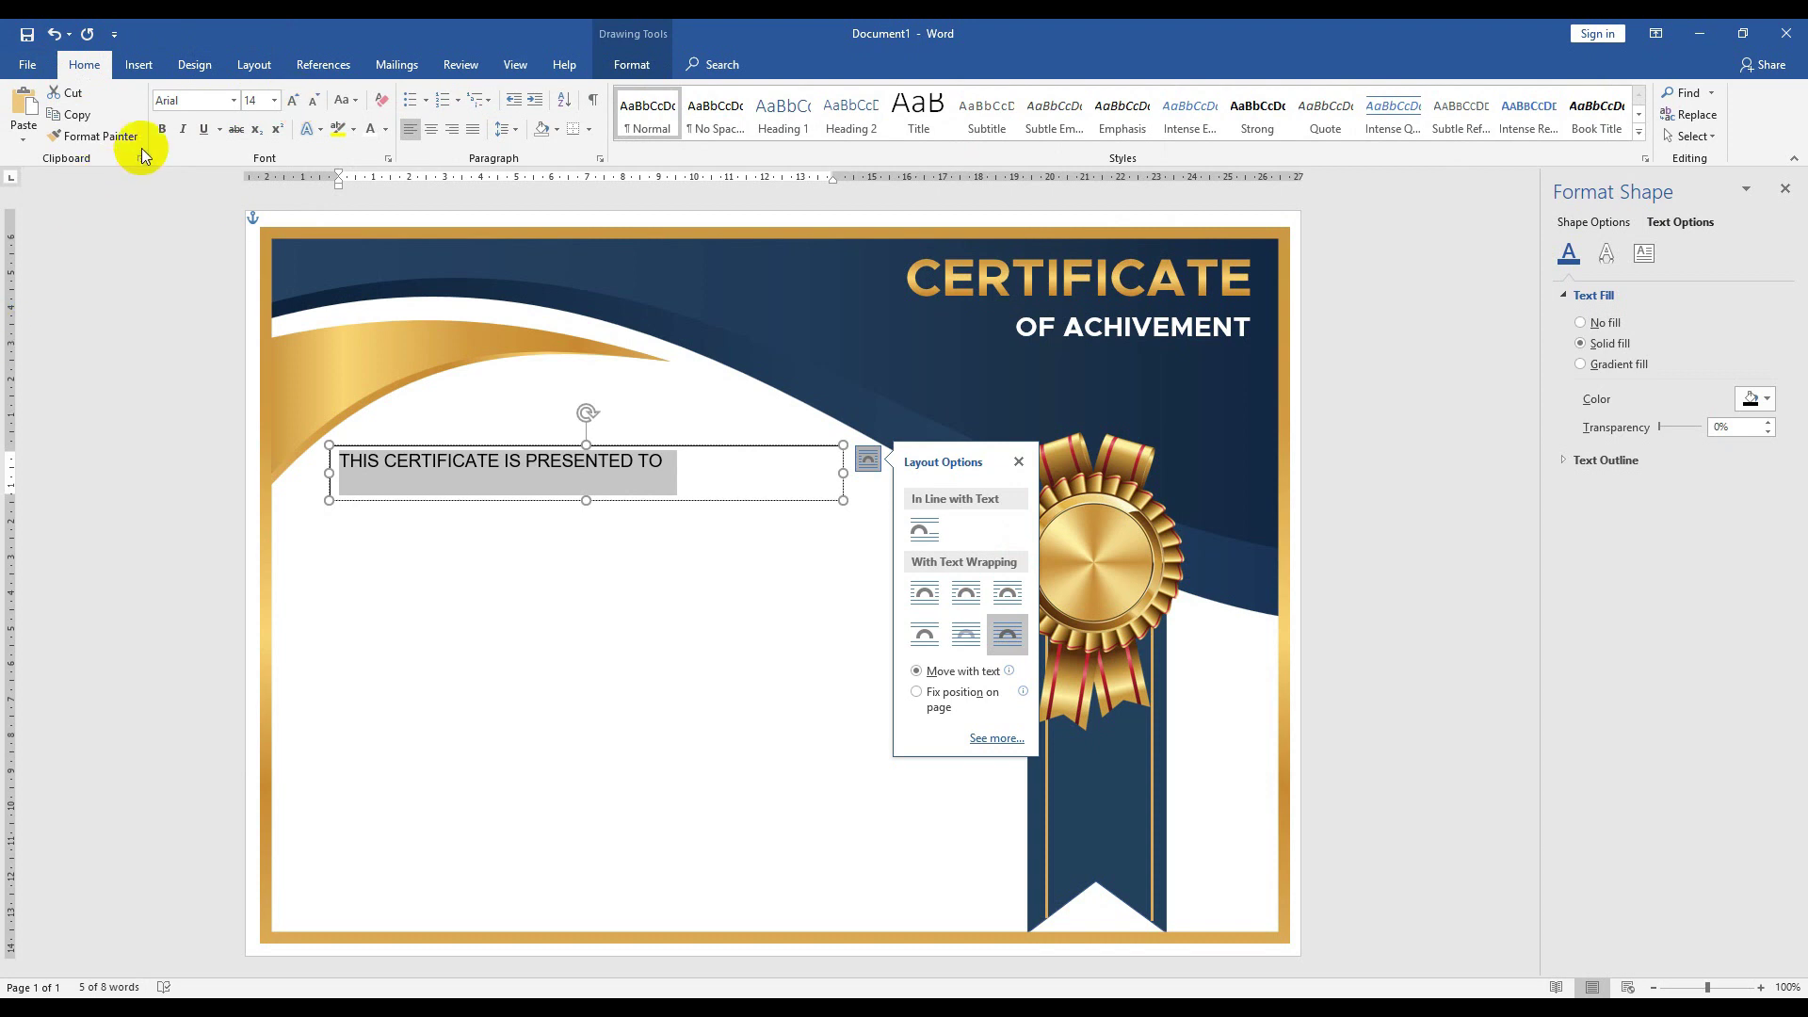
- Remove the outline from the presented-to text box
{"action": "left_click", "coordinate": [632, 64]}
{"action": "left_click", "coordinate": [659, 93]}
{"action": "left_click", "coordinate": [703, 223]}
{"action": "left_click", "coordinate": [680, 114]}
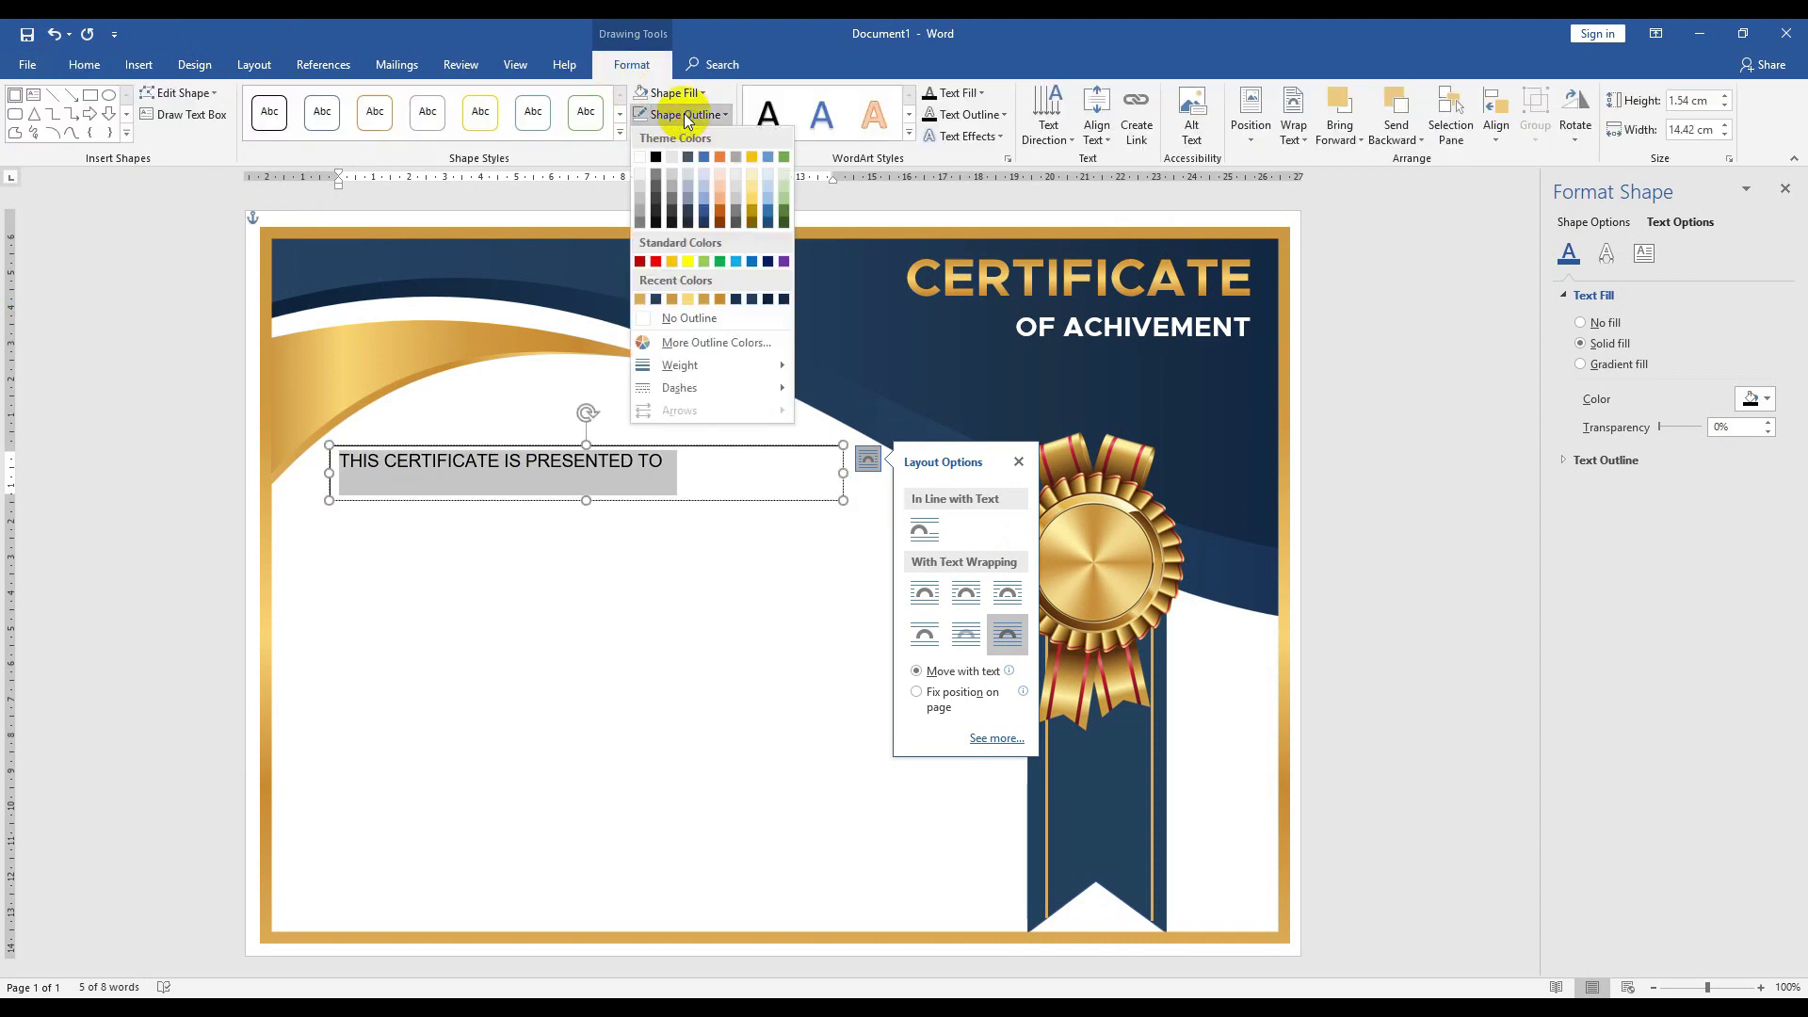
{"action": "left_click", "coordinate": [698, 325]}
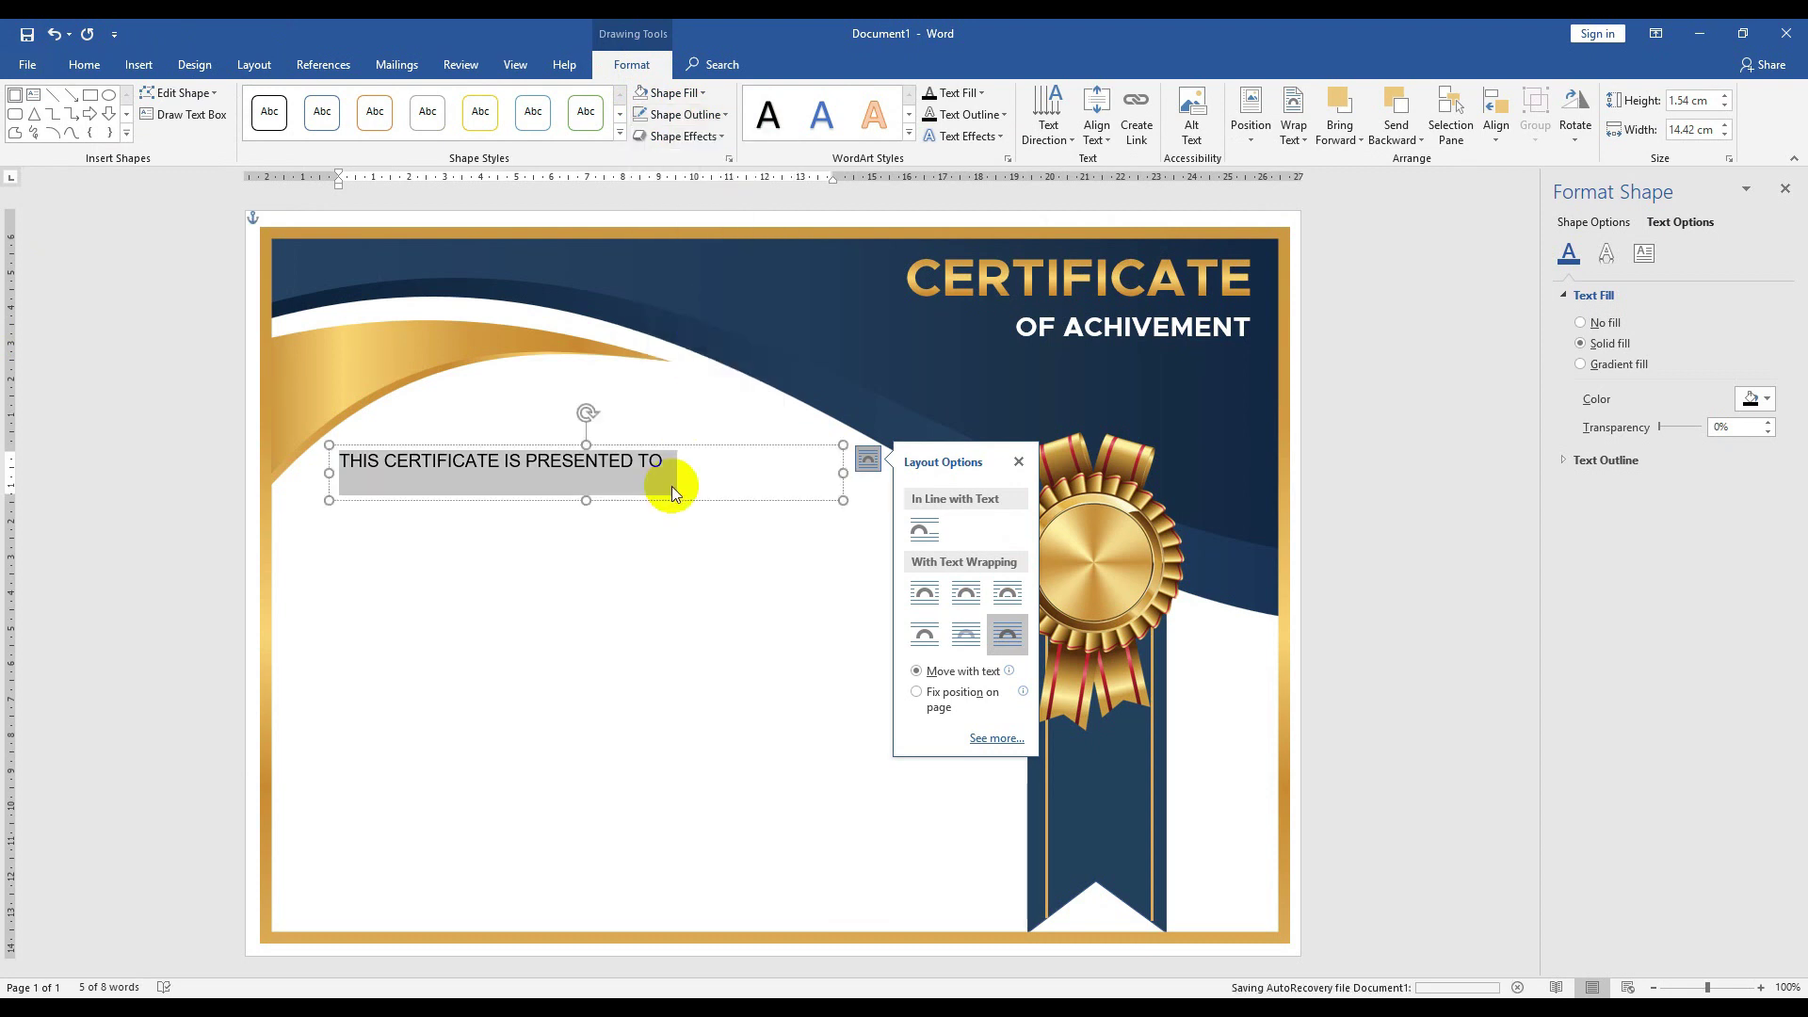
- Shift the presented-to text box slightly right and narrow it to 10.32 cm wide
{"action": "left_click", "coordinate": [698, 502]}
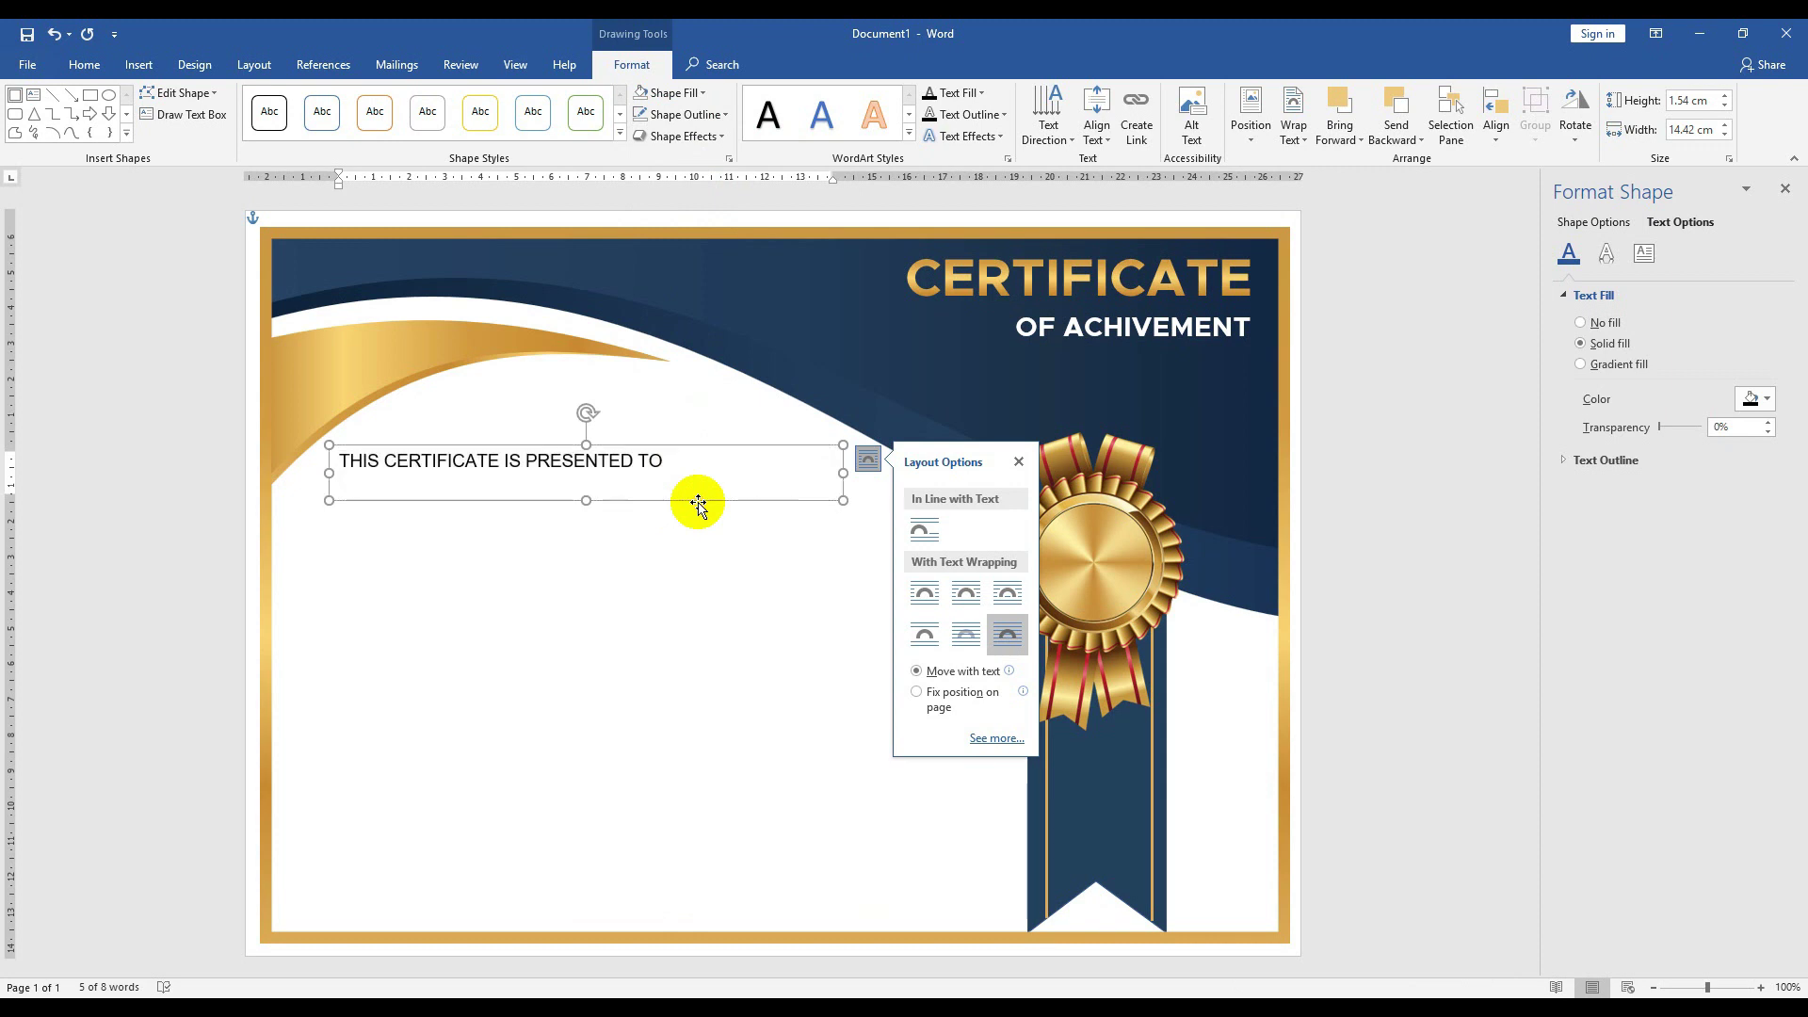
{"action": "mouse_move", "coordinate": [673, 502]}
{"action": "left_mouse_down"}
{"action": "mouse_move", "coordinate": [715, 505]}
{"action": "mouse_move", "coordinate": [630, 486]}
{"action": "left_mouse_up"}
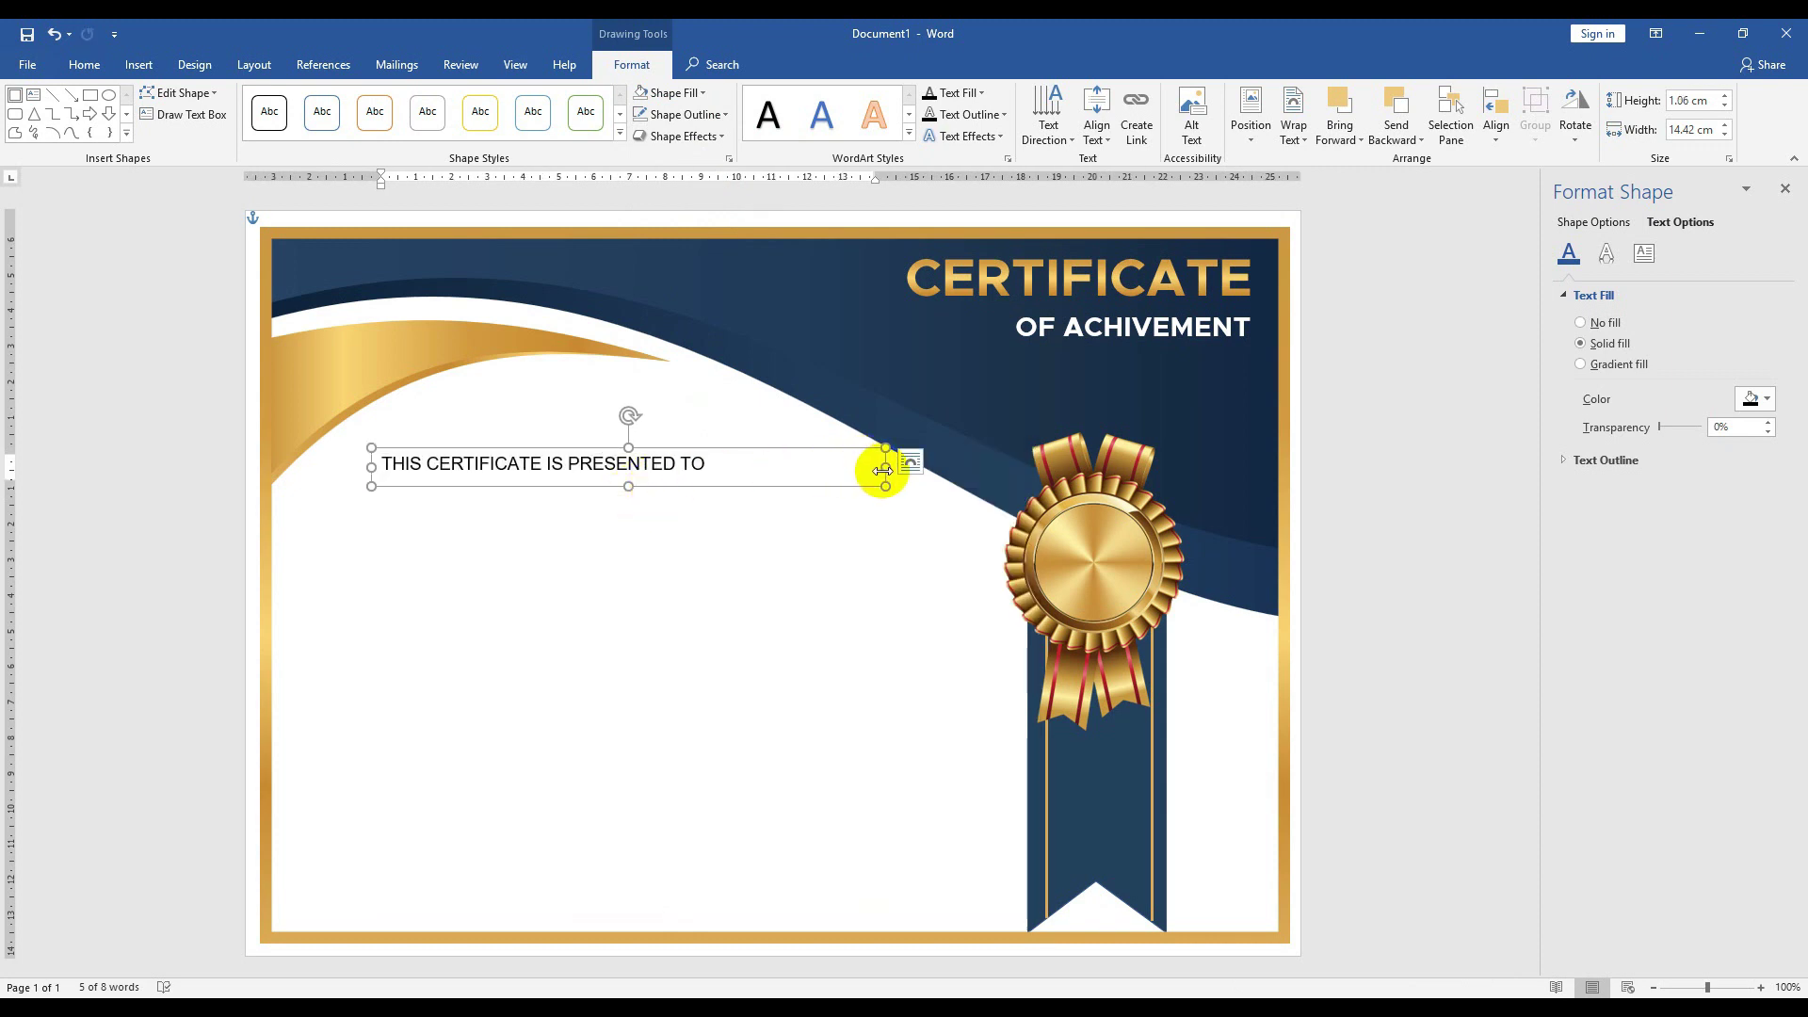
{"action": "mouse_move", "coordinate": [886, 468]}
{"action": "left_mouse_down"}
{"action": "mouse_move", "coordinate": [740, 467]}
{"action": "mouse_move", "coordinate": [658, 512]}
{"action": "left_mouse_up"}
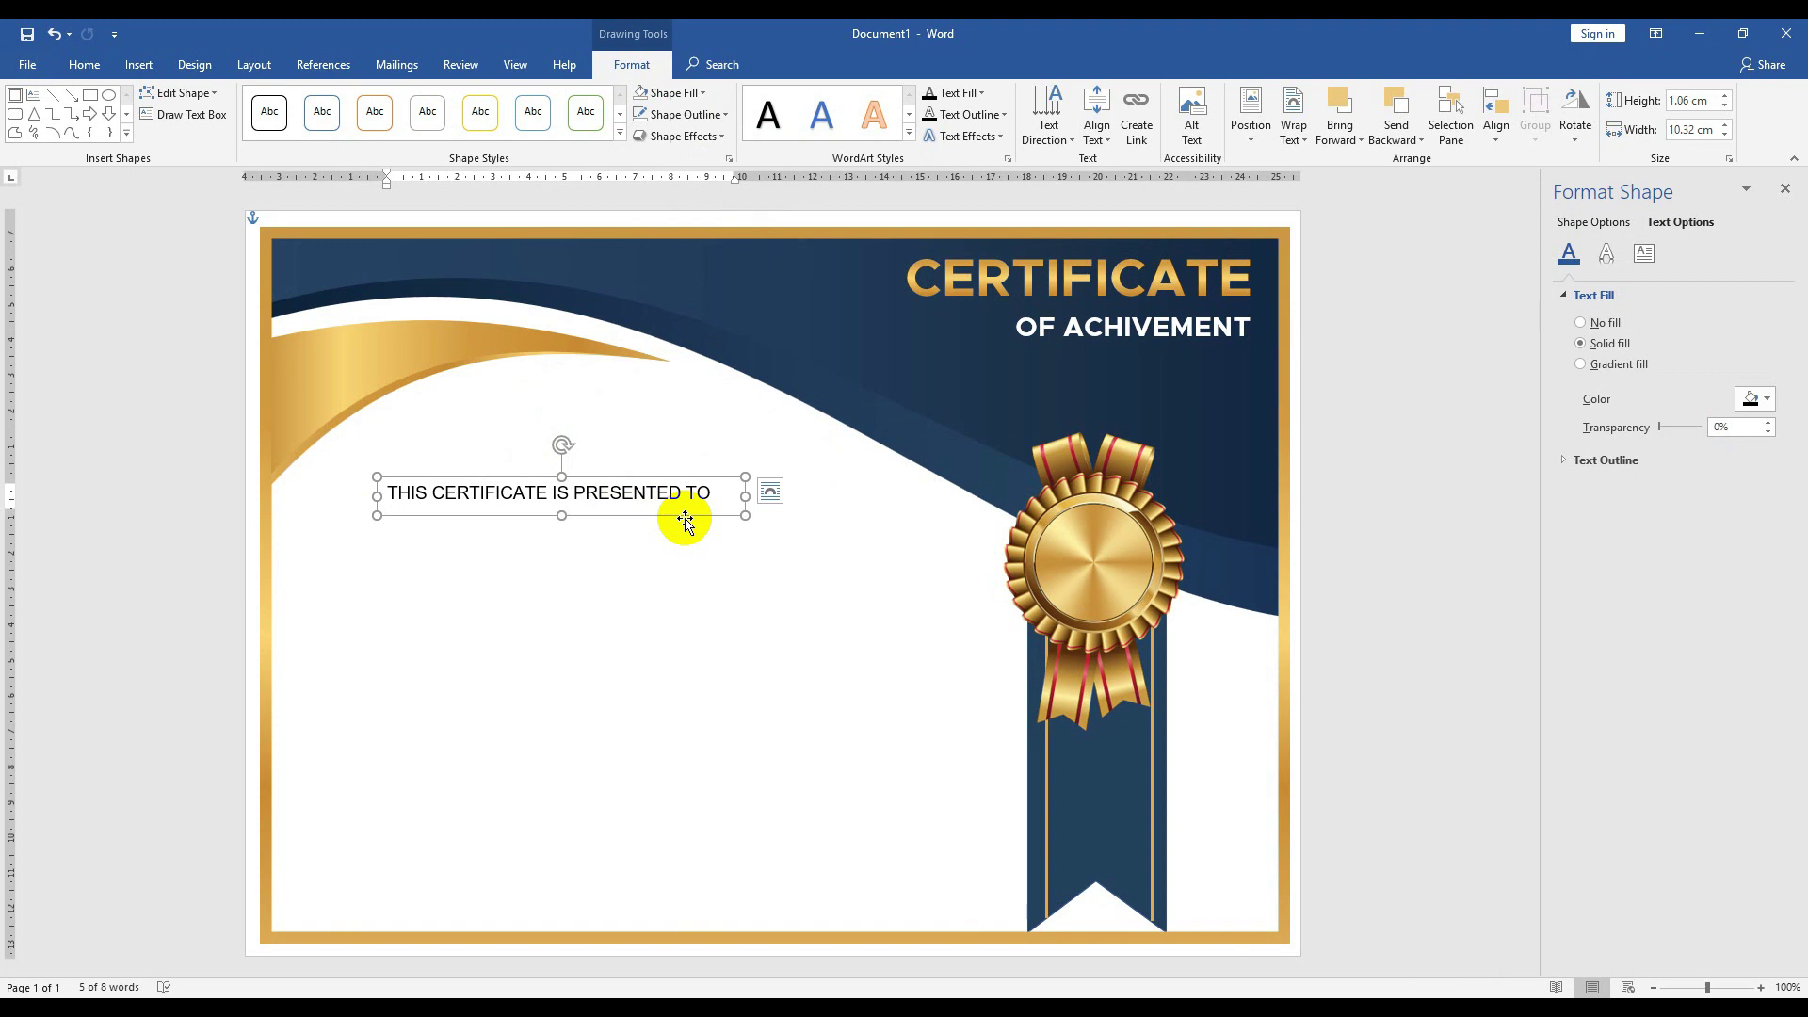
{"action": "left_click", "coordinate": [771, 491]}
{"action": "left_click", "coordinate": [138, 65]}
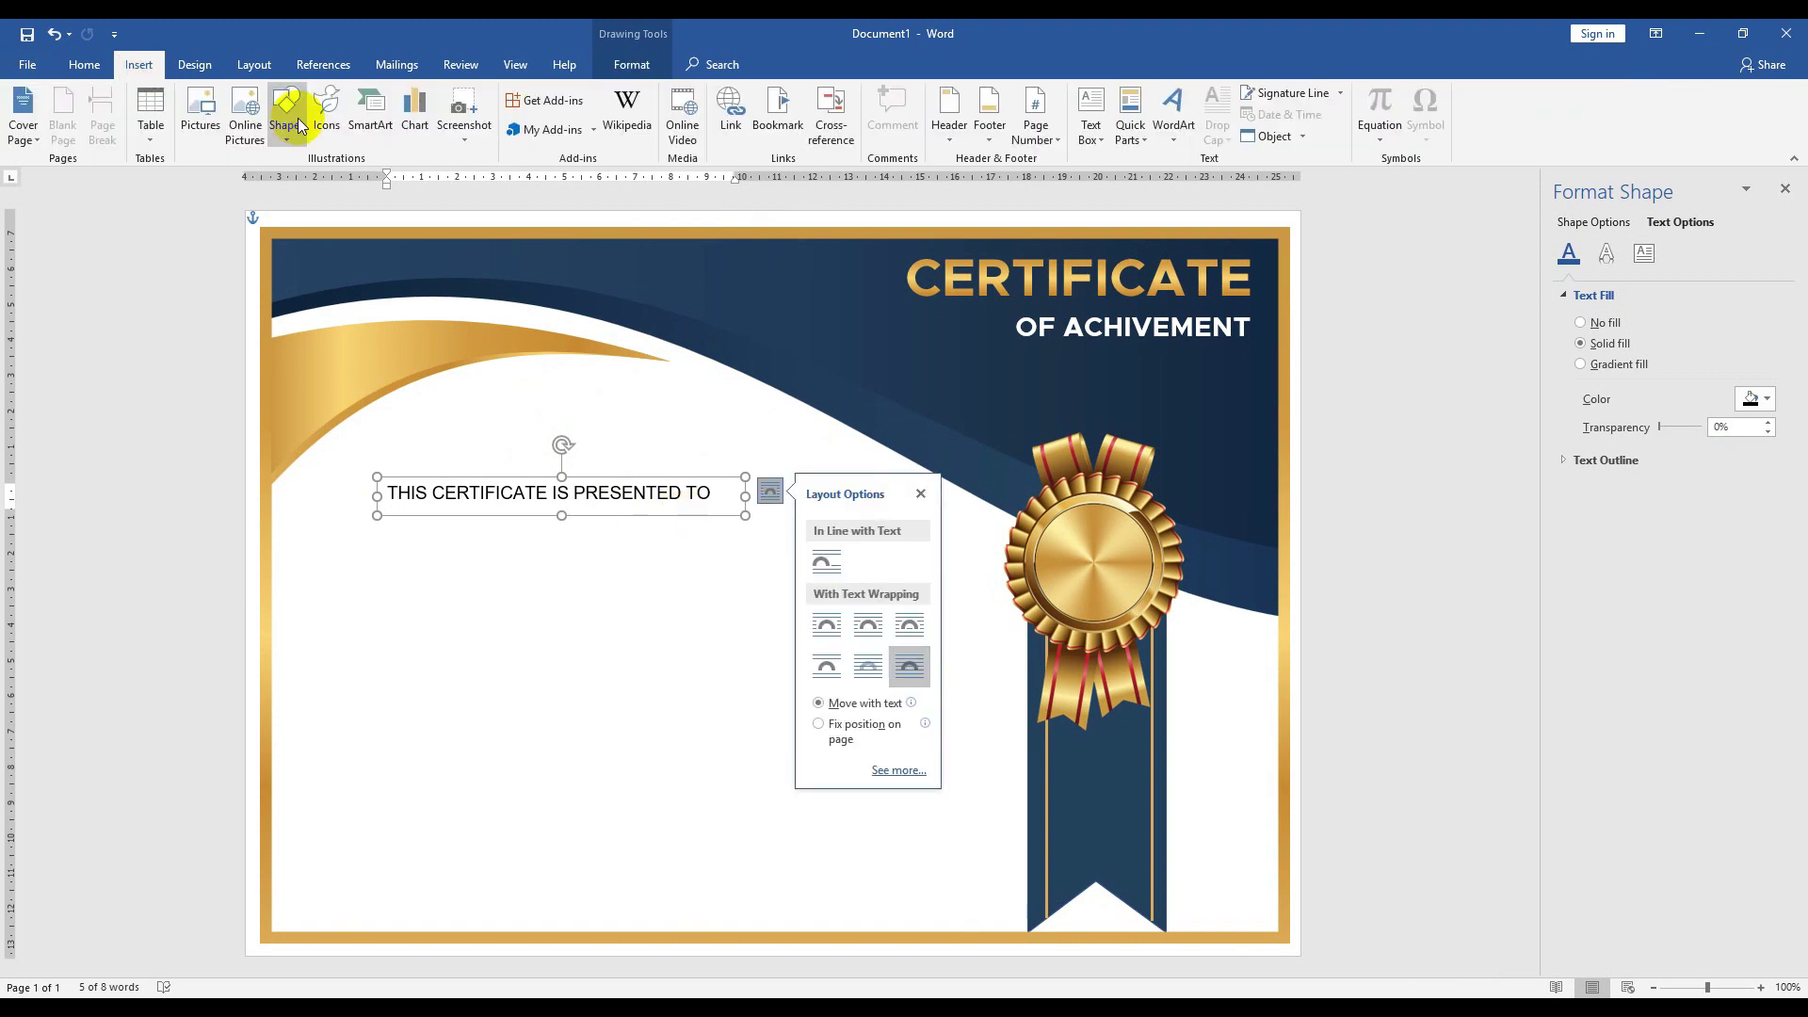
- Draw a horizontal line below the presented-to text, 1½ pt thick and black
{"action": "left_click", "coordinate": [285, 111]}
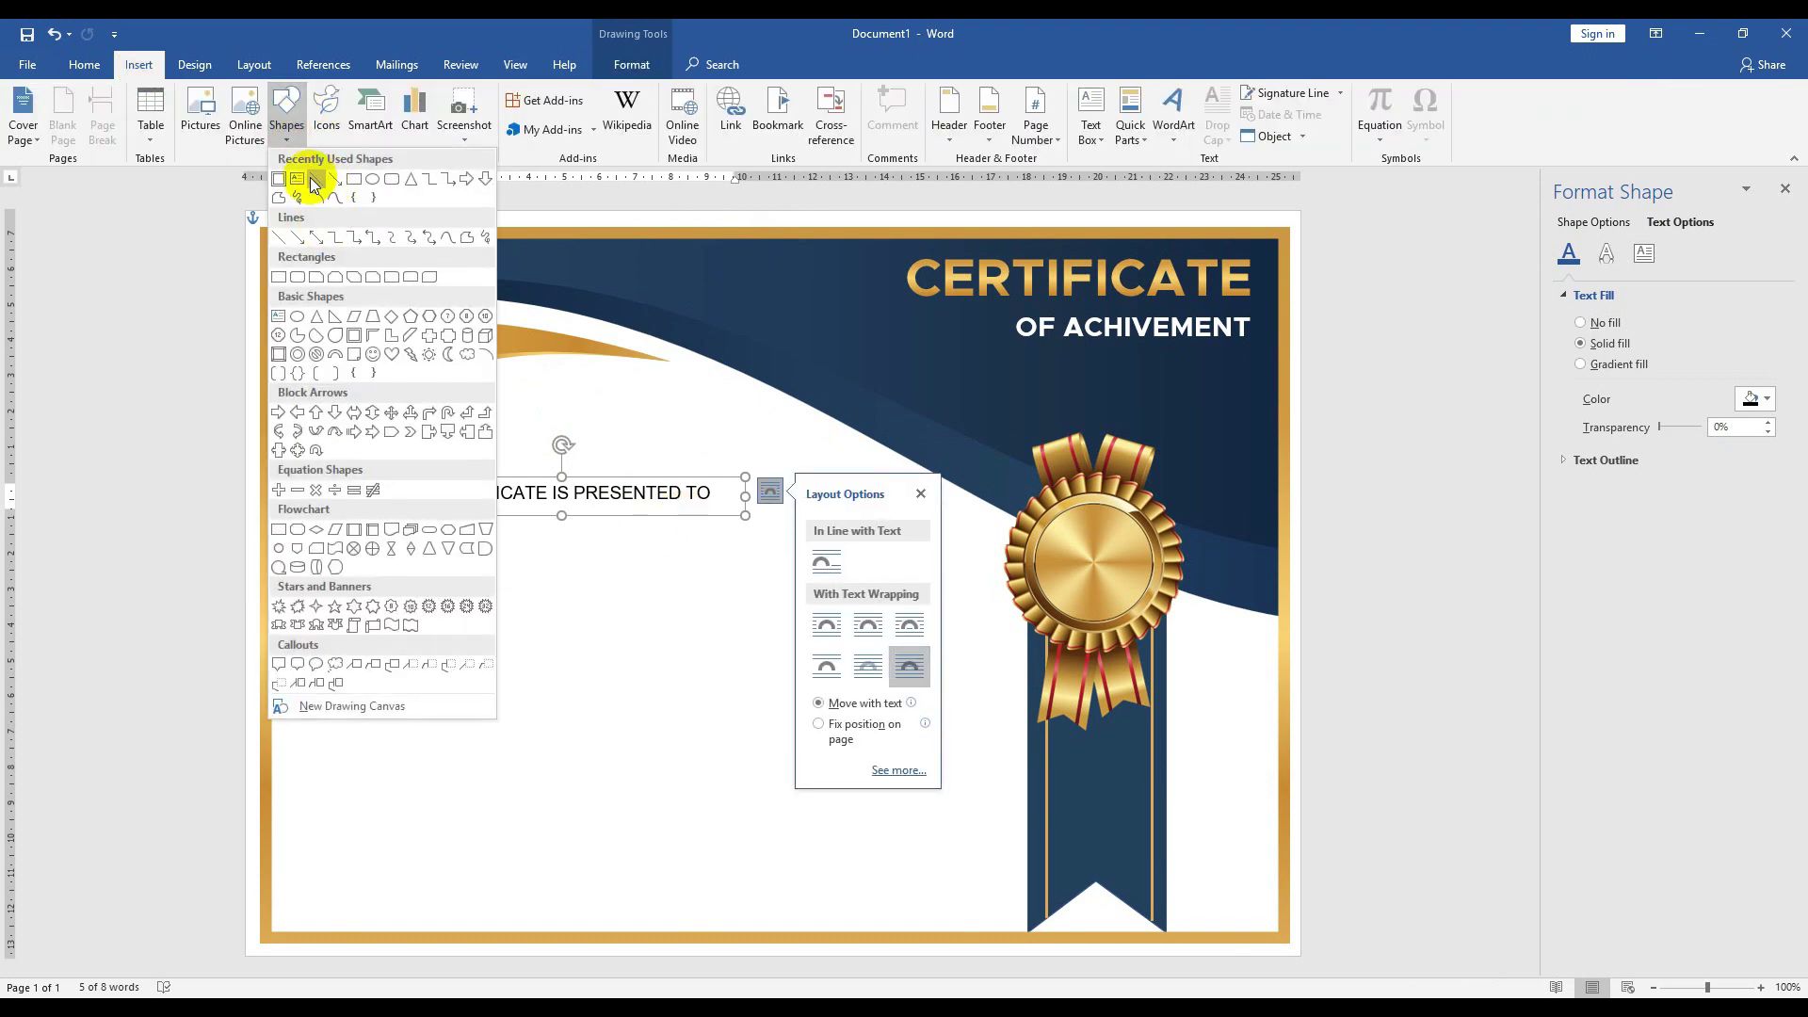
{"action": "left_click", "coordinate": [315, 181]}
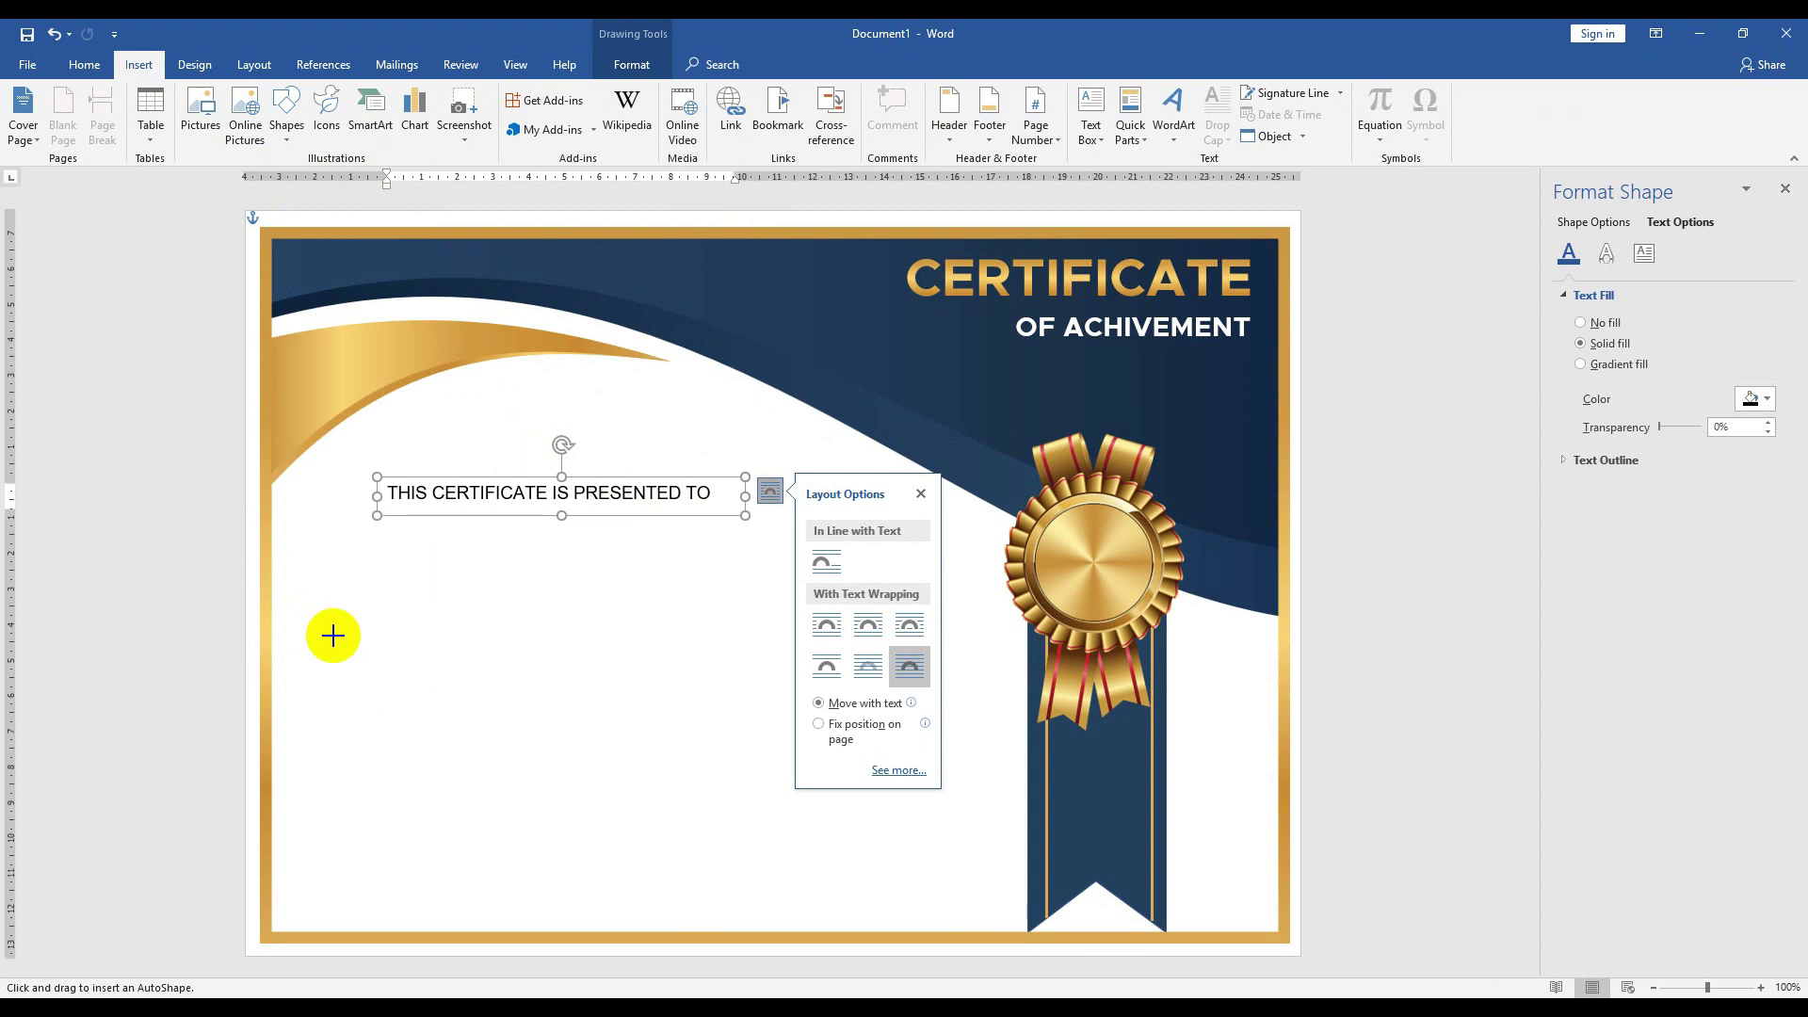
{"action": "left_click_drag", "start_coordinate": [332, 625], "coordinate": [853, 624]}
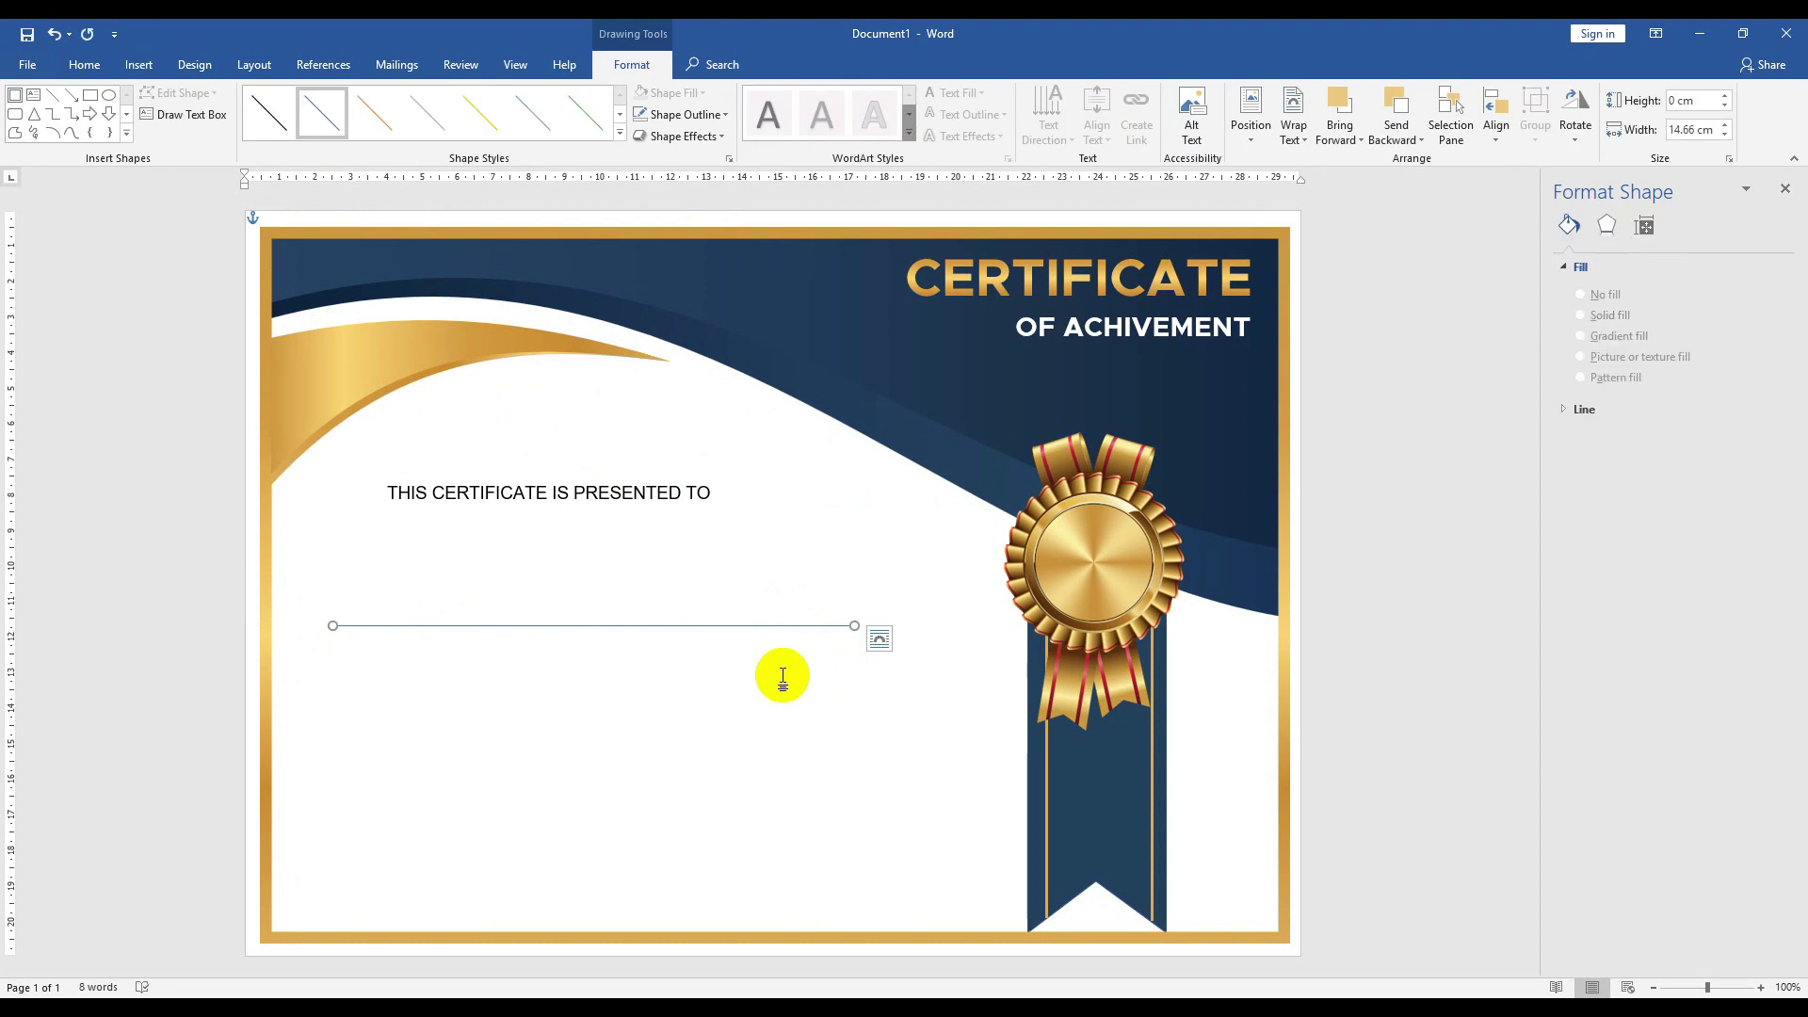
{"action": "left_click", "coordinate": [678, 114]}
{"action": "mouse_move", "coordinate": [680, 364]}
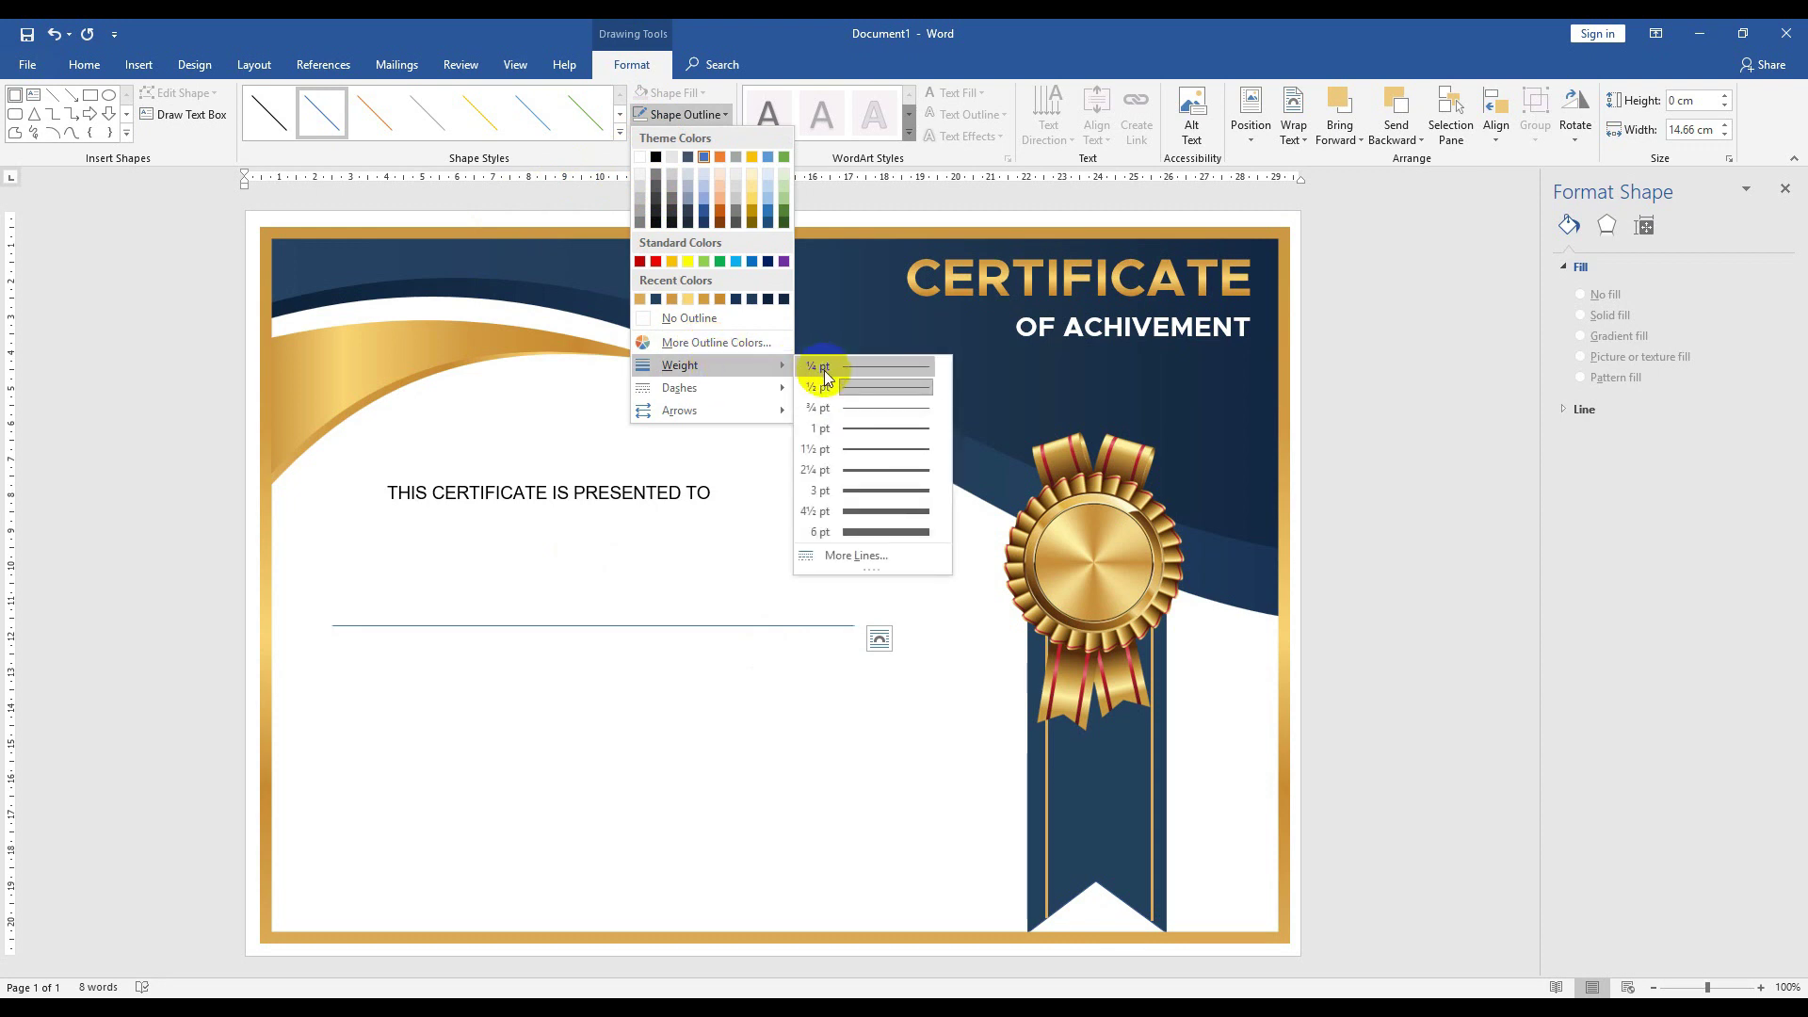
{"action": "left_click", "coordinate": [859, 445]}
{"action": "left_click", "coordinate": [709, 118]}
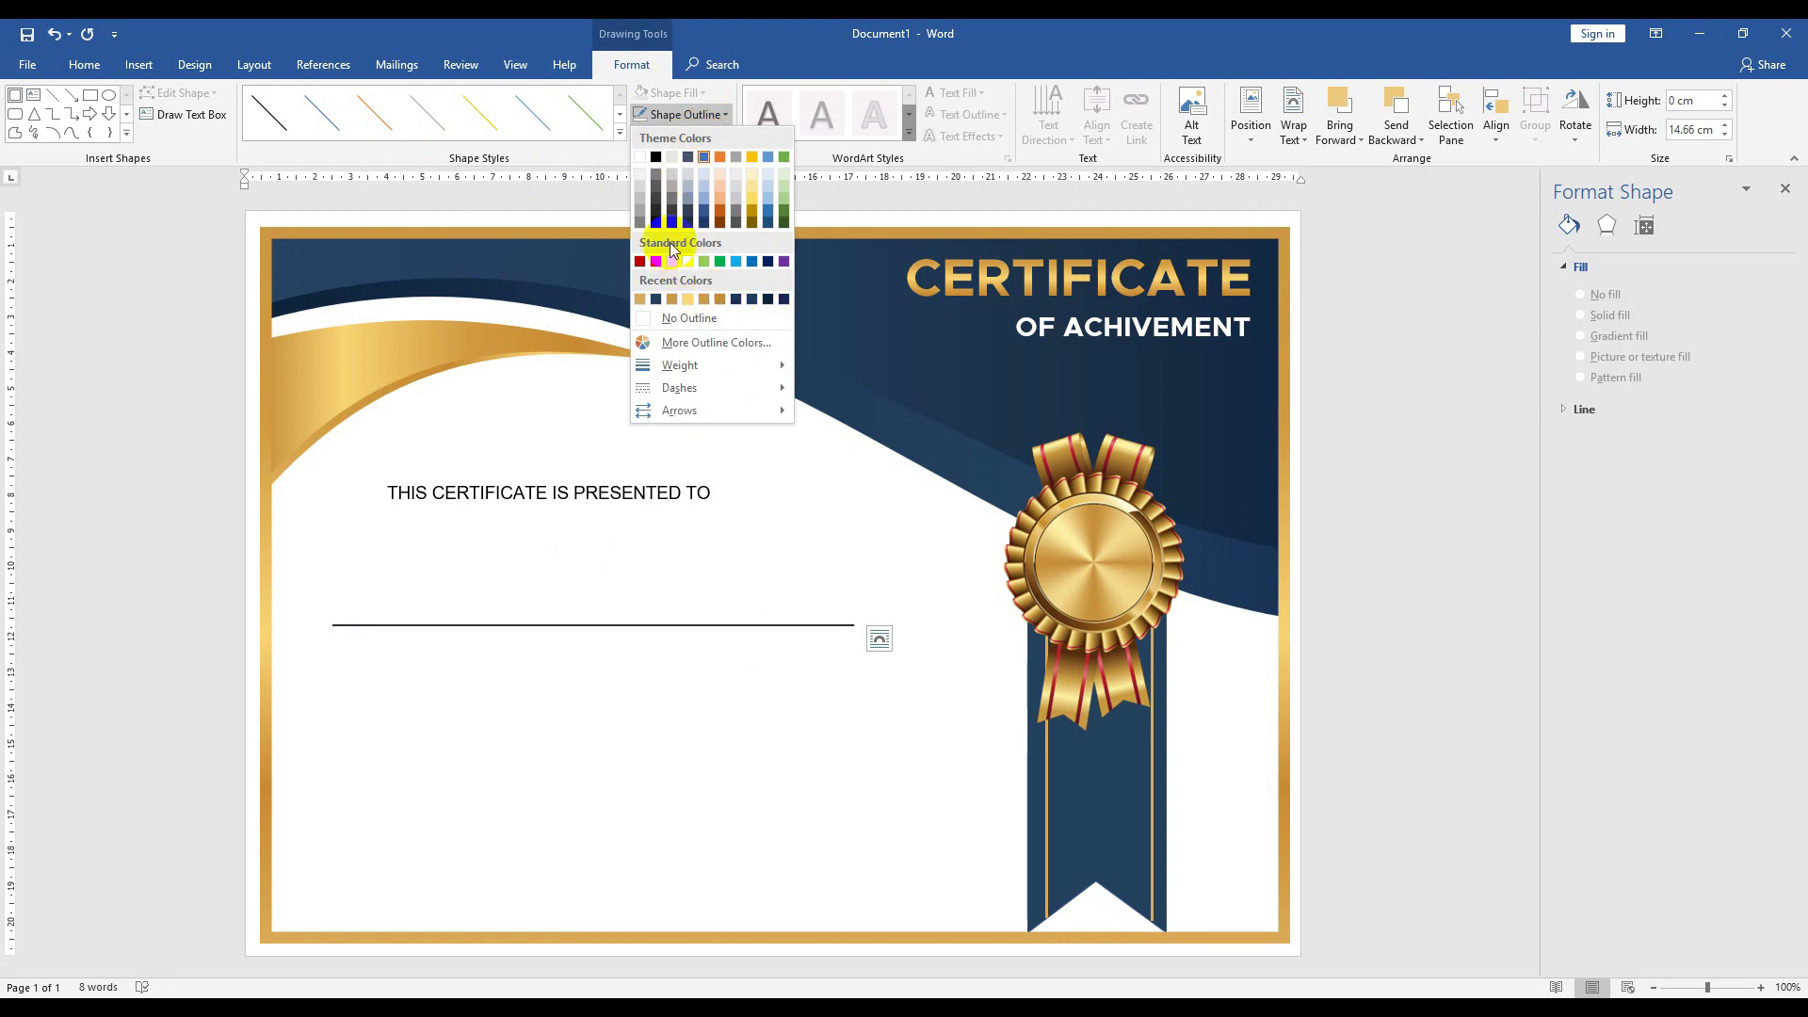
{"action": "left_click", "coordinate": [657, 156]}
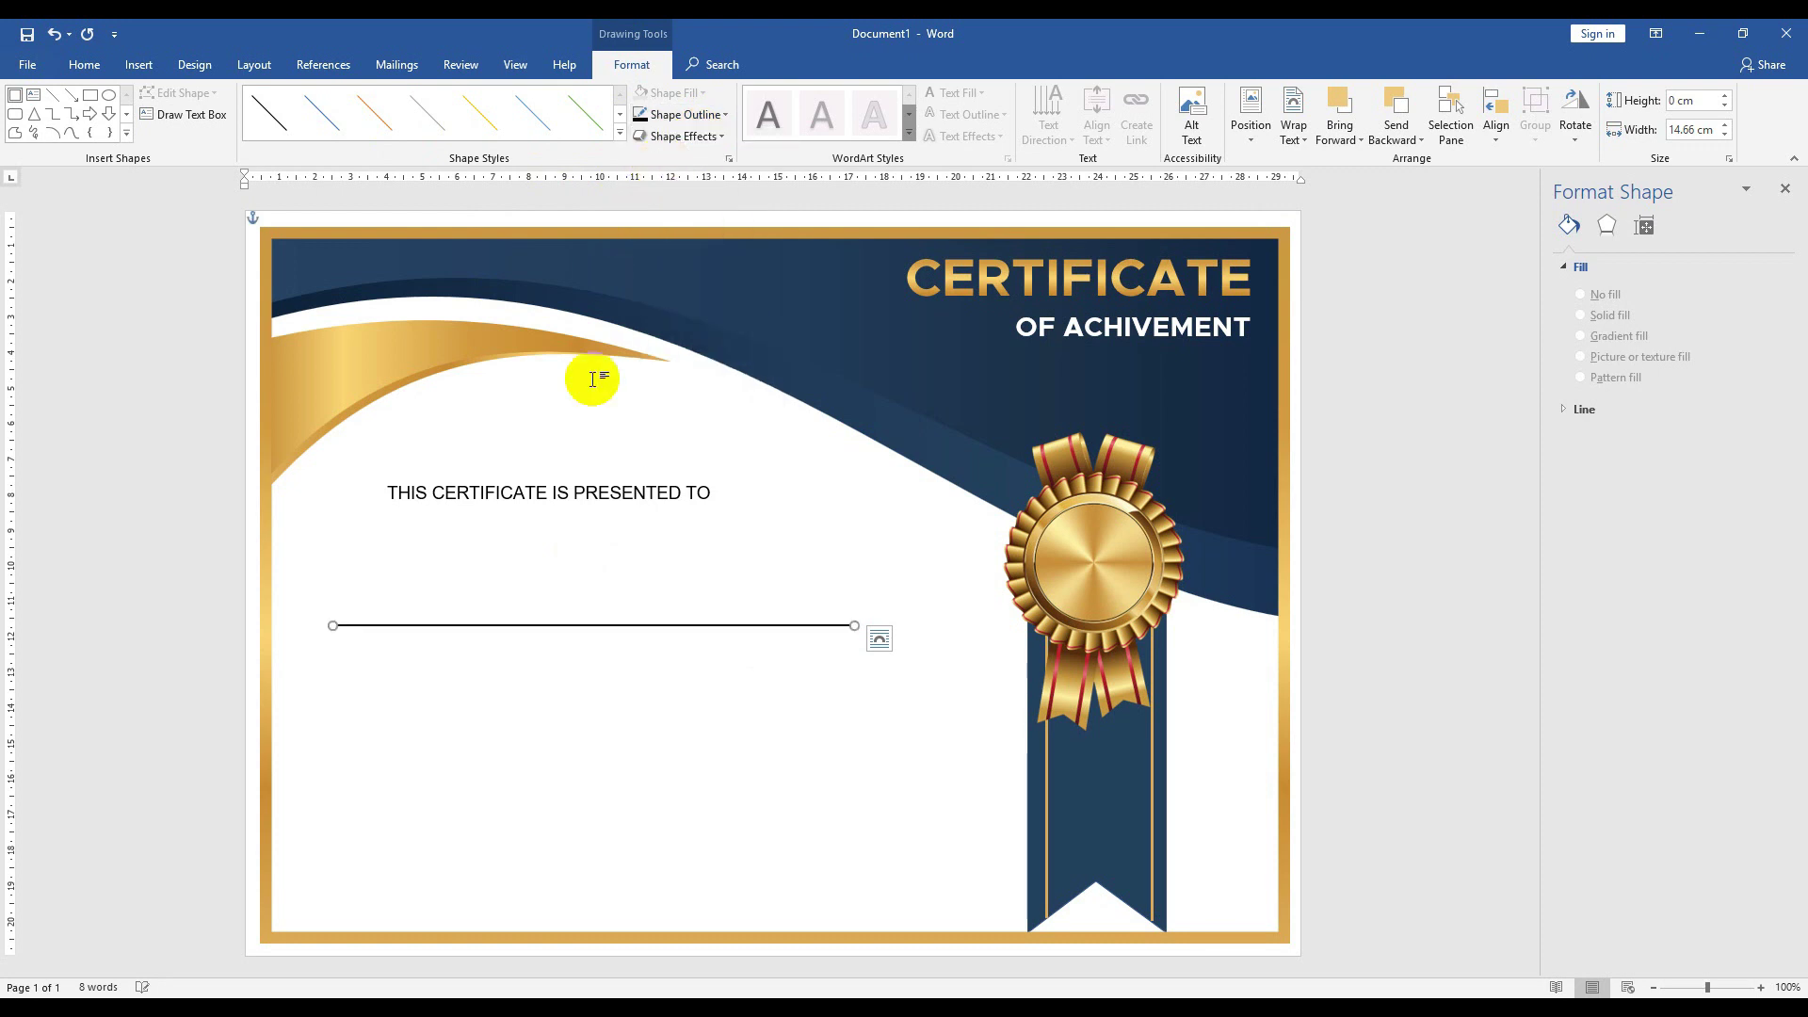
{"action": "left_click", "coordinate": [445, 493]}
- Ctrl-drag a copy of the presented-to box below the line and enlarge it to 15.21 × 3.36 cm
{"action": "left_click_drag", "start_coordinate": [489, 483], "coordinate": [432, 651], "text": "ctrl"}
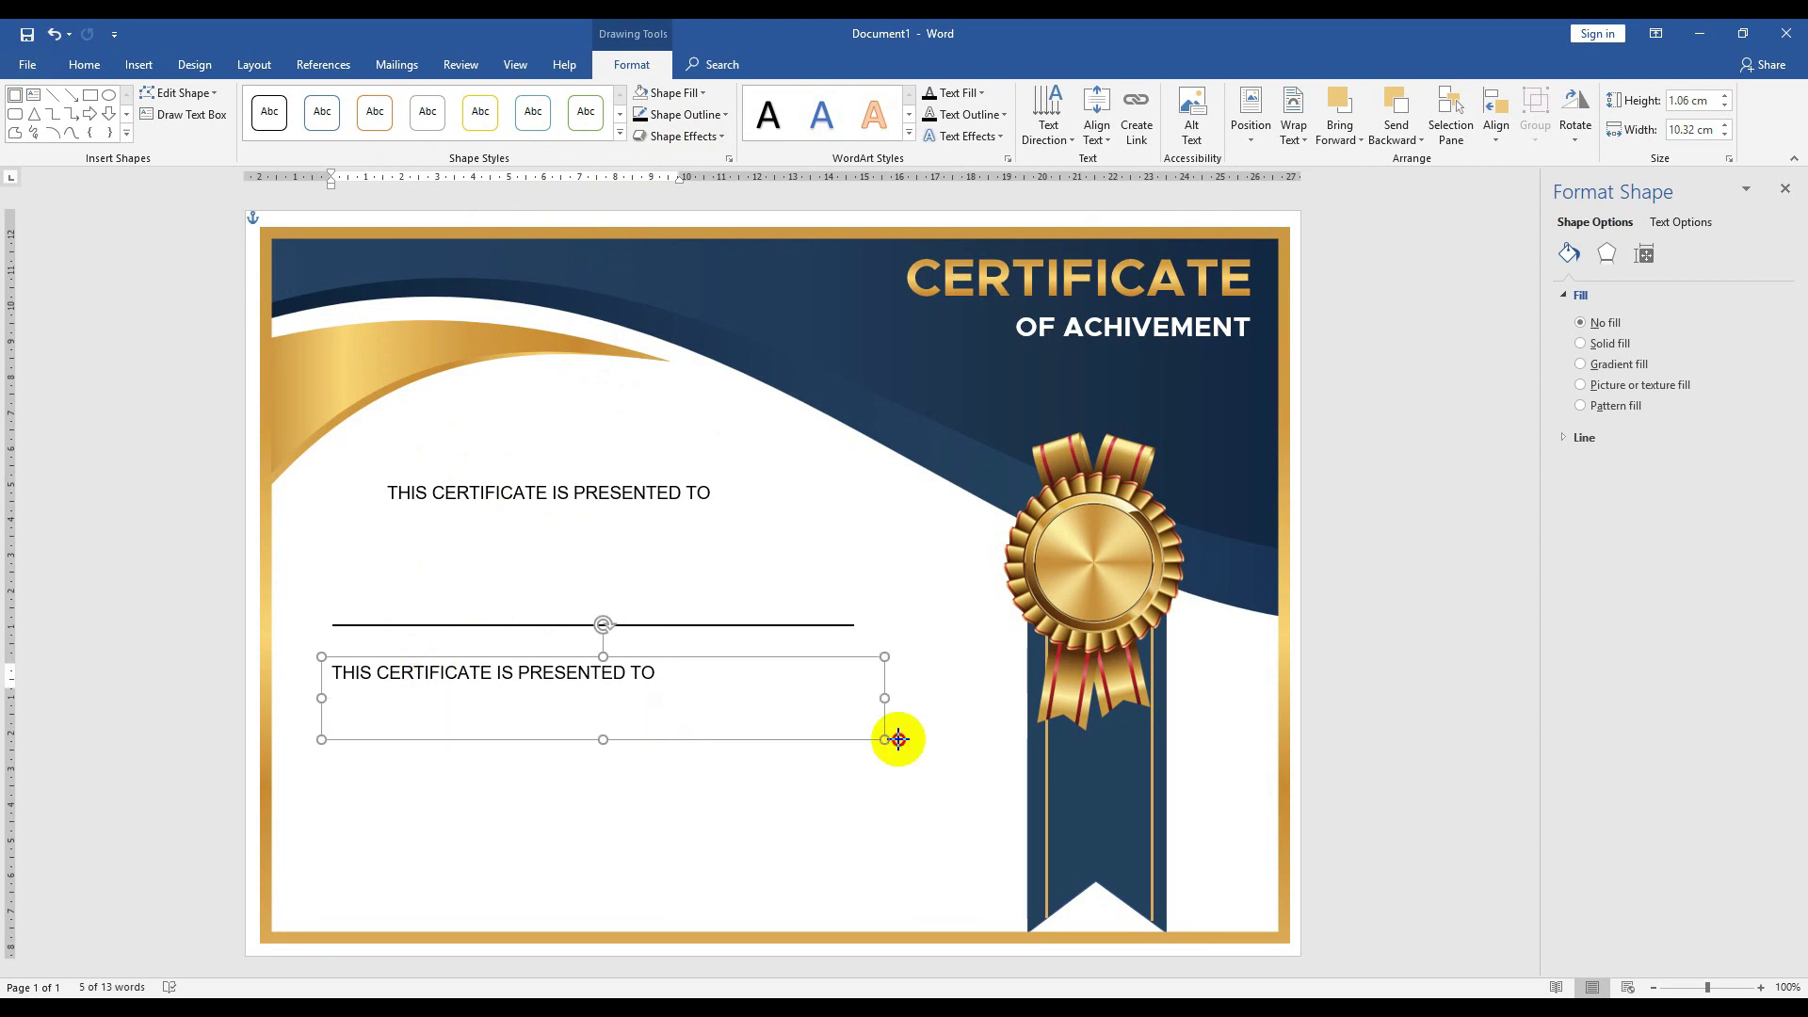
{"action": "left_click_drag", "start_coordinate": [689, 695], "coordinate": [863, 777]}
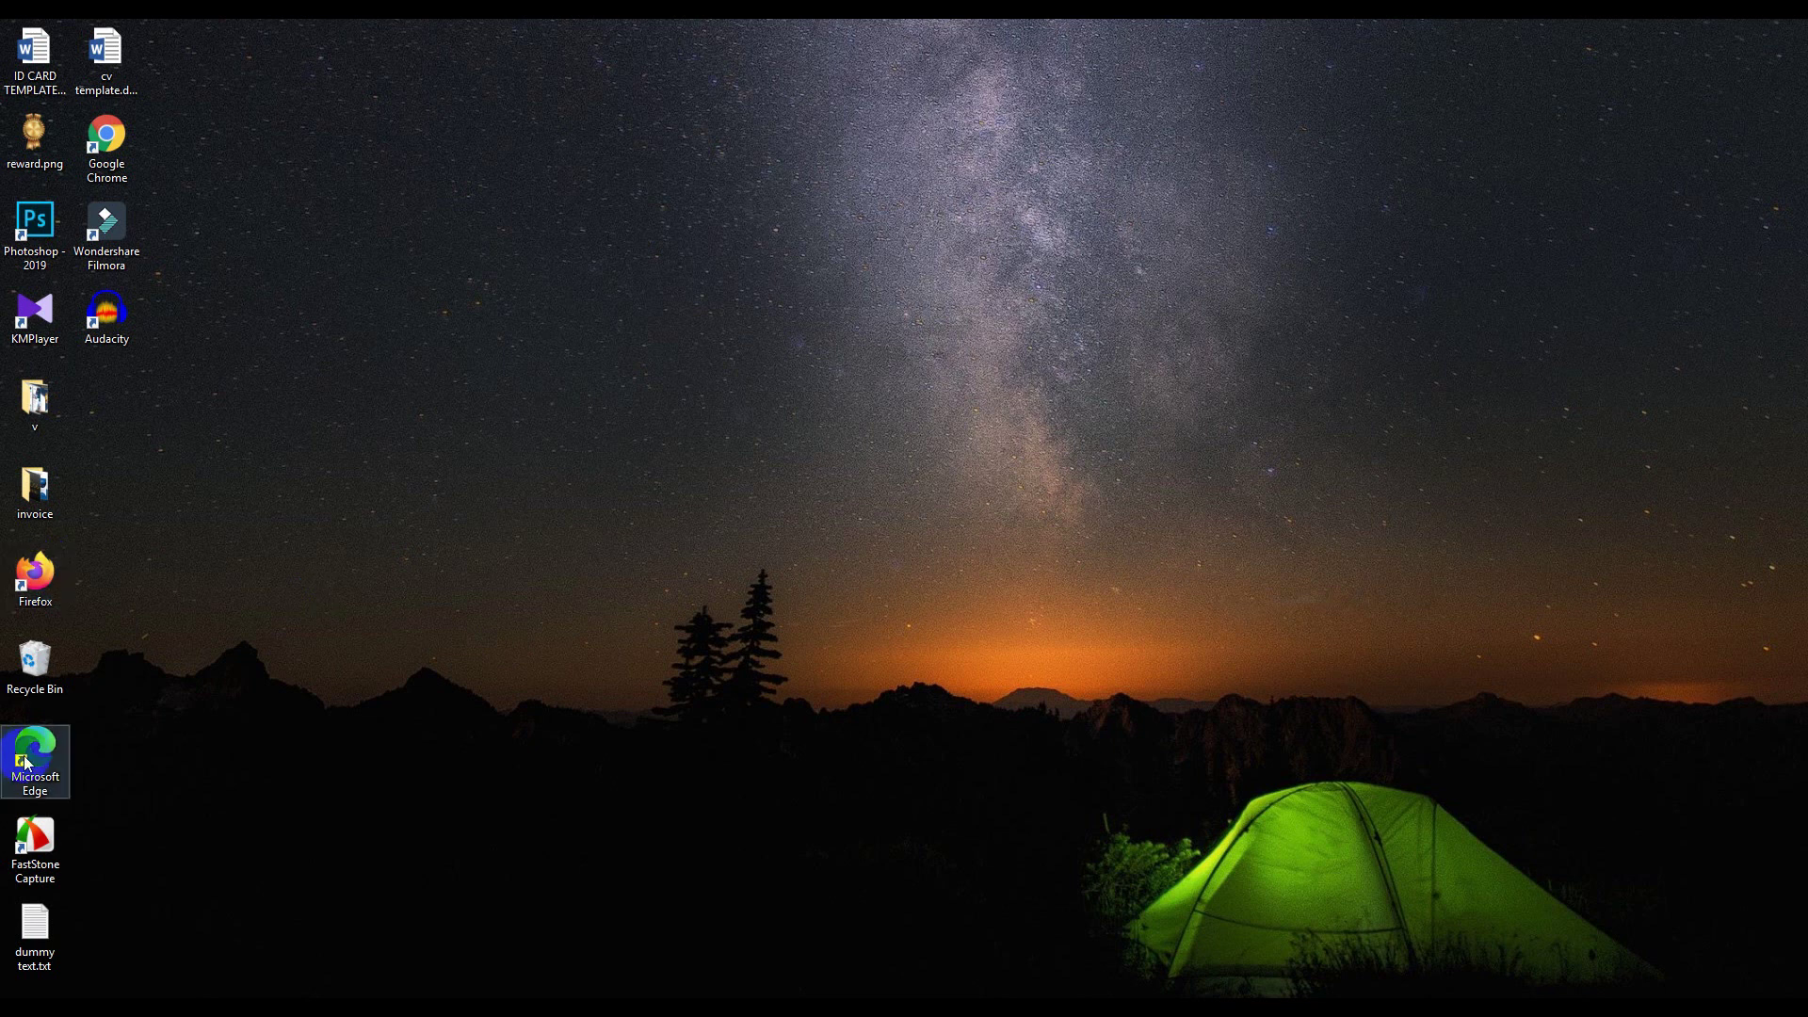
- Open dummy text.txt from the desktop and select its first three Lorem Ipsum lines
{"action": "left_click", "coordinate": [31, 916]}
{"action": "double_click", "coordinate": [31, 915]}
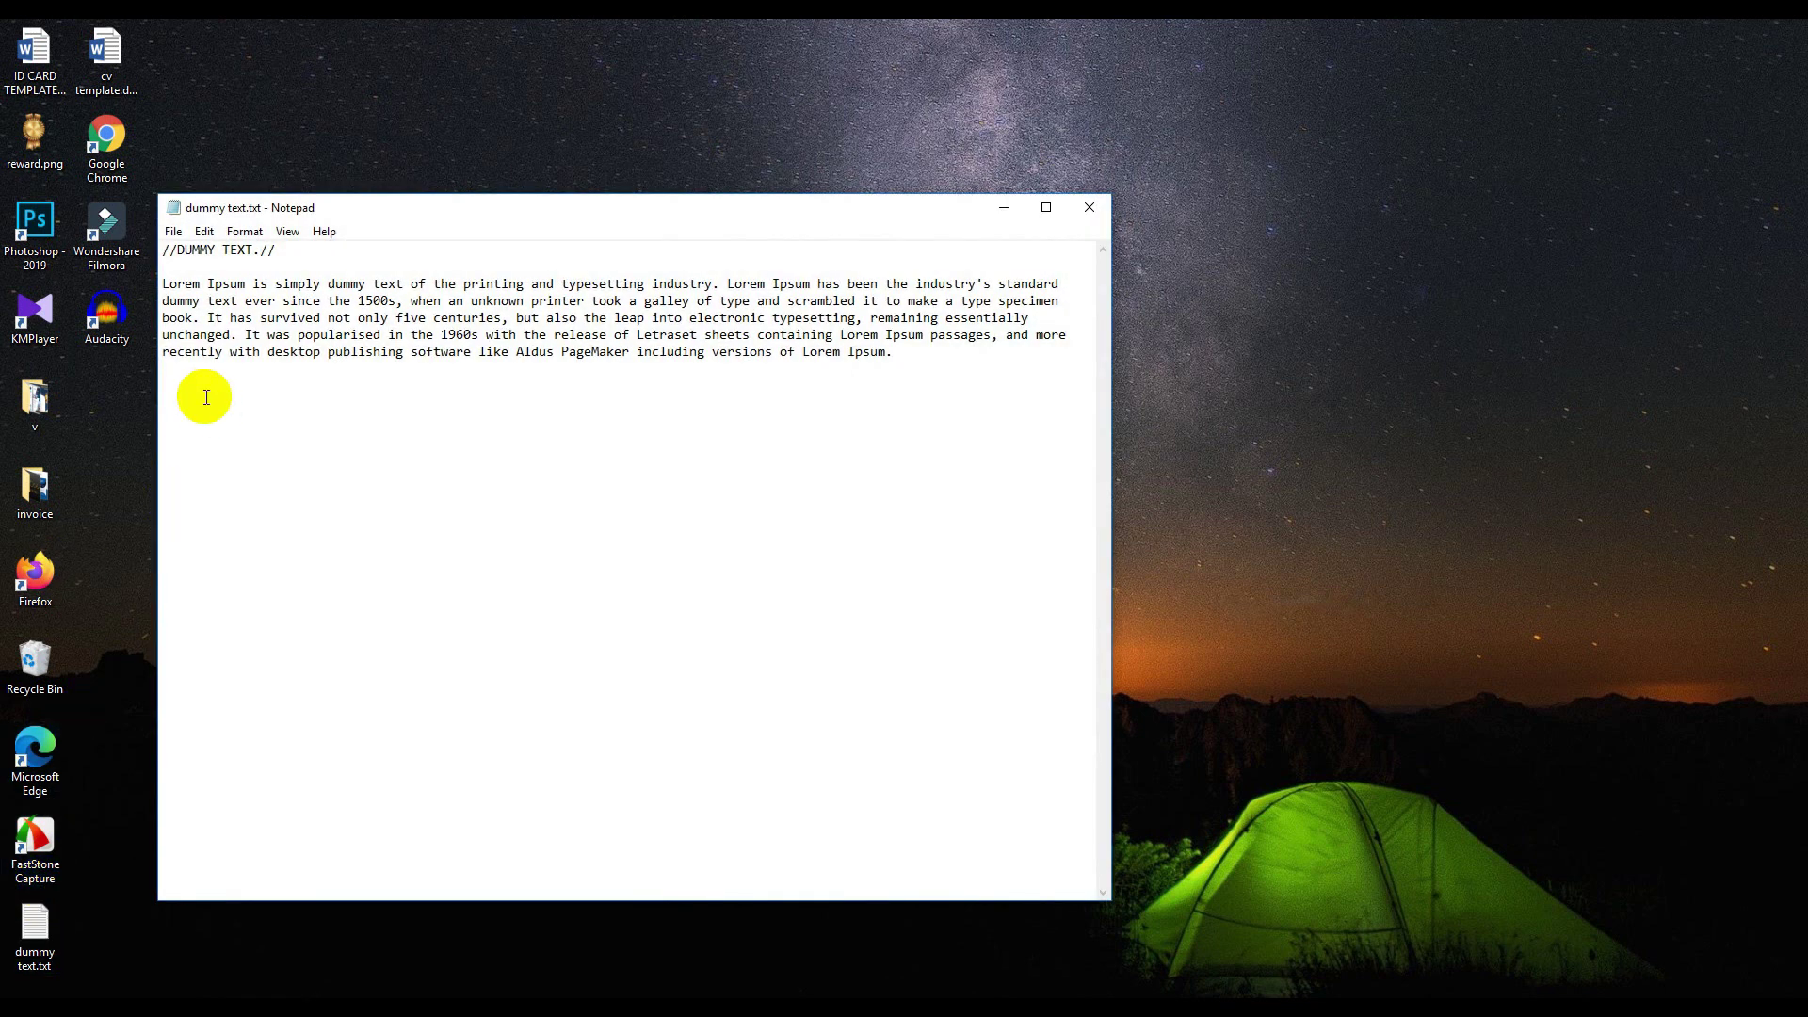
{"action": "left_click_drag", "start_coordinate": [164, 286], "coordinate": [202, 315]}
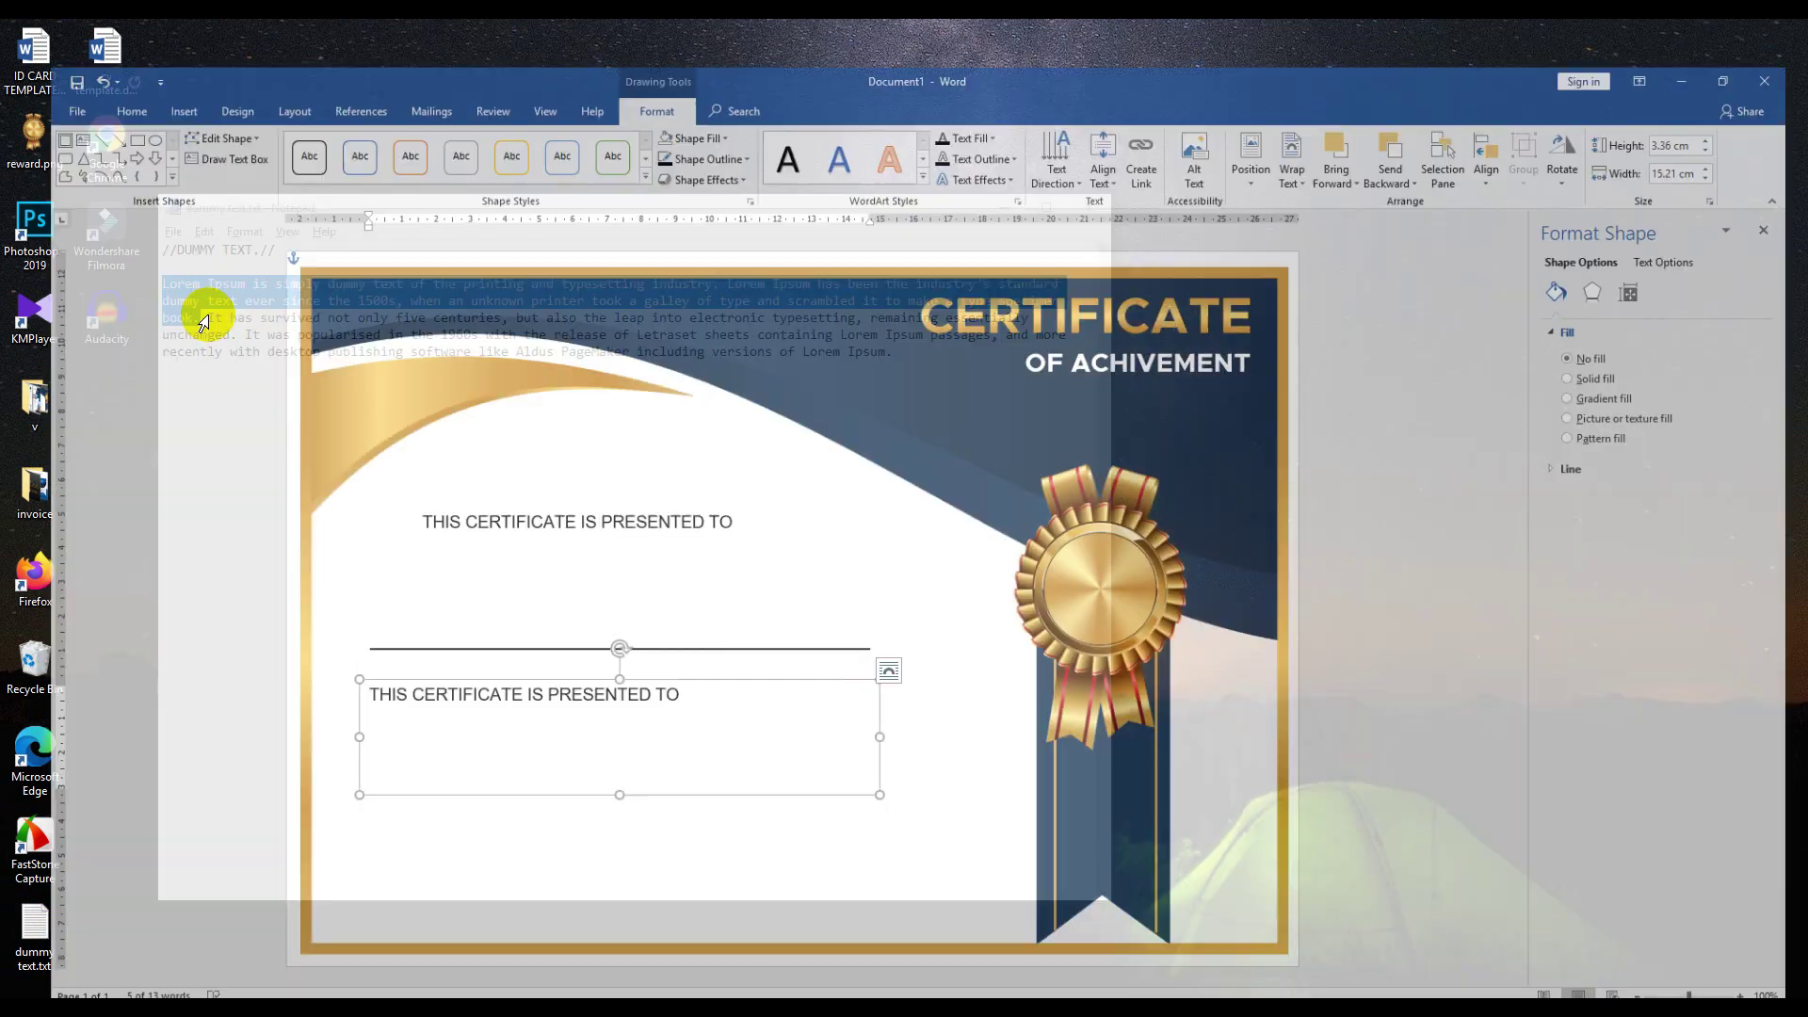
- Paste the Lorem Ipsum paragraph into the copied box and set it in the Aspire font
{"action": "key", "text": "ctrl+a"}
{"action": "type", "text": "Lorem Ipsum is simply dummy text of the printing and typesetting industry. Lorem Ipsum has been the industry's standard dummy text ever since the 1500s, when an unknown printer took a galley of type and scrambled it to make a type specimen book."}
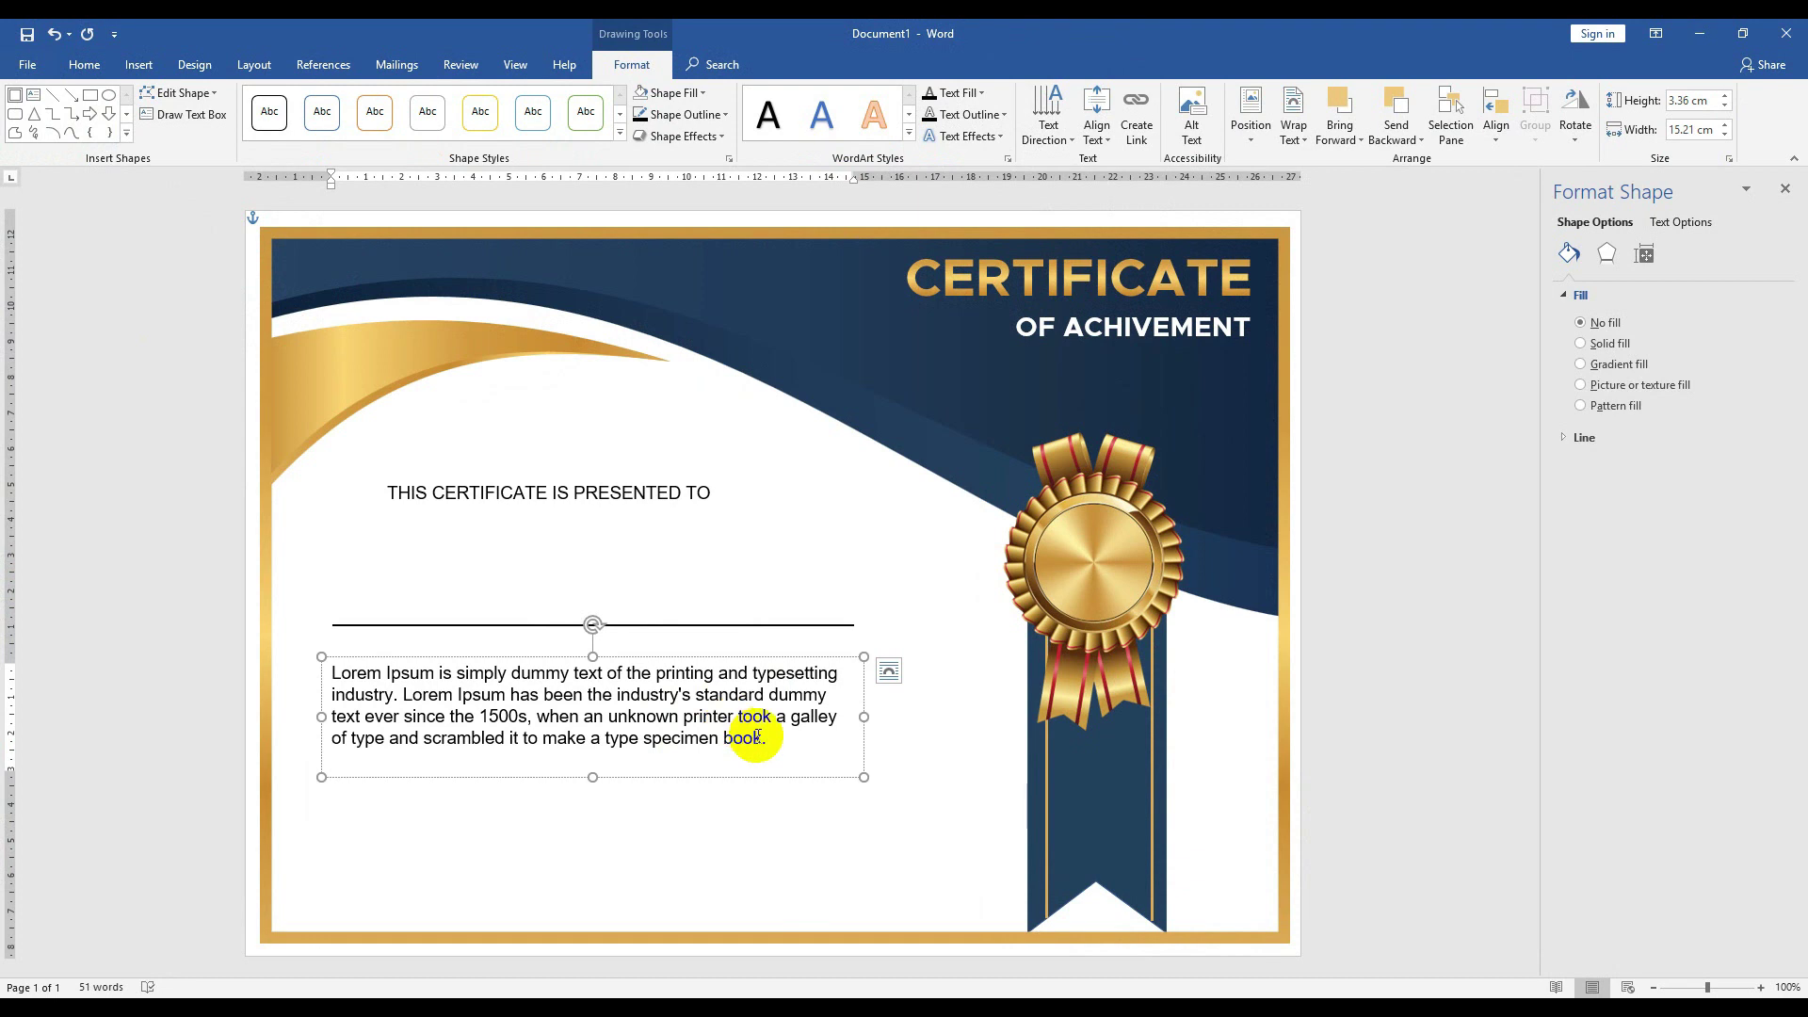
{"action": "key", "text": "ctrl+a"}
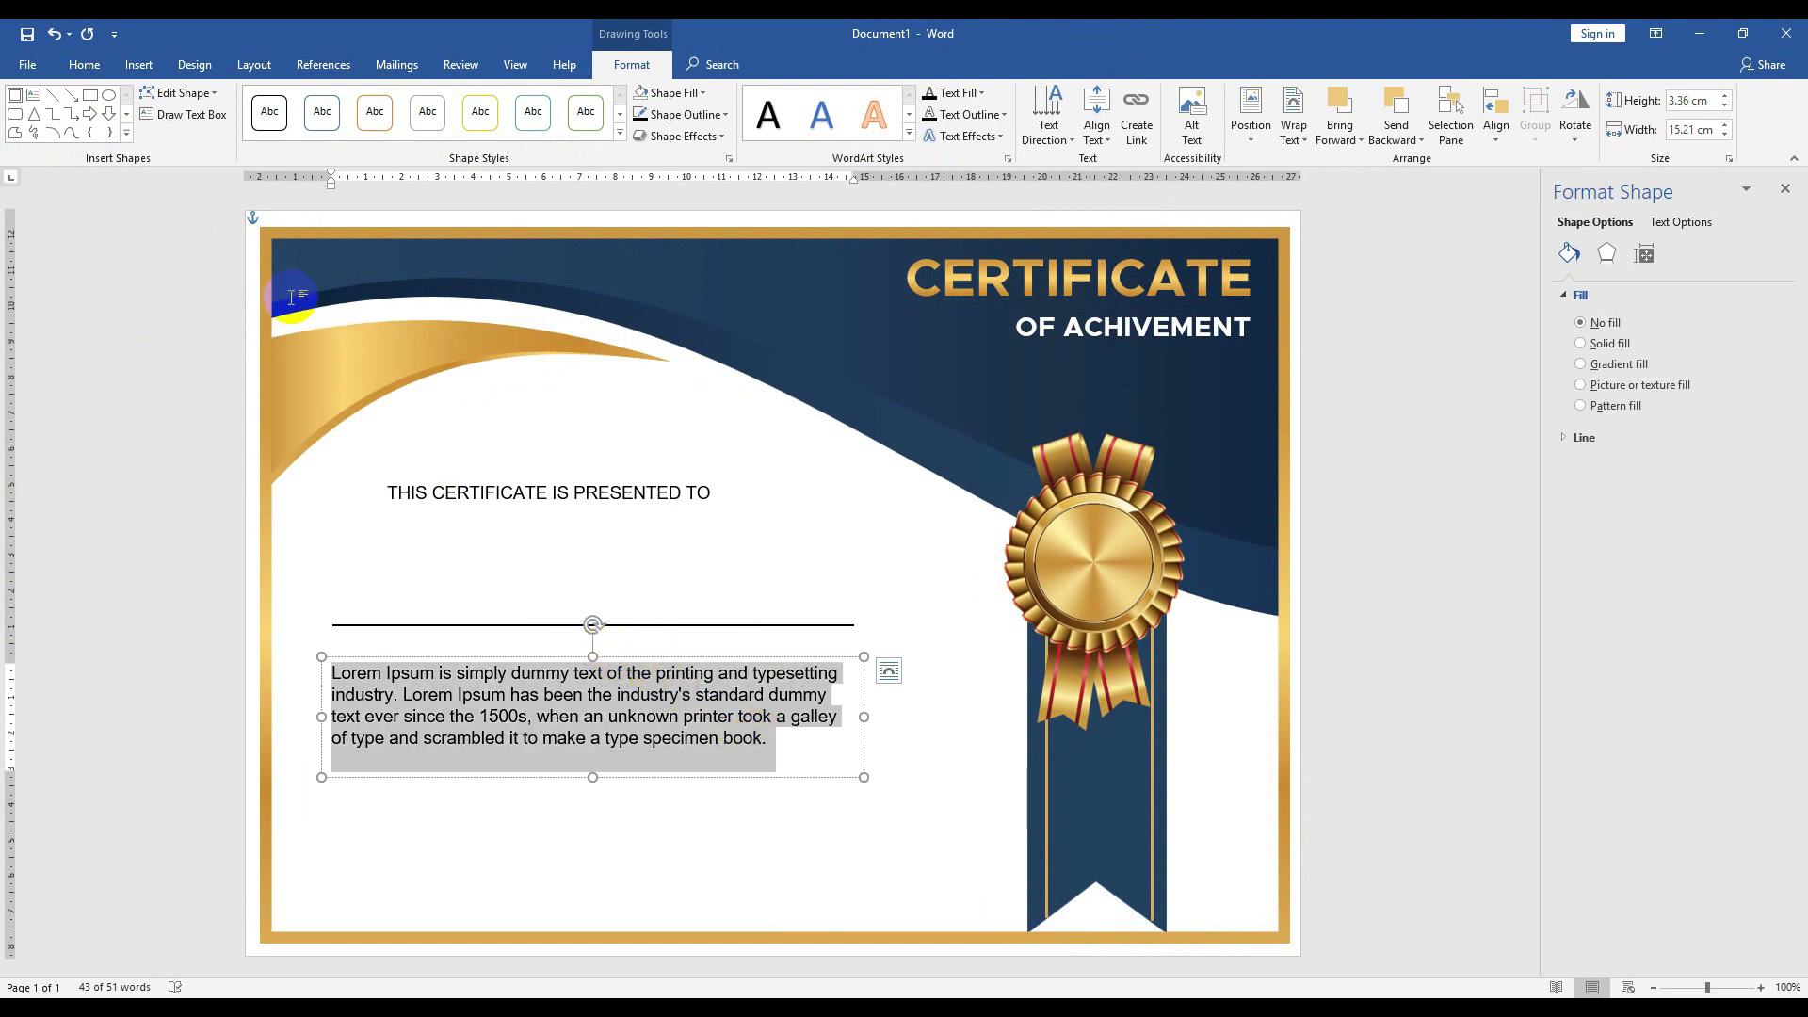
{"action": "left_click", "coordinate": [92, 80]}
{"action": "type", "text": "Aspire"}
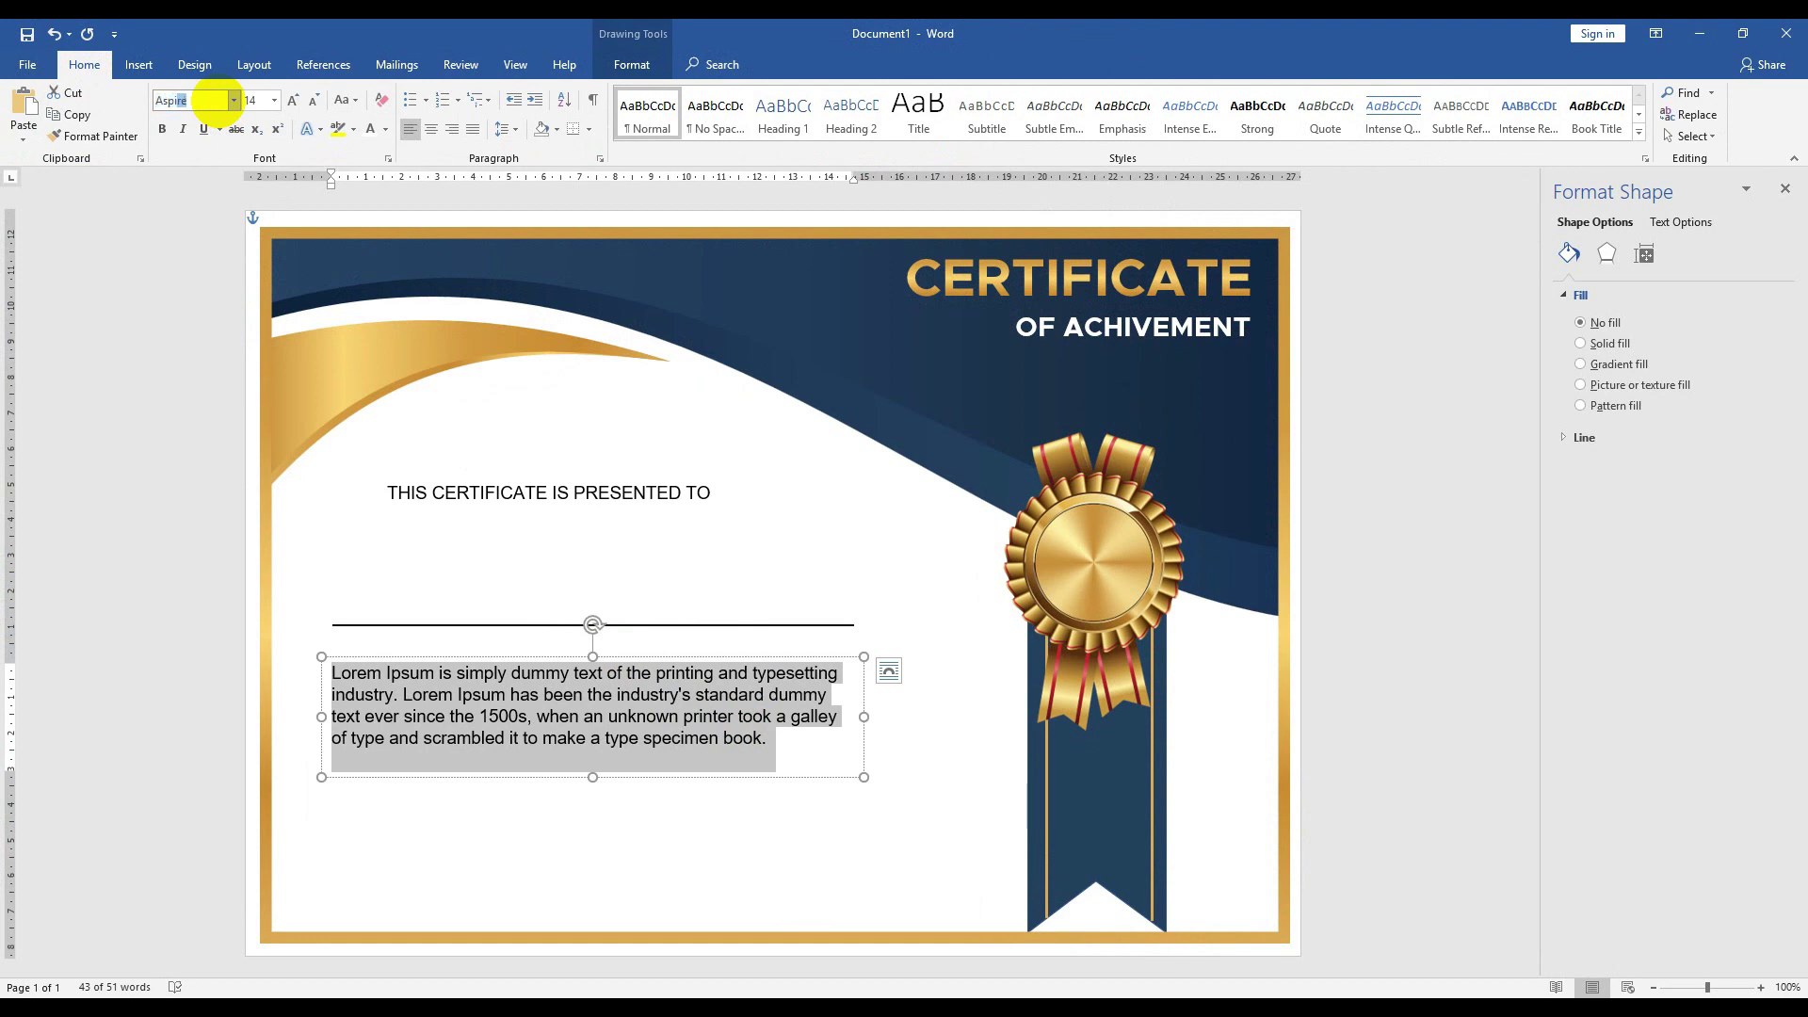
{"action": "key", "text": "Return"}
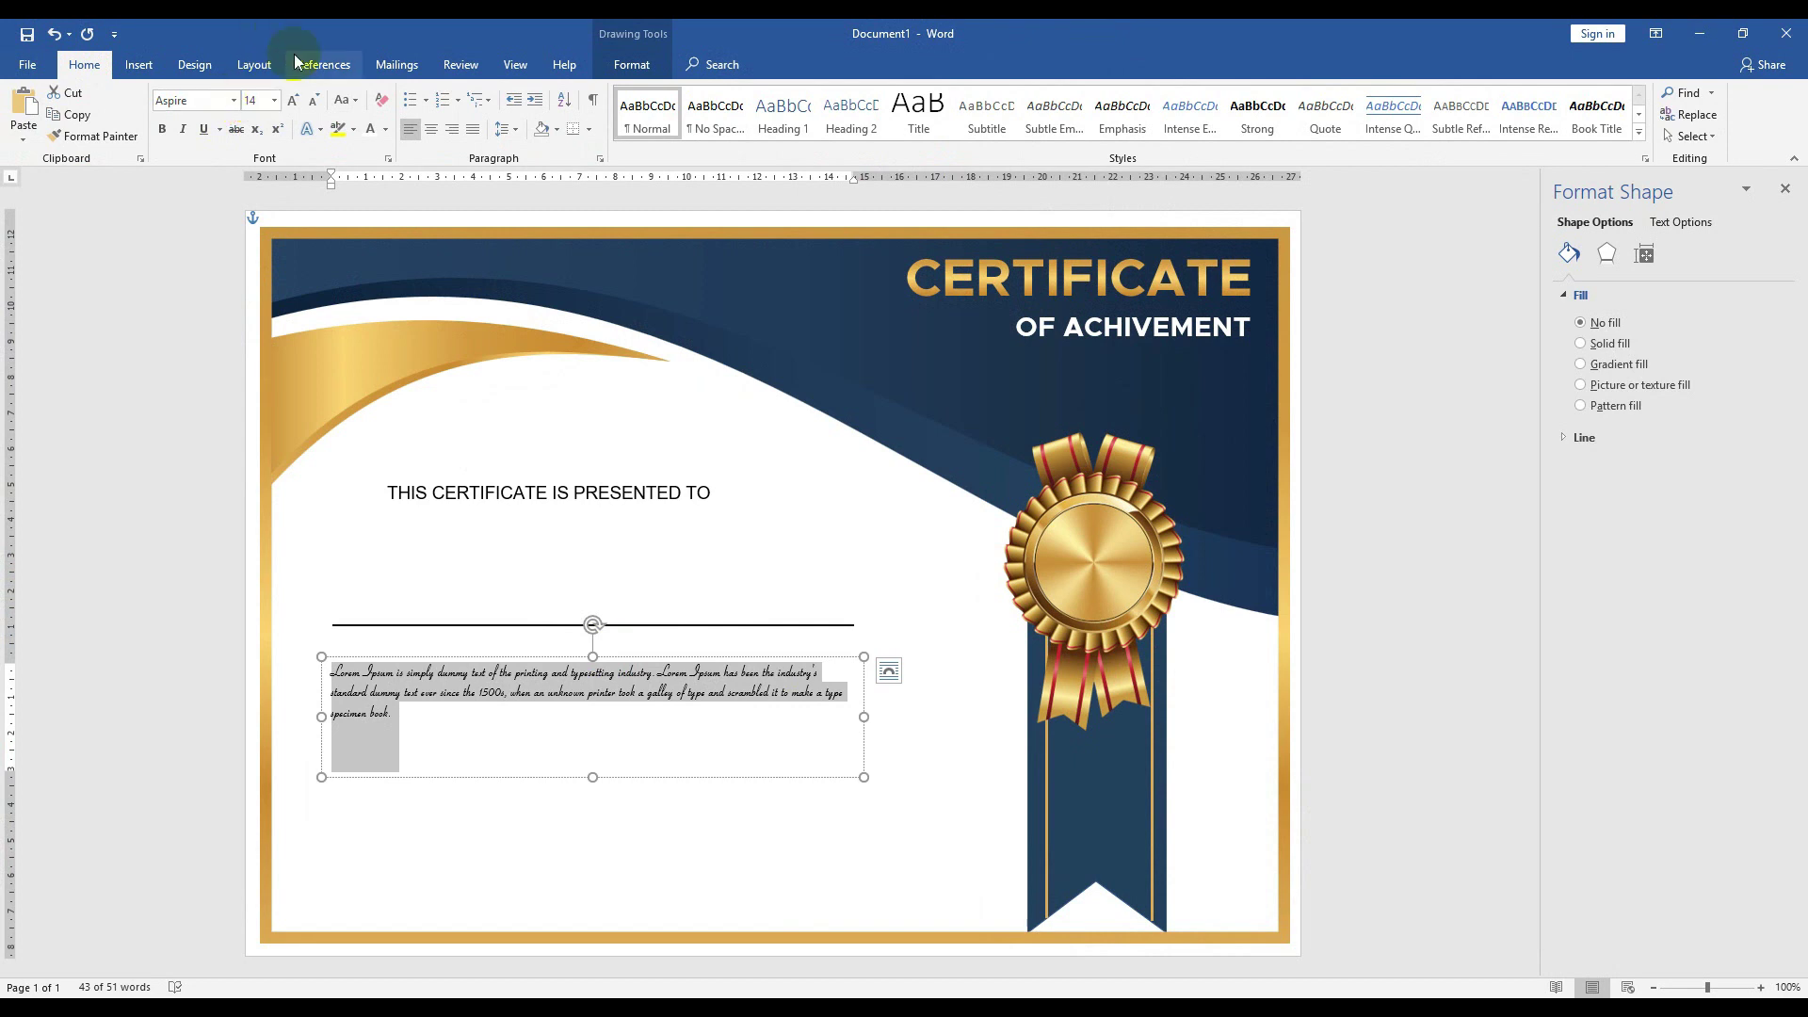
- Make the paragraph 22 pt and justified, and enlarge the box so every line shows
{"action": "left_click", "coordinate": [274, 101]}
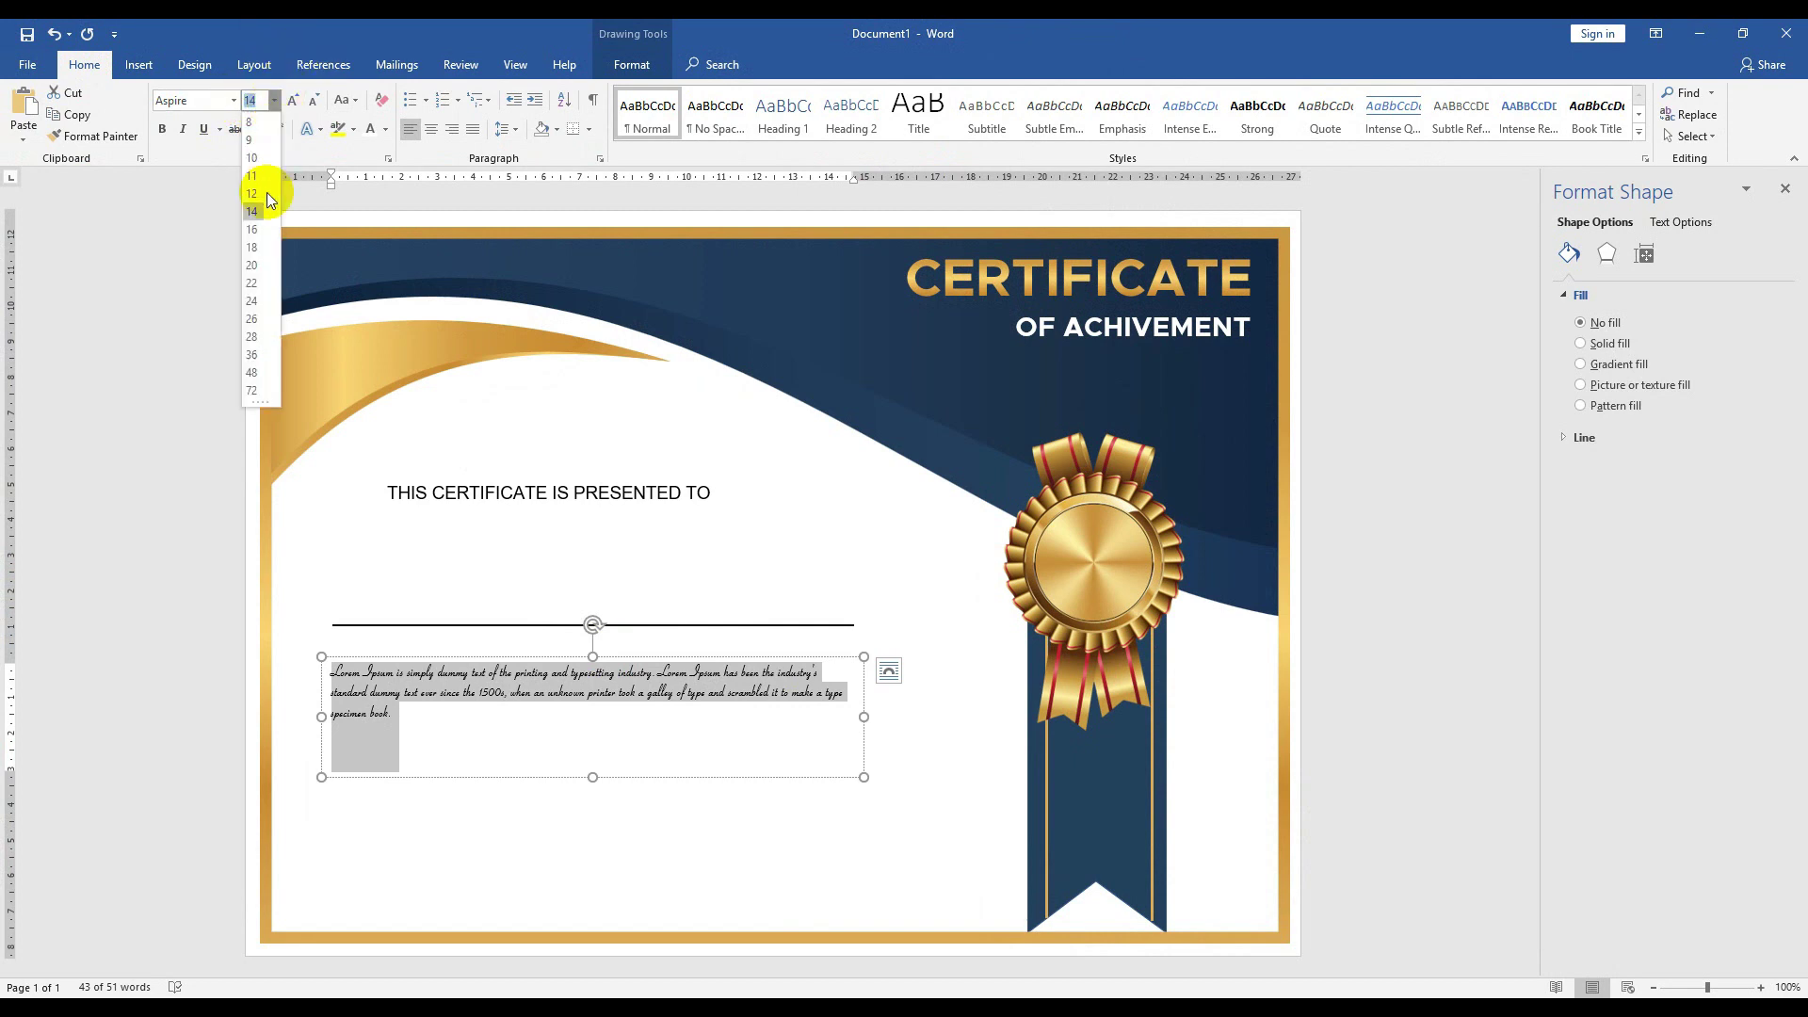
{"action": "left_click", "coordinate": [251, 283]}
{"action": "left_click", "coordinate": [468, 138]}
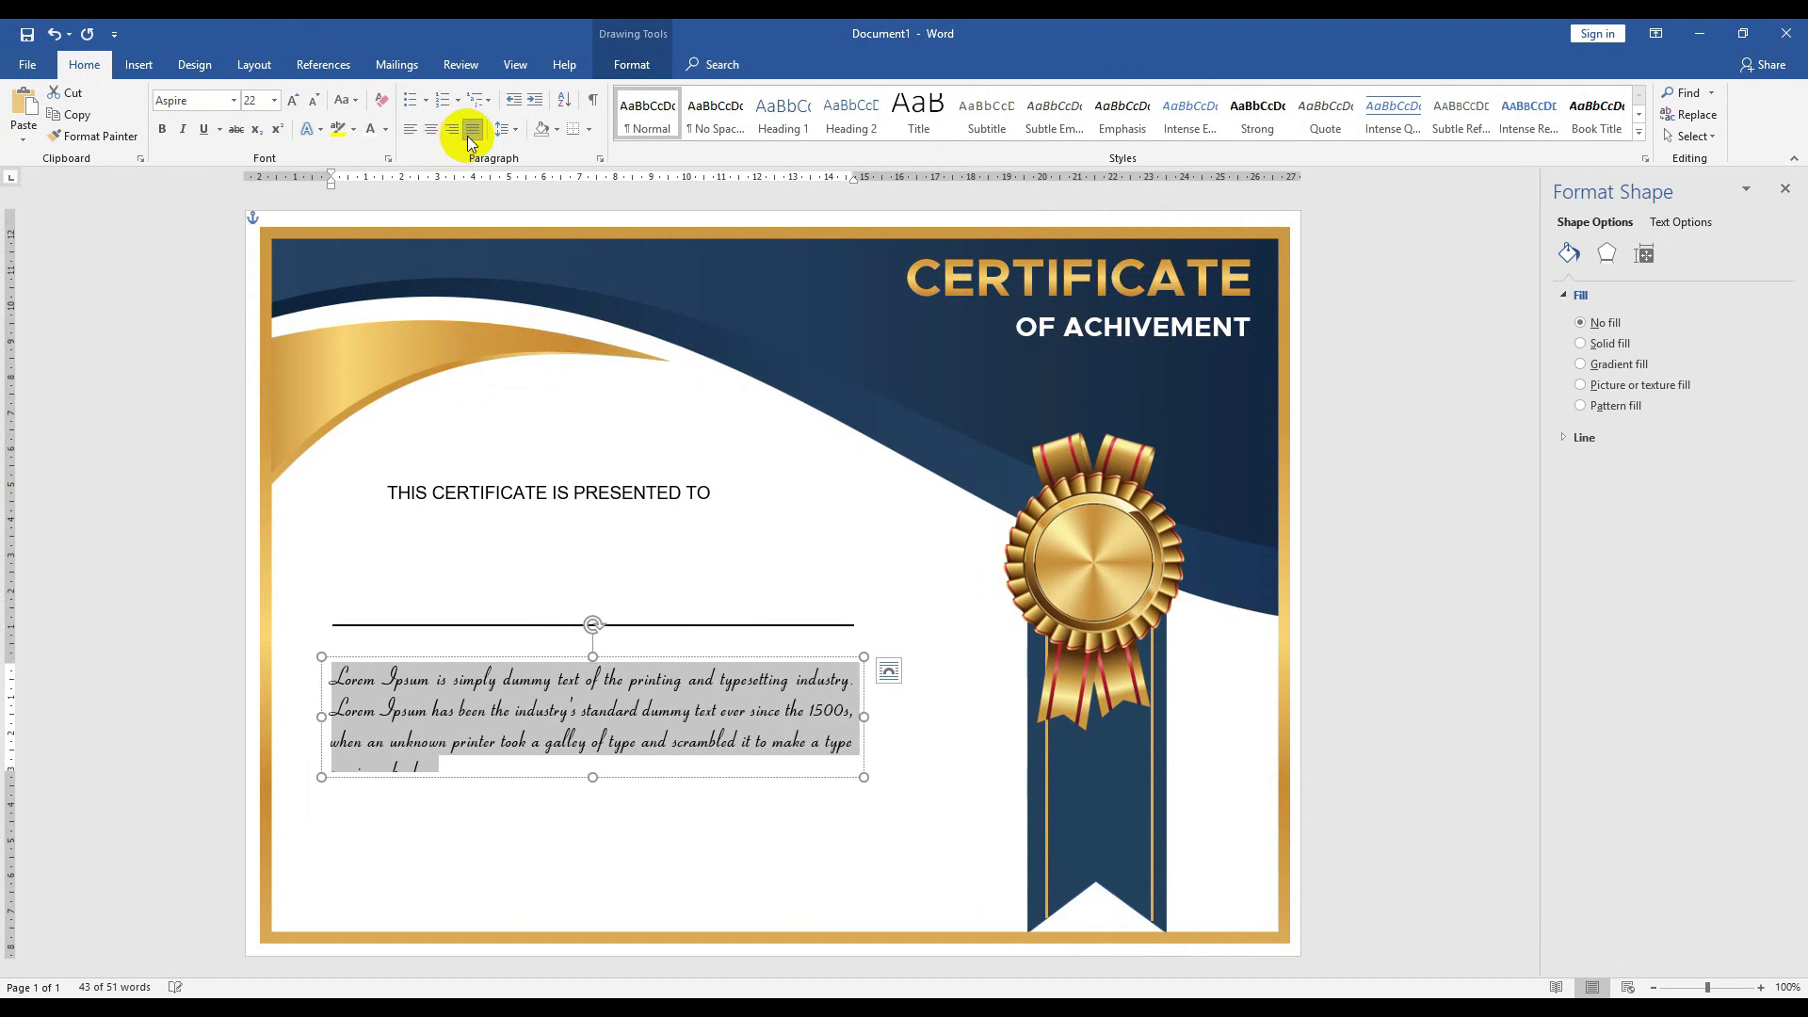
{"action": "left_click_drag", "start_coordinate": [865, 717], "coordinate": [879, 724]}
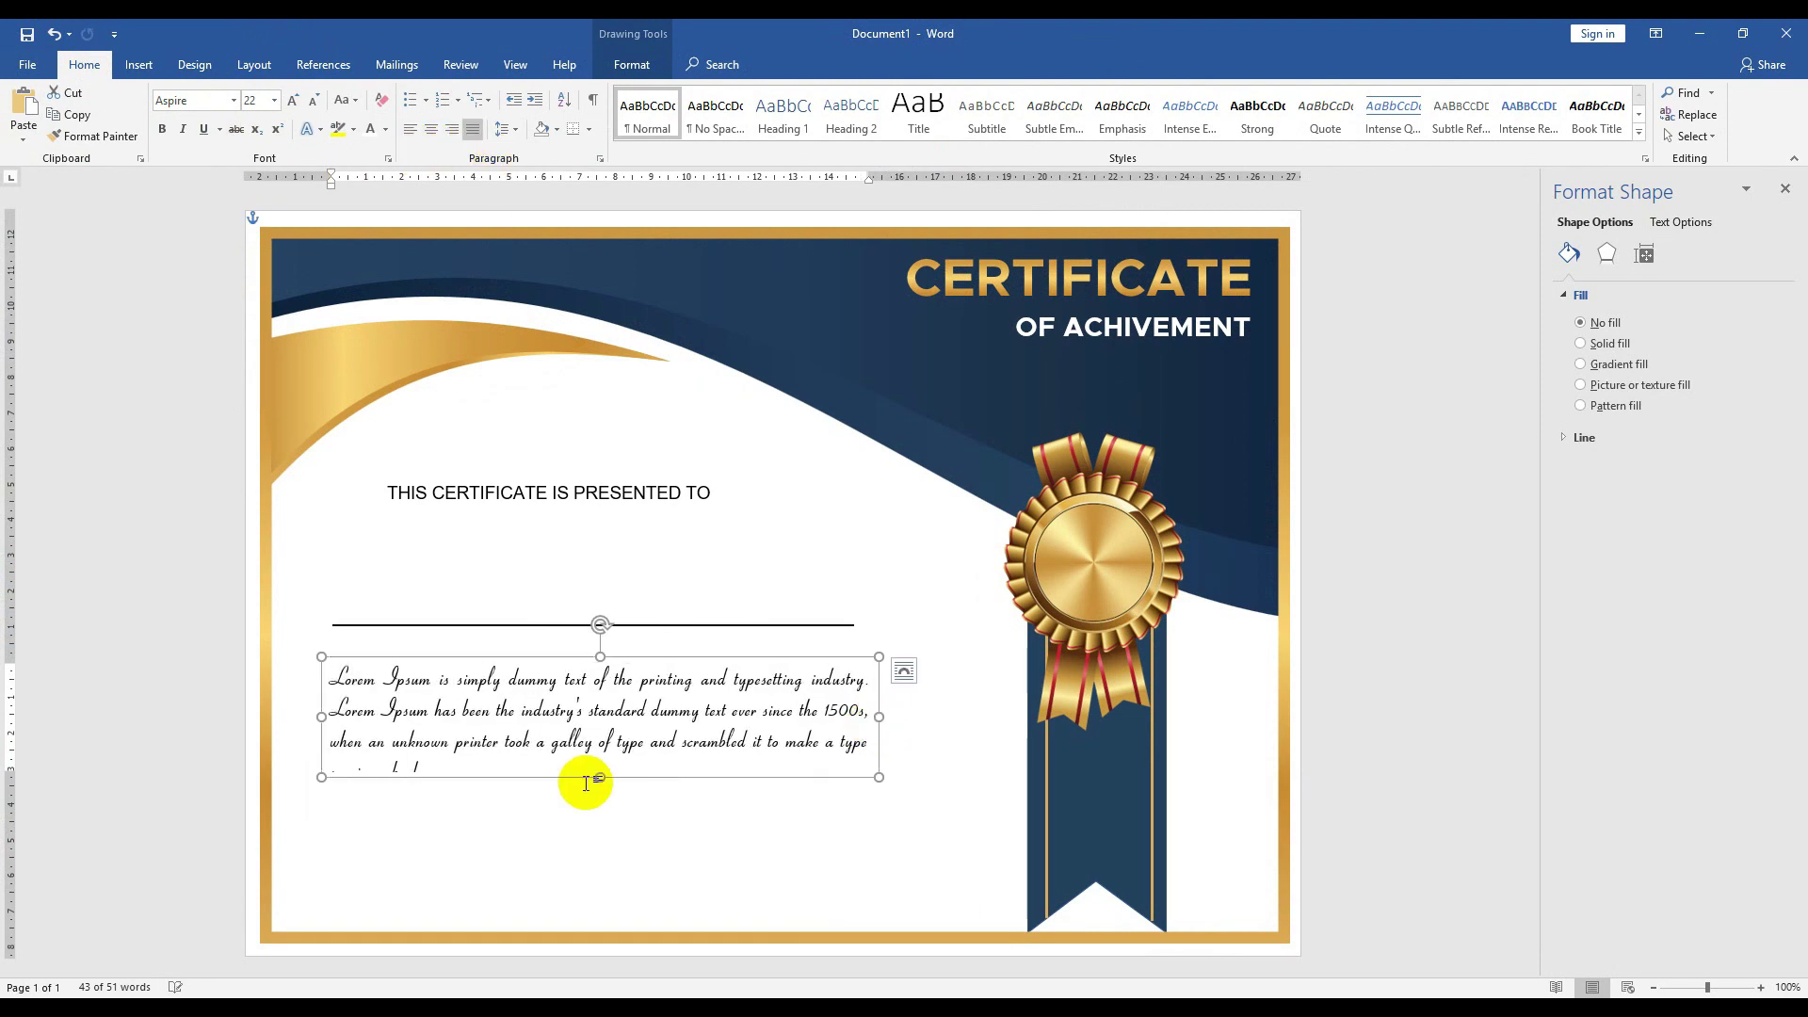
{"action": "left_click_drag", "start_coordinate": [597, 778], "coordinate": [599, 793]}
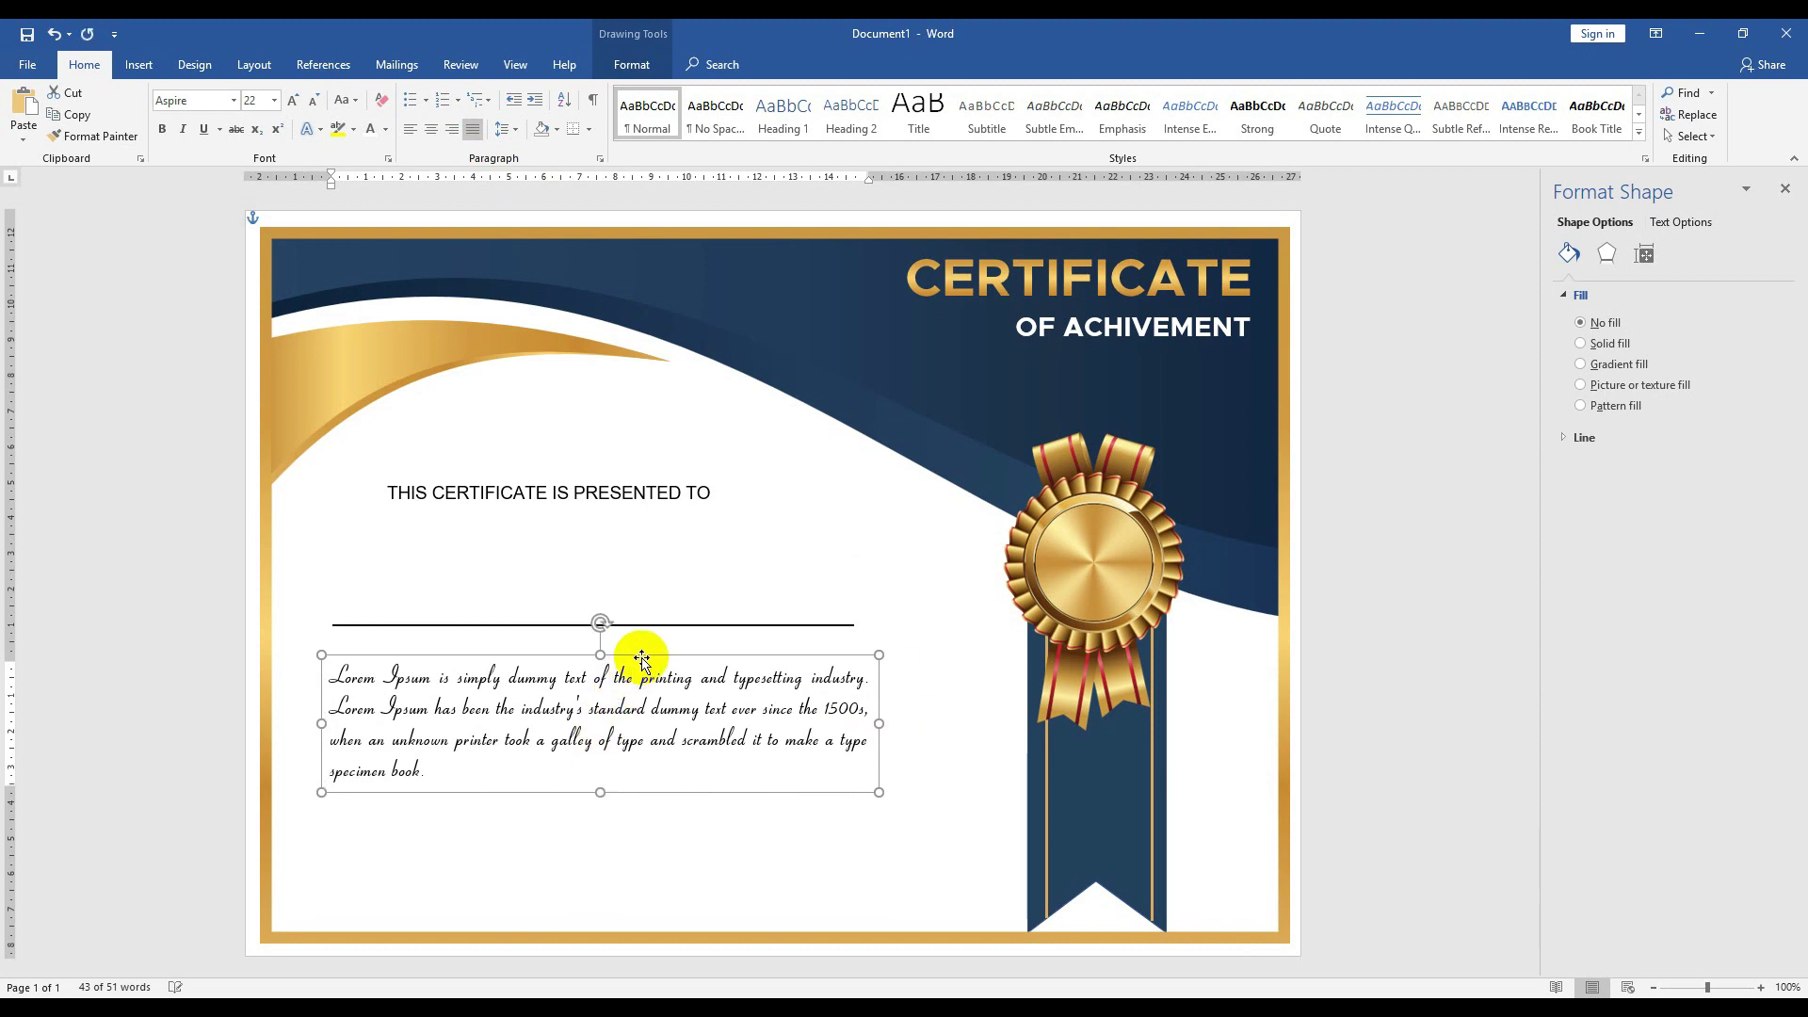
- Nudge the paragraph box up under the line and widen it so the text fits three lines
{"action": "key", "text": "Up"}
{"action": "key", "text": "Up"}
{"action": "key", "text": "Up"}
{"action": "key", "text": "ctrl+Up"}
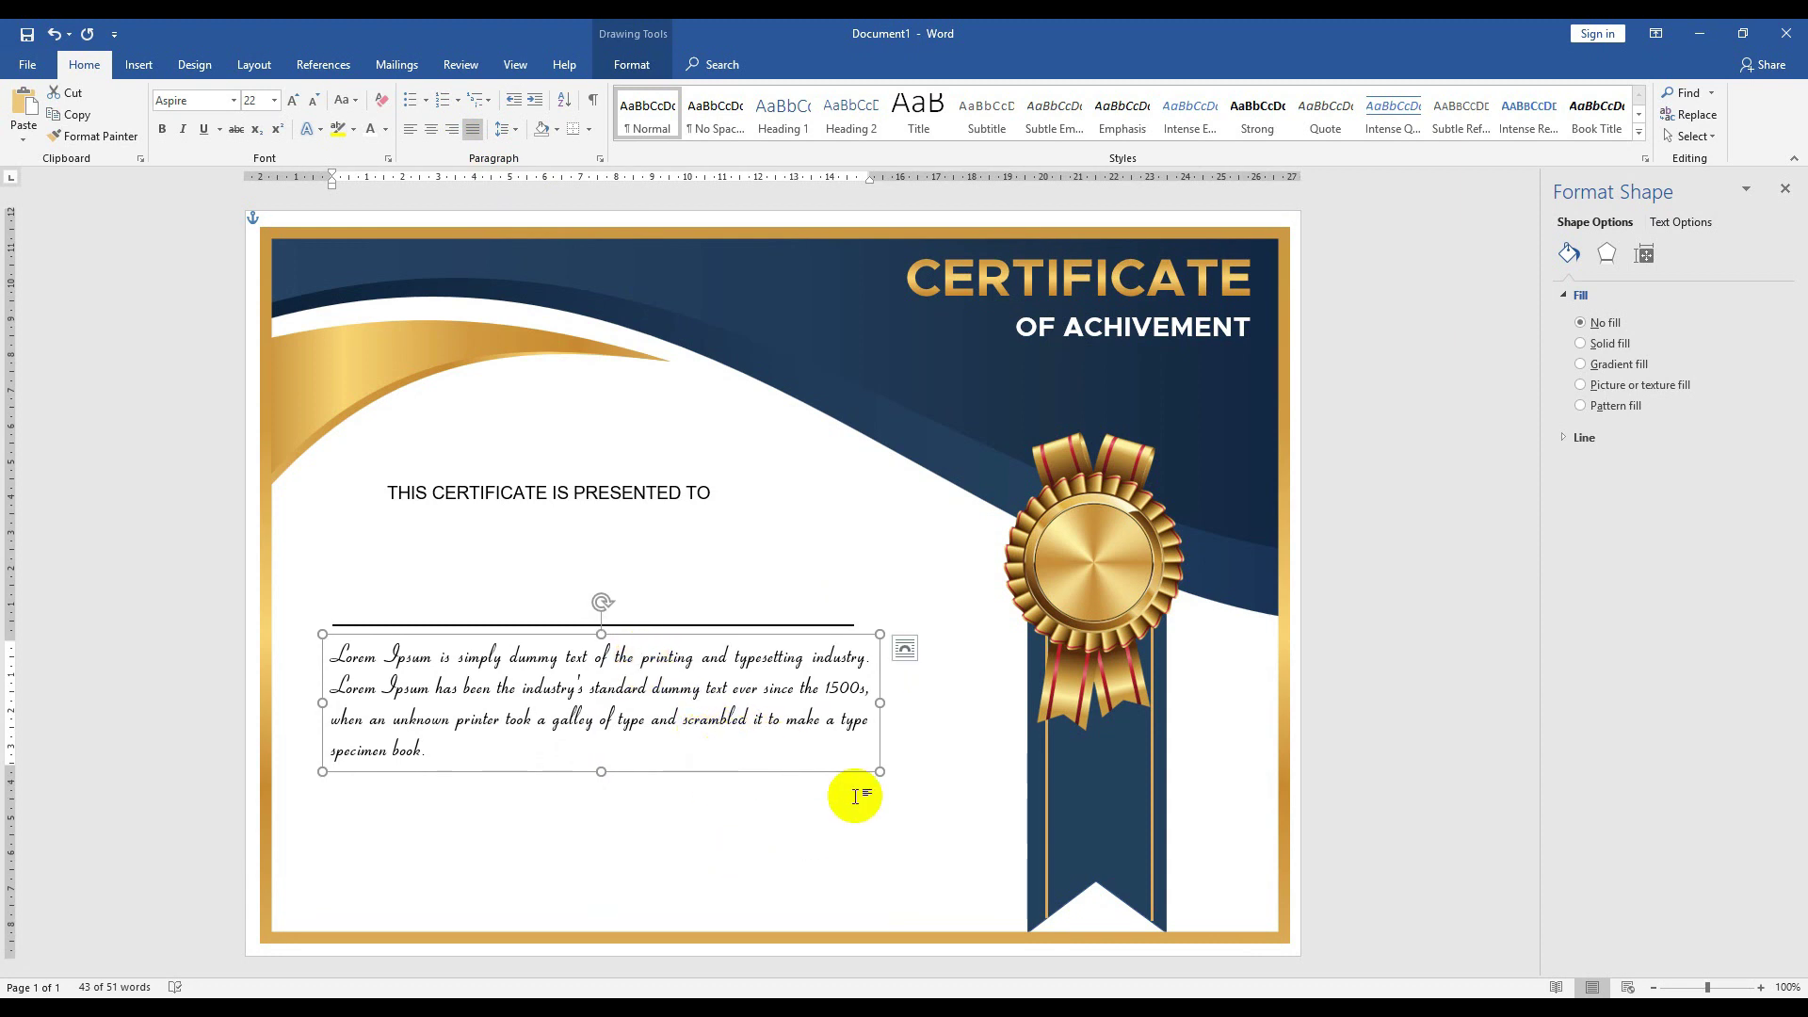
{"action": "left_click_drag", "start_coordinate": [880, 702], "coordinate": [916, 704]}
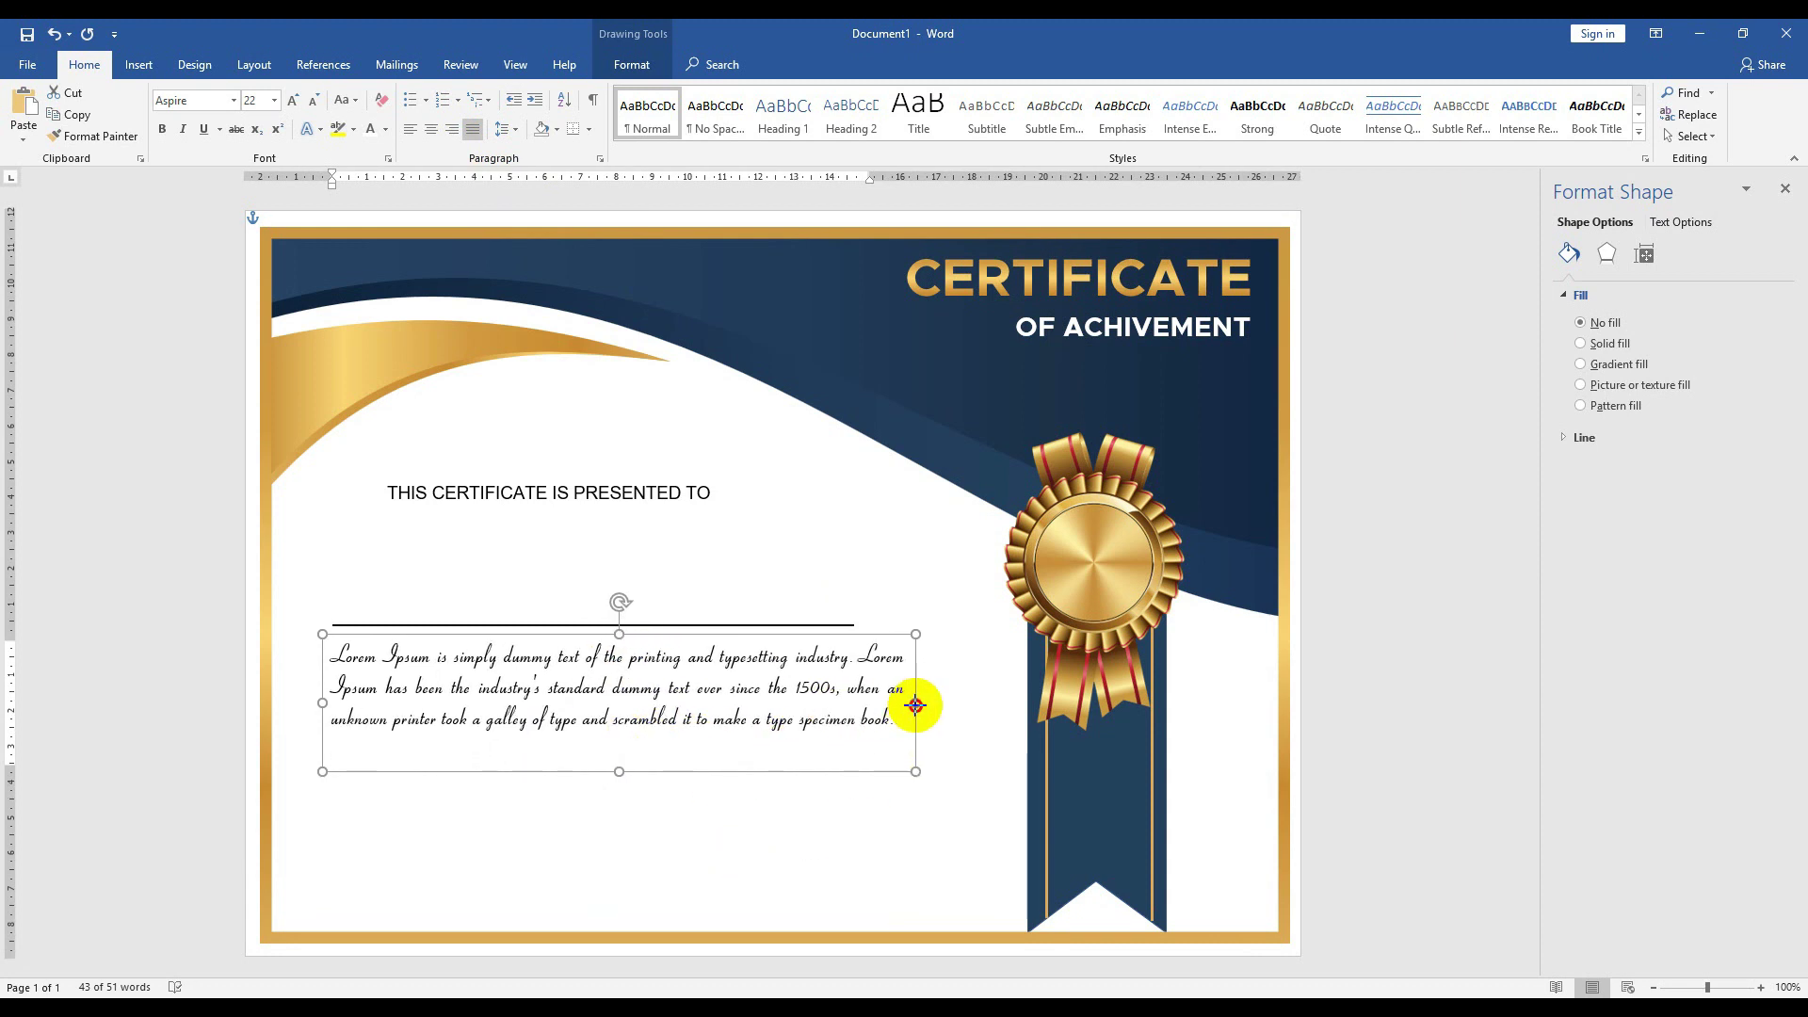
{"action": "key", "text": "Left"}
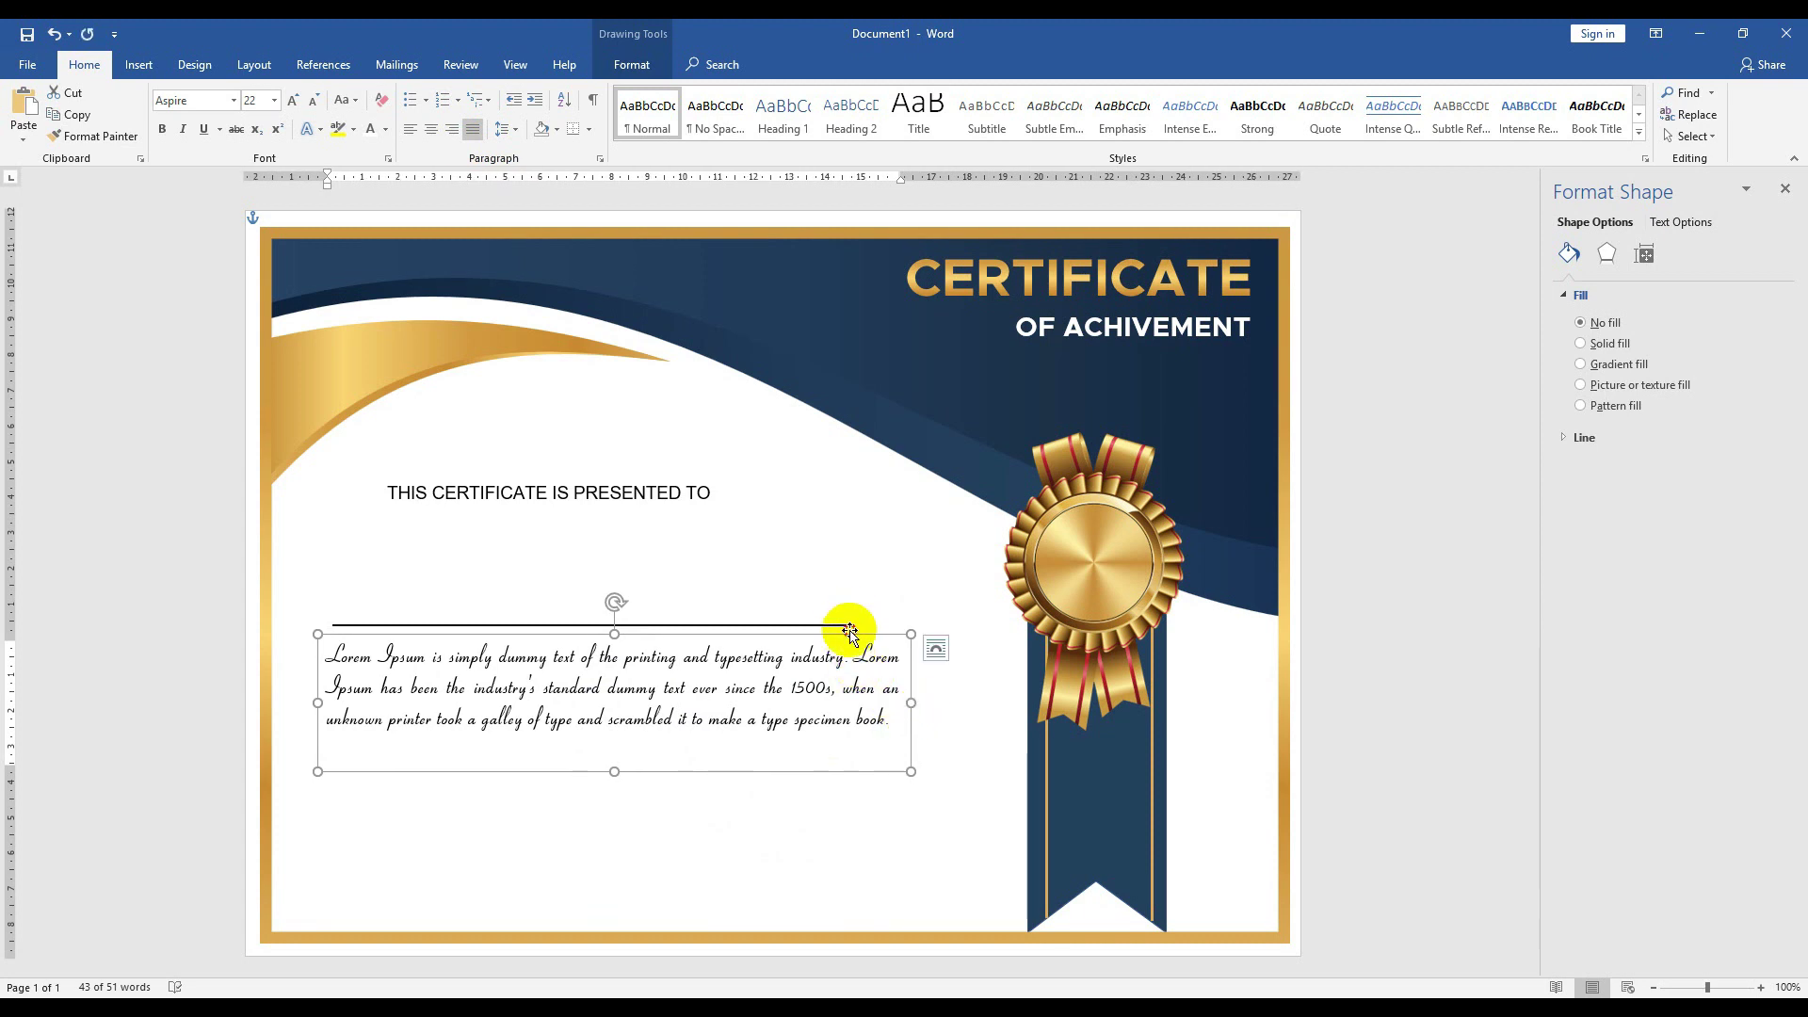
{"action": "left_click", "coordinate": [849, 626]}
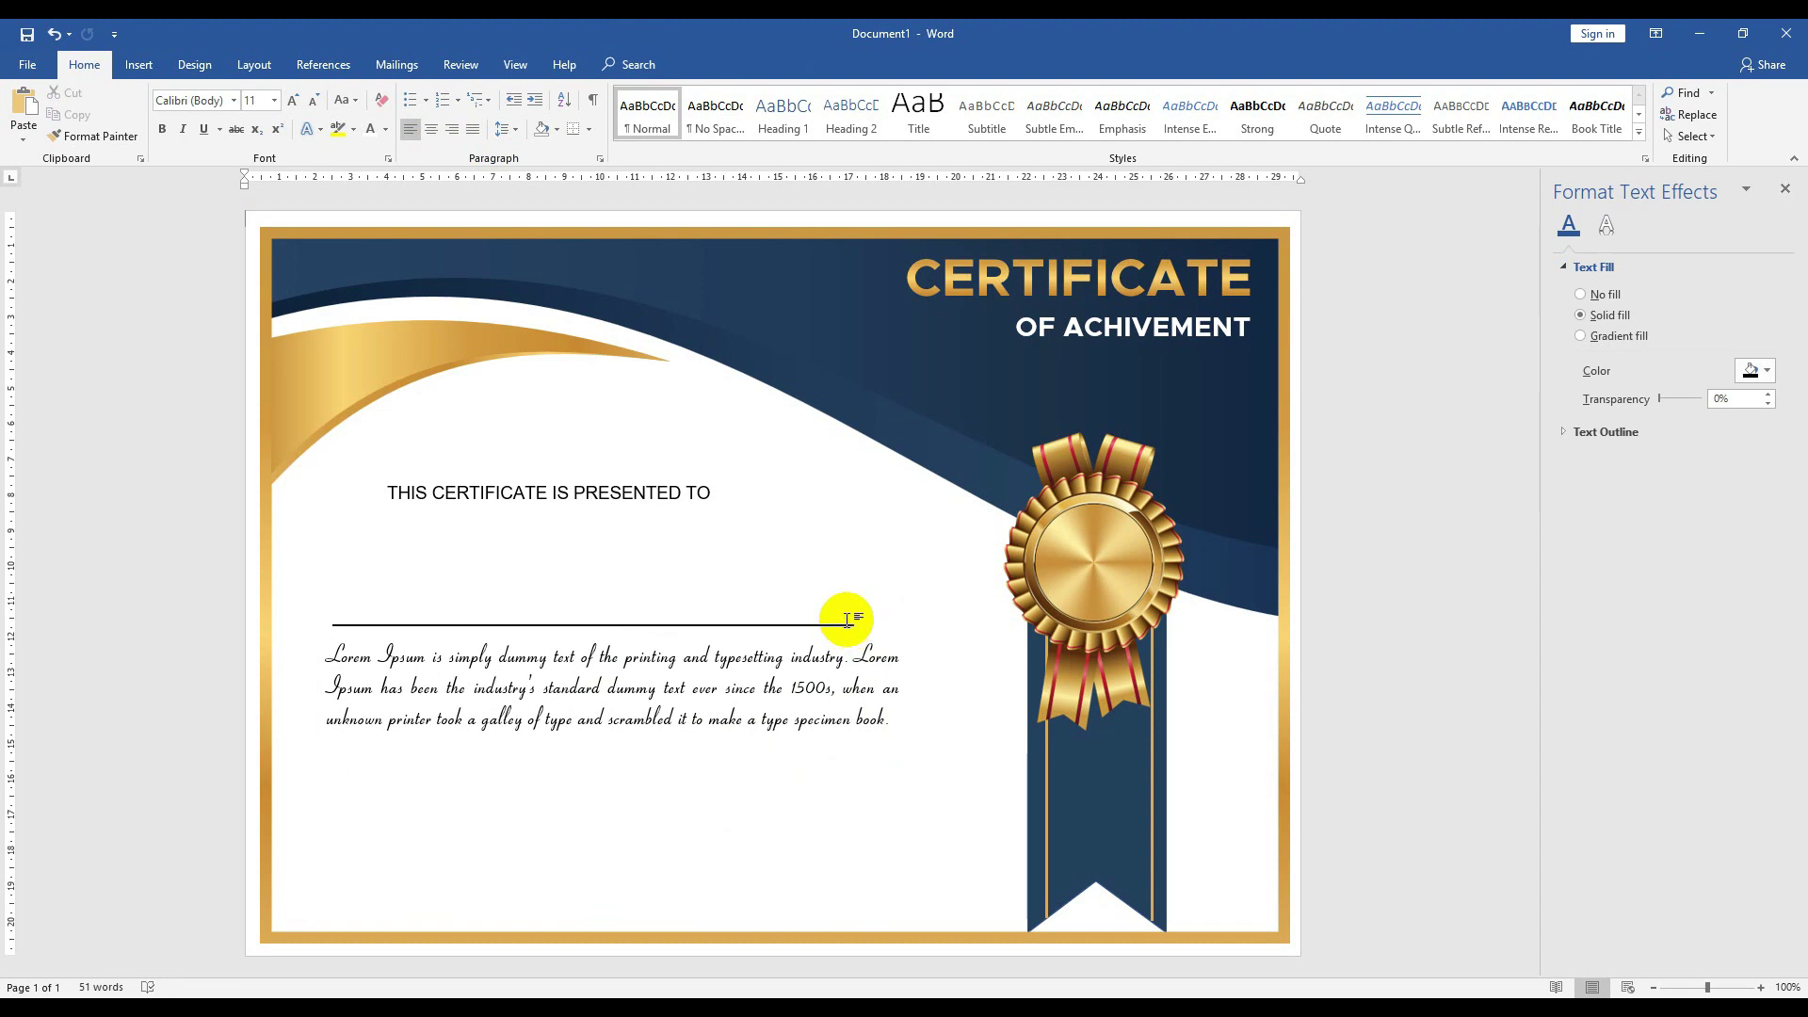
- Lengthen the black line so its right end matches the paragraph's right edge
{"action": "scroll", "coordinate": [849, 622], "scroll_direction": "up", "scroll_amount": 4, "text": "ctrl"}
{"action": "scroll", "coordinate": [832, 651], "scroll_direction": "up", "scroll_amount": 2, "text": "ctrl"}
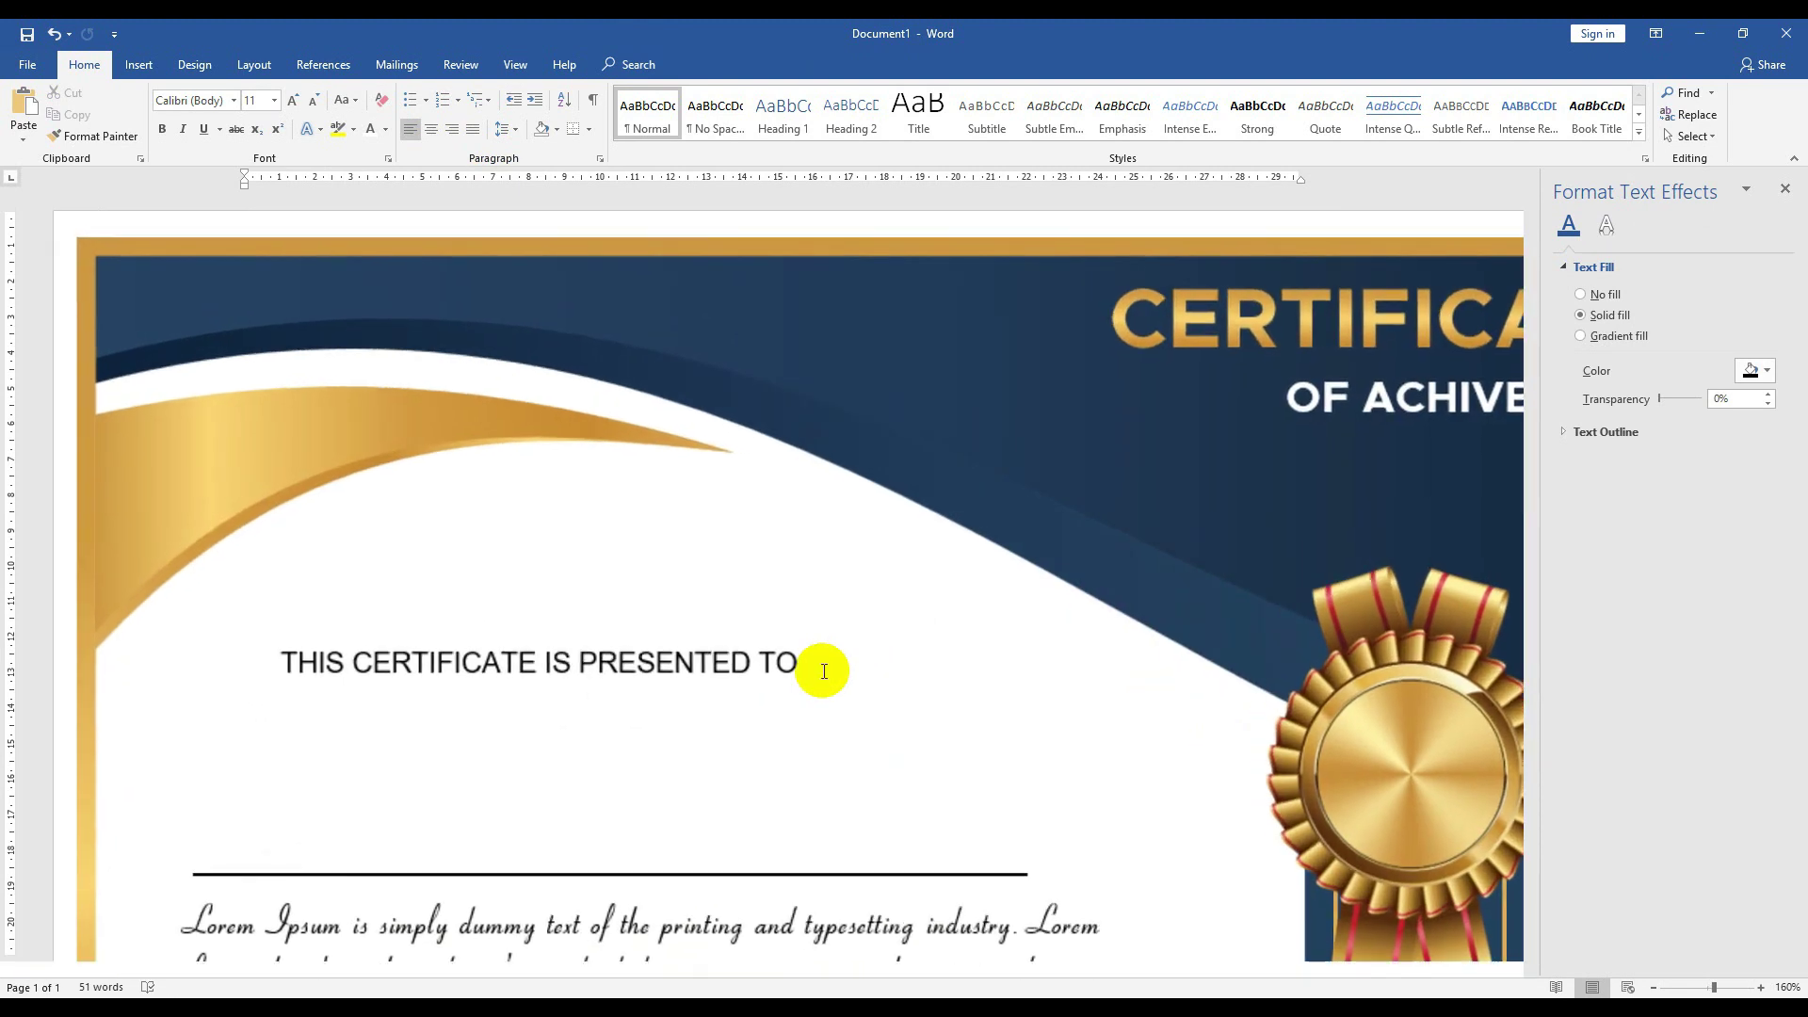
{"action": "scroll", "coordinate": [820, 667], "scroll_direction": "down", "scroll_amount": 3}
{"action": "scroll", "coordinate": [820, 715], "scroll_direction": "down", "scroll_amount": 1}
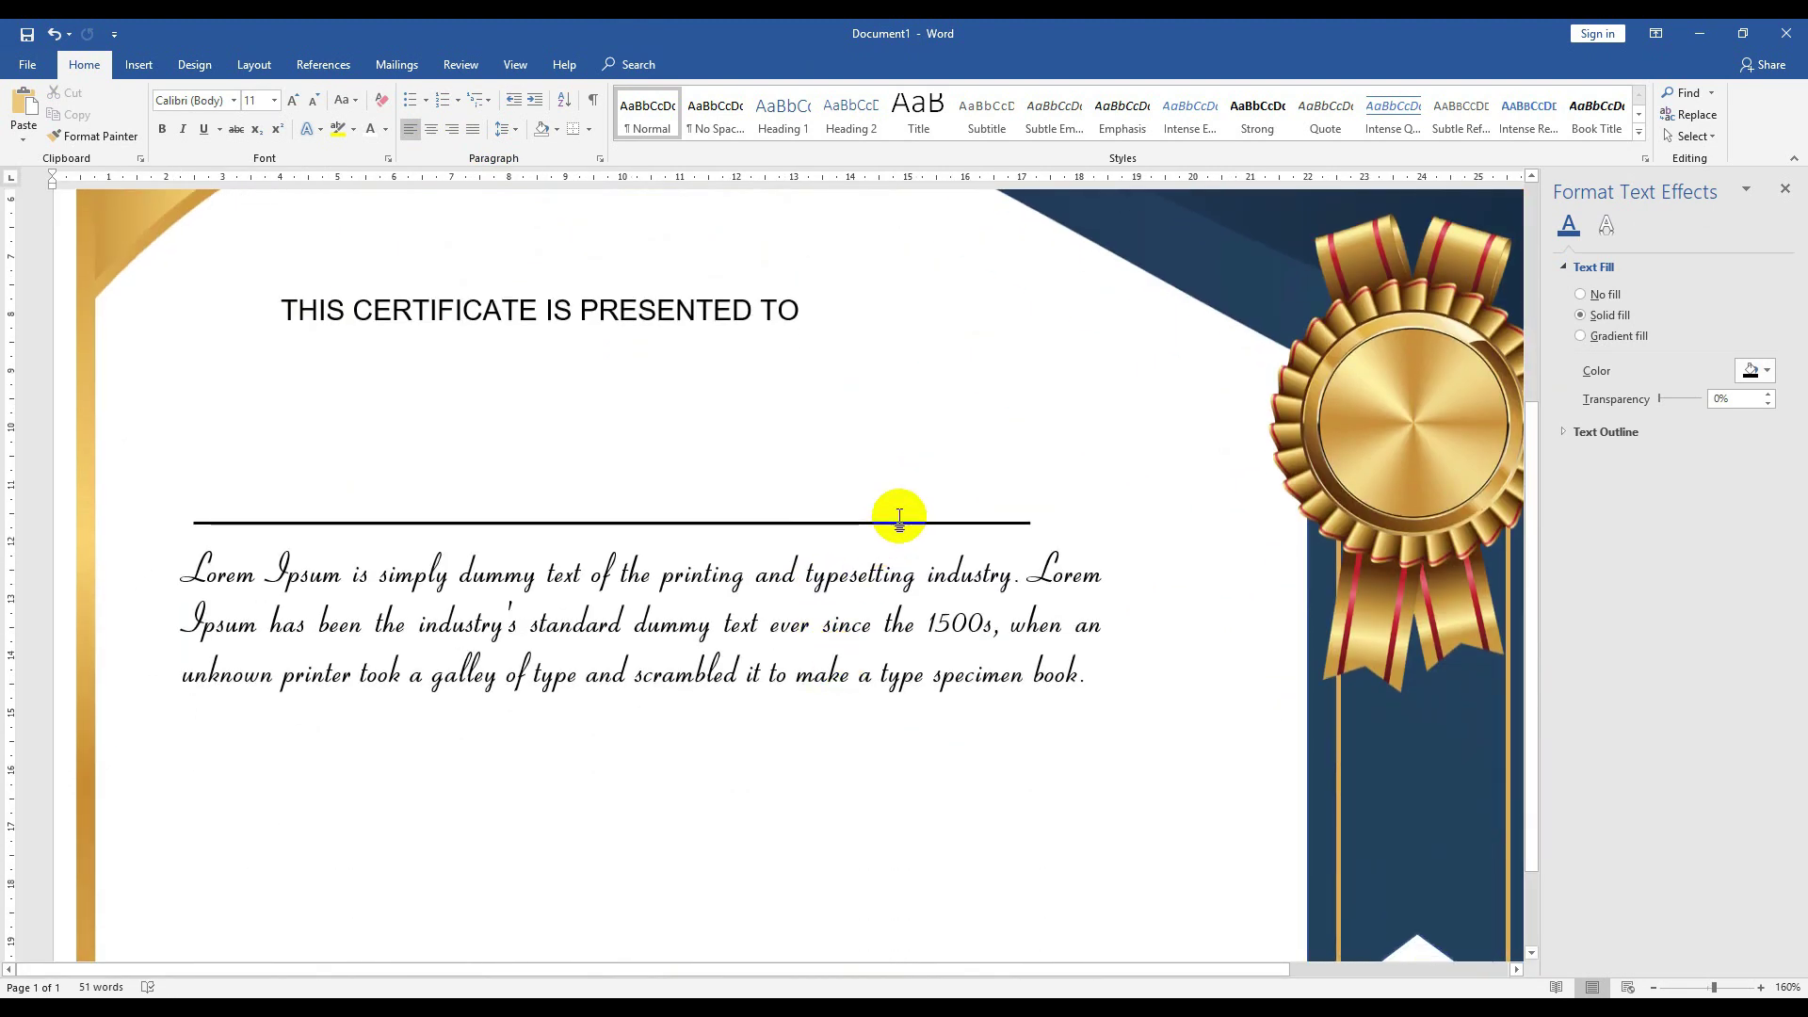
{"action": "left_click", "coordinate": [899, 520]}
{"action": "scroll", "coordinate": [586, 412], "scroll_direction": "down", "scroll_amount": 2, "text": "ctrl"}
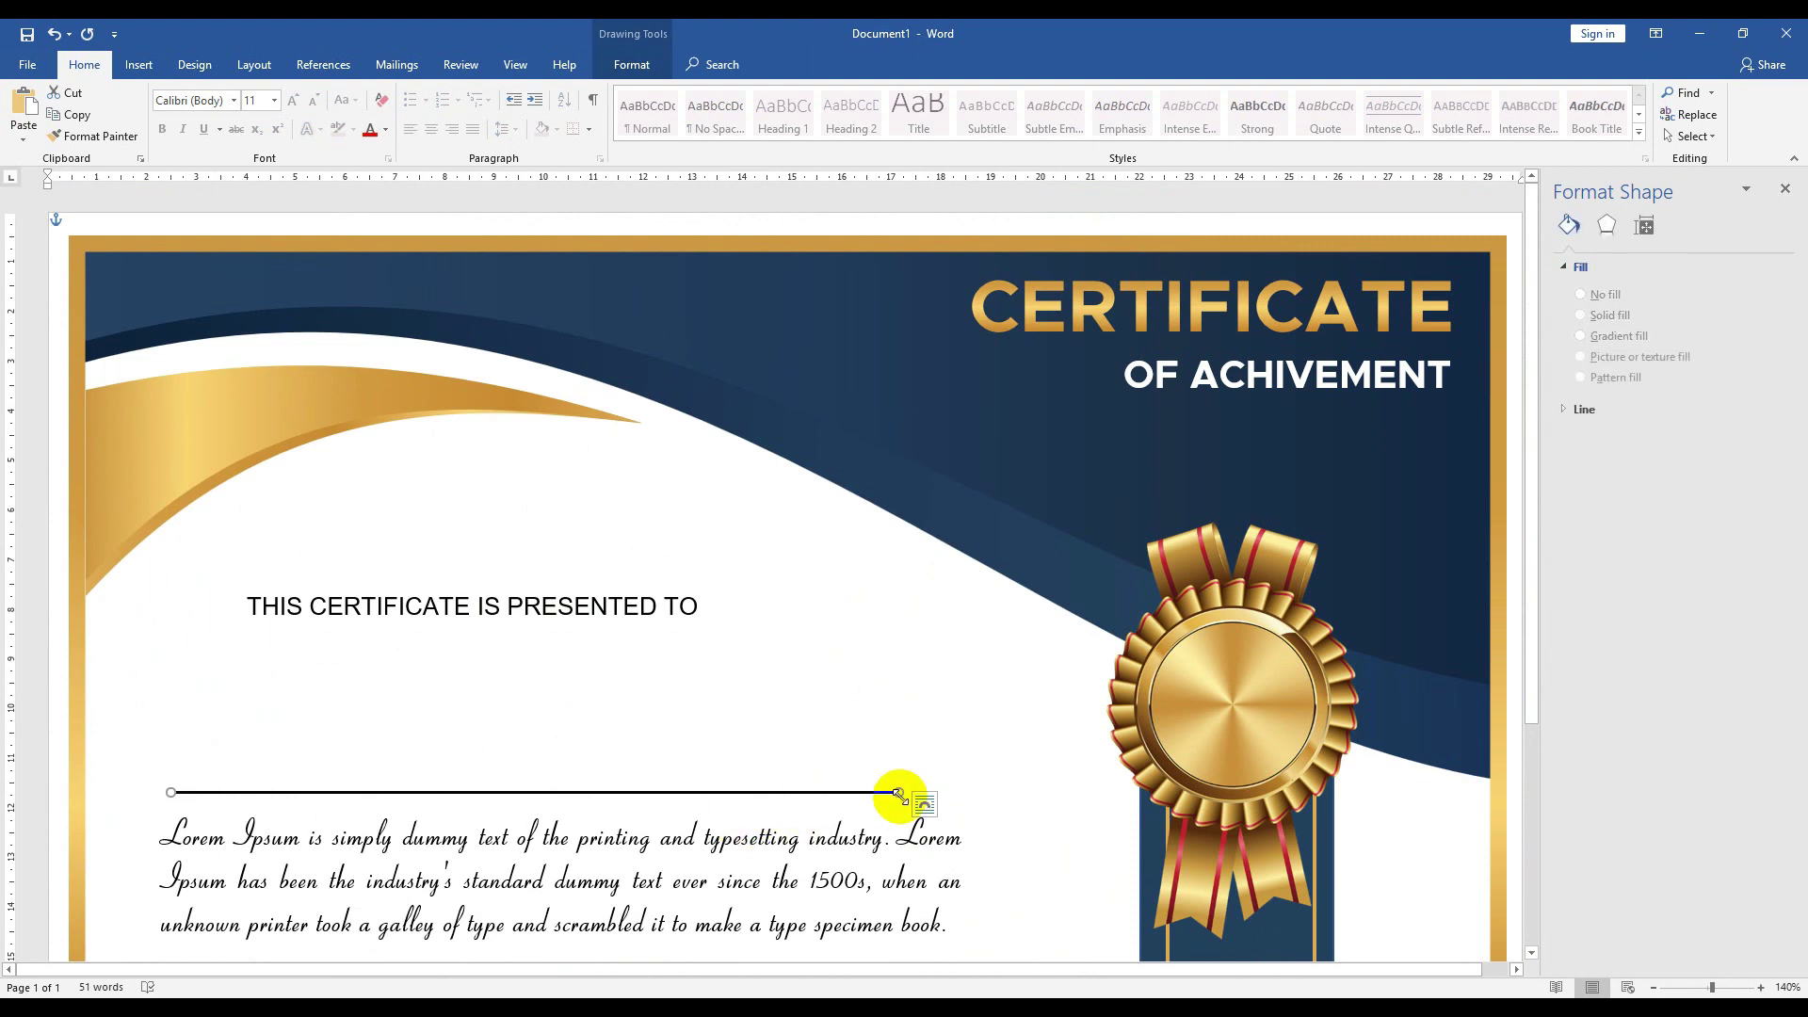
{"action": "left_click_drag", "start_coordinate": [899, 796], "coordinate": [937, 794]}
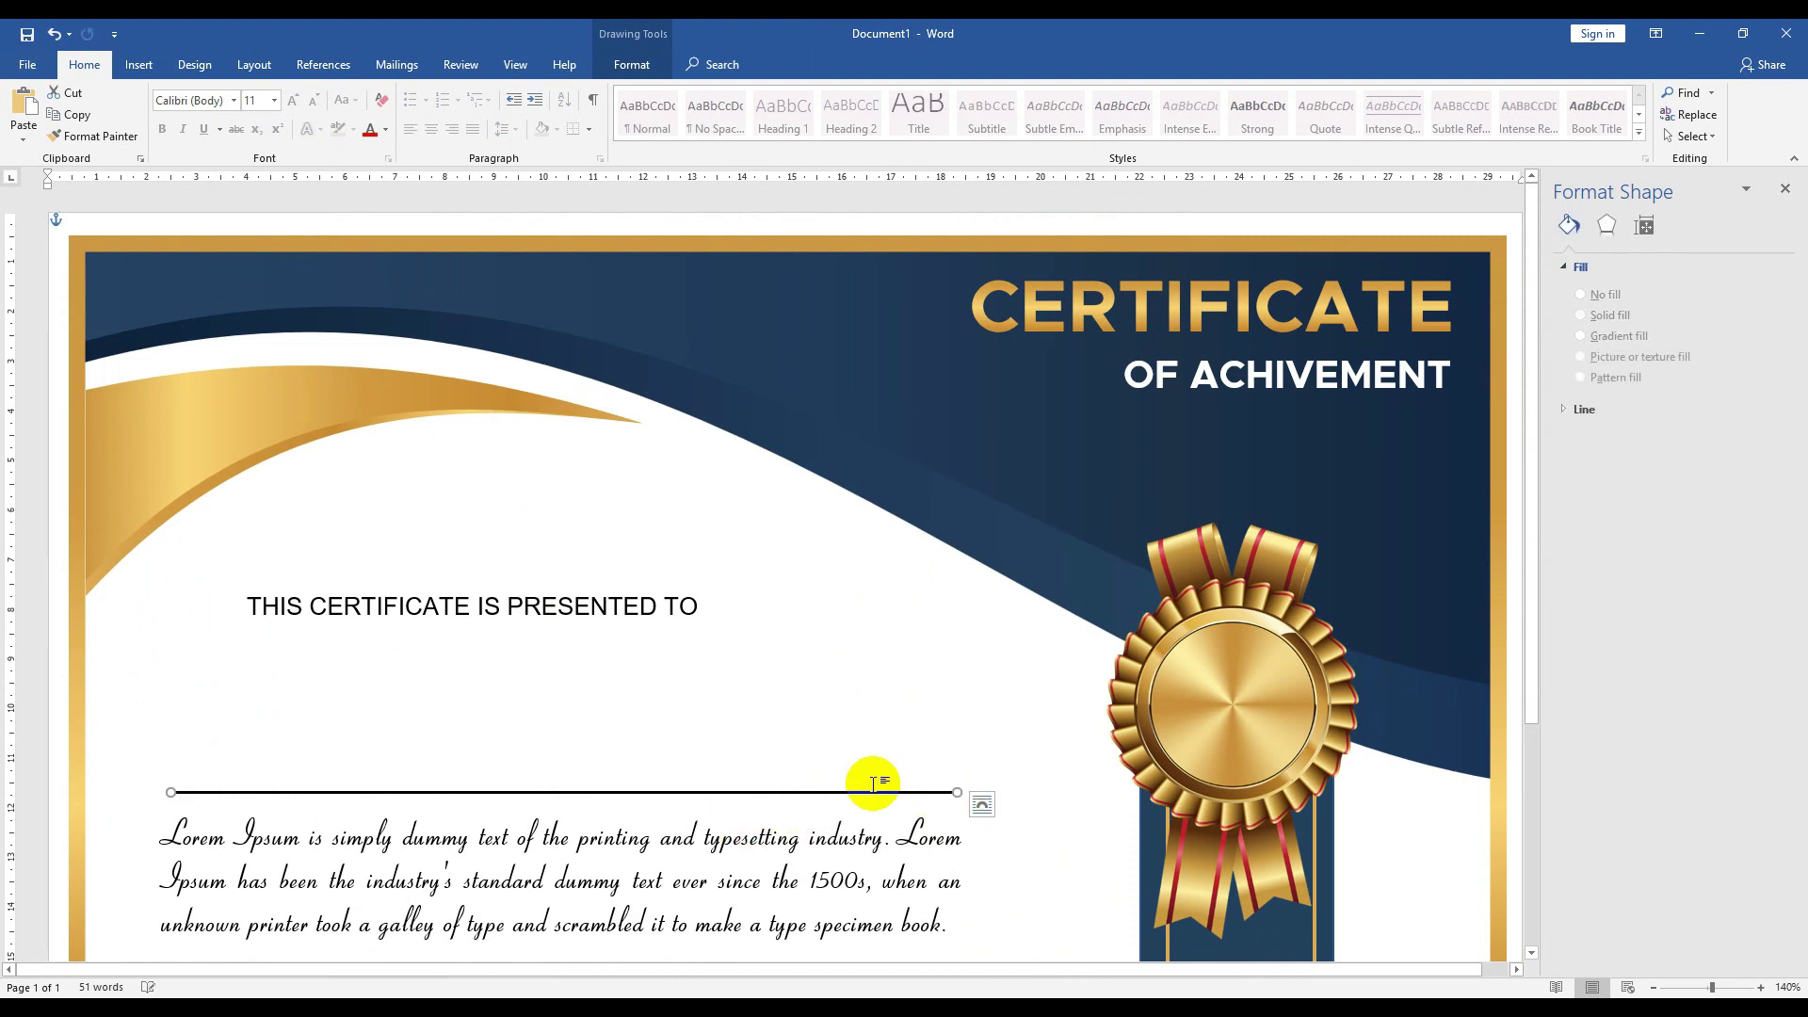
{"action": "scroll", "coordinate": [863, 783], "scroll_direction": "down", "scroll_amount": 7, "text": "ctrl"}
{"action": "left_click", "coordinate": [1296, 717]}
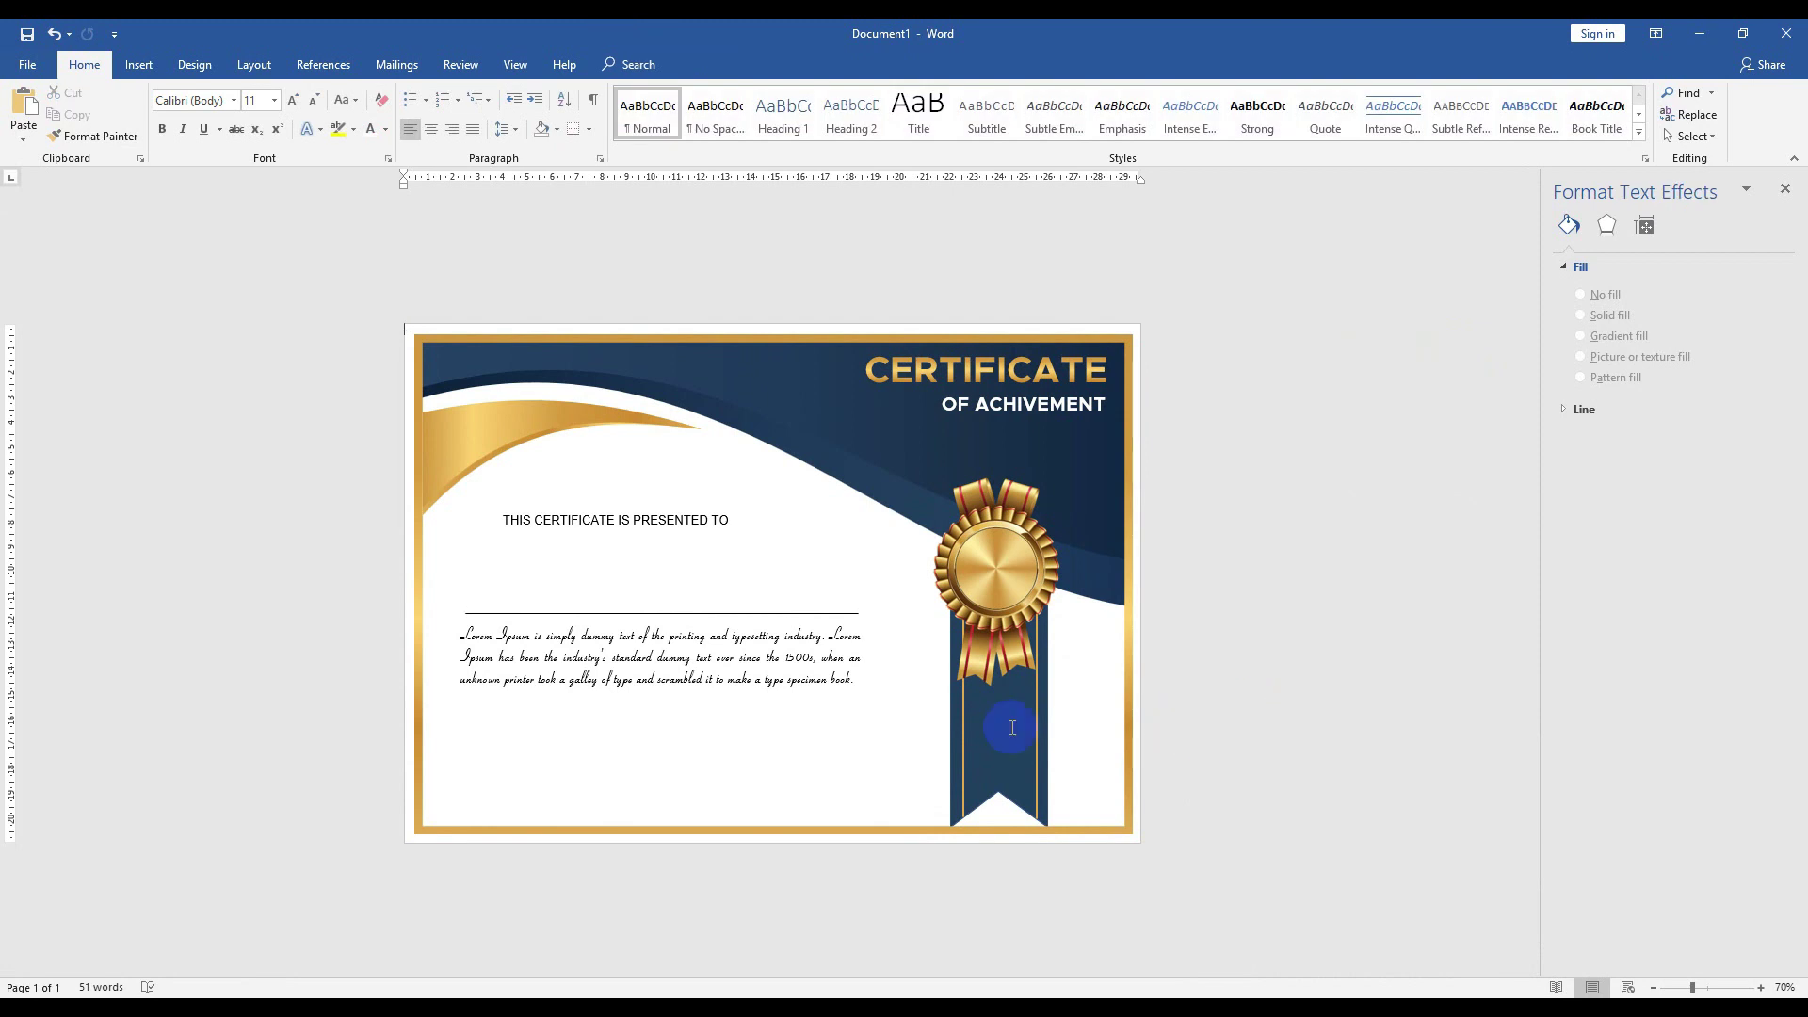
{"action": "scroll", "coordinate": [767, 646], "scroll_direction": "up", "scroll_amount": 1, "text": "ctrl"}
{"action": "scroll", "coordinate": [436, 525], "scroll_direction": "up", "scroll_amount": 2, "text": "ctrl"}
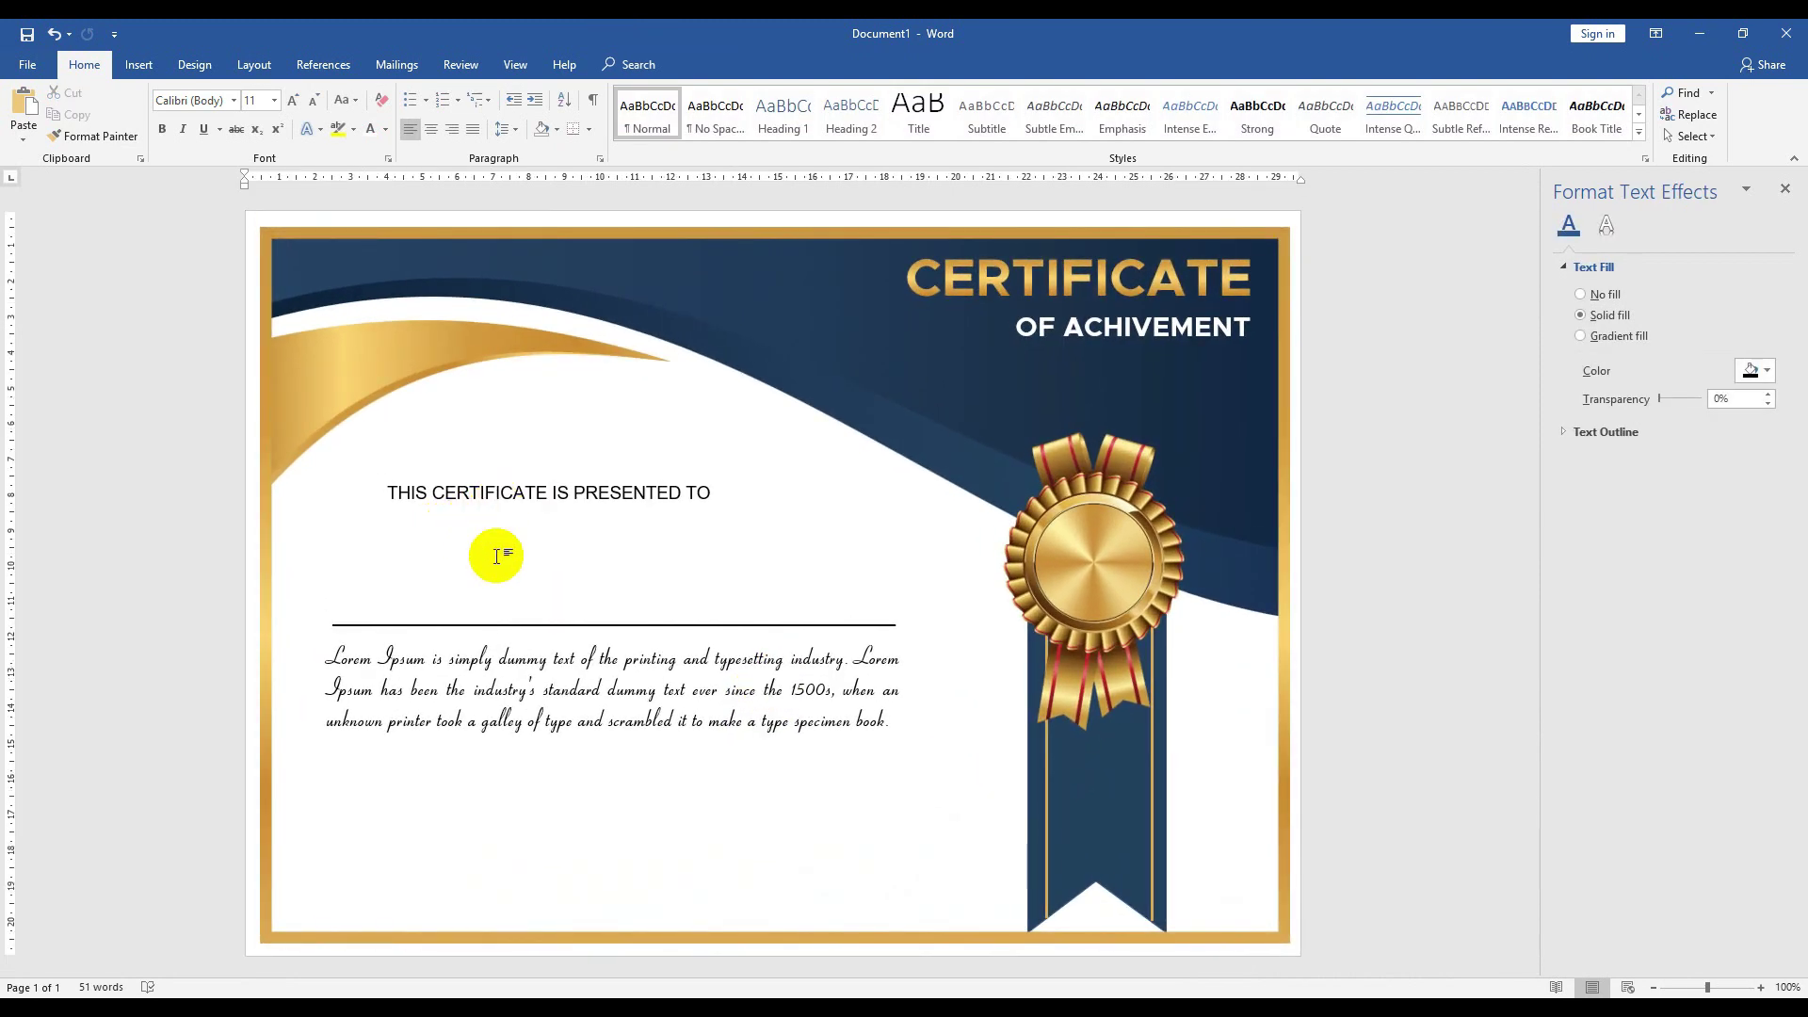
{"action": "left_click", "coordinate": [535, 719]}
- Copy the paragraph box above the line, shorten it, and replace its text with the recipient name
{"action": "left_click_drag", "start_coordinate": [539, 777], "coordinate": [544, 666], "text": "ctrl"}
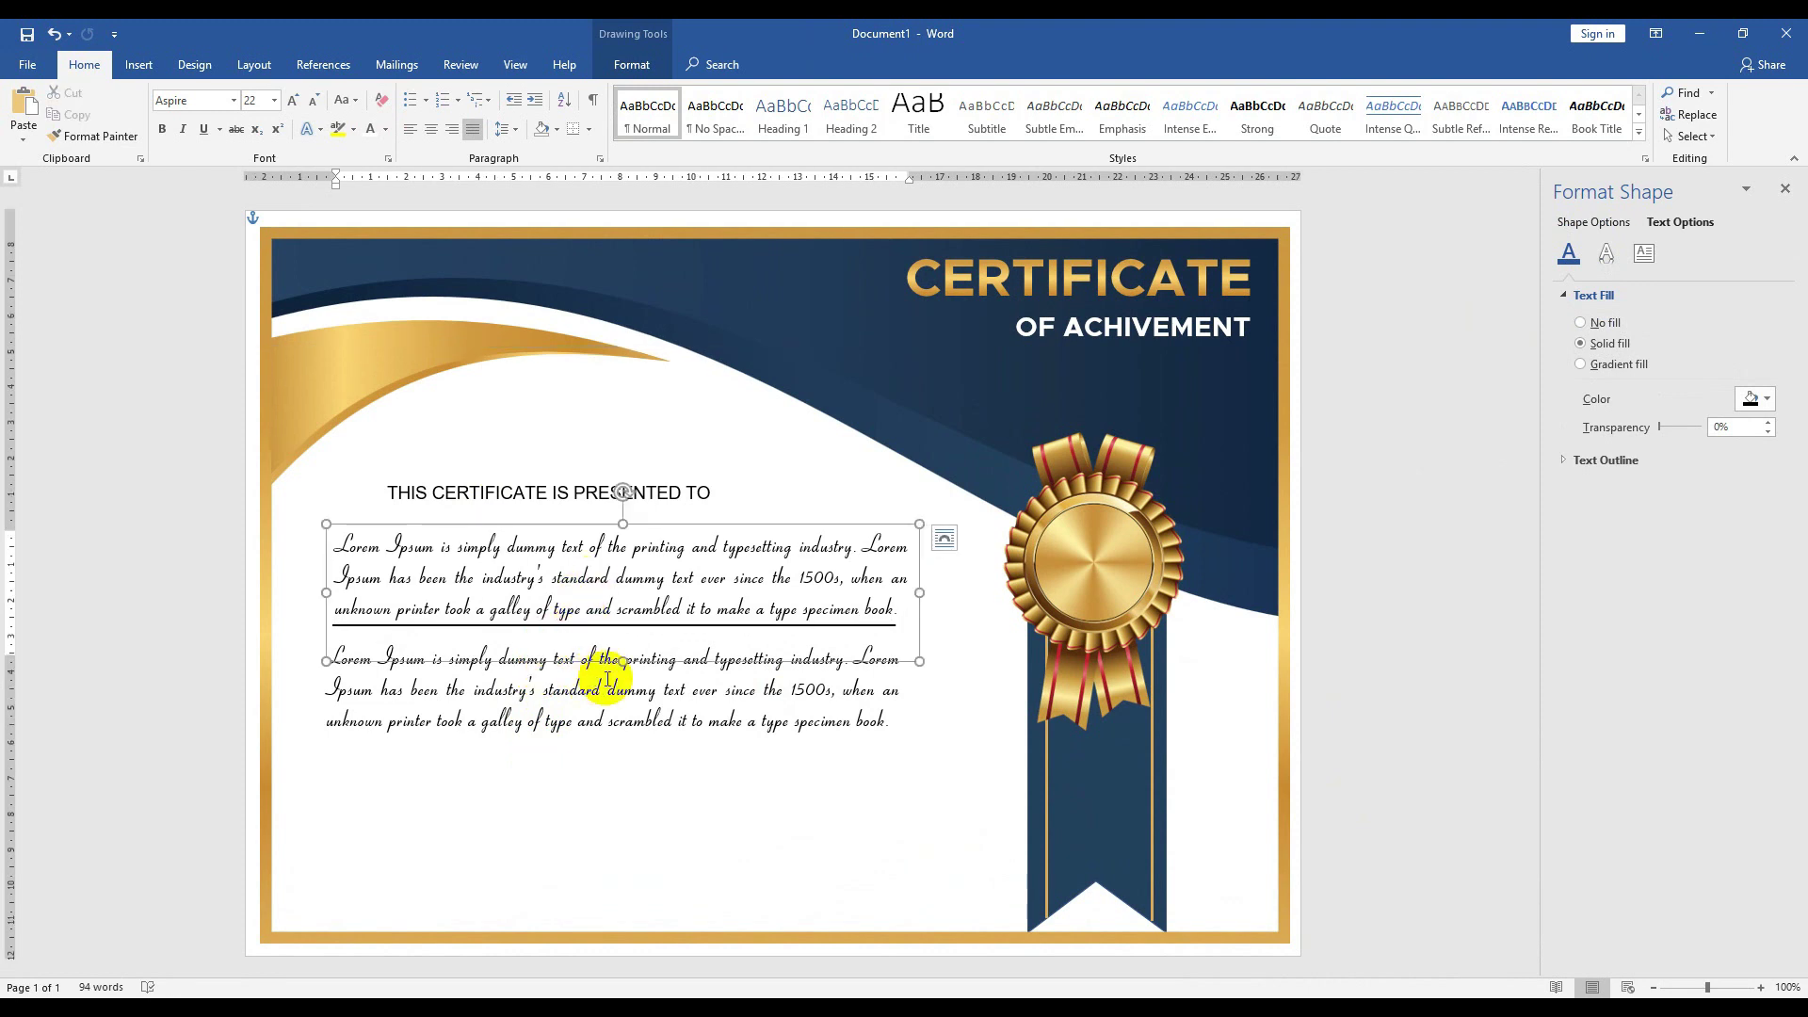
{"action": "left_click_drag", "start_coordinate": [622, 662], "coordinate": [621, 624]}
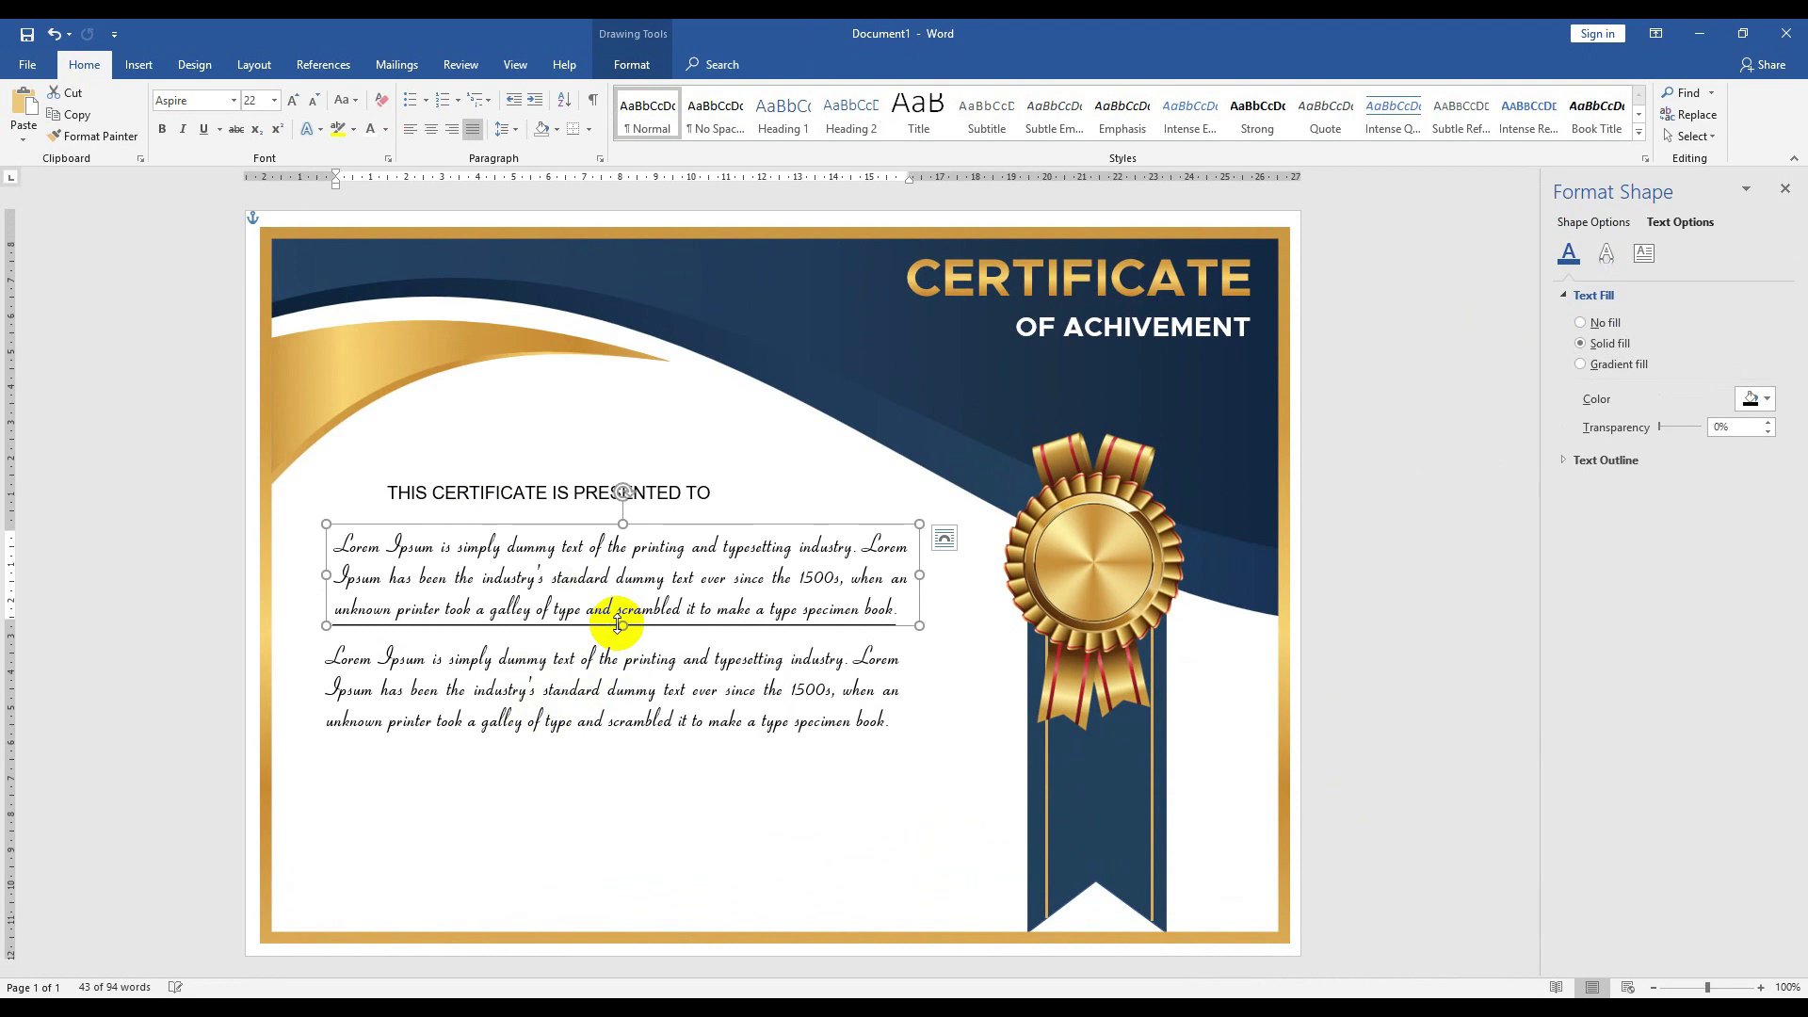
{"action": "left_click", "coordinate": [619, 590]}
{"action": "key", "text": "ctrl+a"}
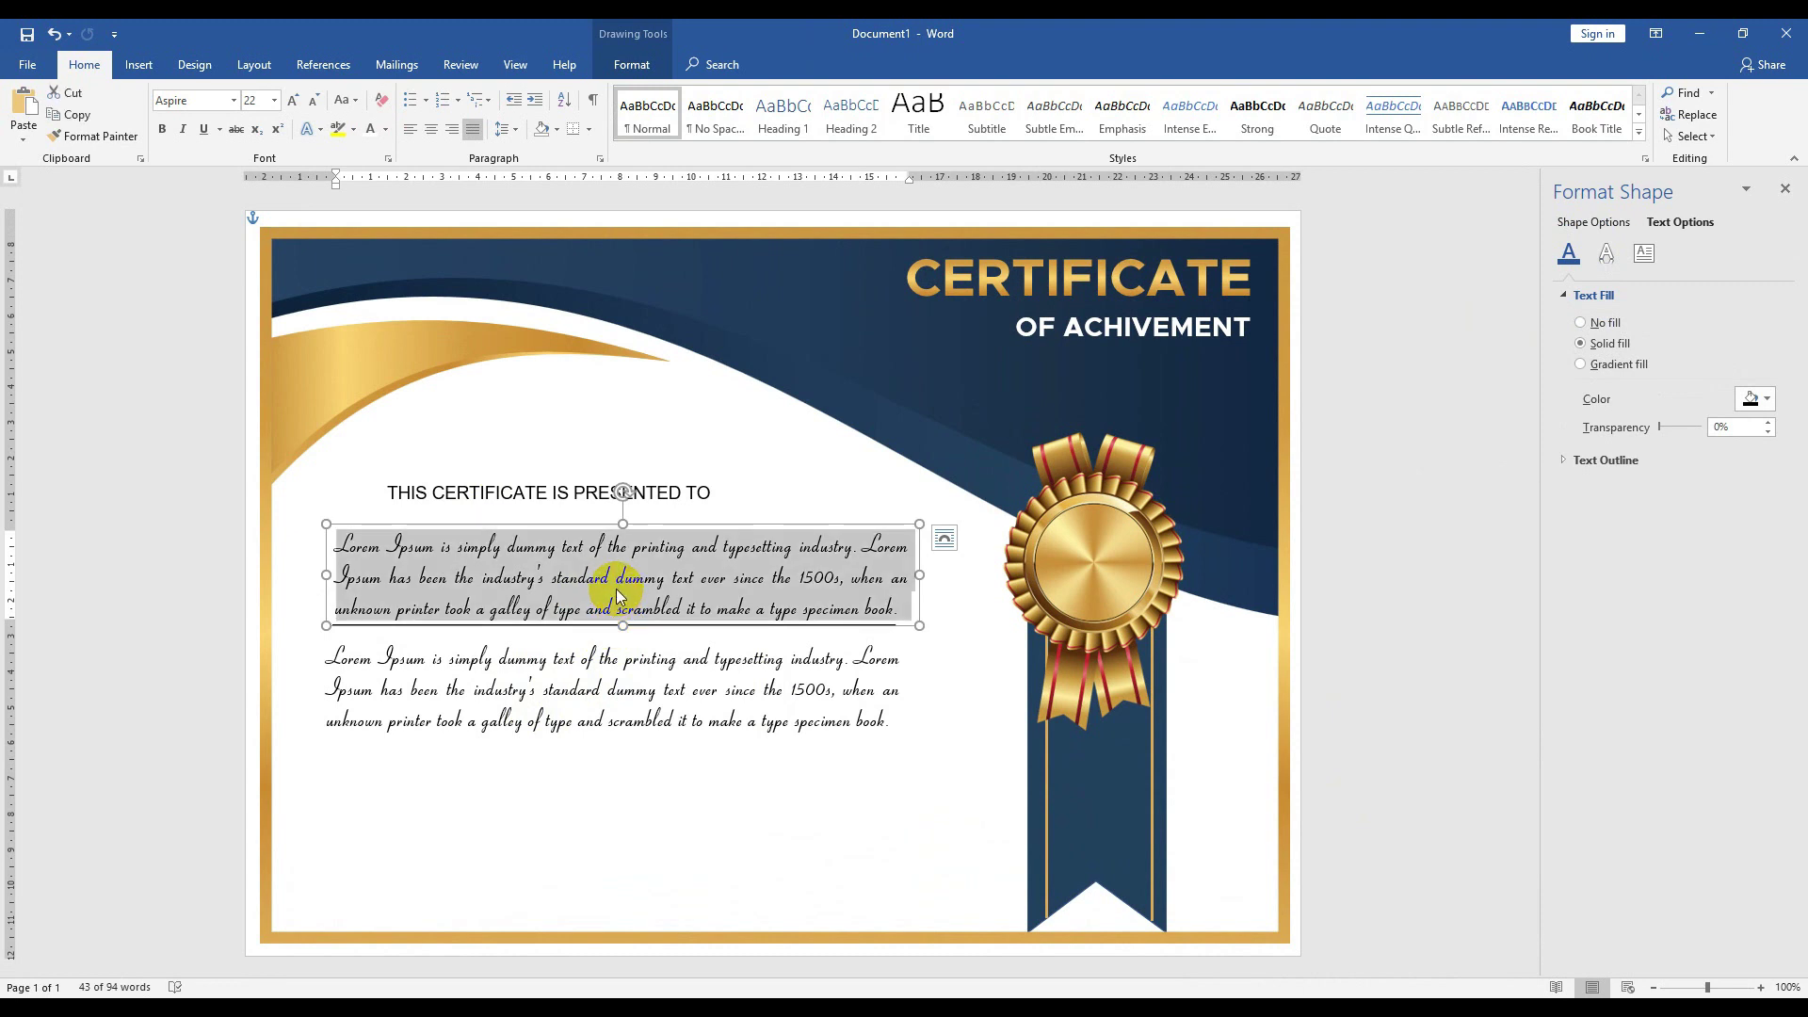
{"action": "key", "text": "Delete"}
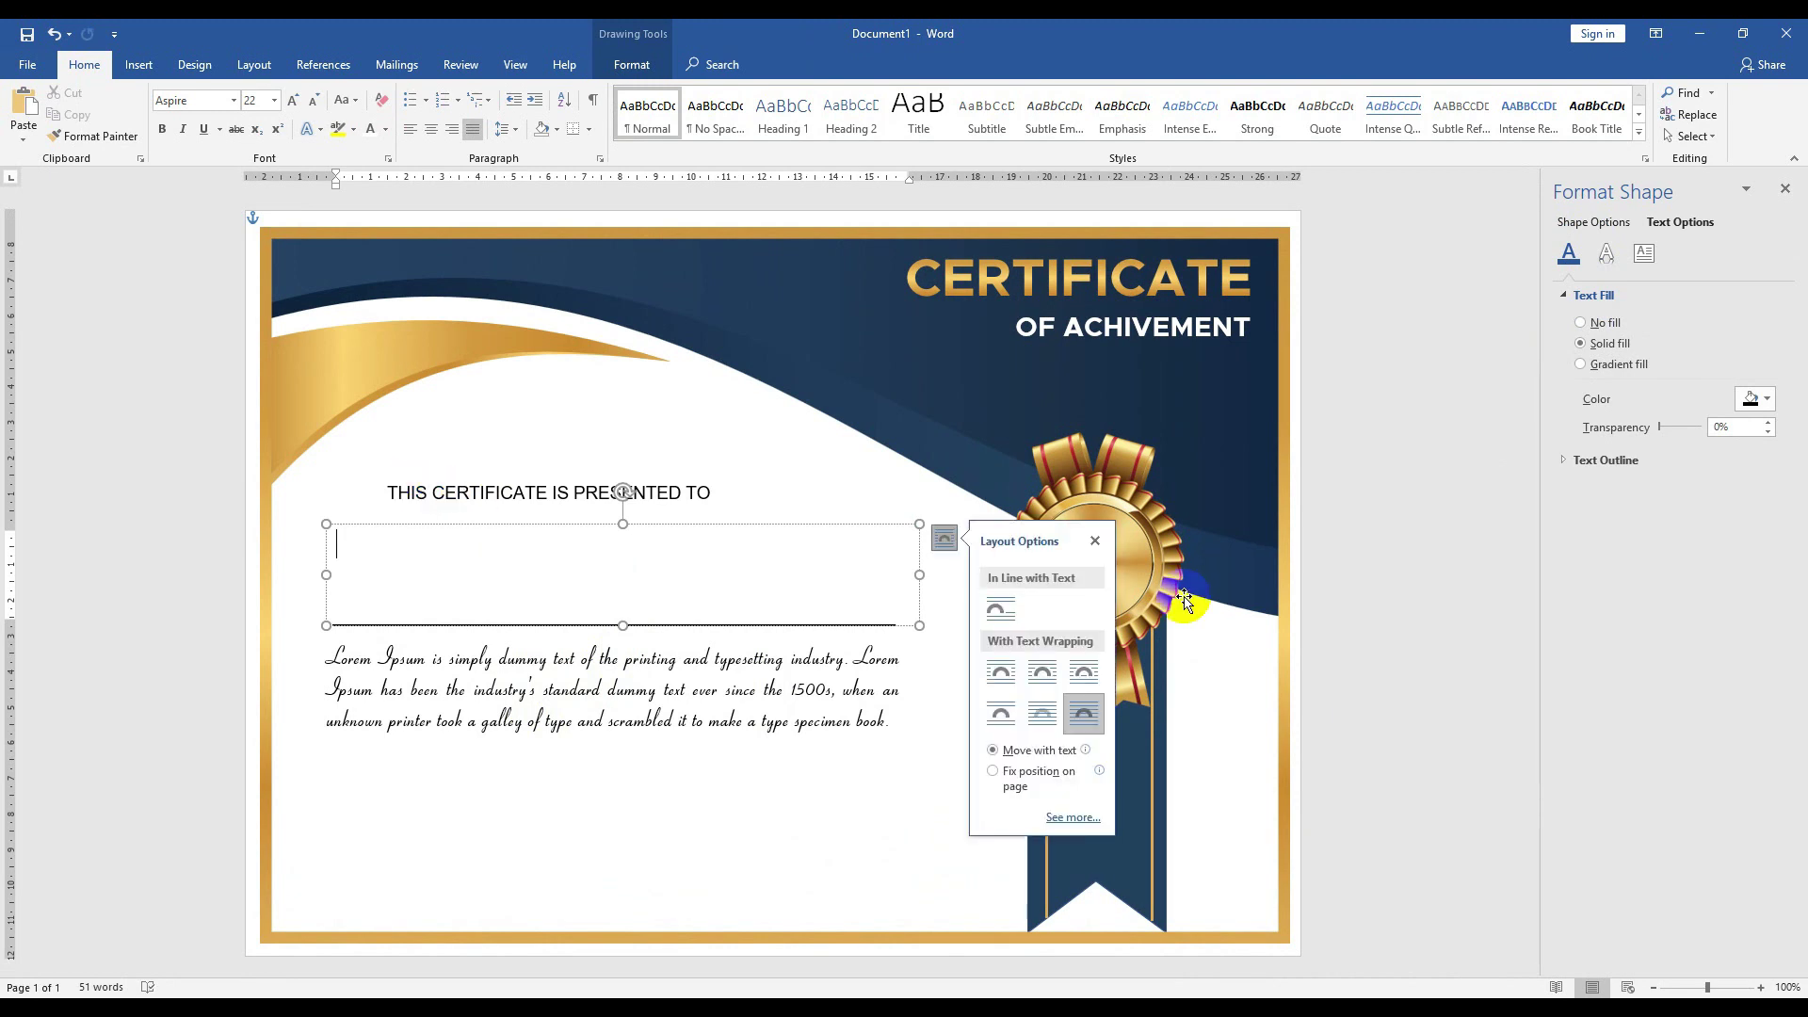
{"action": "left_click", "coordinate": [1095, 544]}
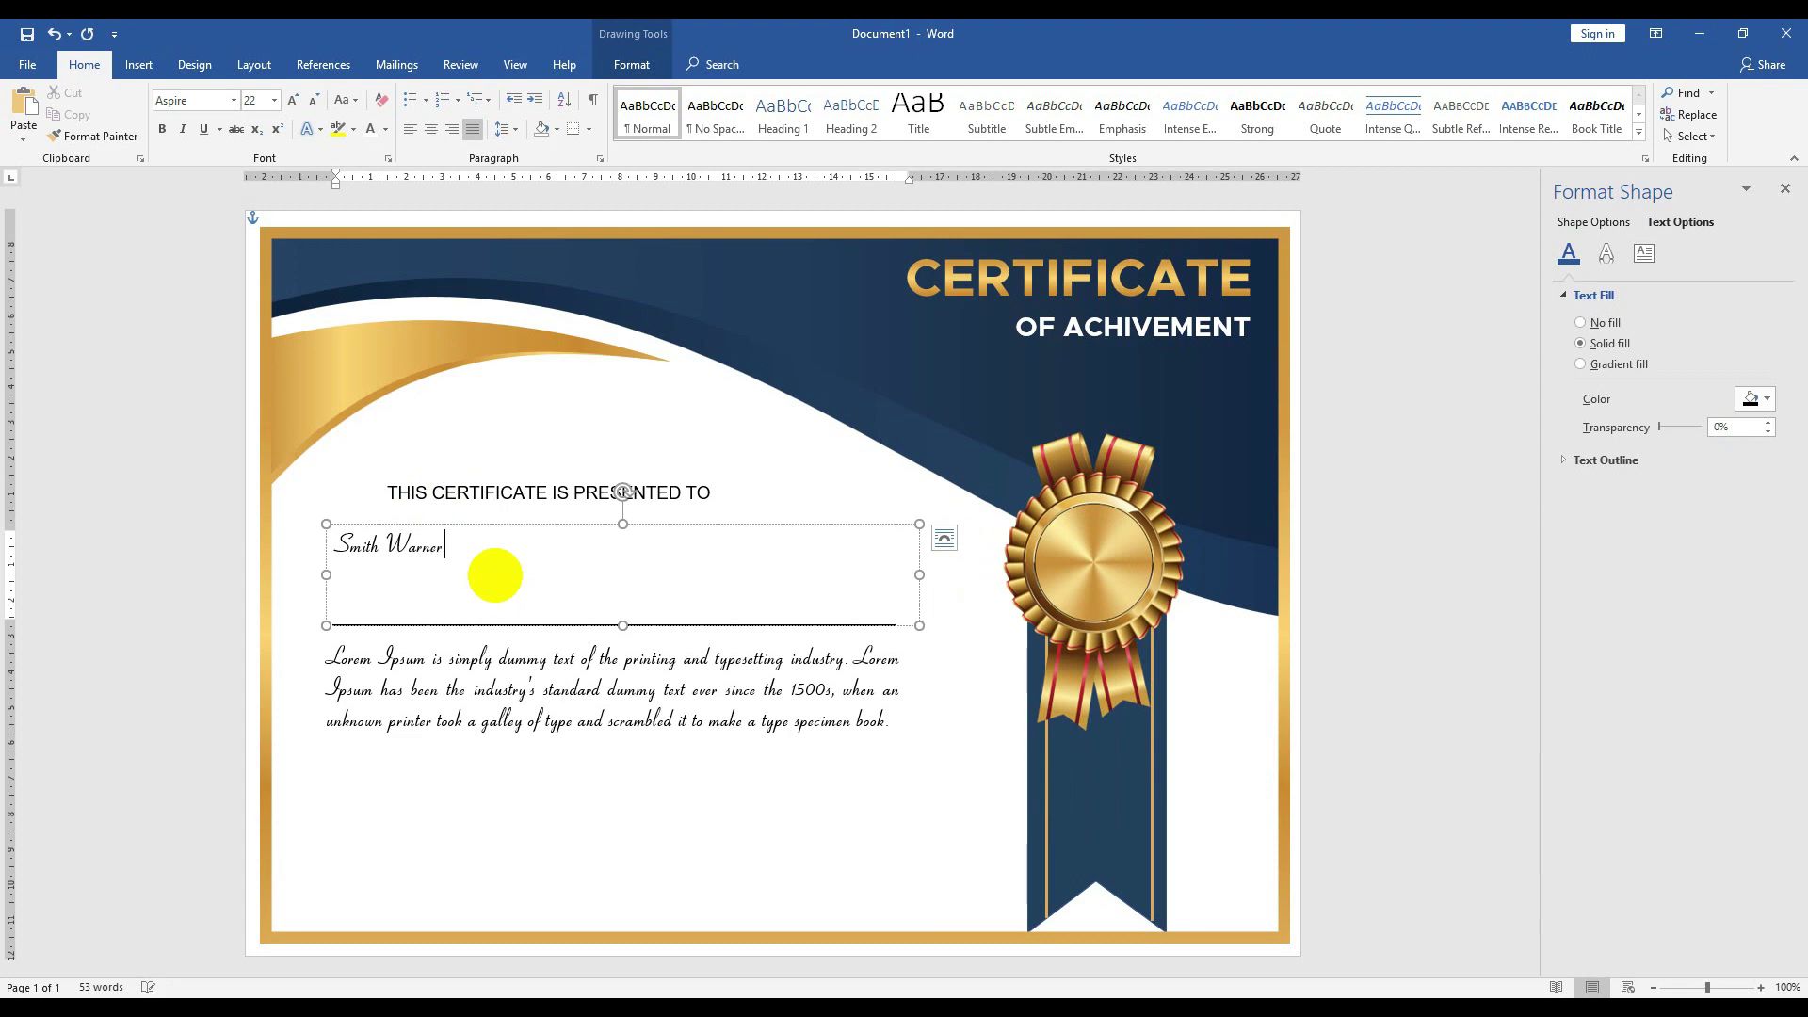
- Make the recipient name bold, 72 pt and centred, and move its box slightly lower
{"action": "key", "text": "ctrl+a"}
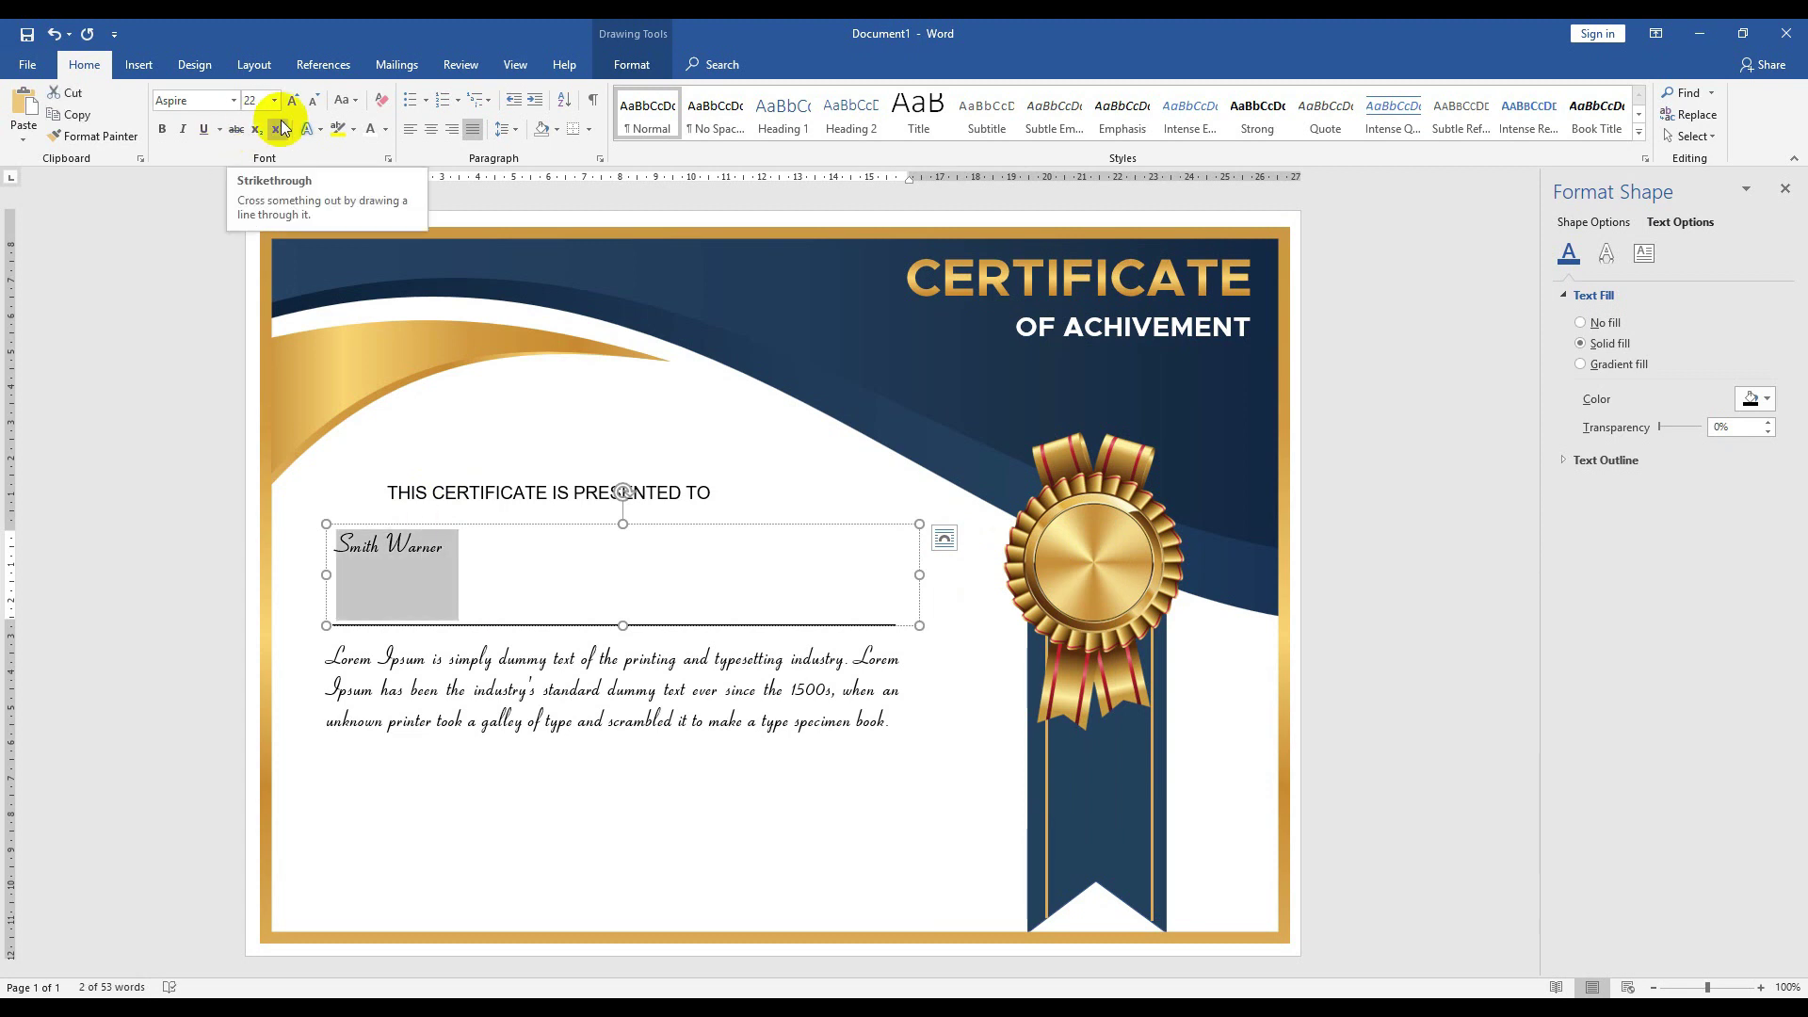
{"action": "left_click", "coordinate": [234, 100]}
{"action": "left_click", "coordinate": [234, 100]}
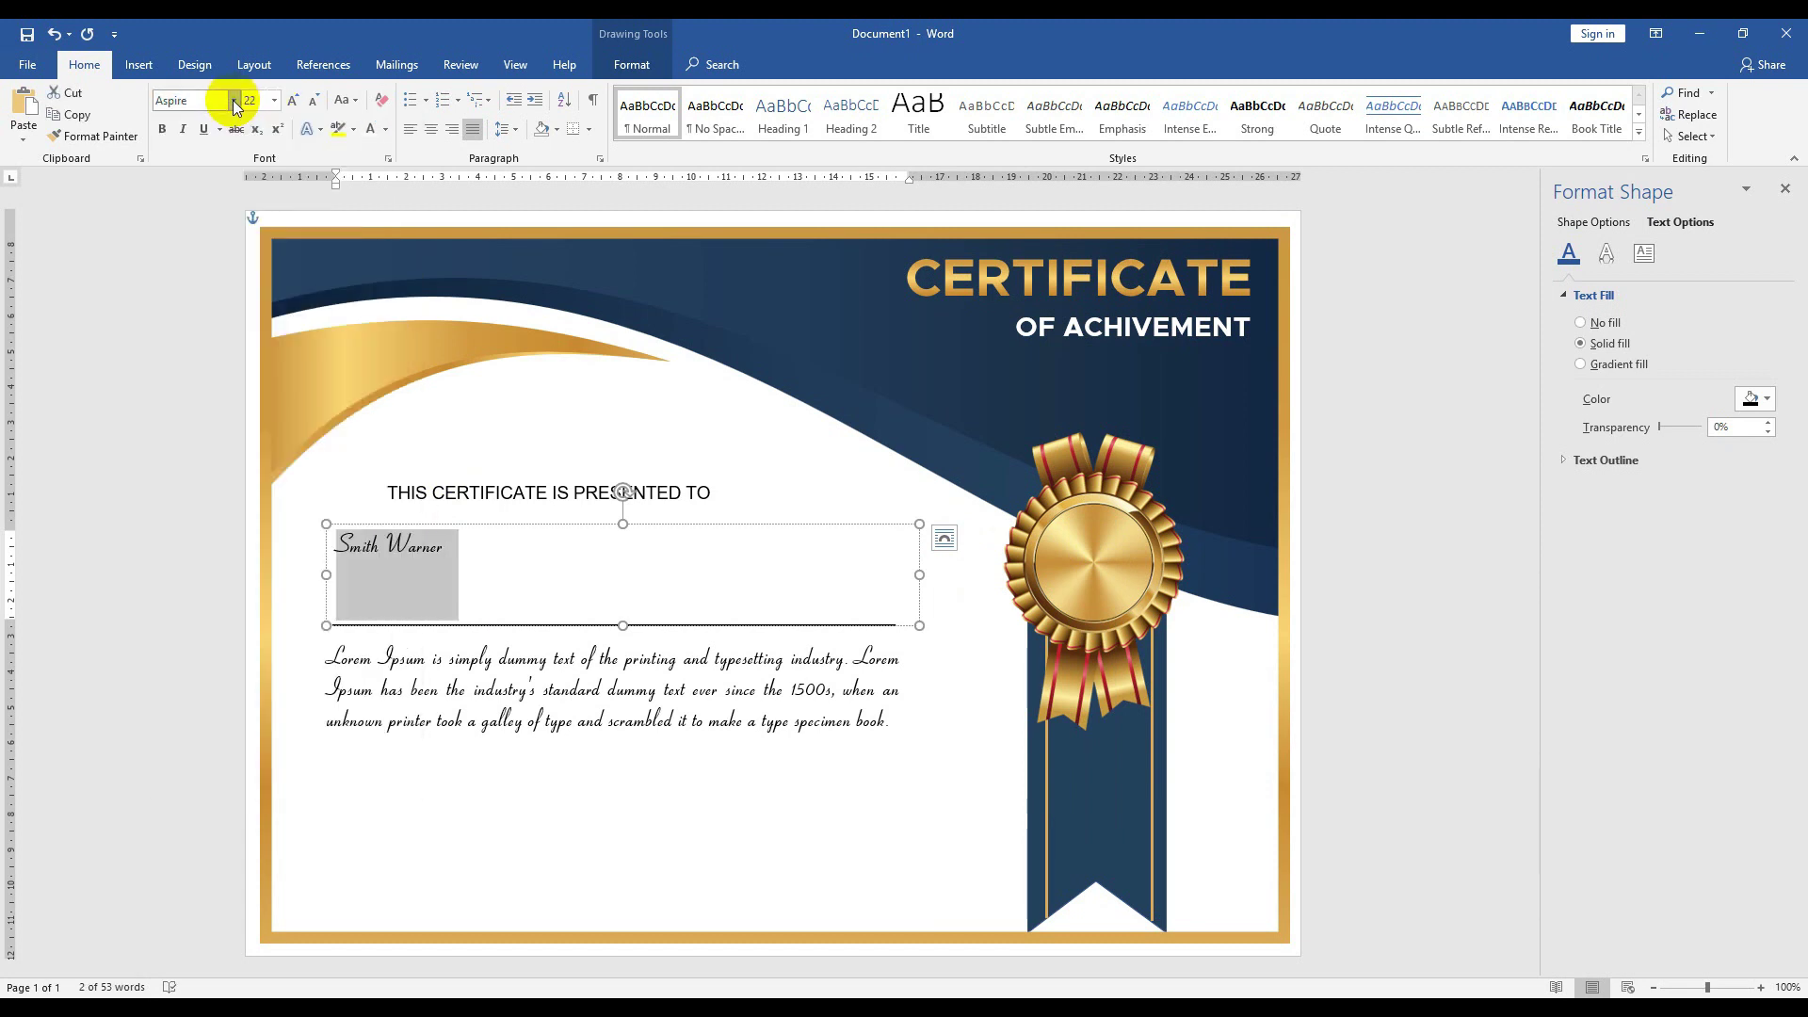
{"action": "left_click", "coordinate": [162, 129]}
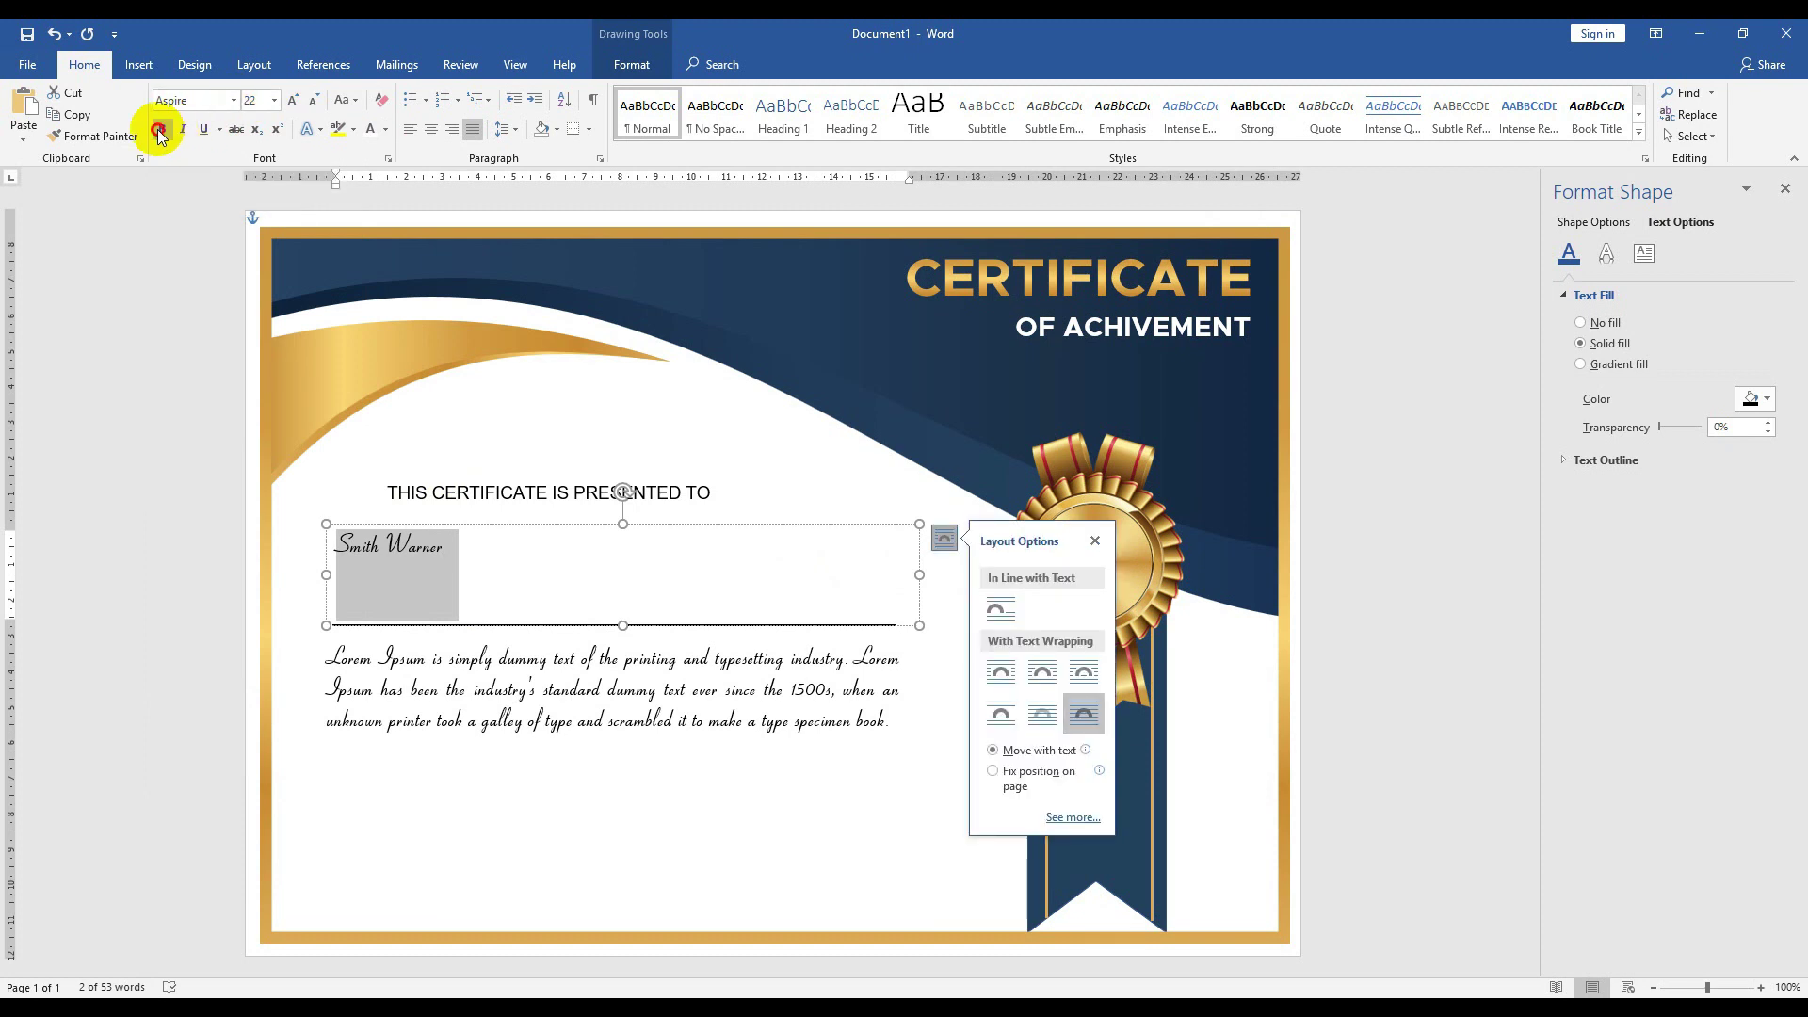
{"action": "left_click", "coordinate": [259, 103]}
{"action": "type", "text": "2"}
{"action": "key", "text": "Return"}
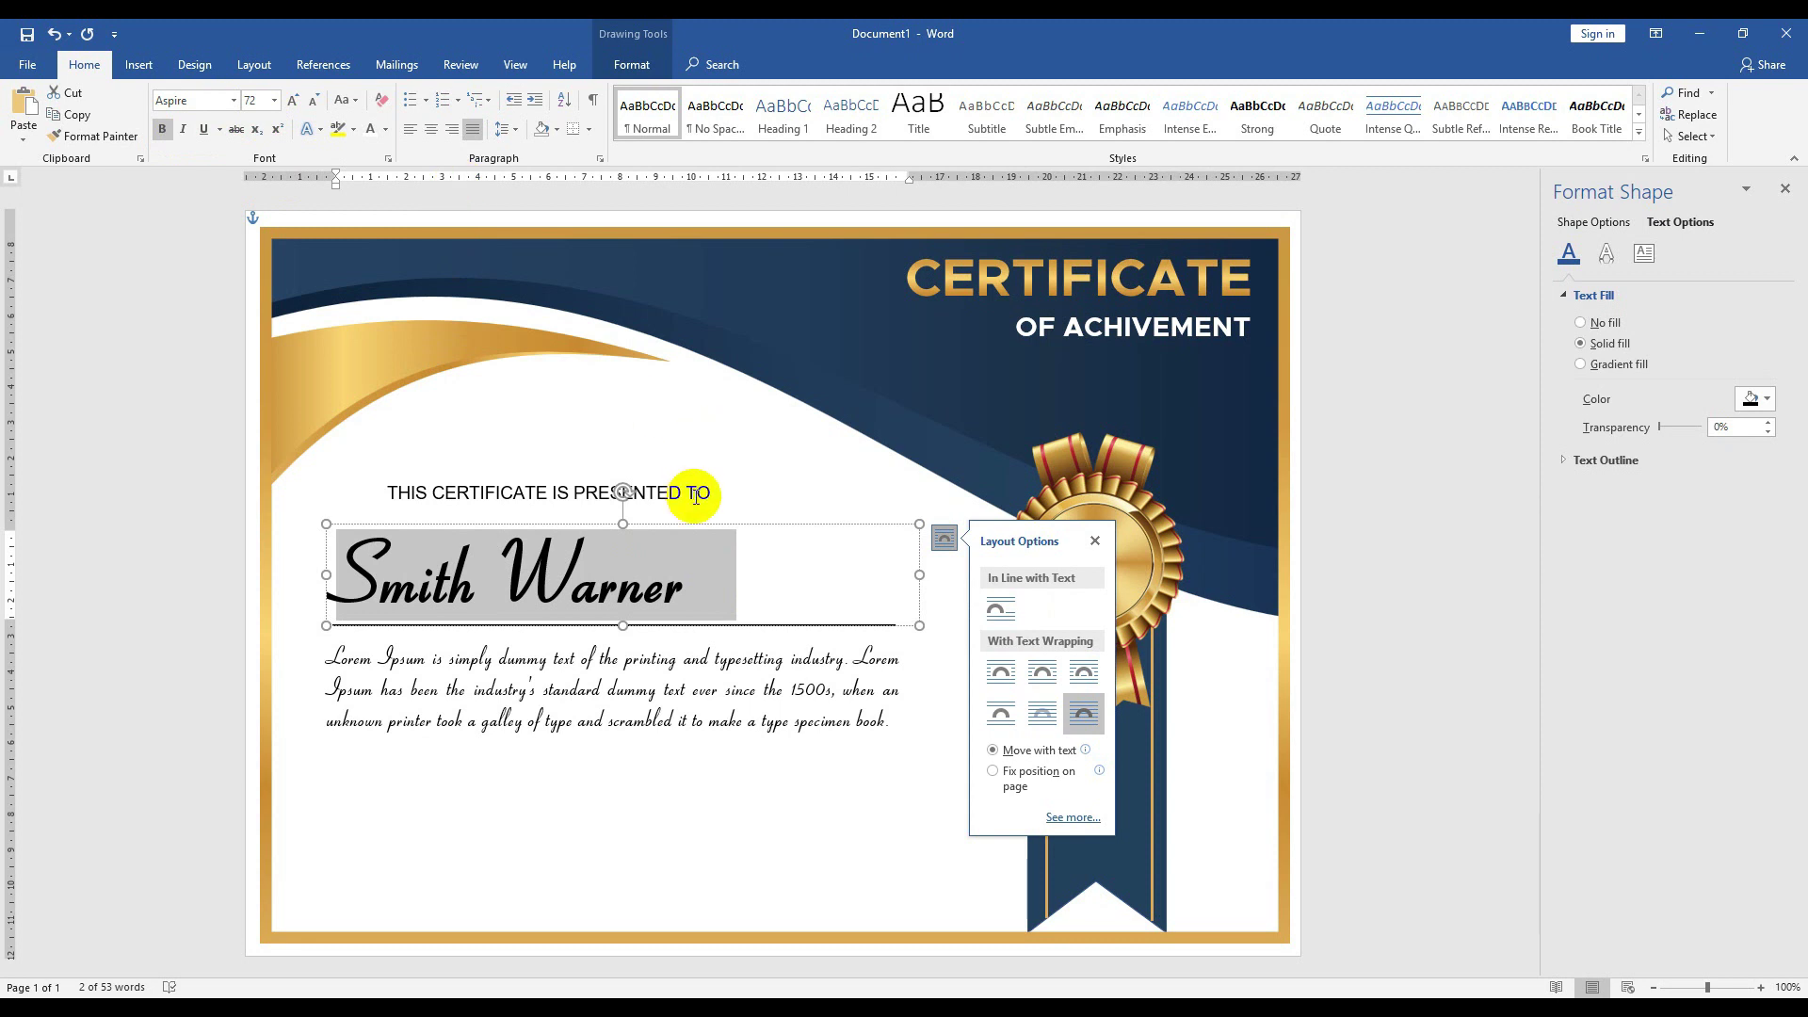
{"action": "left_click", "coordinate": [430, 128]}
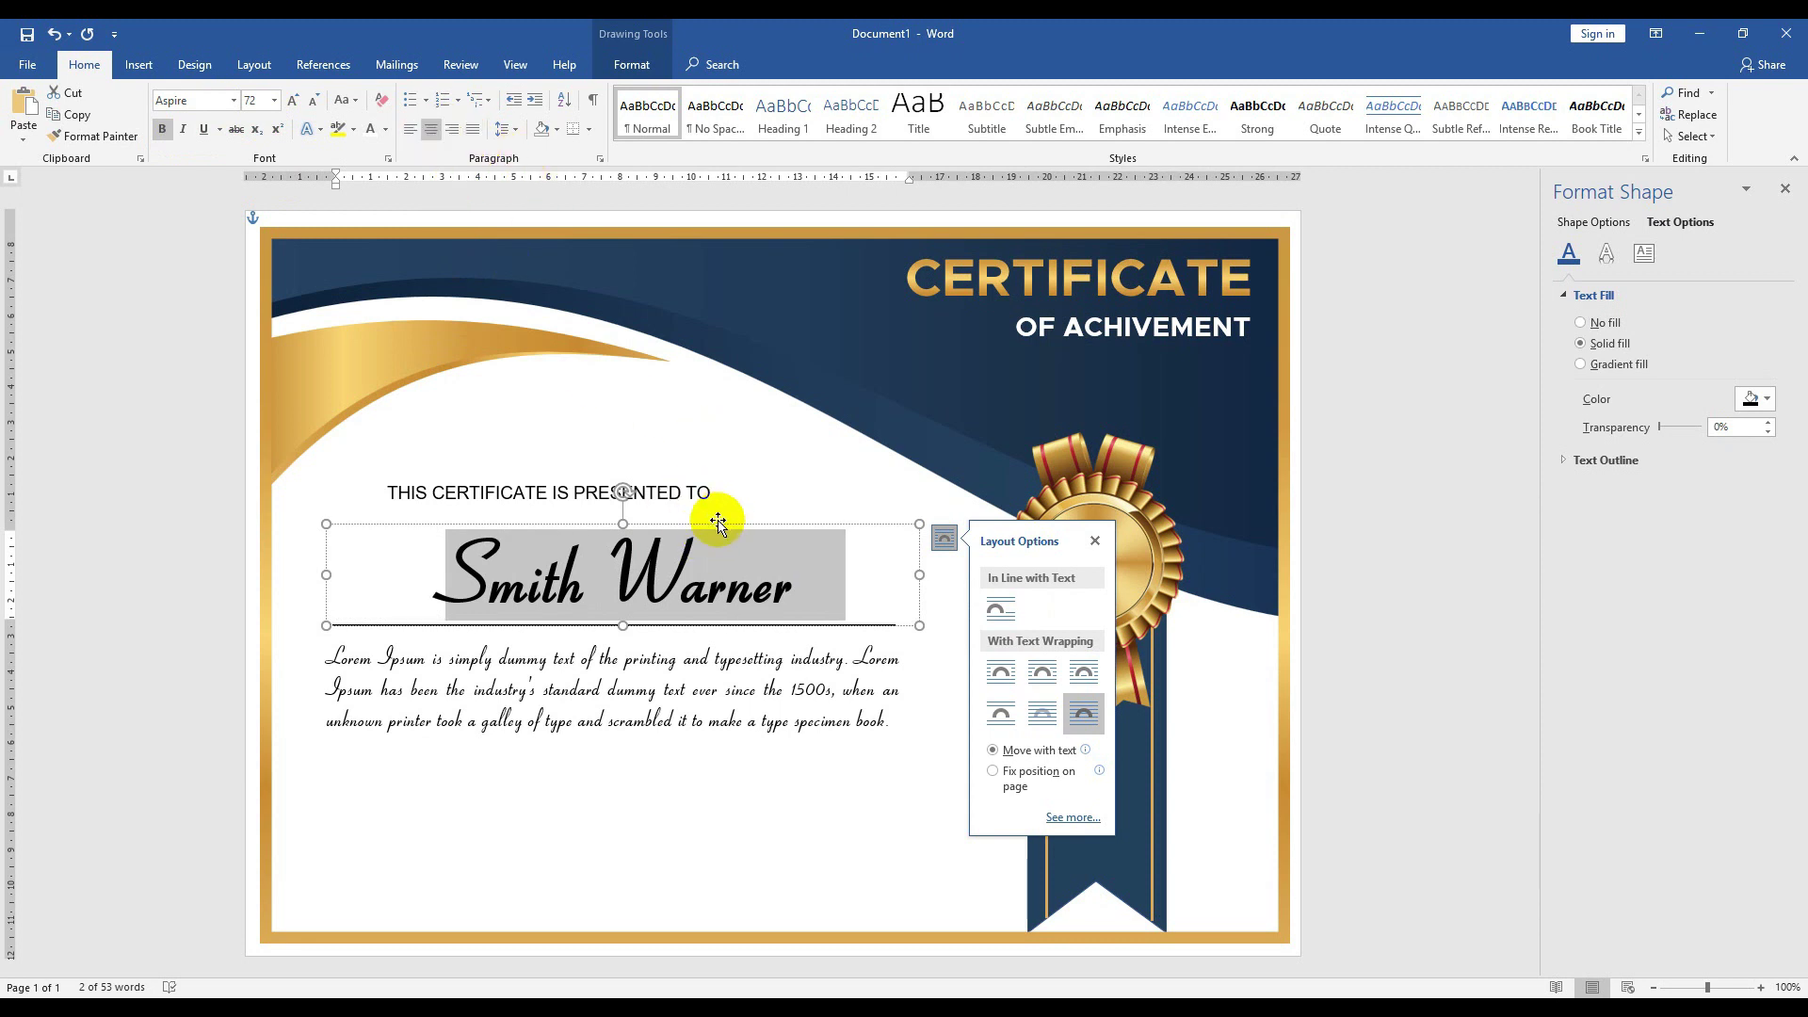
{"action": "left_click", "coordinate": [718, 524]}
{"action": "left_click_drag", "start_coordinate": [739, 524], "coordinate": [740, 534]}
- Fill the recipient name text with a gold gradient
{"action": "left_click", "coordinate": [643, 578]}
{"action": "triple_click", "coordinate": [643, 578]}
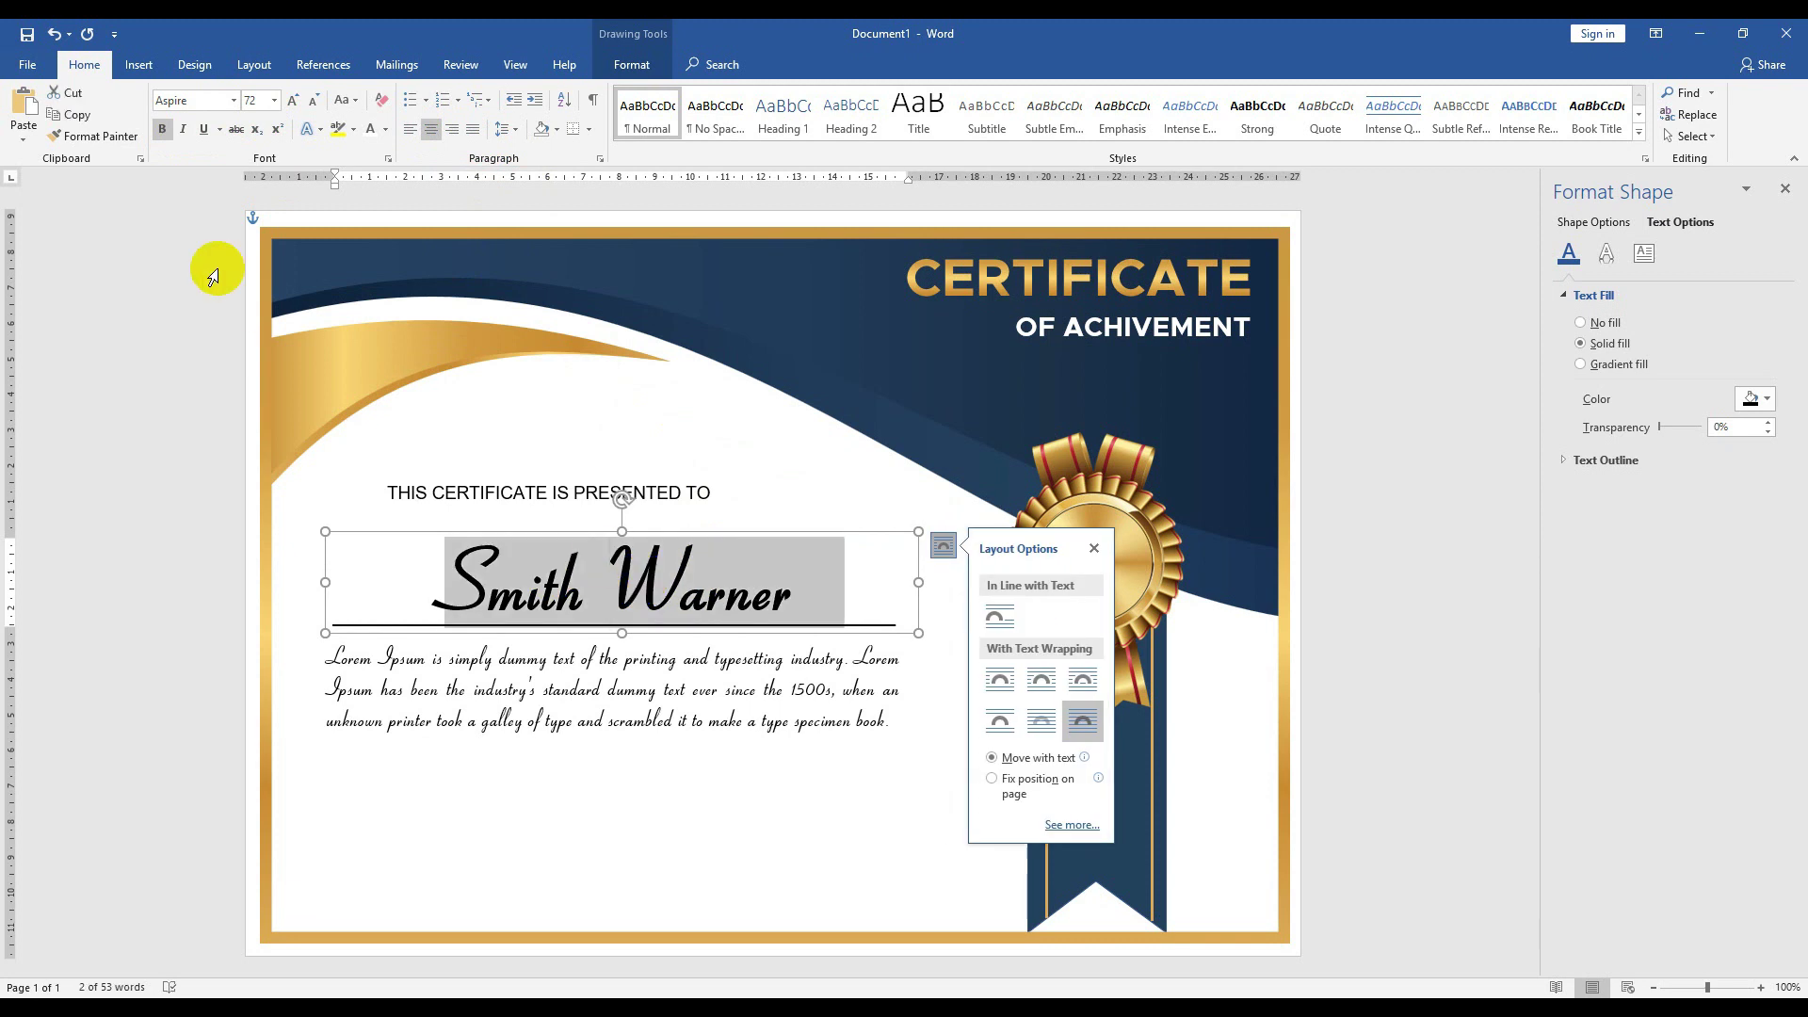
{"action": "left_click", "coordinate": [139, 64]}
{"action": "left_click", "coordinate": [83, 64]}
{"action": "left_click", "coordinate": [386, 129]}
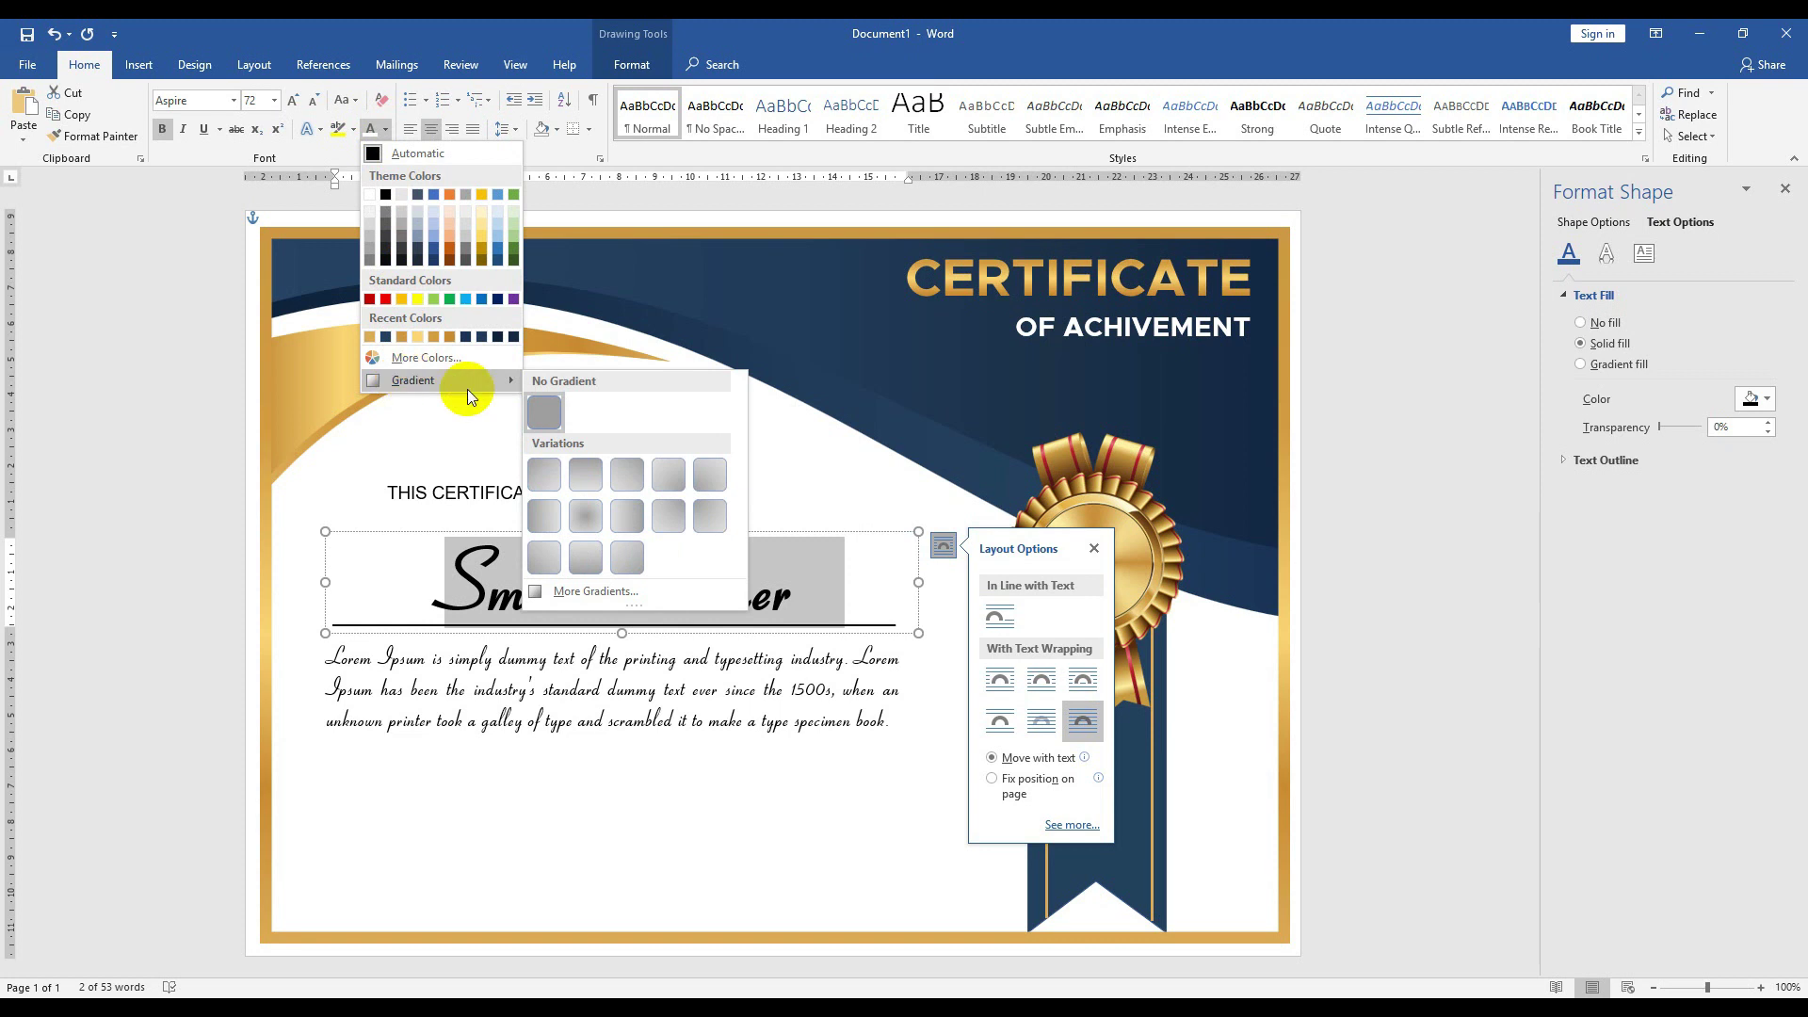
{"action": "key", "text": "Escape"}
{"action": "left_click", "coordinate": [1582, 364]}
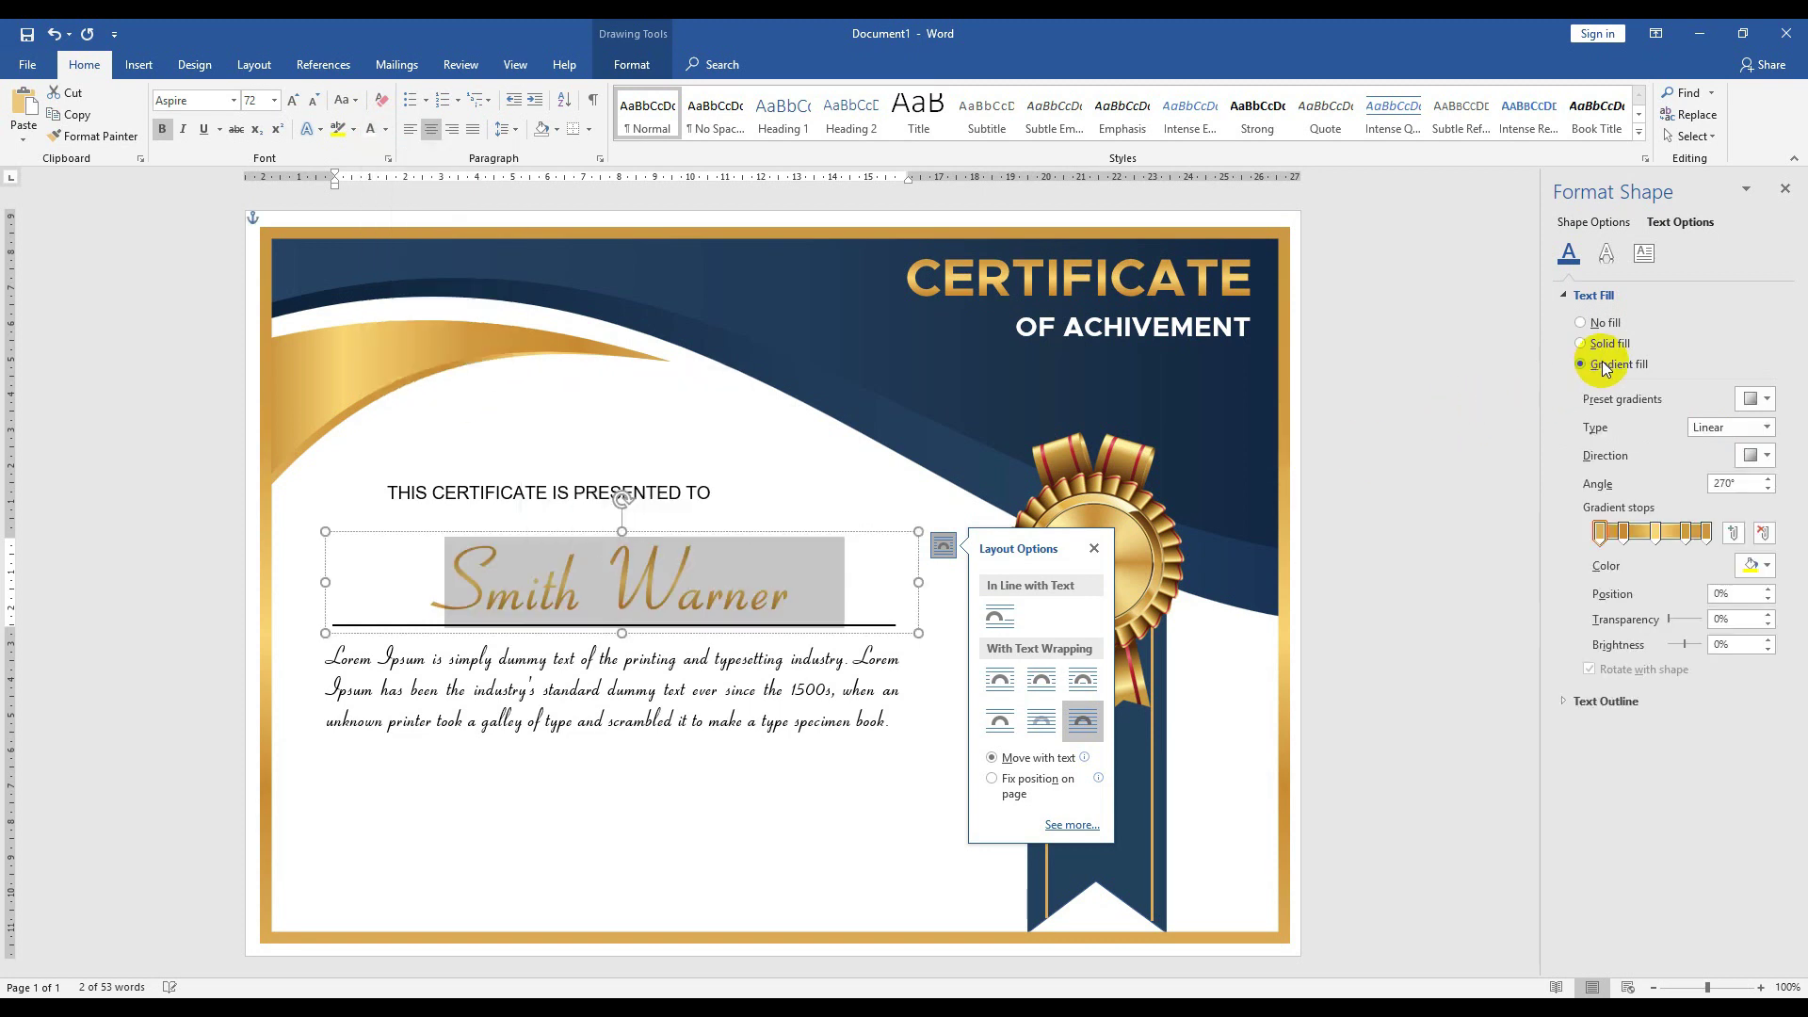
{"action": "left_click", "coordinate": [567, 584]}
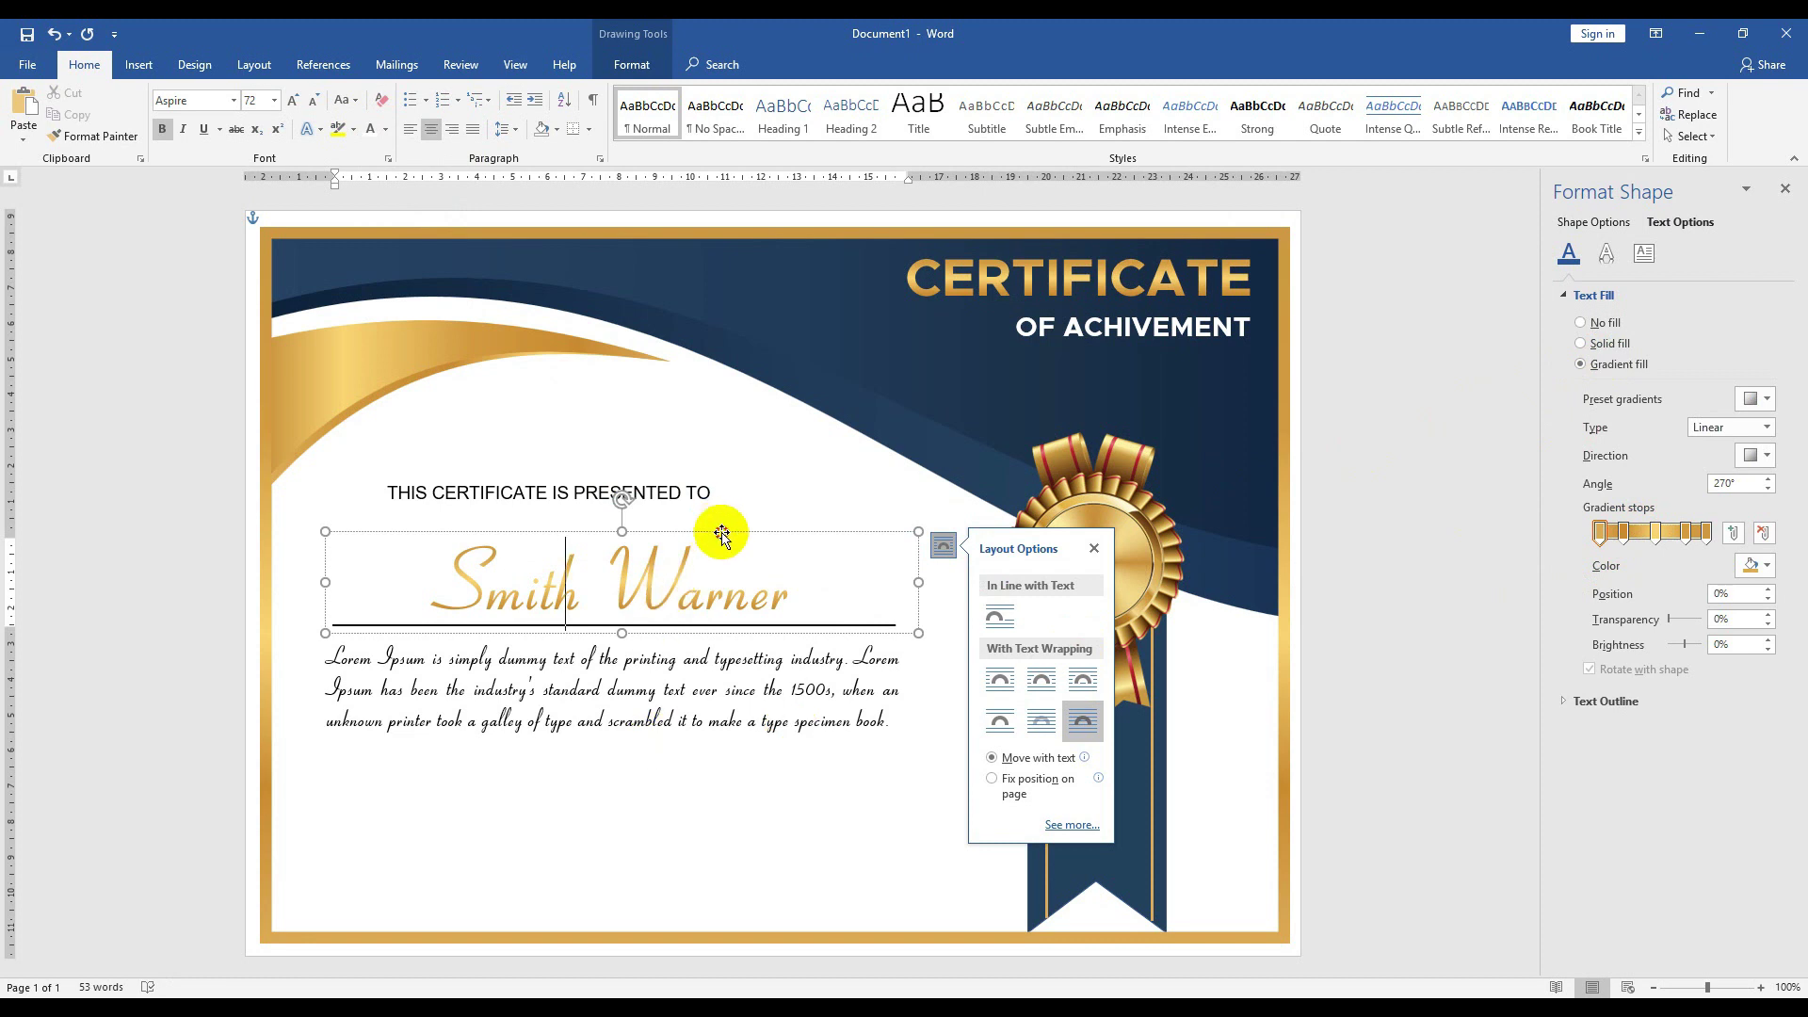
{"action": "left_click", "coordinate": [727, 779]}
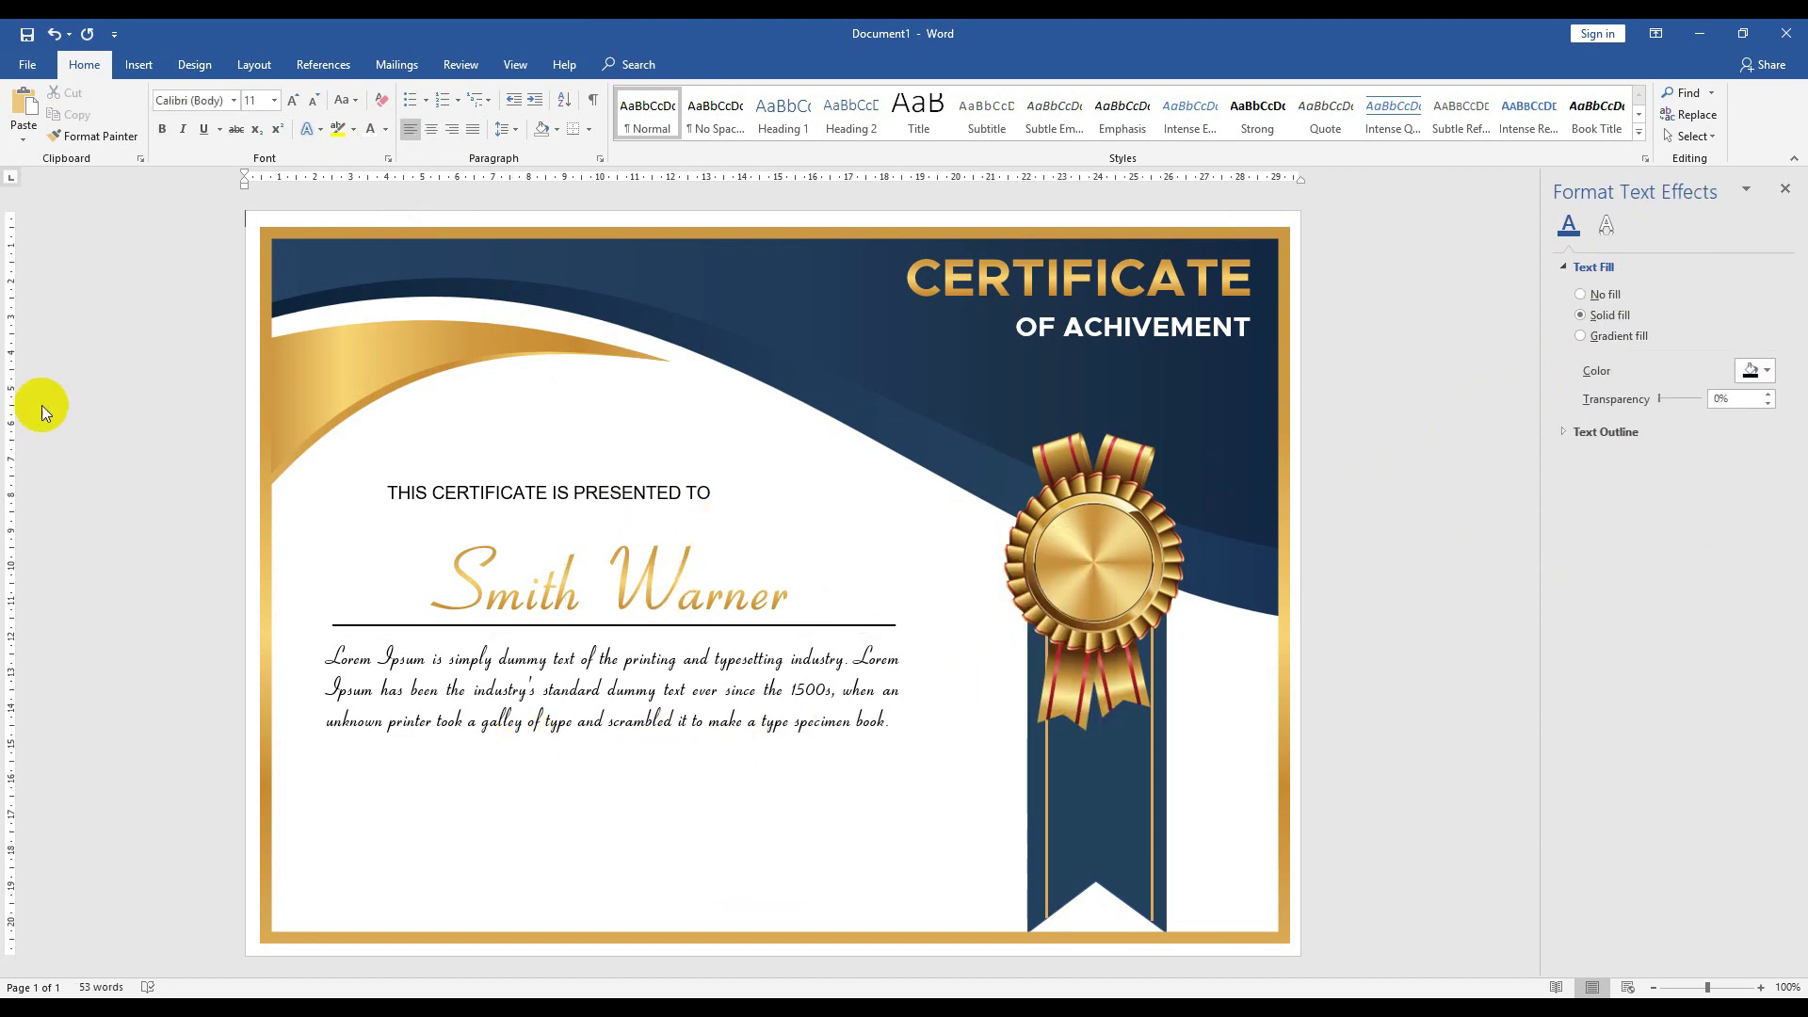
- Draw a short black 1½ pt line at the bottom left of the certificate
{"action": "left_click", "coordinate": [138, 64]}
{"action": "left_click", "coordinate": [295, 143]}
{"action": "left_click", "coordinate": [282, 227]}
{"action": "left_click_drag", "start_coordinate": [331, 820], "coordinate": [505, 821]}
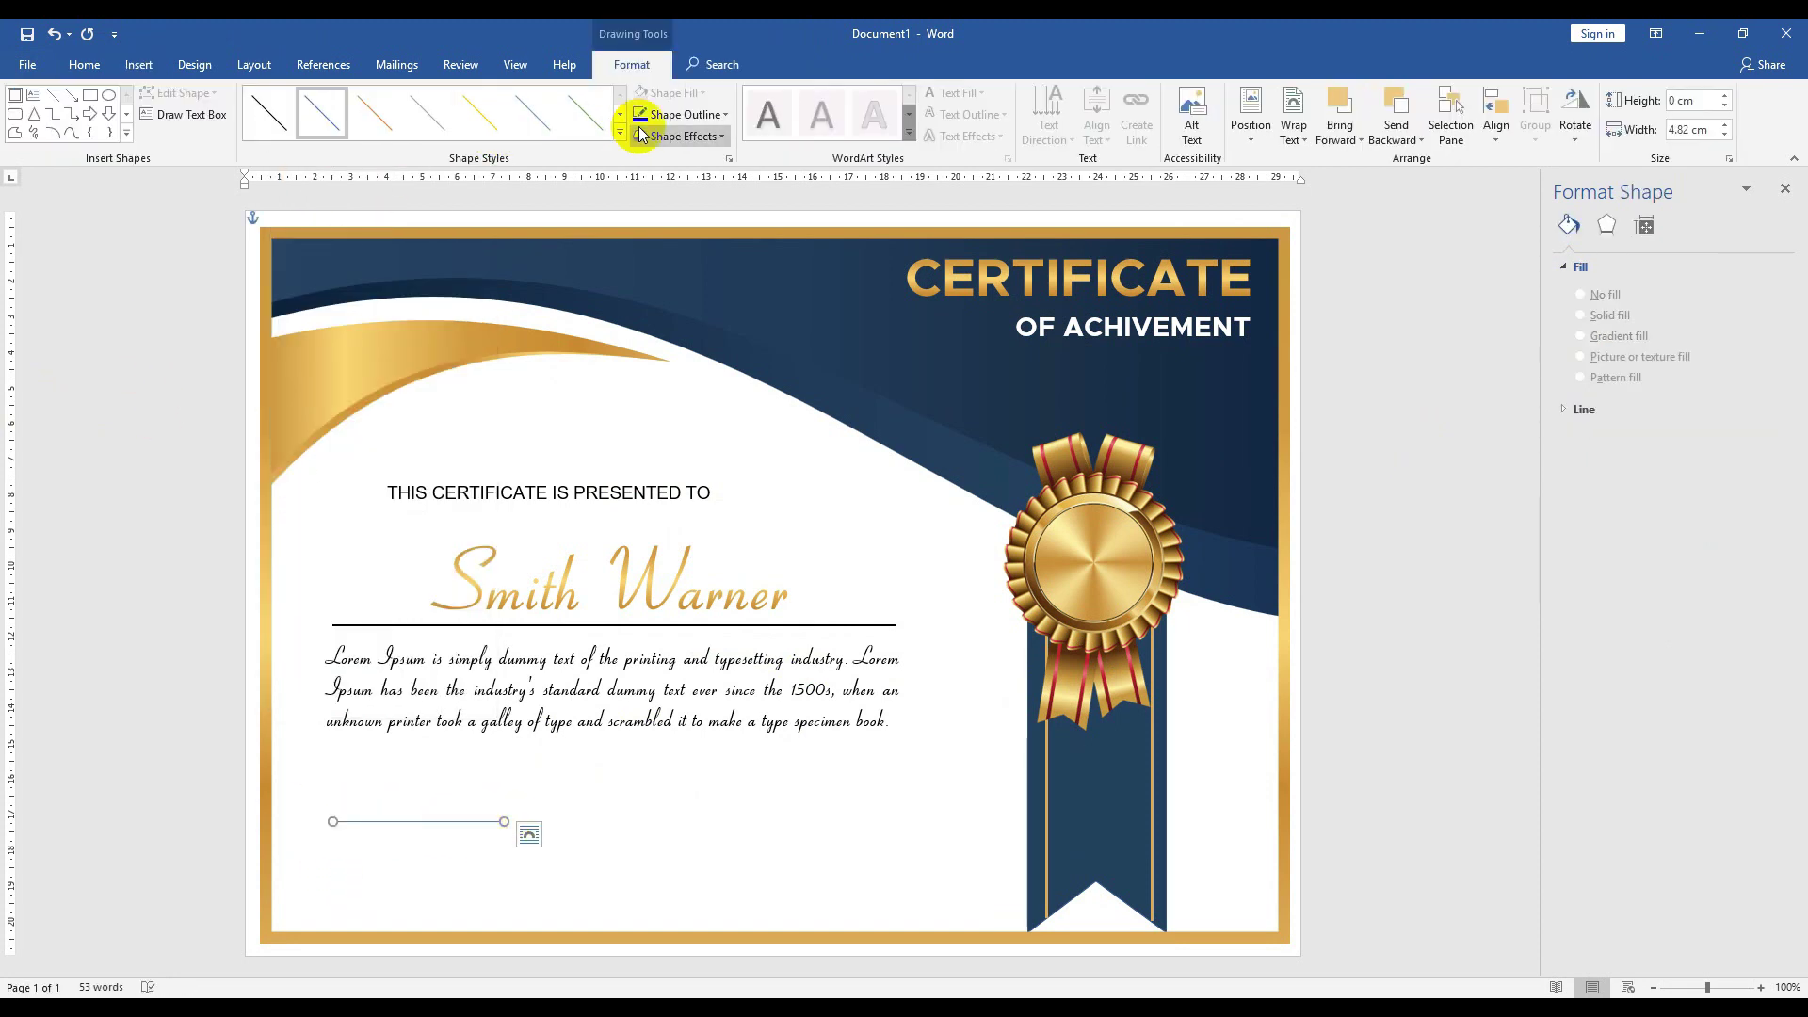
{"action": "left_click", "coordinate": [678, 114]}
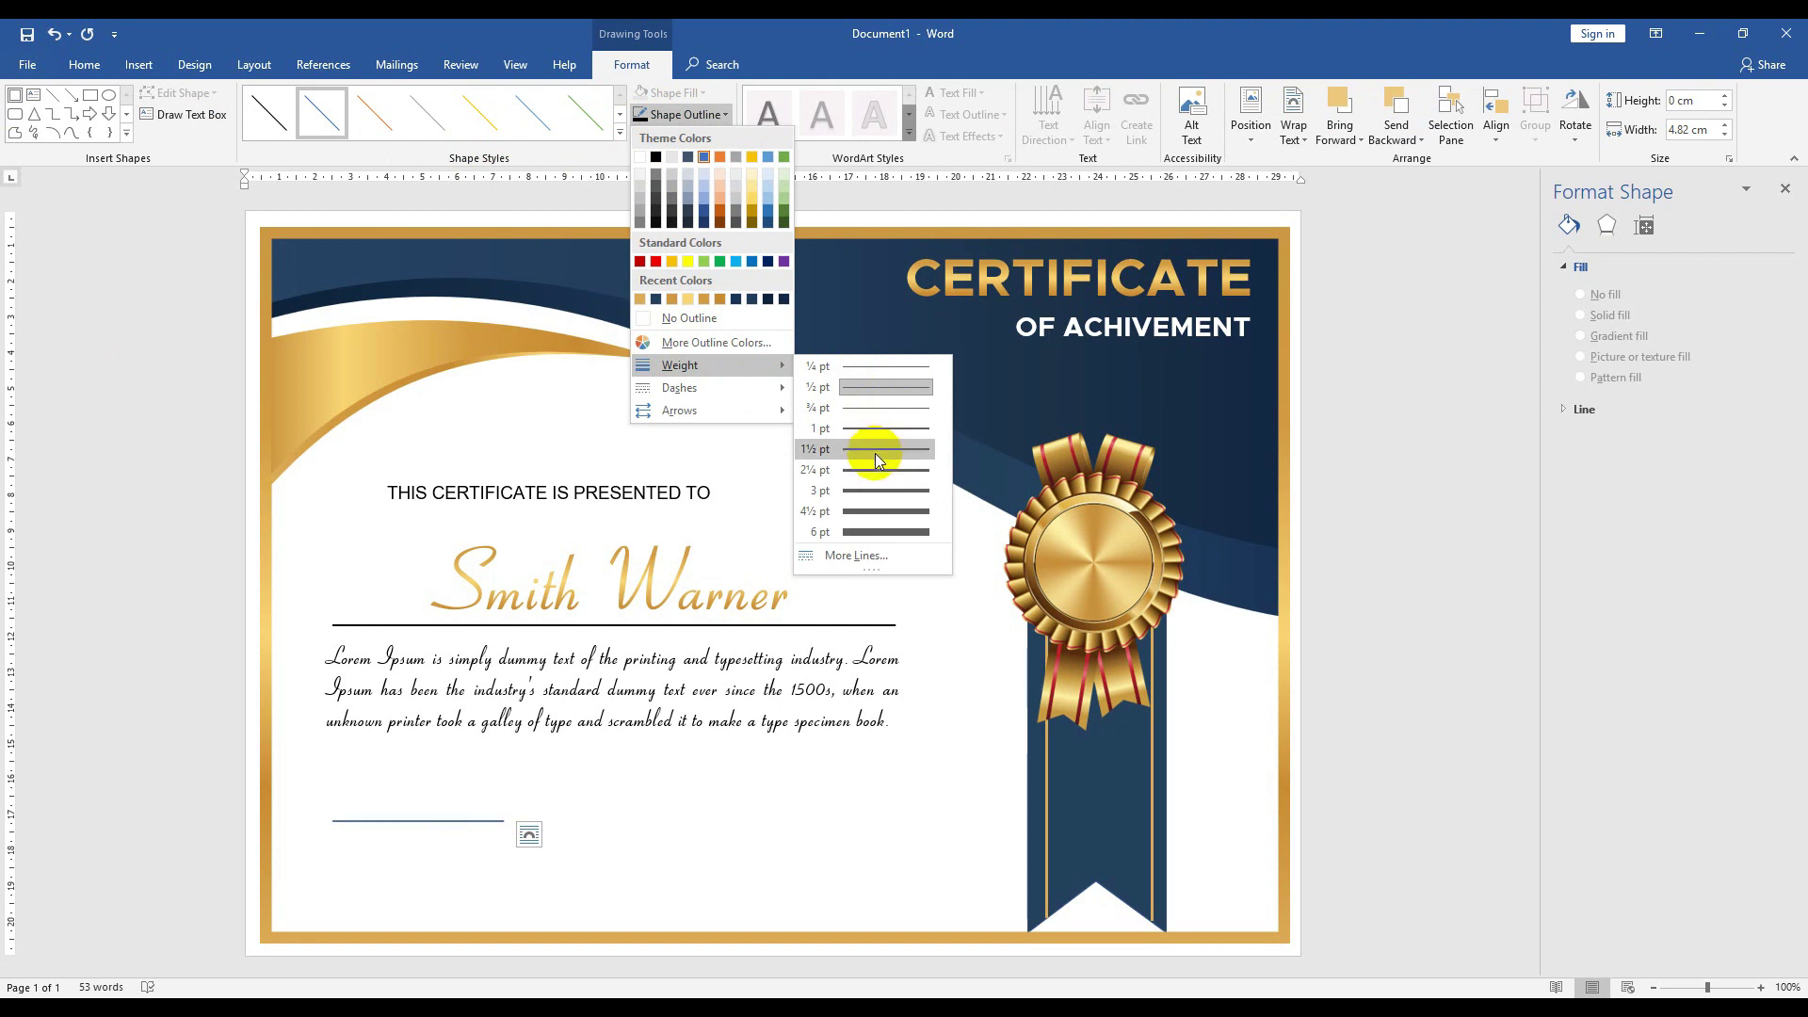
{"action": "left_click", "coordinate": [878, 449]}
{"action": "scroll", "coordinate": [735, 584], "scroll_direction": "up", "scroll_amount": 5, "text": "ctrl"}
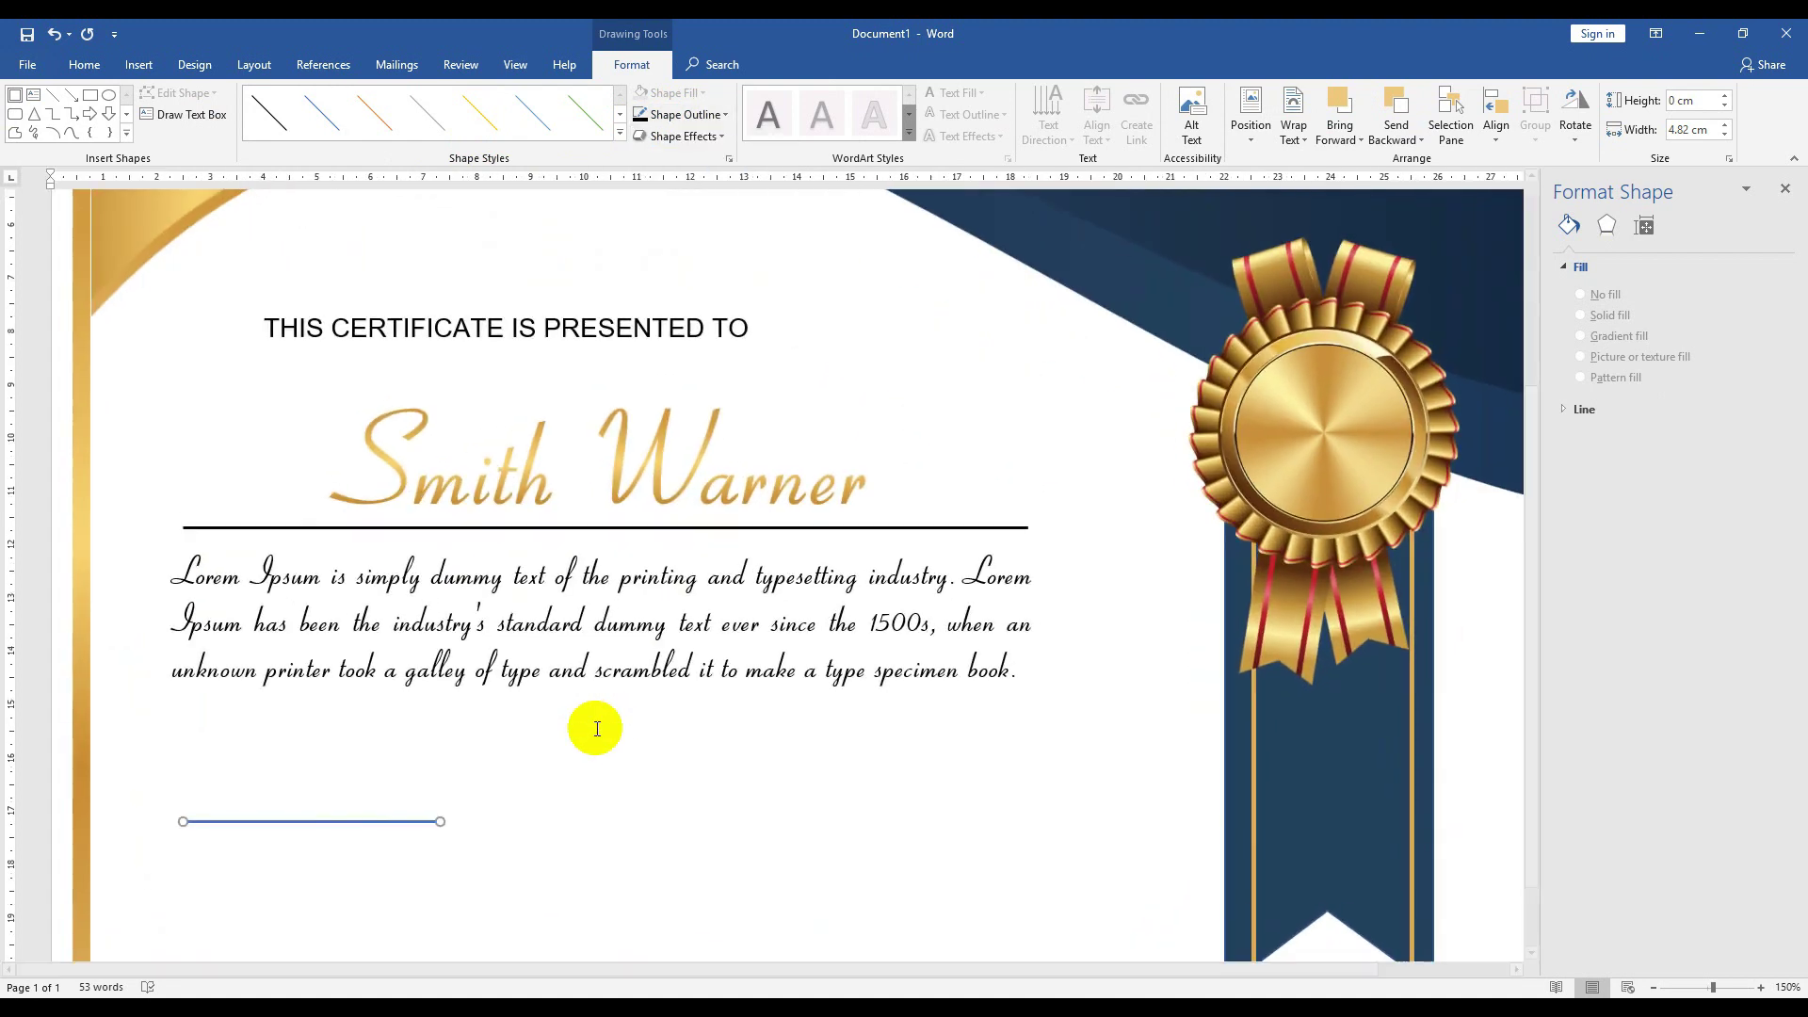
{"action": "scroll", "coordinate": [594, 727], "scroll_direction": "down", "scroll_amount": 1}
{"action": "left_click", "coordinate": [678, 114]}
{"action": "left_click", "coordinate": [646, 153]}
- Duplicate the line and position the copy at the bottom right
{"action": "key", "text": "ctrl+c"}
{"action": "key", "text": "ctrl+v"}
{"action": "key", "text": "Up"}
{"action": "key", "text": "Up"}
{"action": "key", "text": "Up"}
{"action": "key", "text": "Up"}
{"action": "key", "text": "Up"}
{"action": "key", "text": "Up"}
{"action": "key", "text": "Up"}
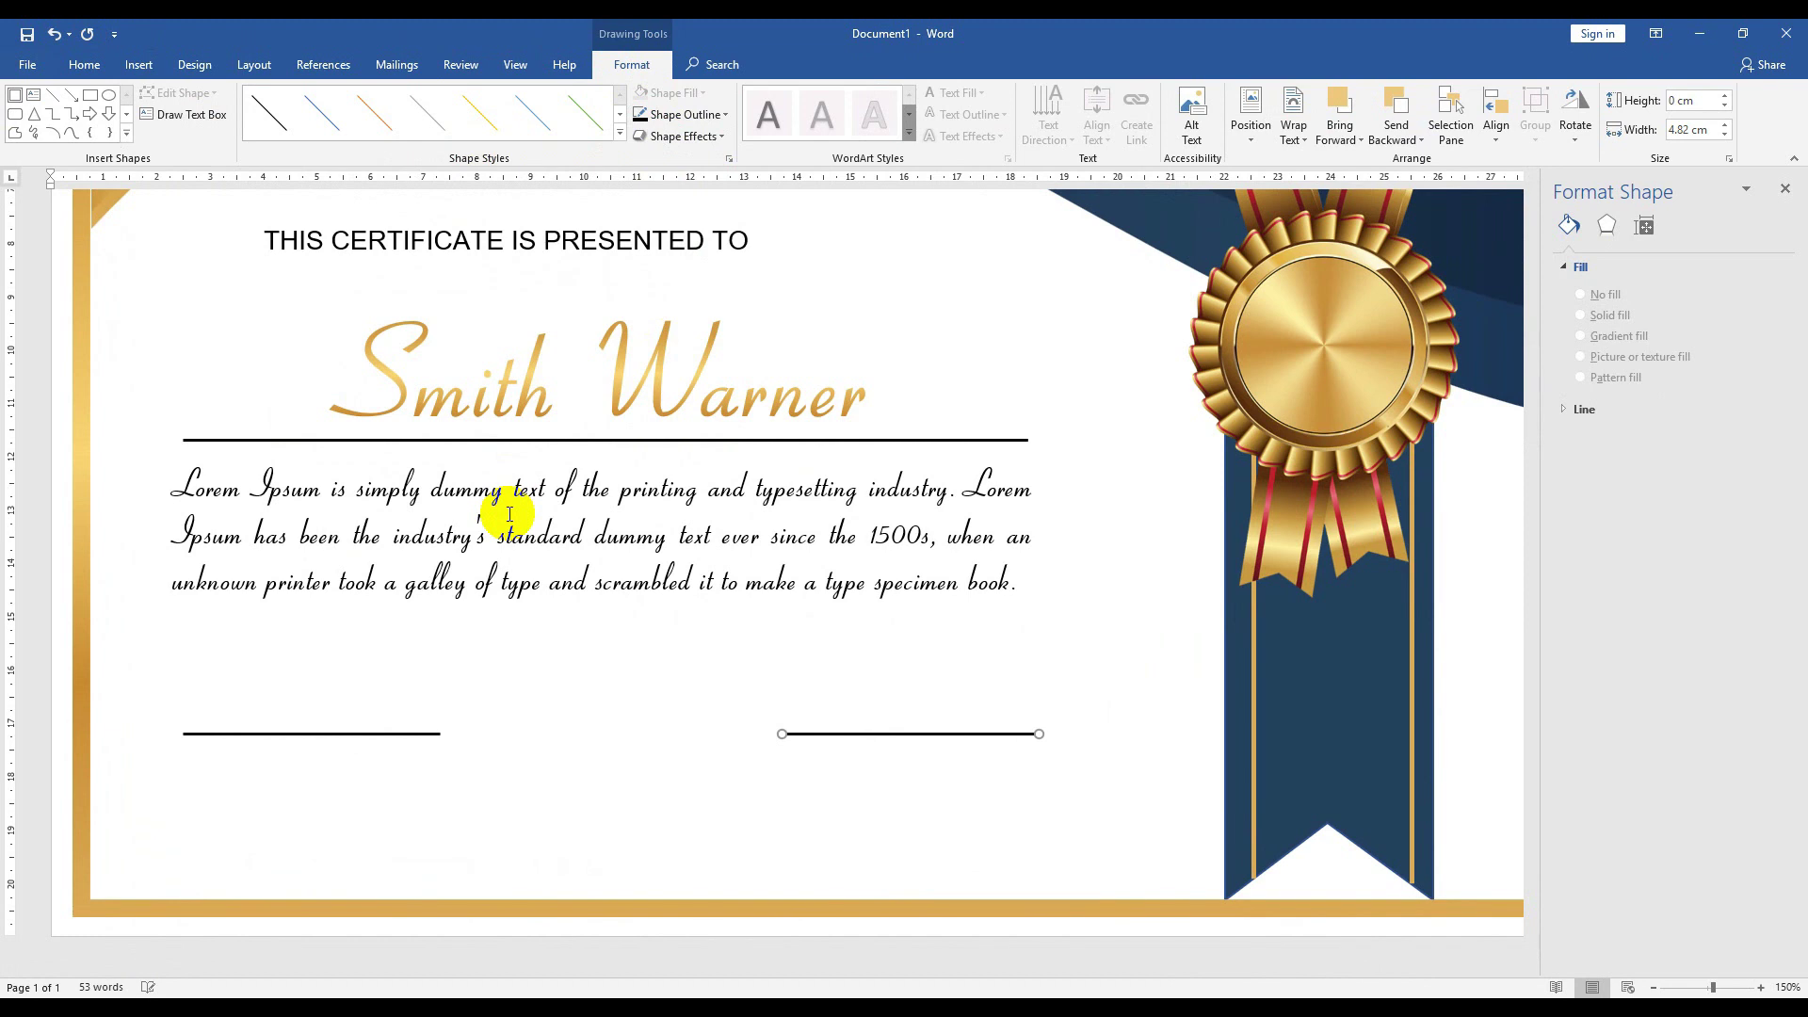
{"action": "left_click", "coordinate": [537, 844]}
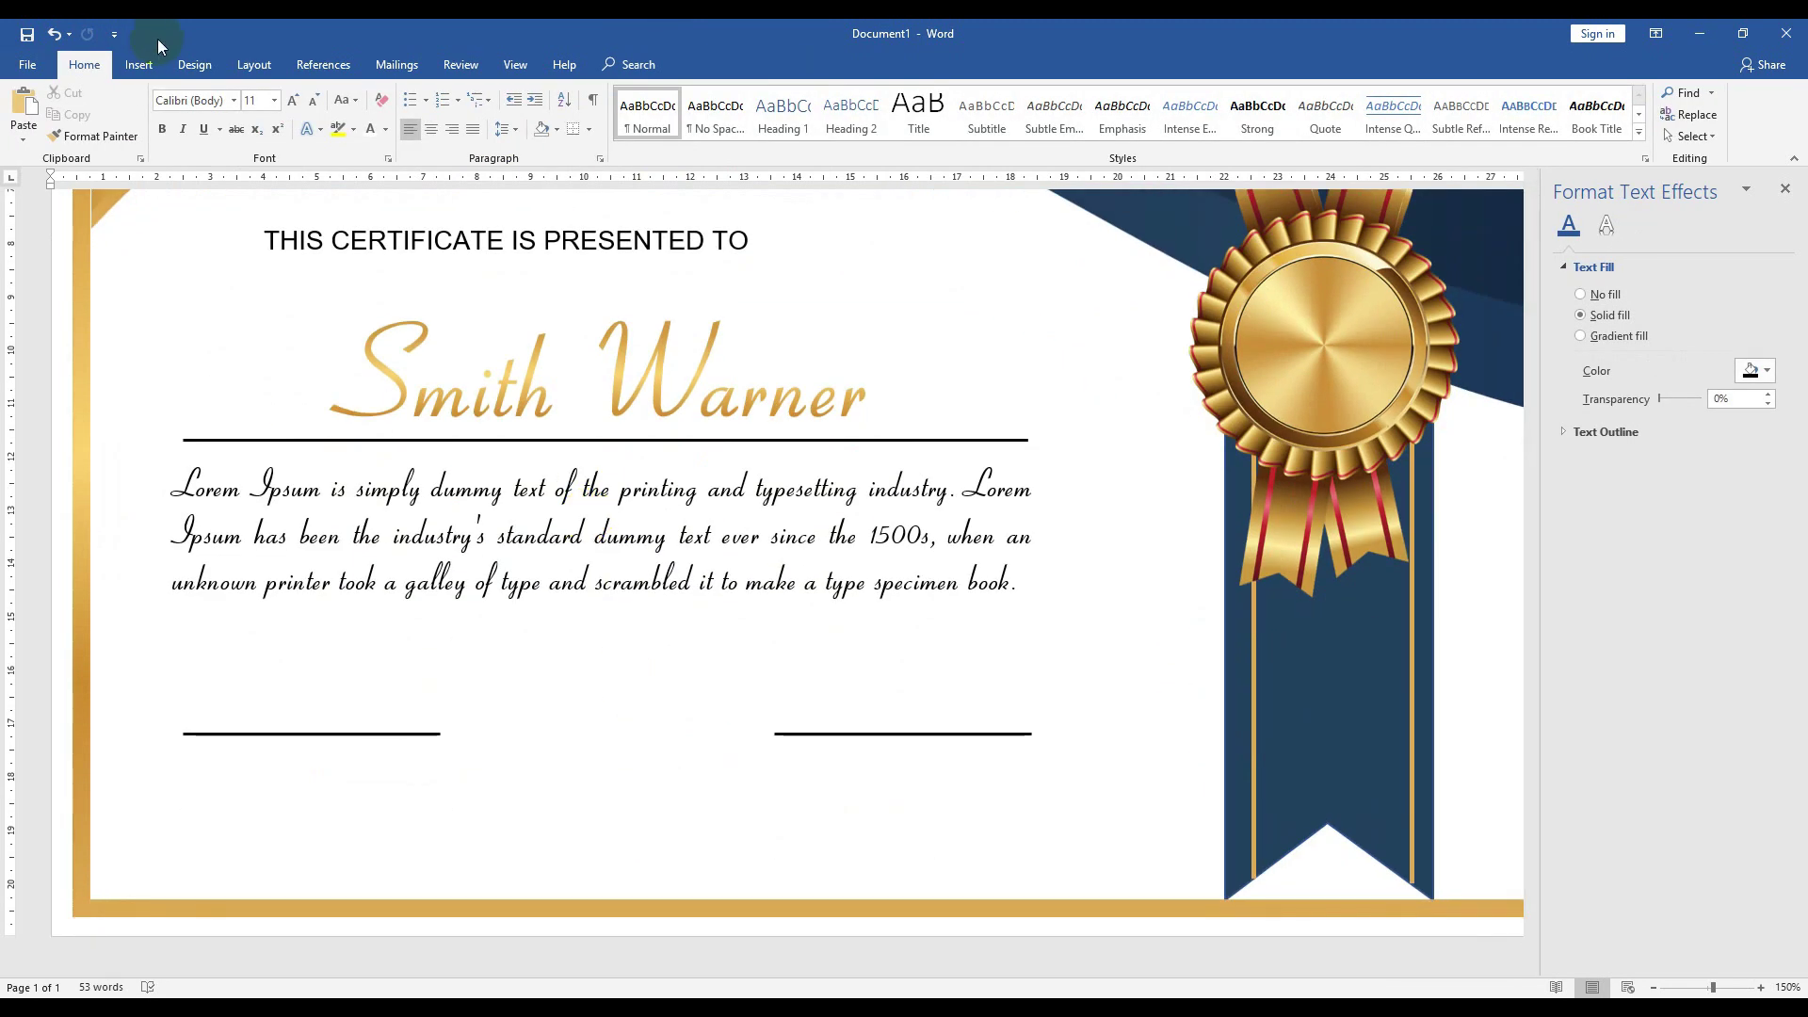
- Add a text box reading 'Date' under the left line
{"action": "left_click", "coordinate": [138, 64]}
{"action": "left_click", "coordinate": [204, 113]}
{"action": "left_click", "coordinate": [286, 113]}
{"action": "left_click", "coordinate": [280, 187]}
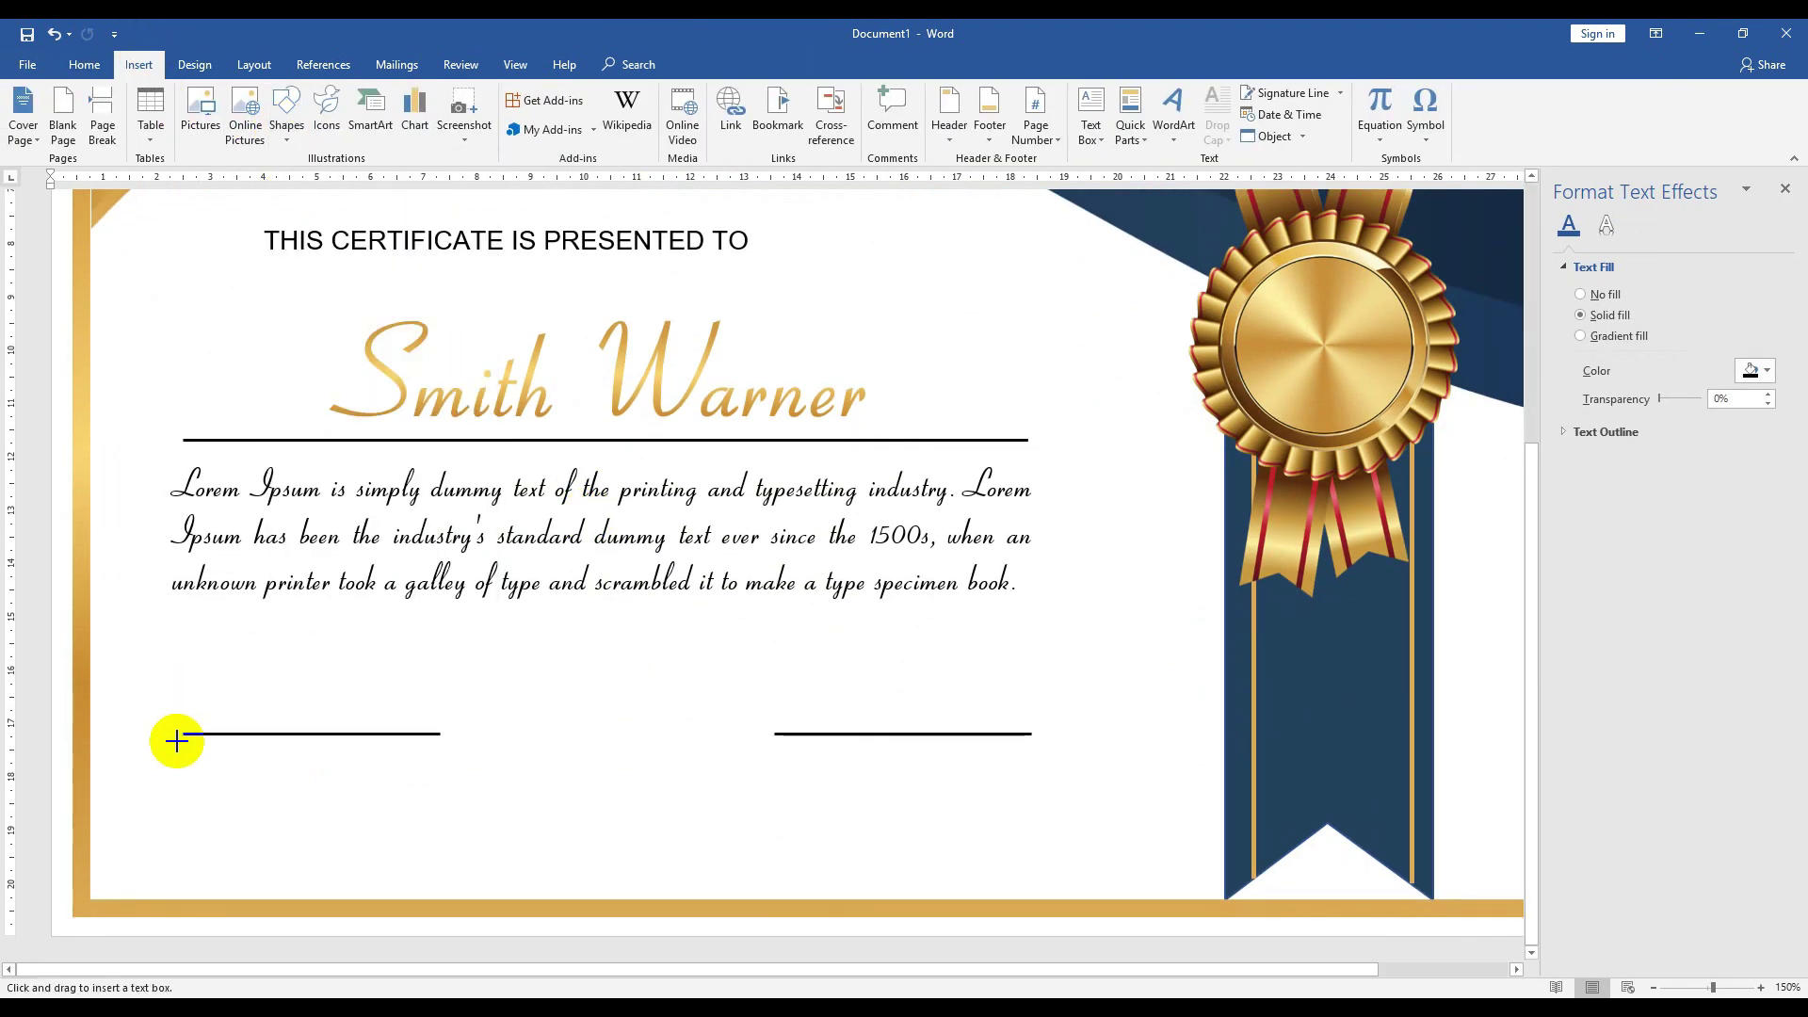
{"action": "left_click_drag", "start_coordinate": [183, 742], "coordinate": [330, 787]}
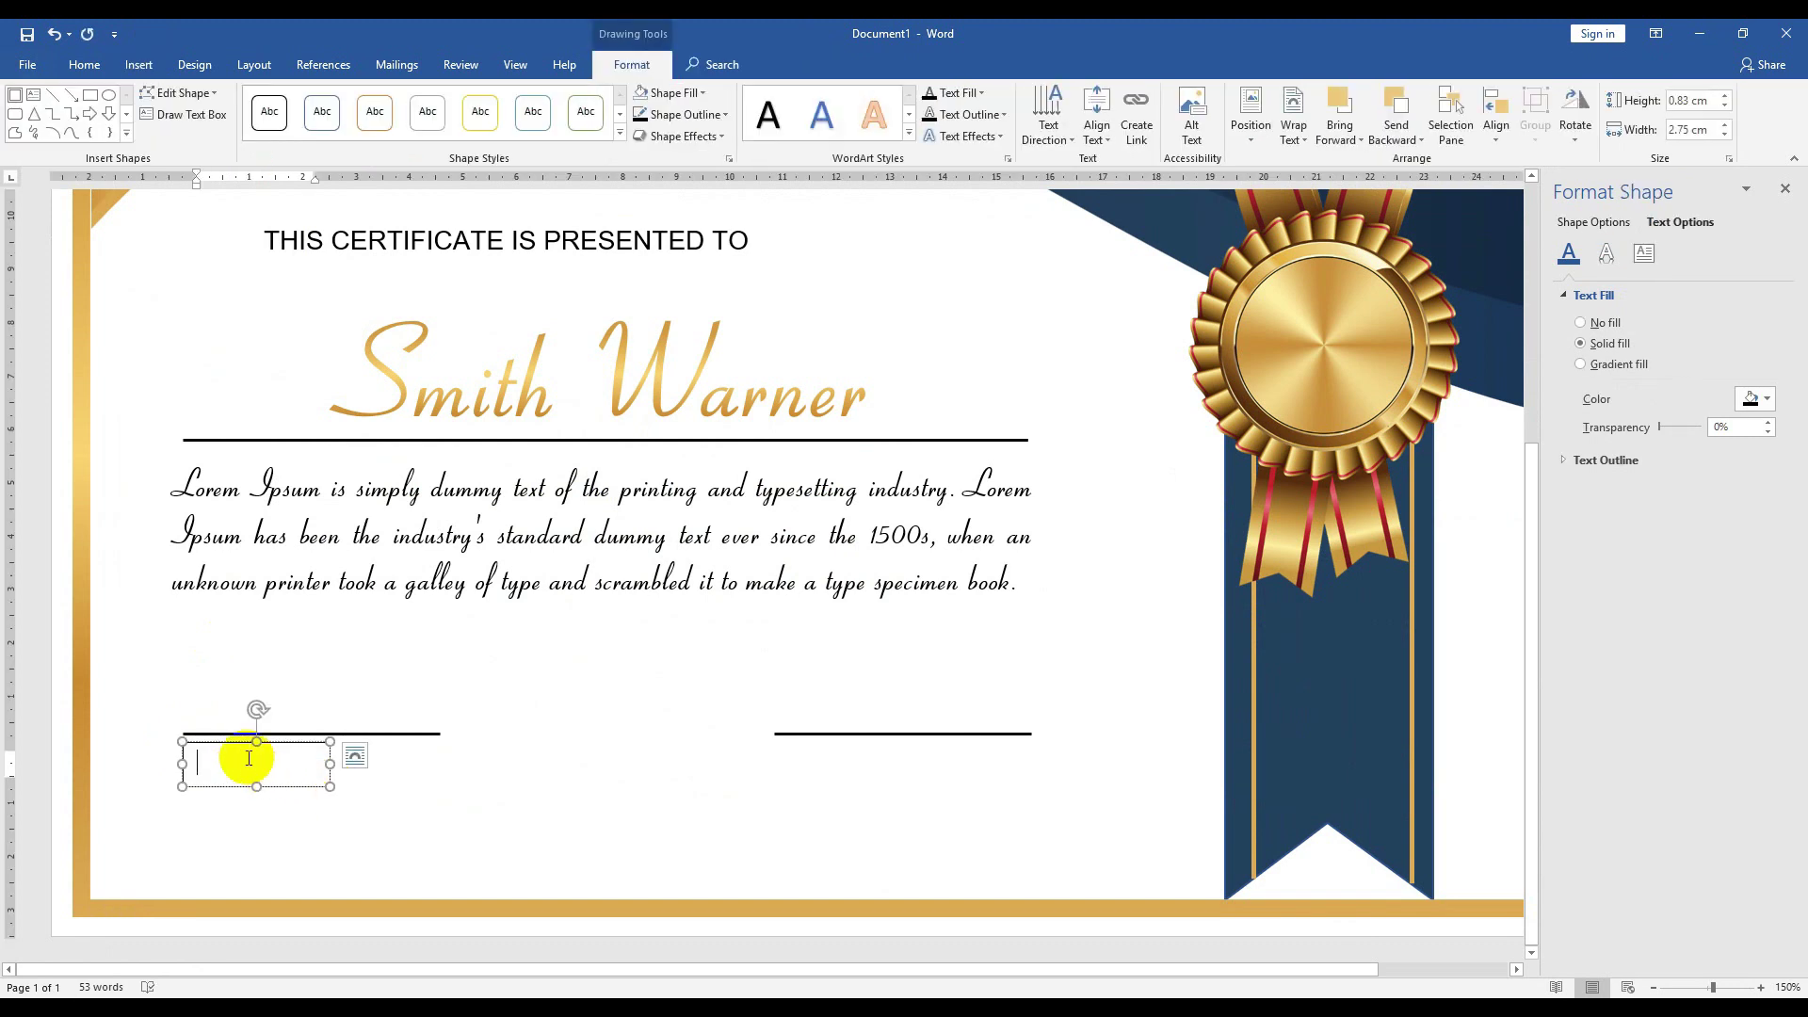
{"action": "type", "text": "Date"}
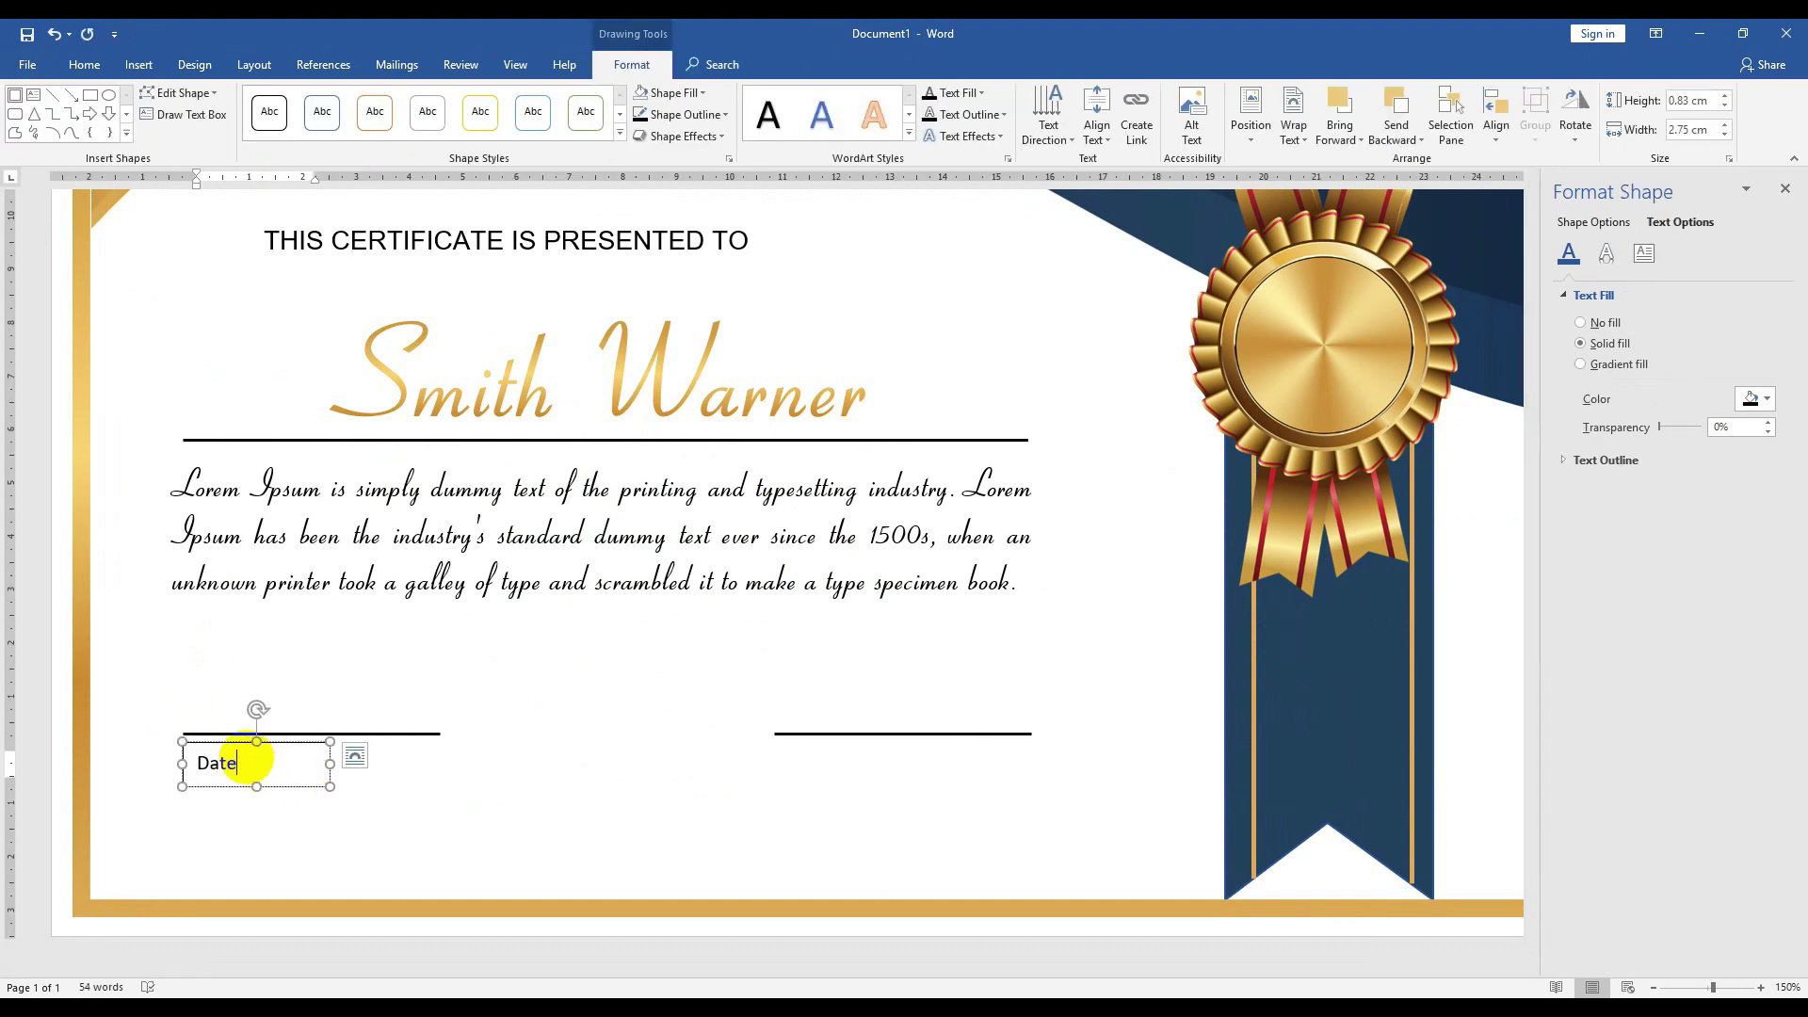
{"action": "left_click", "coordinate": [254, 784]}
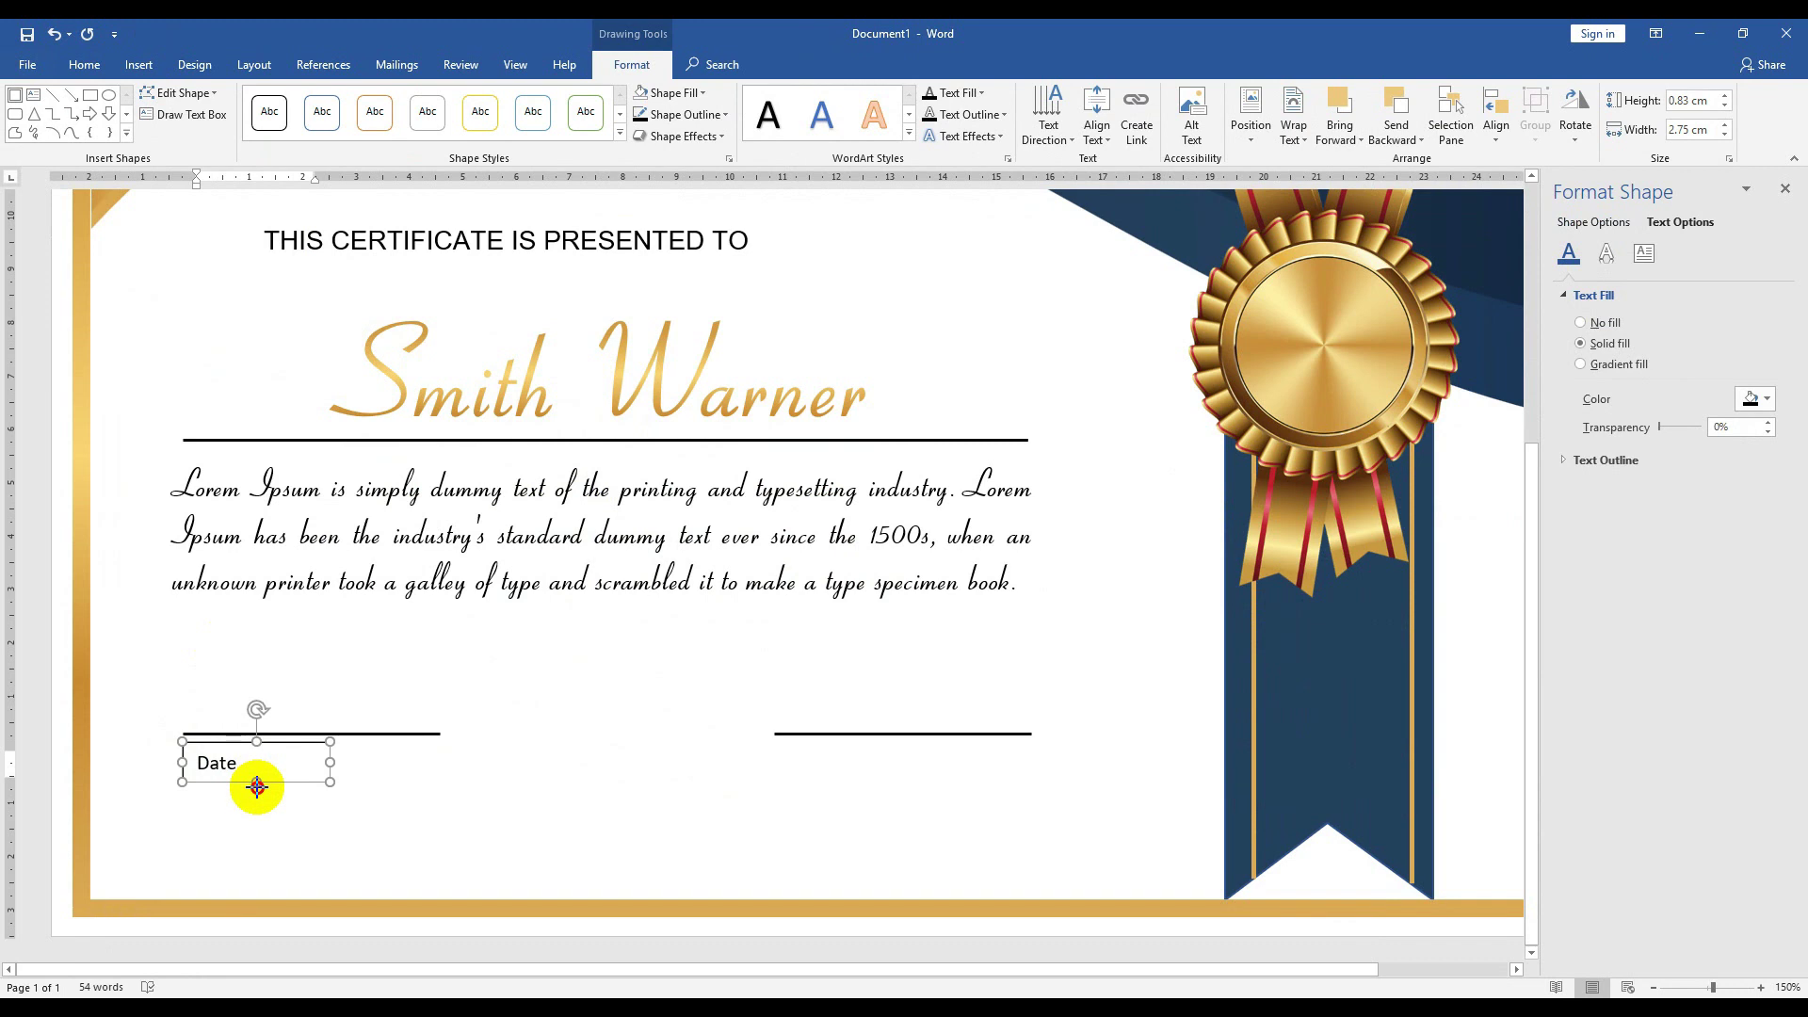
- Copy the Date box under the right line and change its text to 'Signature'
{"action": "left_click_drag", "start_coordinate": [257, 786], "coordinate": [500, 812]}
{"action": "left_click_drag", "start_coordinate": [842, 786], "coordinate": [832, 780]}
{"action": "type", "text": "Signature"}
{"action": "left_click", "coordinate": [808, 784]}
- Remove the outline from the Signature box
{"action": "left_click", "coordinate": [671, 93]}
{"action": "left_click", "coordinate": [671, 92]}
{"action": "left_click", "coordinate": [670, 93]}
{"action": "key", "text": "Escape"}
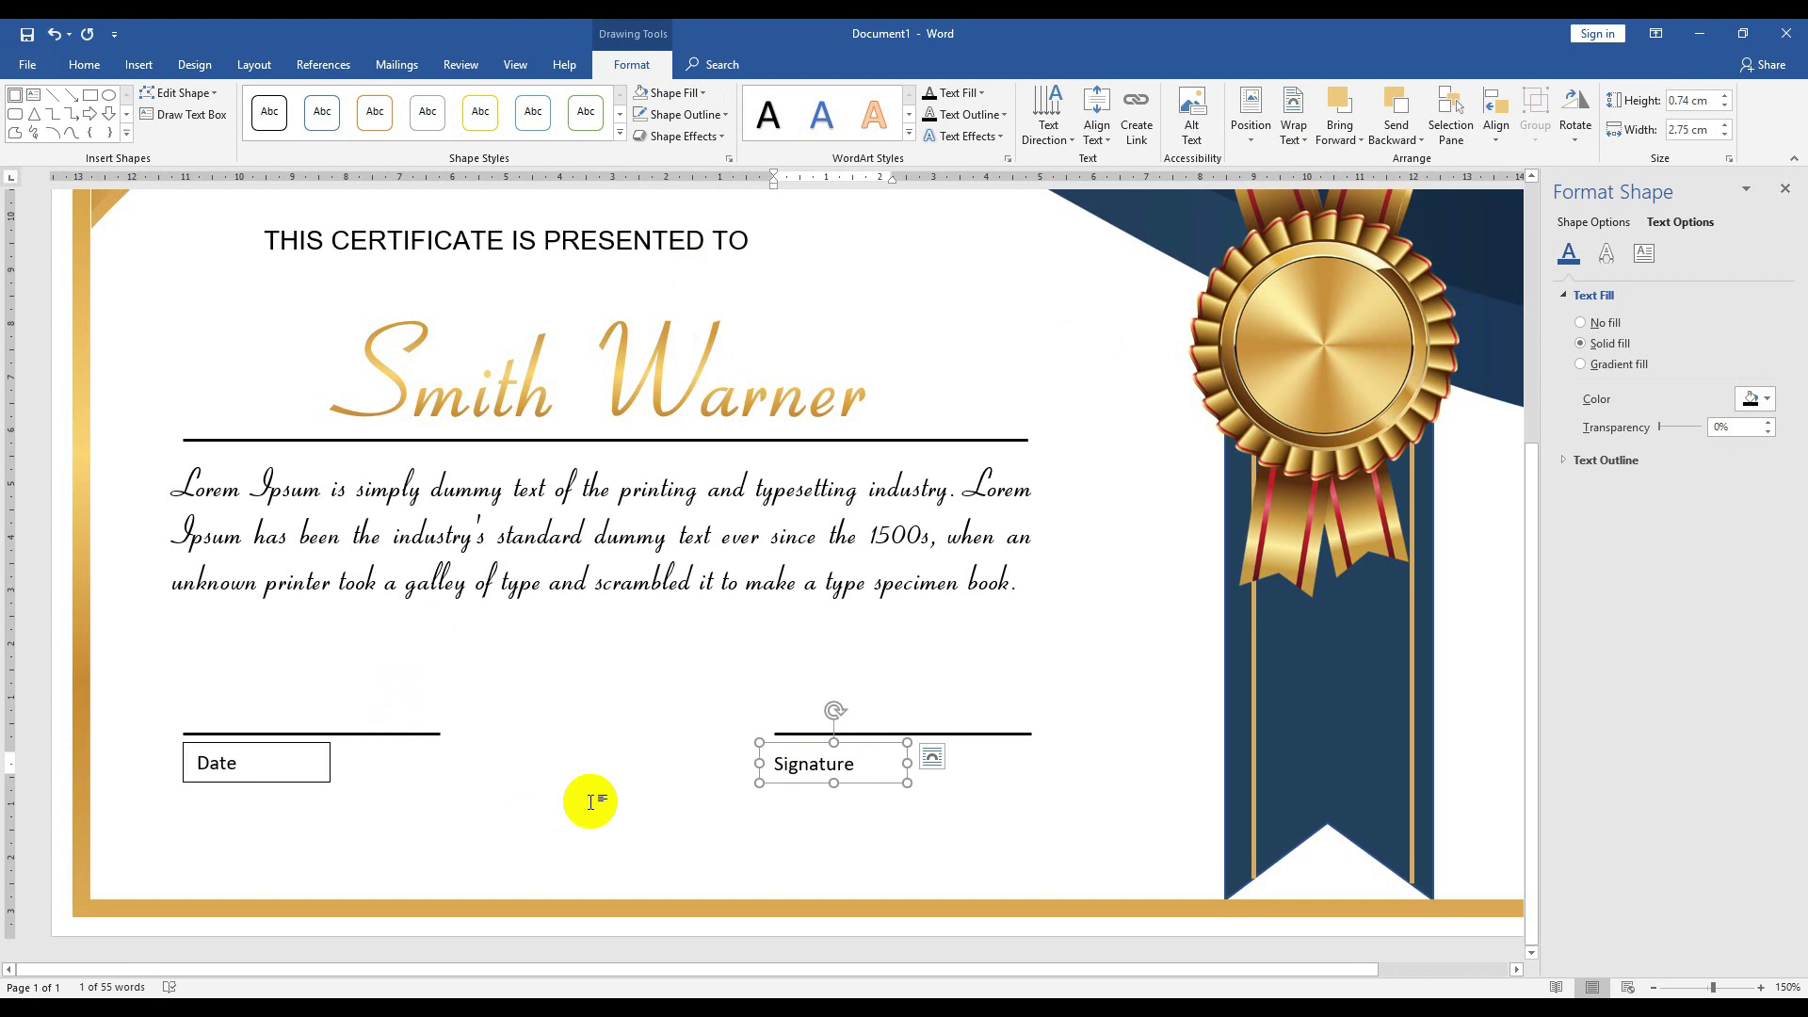
- Remove the Date box's outline and nudge it into place under the left line
{"action": "left_click", "coordinate": [305, 780]}
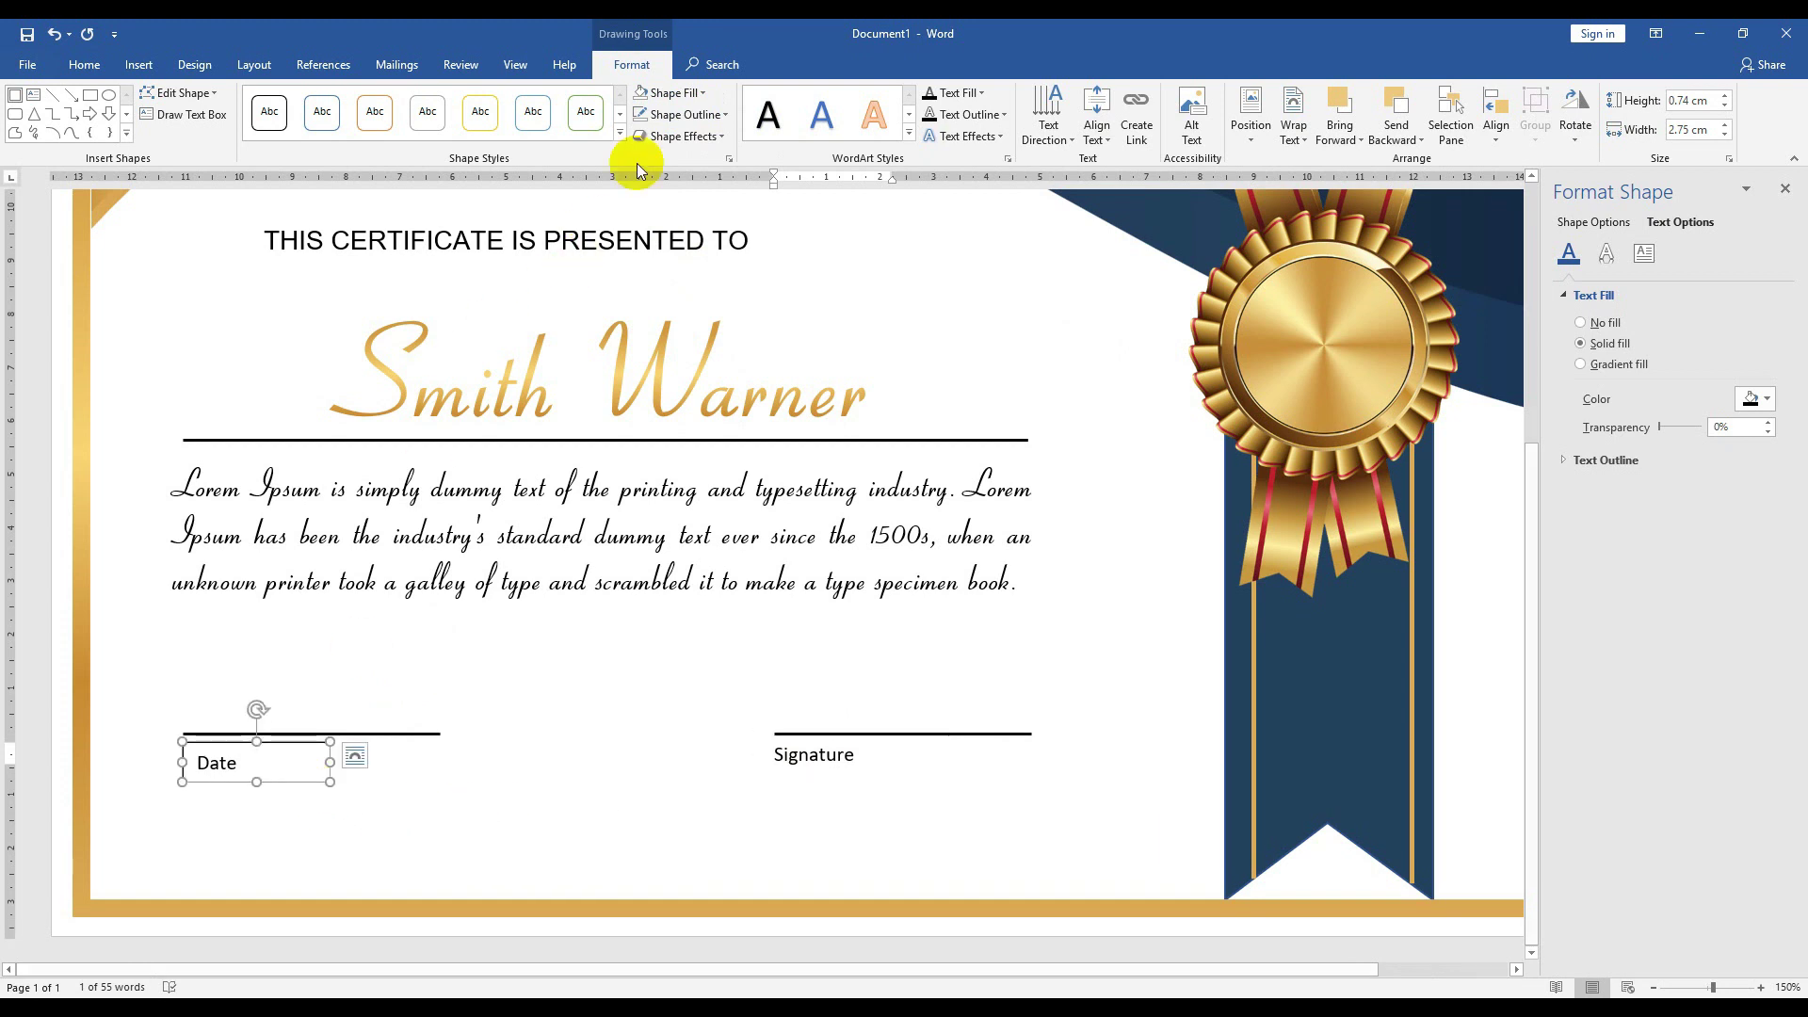
{"action": "left_click", "coordinate": [676, 114]}
{"action": "left_click", "coordinate": [659, 292]}
{"action": "key", "text": "Up"}
{"action": "key", "text": "Left"}
{"action": "key", "text": "Left"}
{"action": "key", "text": "Left"}
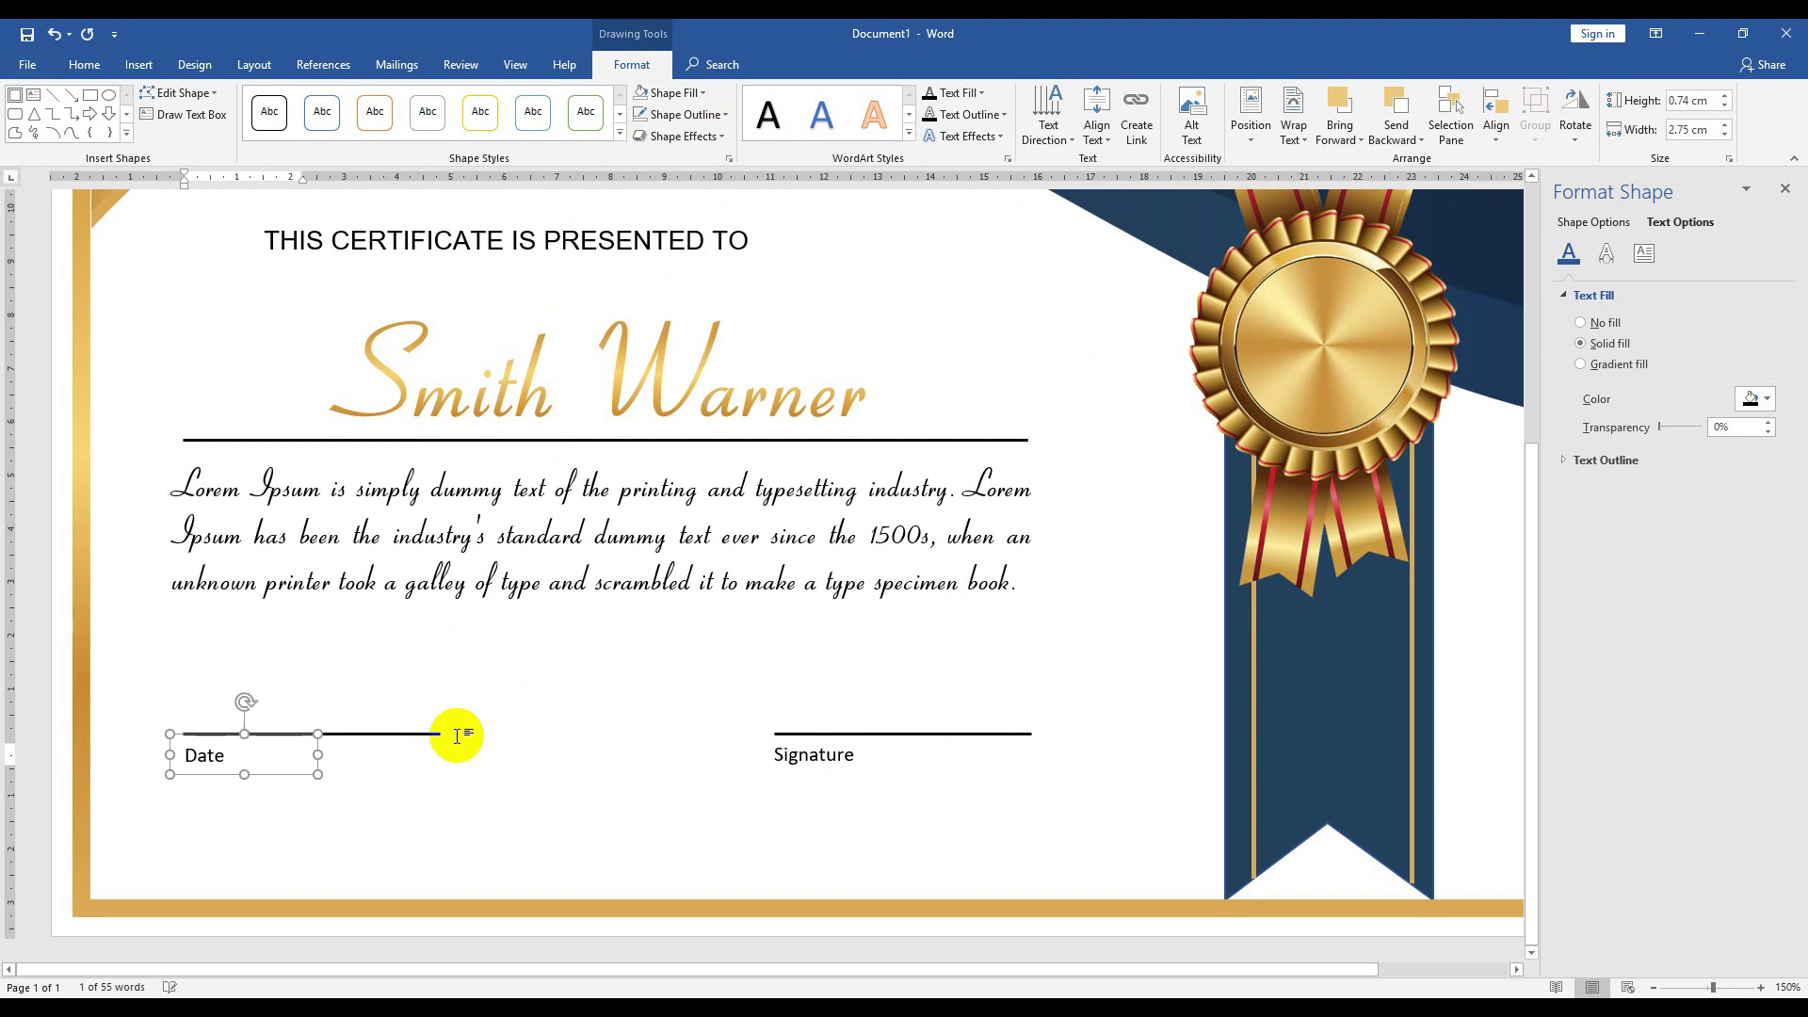
{"action": "left_click", "coordinate": [698, 803]}
{"action": "scroll", "coordinate": [698, 804], "scroll_direction": "down", "scroll_amount": 4, "text": "ctrl"}
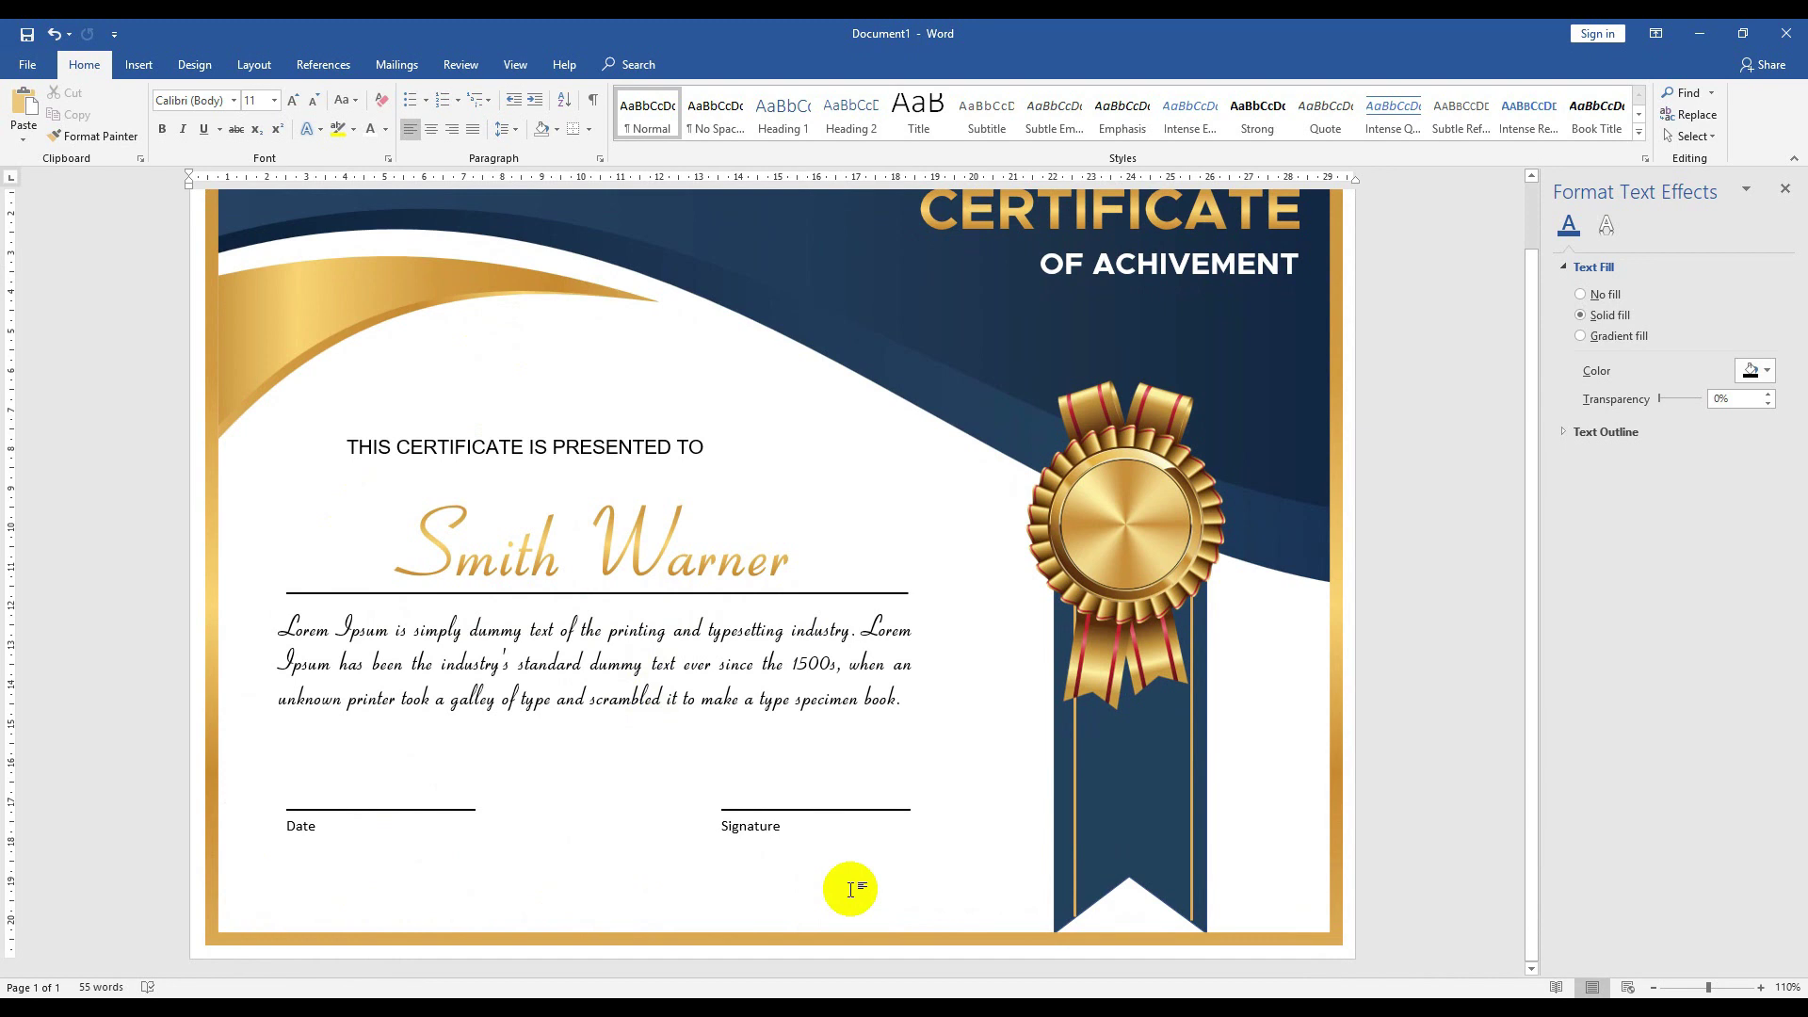
{"action": "scroll", "coordinate": [875, 912], "scroll_direction": "up", "scroll_amount": 1}
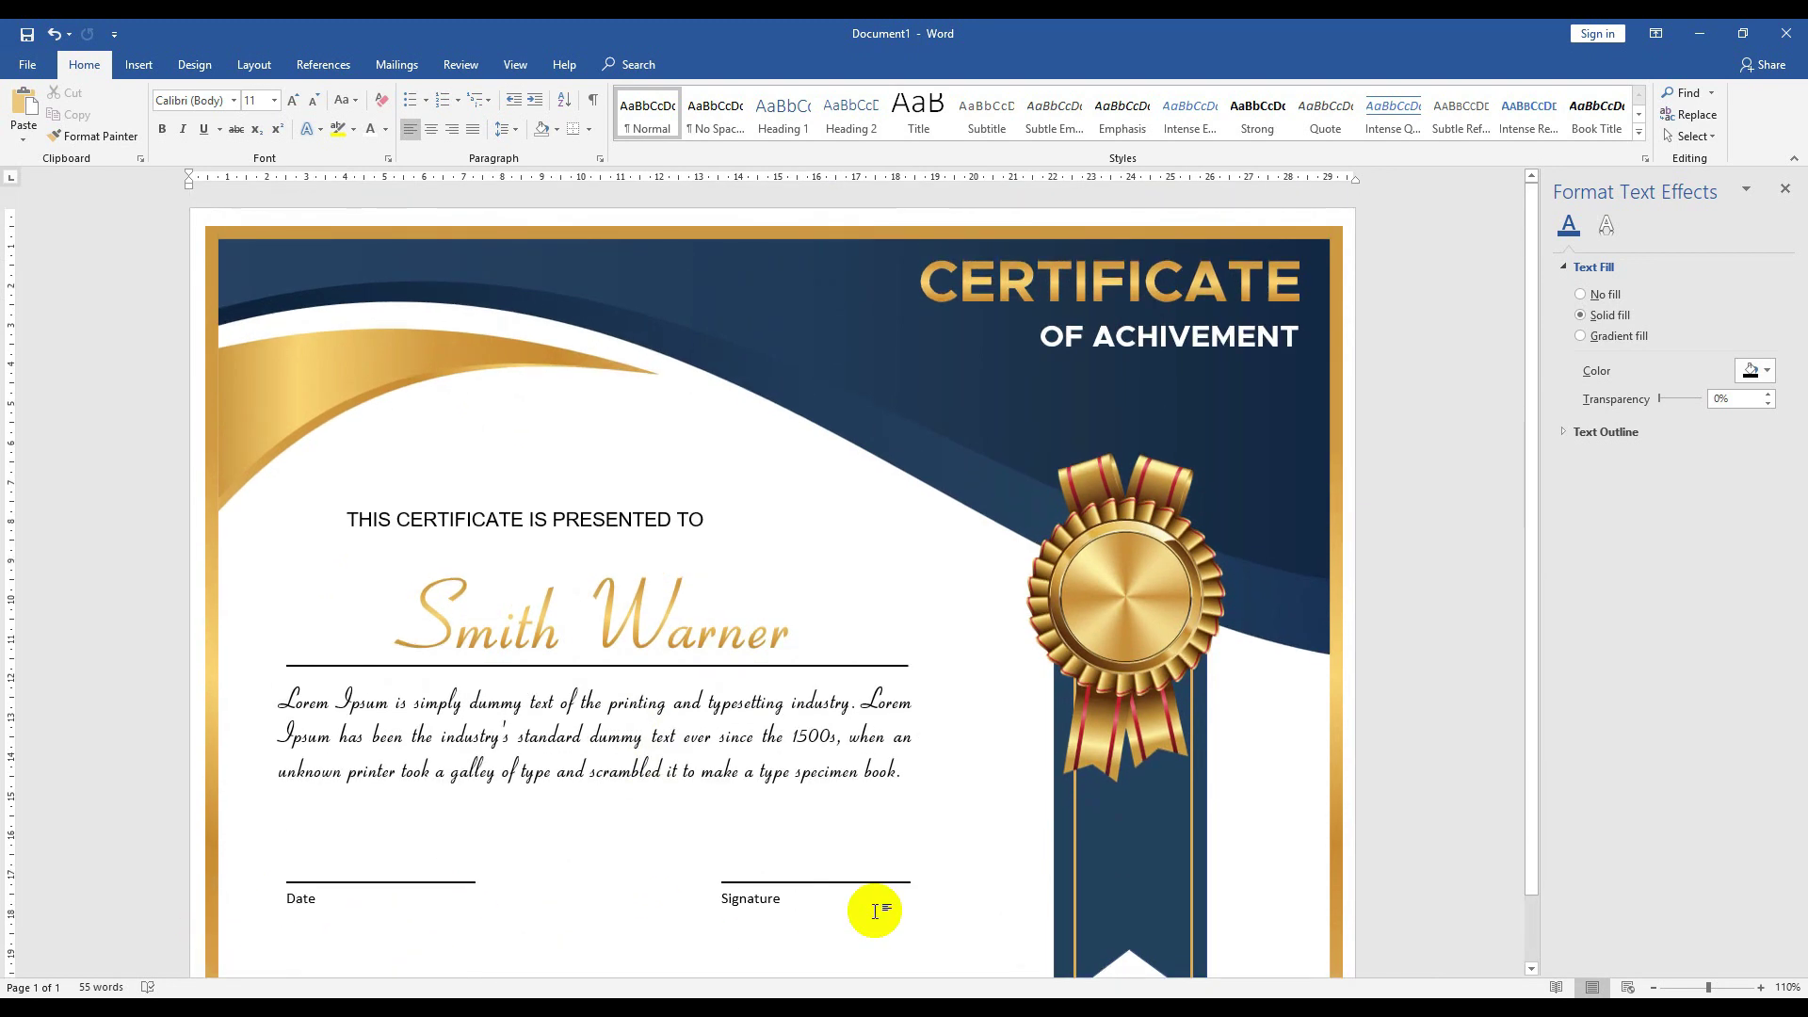
{"action": "scroll", "coordinate": [875, 912], "scroll_direction": "down", "scroll_amount": 5}
{"action": "left_click", "coordinate": [1784, 189]}
{"action": "scroll", "coordinate": [1547, 611], "scroll_direction": "up", "scroll_amount": 3}
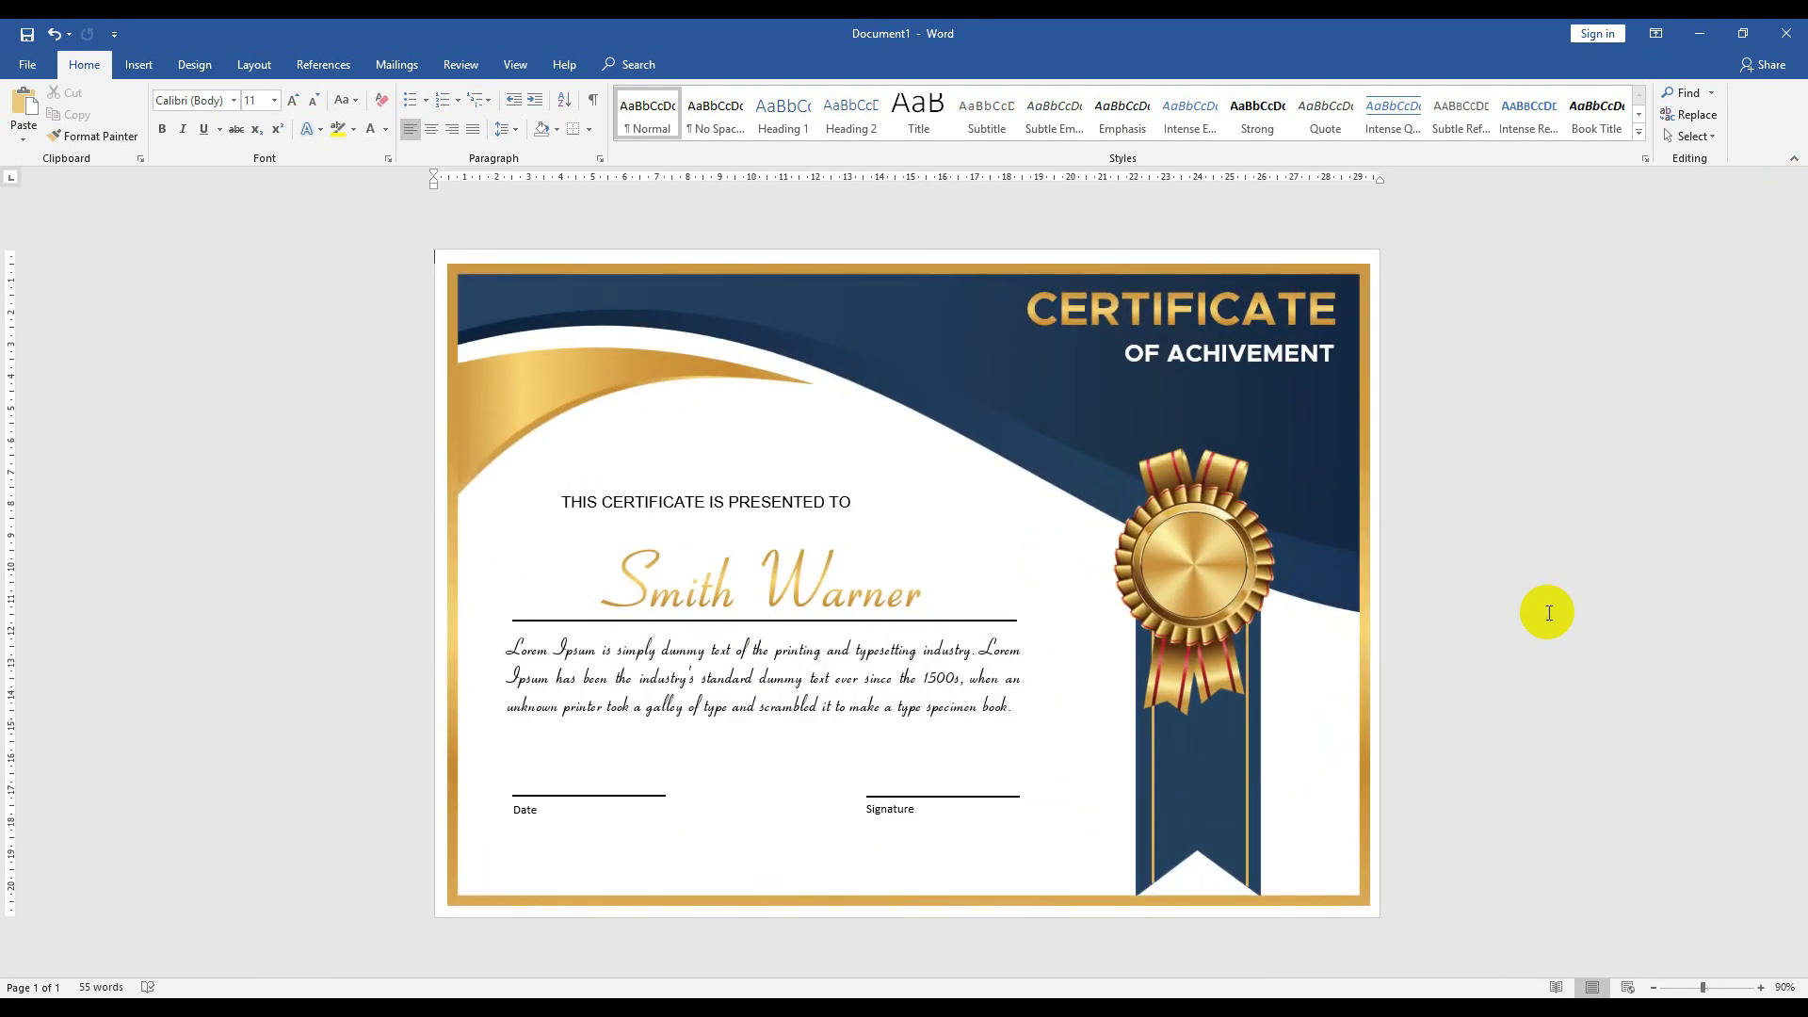